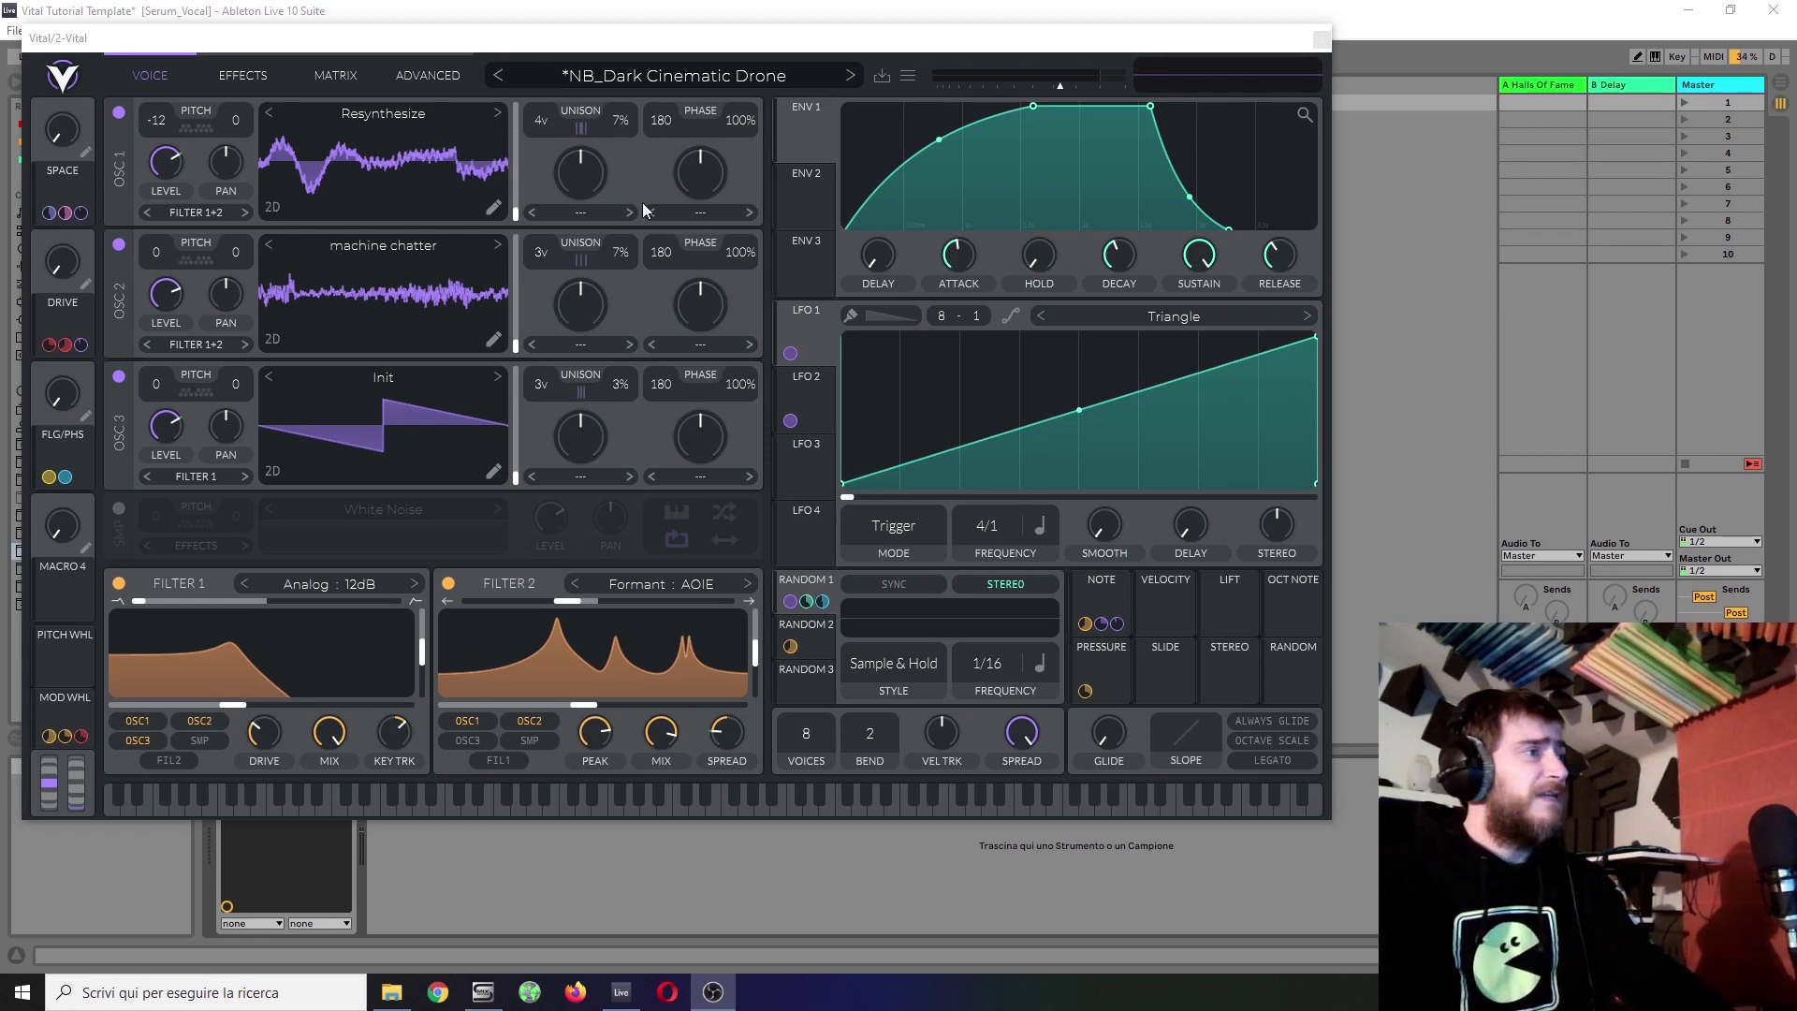
Step: Initialize the preset, enable oscillator 3 and turn off oscillator 1
right_click(677, 80)
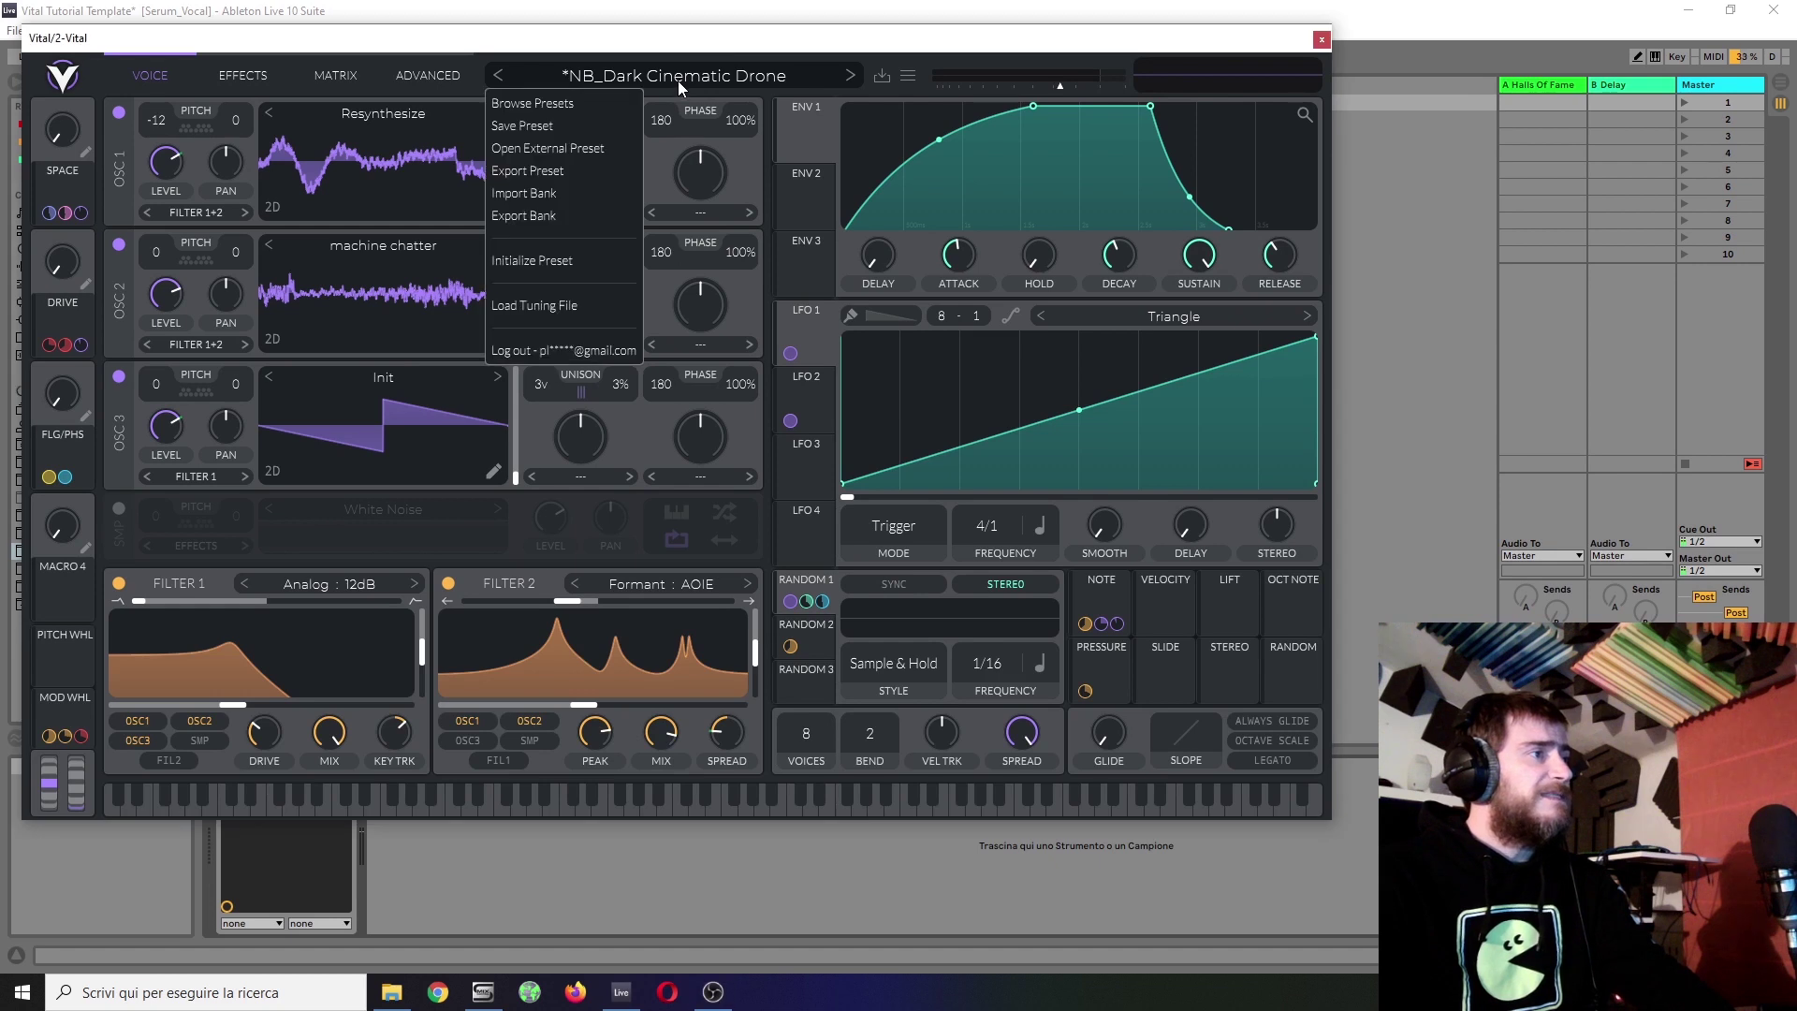
click(533, 260)
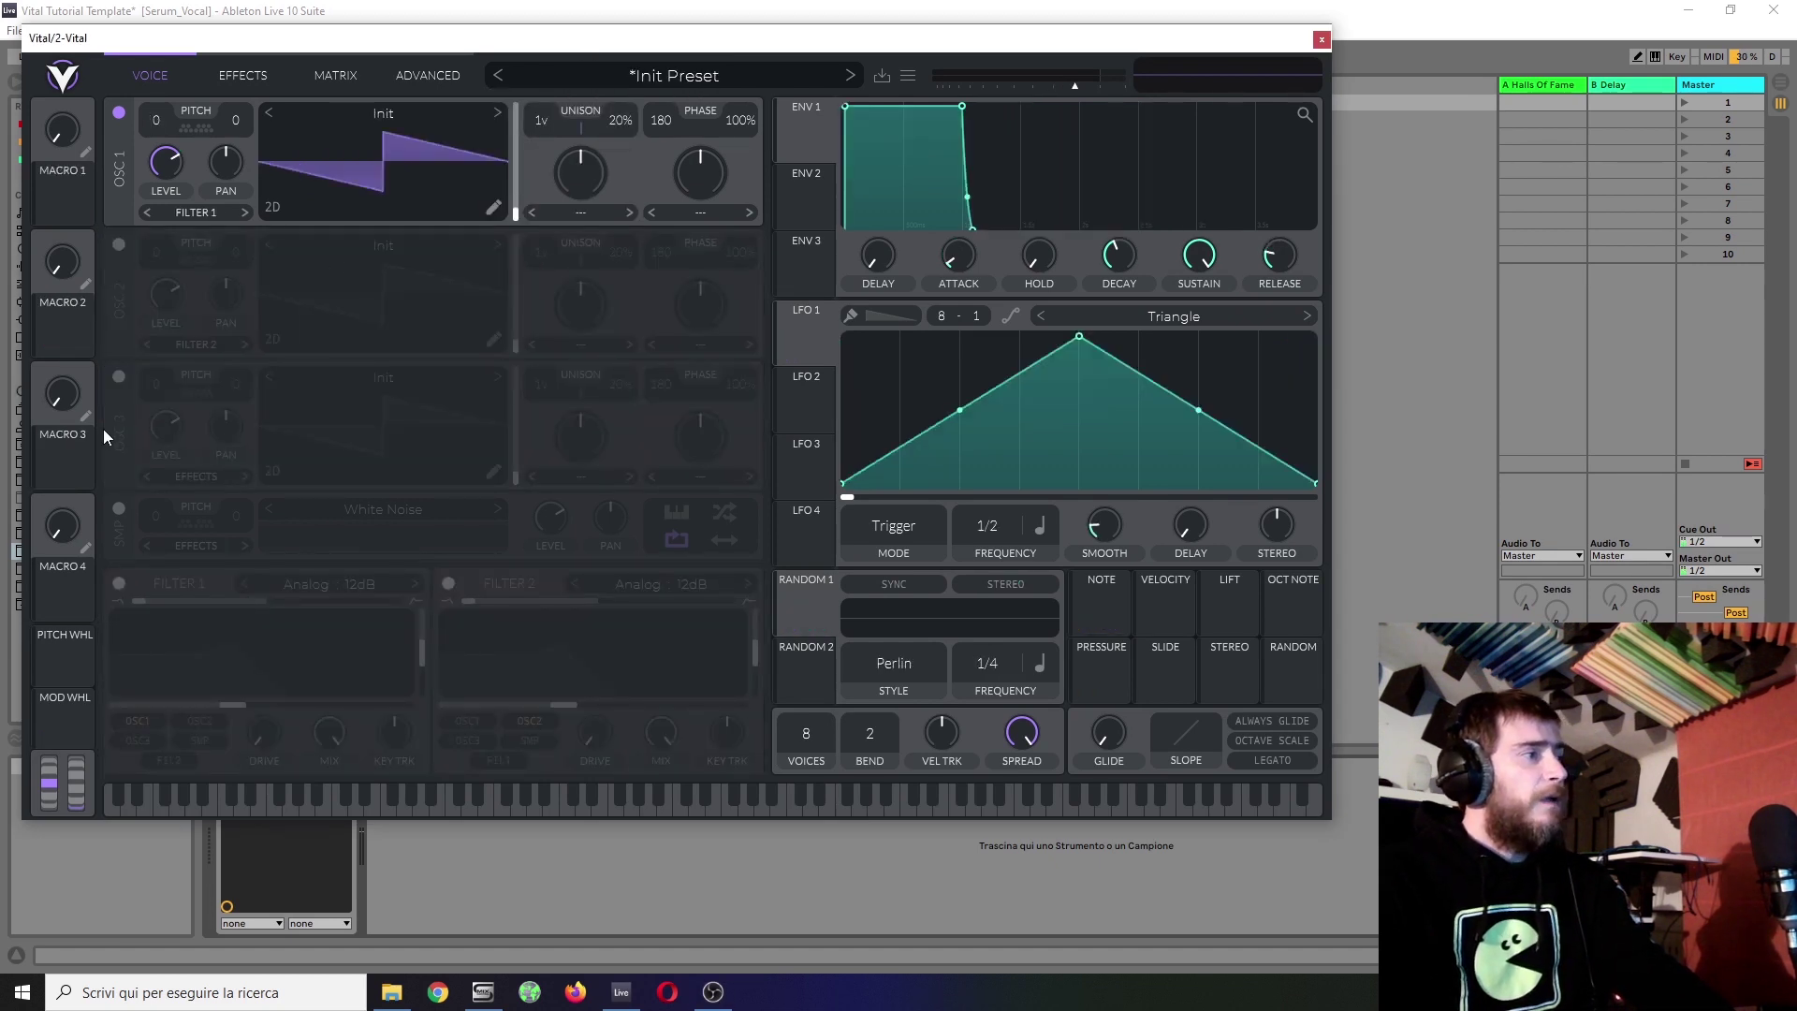
click(117, 377)
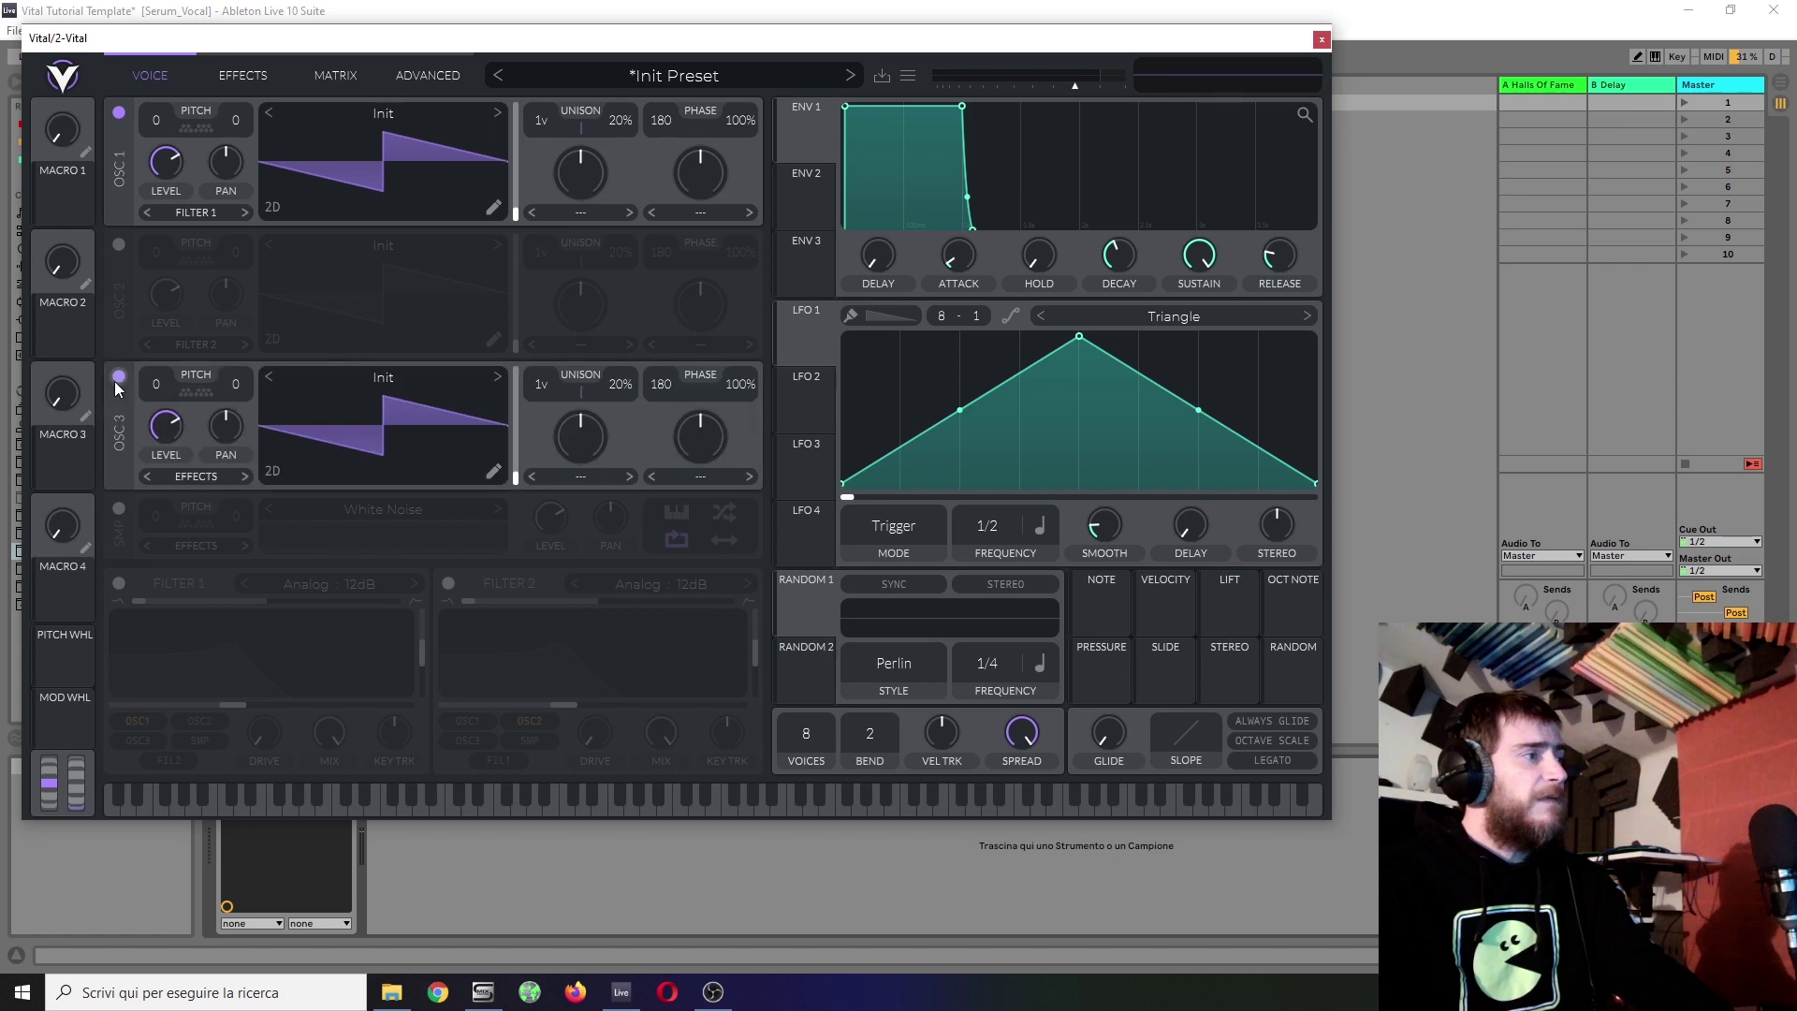
click(118, 113)
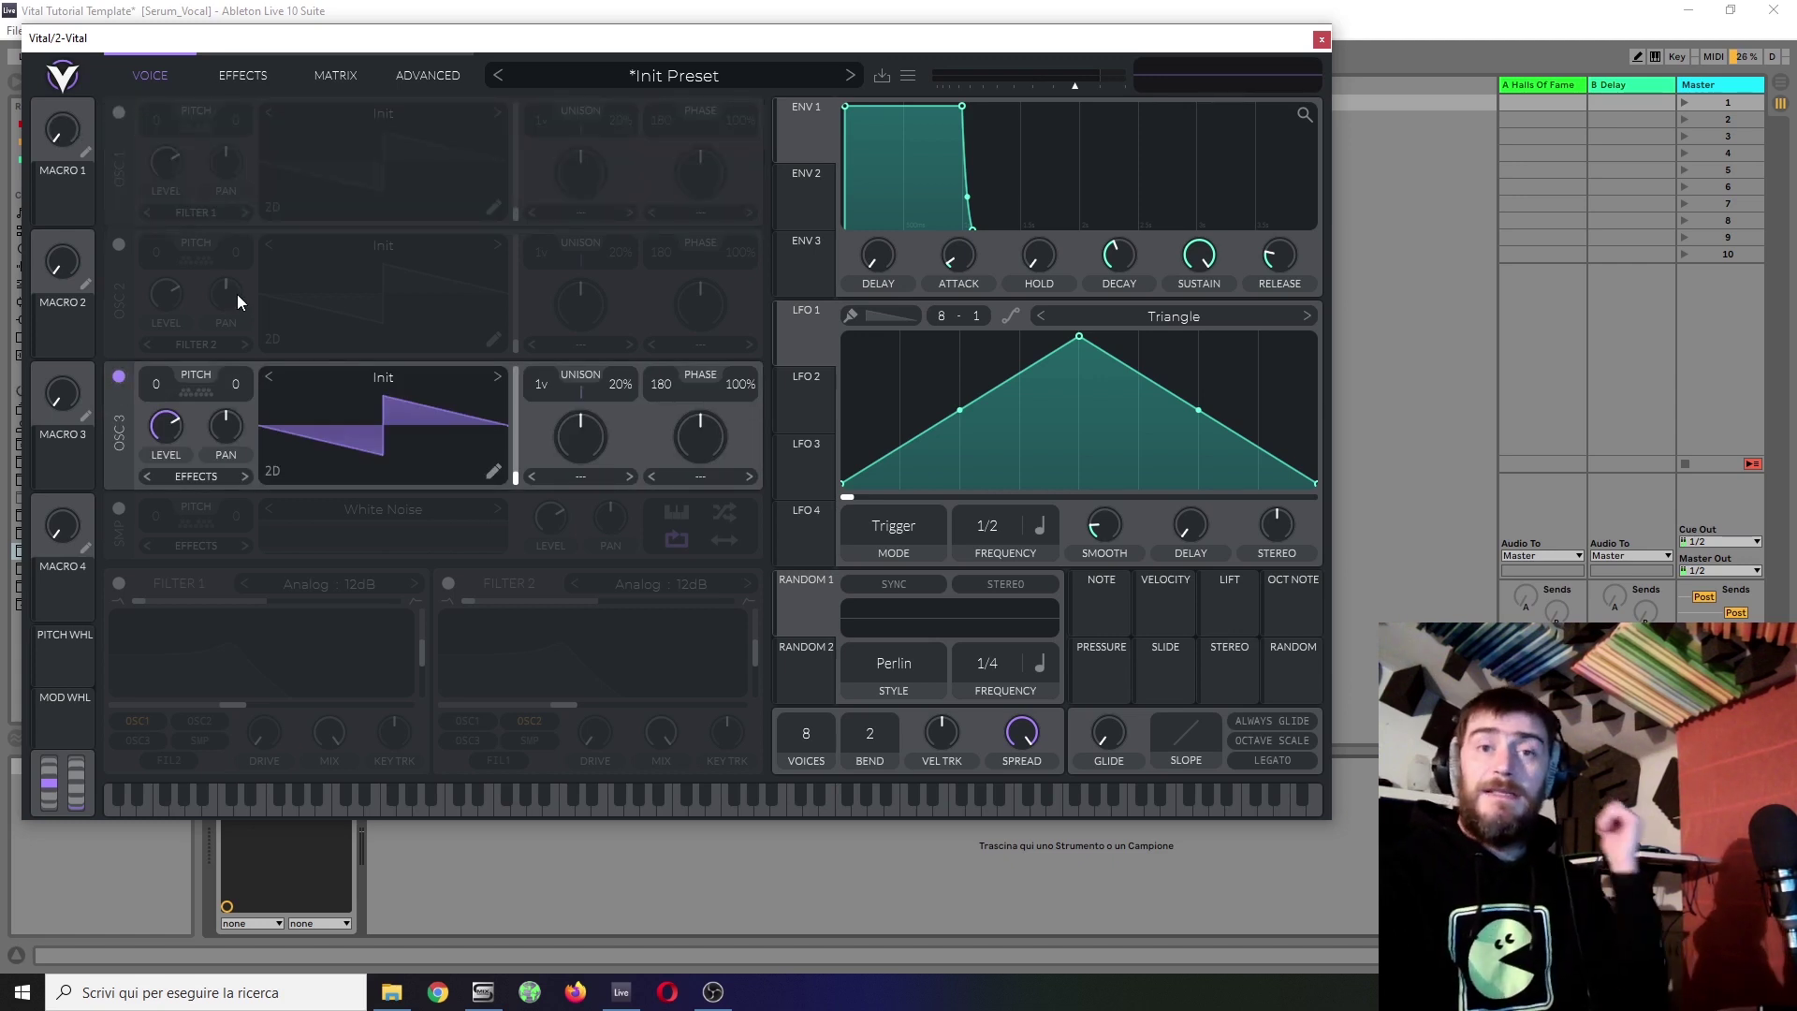
Step: Add a Phase Shift modifier to oscillator 3's wavetable, with a second keyframe at the end of its timeline
click(492, 470)
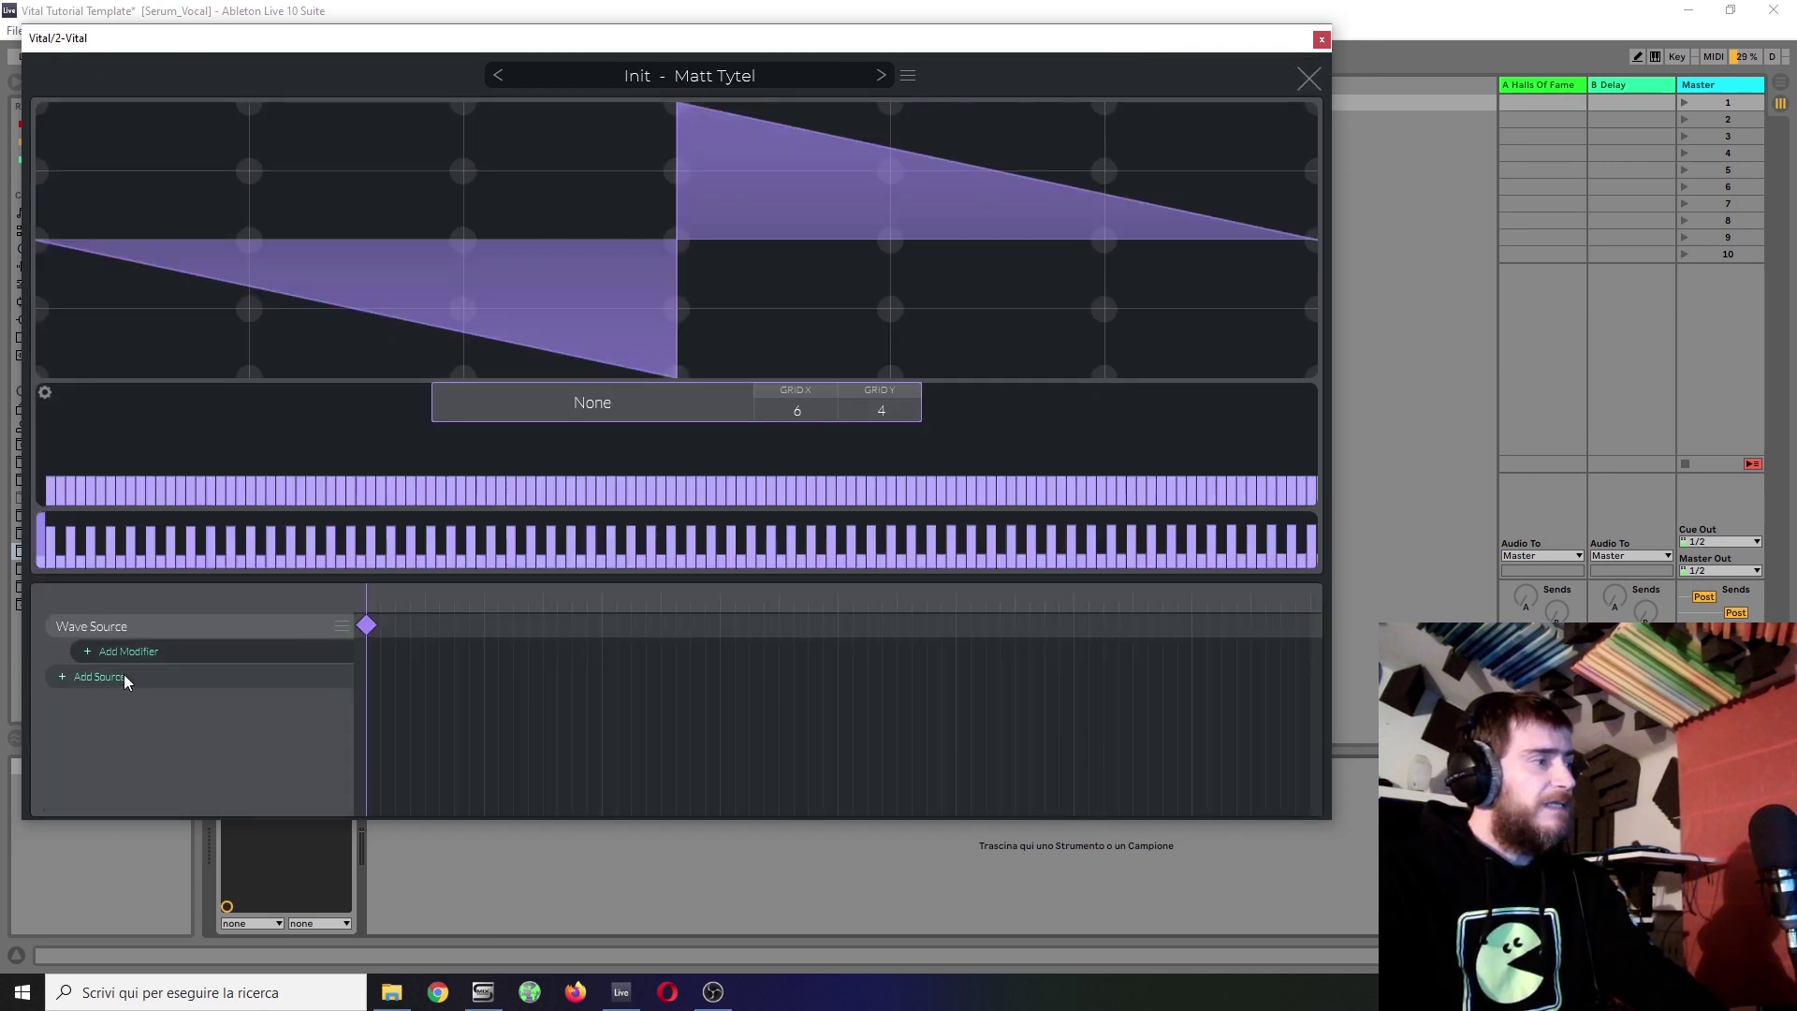
click(90, 648)
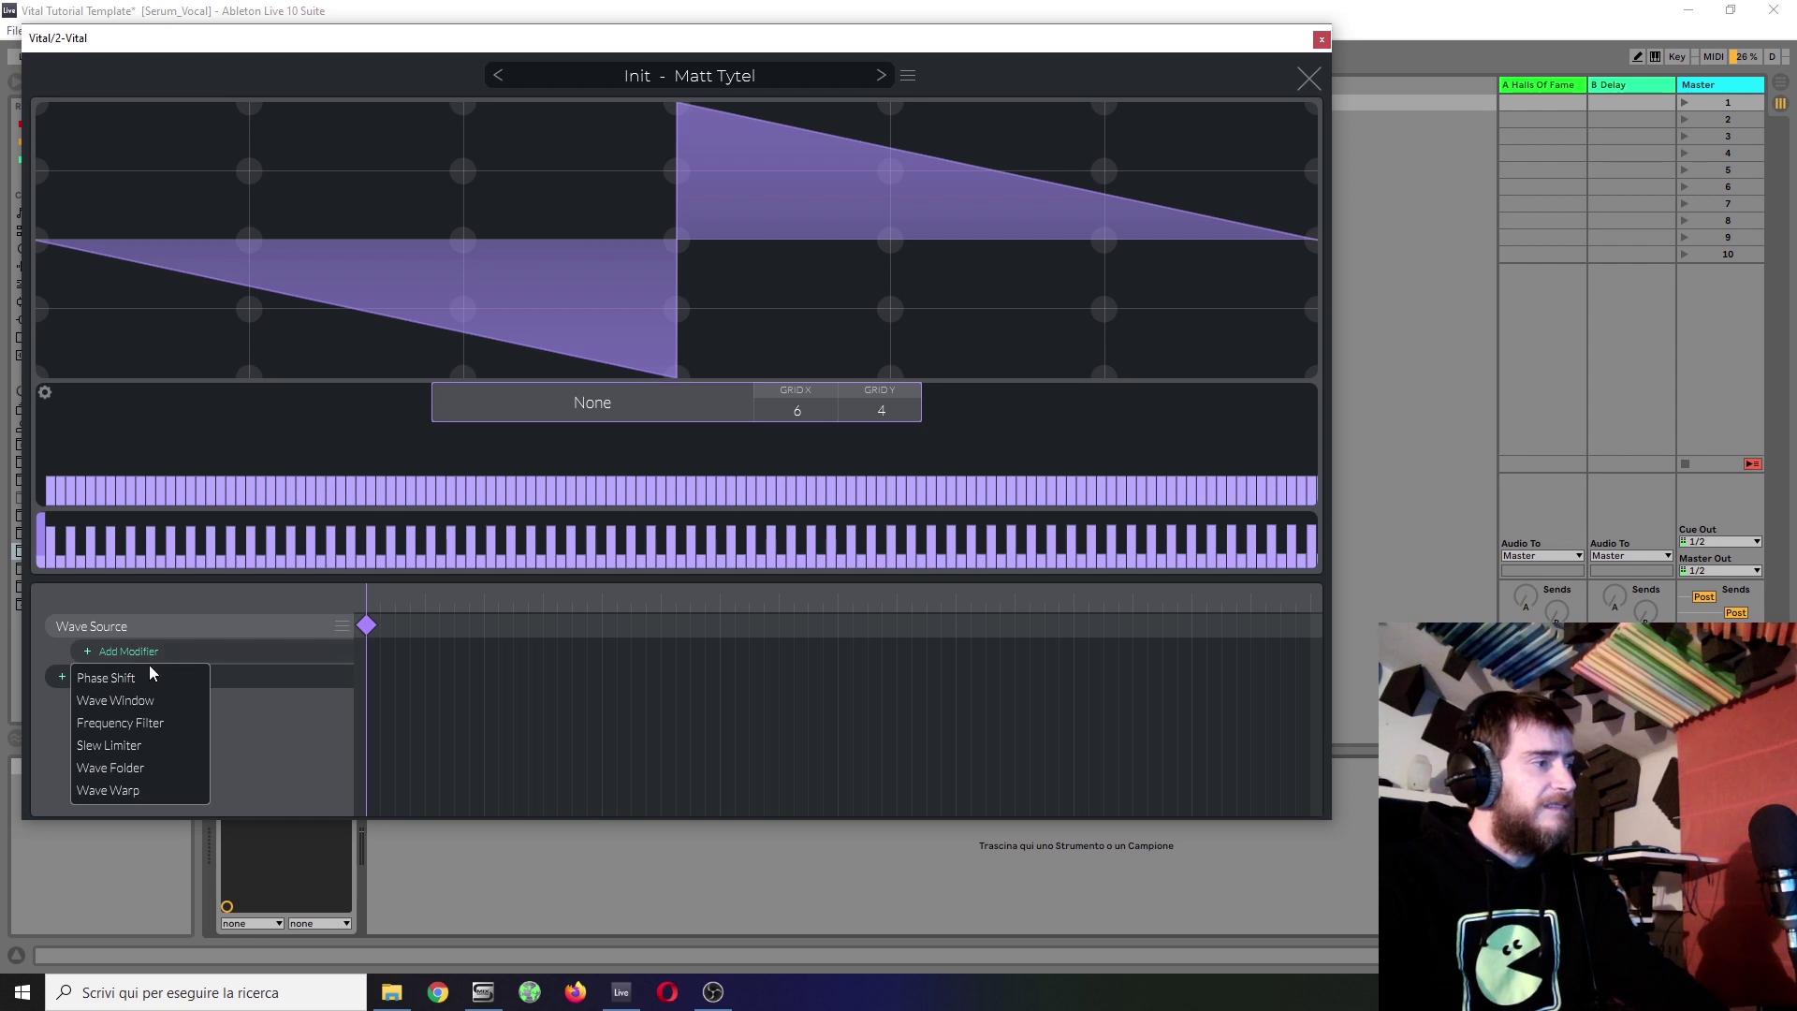
click(149, 675)
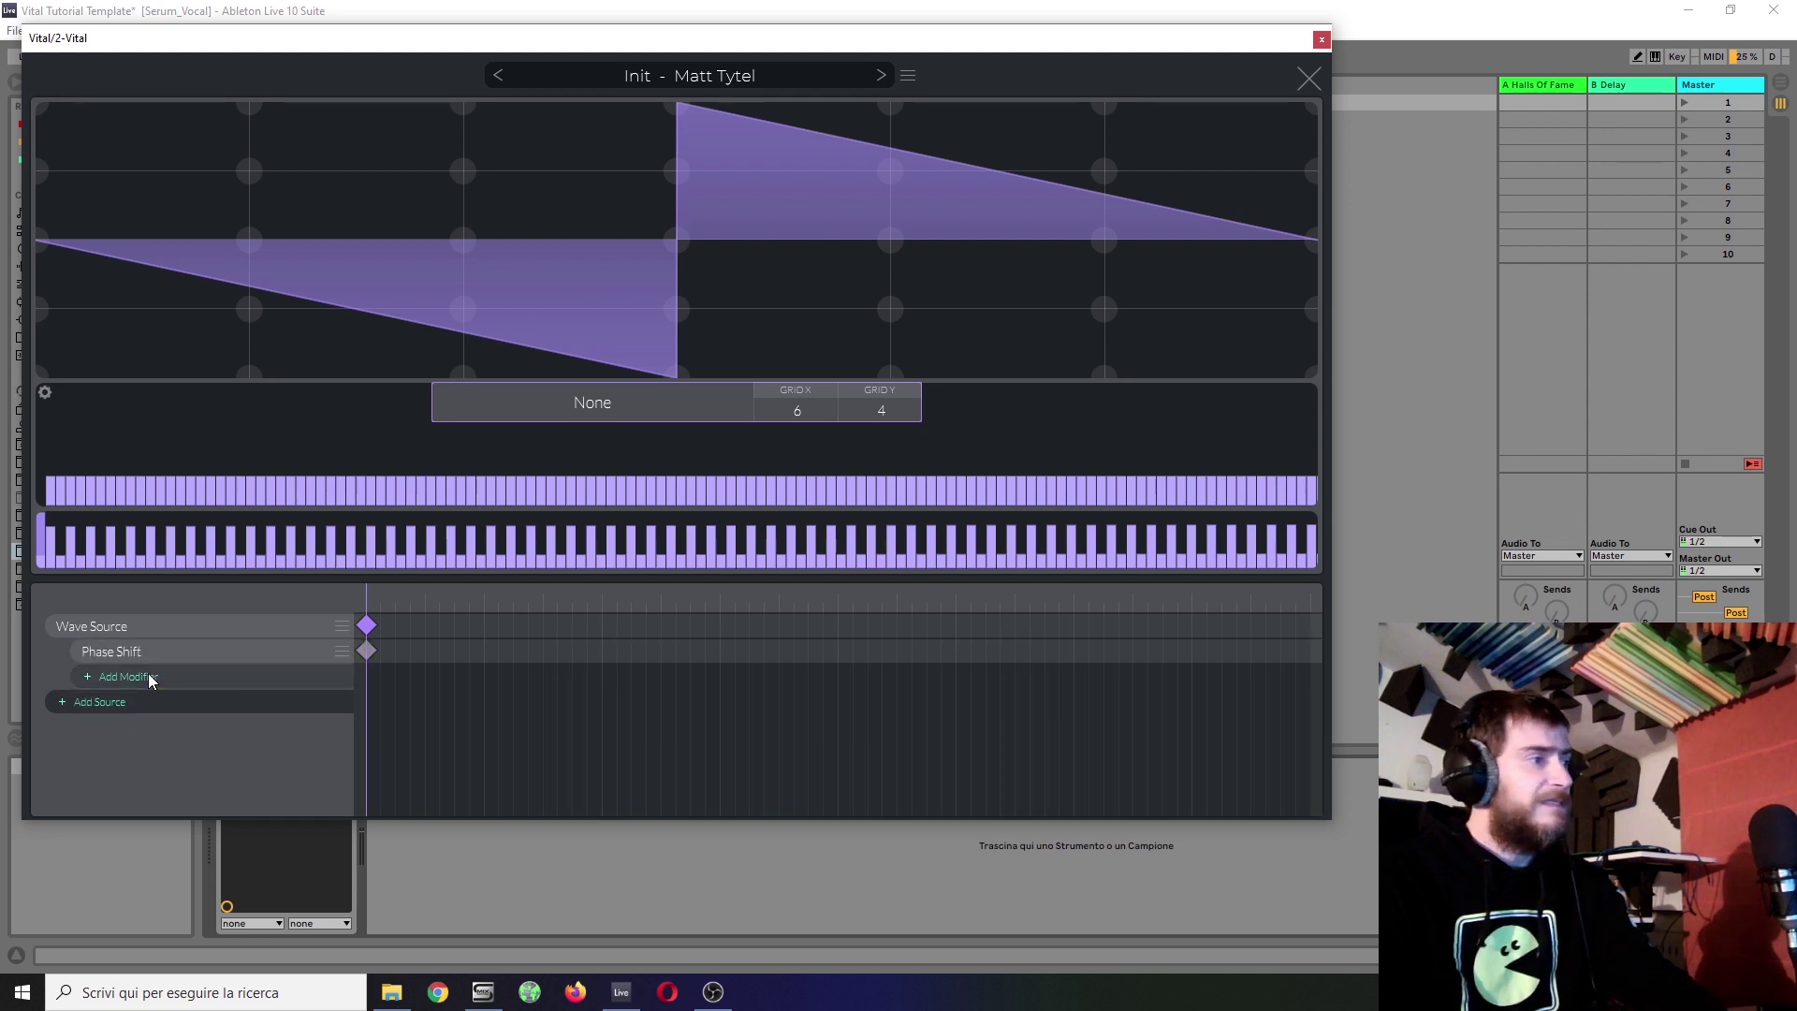
click(364, 653)
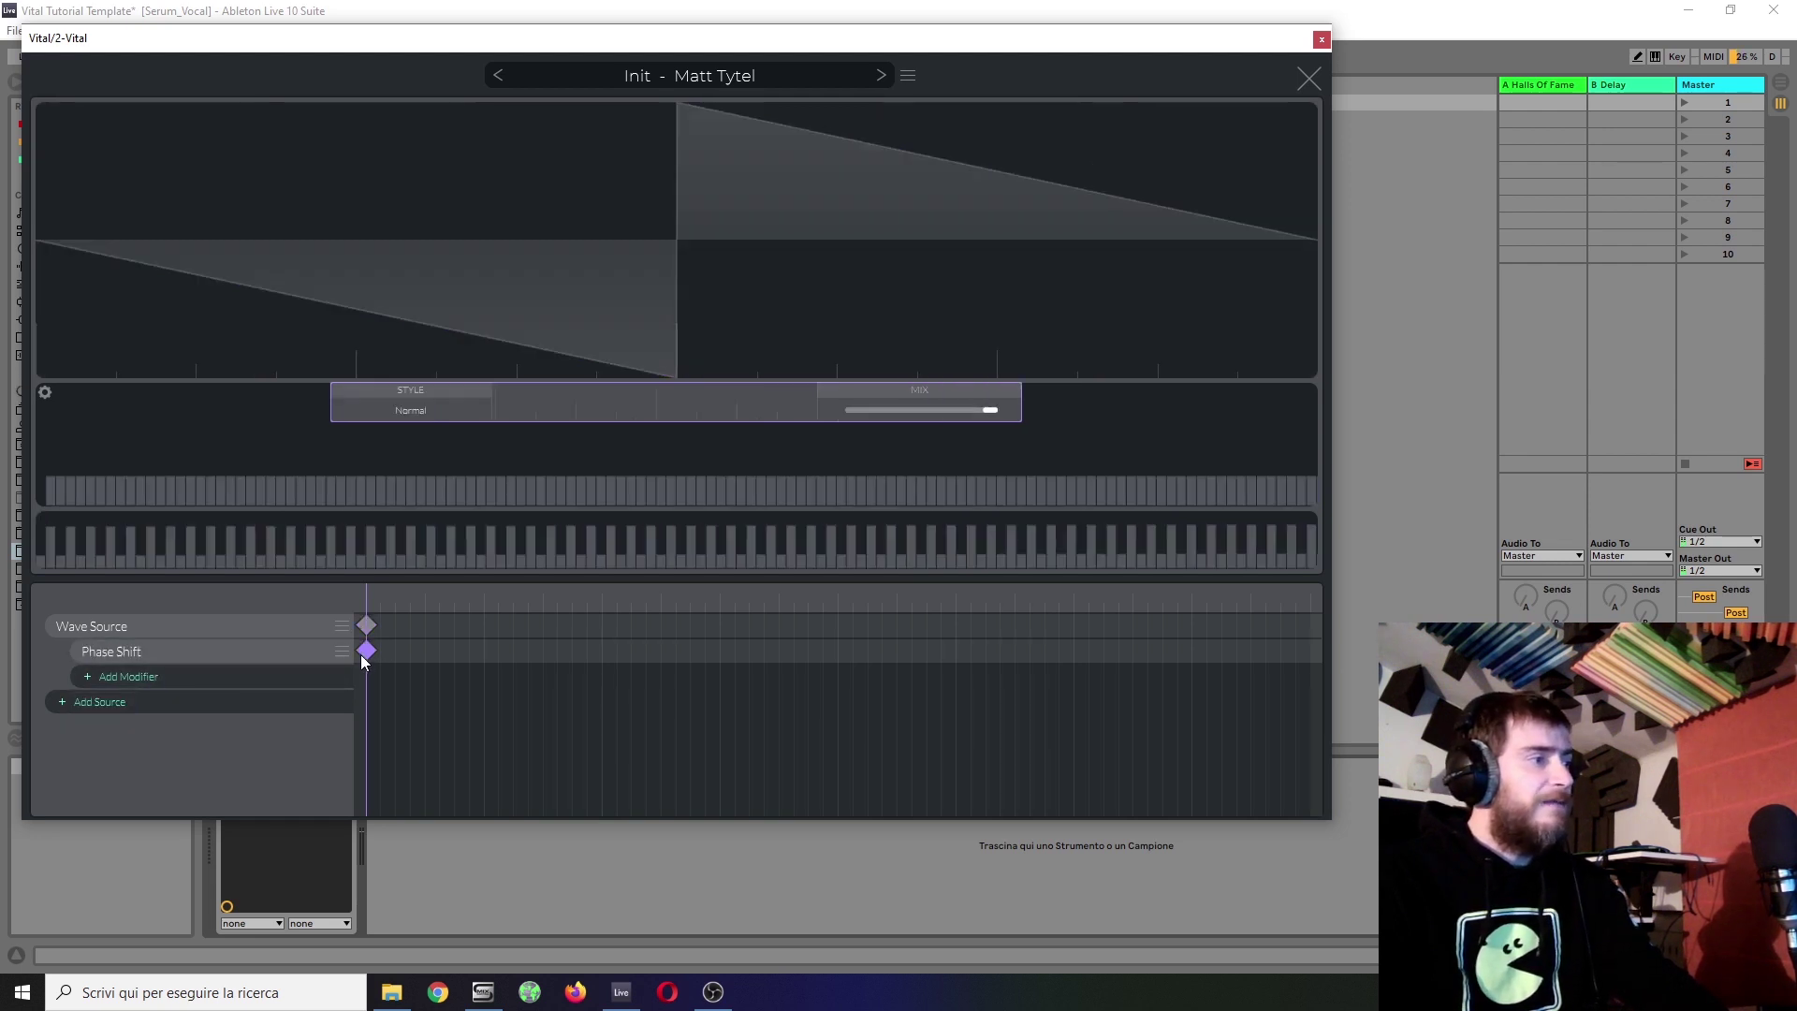
right_click(1315, 655)
click(1269, 670)
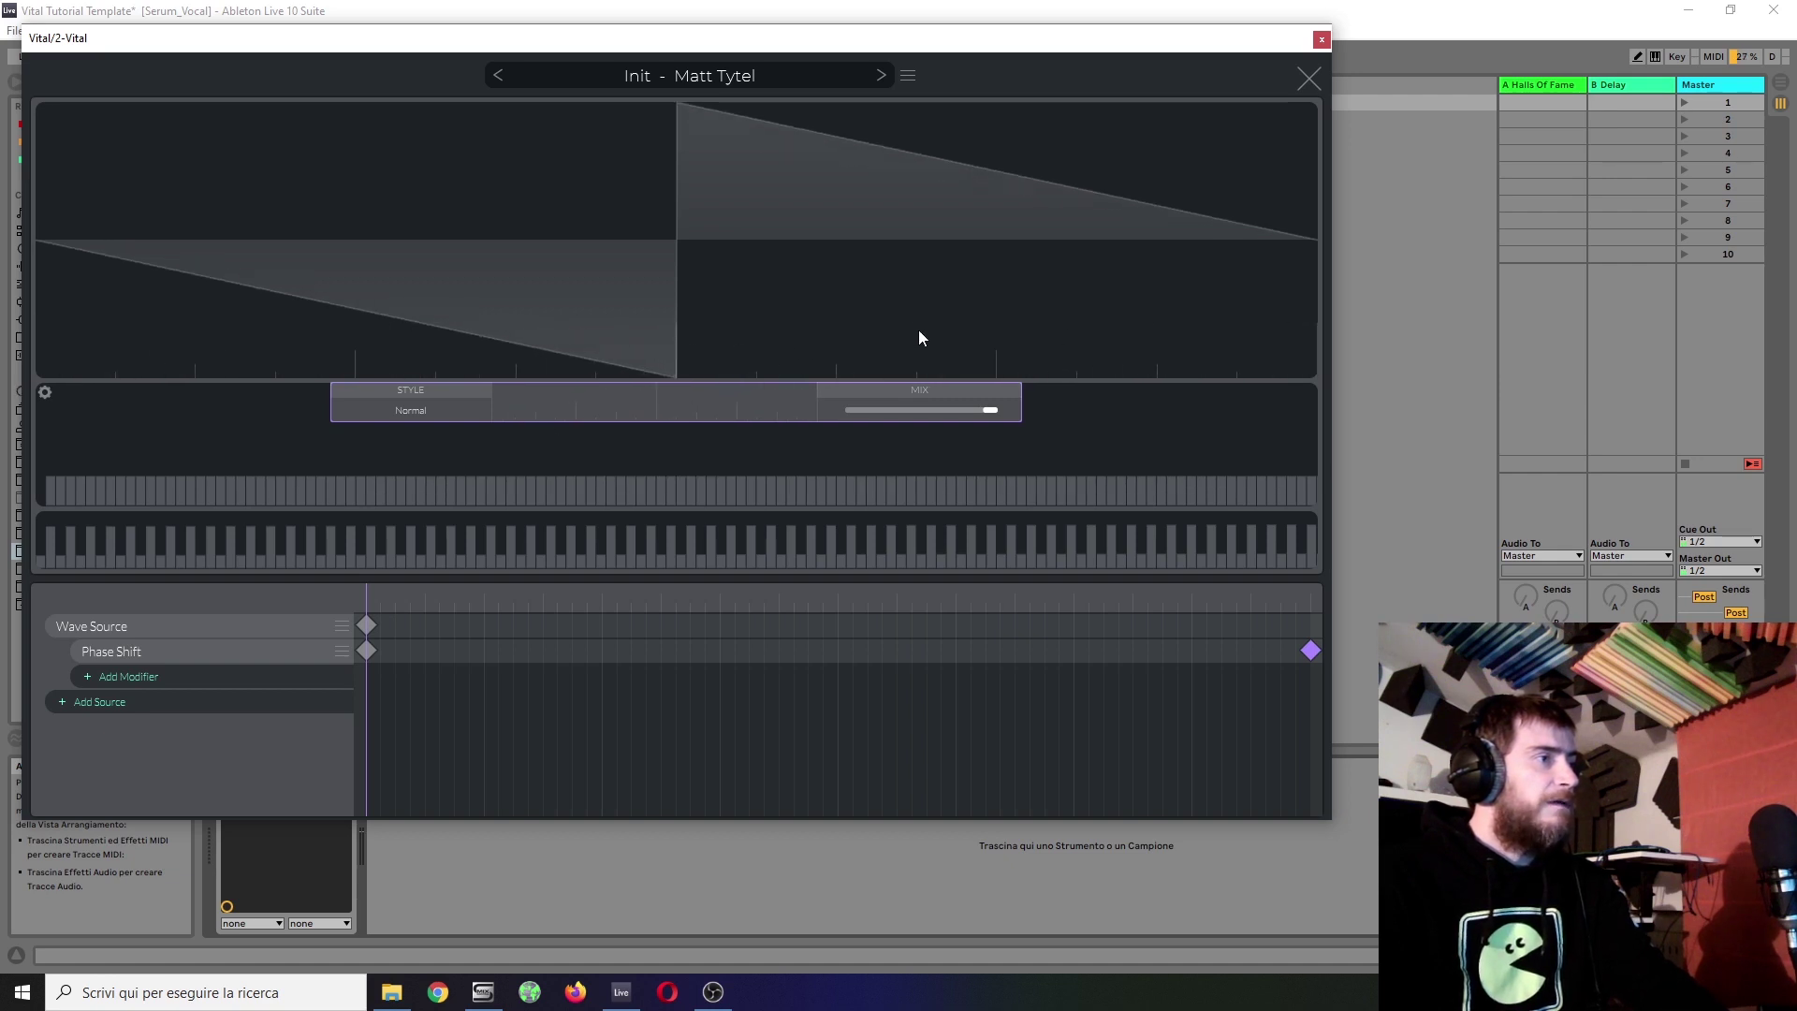
click(1309, 79)
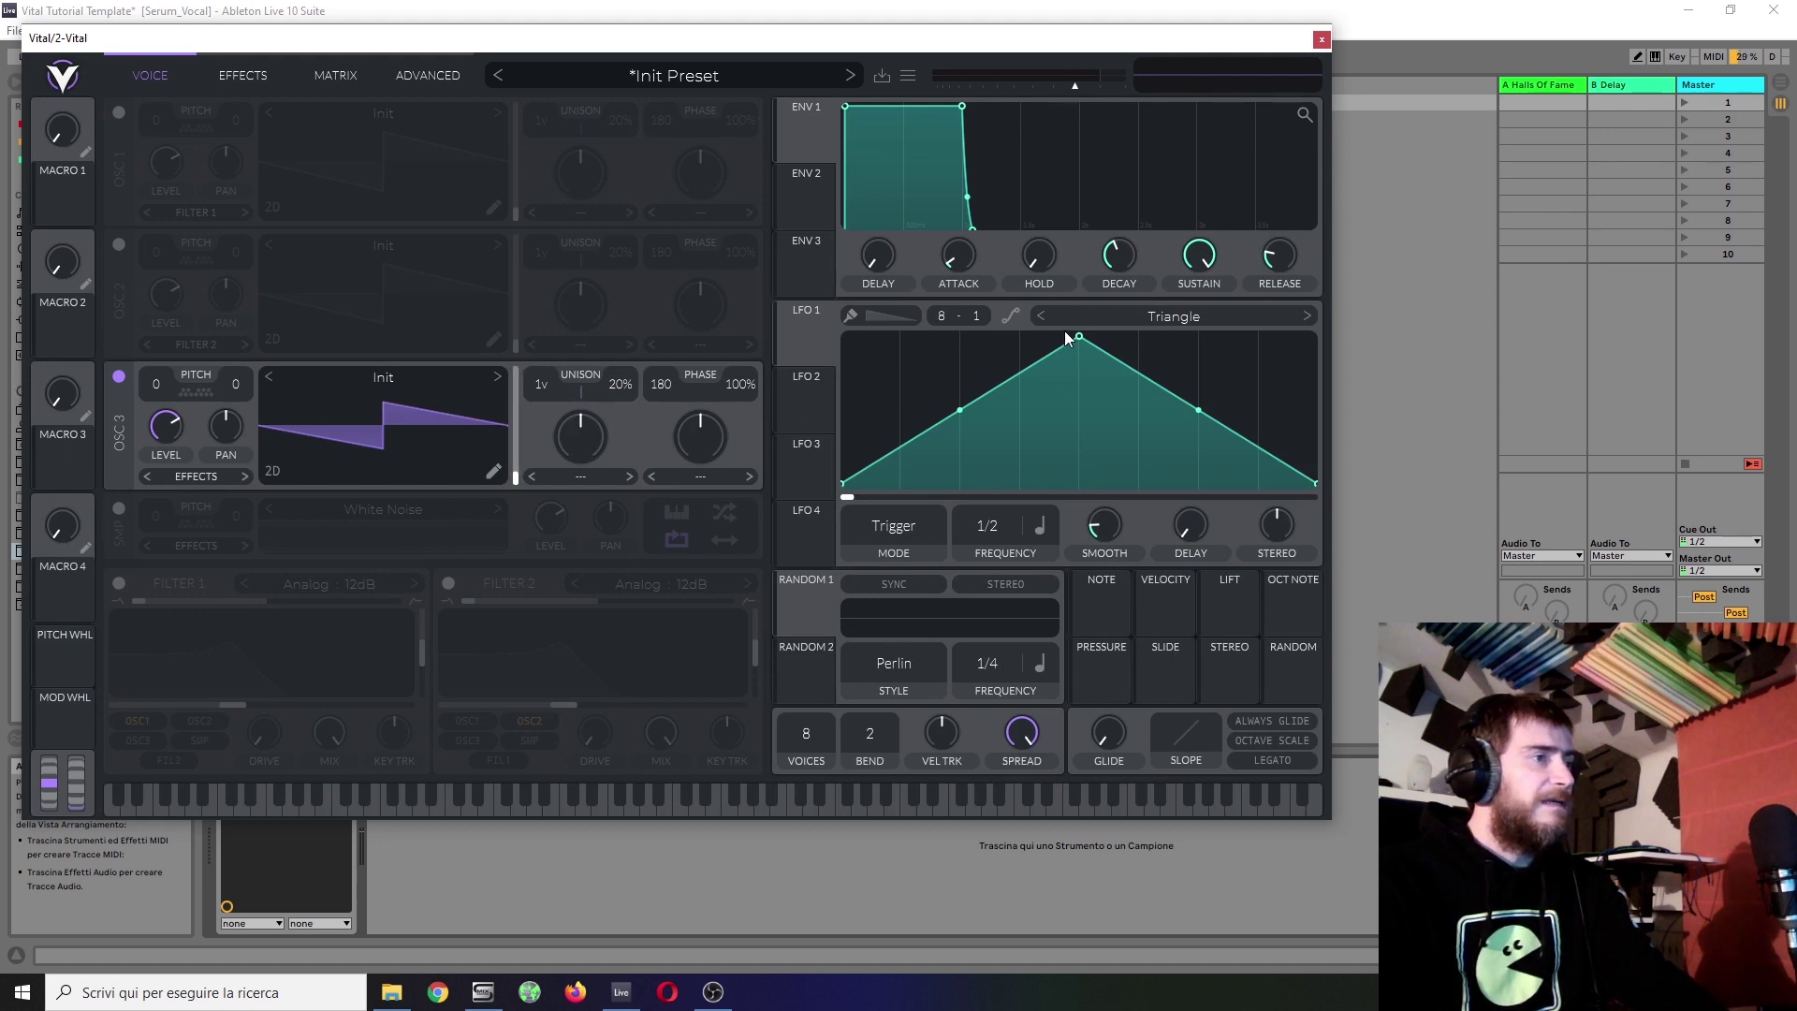
Step: Reshape LFO 1 into a rising ramp and assign it to oscillator 3's wavetable position
drag(1079, 339, 1315, 337)
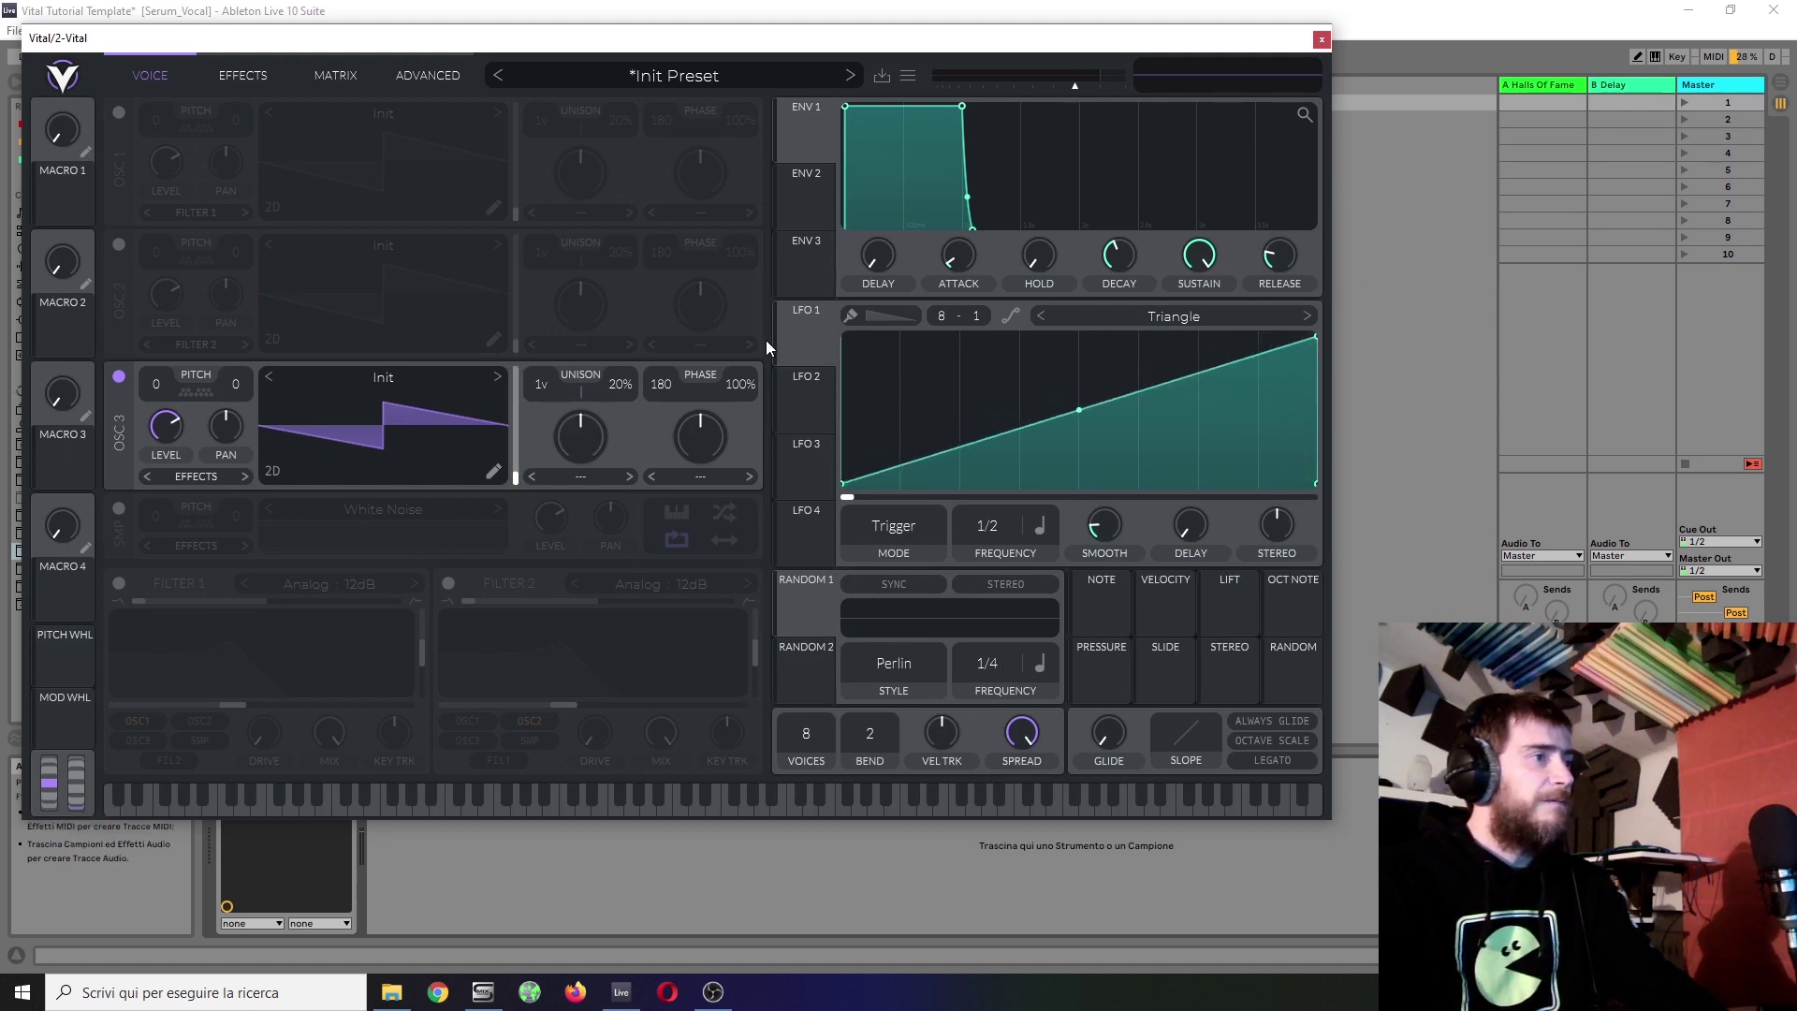
drag(817, 342, 513, 458)
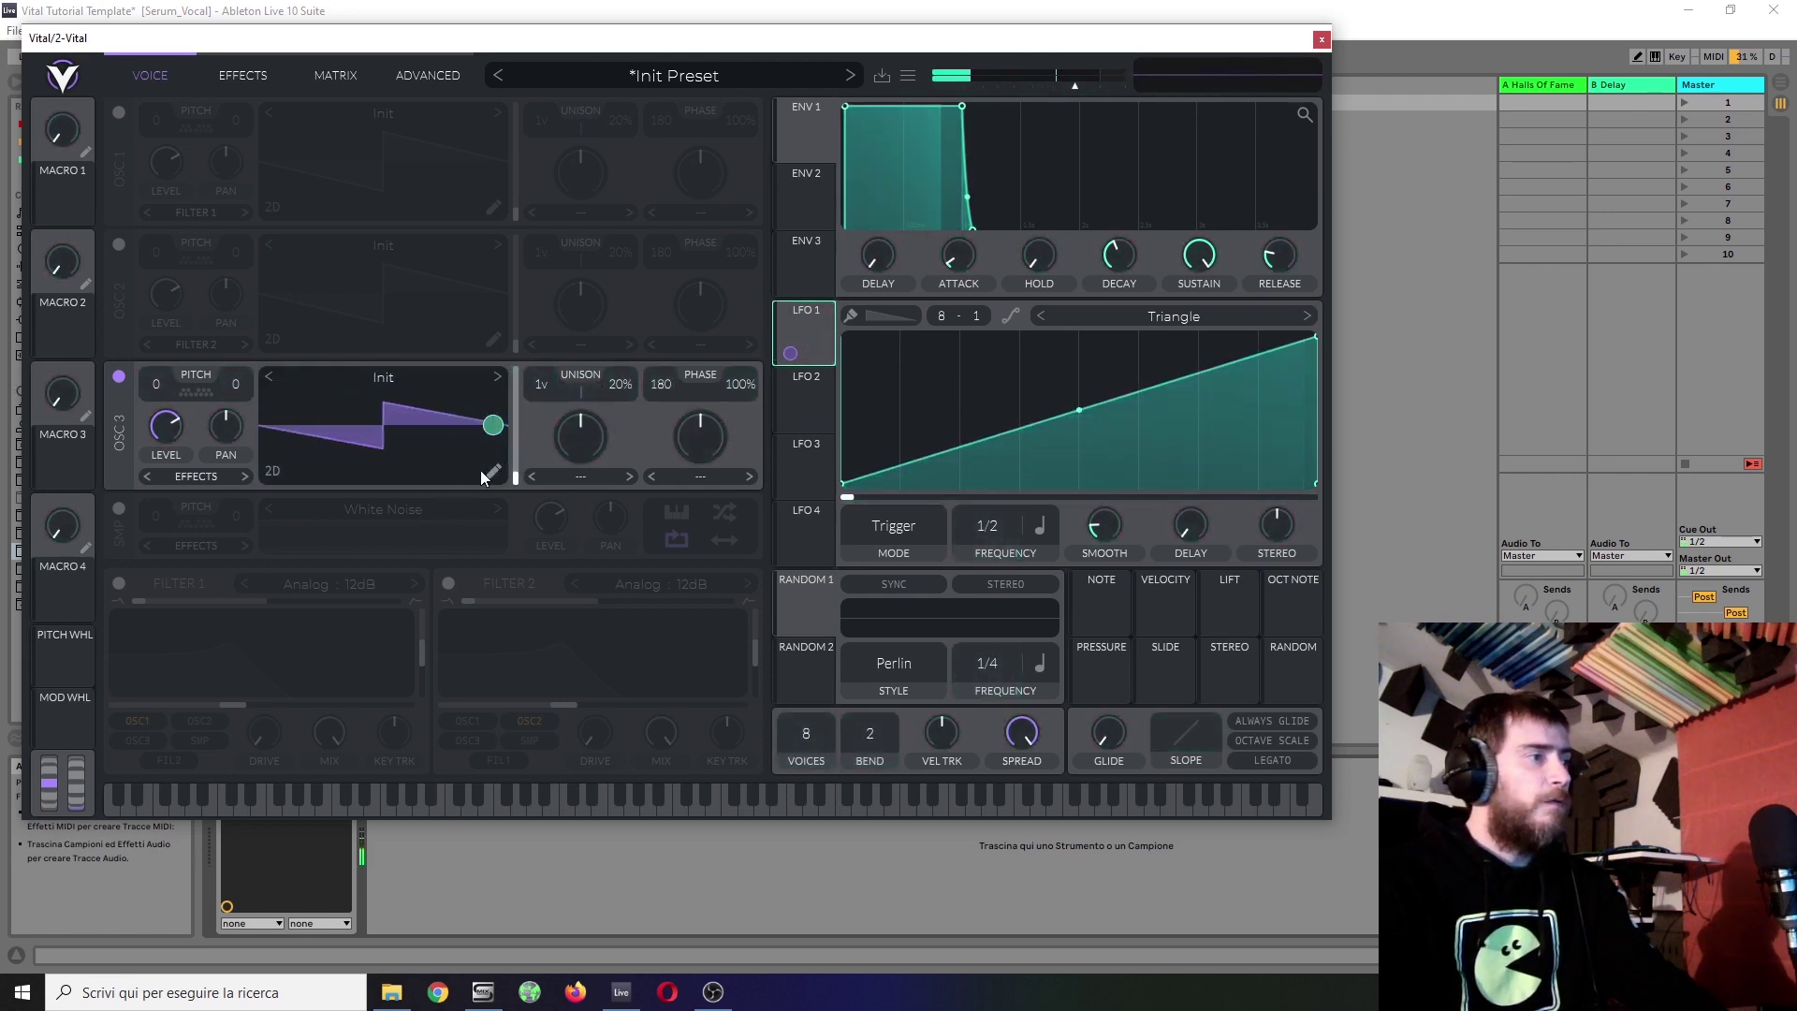
Step: Set the Phase Shift style of oscillator 3's wavetable to +Even/-Odd
click(494, 469)
click(417, 410)
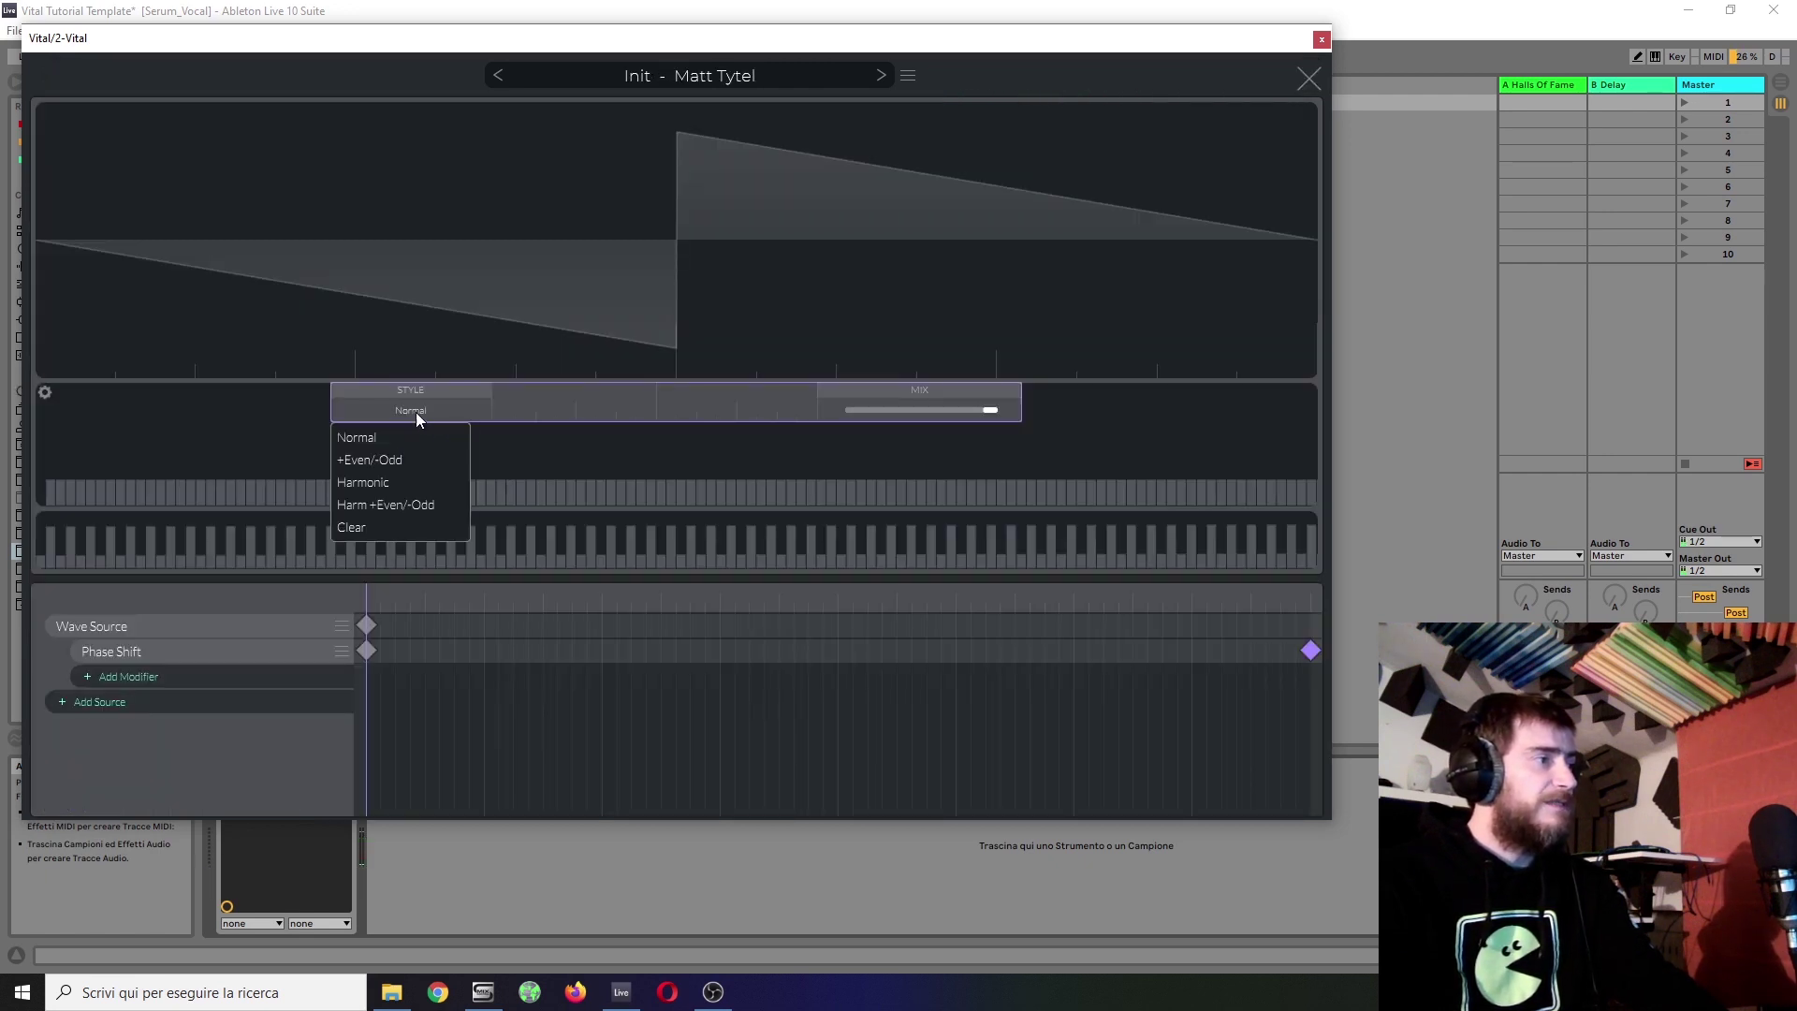
click(384, 462)
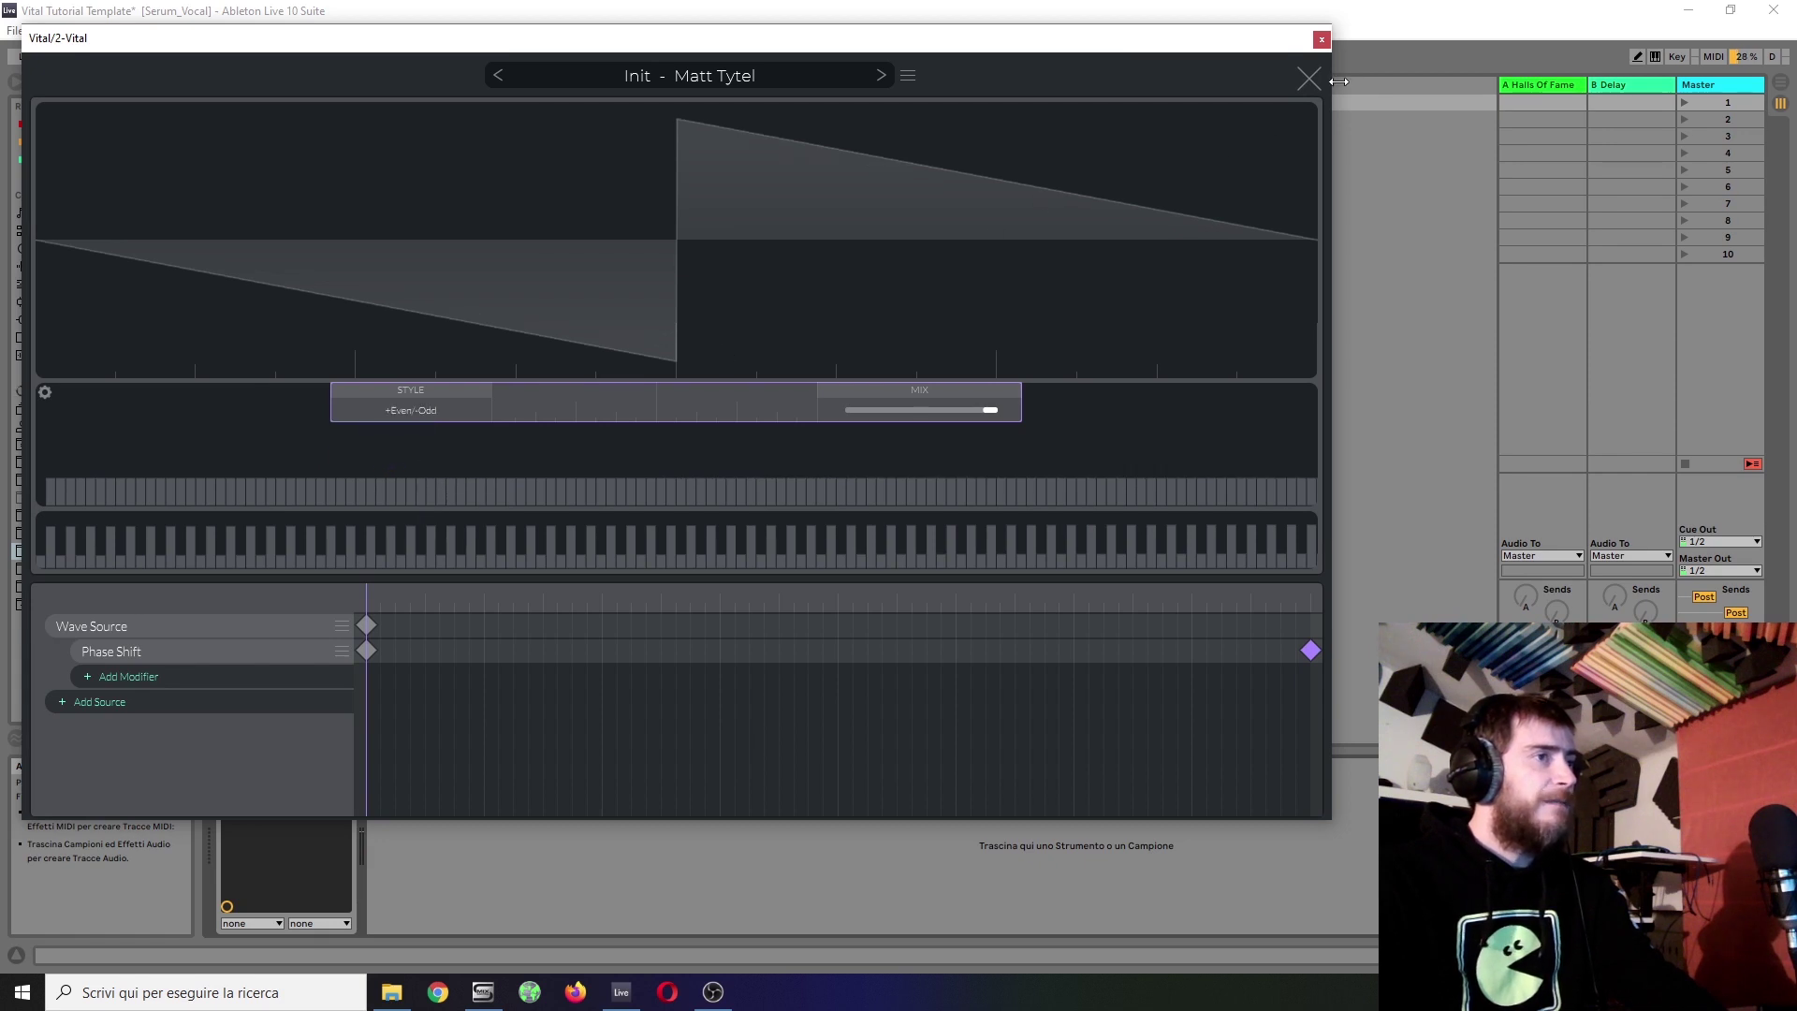
click(1309, 80)
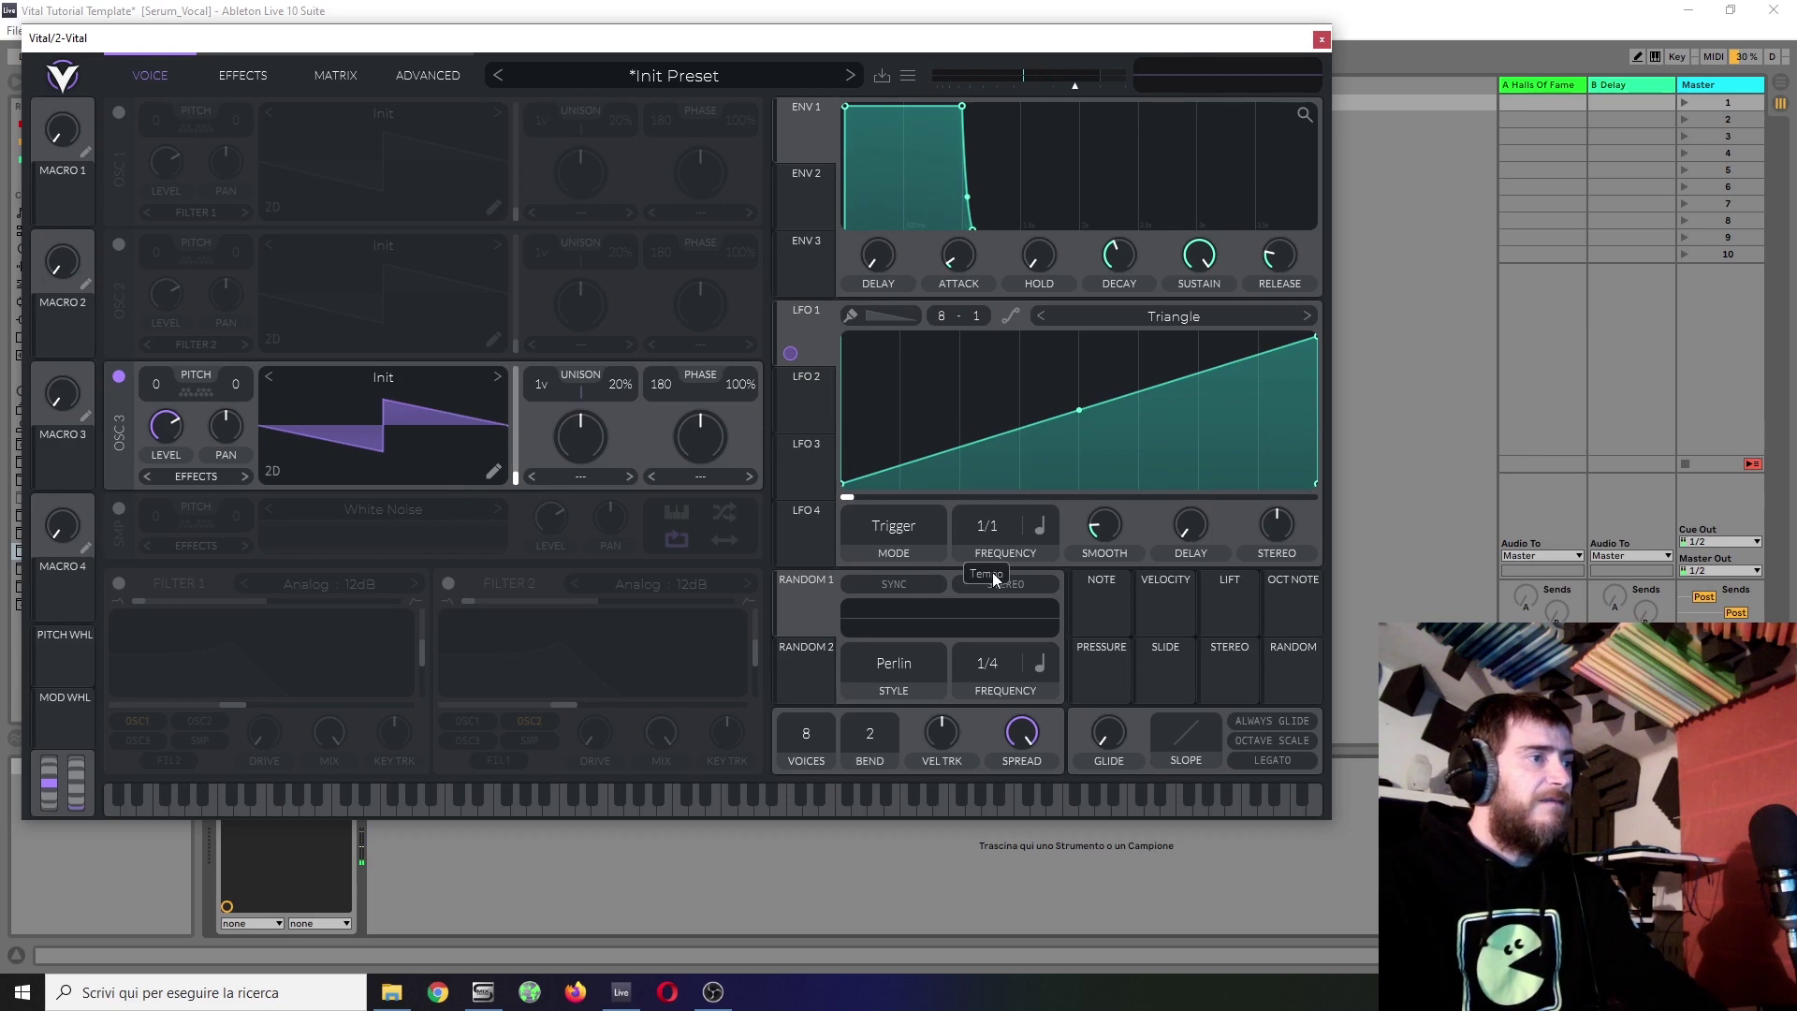
Step: Set LFO 1's frequency to 8/1 and give oscillator 3 five unison voices with 4% detune
drag(992, 575, 980, 631)
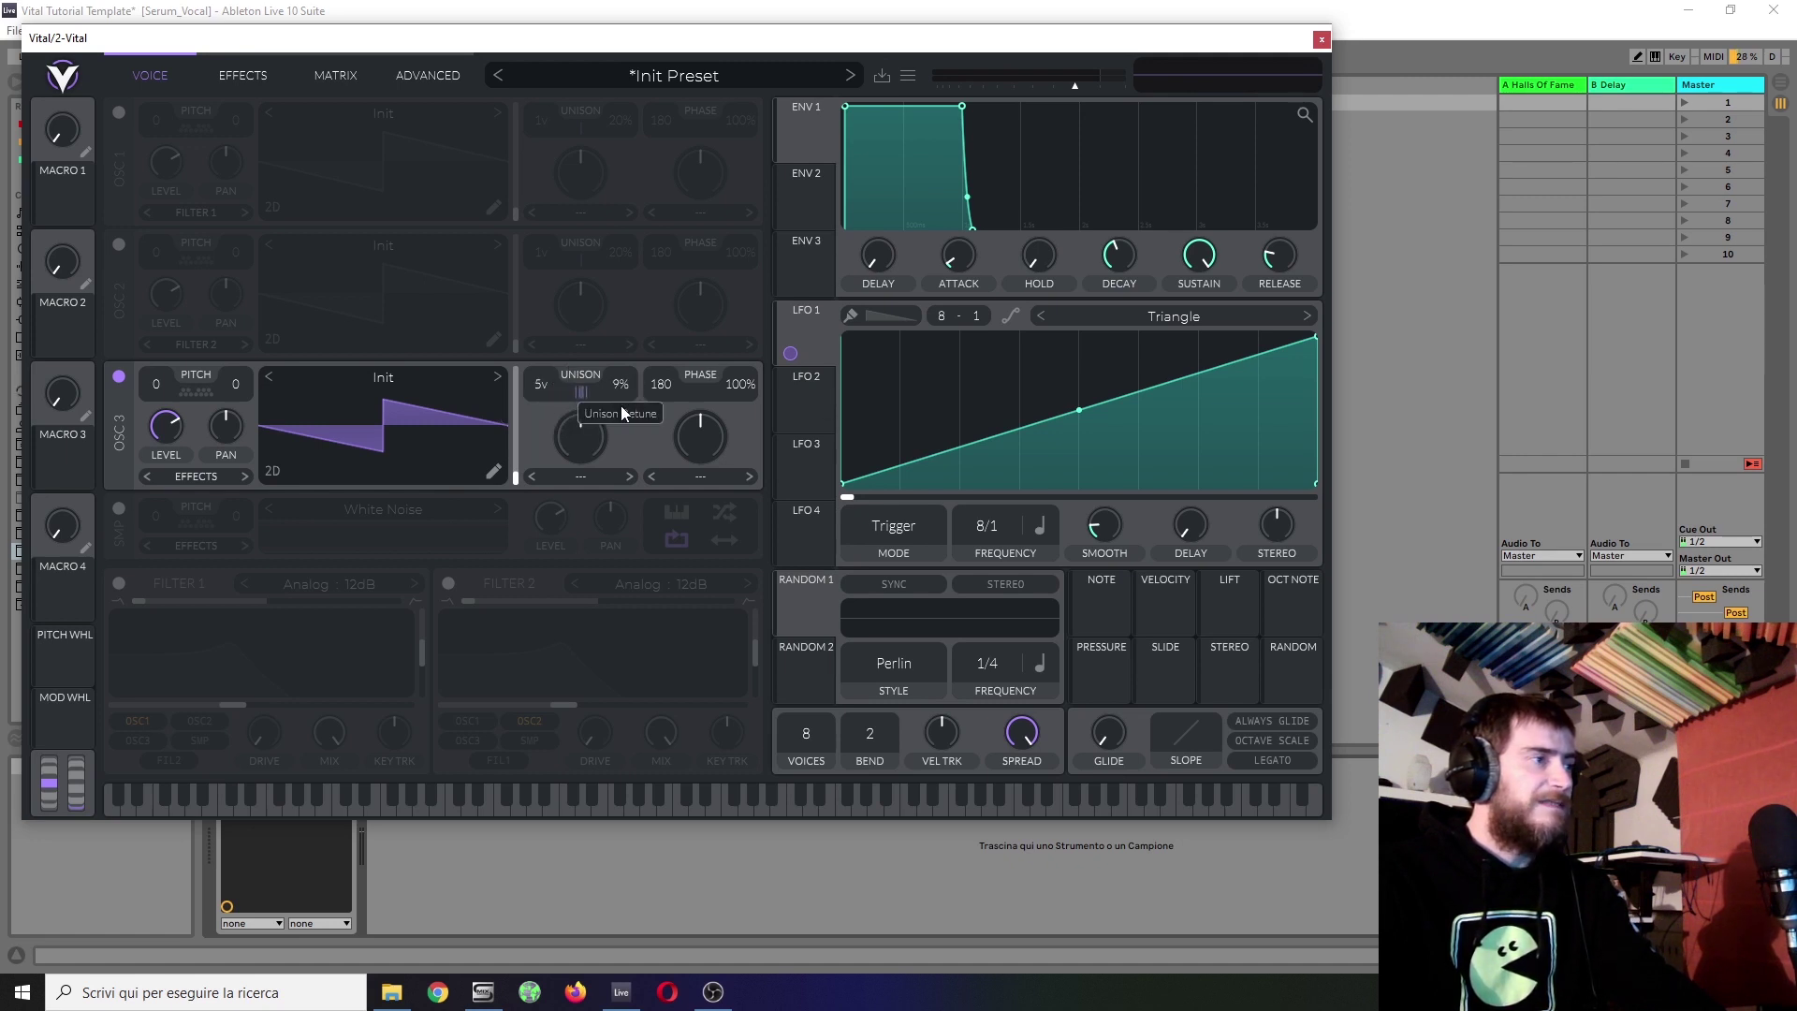
scroll(620, 408, down, 1)
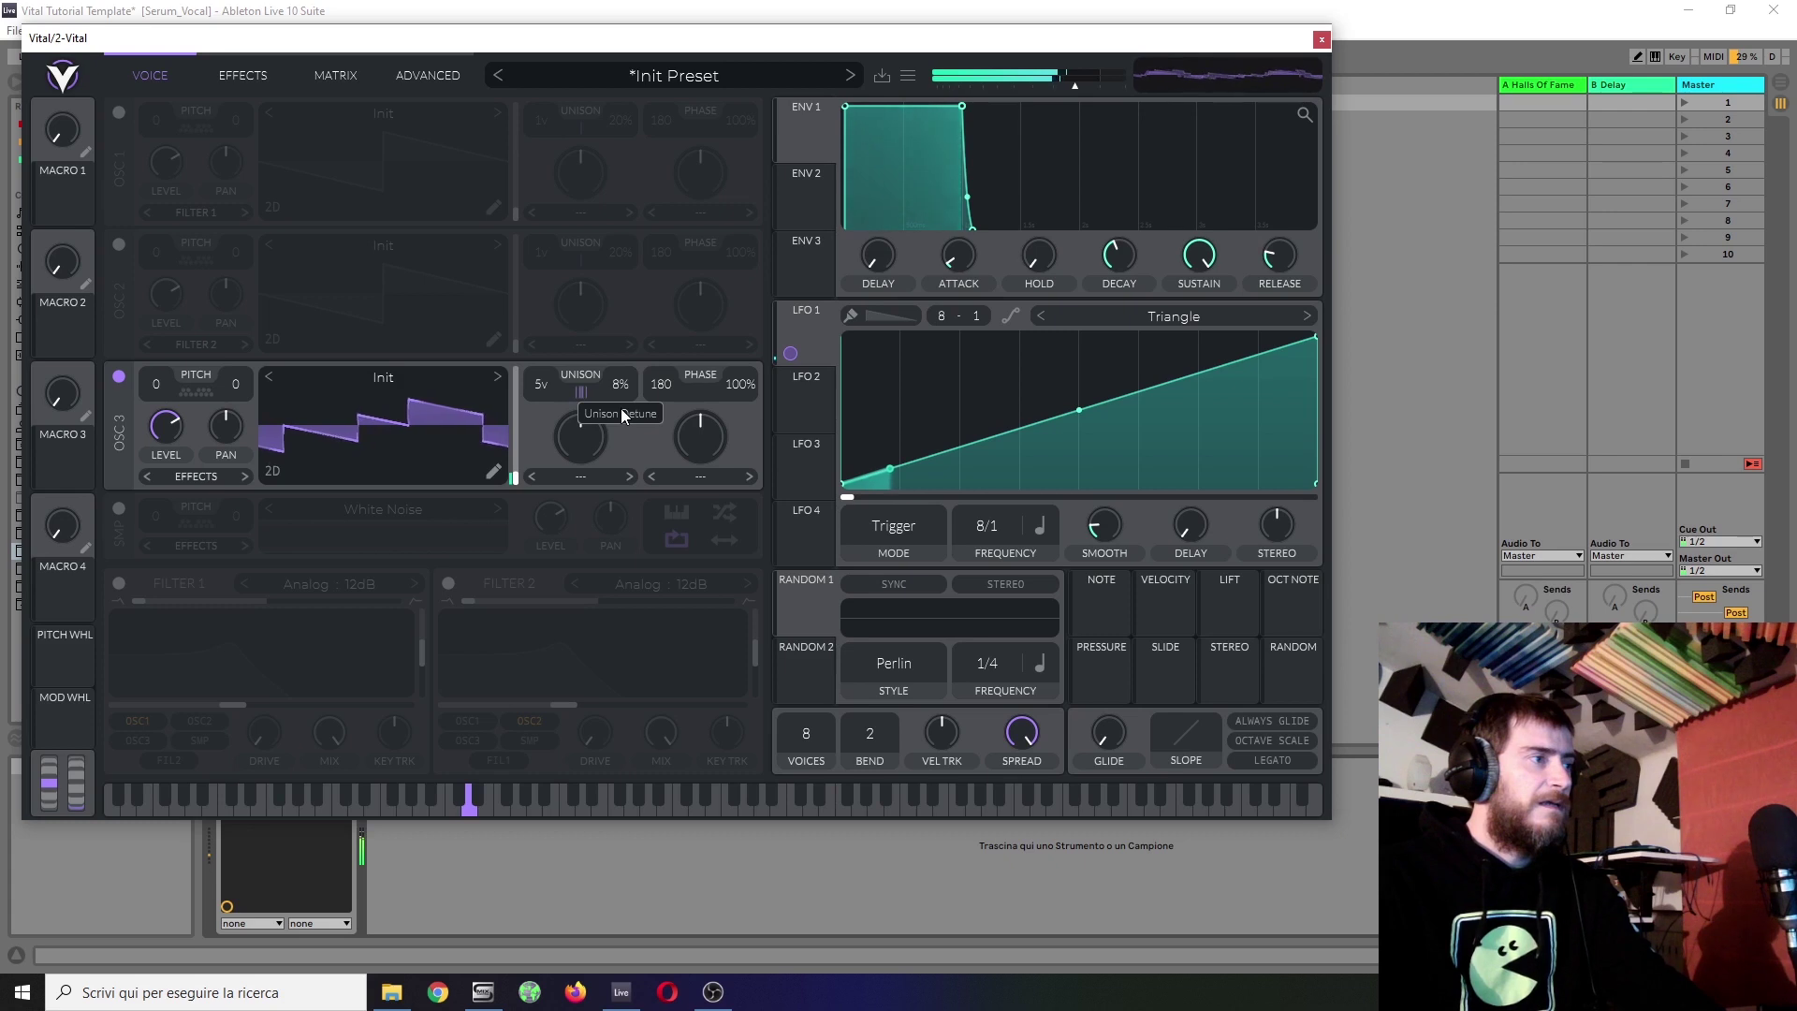
drag(620, 408, 615, 419)
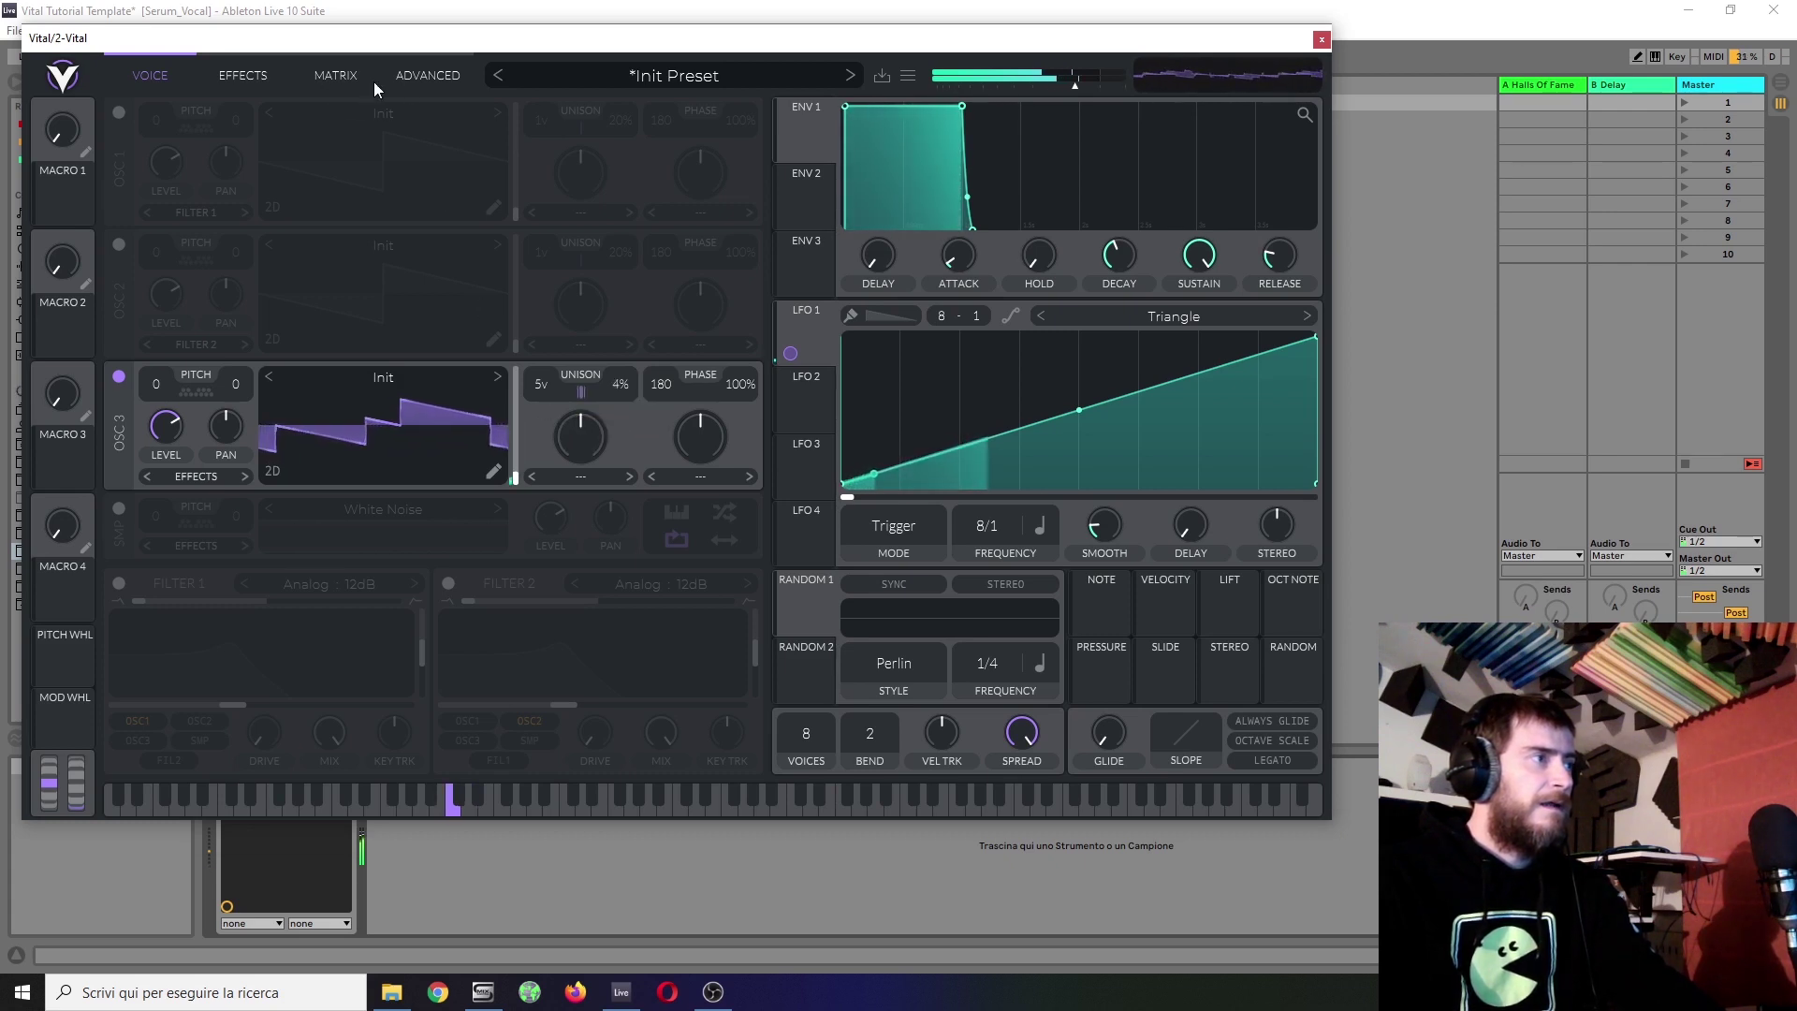
Step: Slightly raise oscillator 3's table spread and set its unison stack to Center Drop 12
click(436, 82)
drag(522, 458, 539, 454)
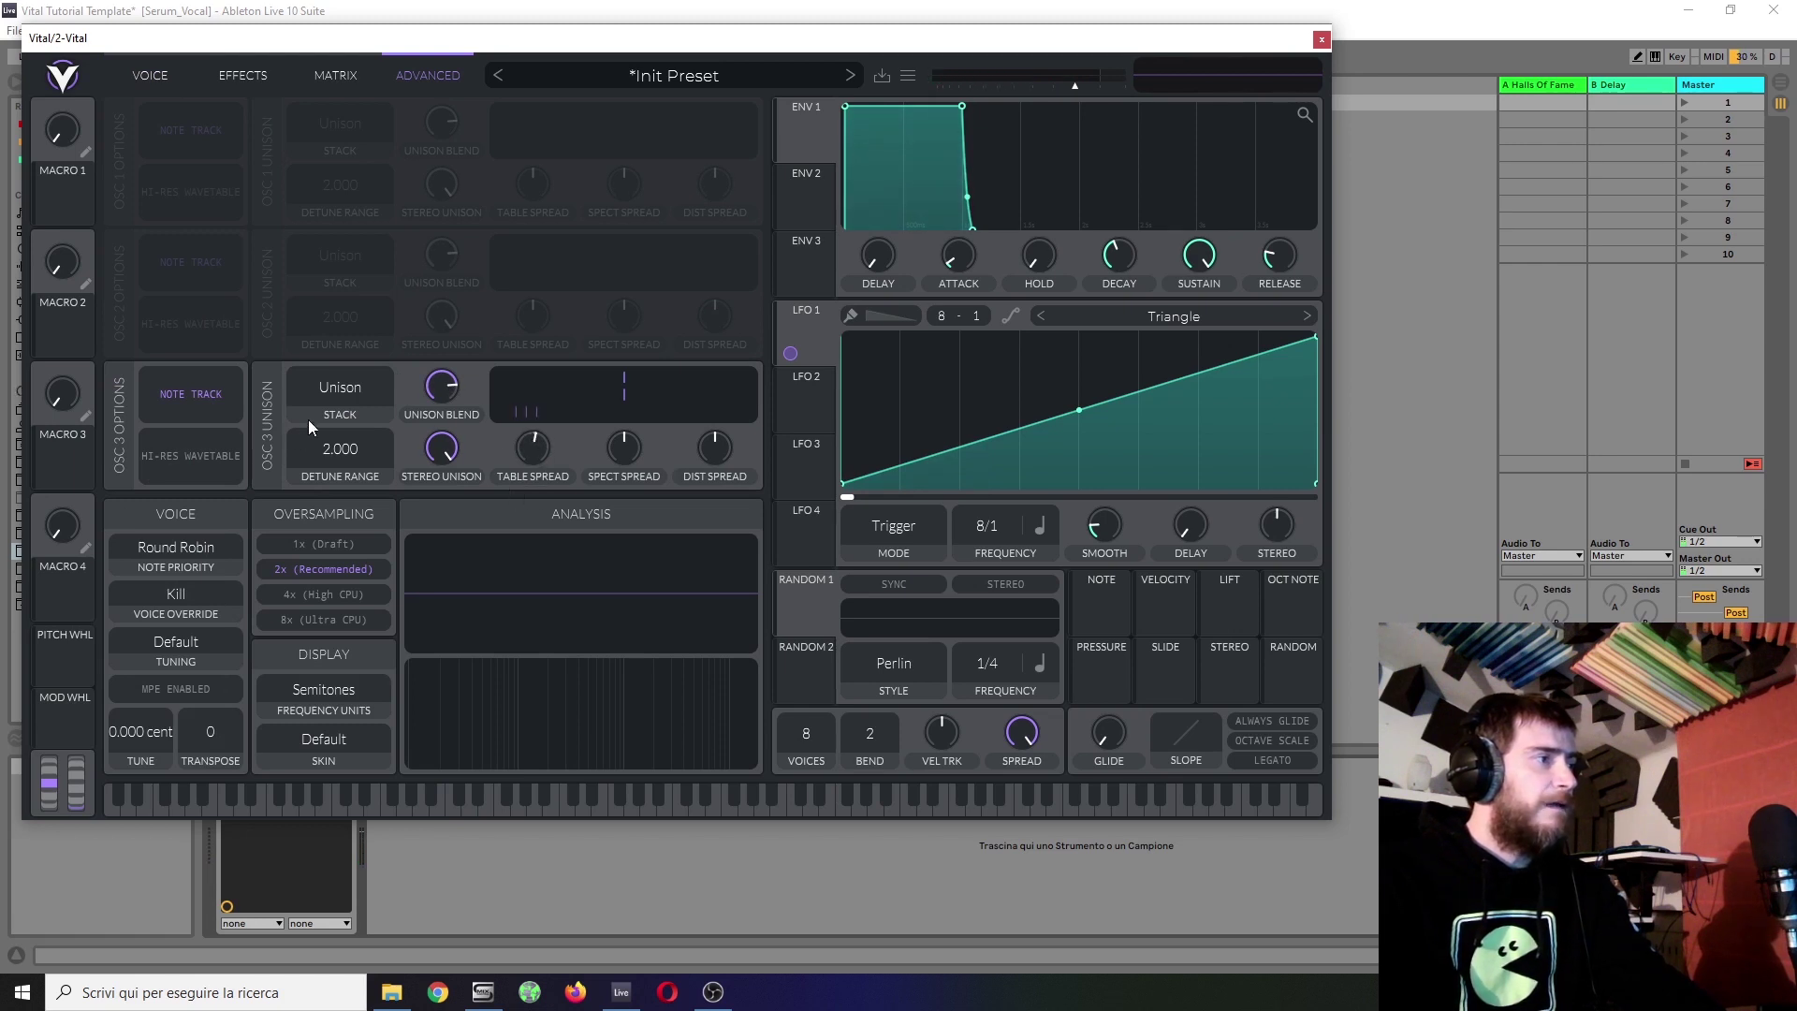
click(339, 392)
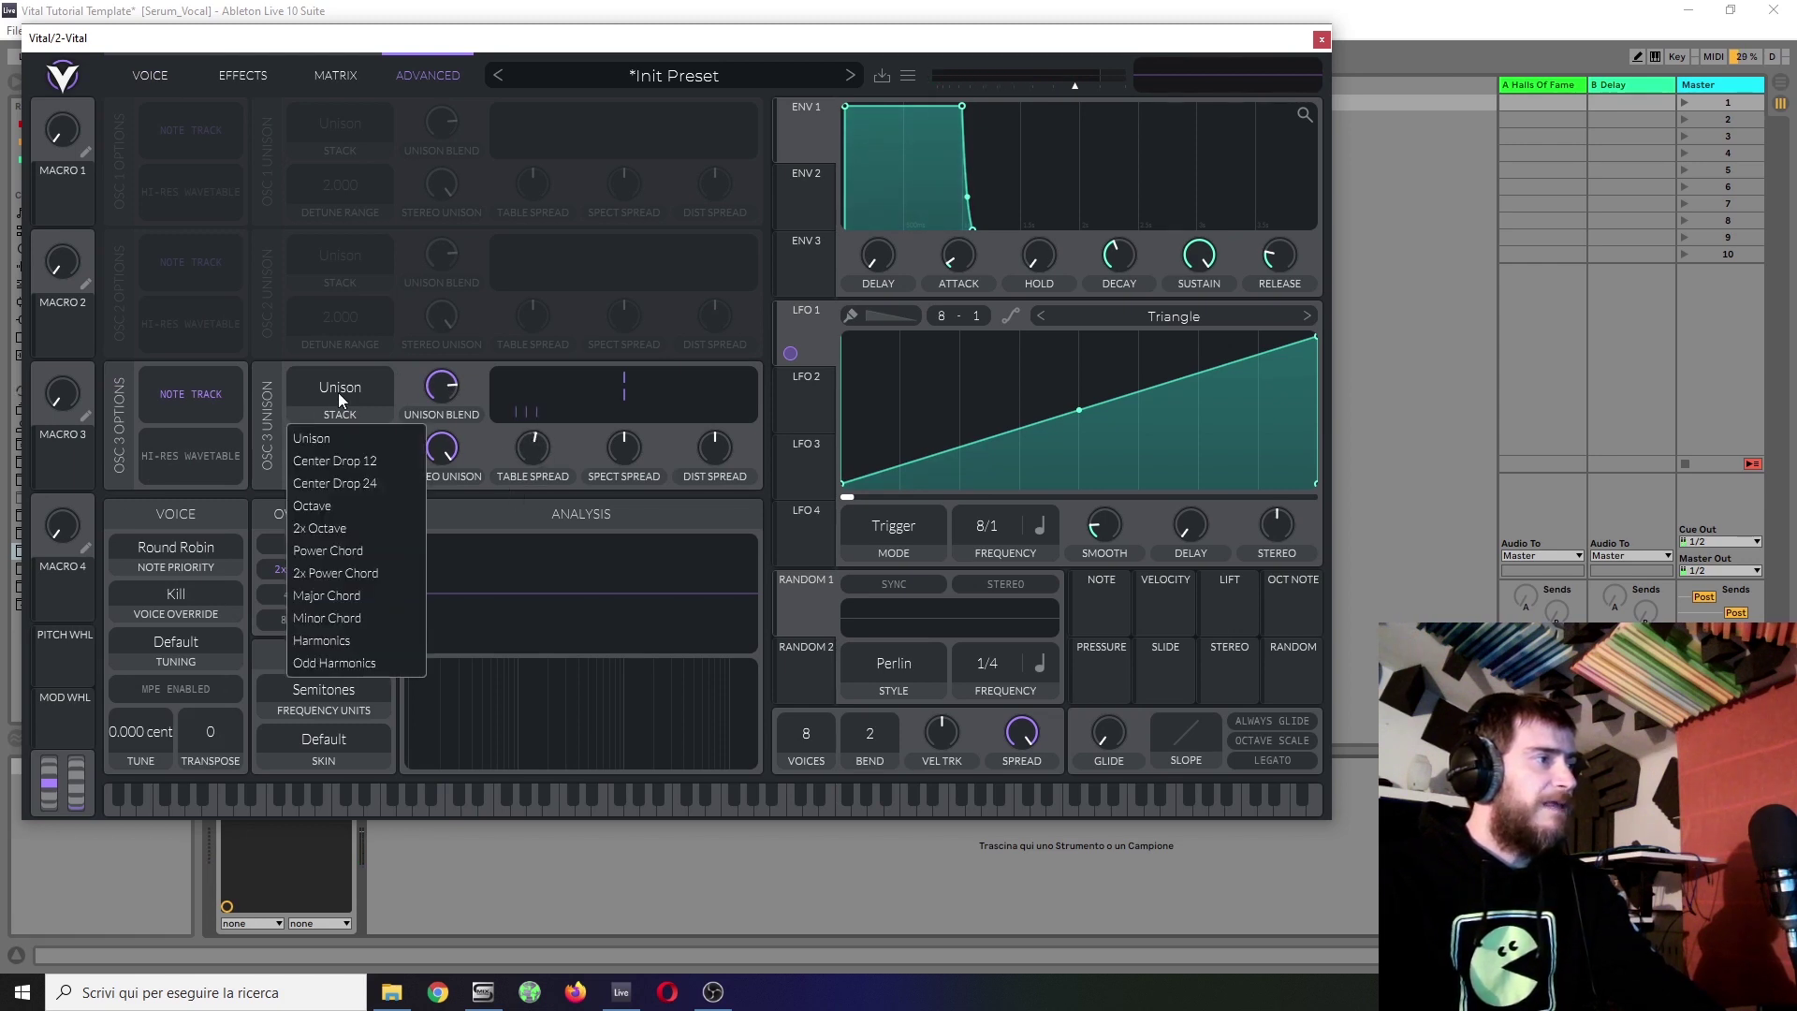
click(370, 462)
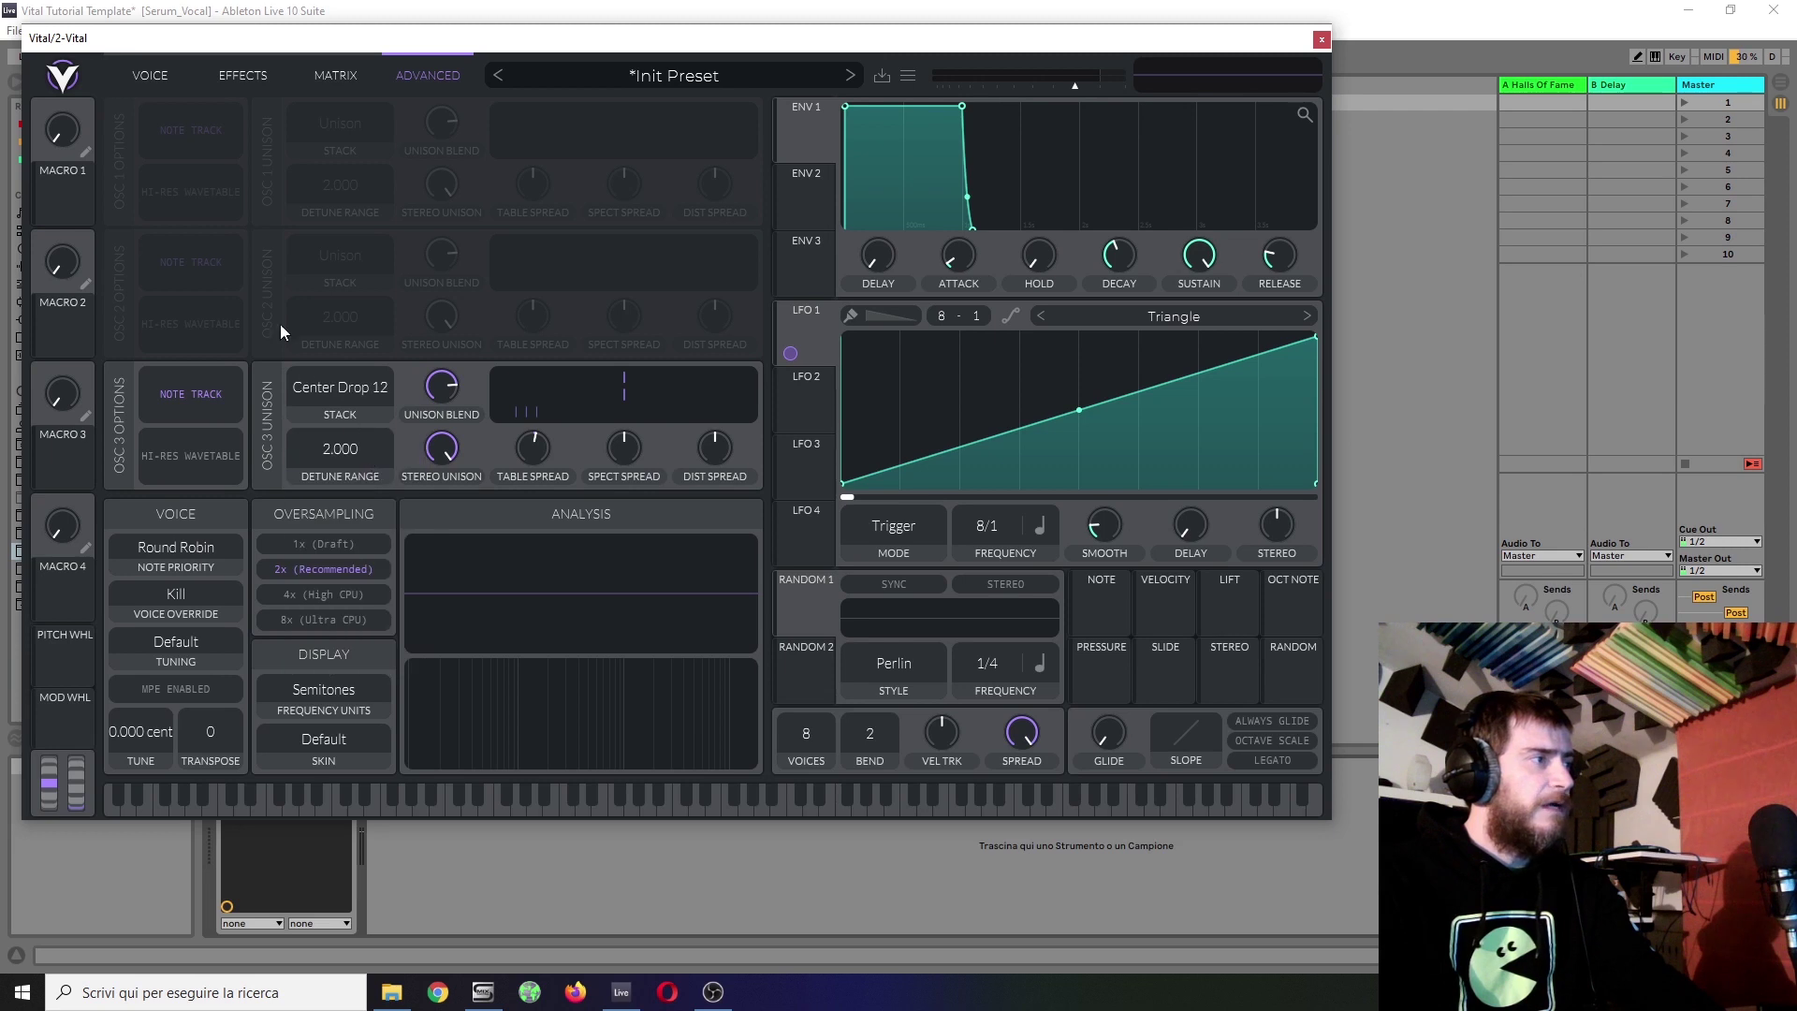
Step: Set oscillator 3's unison detune to 10%
click(155, 86)
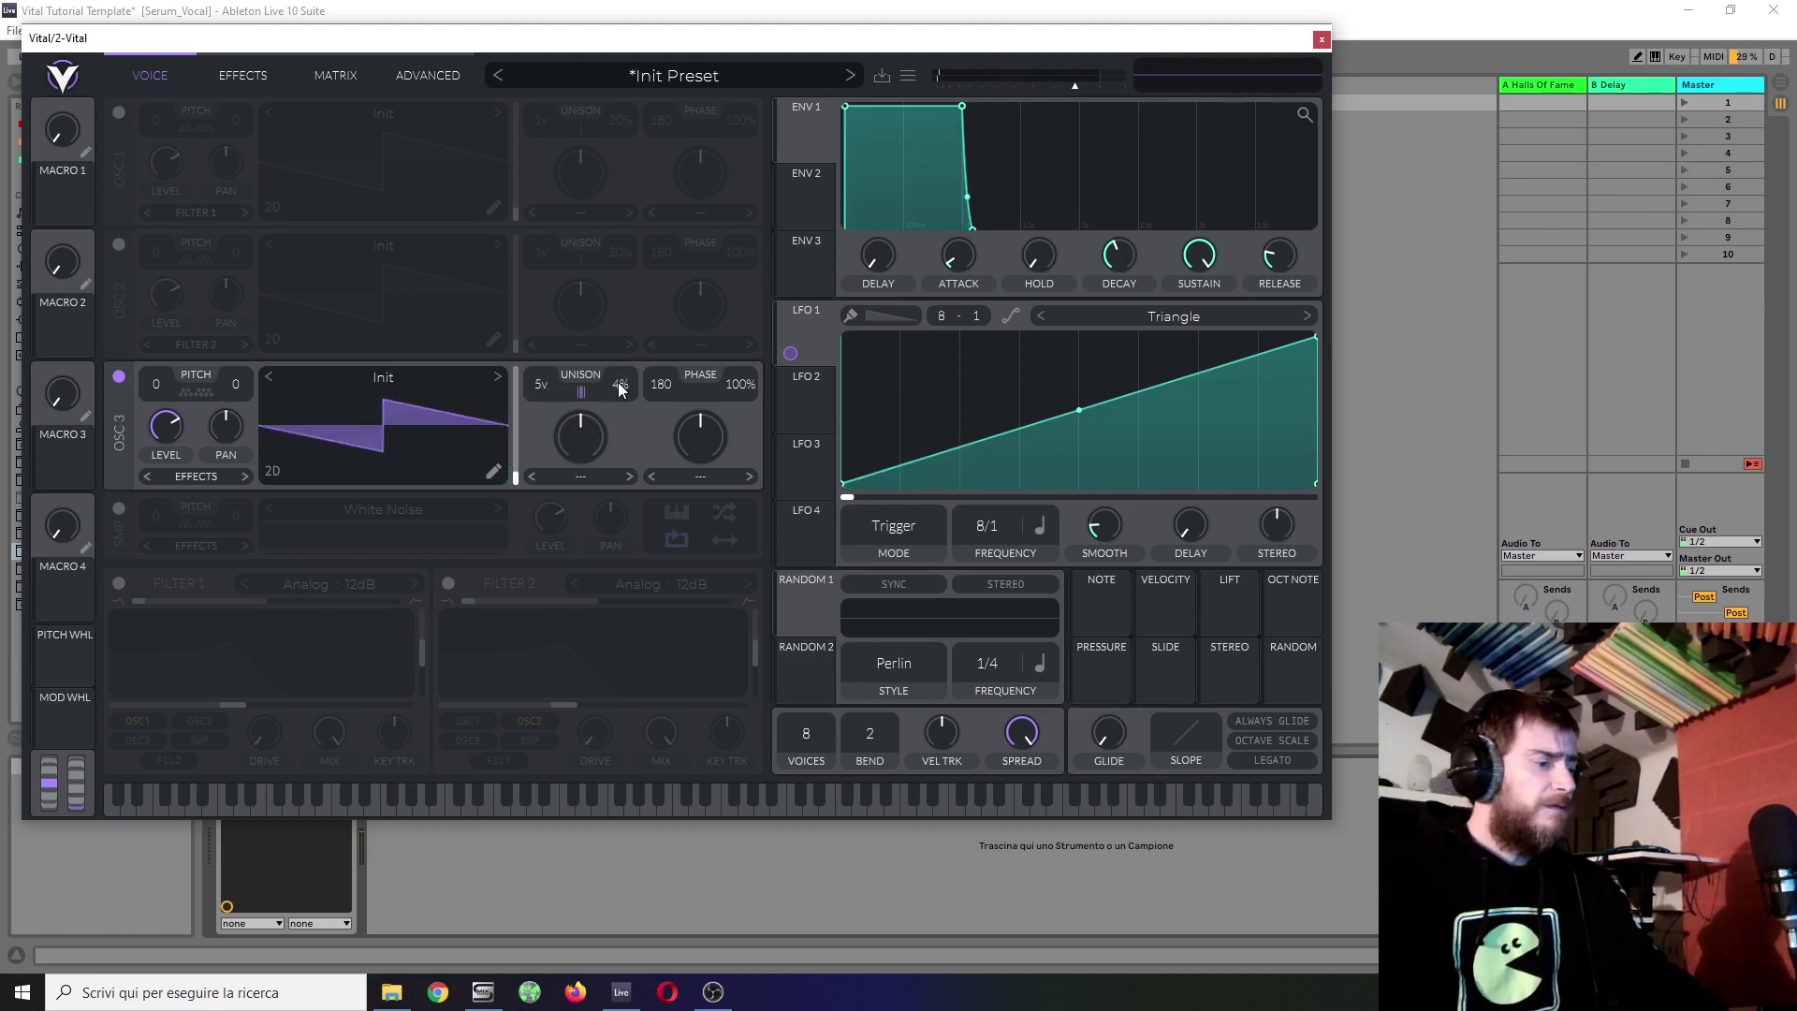
drag(624, 388, 629, 380)
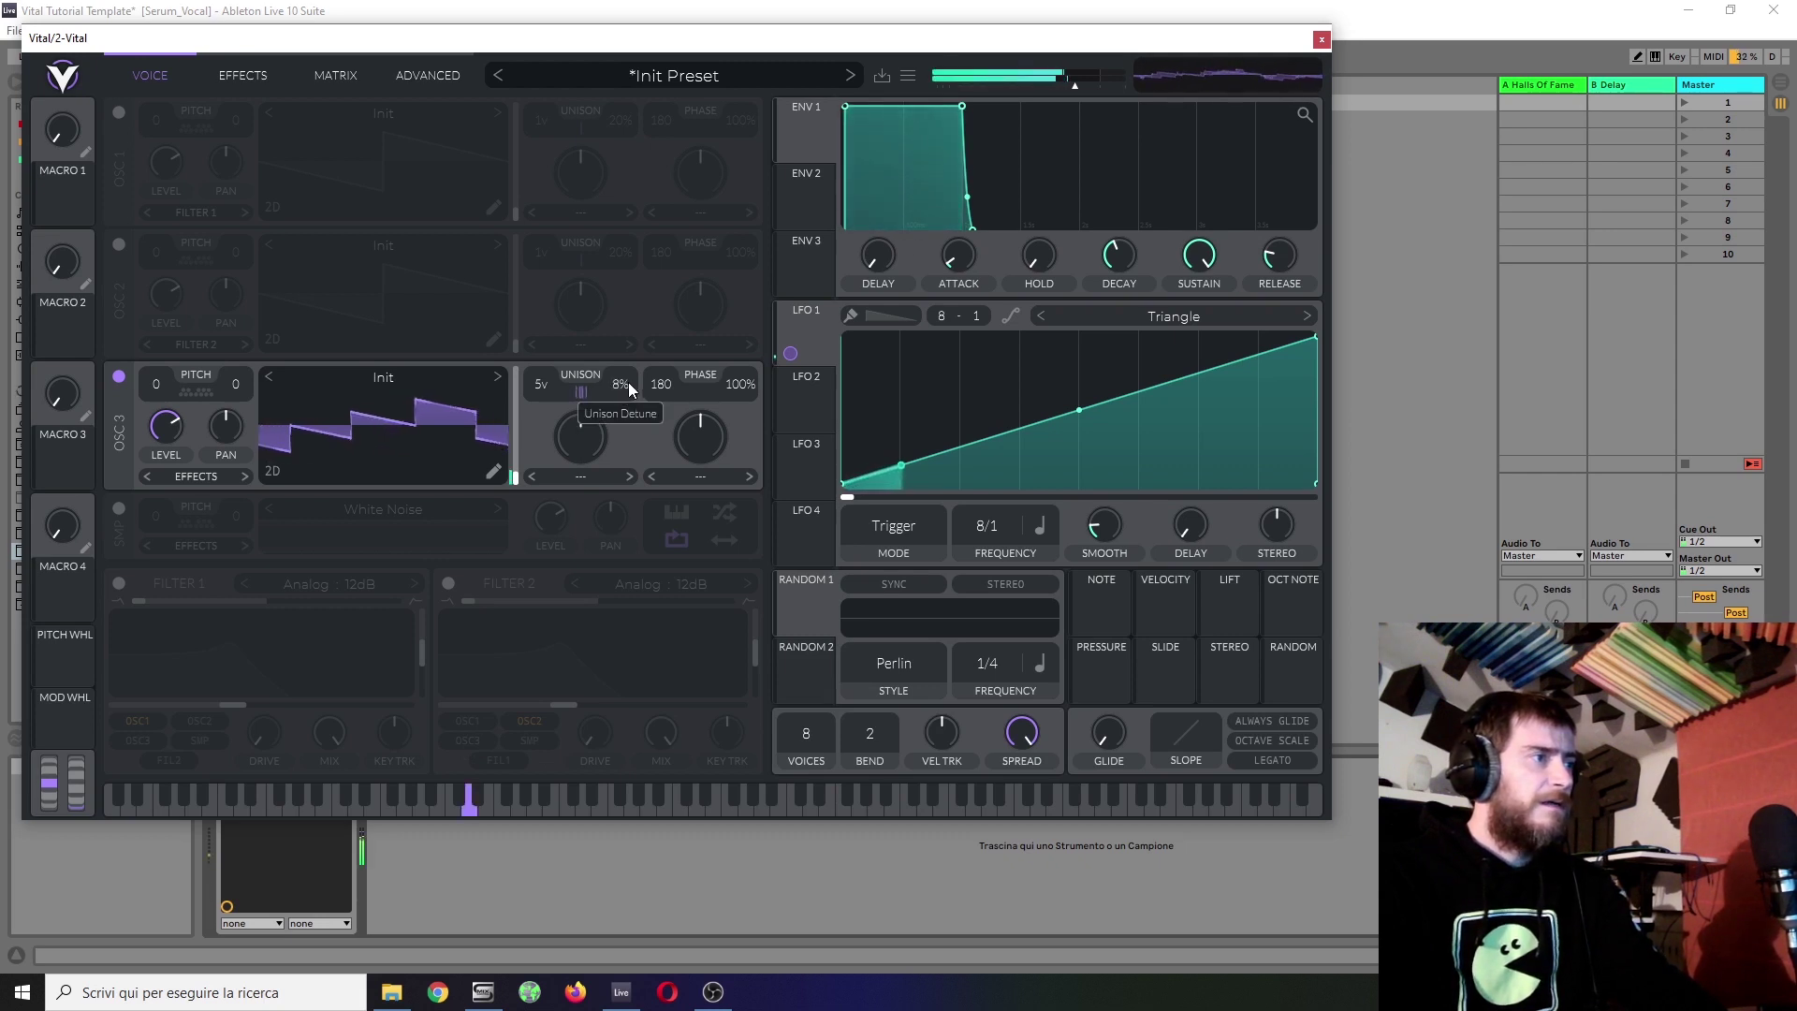
drag(623, 385, 625, 382)
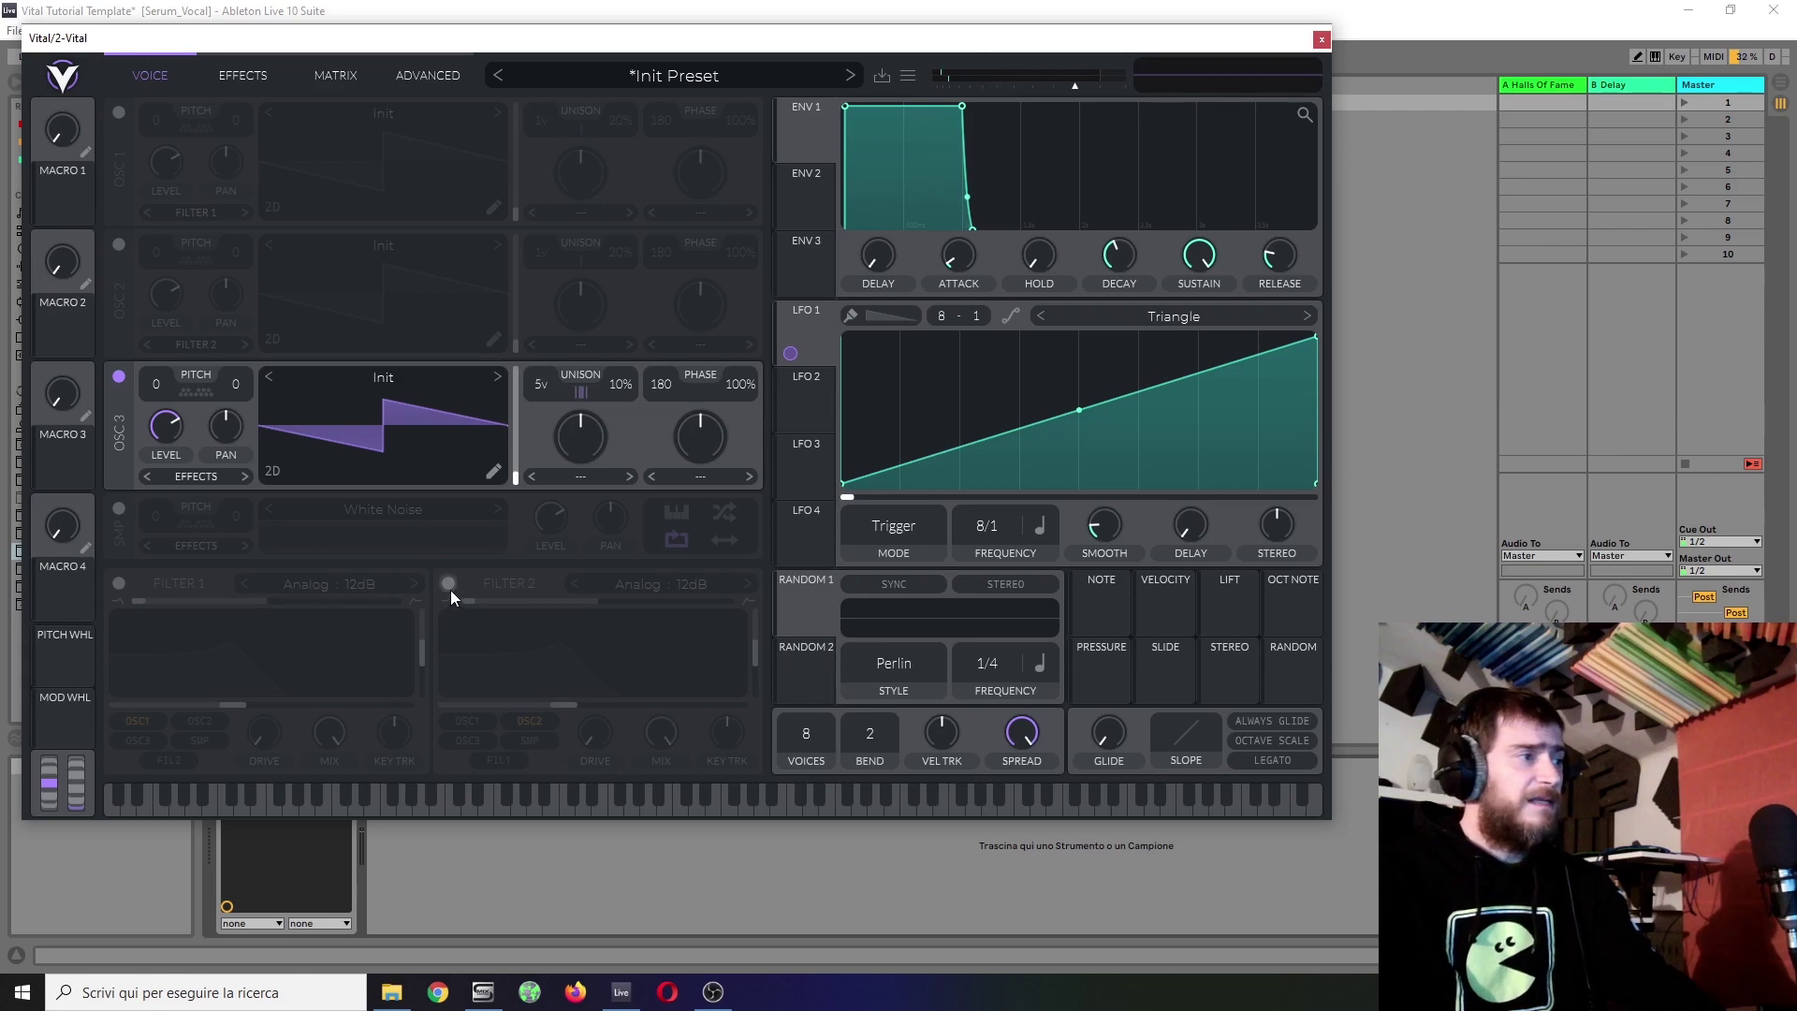
Step: Enable Filter 1 and route oscillator 3 into it in place of oscillator 1
click(119, 584)
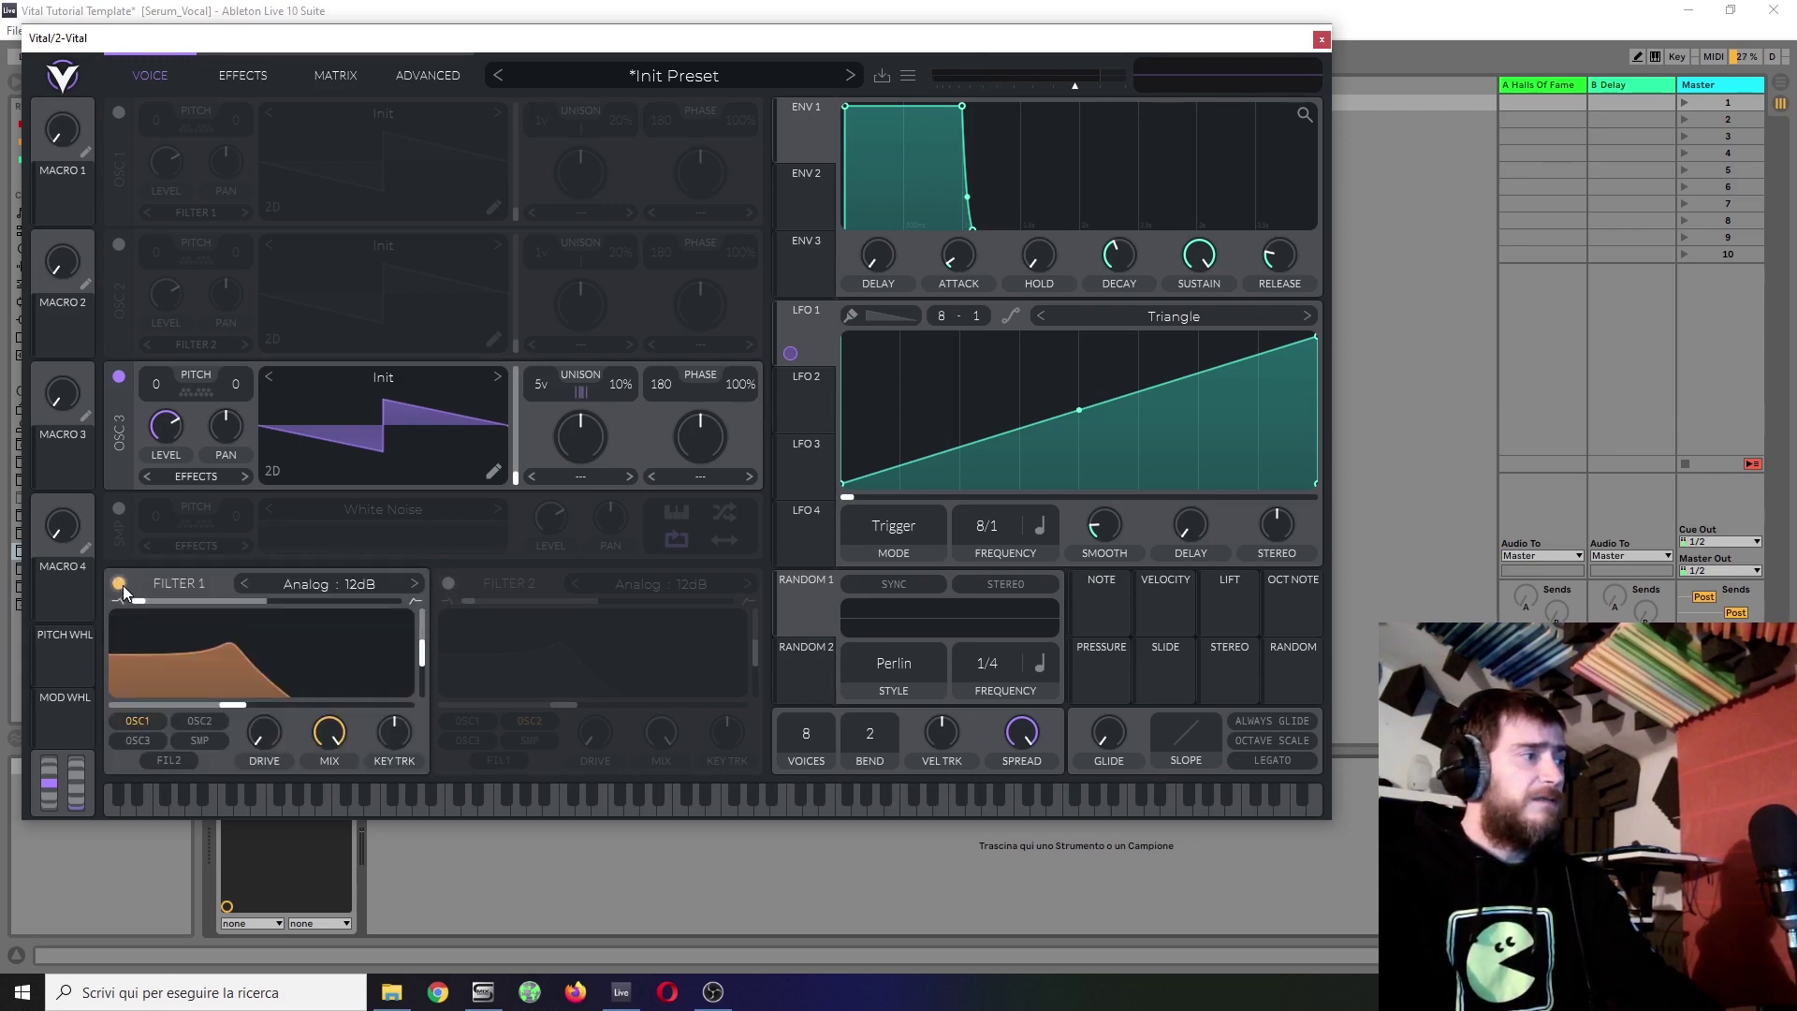
click(140, 740)
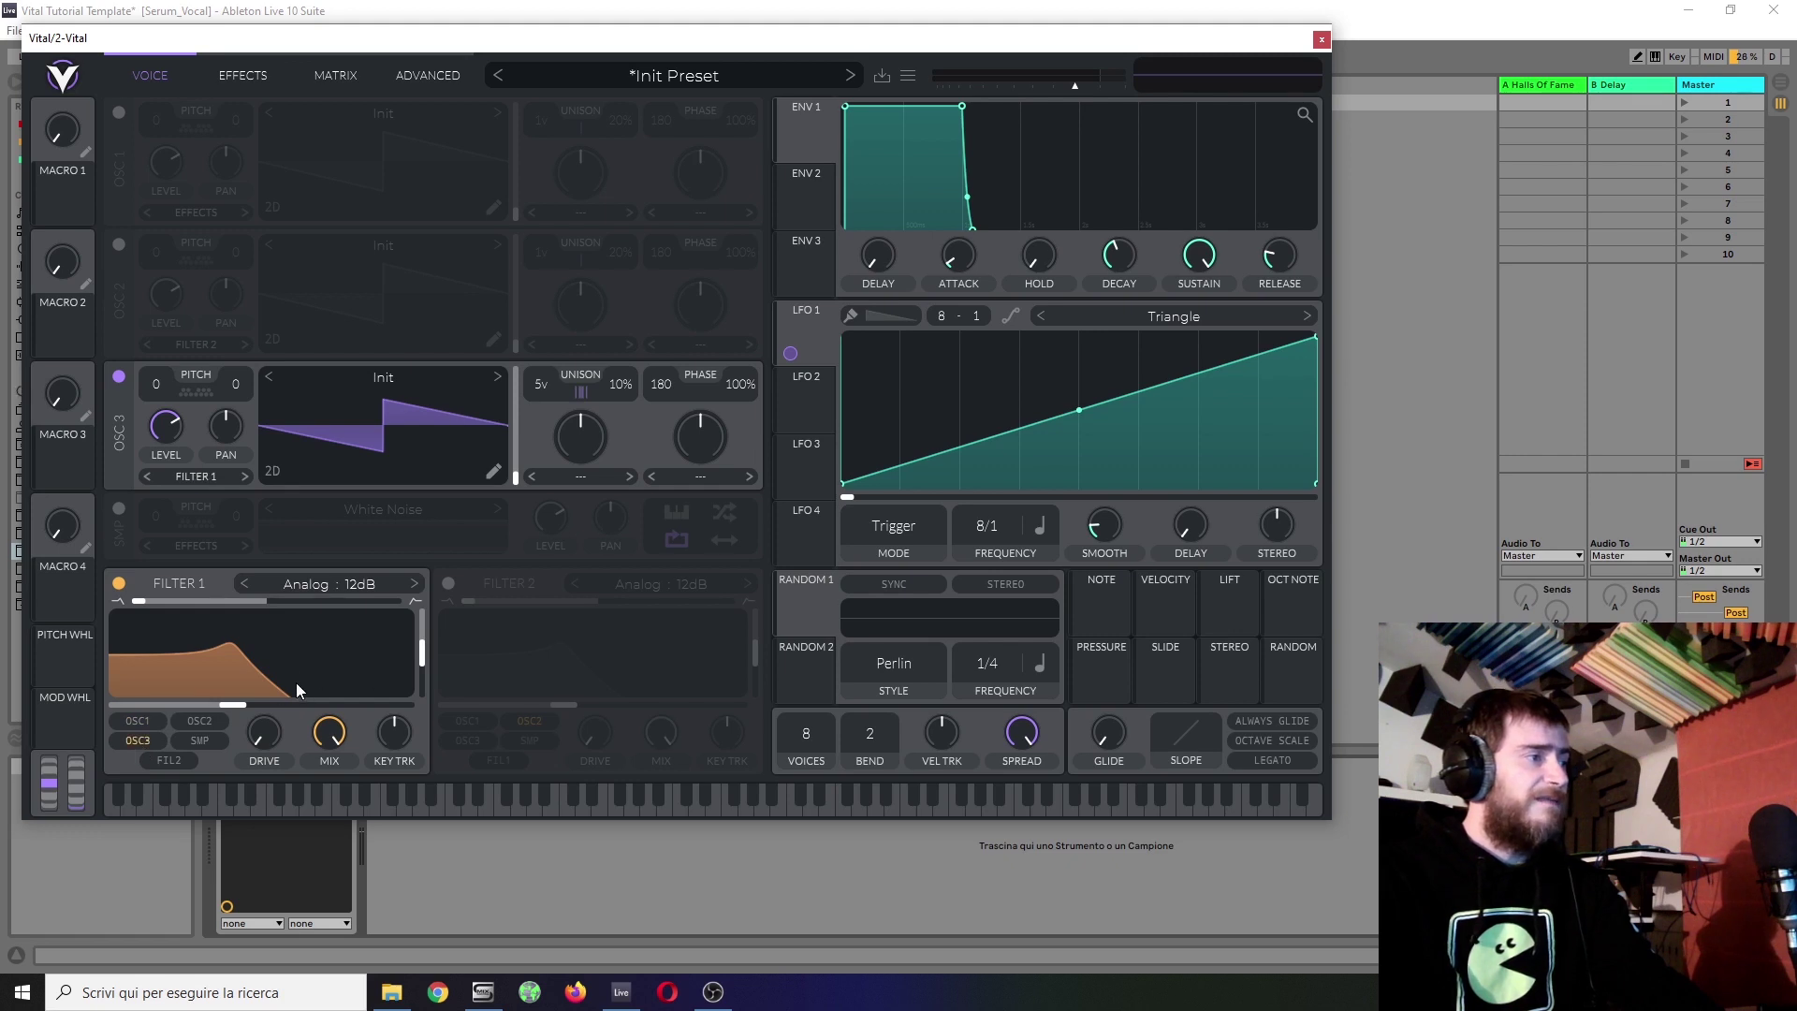
Step: Turn Filter 1's key tracking fully up and raise its cutoff slightly, with the mod wheel modulating the cutoff
mouse_move(395, 737)
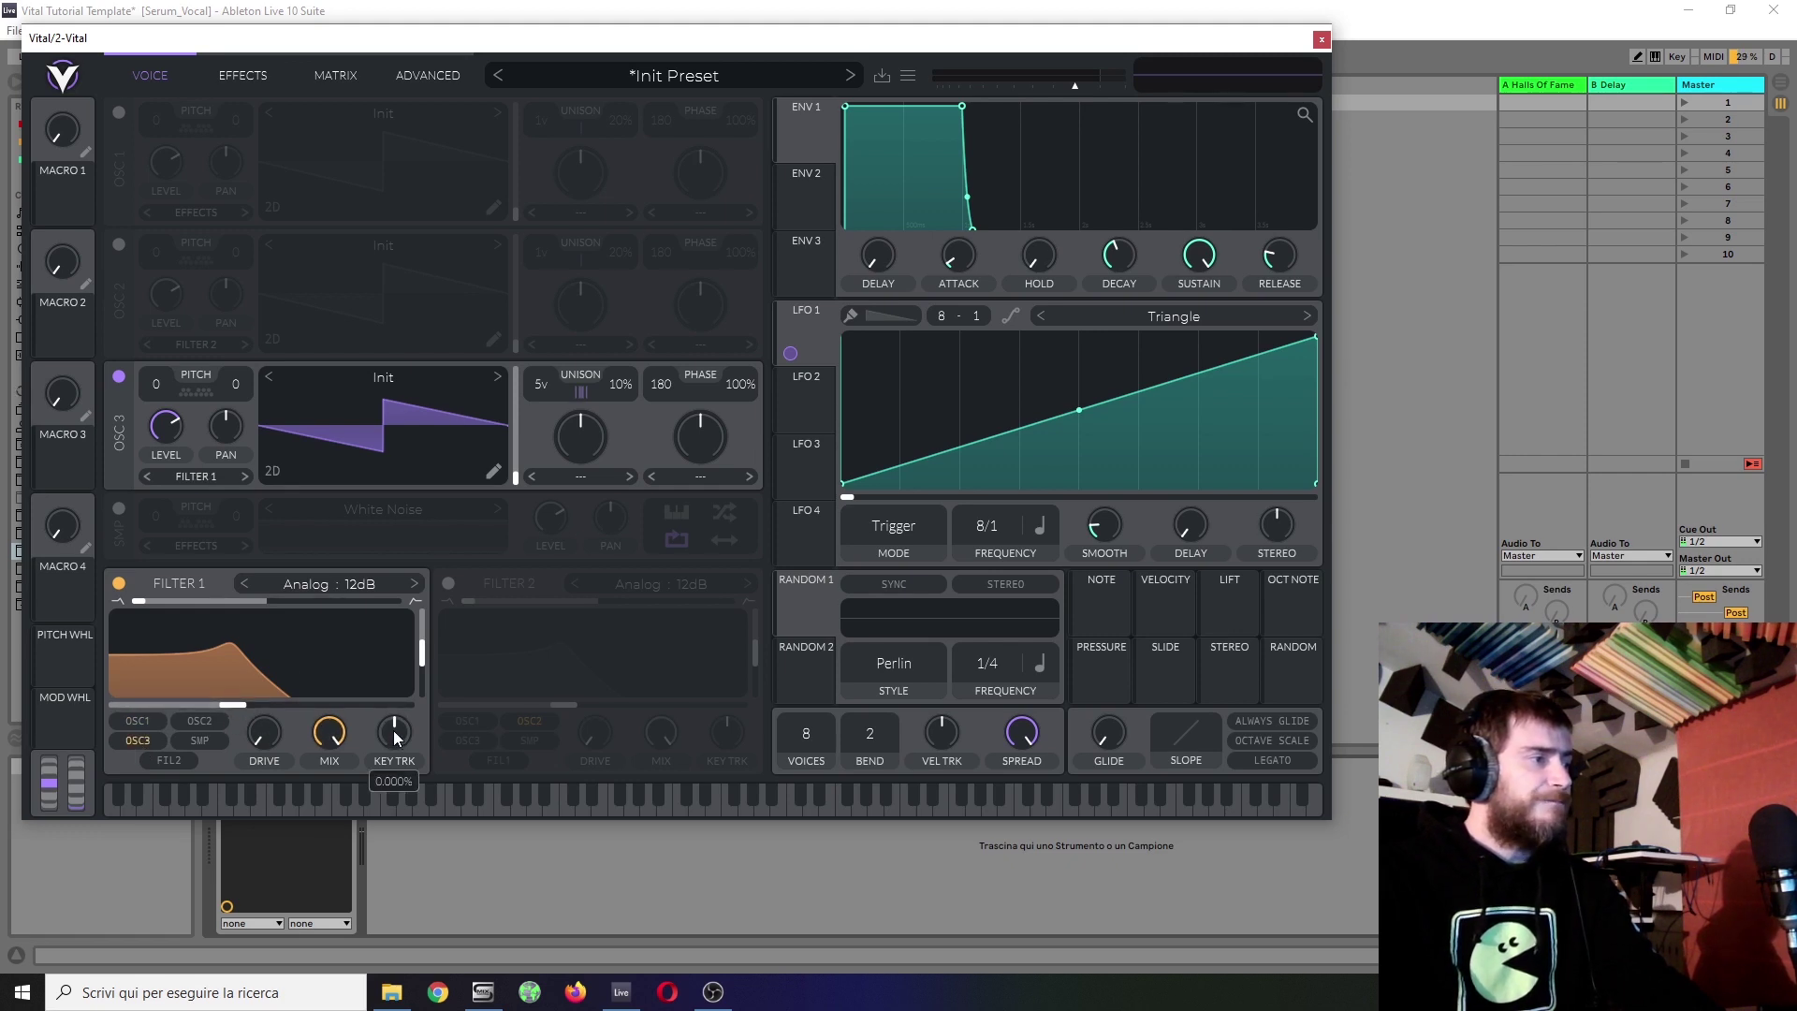
drag(228, 703, 251, 707)
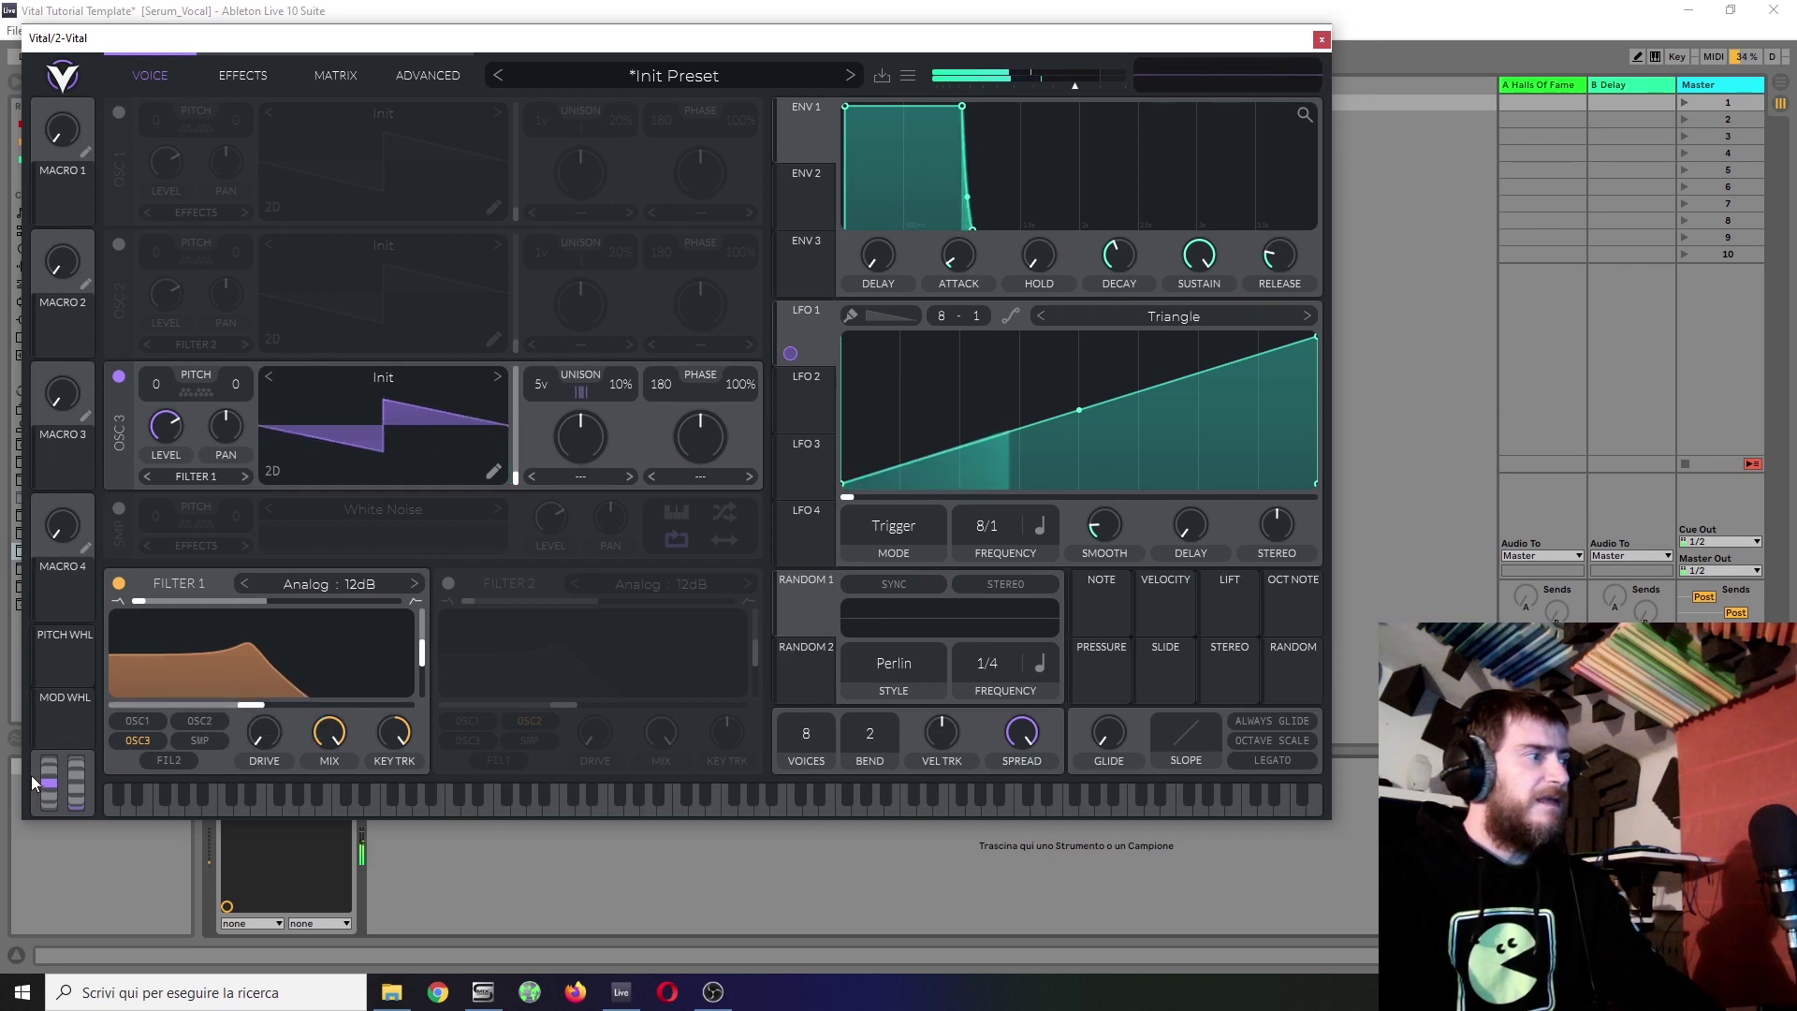
drag(67, 728, 236, 704)
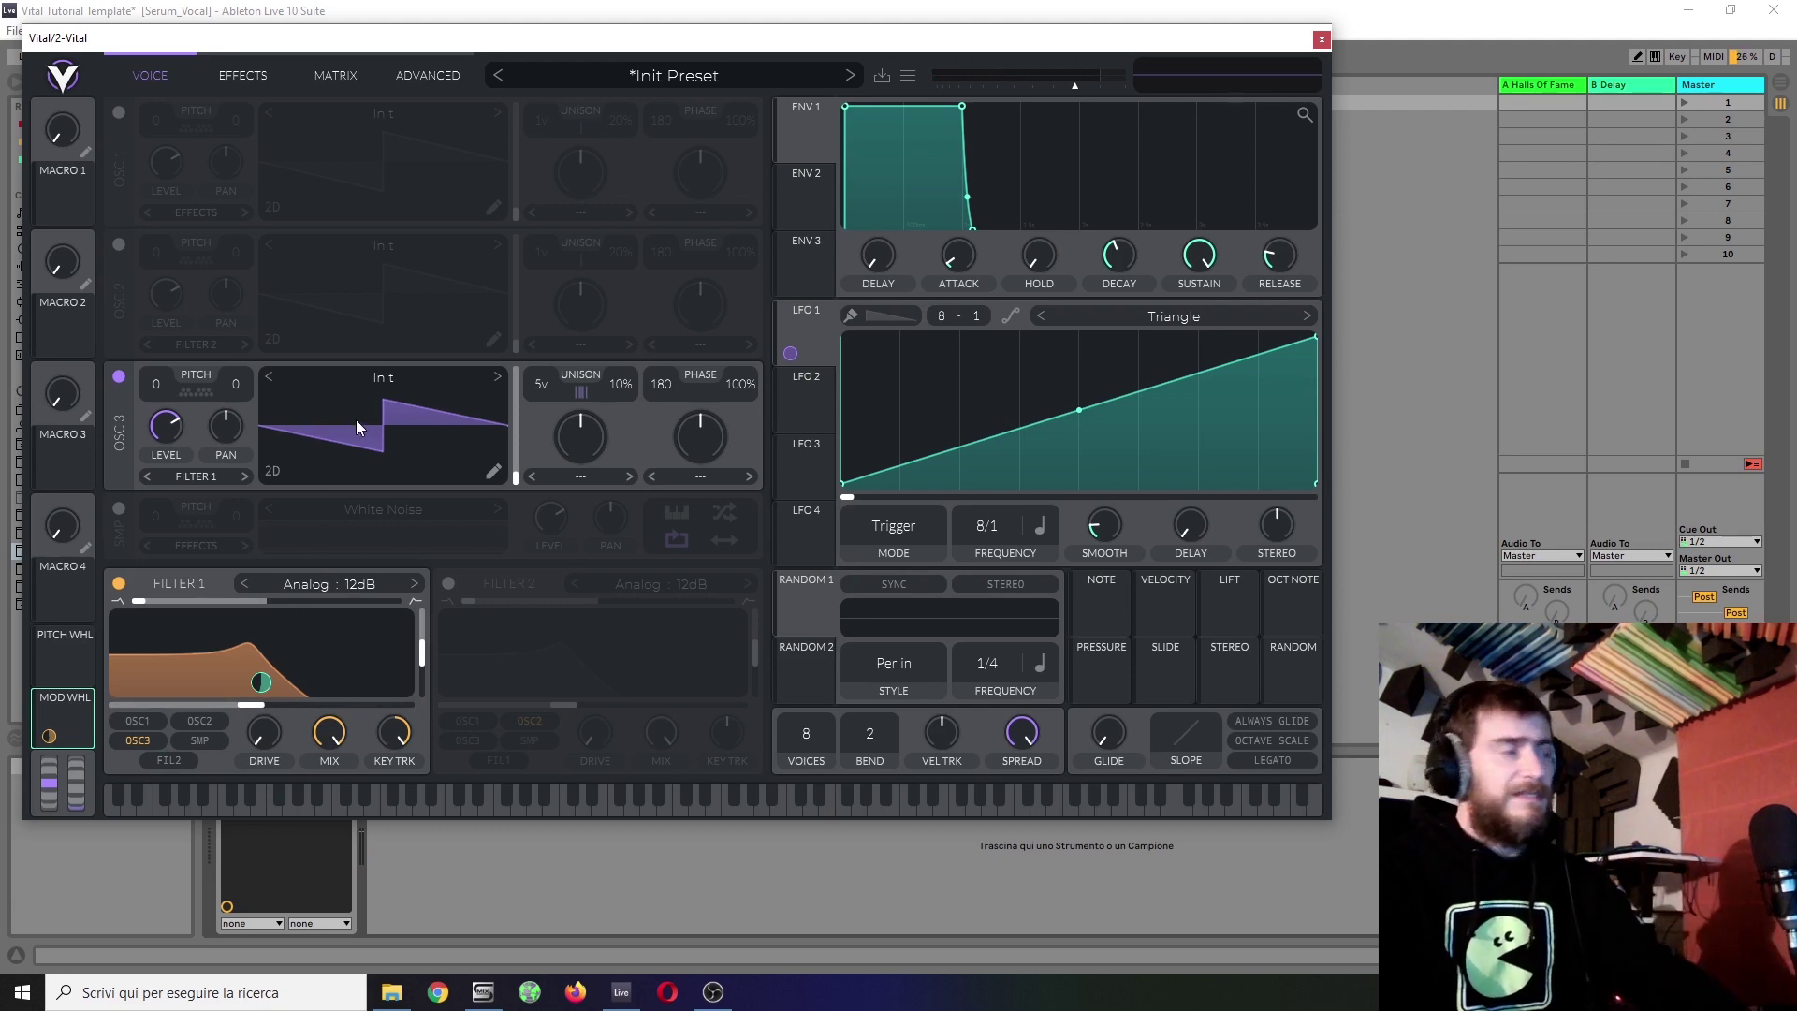
Step: Switch off oscillator 3, enable oscillator 1 and look at its wavetable in the editor
click(119, 377)
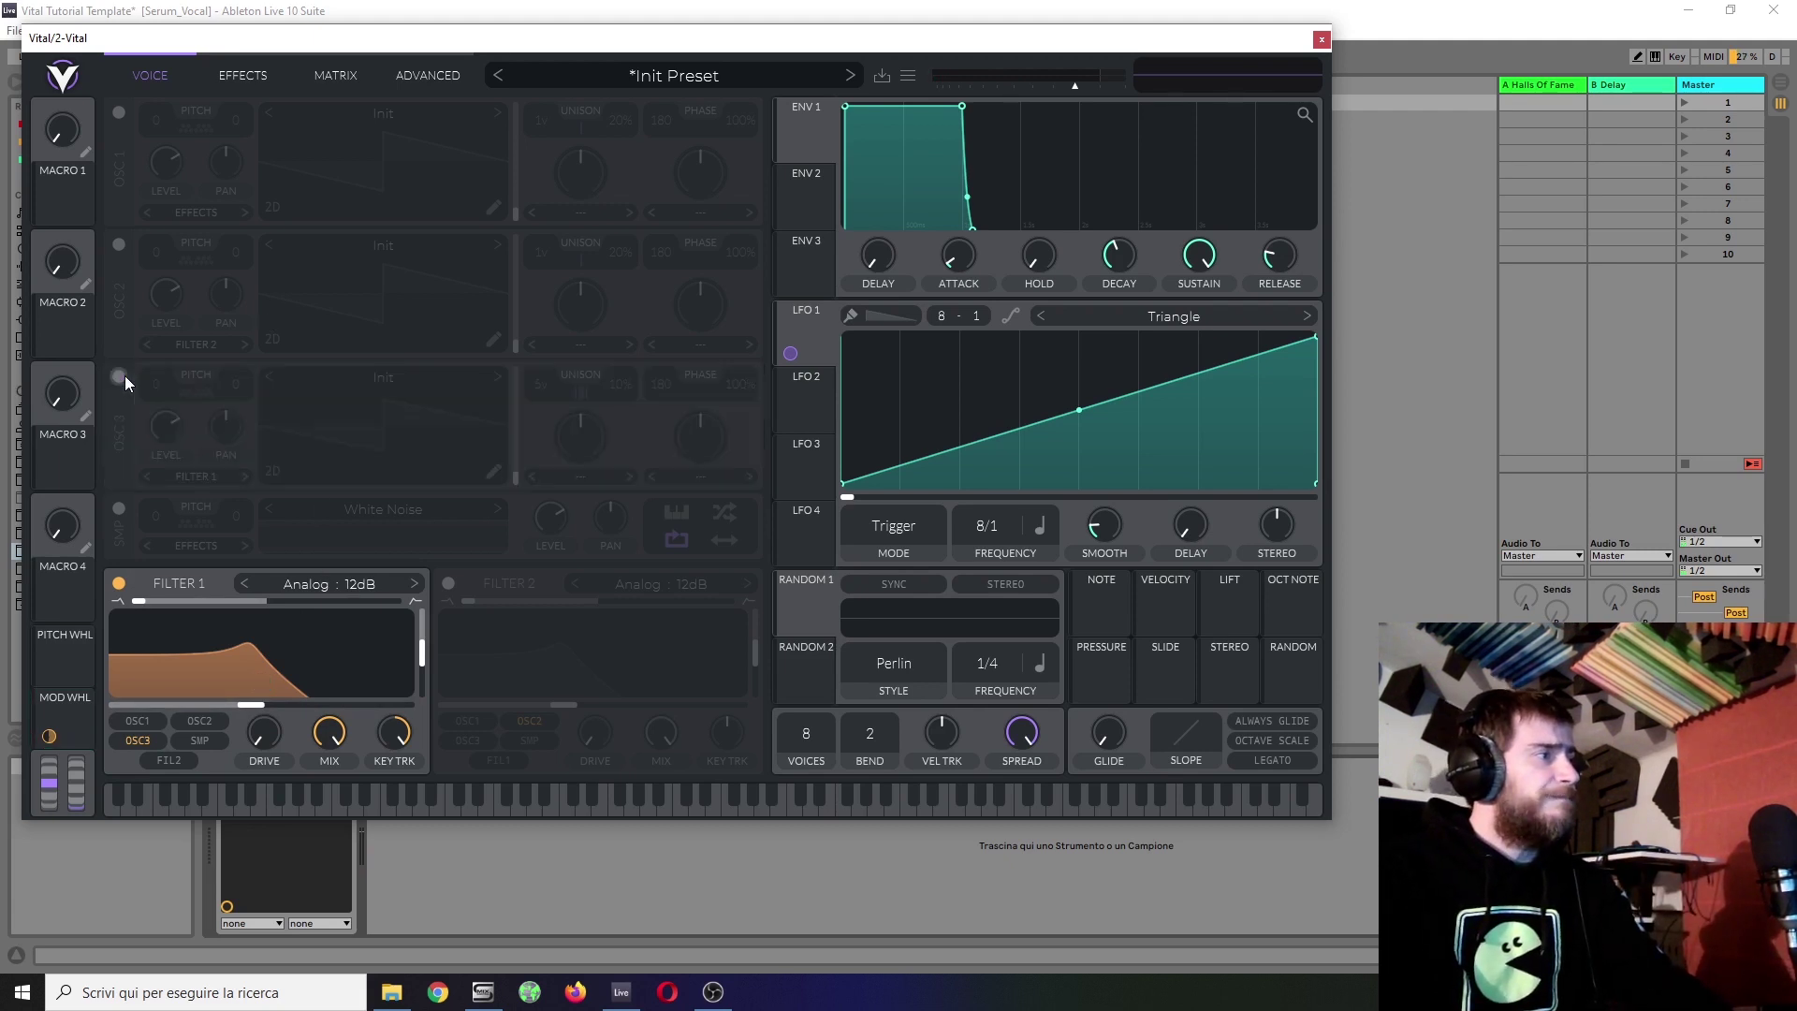
click(118, 112)
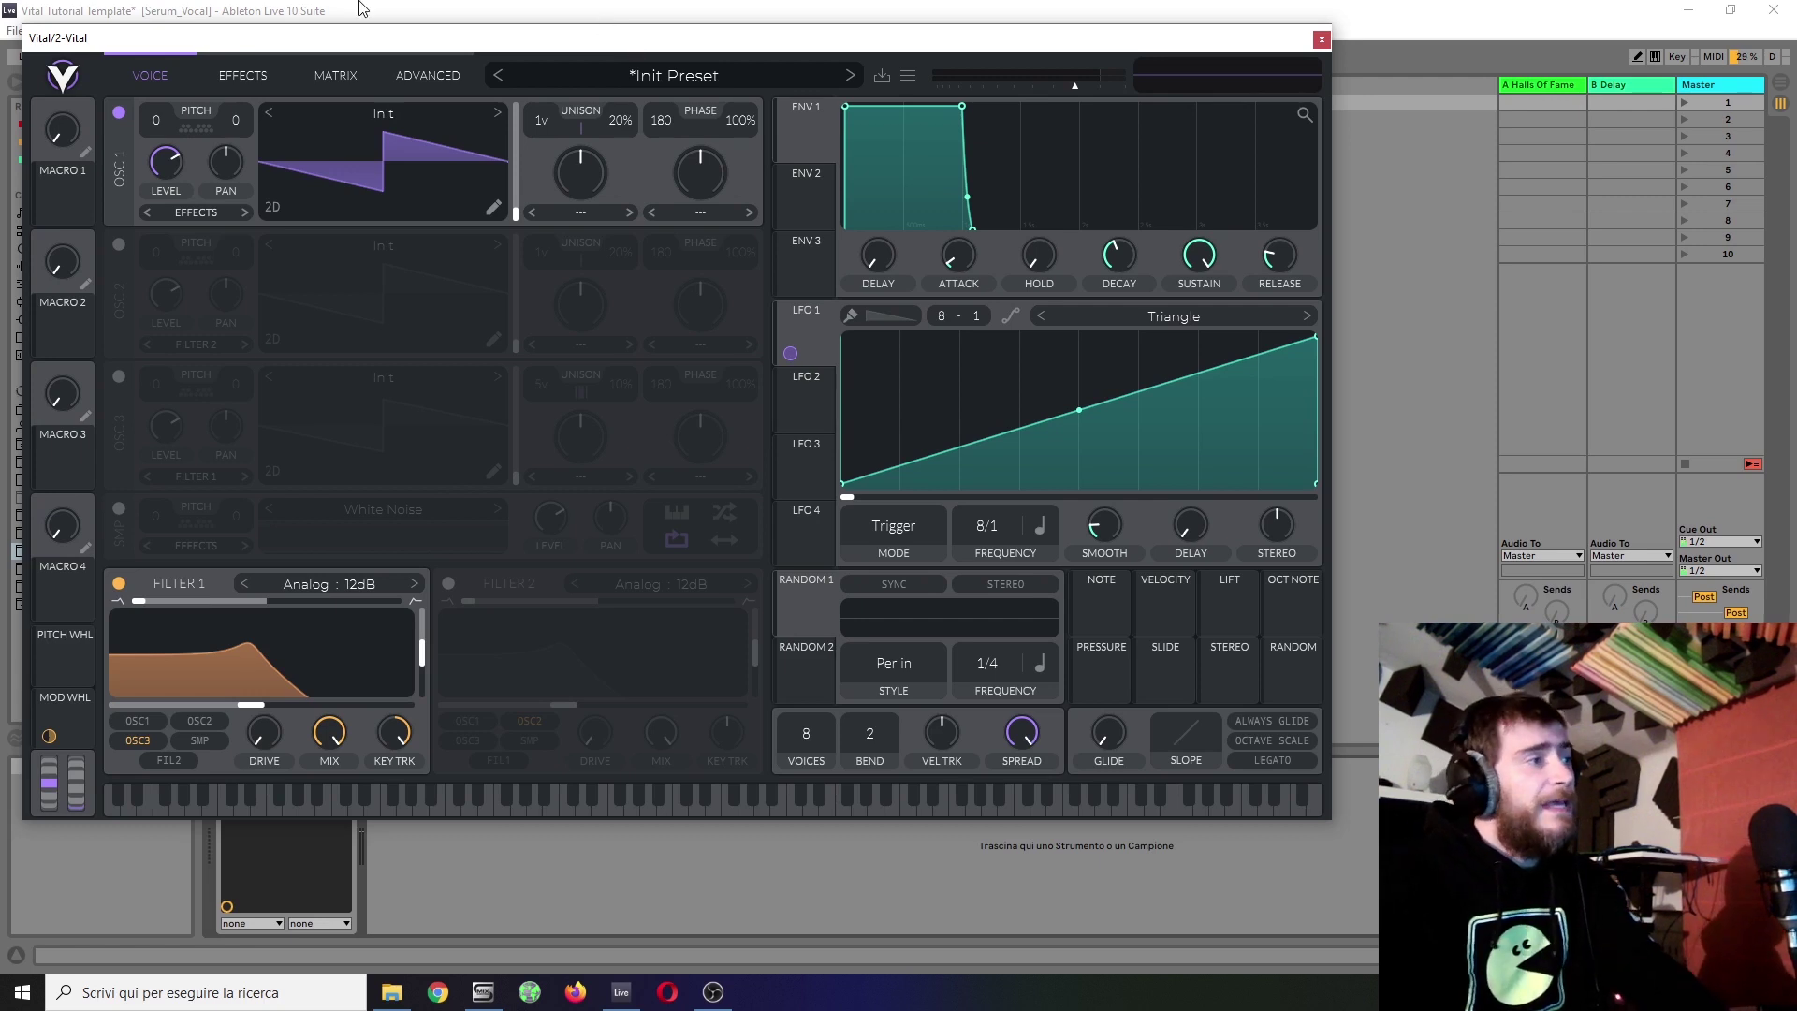
click(493, 207)
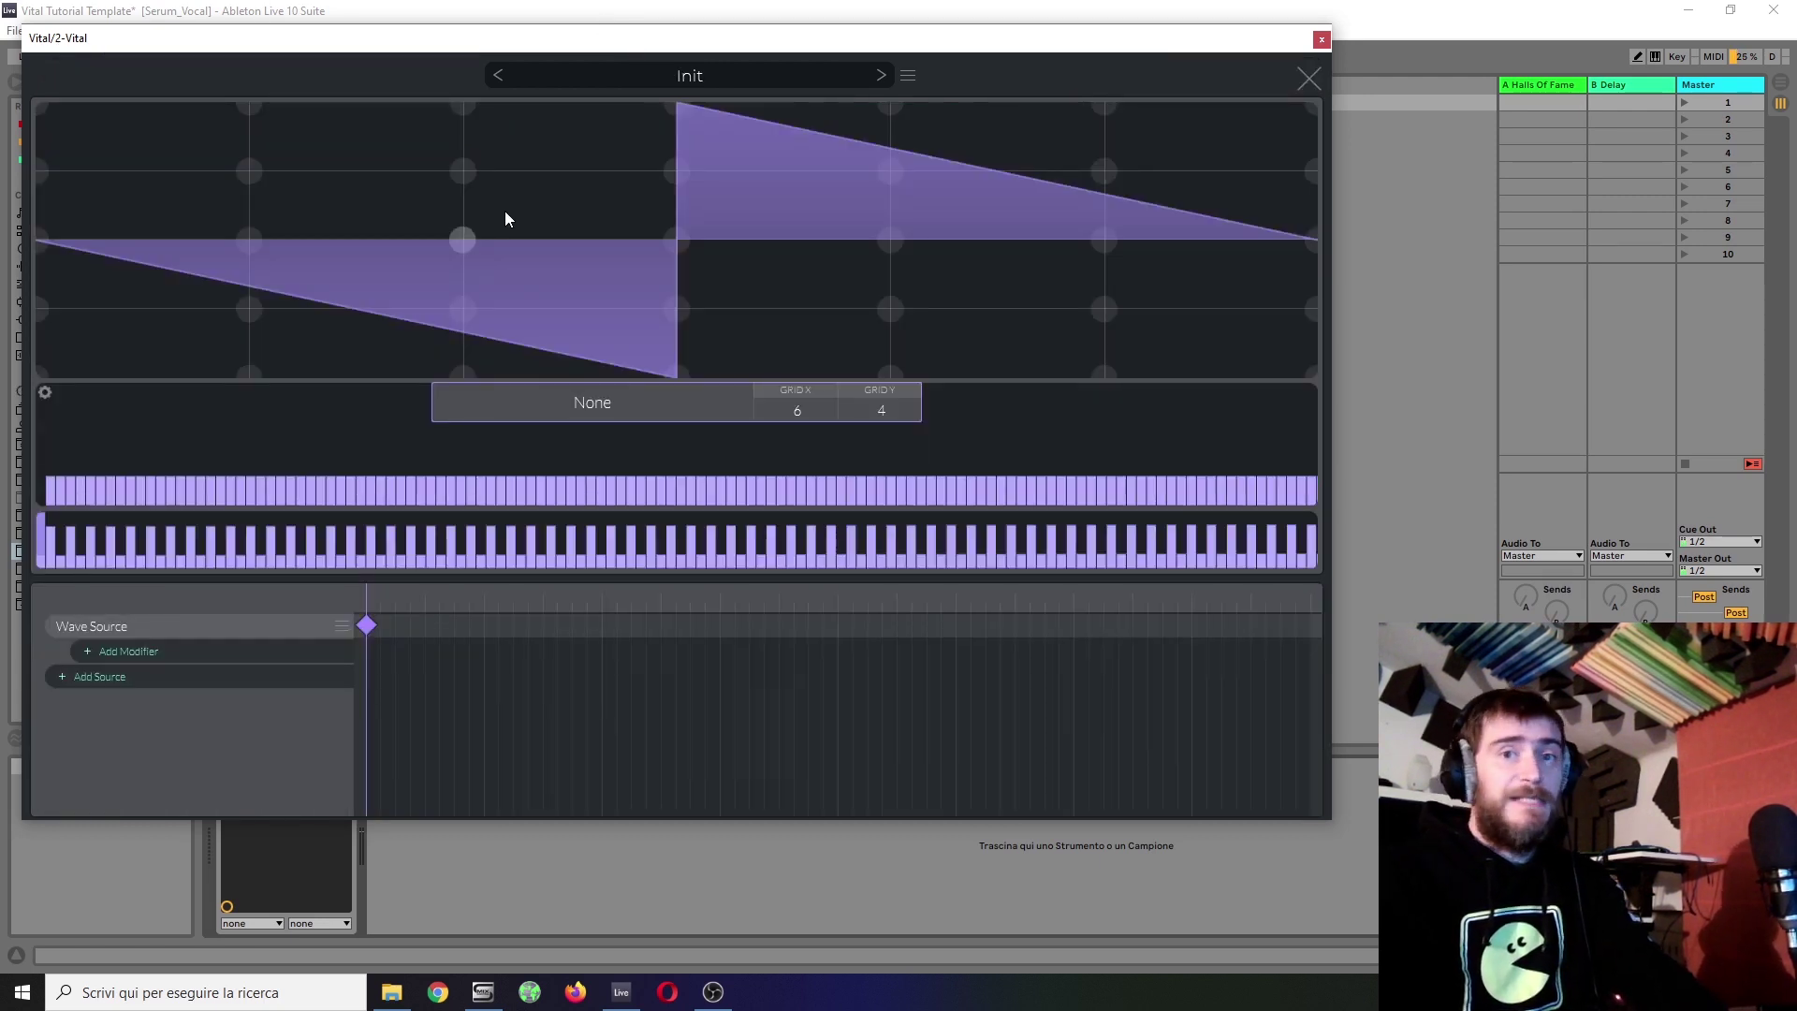
click(1308, 79)
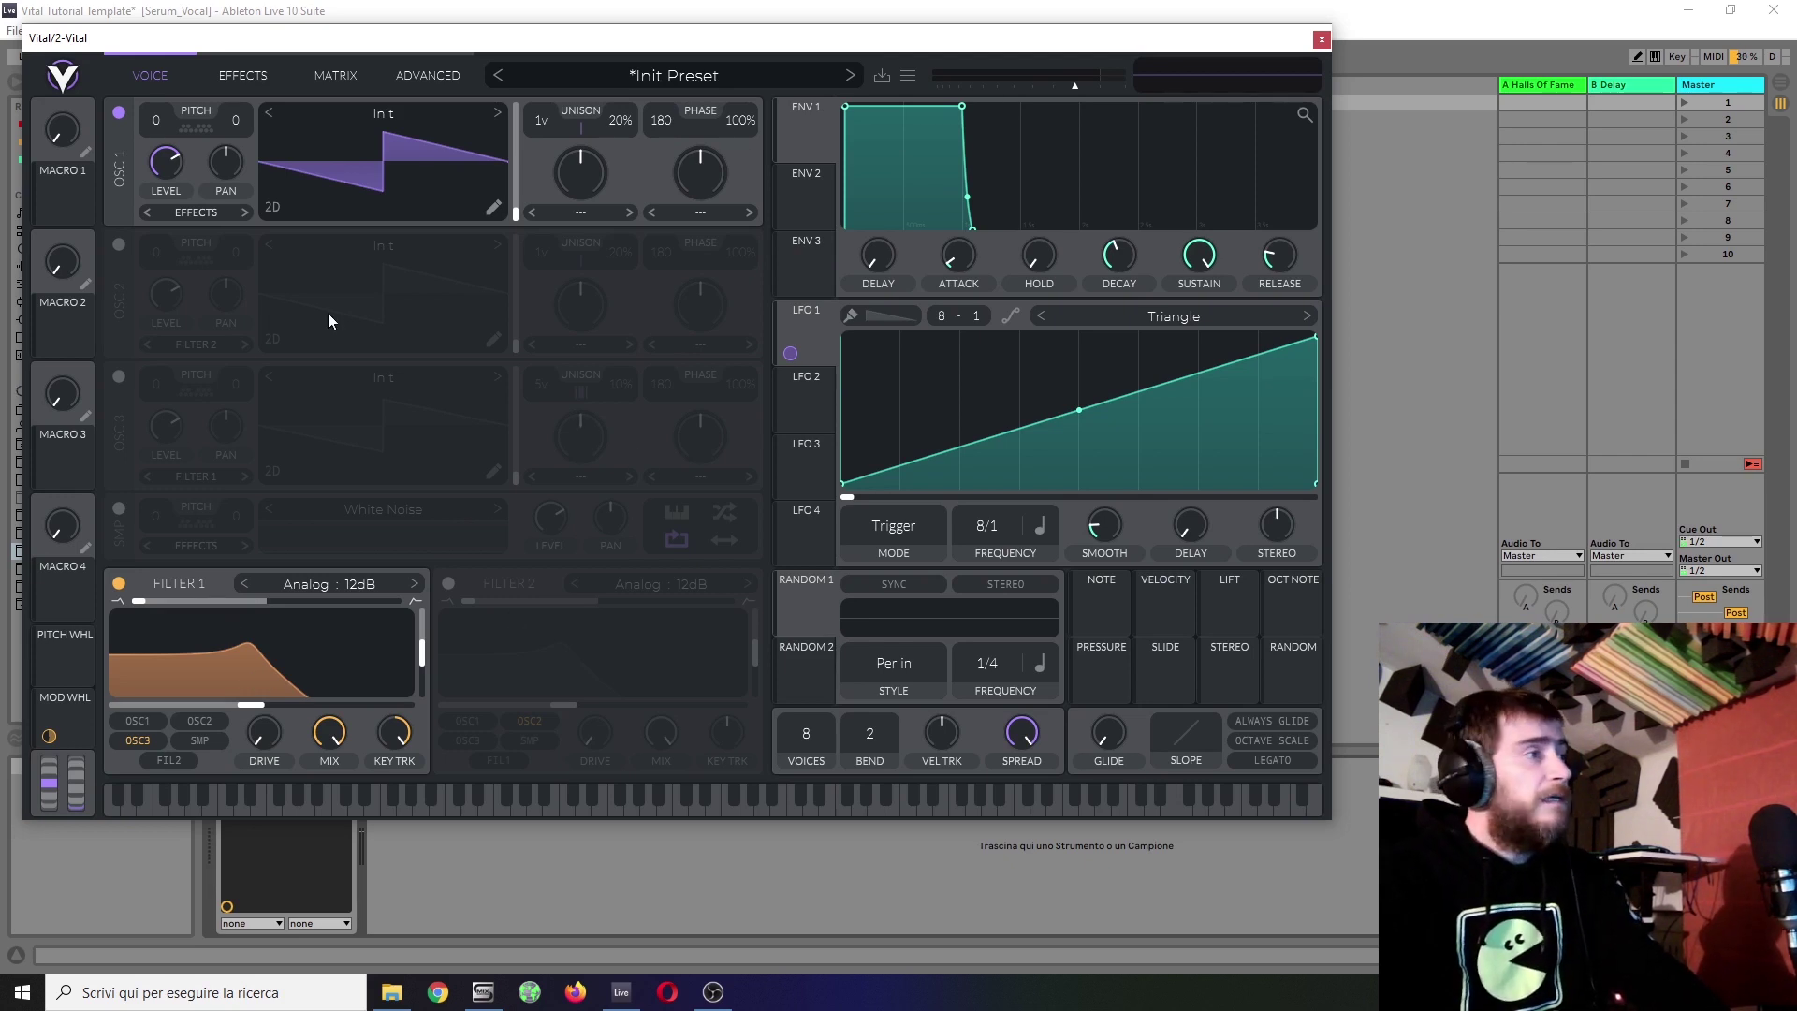
Step: Move the Vital window down to uncover Ableton Live's session tracks
drag(503, 45, 509, 142)
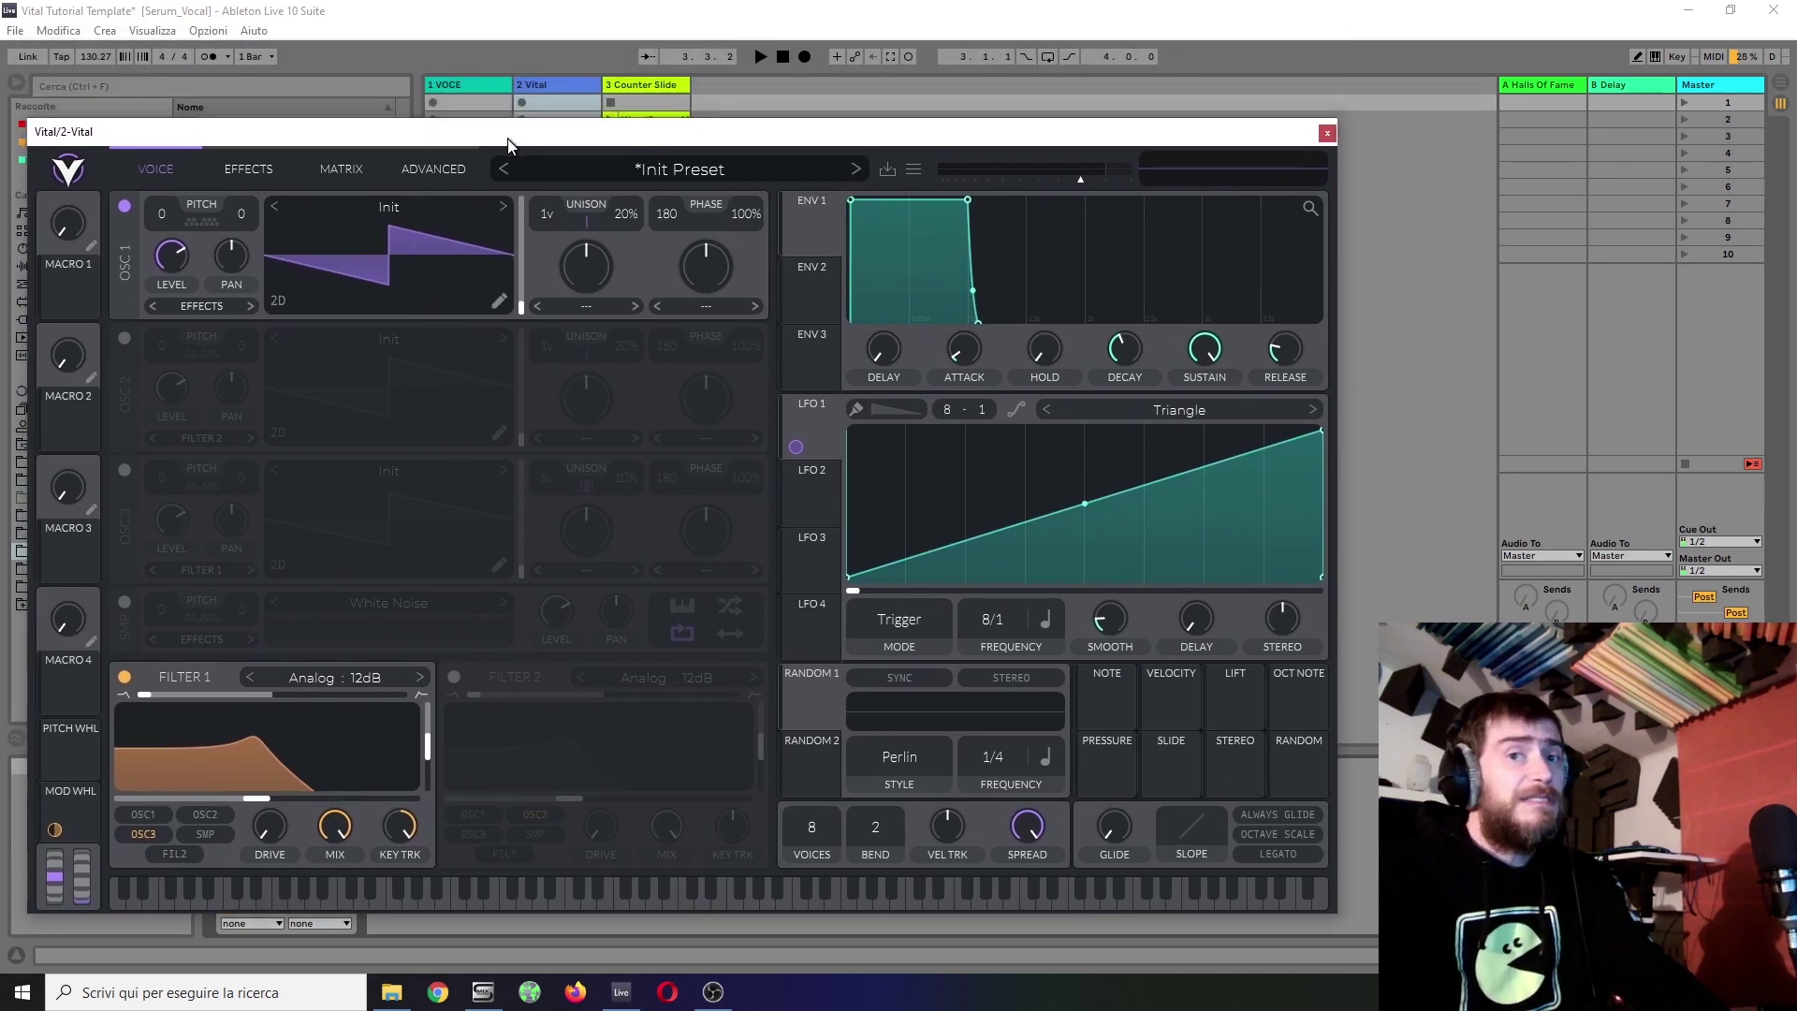
mouse_move(509, 137)
mouse_down()
mouse_move(503, 182)
mouse_move(516, 150)
mouse_up()
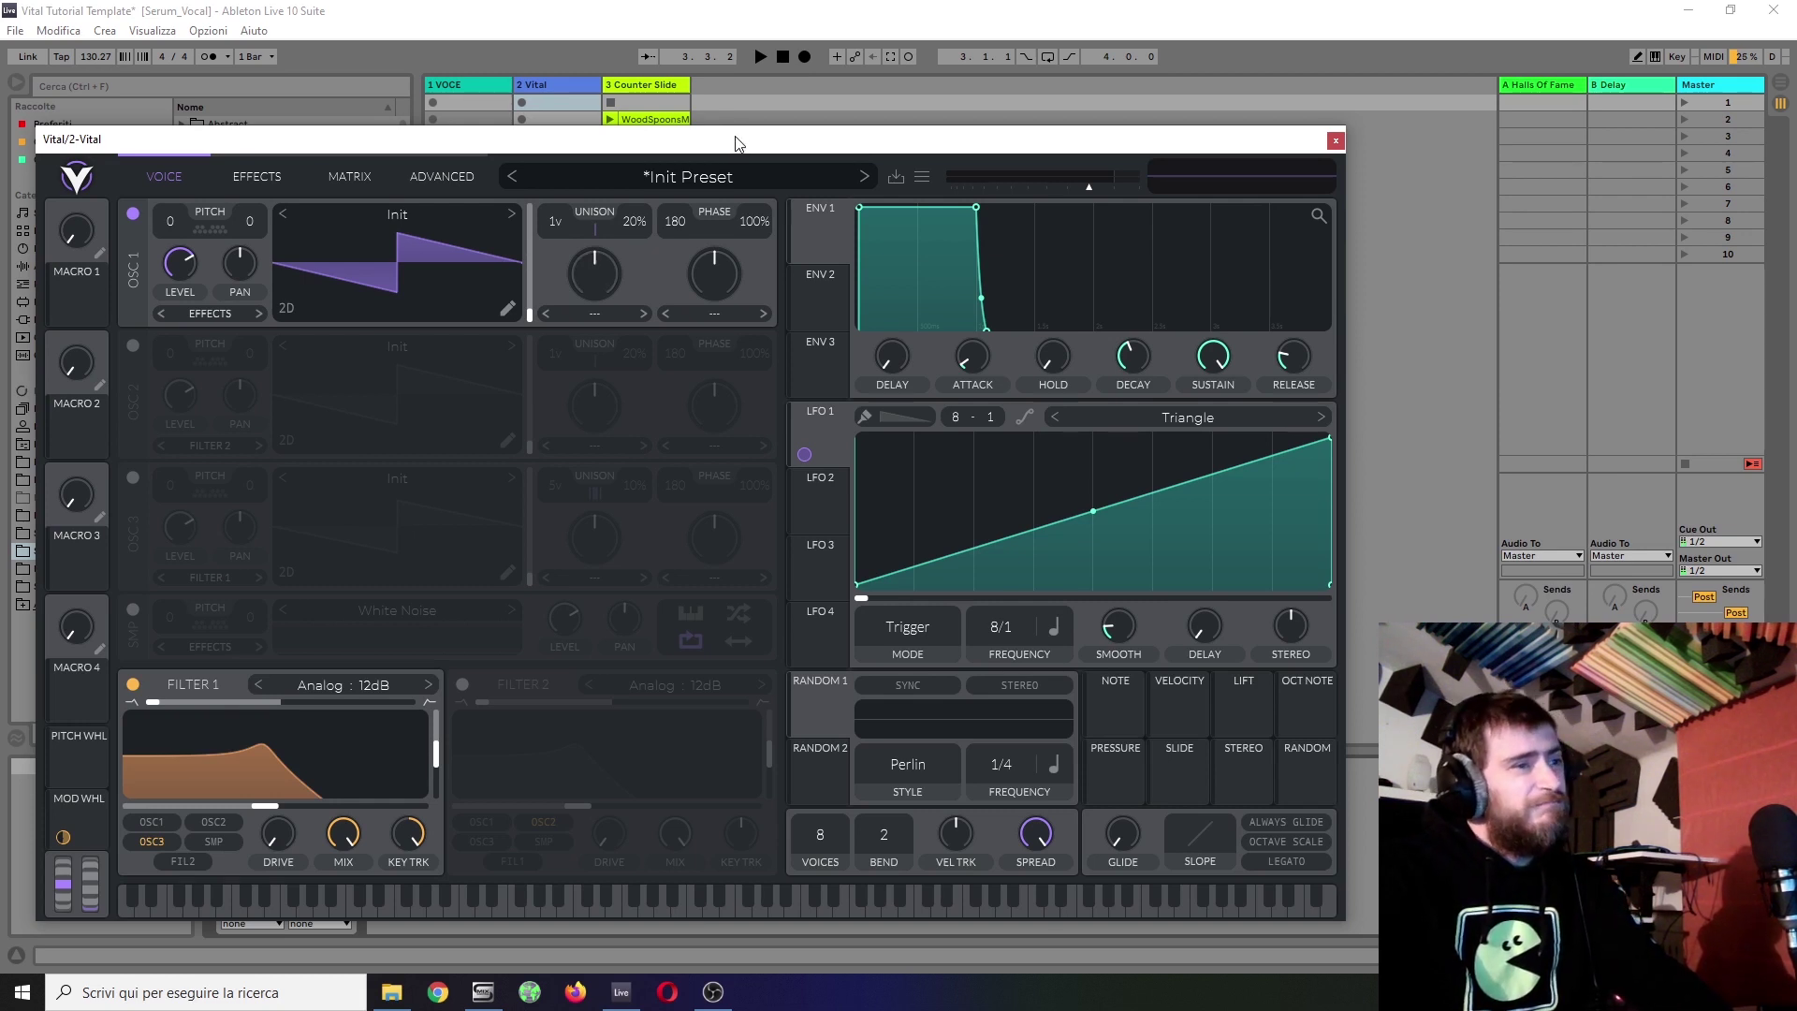
Step: Move the Vital window clear of the session clips and launch the Digits Combo 2 and Airy Breathing clips
drag(739, 145, 801, 282)
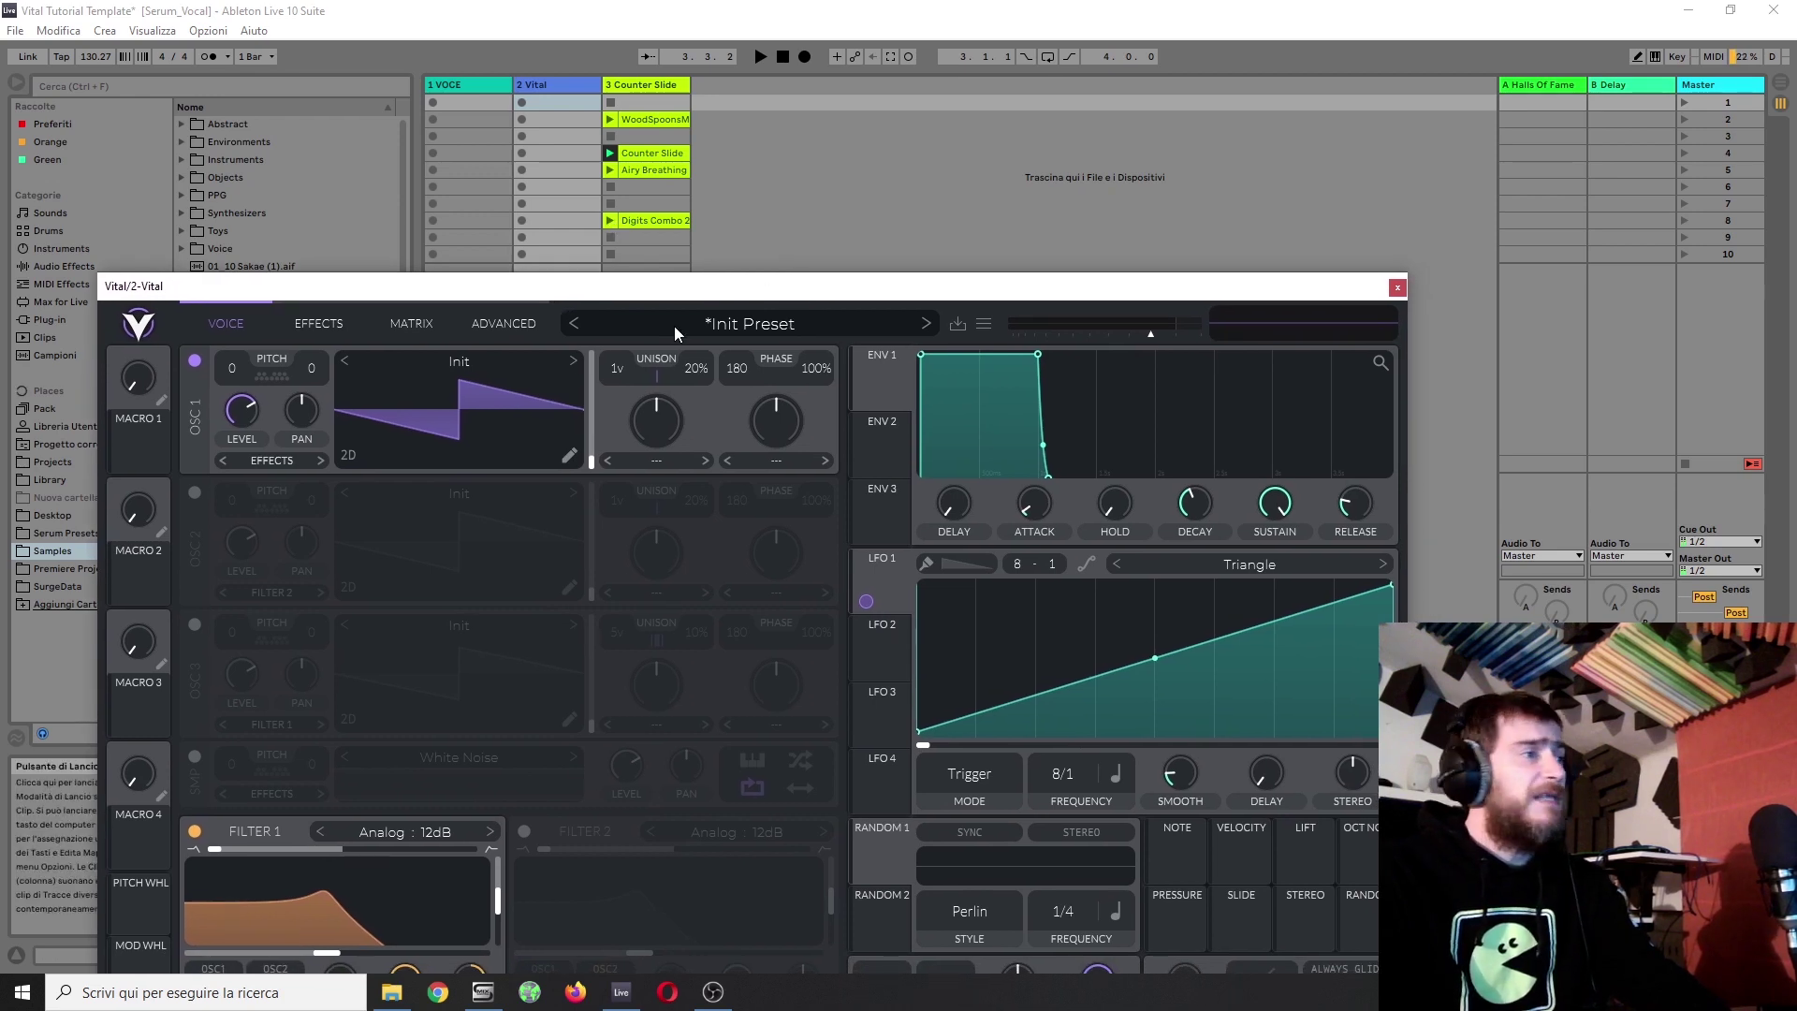
drag(721, 287, 631, 258)
click(610, 219)
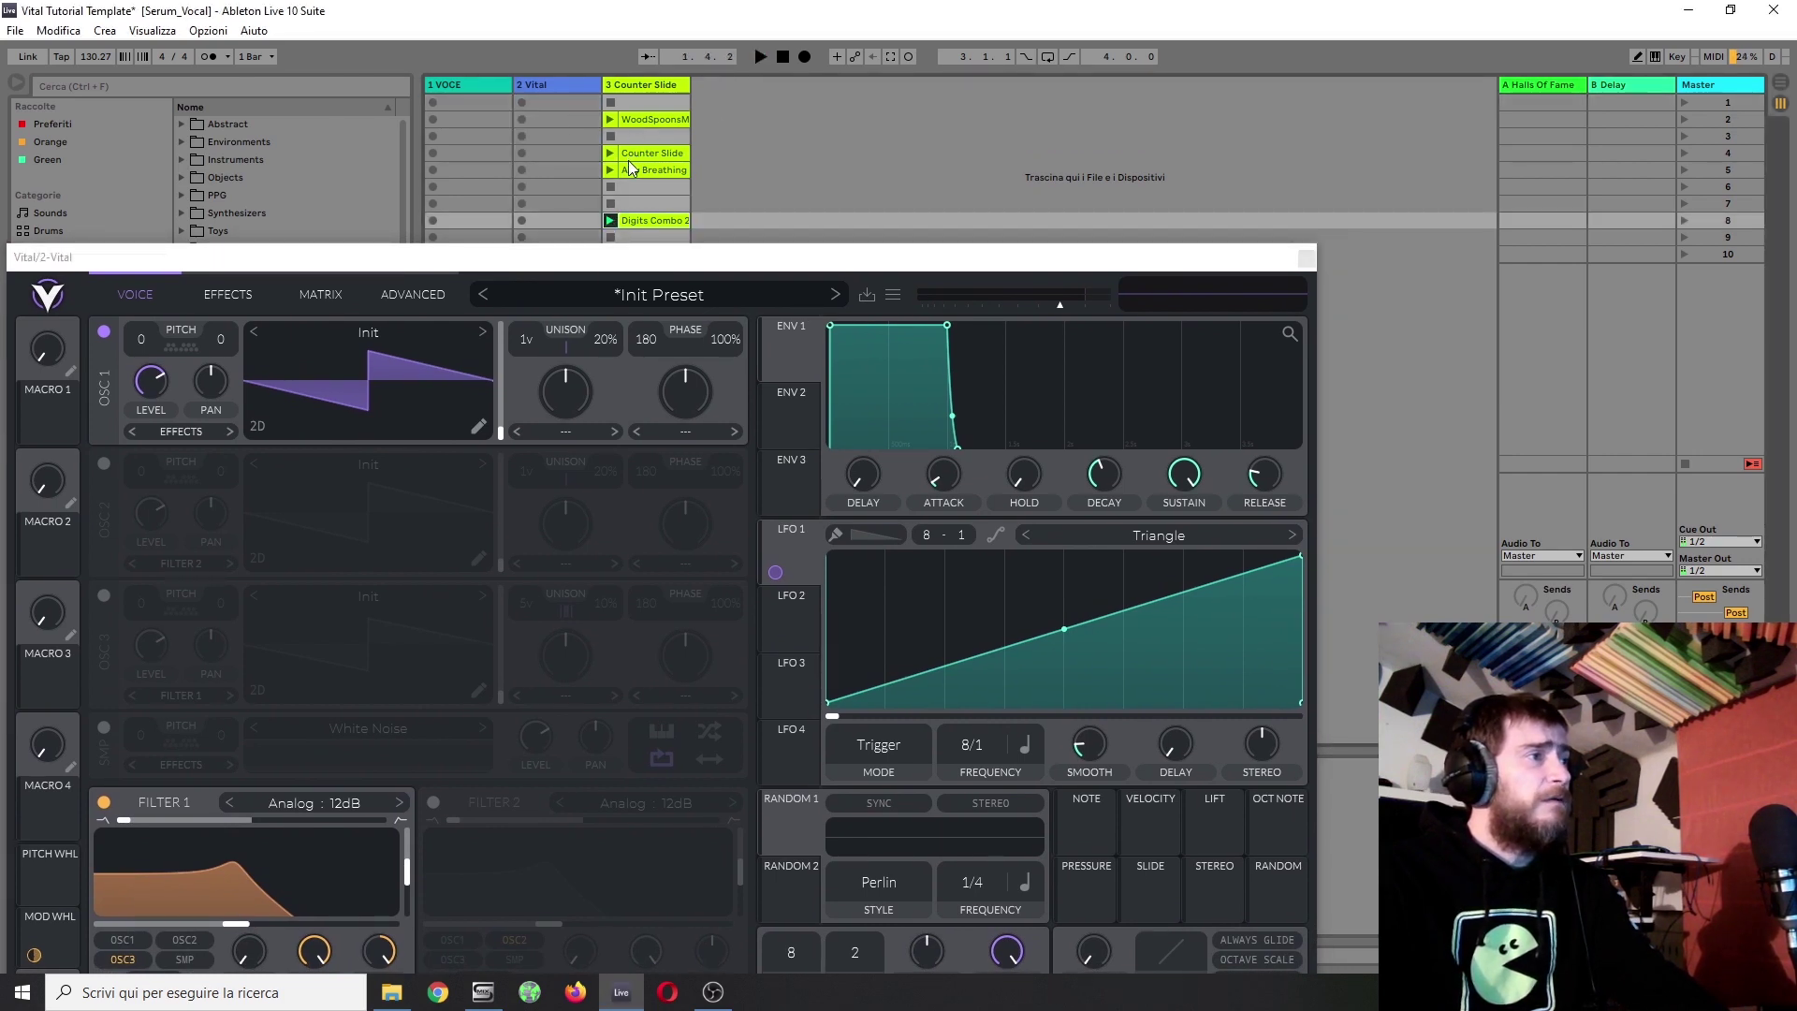
click(608, 169)
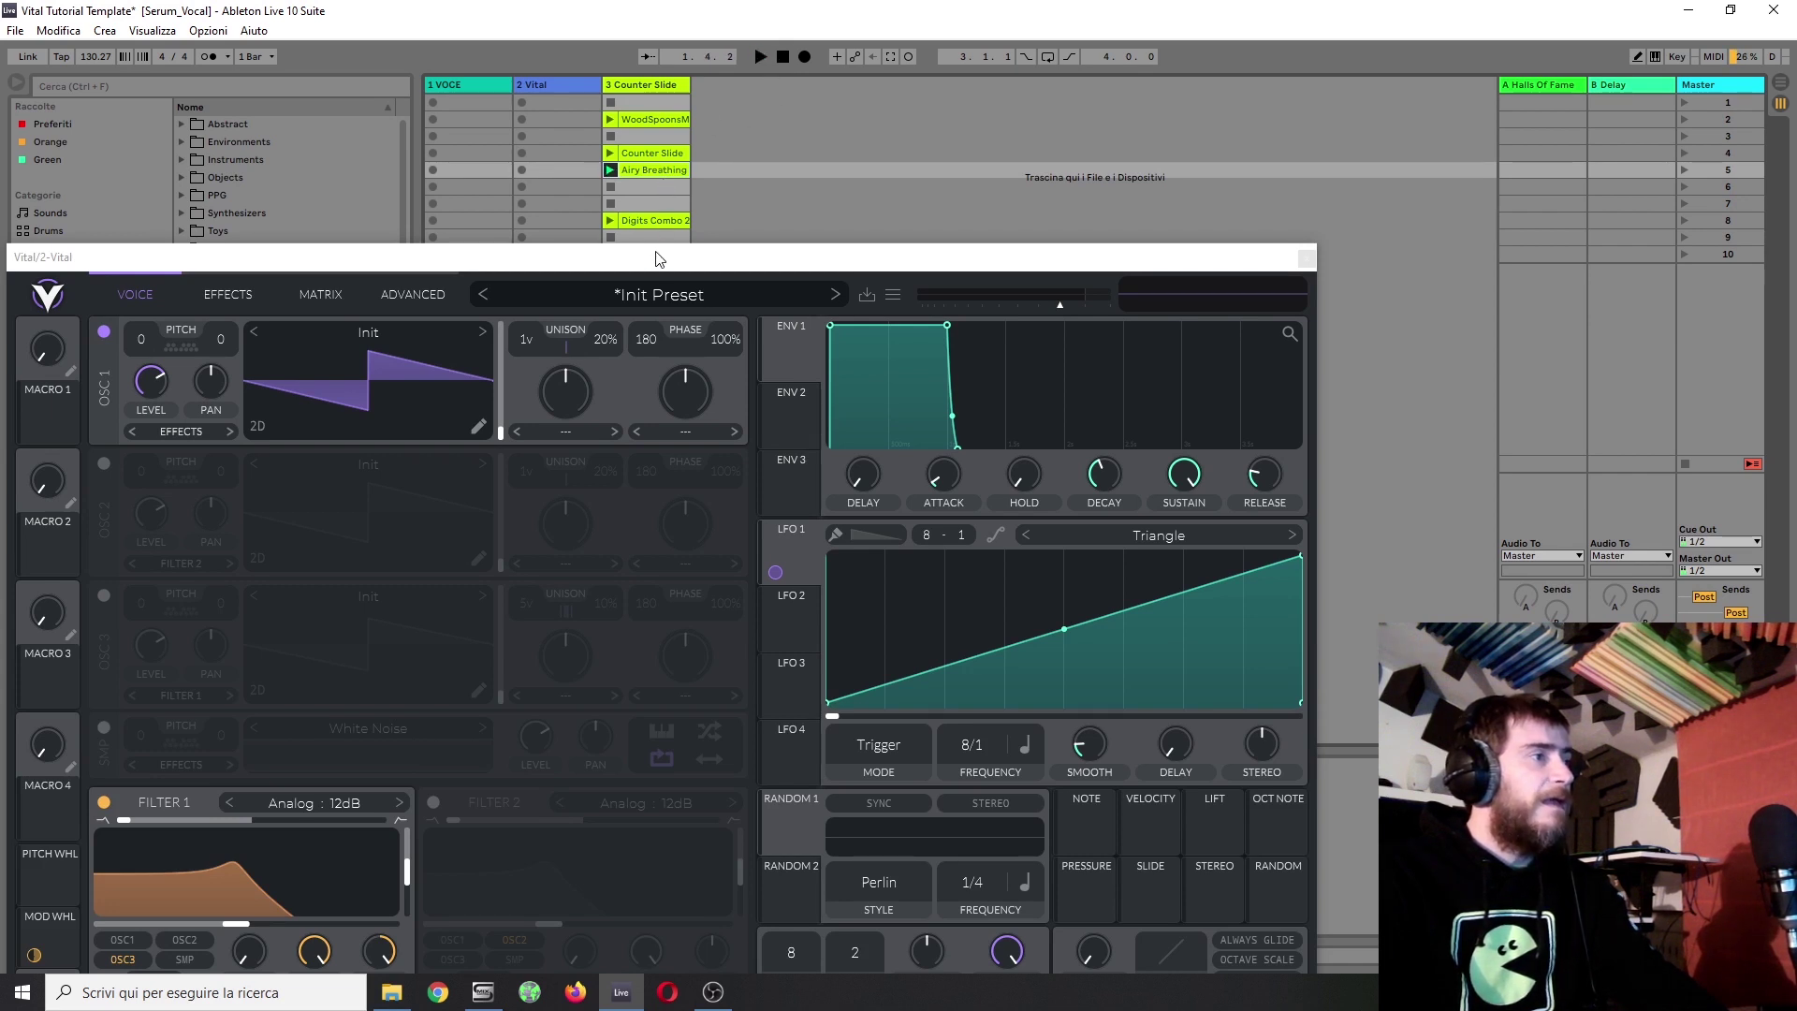
Step: Switch off oscillator 1, load the Airy Breathing clip into Vital's sampler and enable the sampler
drag(658, 260, 742, 198)
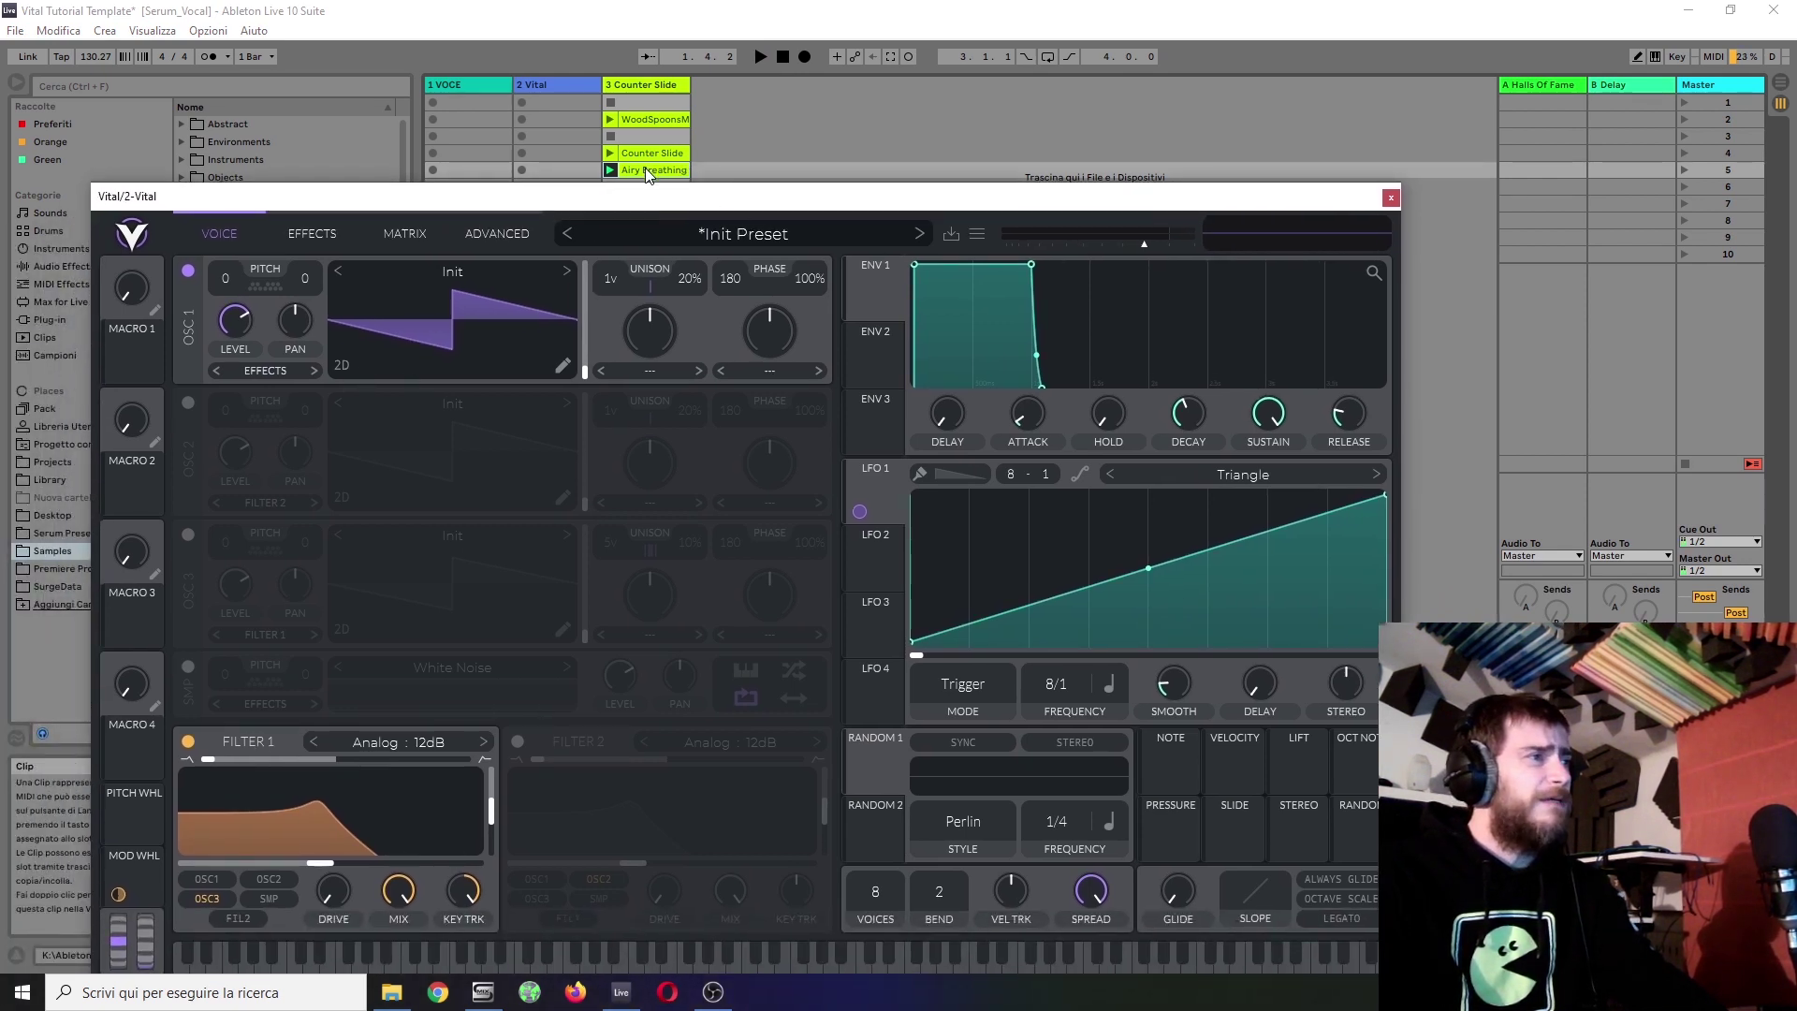
click(187, 271)
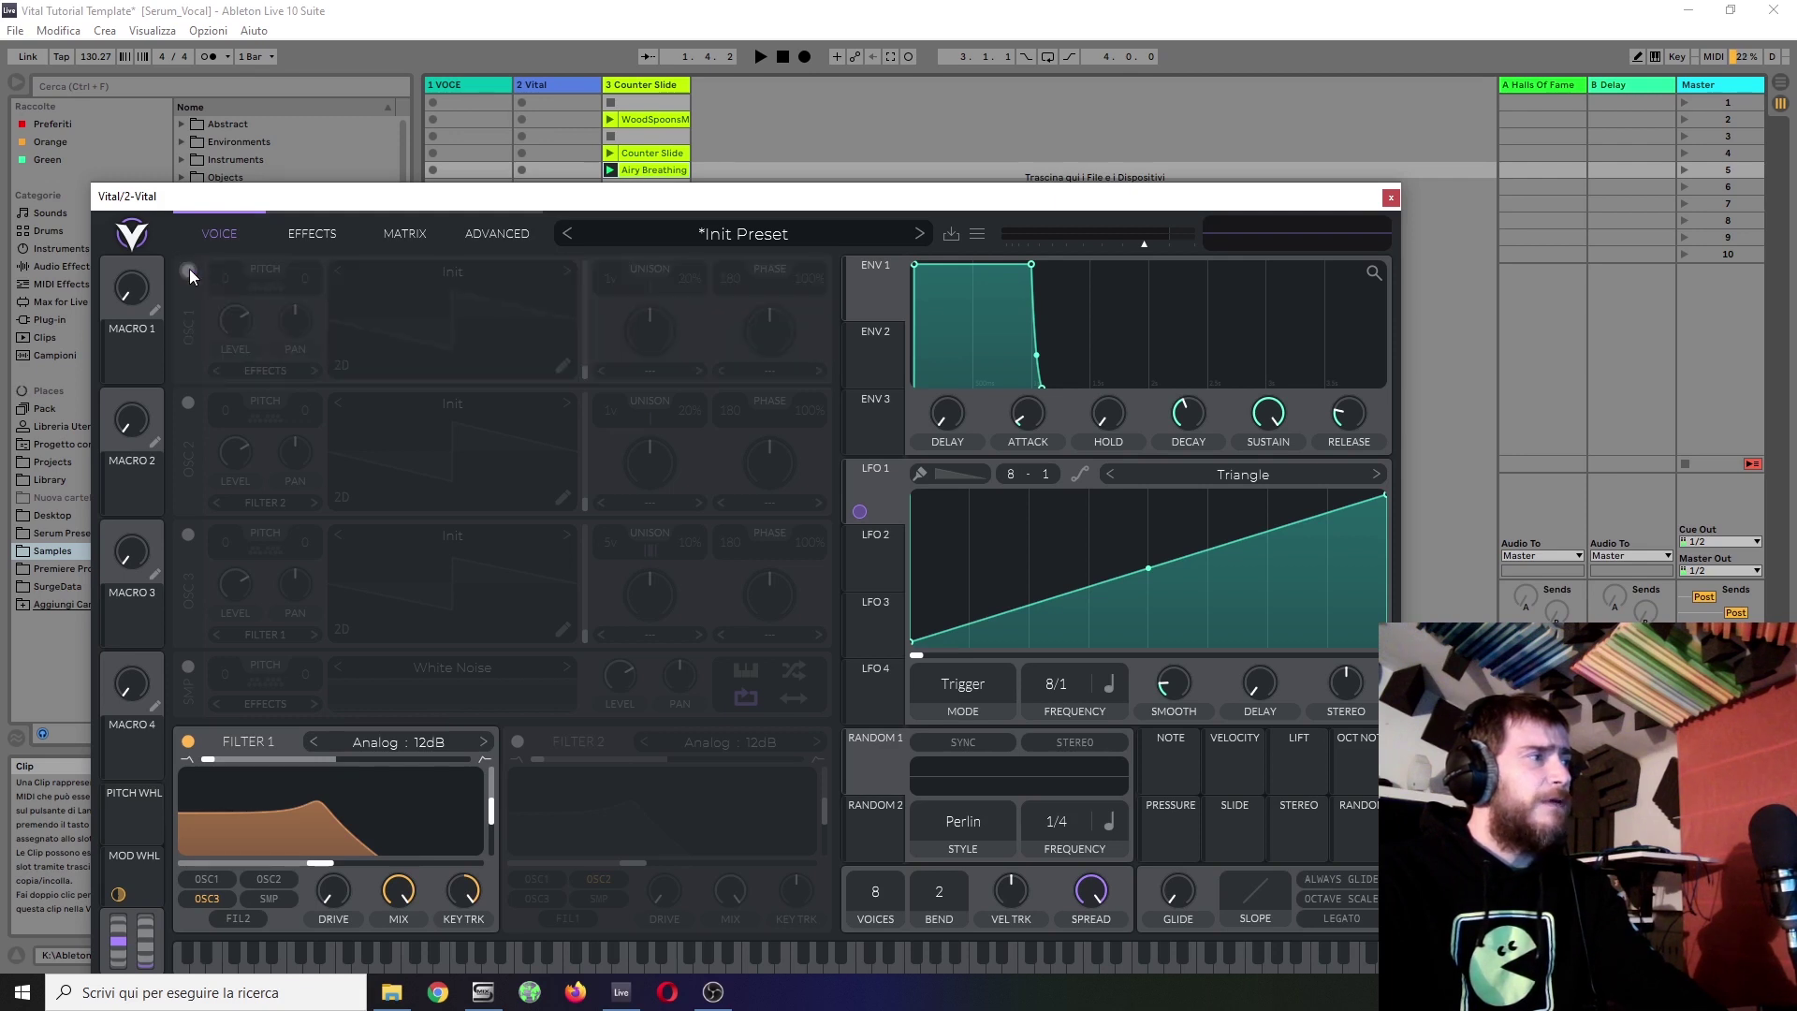
click(642, 174)
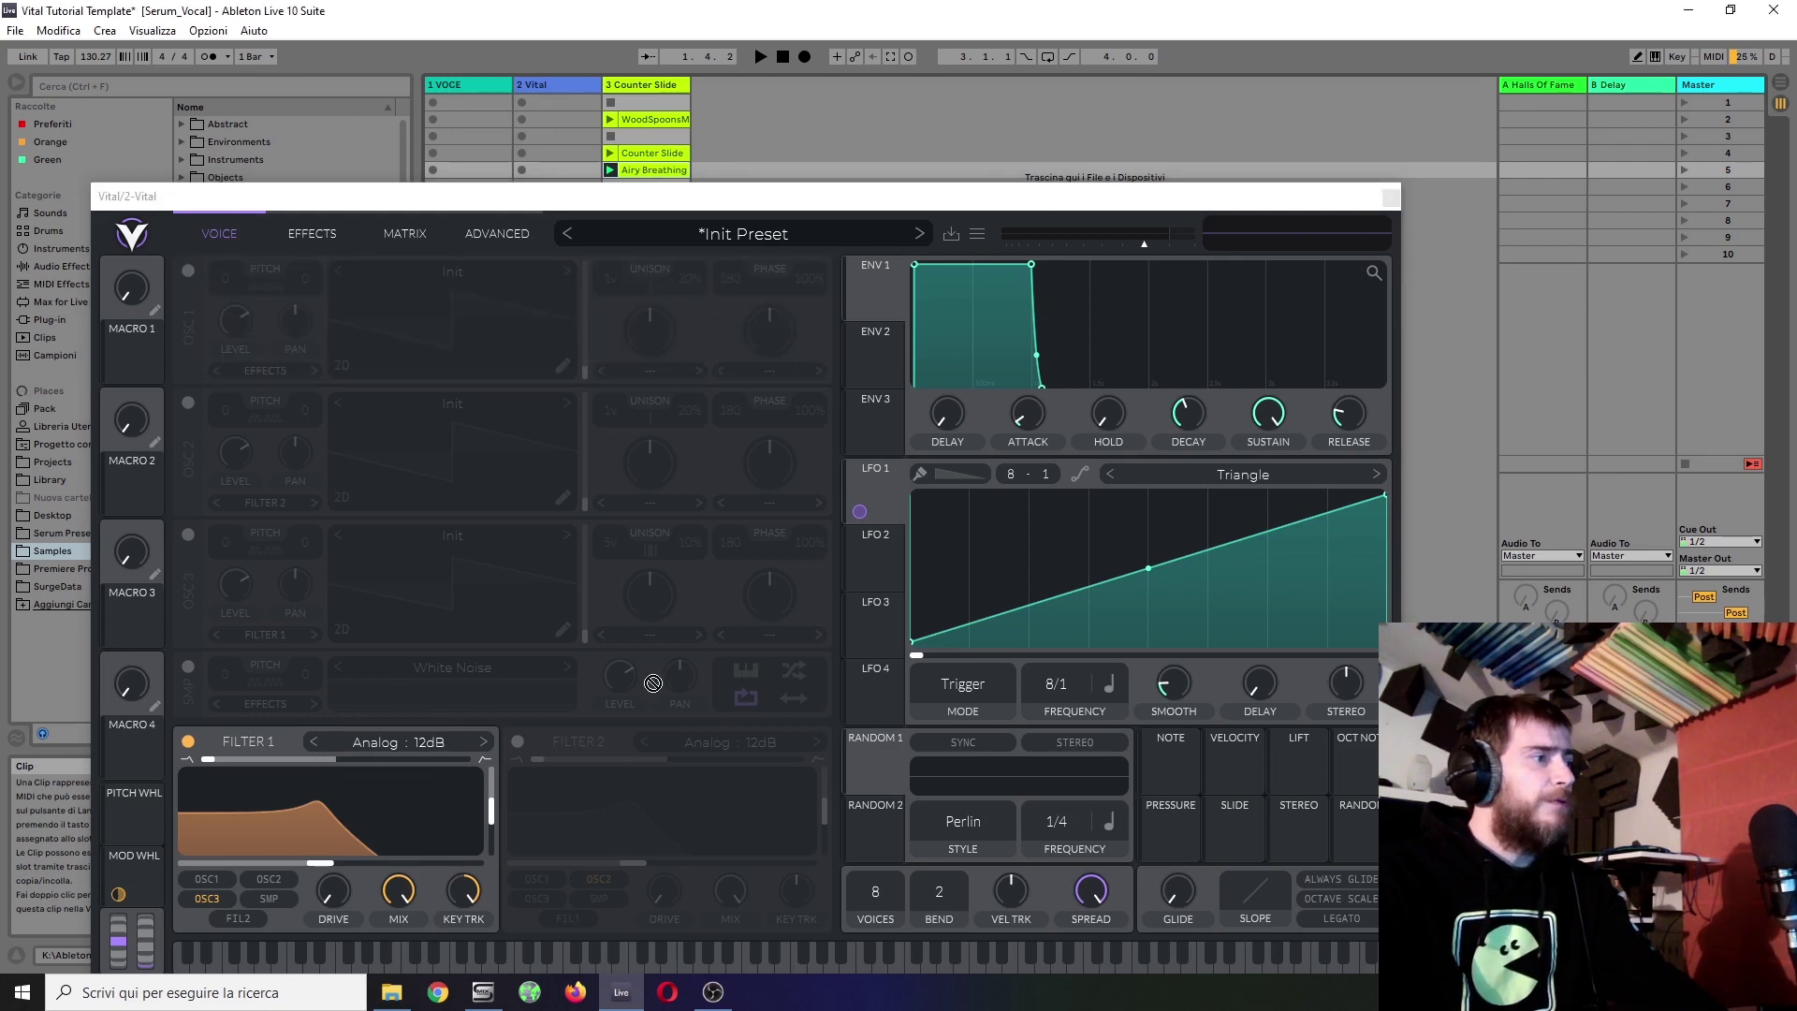
click(188, 666)
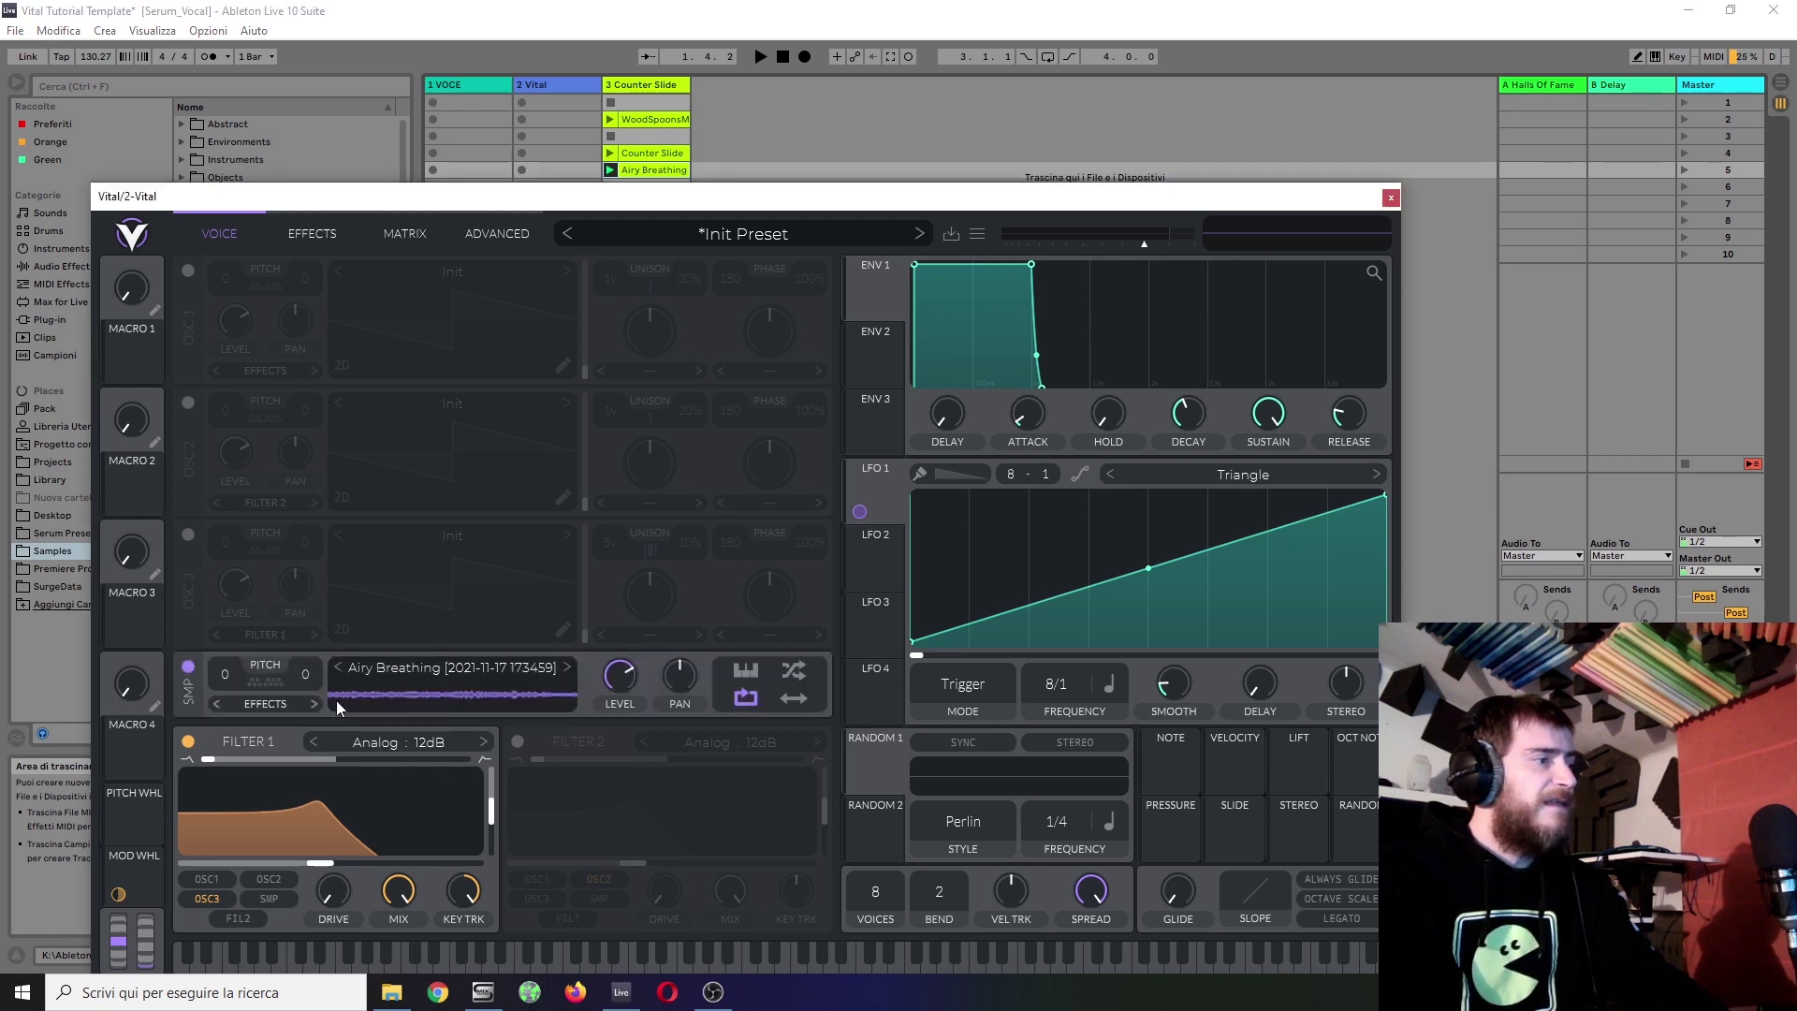
Step: Route the sampler into Filter 2, enable that filter as a Low High Comb and raise its resonance
click(277, 704)
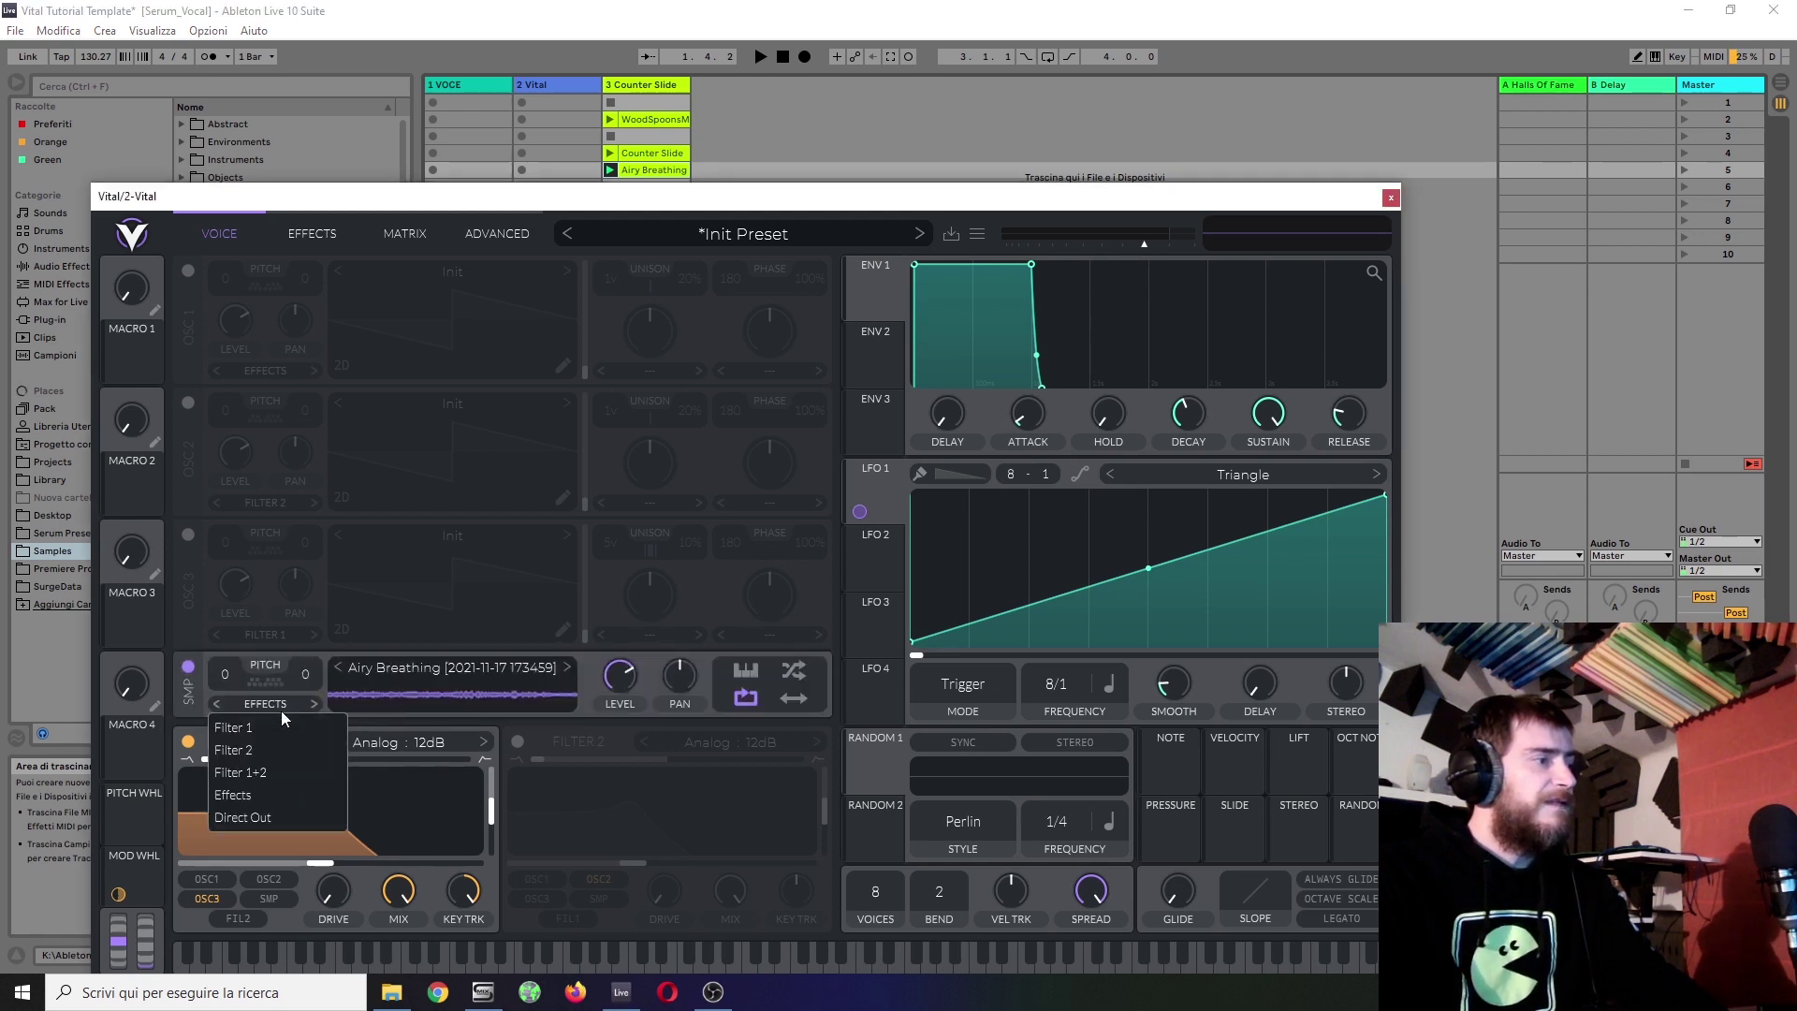
click(261, 756)
click(517, 741)
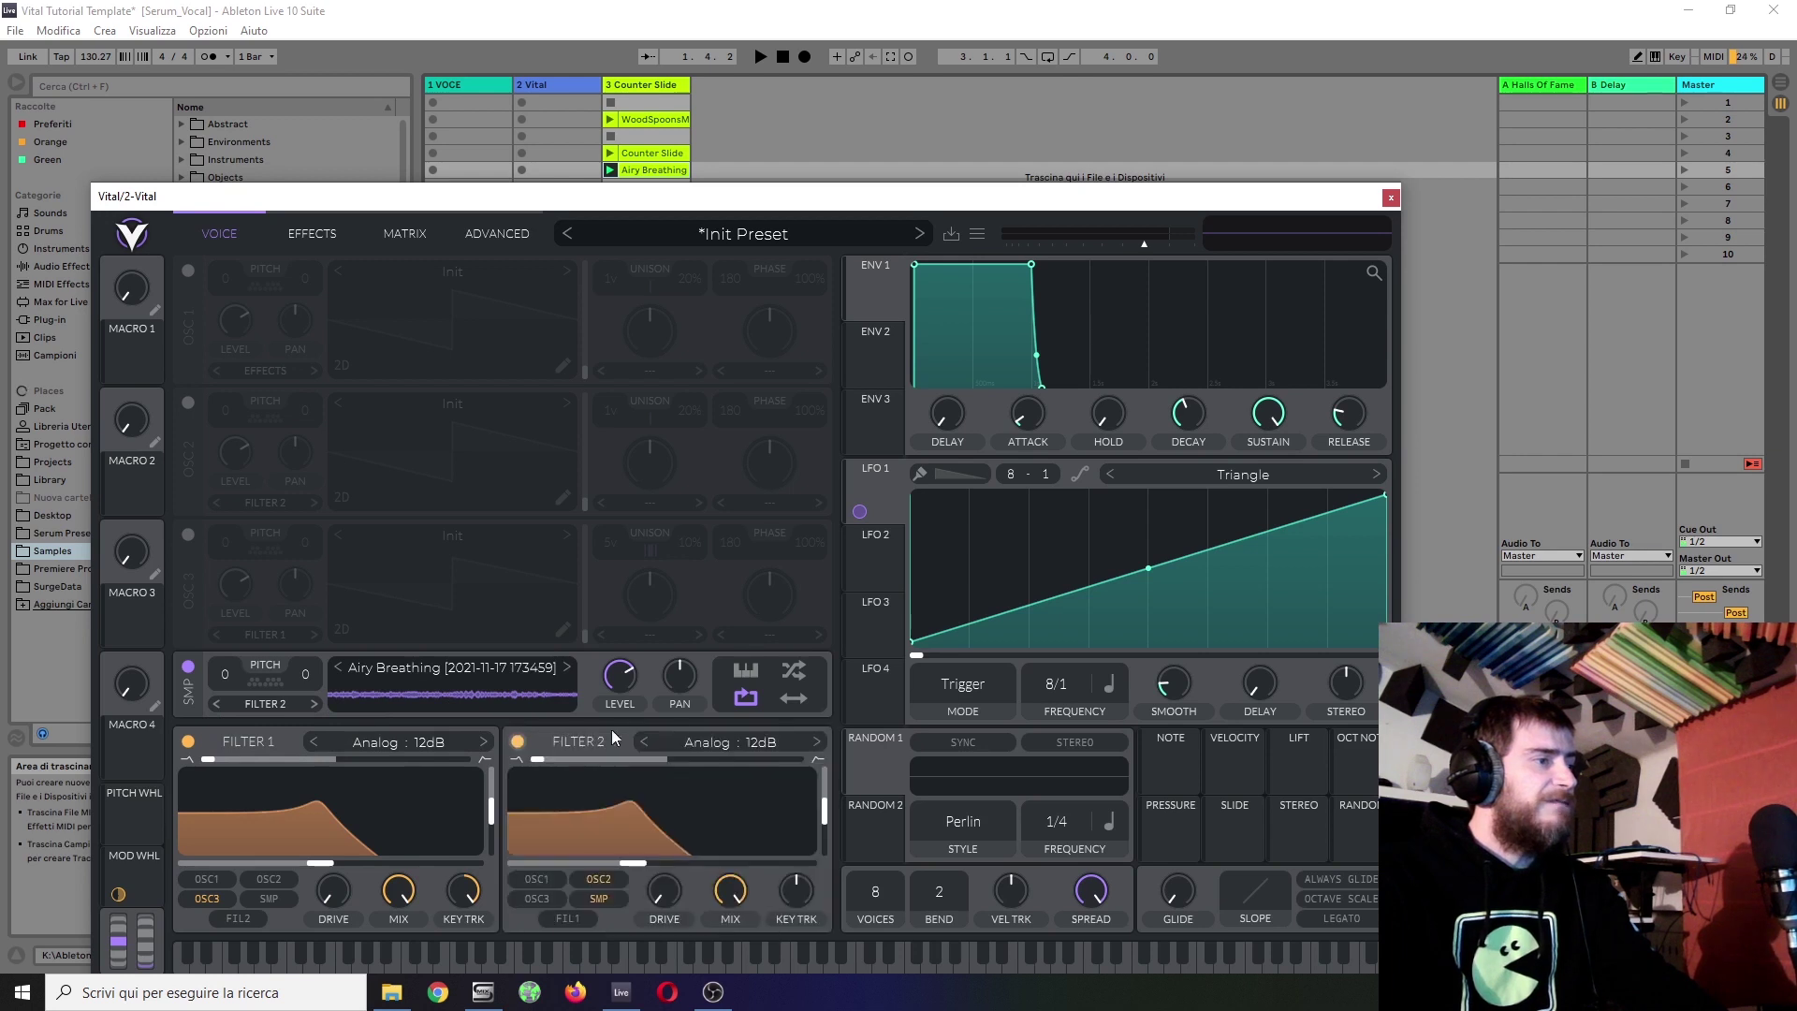
click(751, 734)
click(915, 878)
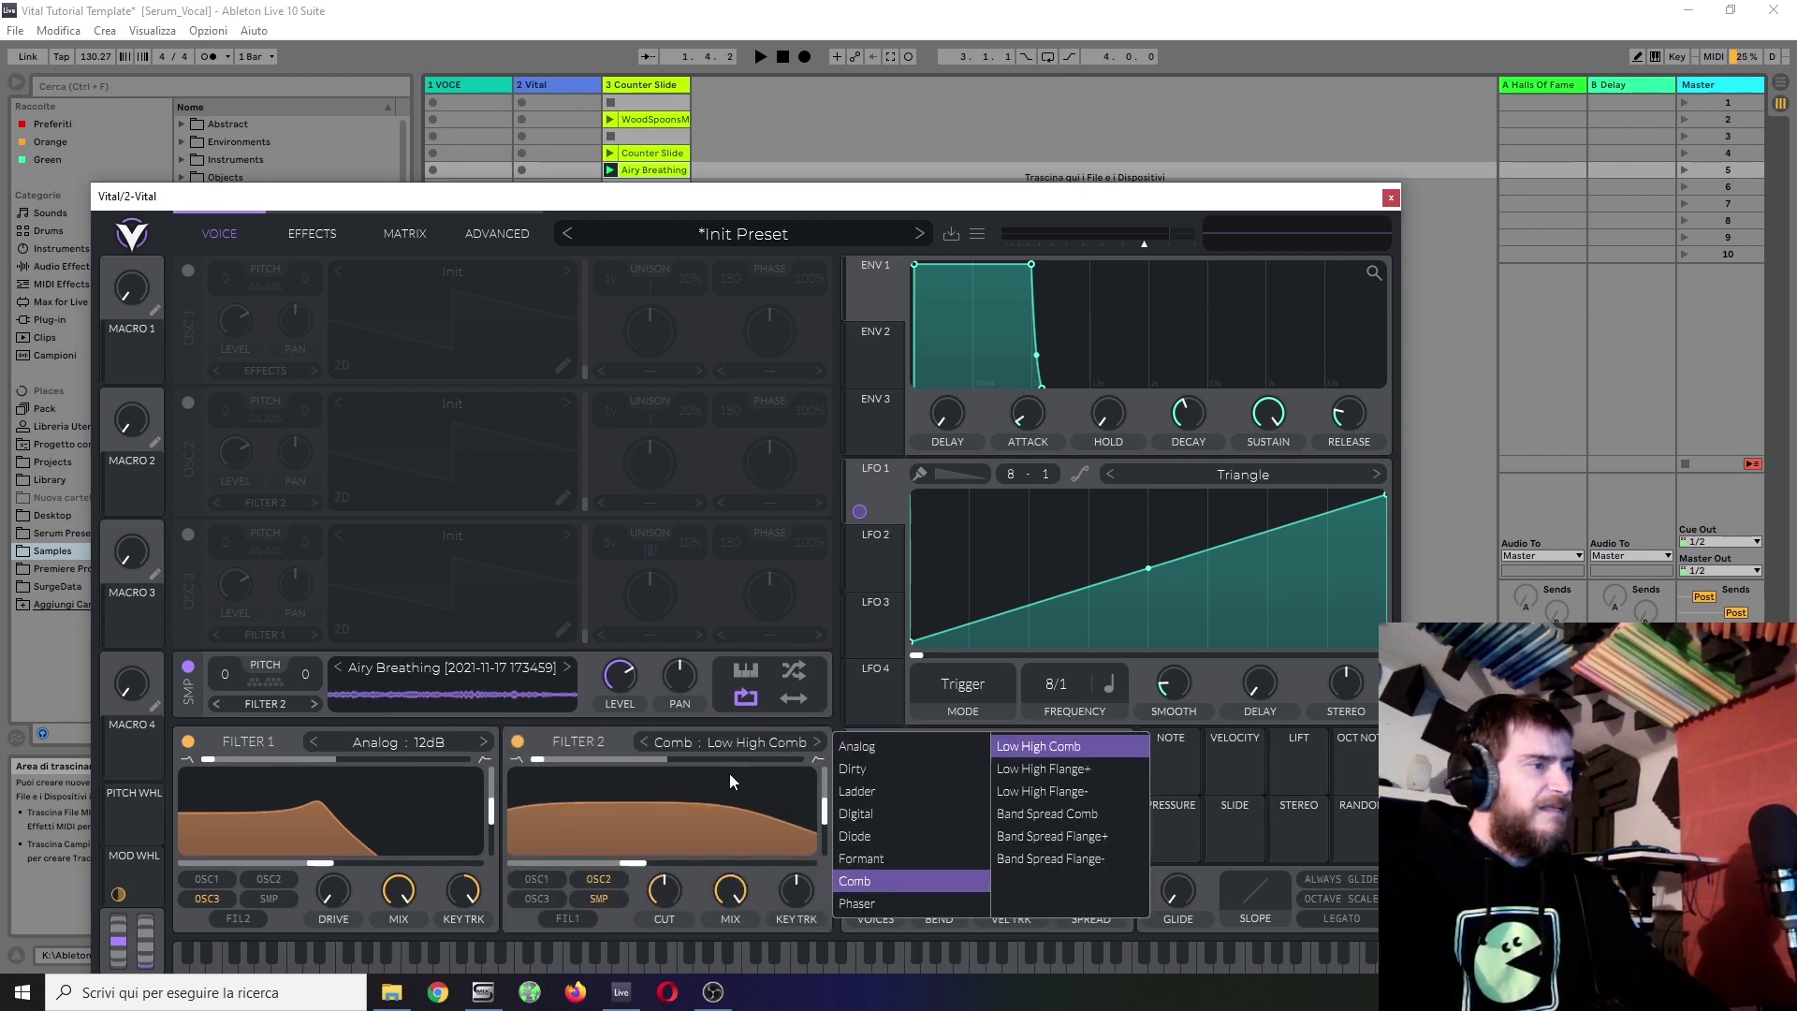
drag(823, 810, 840, 784)
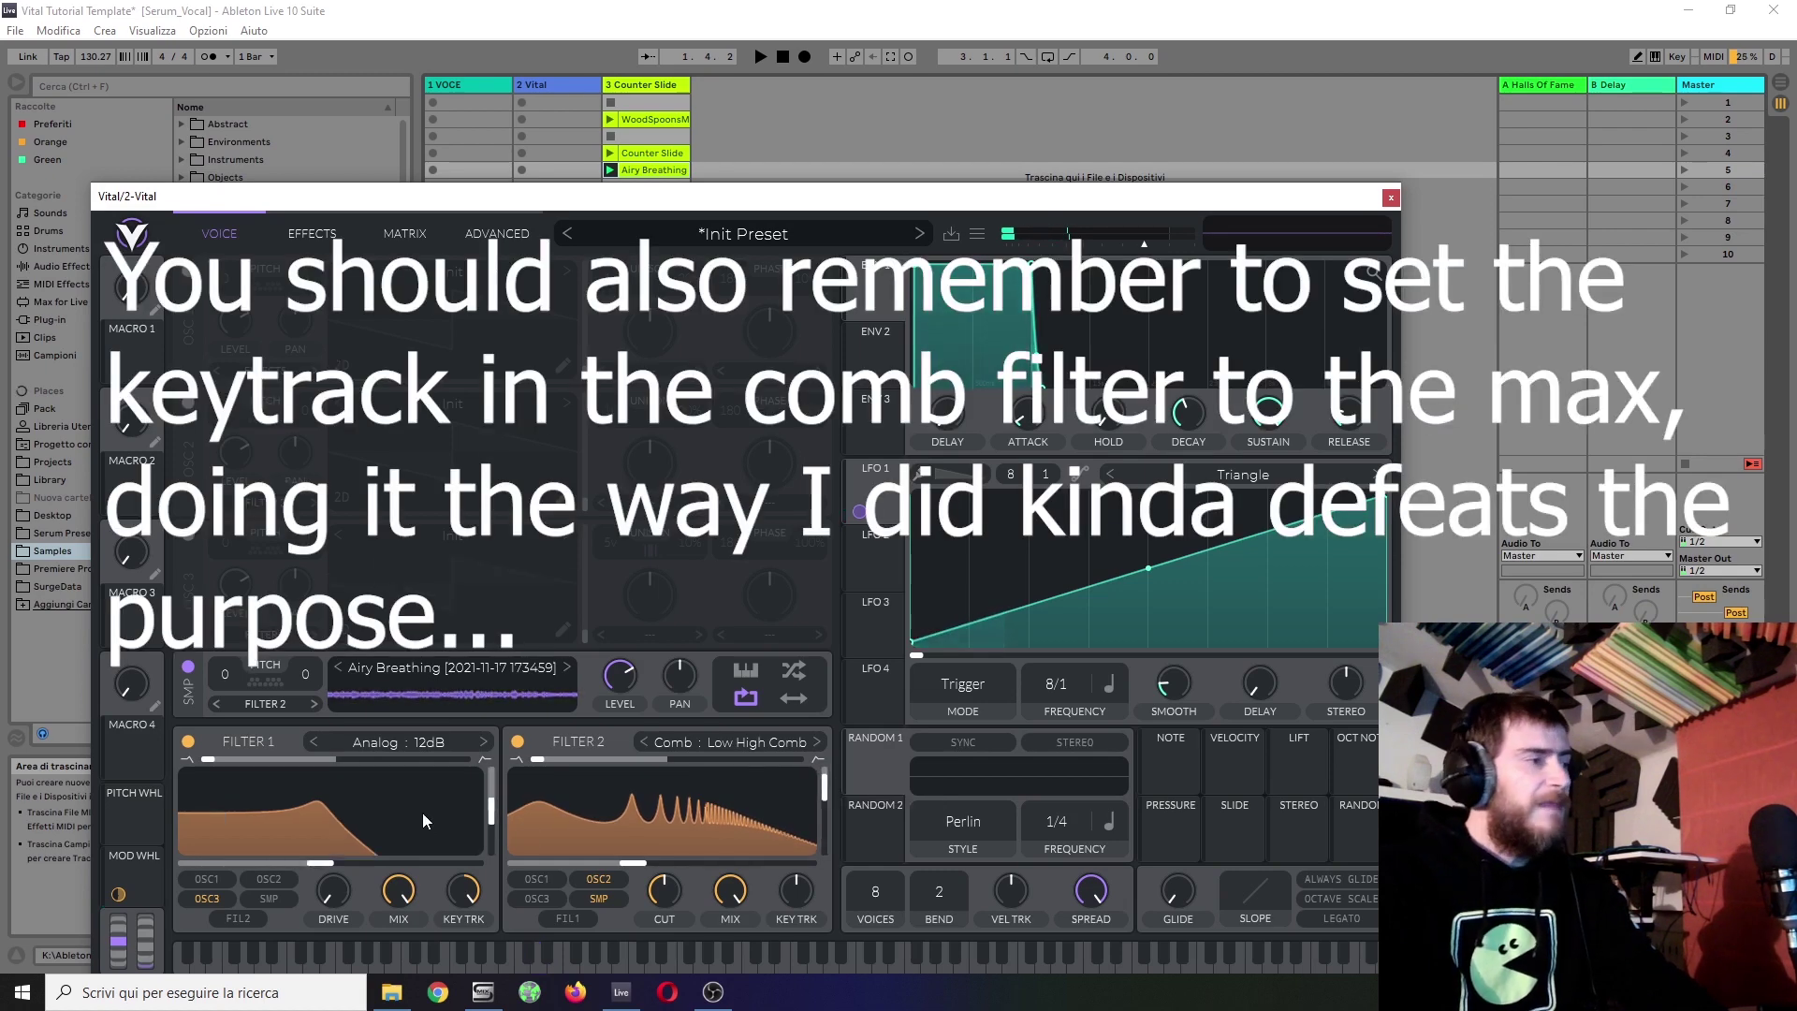
Step: Turn on bounce looping for the sampler and transpose it to -8 semitones
click(791, 698)
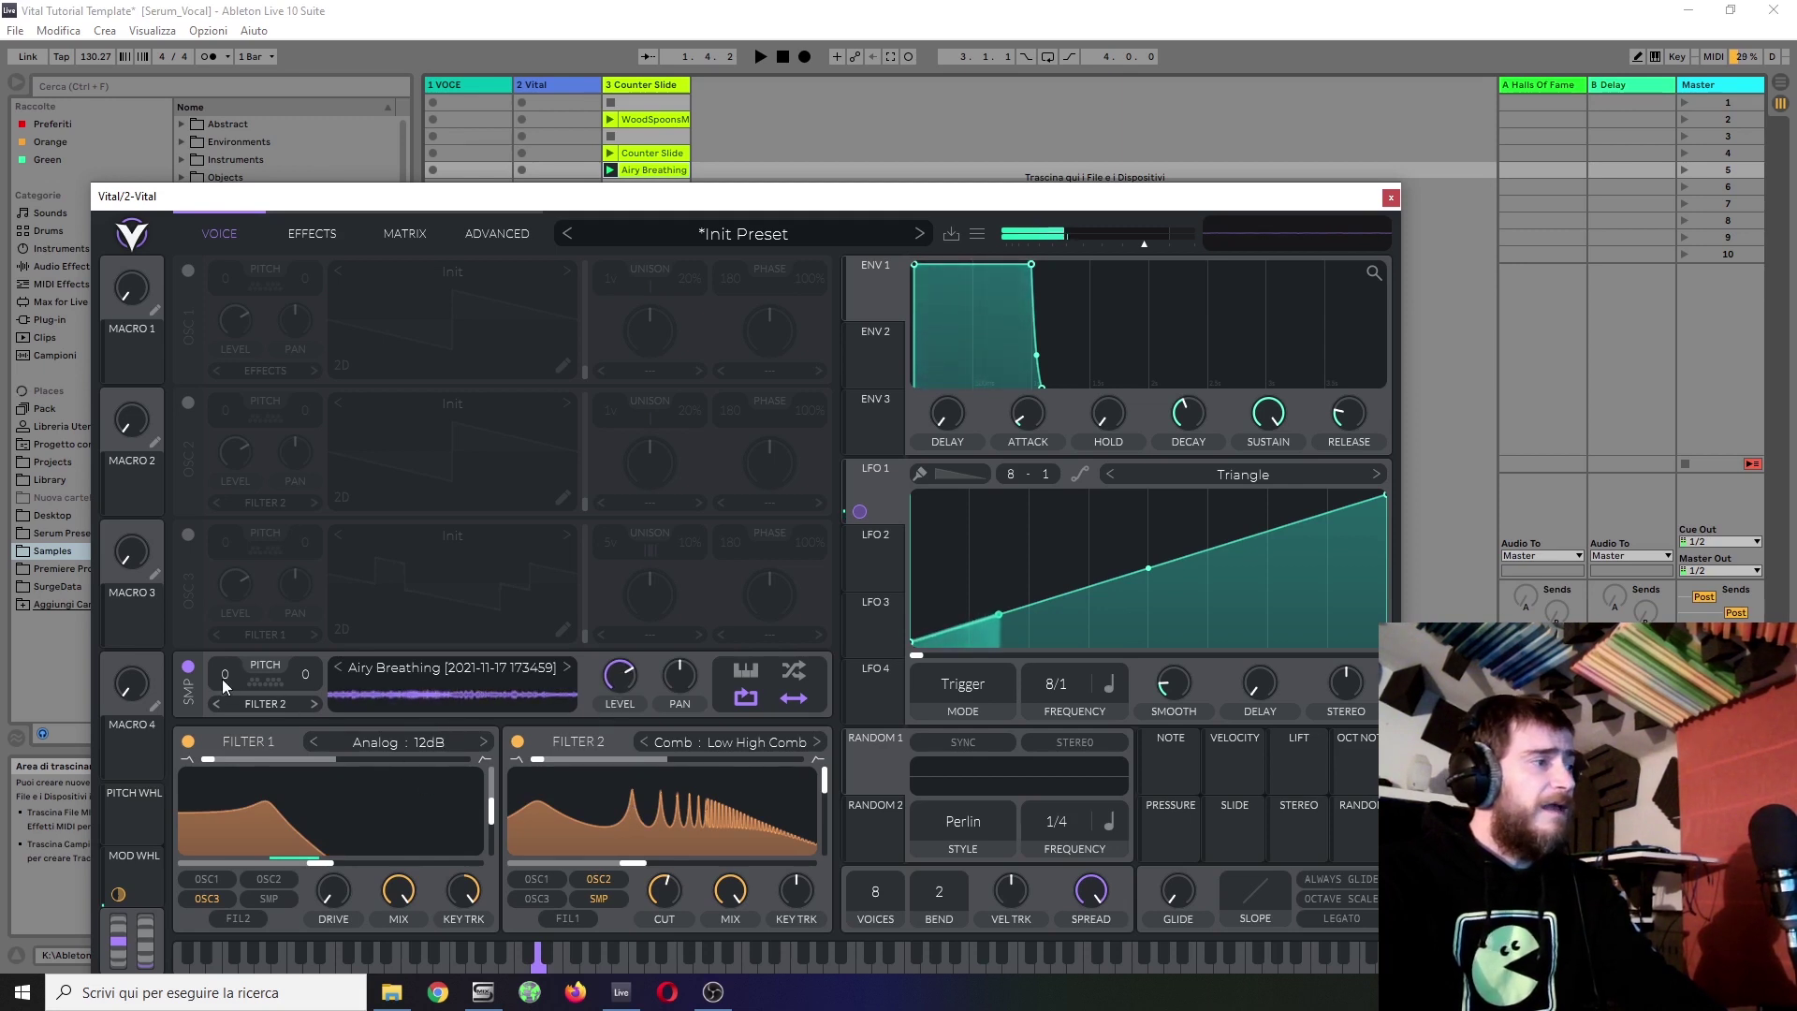
drag(226, 690, 232, 751)
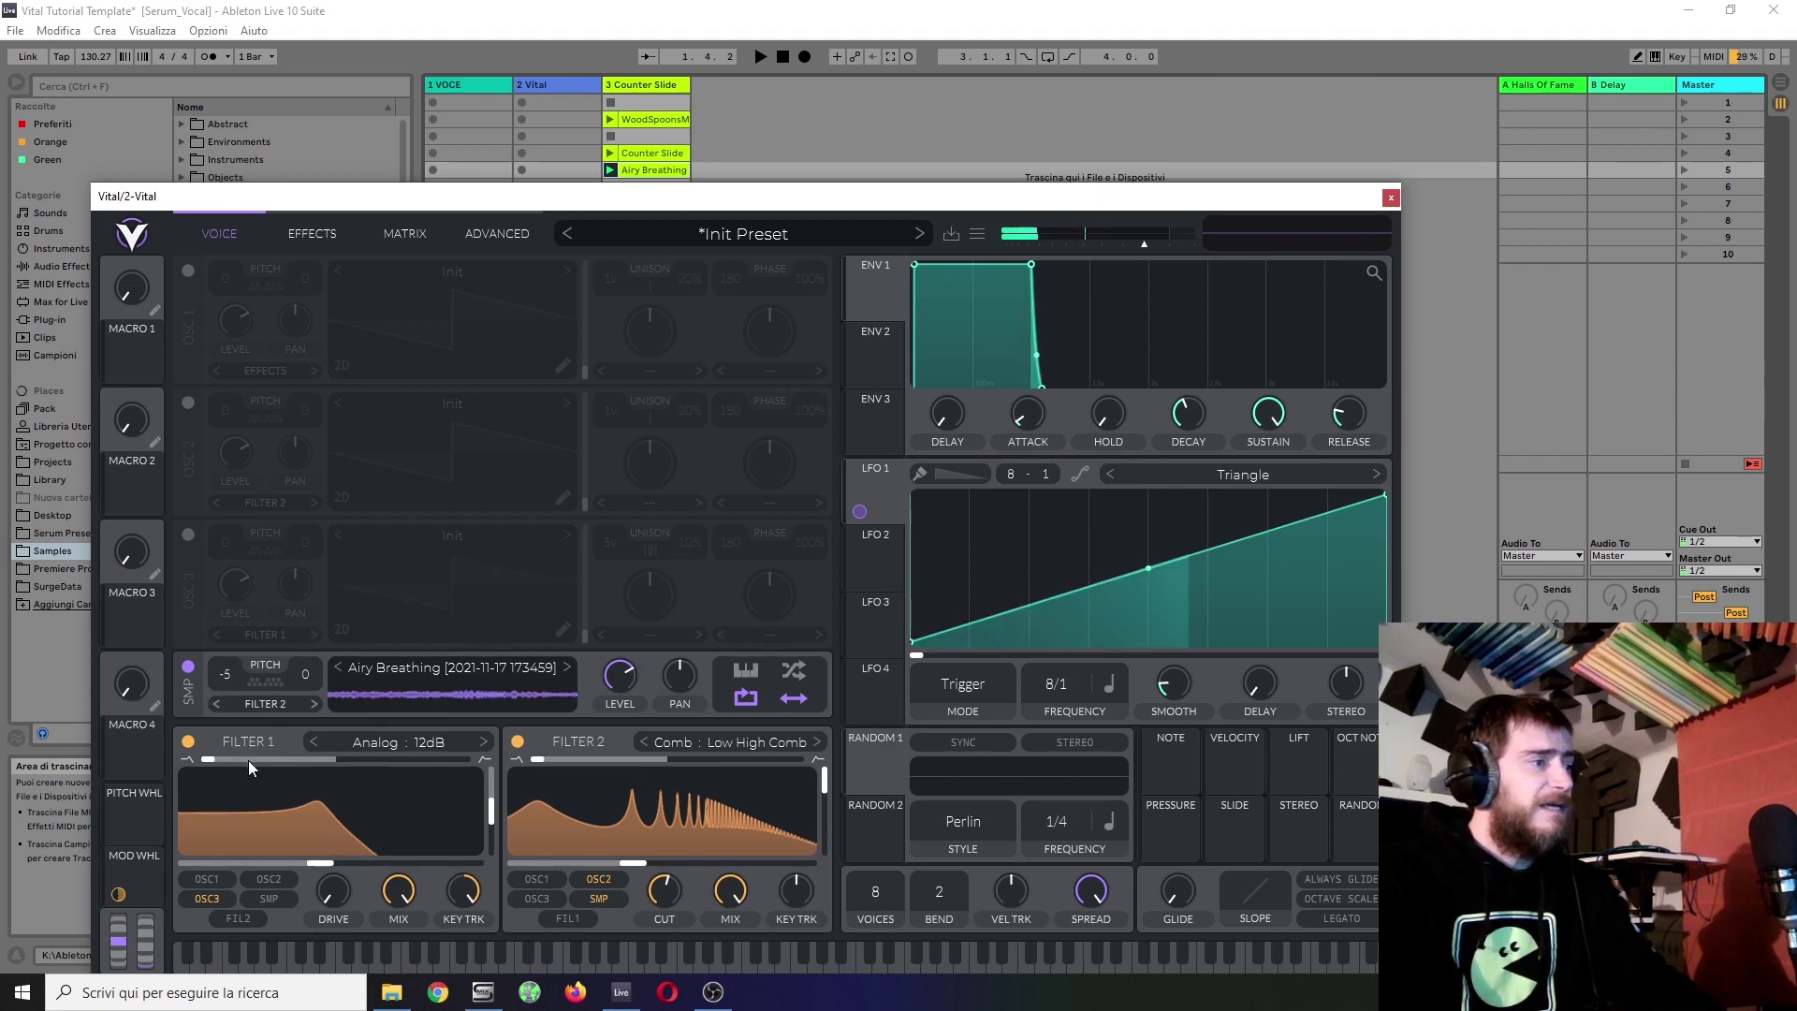
drag(228, 683, 228, 704)
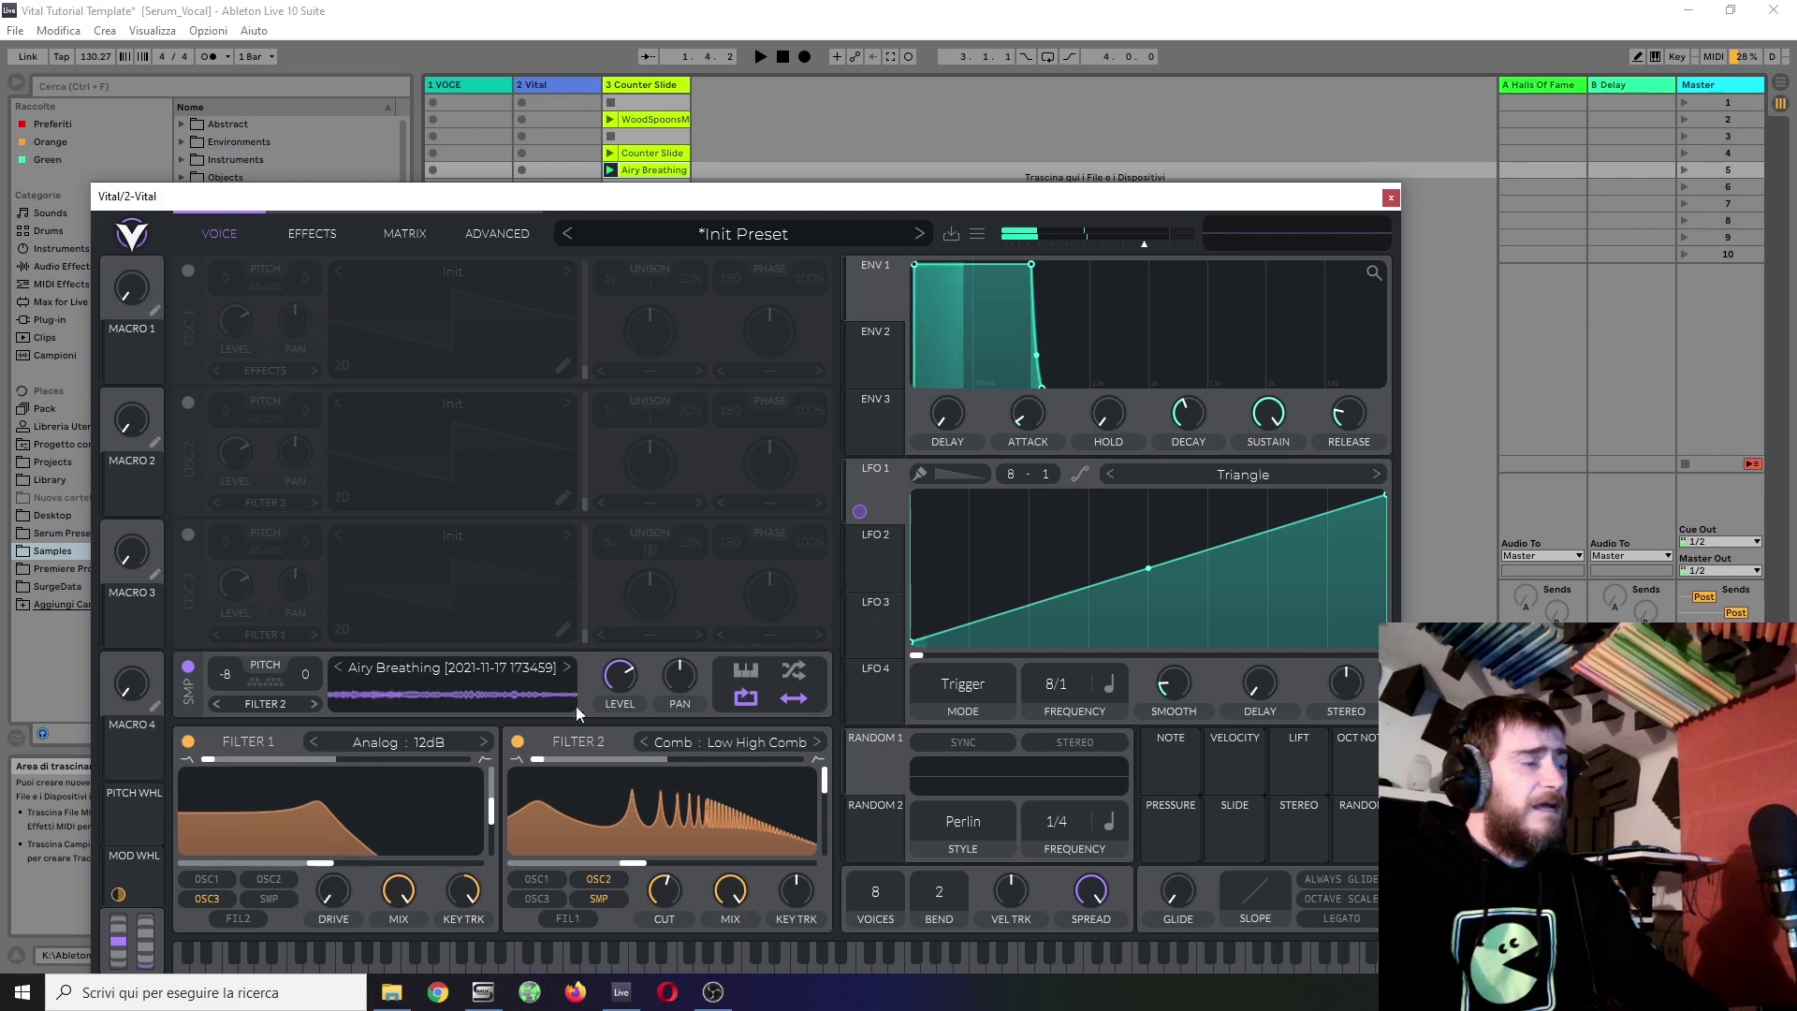
Step: Resynthesize the preset into oscillator 1's wavetable, switch off the sampler and enable oscillator 1
right_click(442, 322)
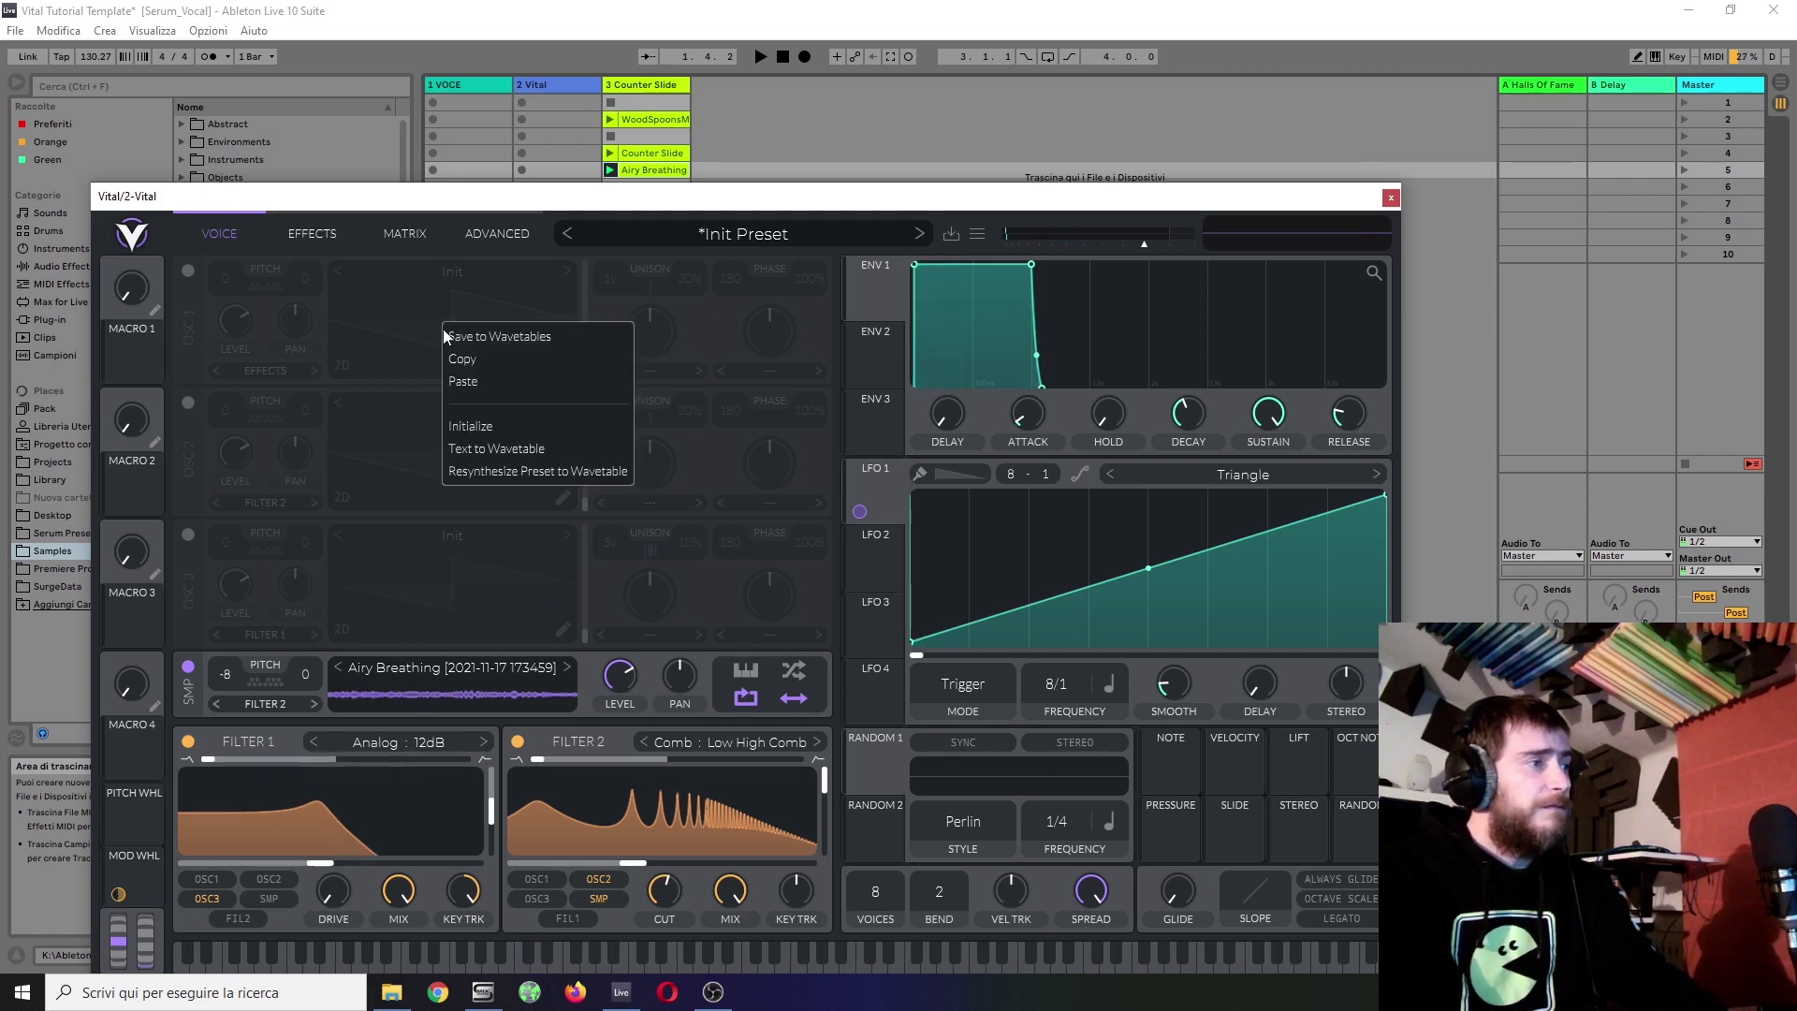
click(547, 472)
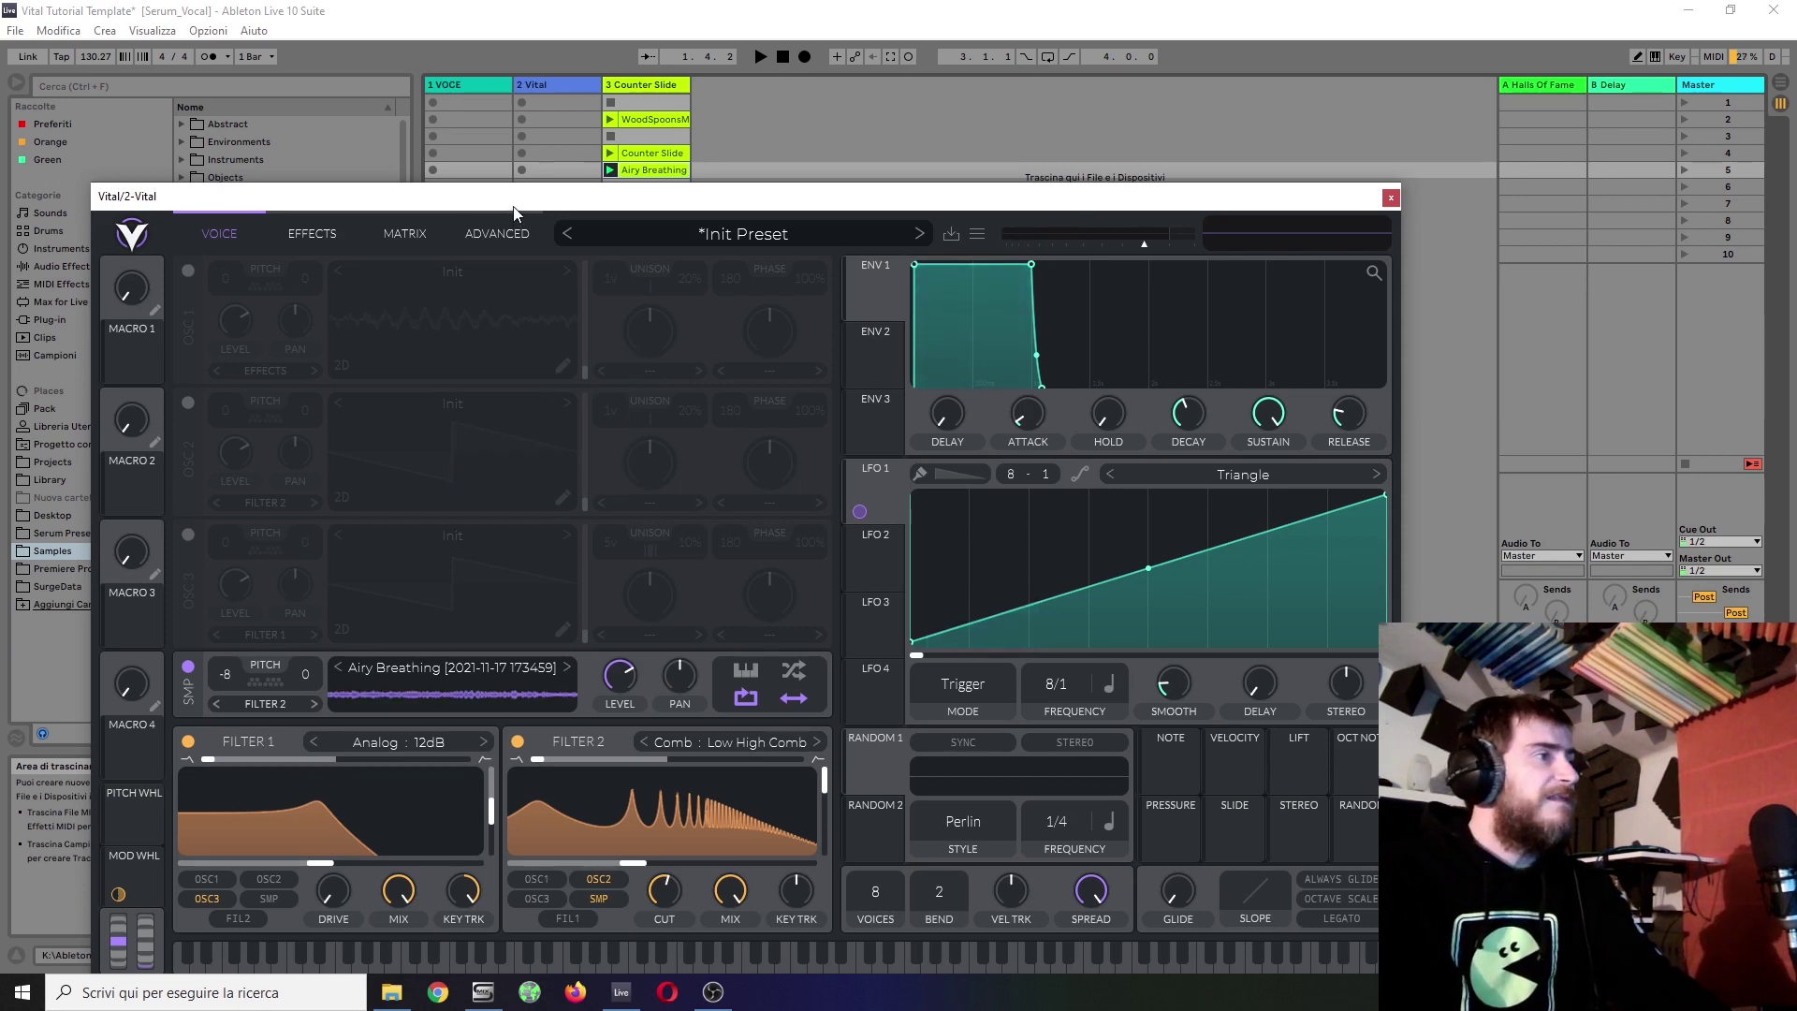
drag(514, 204, 441, 56)
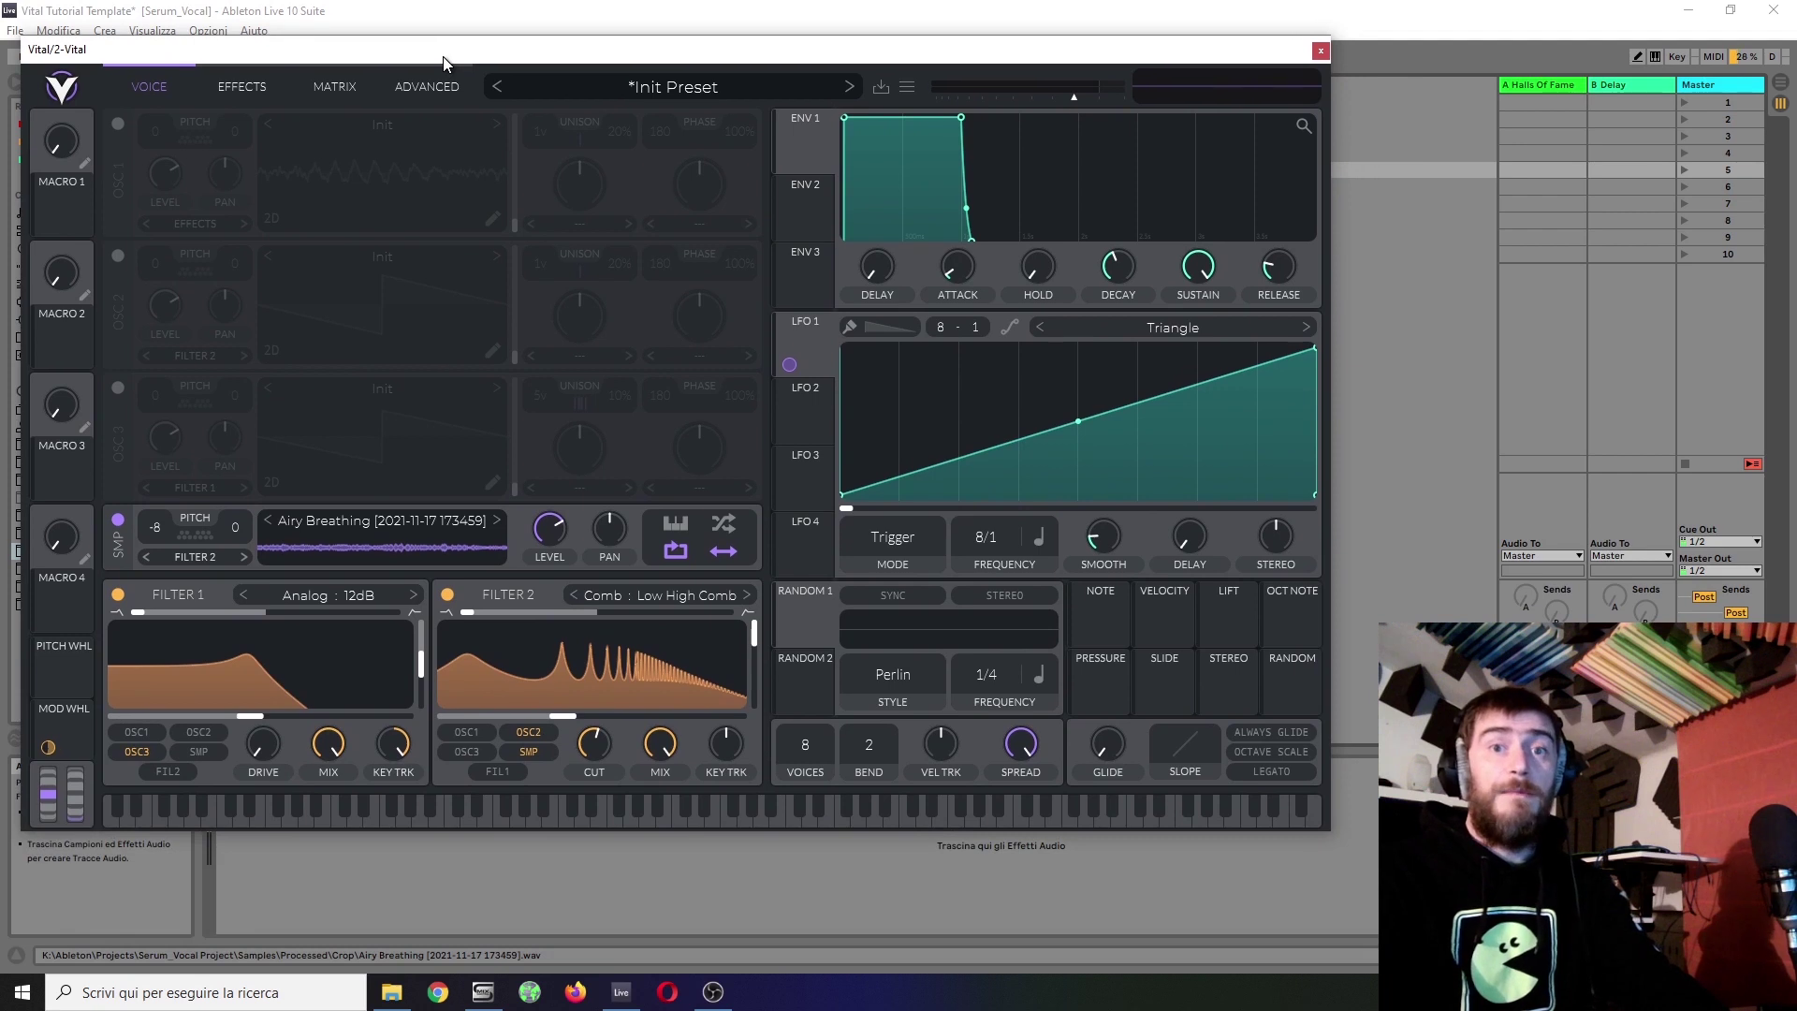
click(117, 520)
click(116, 122)
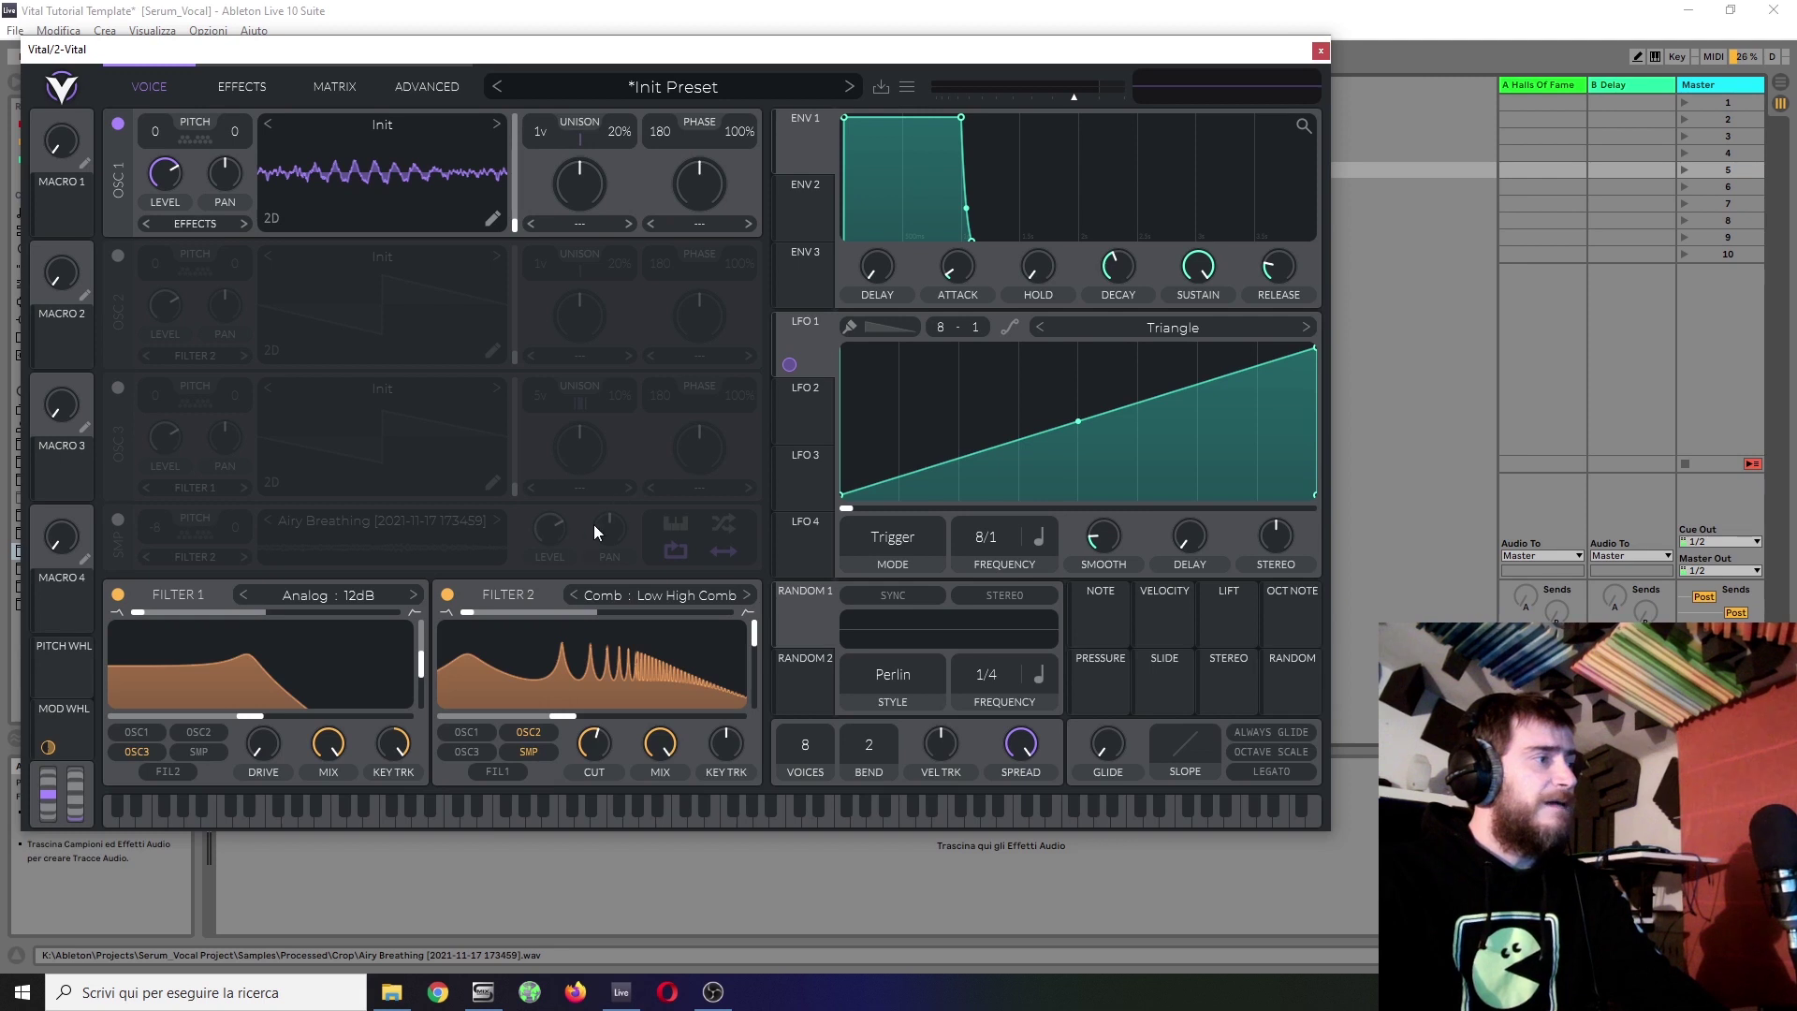
Step: Modulate oscillator 1's wavetable position with LFO 2 and reshape LFO 2 into a full-length rising ramp
mouse_move(790, 365)
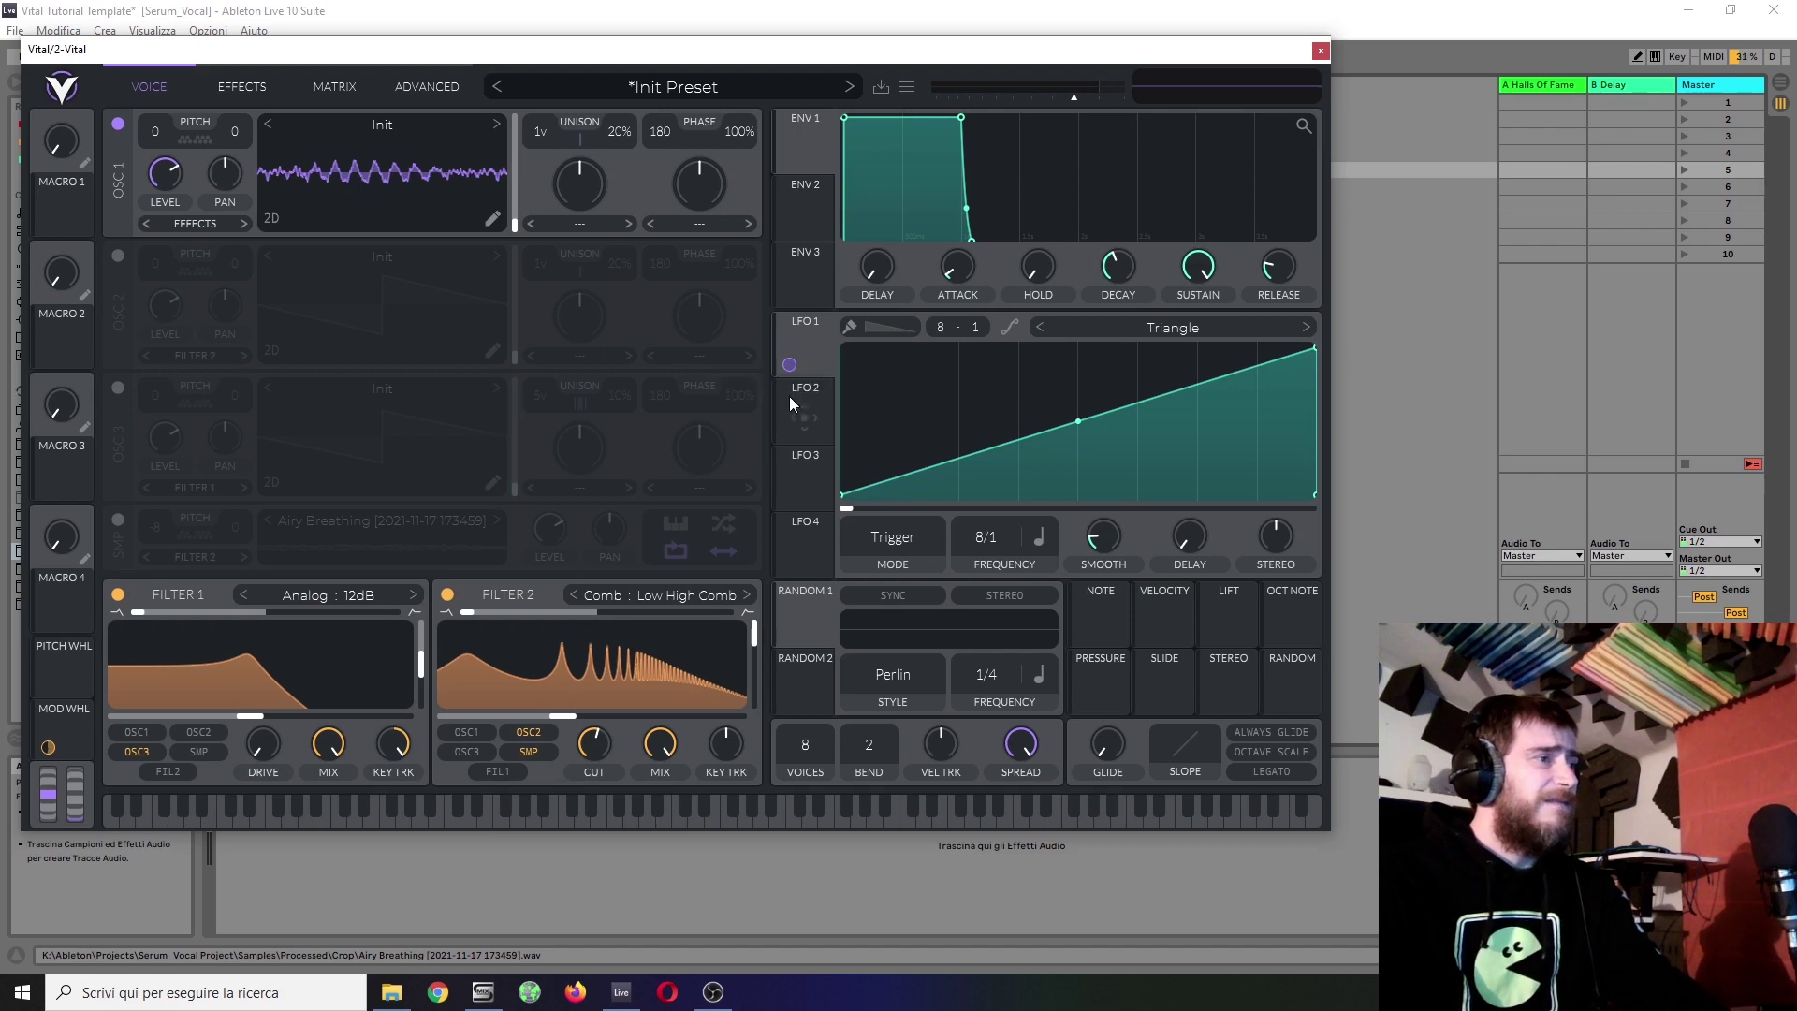
click(790, 403)
drag(791, 428, 492, 173)
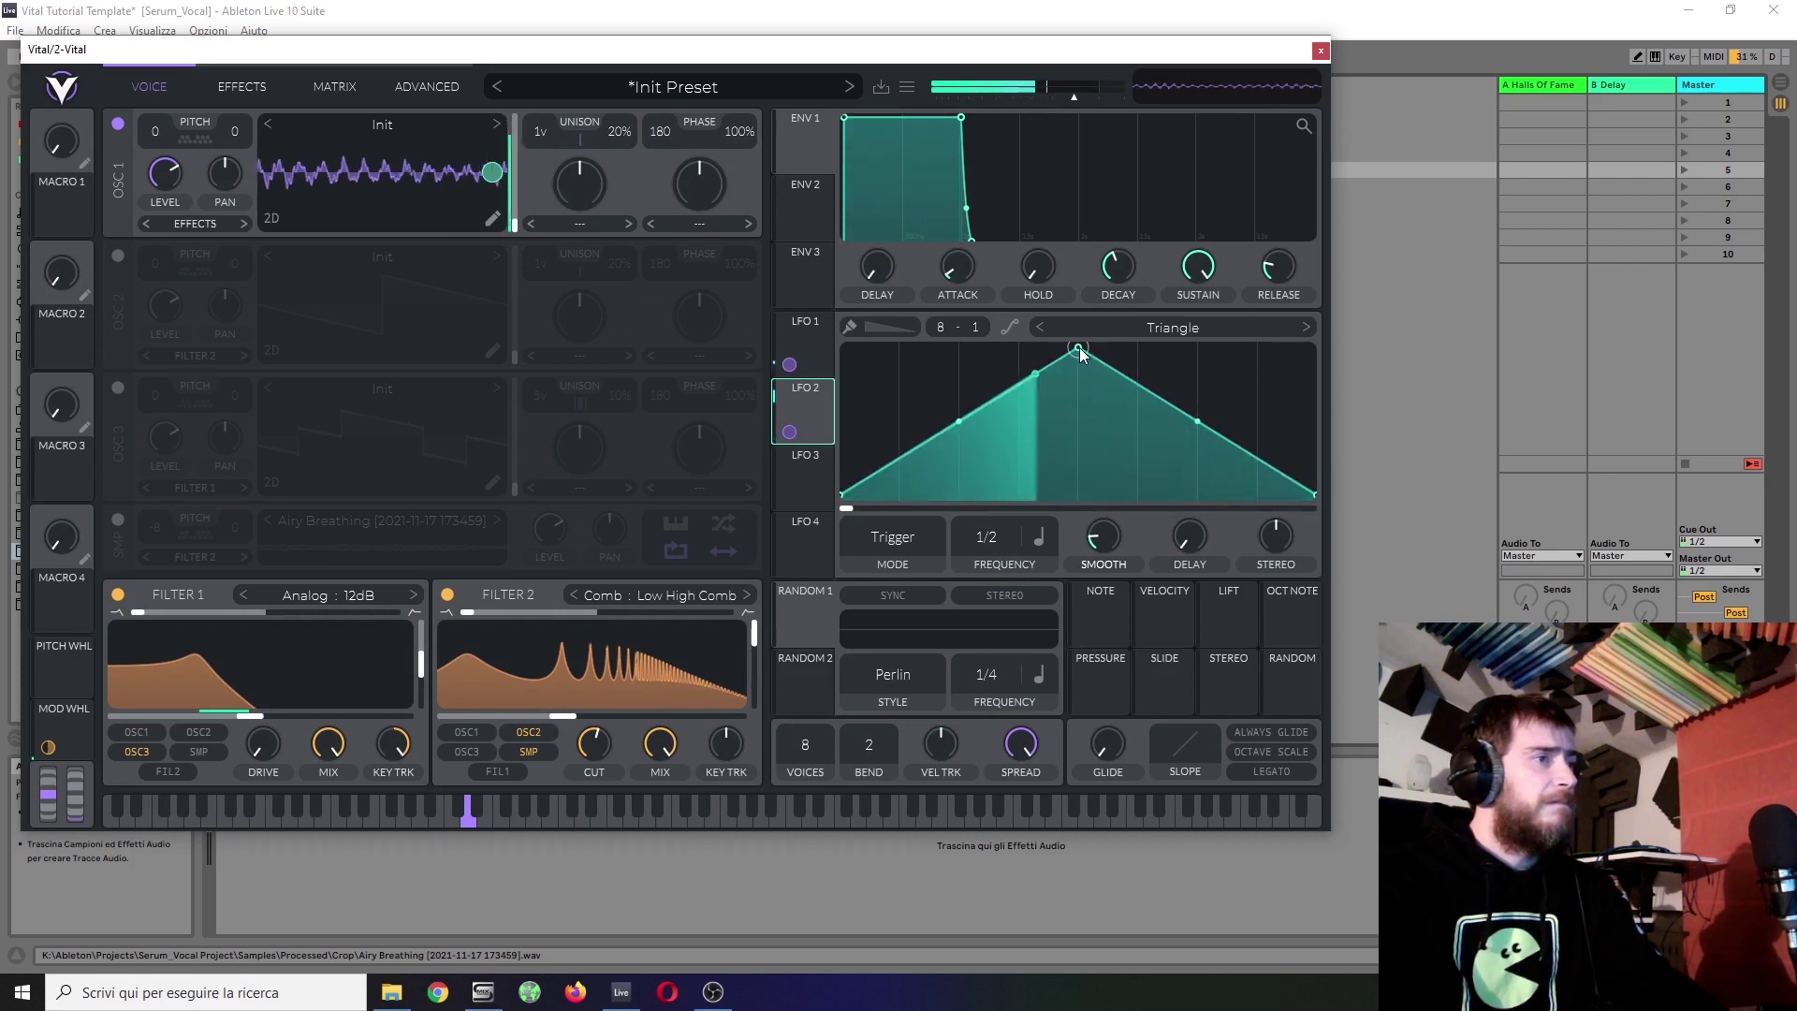
drag(1080, 347, 1314, 347)
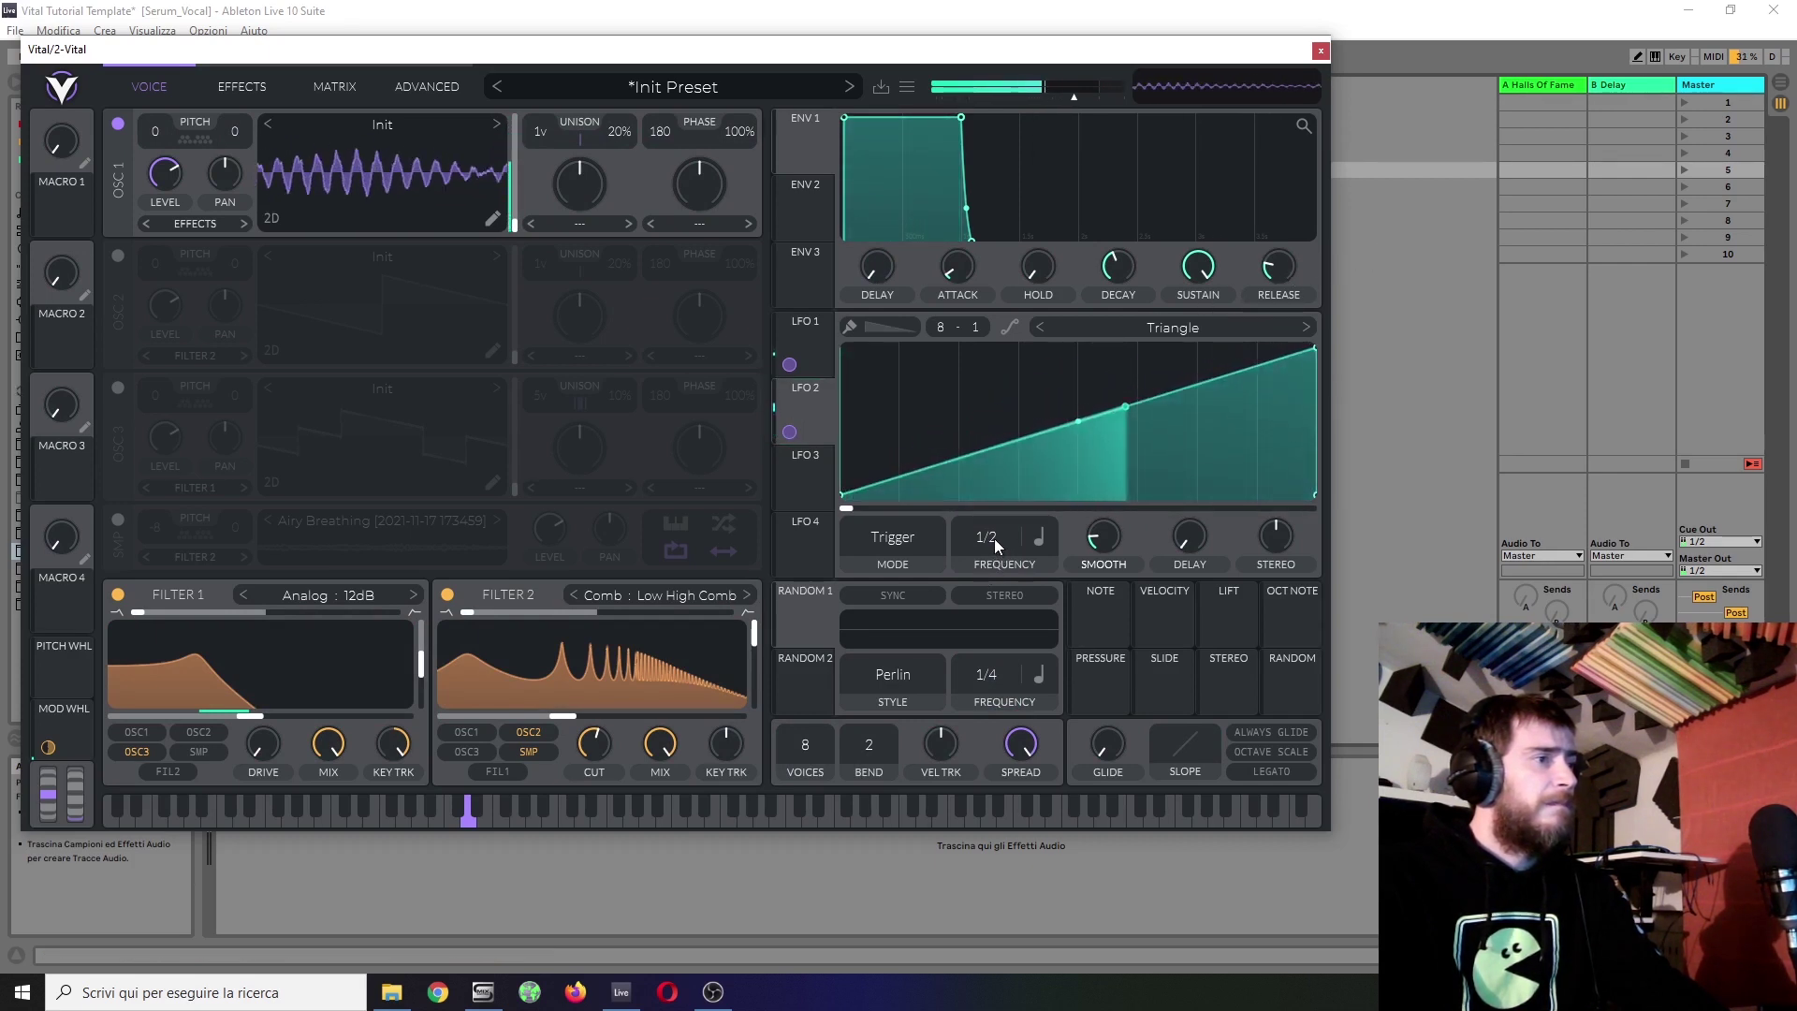
Step: Switch LFO 2's rate from tempo sync to seconds and set it to 4 seconds
drag(992, 541, 992, 576)
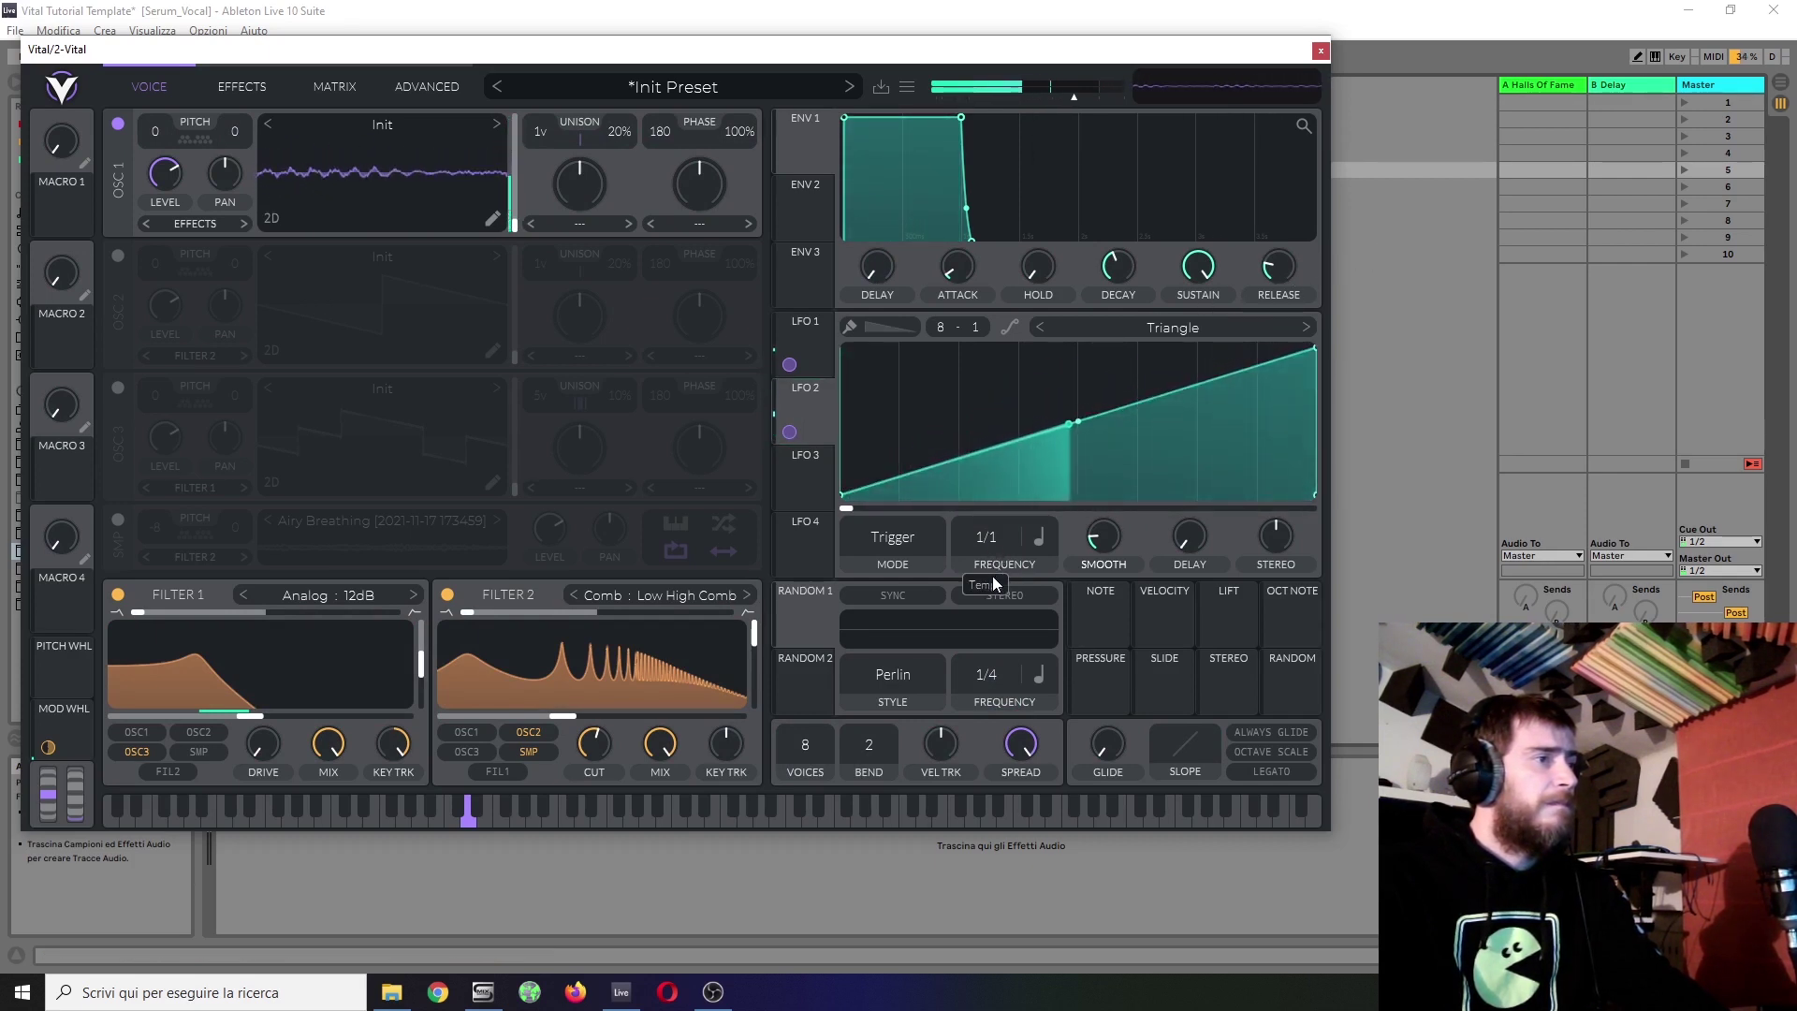
click(1038, 538)
click(1064, 571)
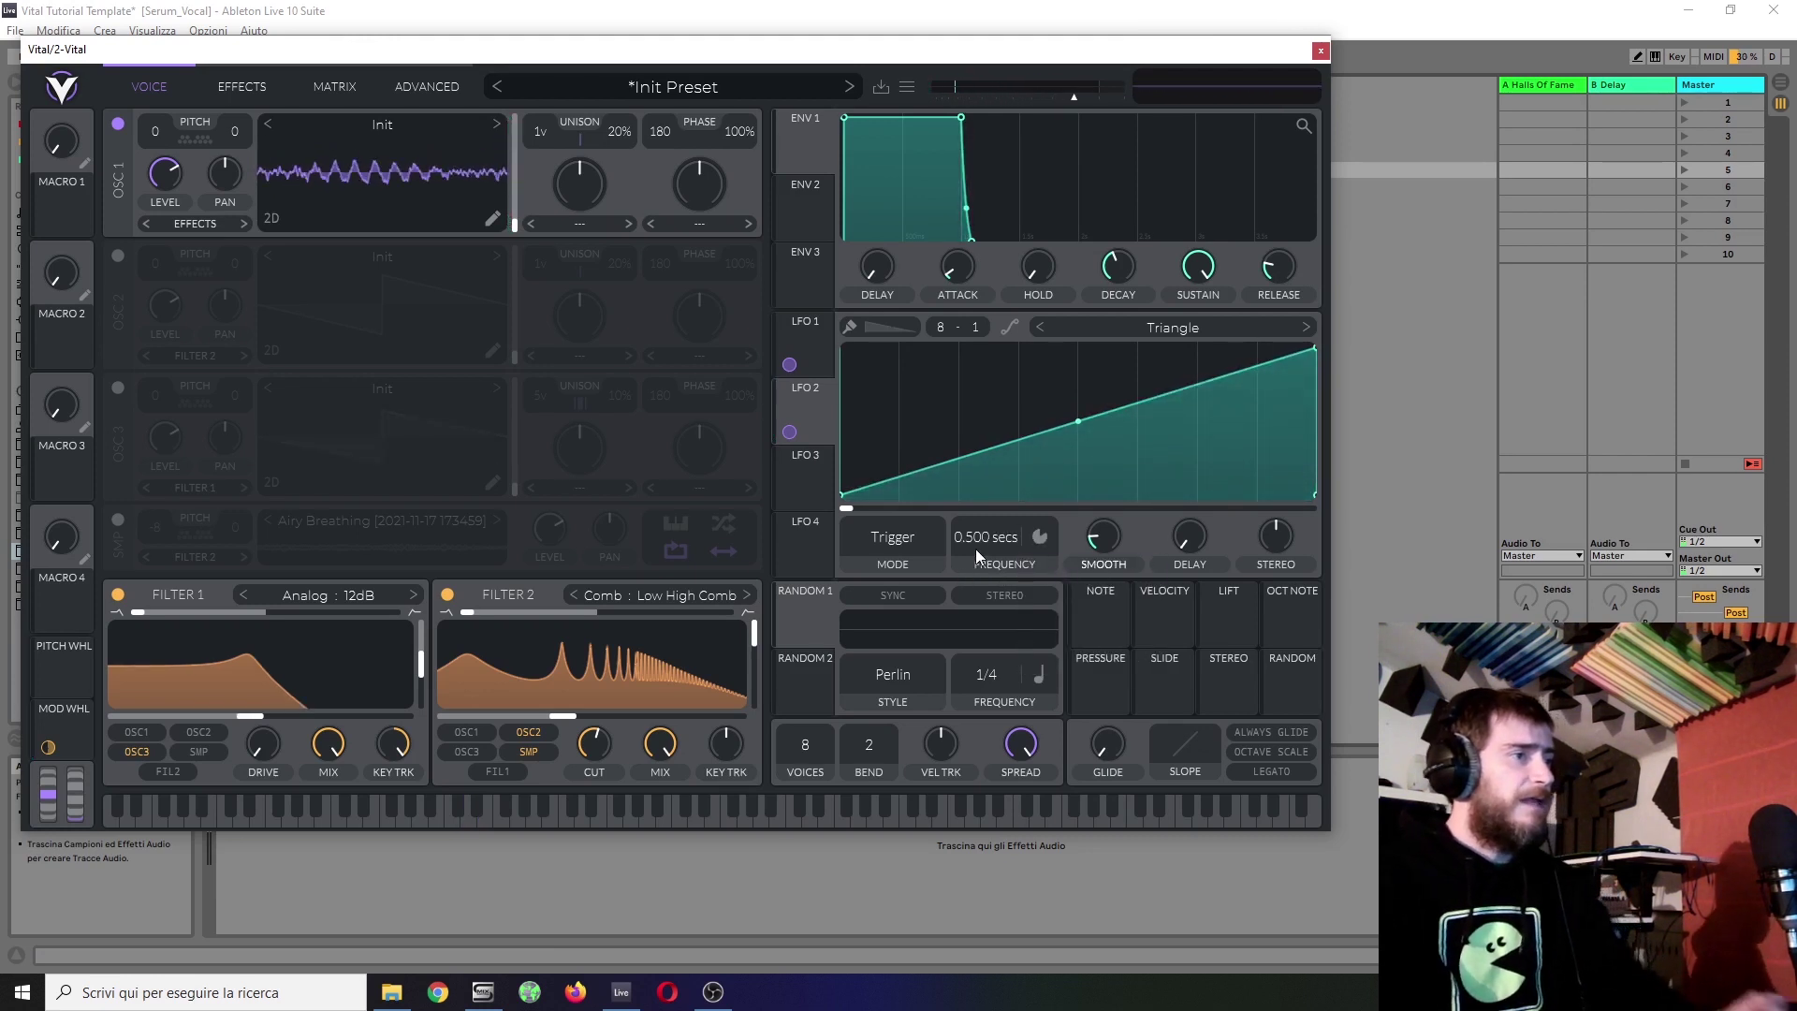
right_click(977, 543)
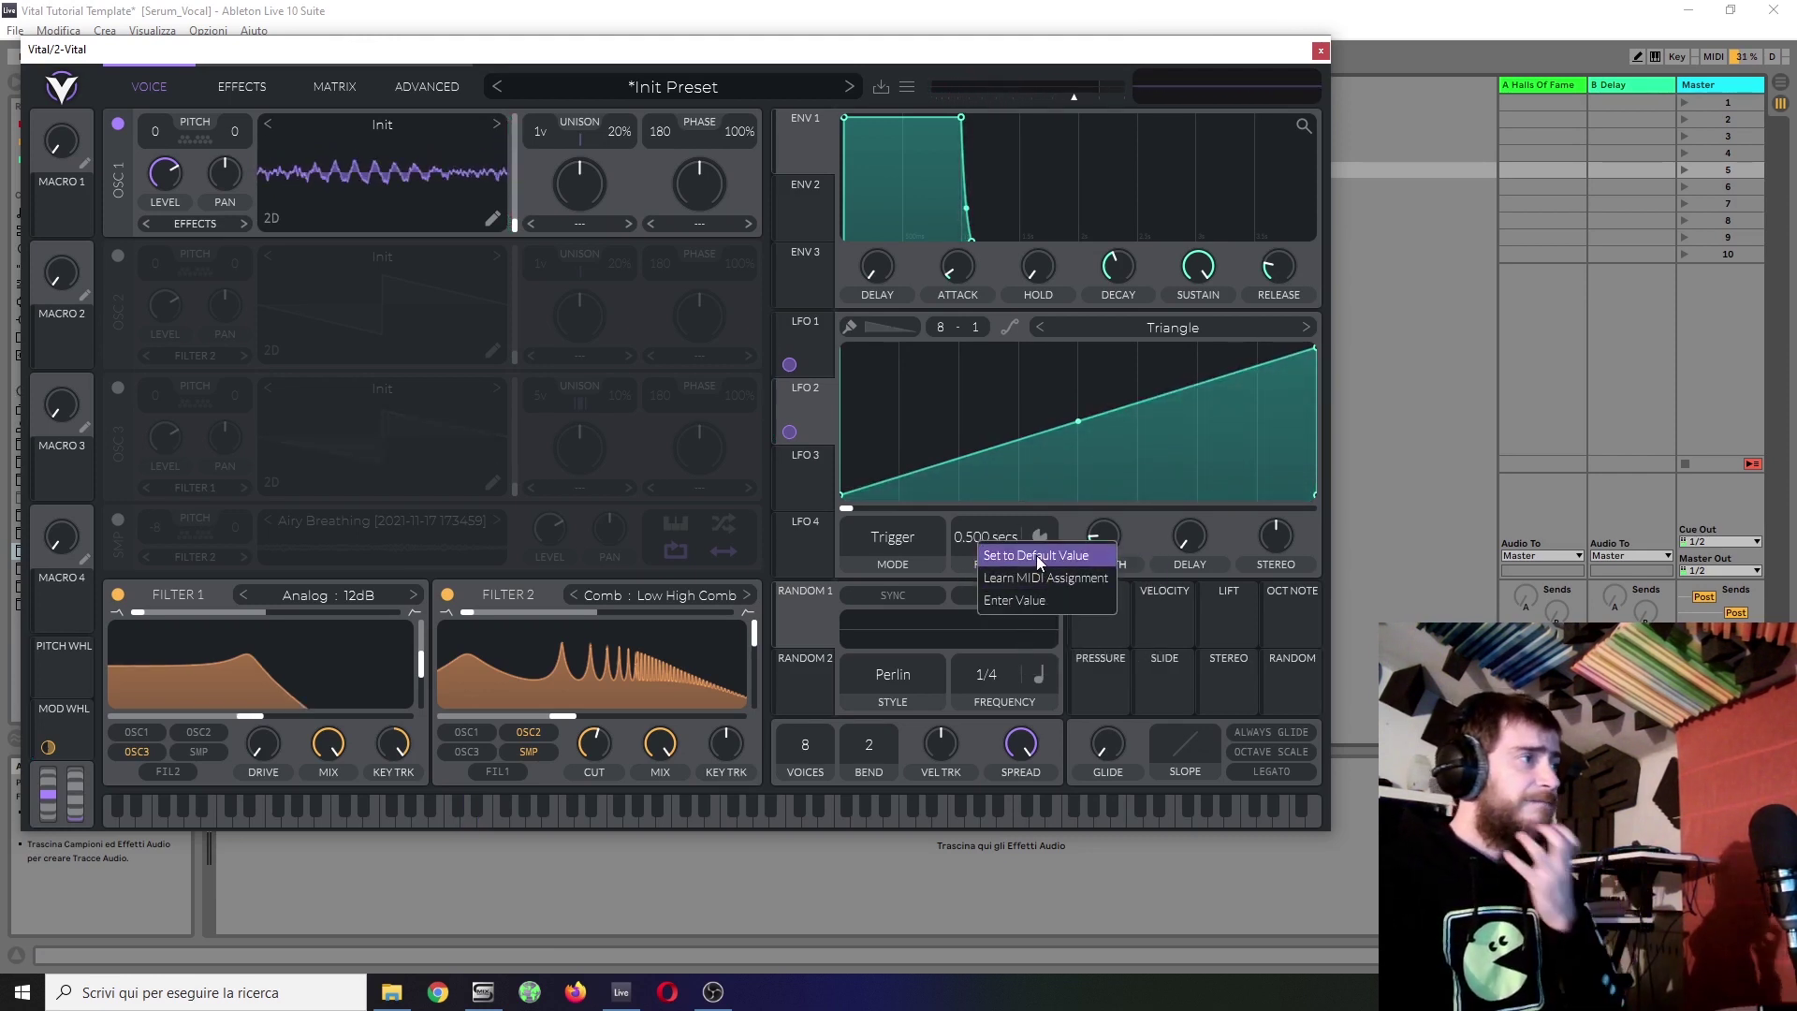
click(1014, 599)
key(BackSpace)
key(BackSpace)
key(BackSpace)
text(4)
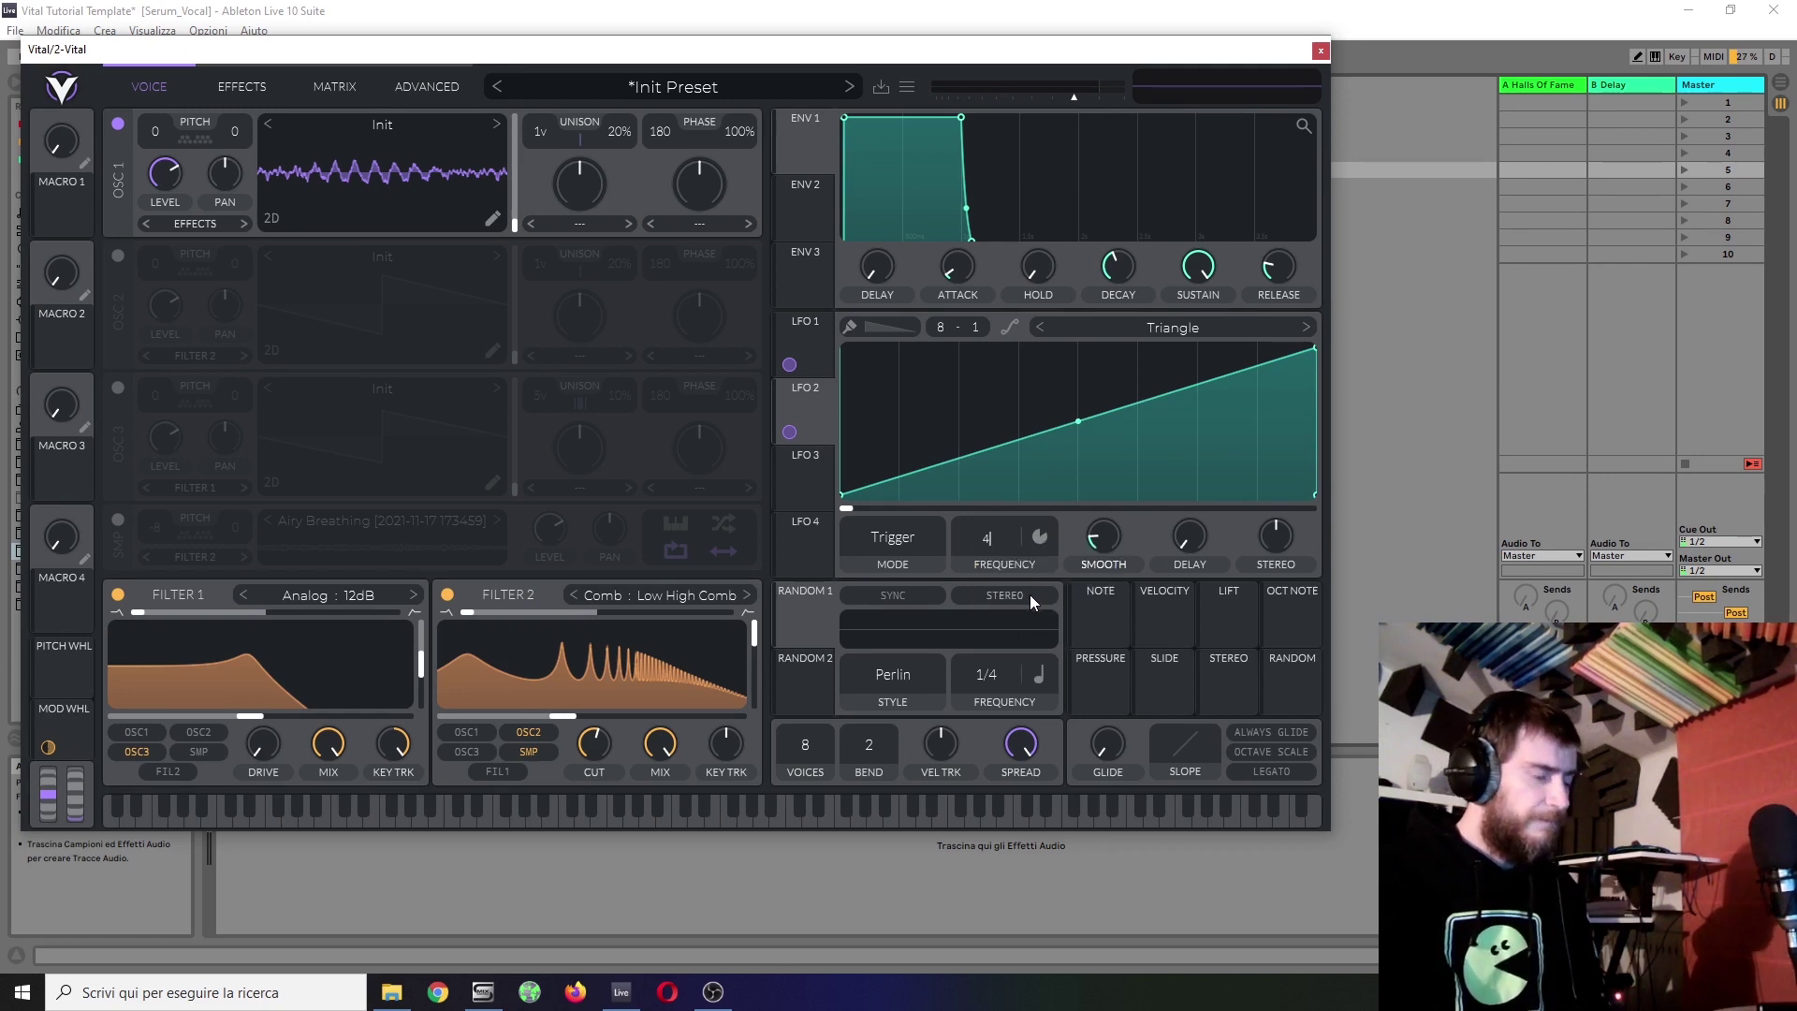
key(Return)
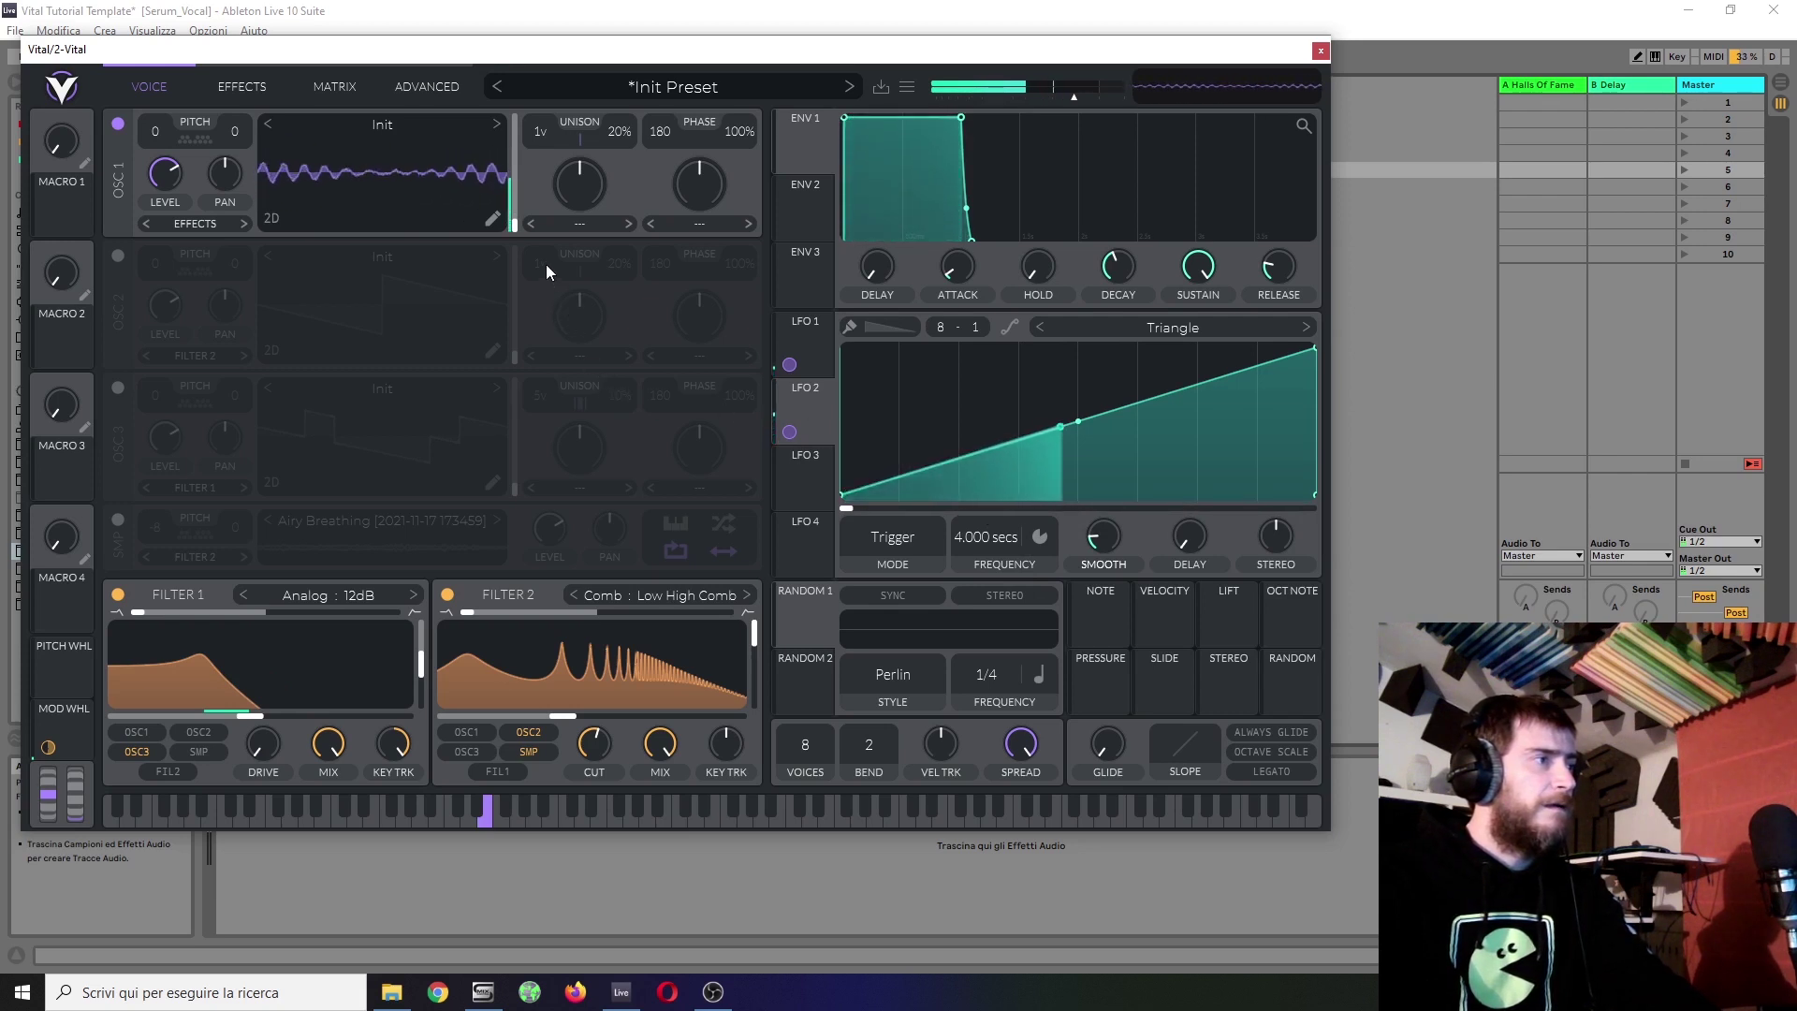
Step: Set oscillator 1's spectral morph to Formant Scale and lower its amount below centre
click(575, 219)
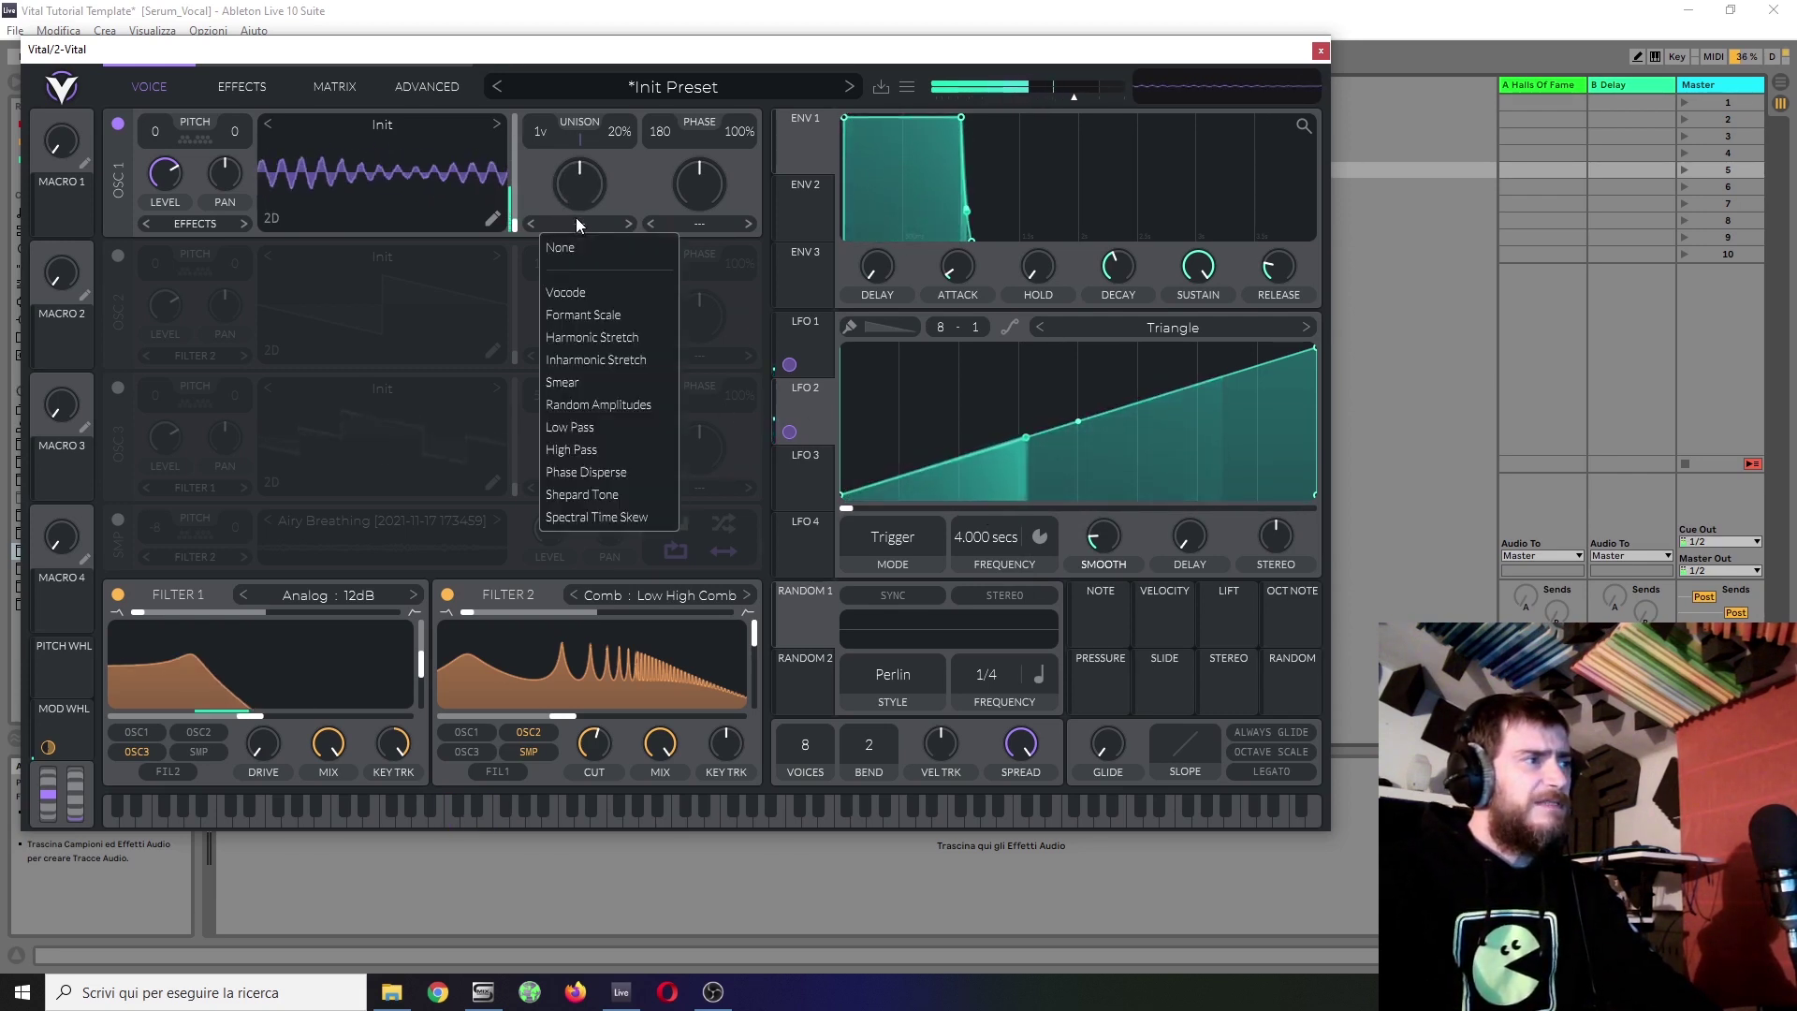
click(586, 318)
drag(565, 183, 570, 230)
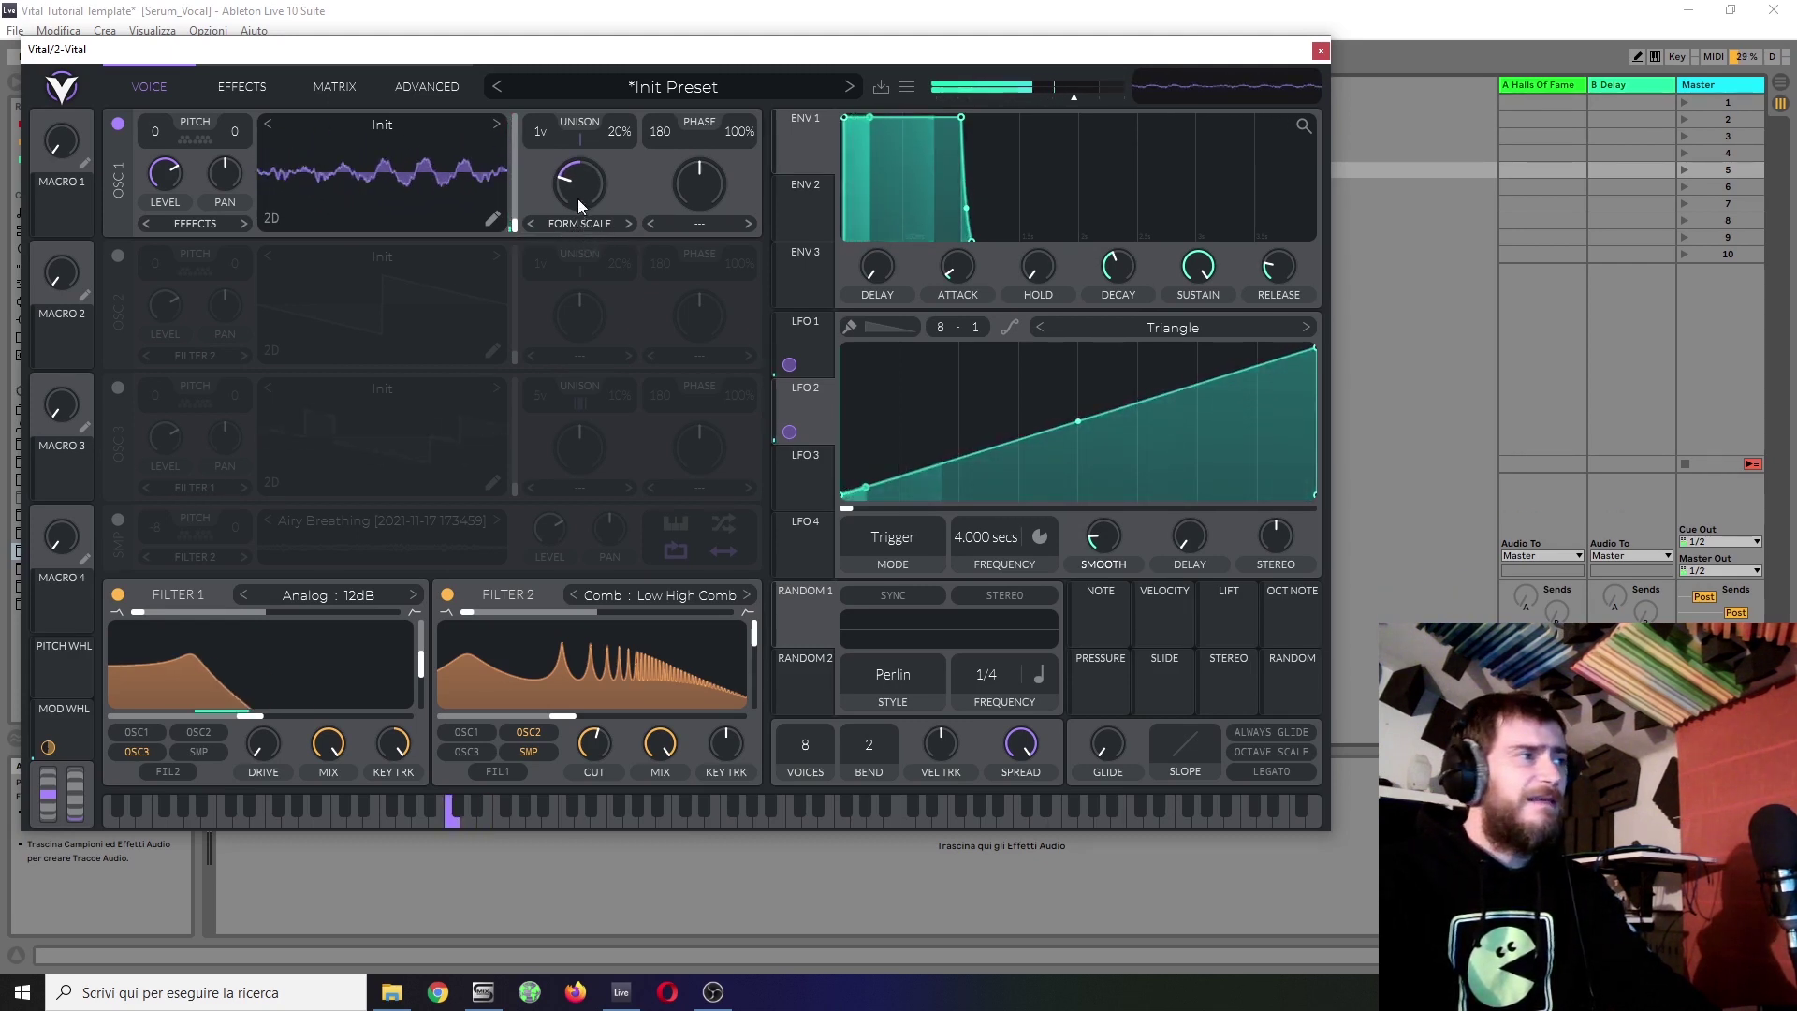
mouse_move(576, 189)
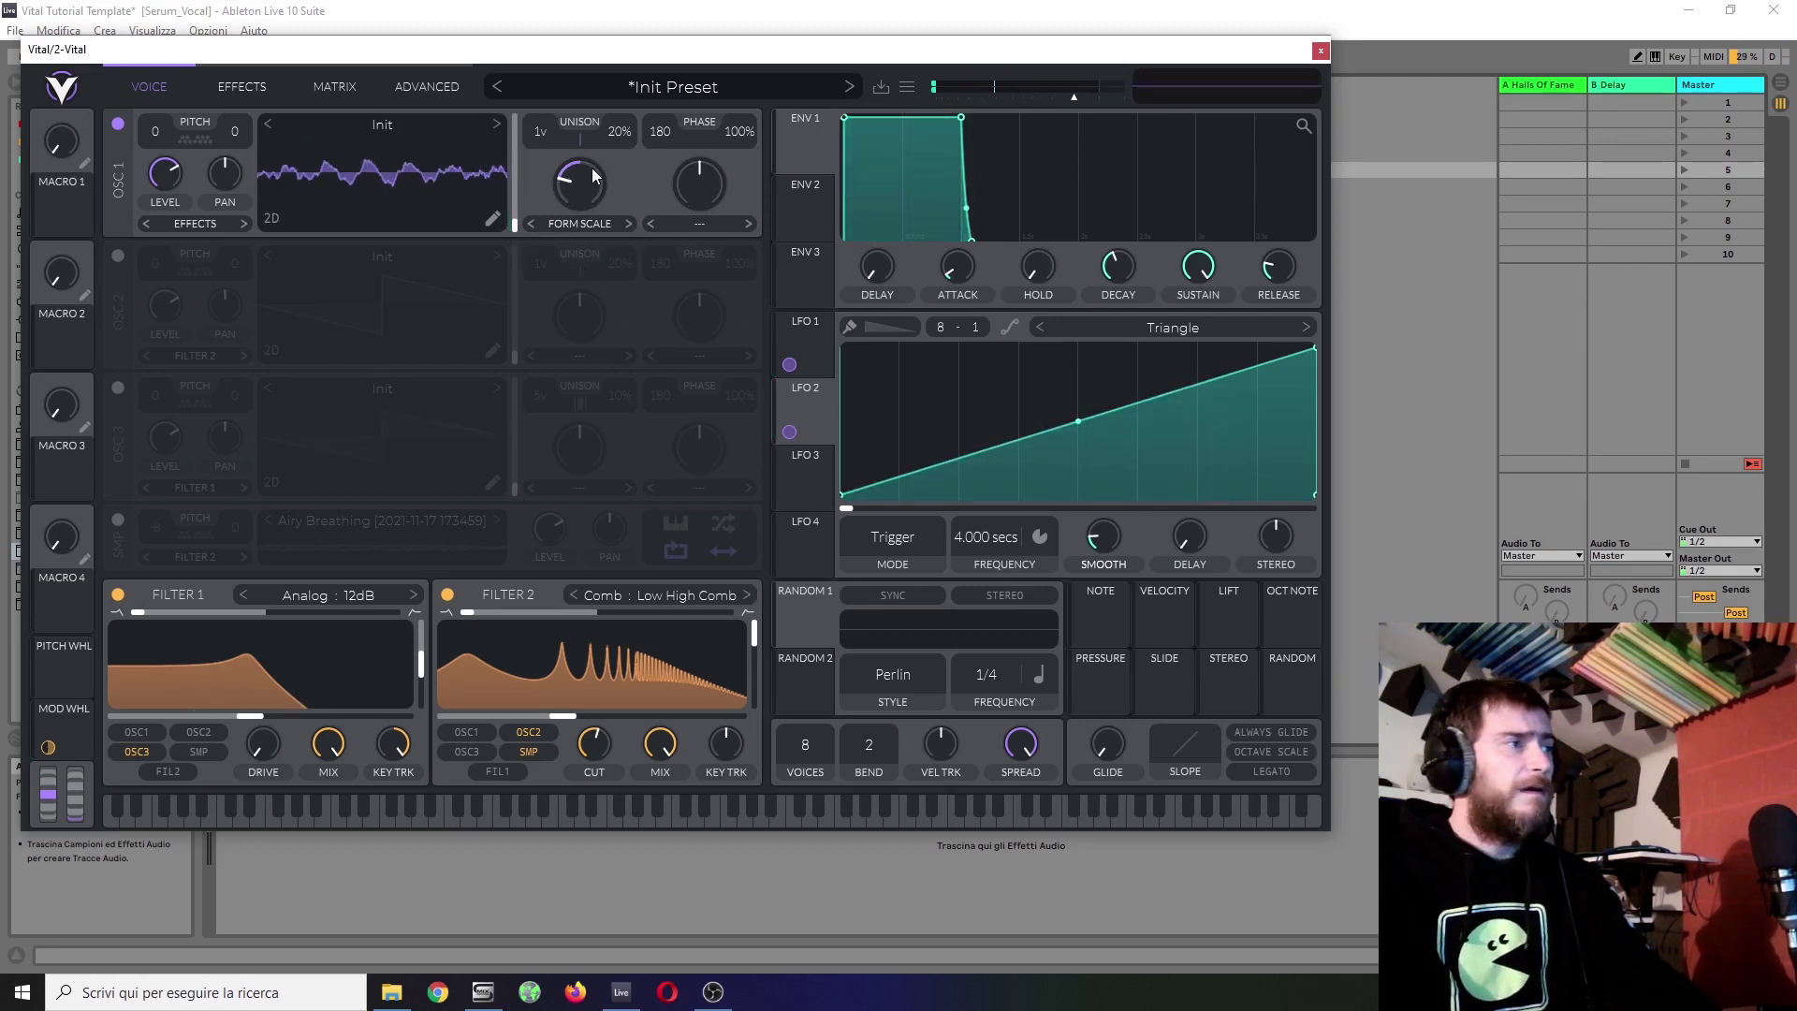
drag(593, 175, 576, 204)
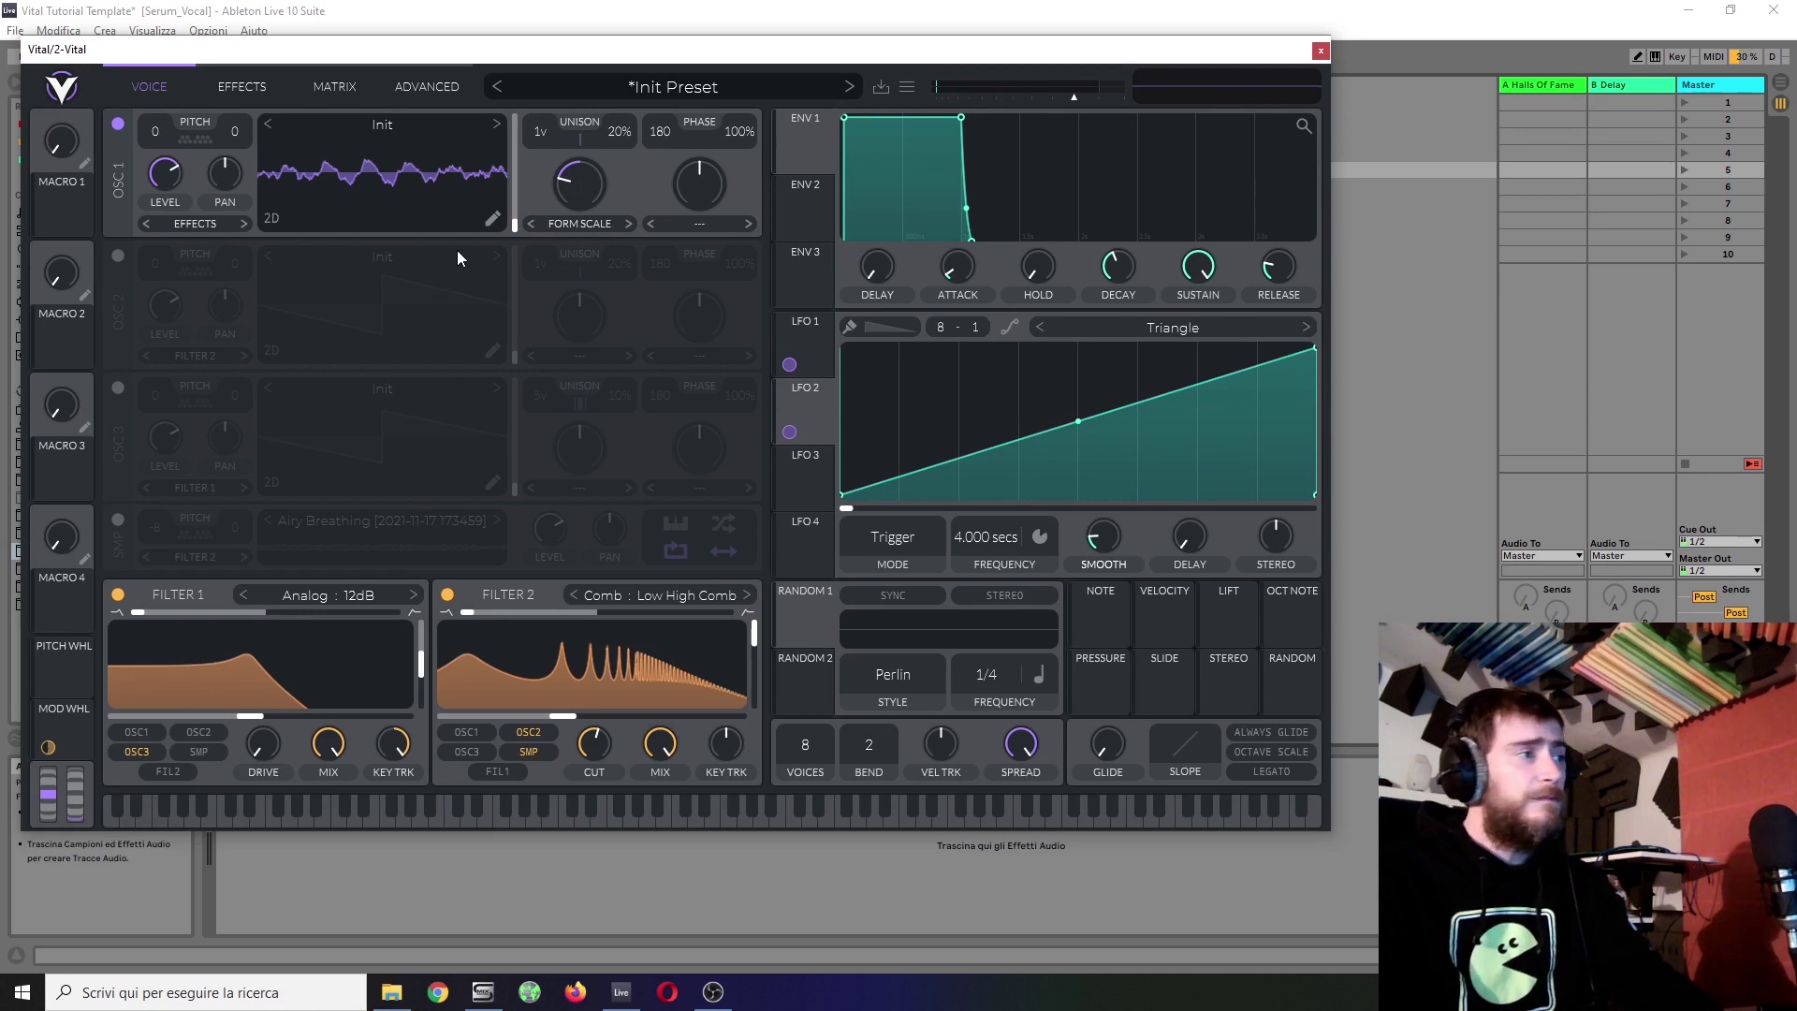
Step: Resynthesize the preset into oscillator 1's wavetable again and give the oscillator 4 unison voices with 7% detune
right_click(380, 217)
click(503, 358)
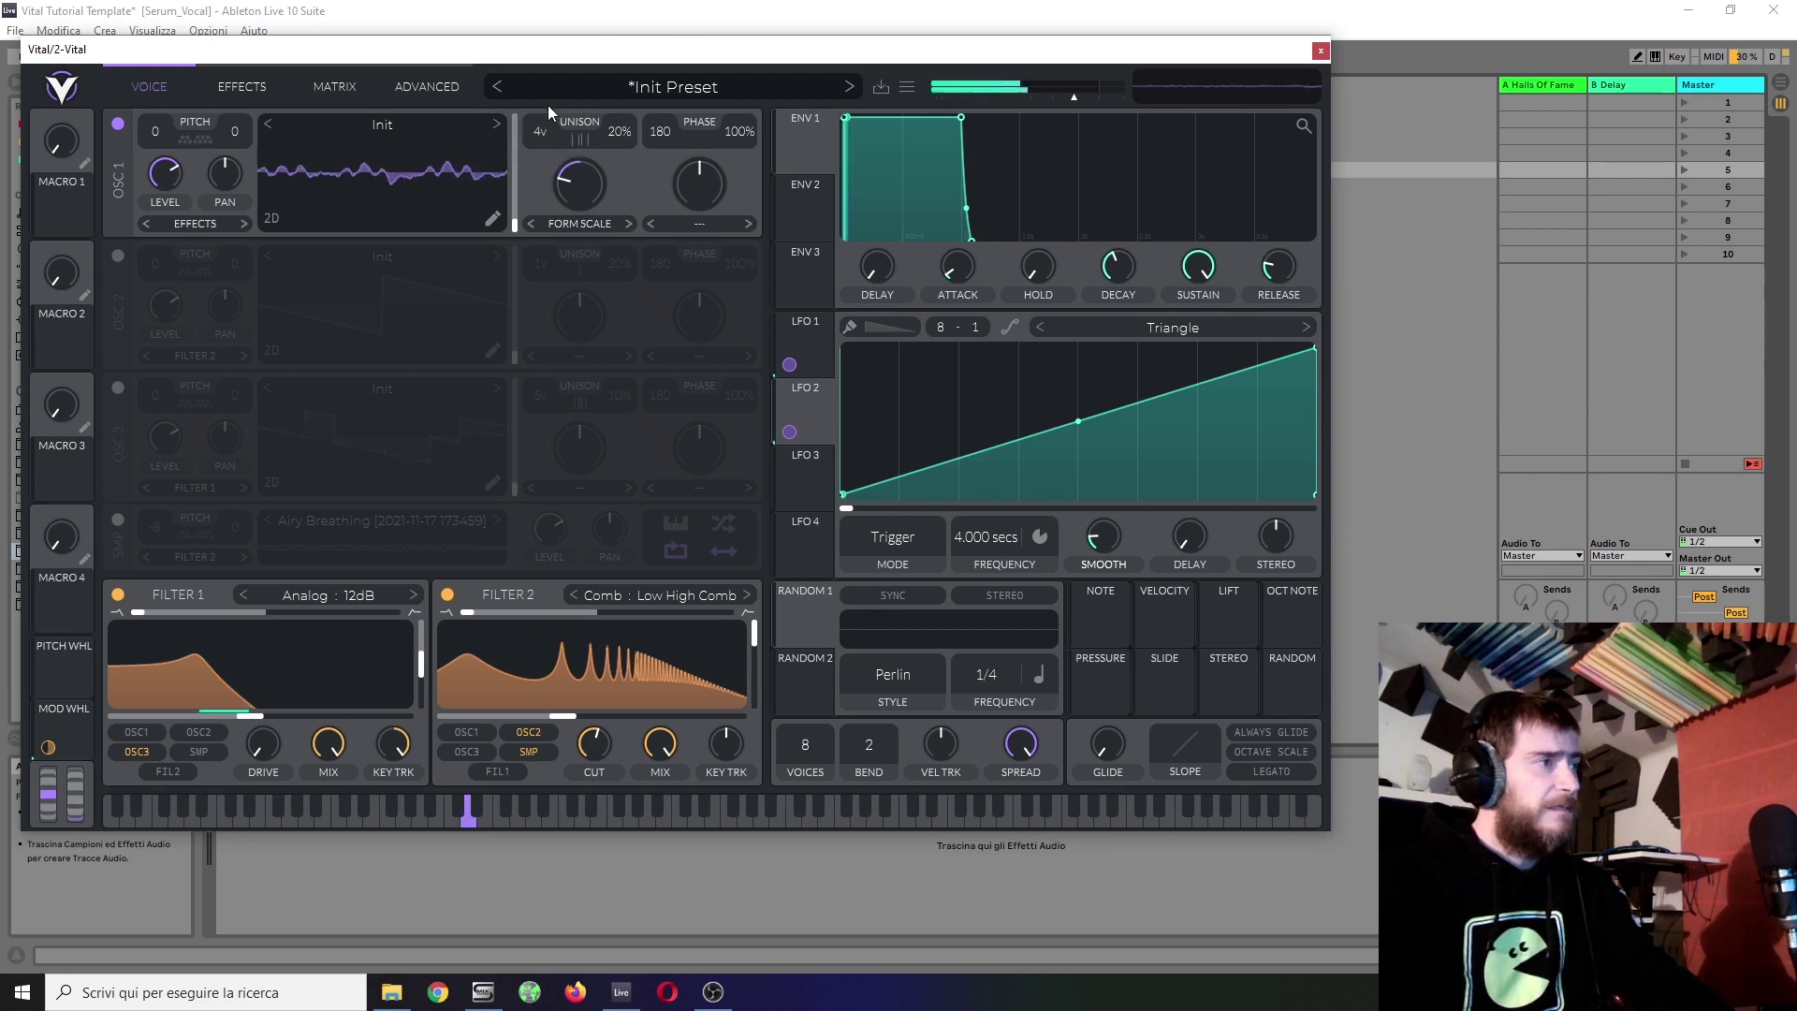
drag(625, 131, 619, 161)
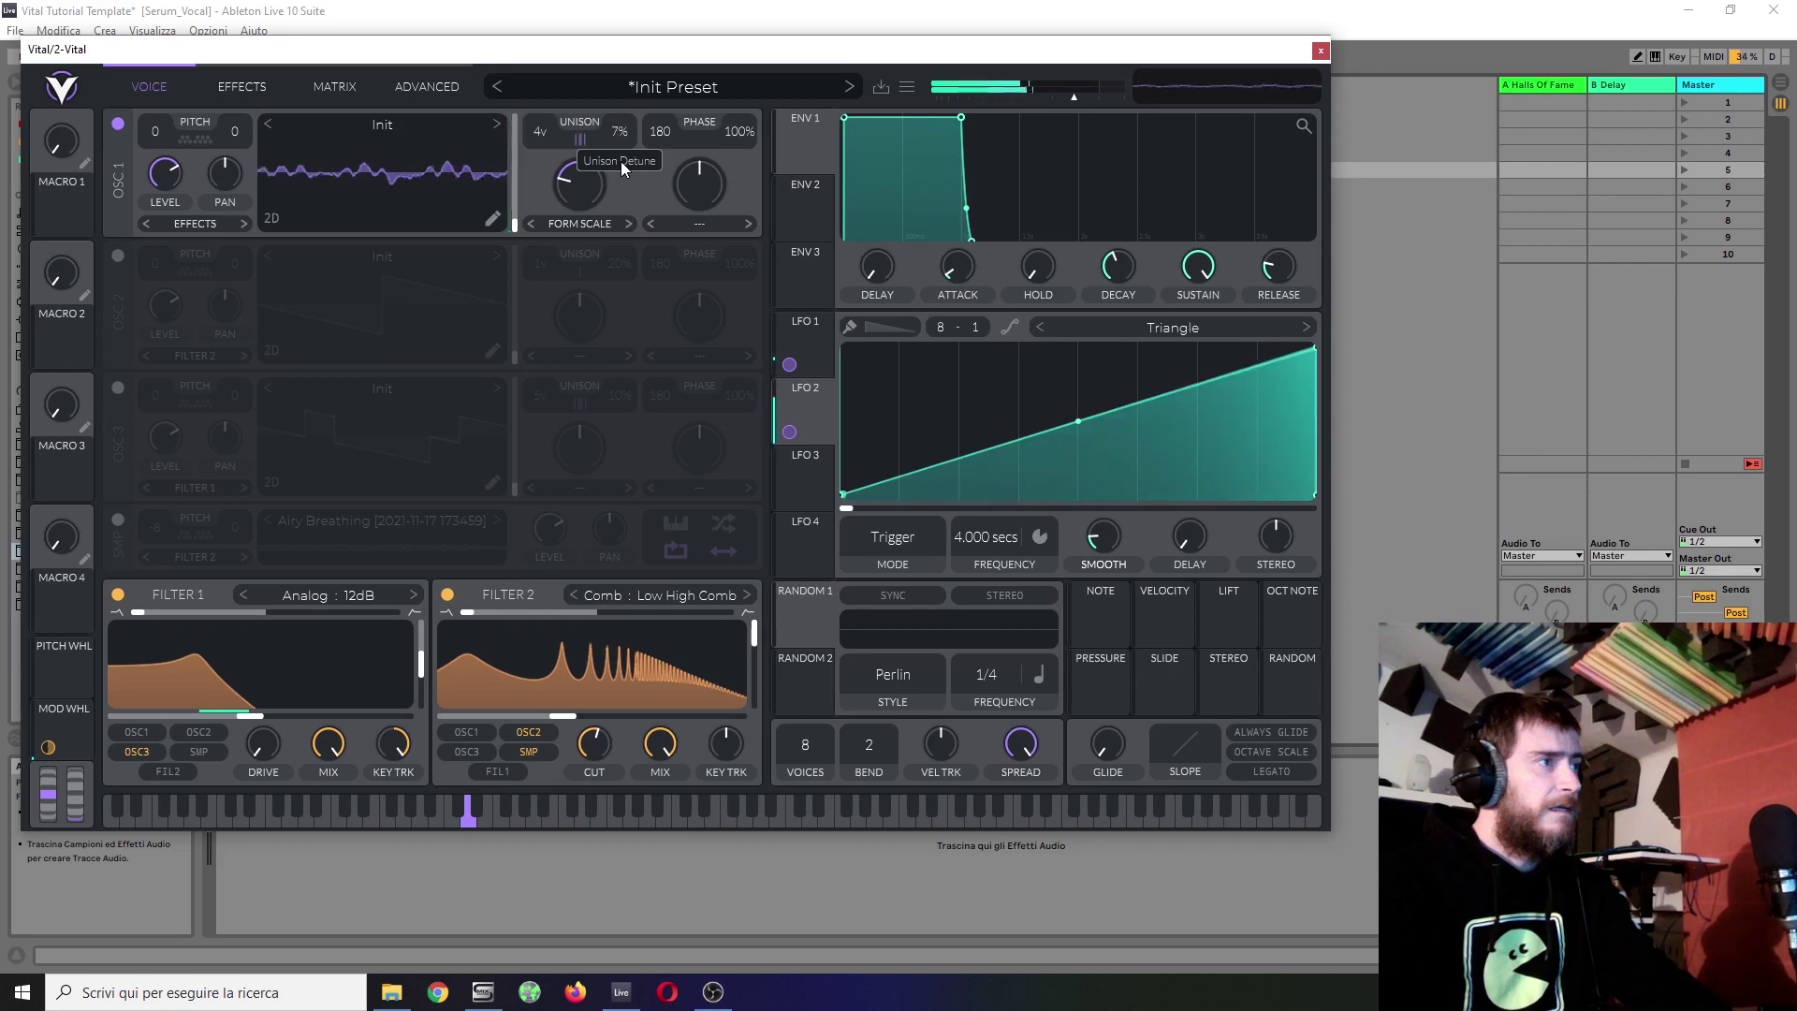
scroll(620, 161, up, 1)
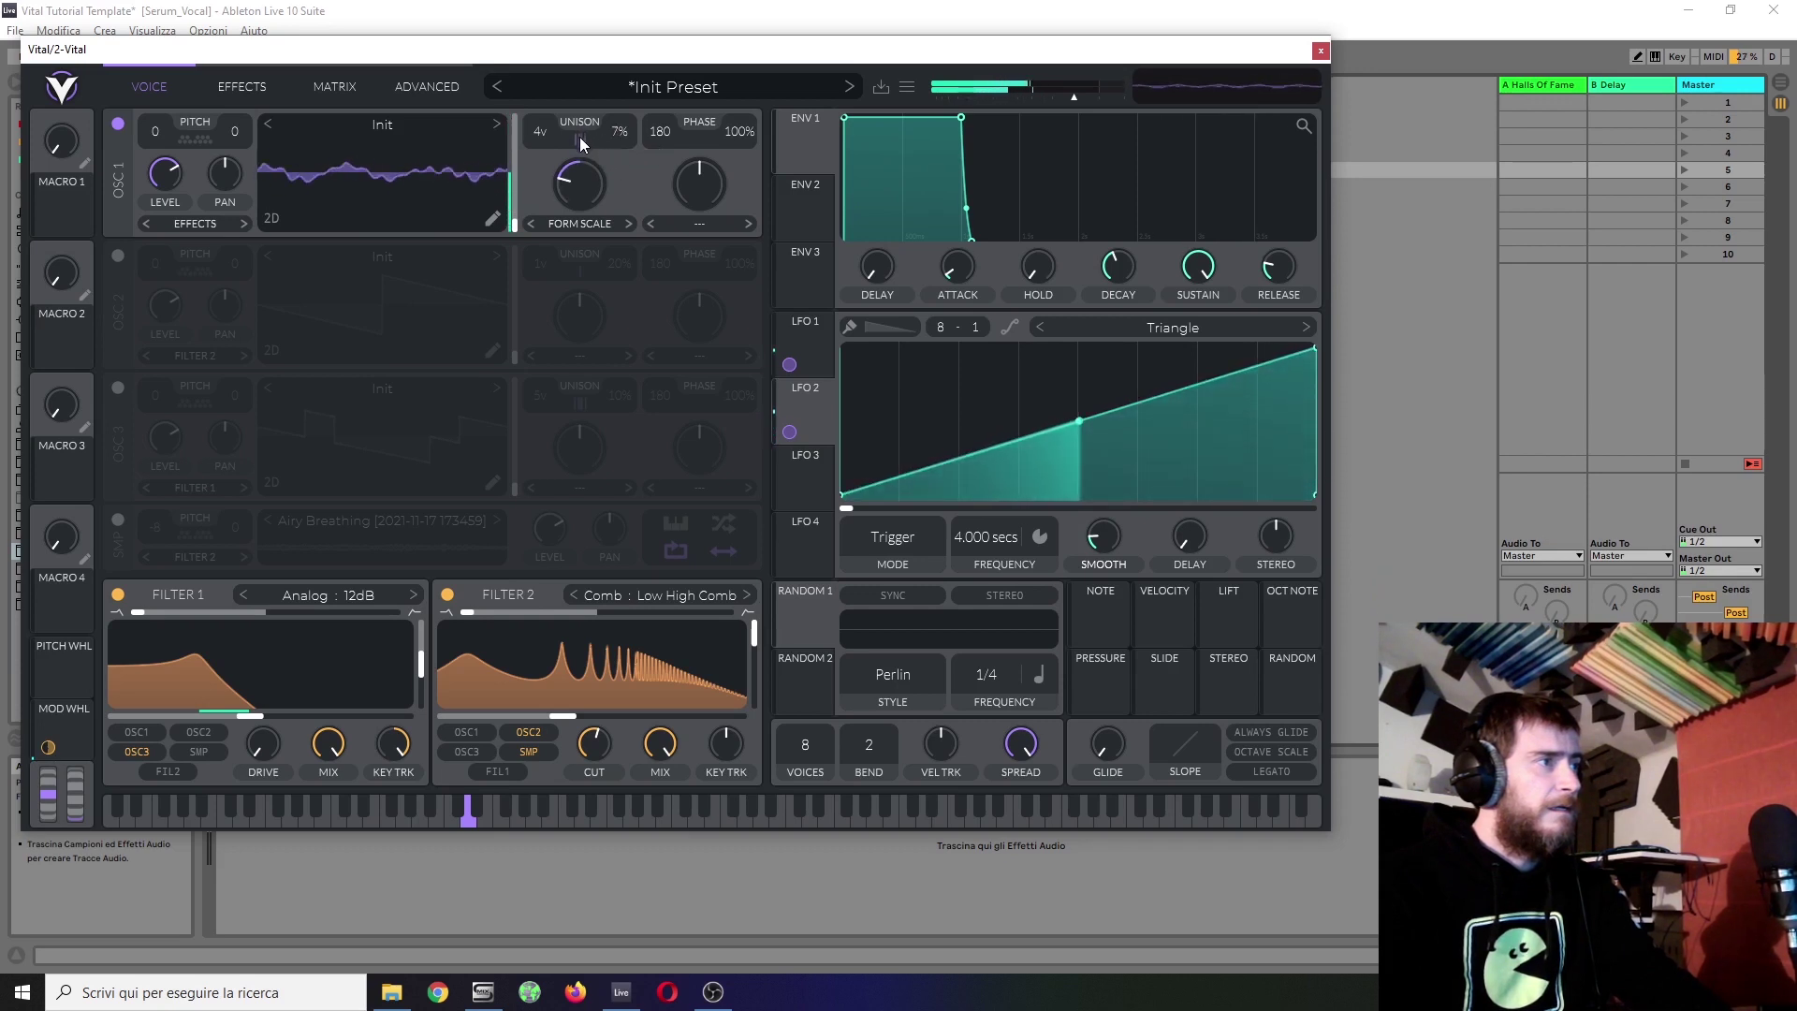
Step: Turn off filter 2 and look over oscillator 1's advanced unison options
click(447, 596)
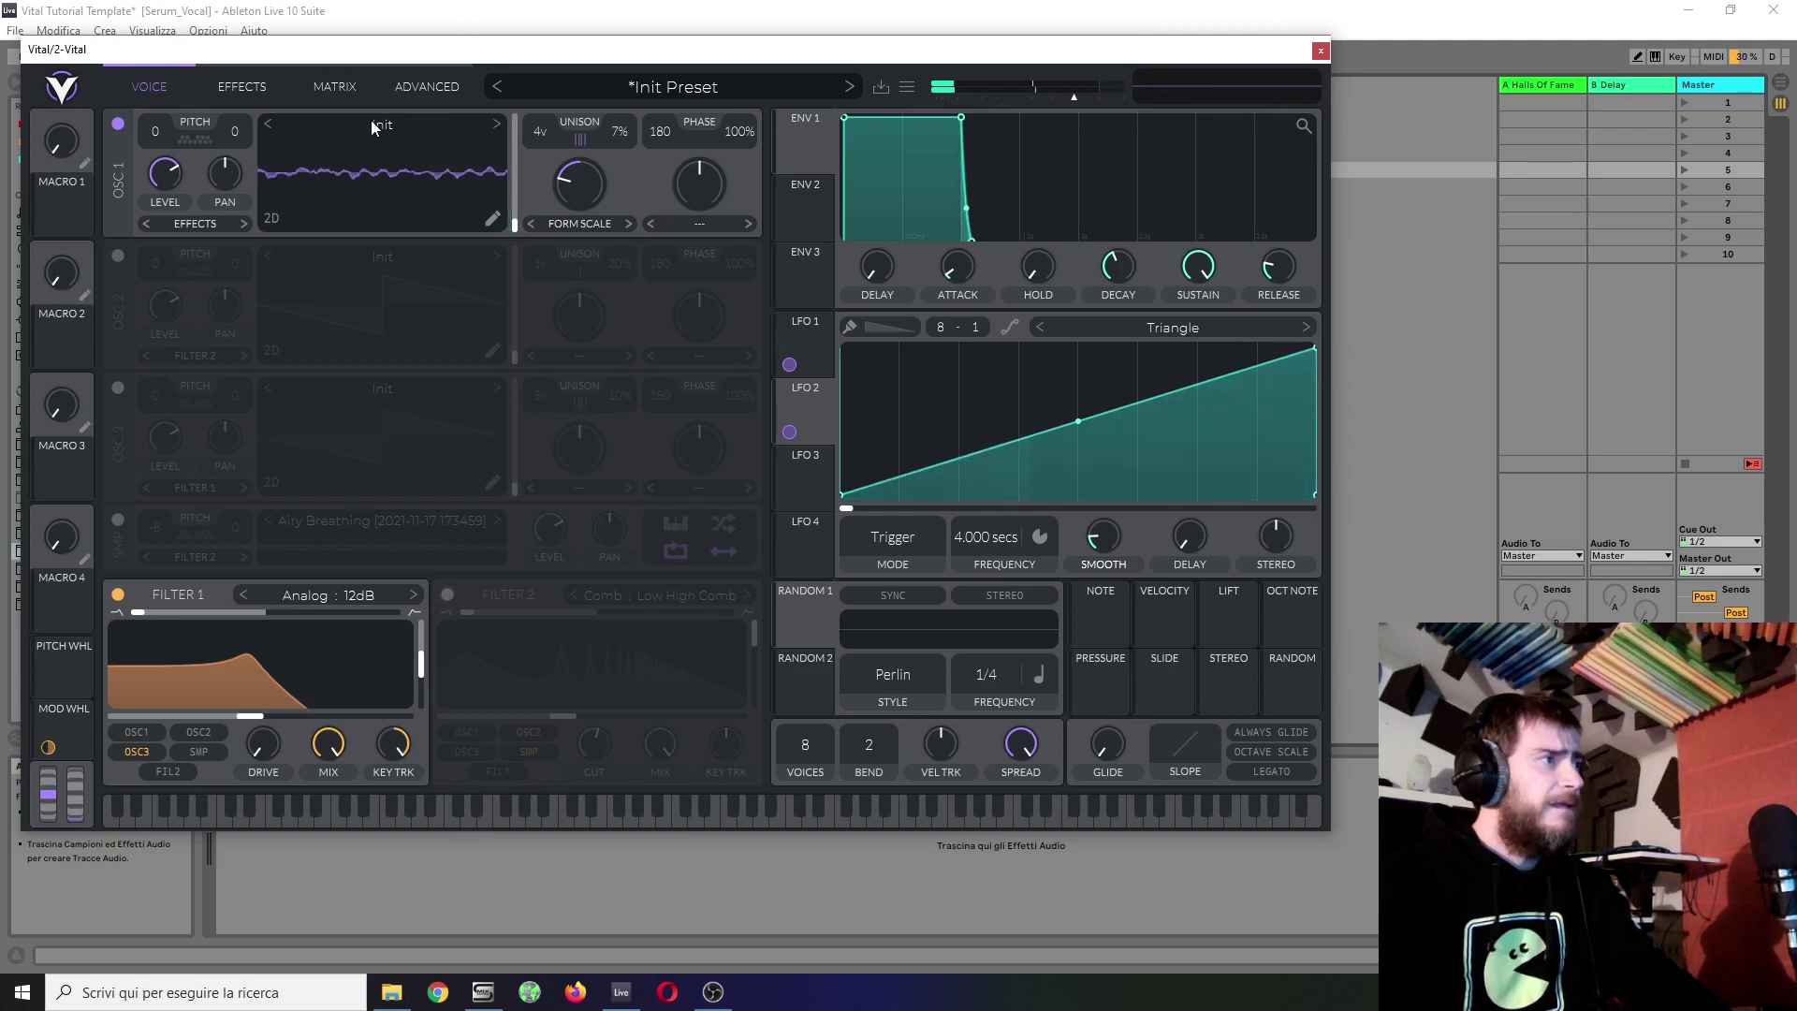
click(425, 87)
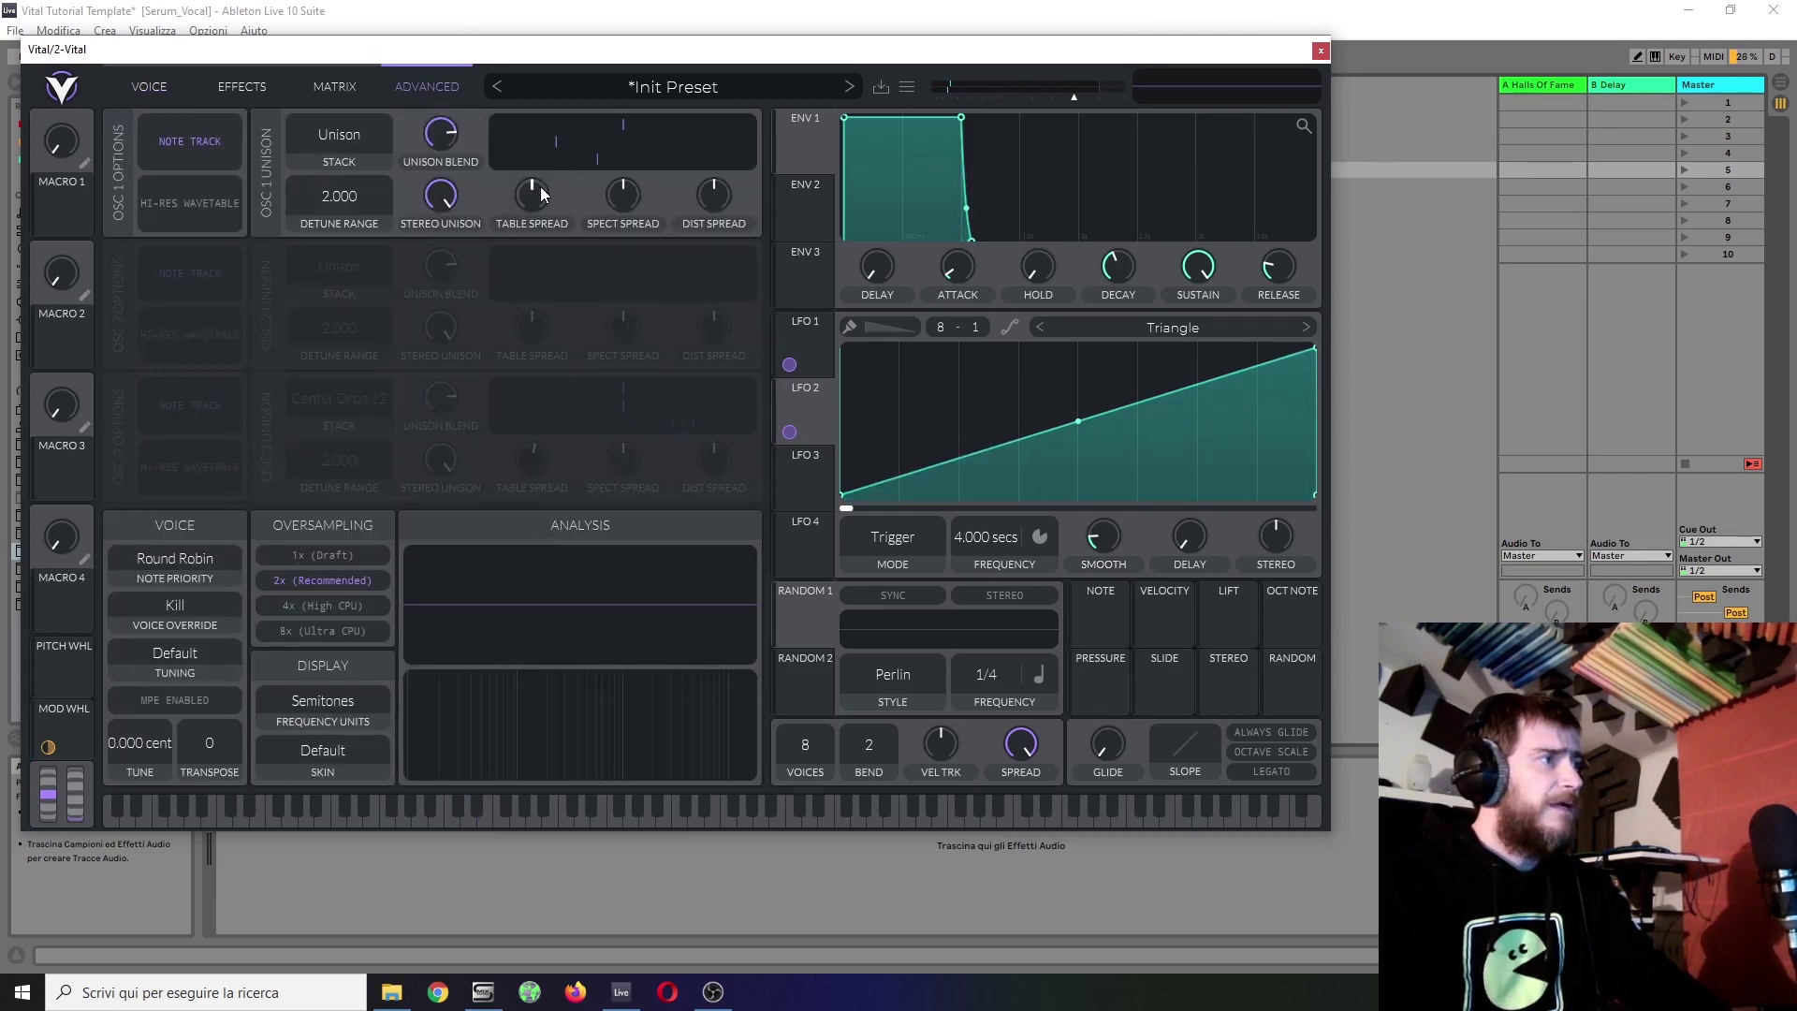
click(150, 91)
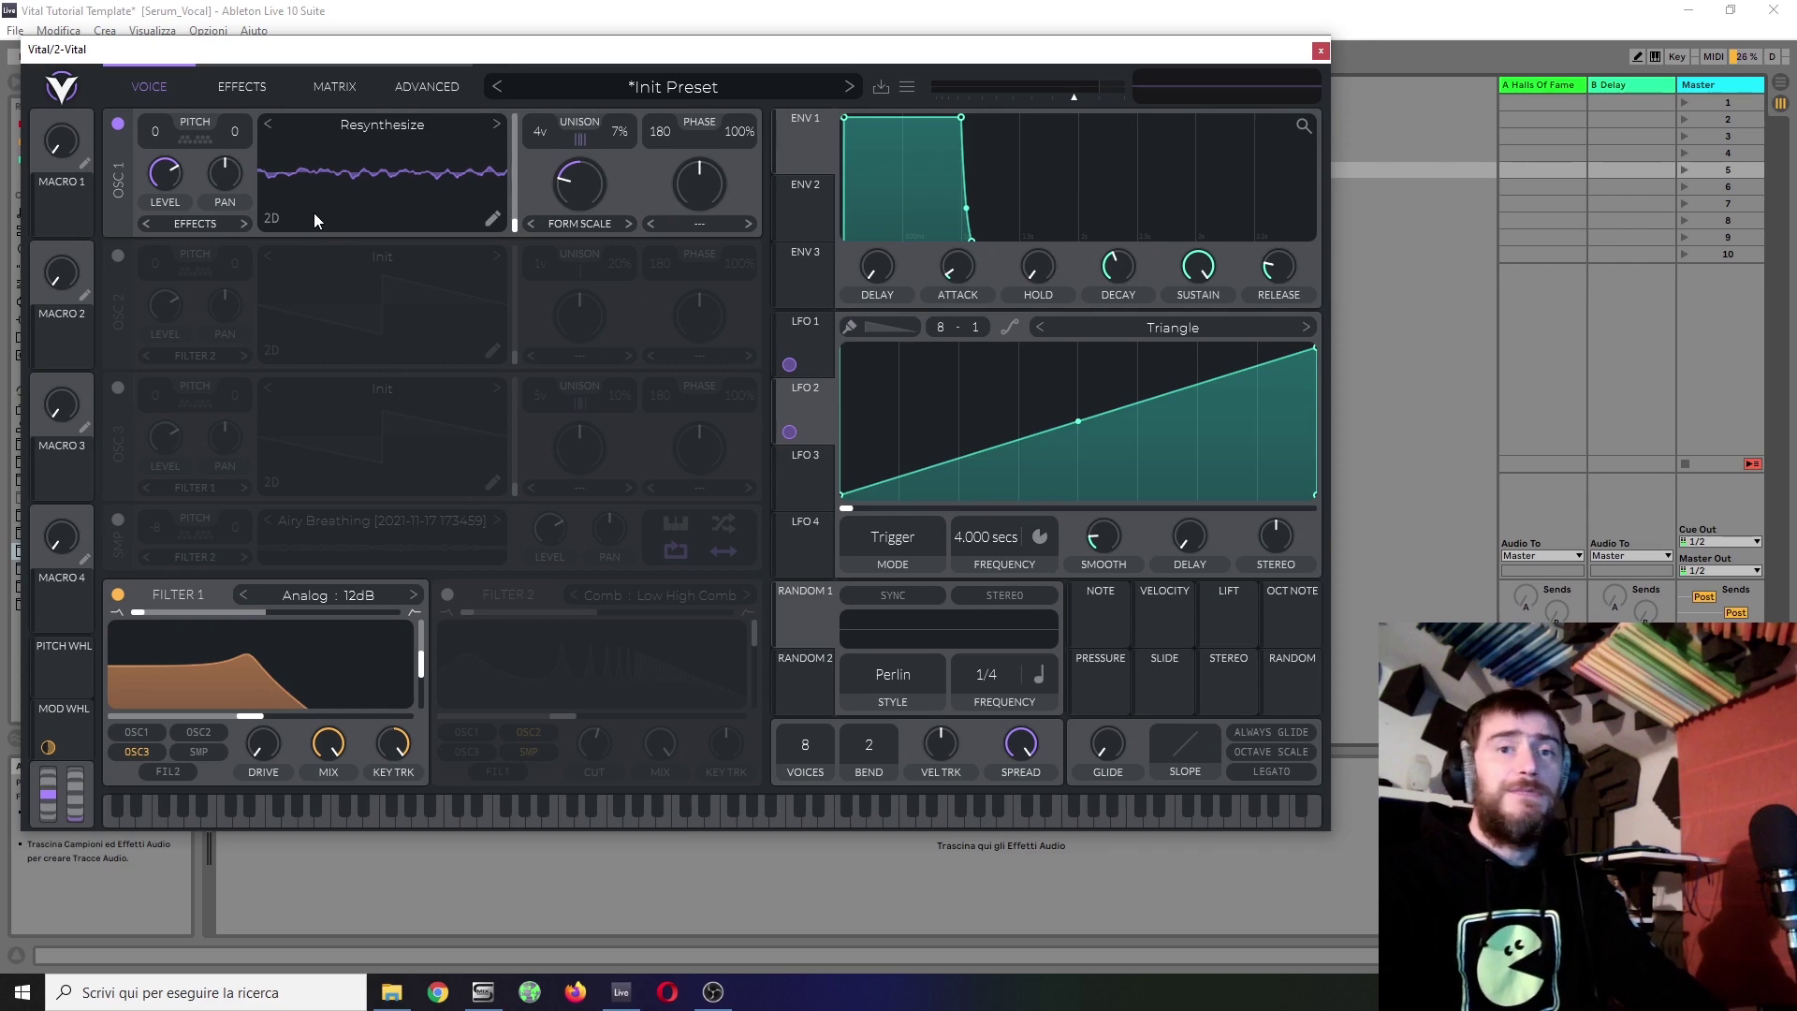
Step: Turn off oscillator 1 and turn on oscillator 2
click(116, 122)
click(118, 256)
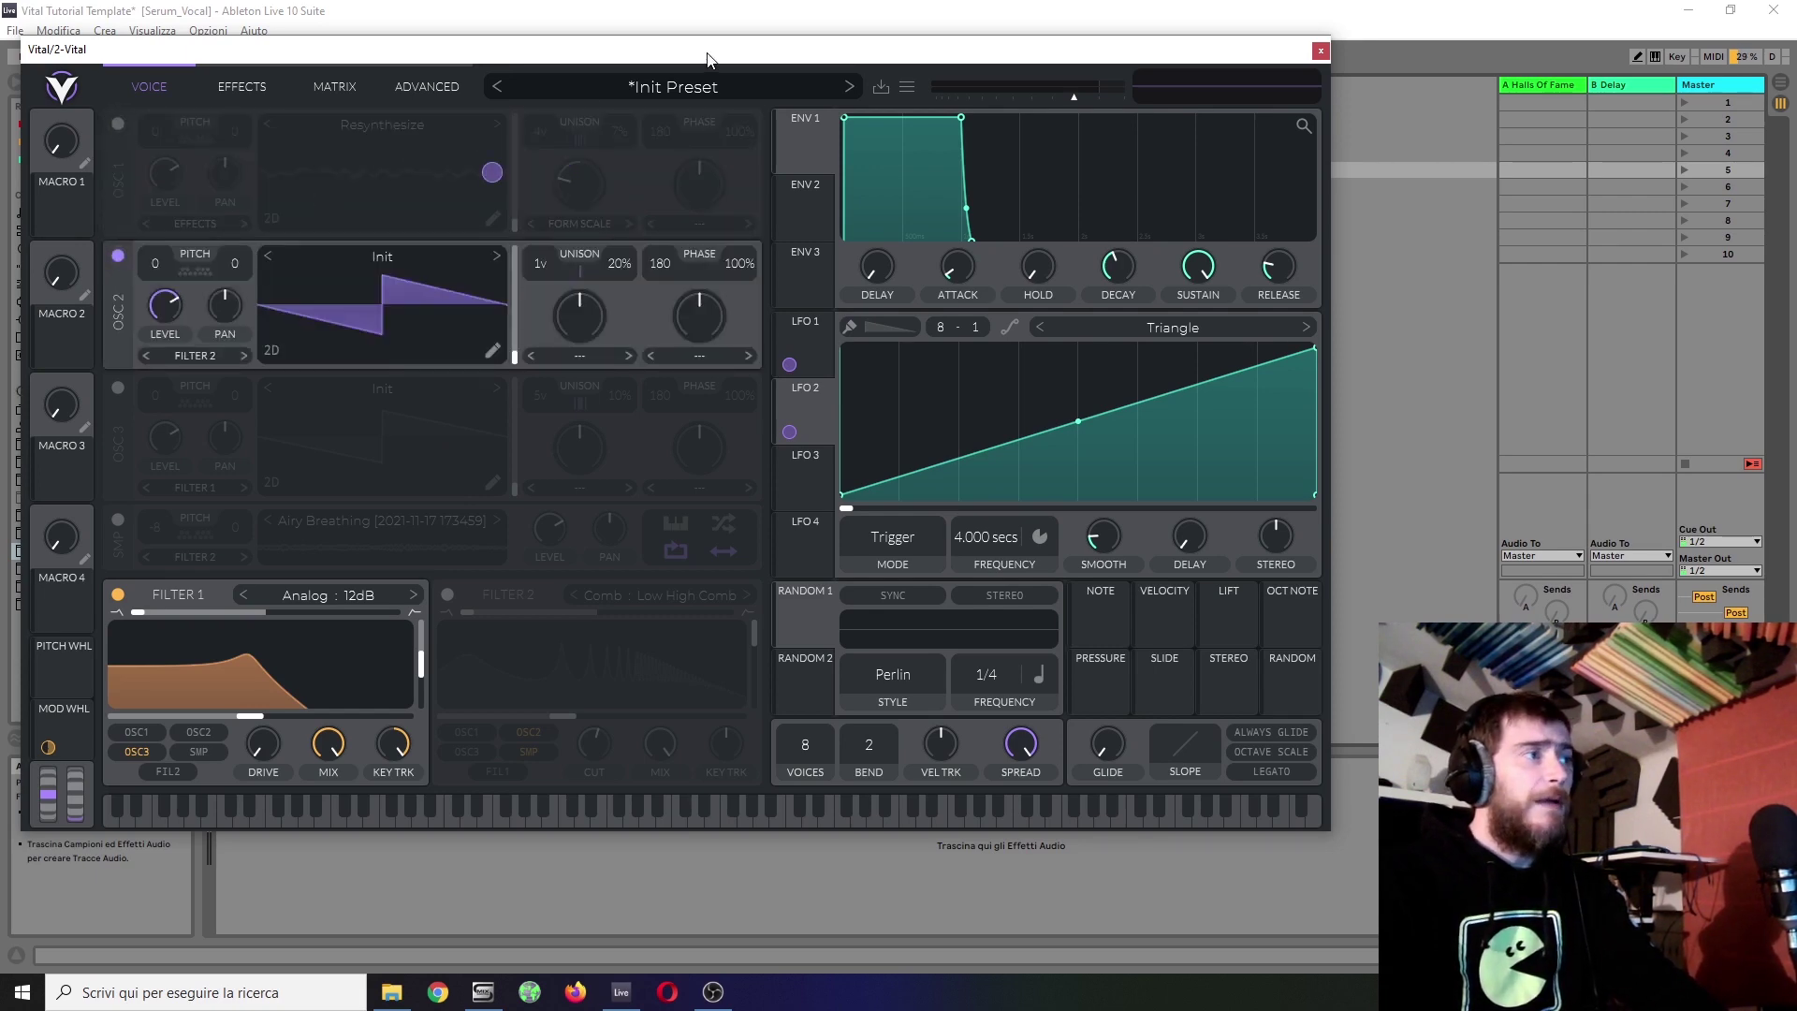
Step: Audition the Counter Slide clip in Ableton Live and load it into Vital as oscillator 2's wavetable
drag(706, 54, 683, 269)
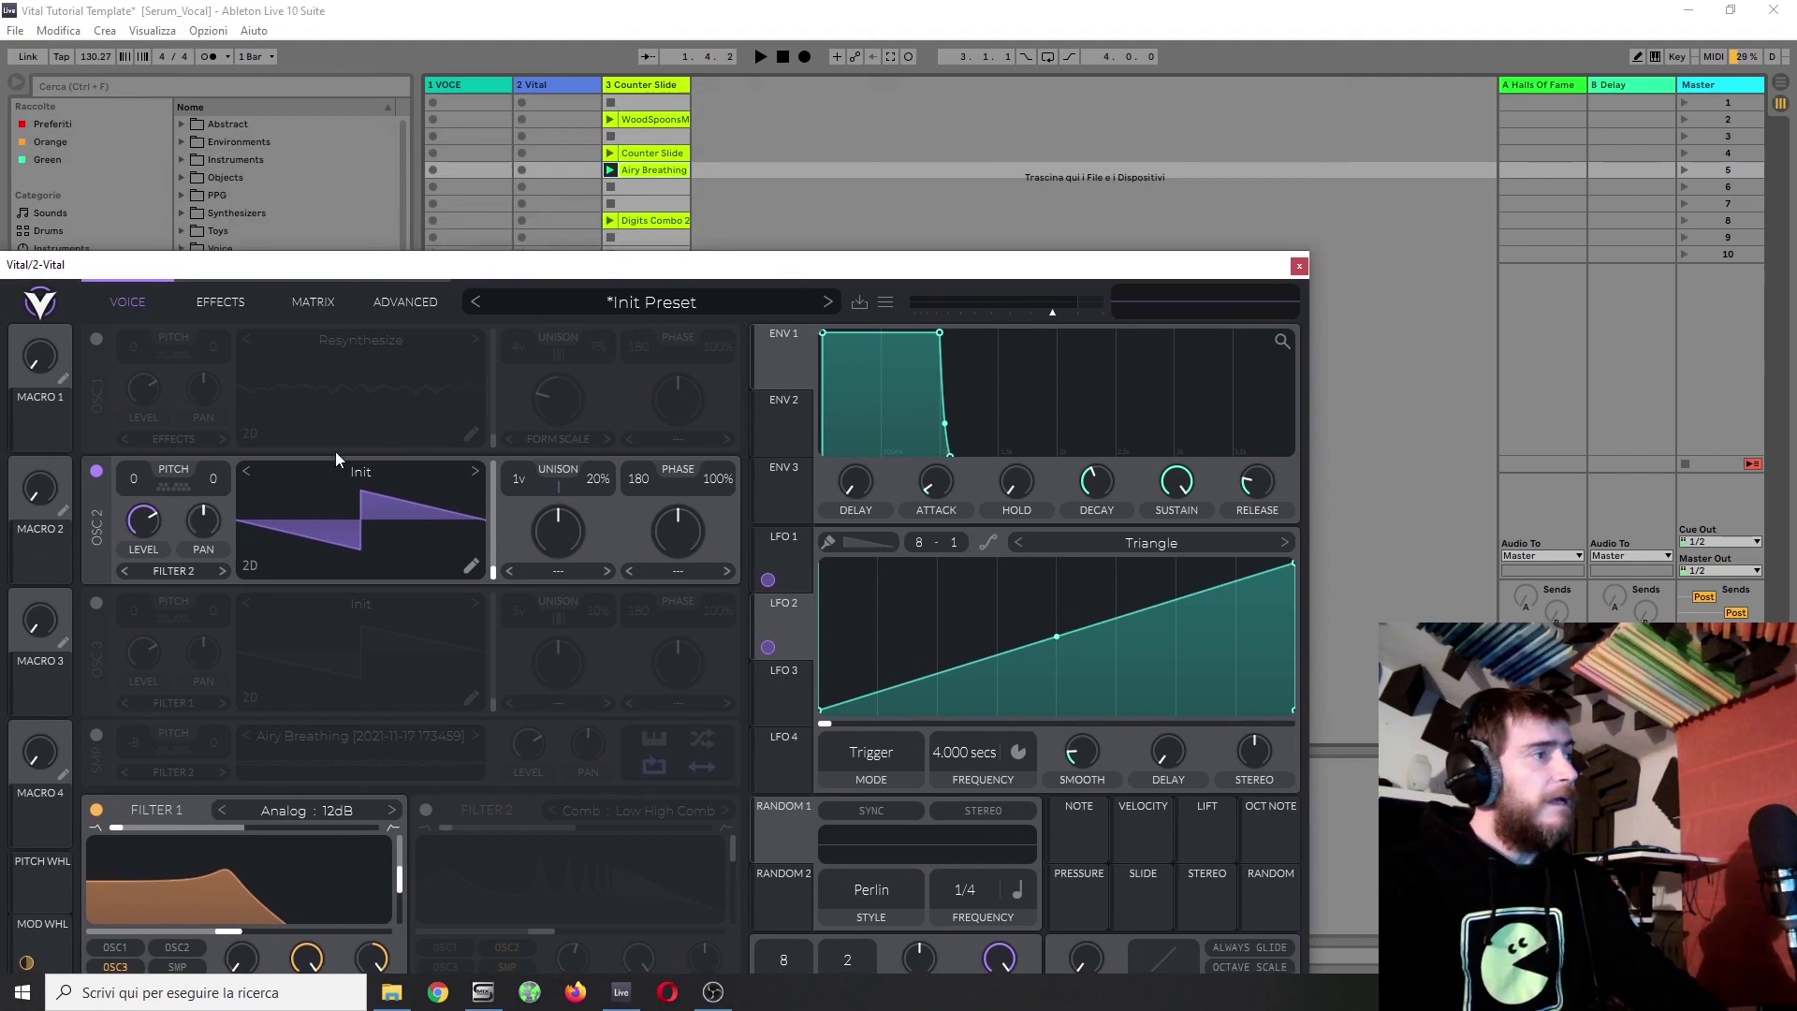
click(599, 150)
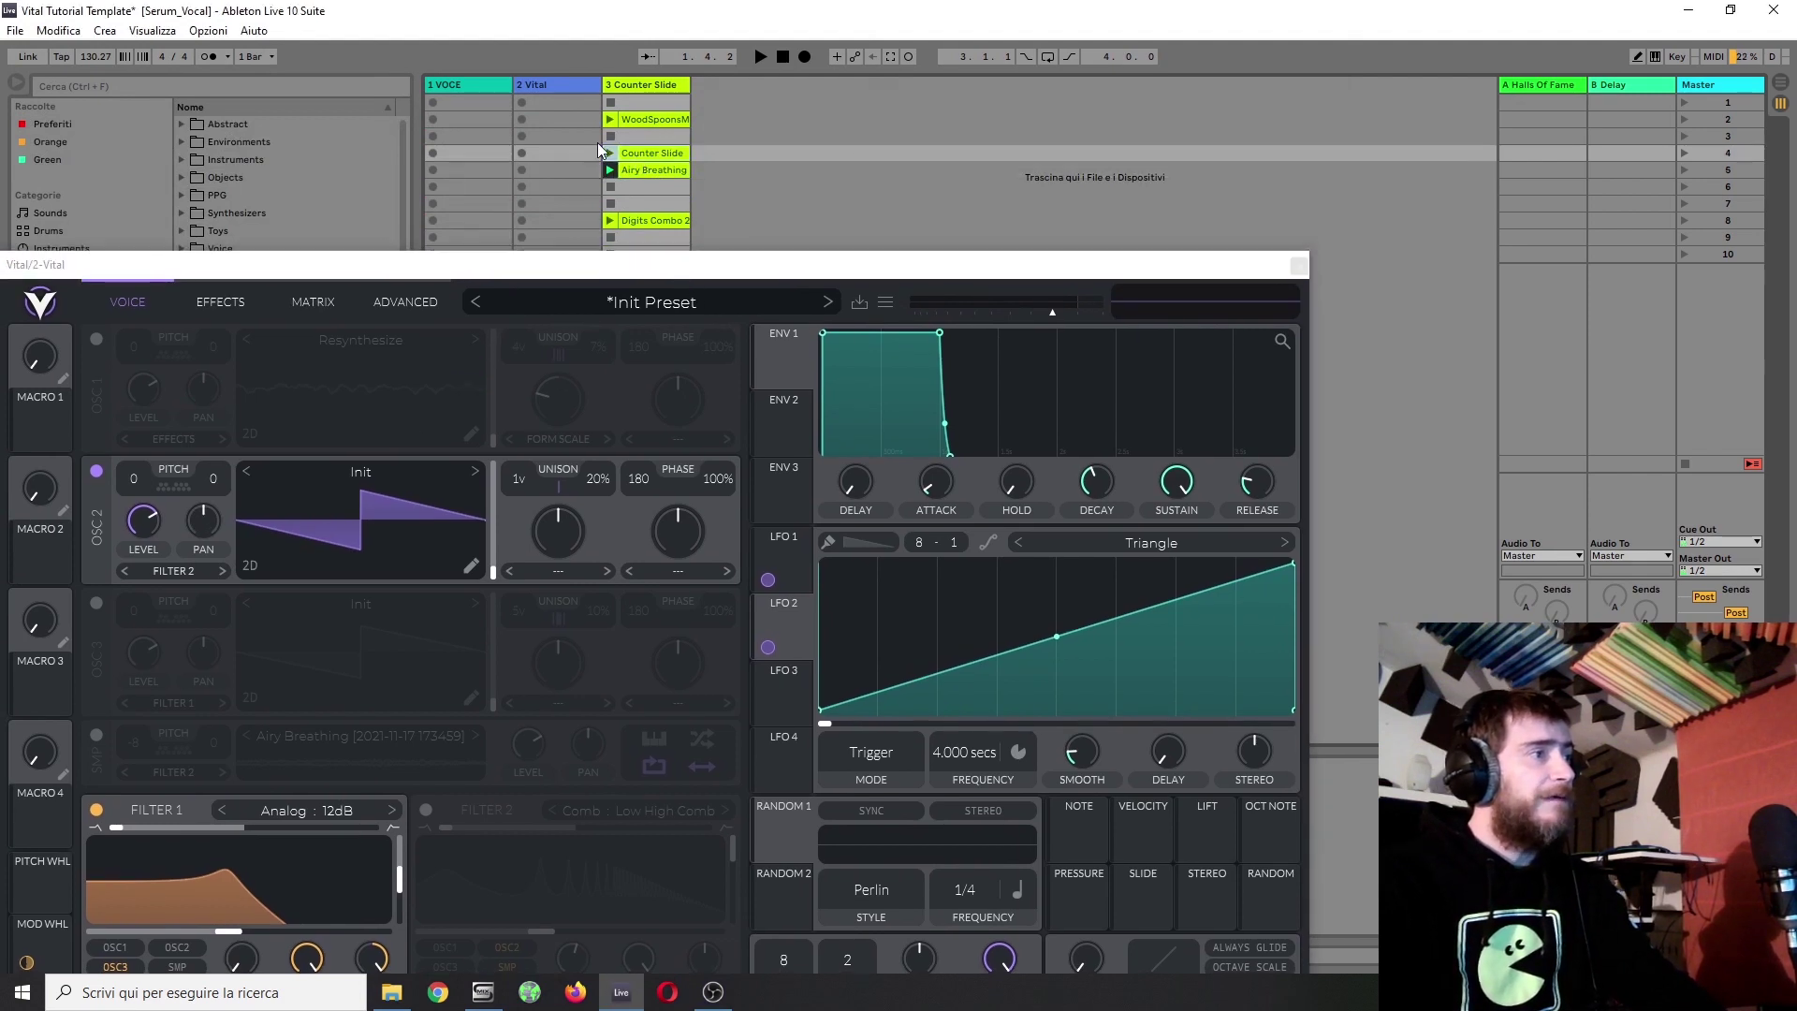
click(610, 153)
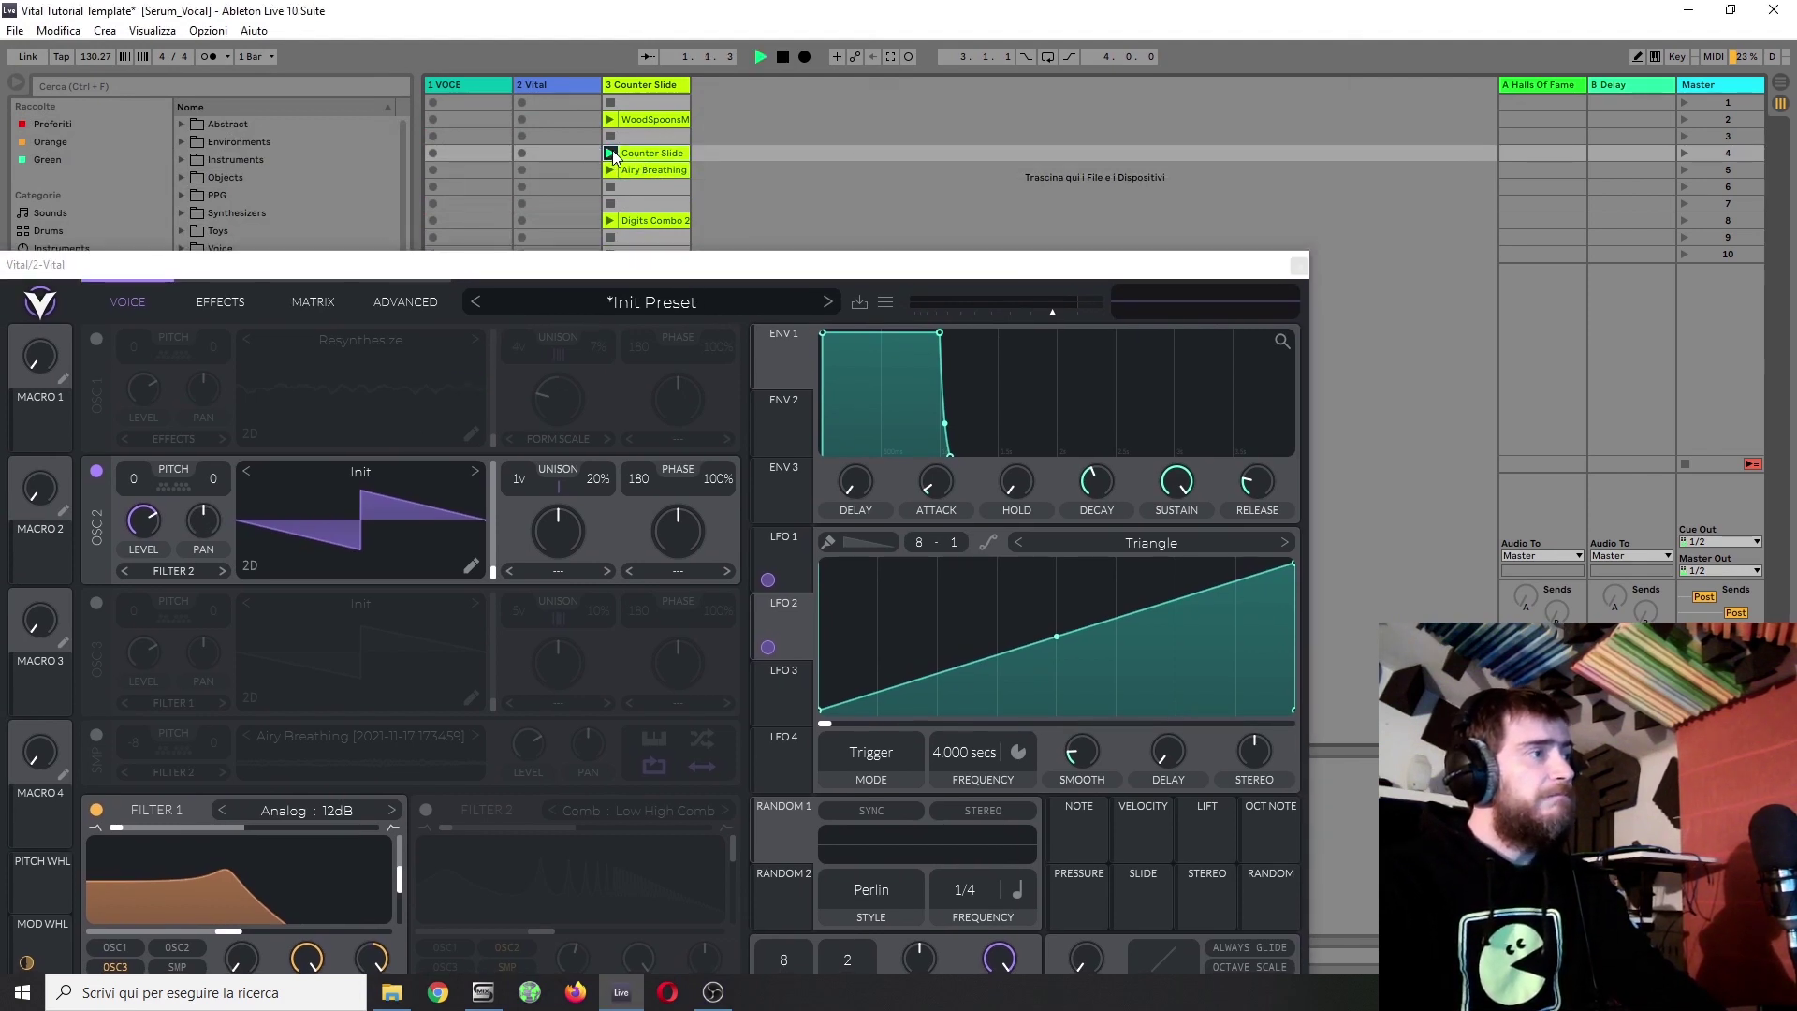
click(780, 58)
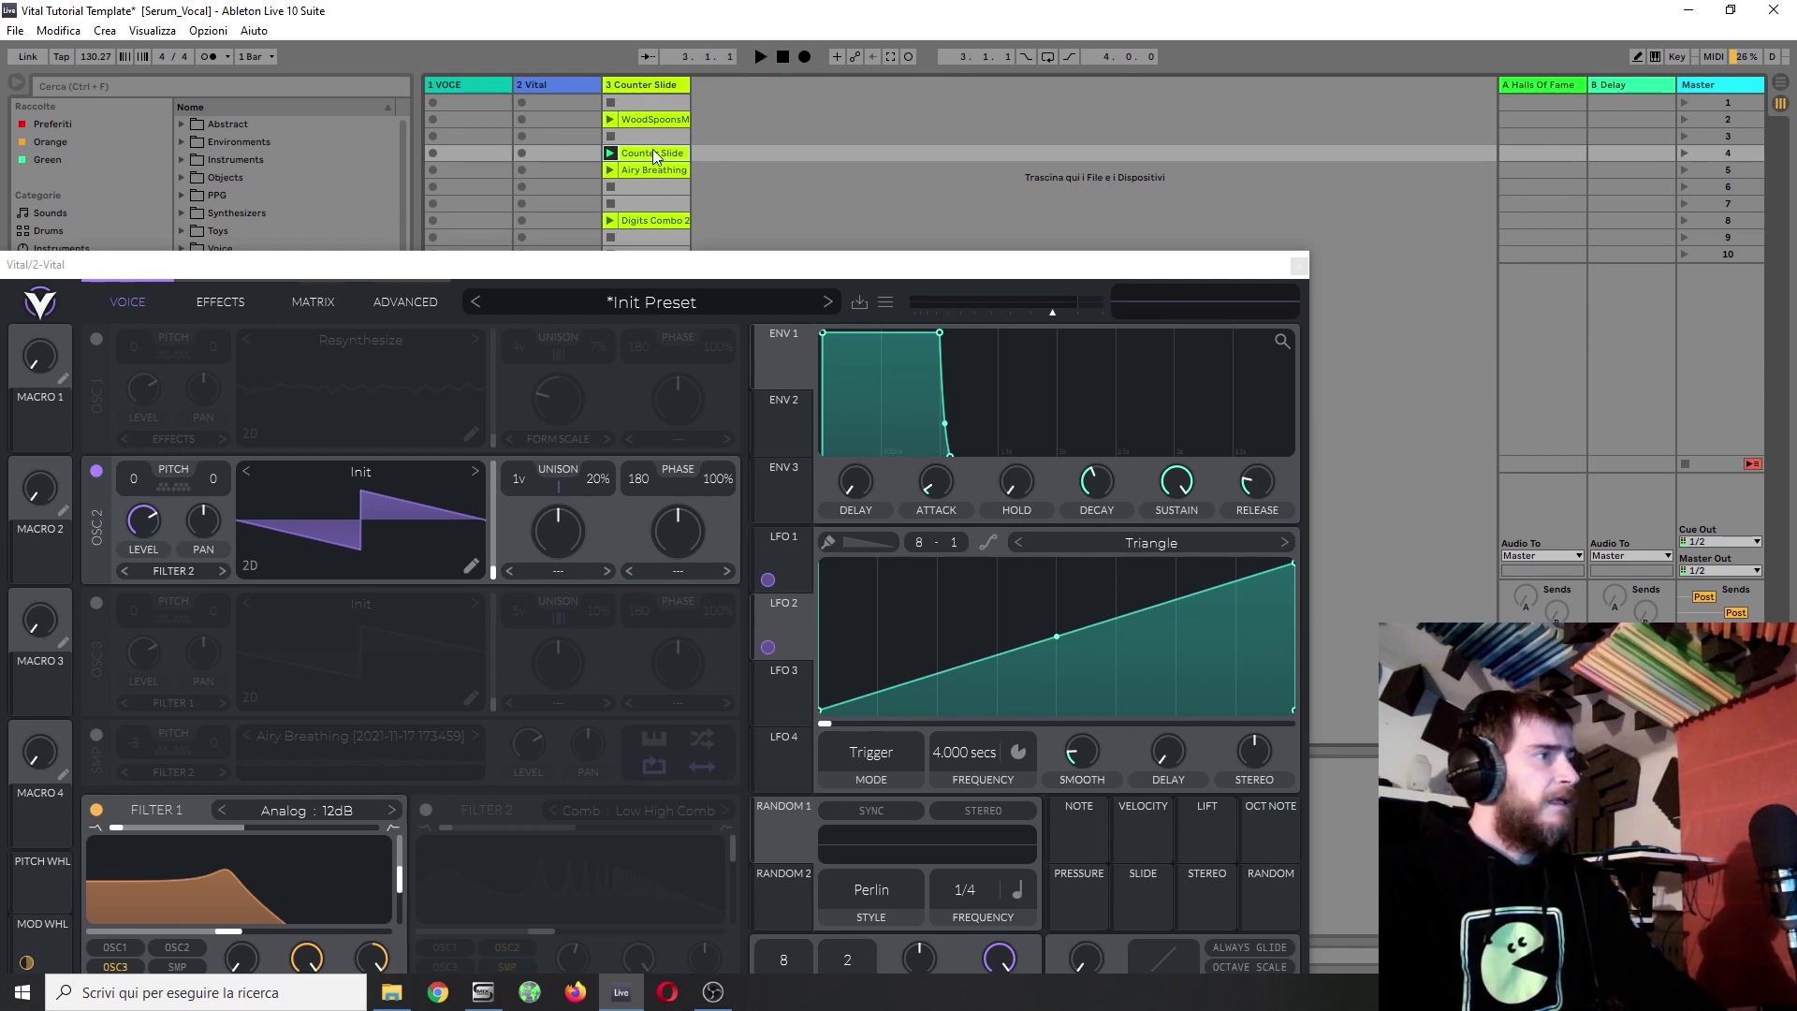
drag(654, 156, 351, 554)
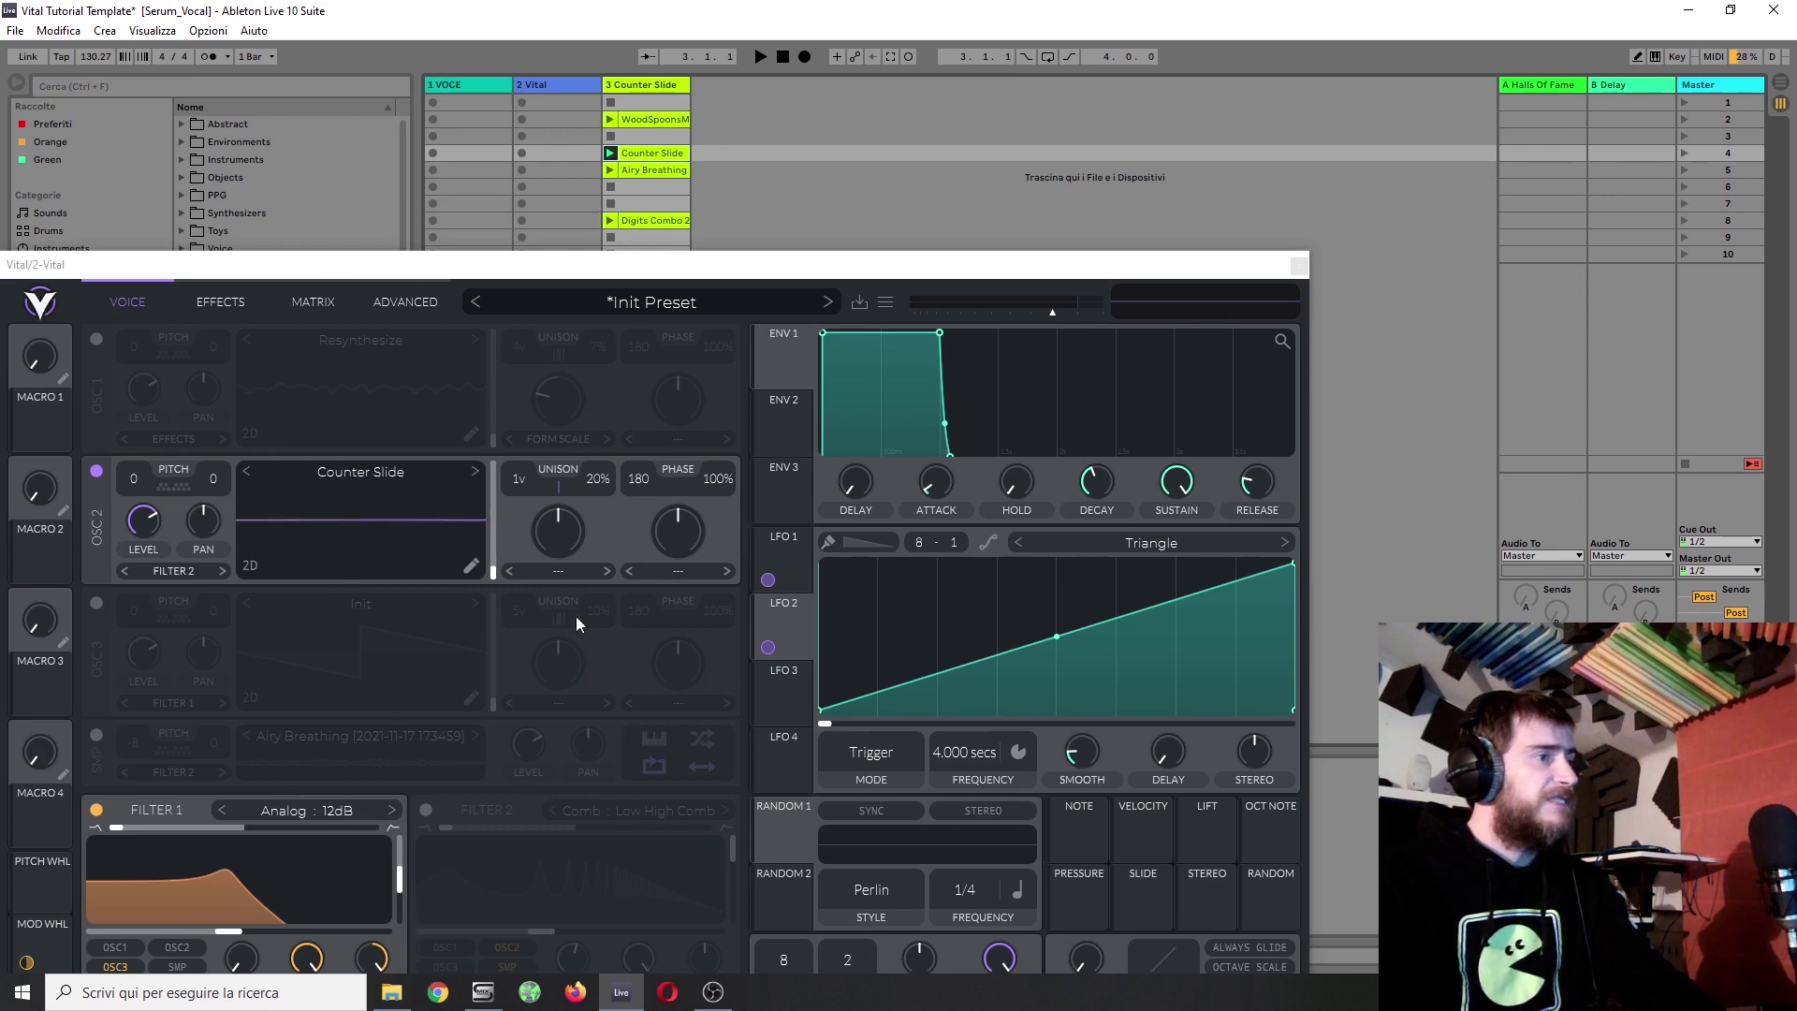
Step: In oscillator 2's wavetable editor, set the audio file source's first keyframe position to about 21885 and its last to about 27830
click(469, 565)
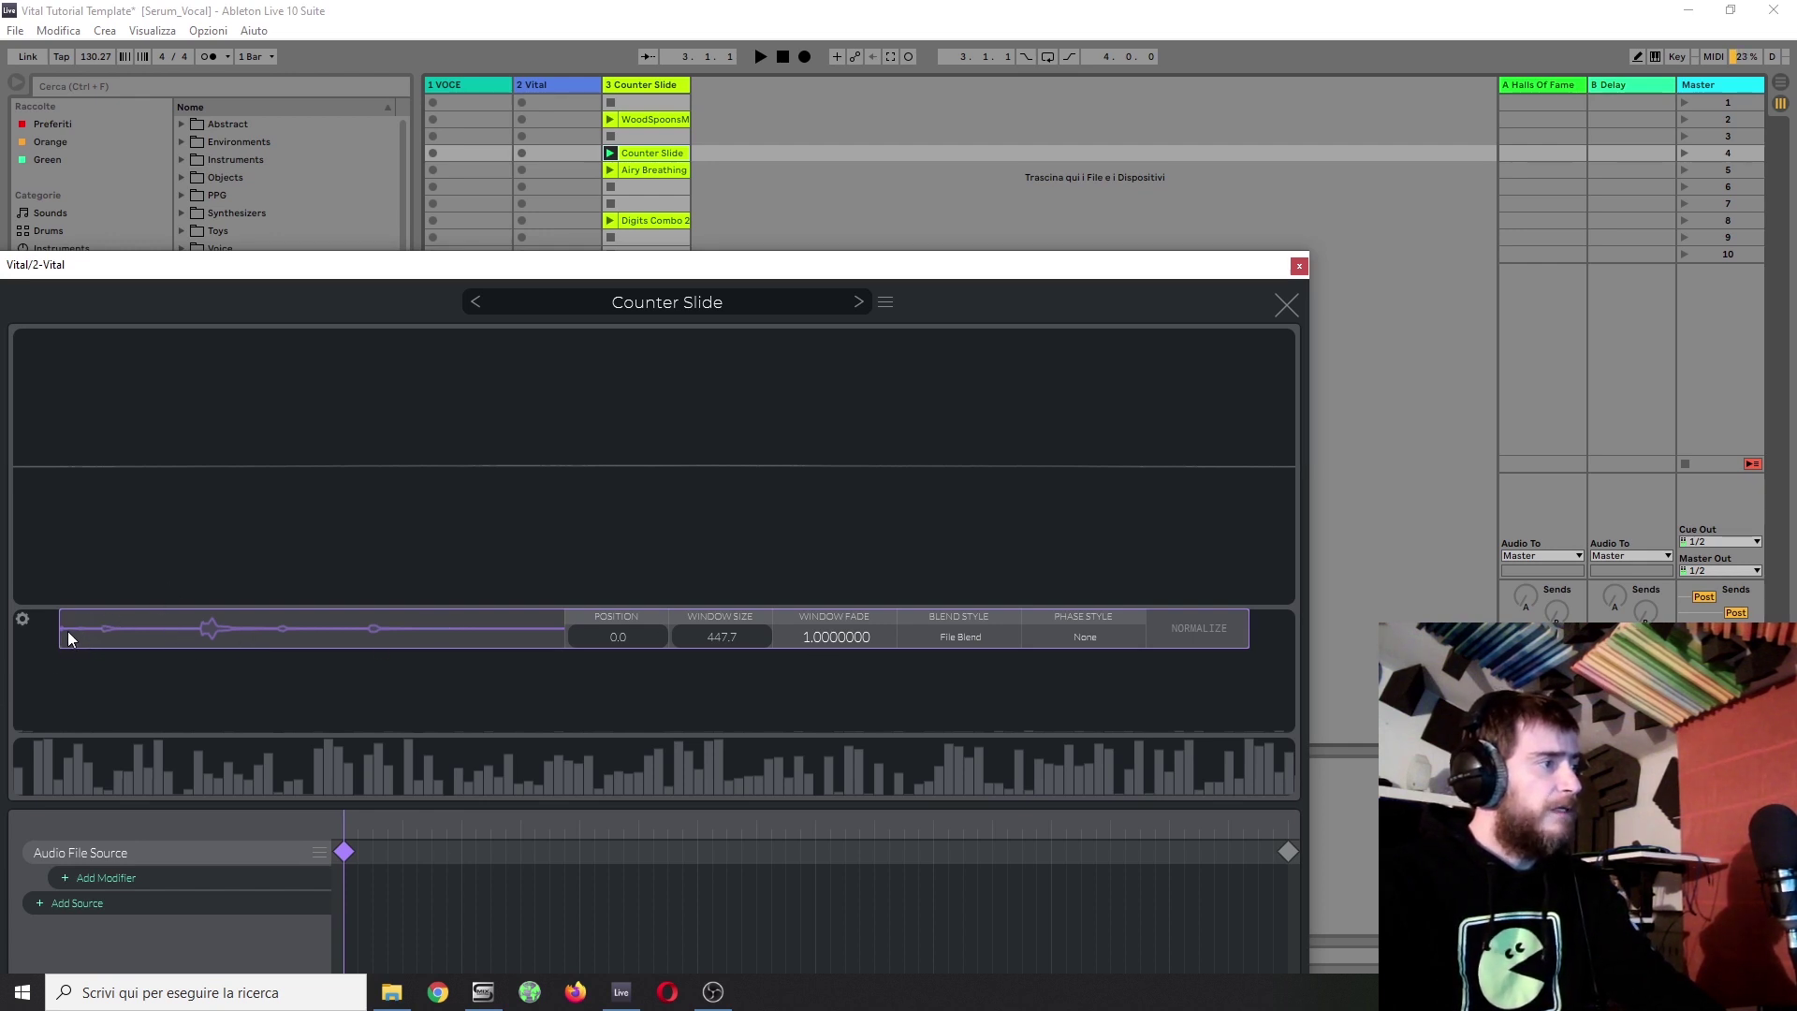
drag(68, 631, 204, 638)
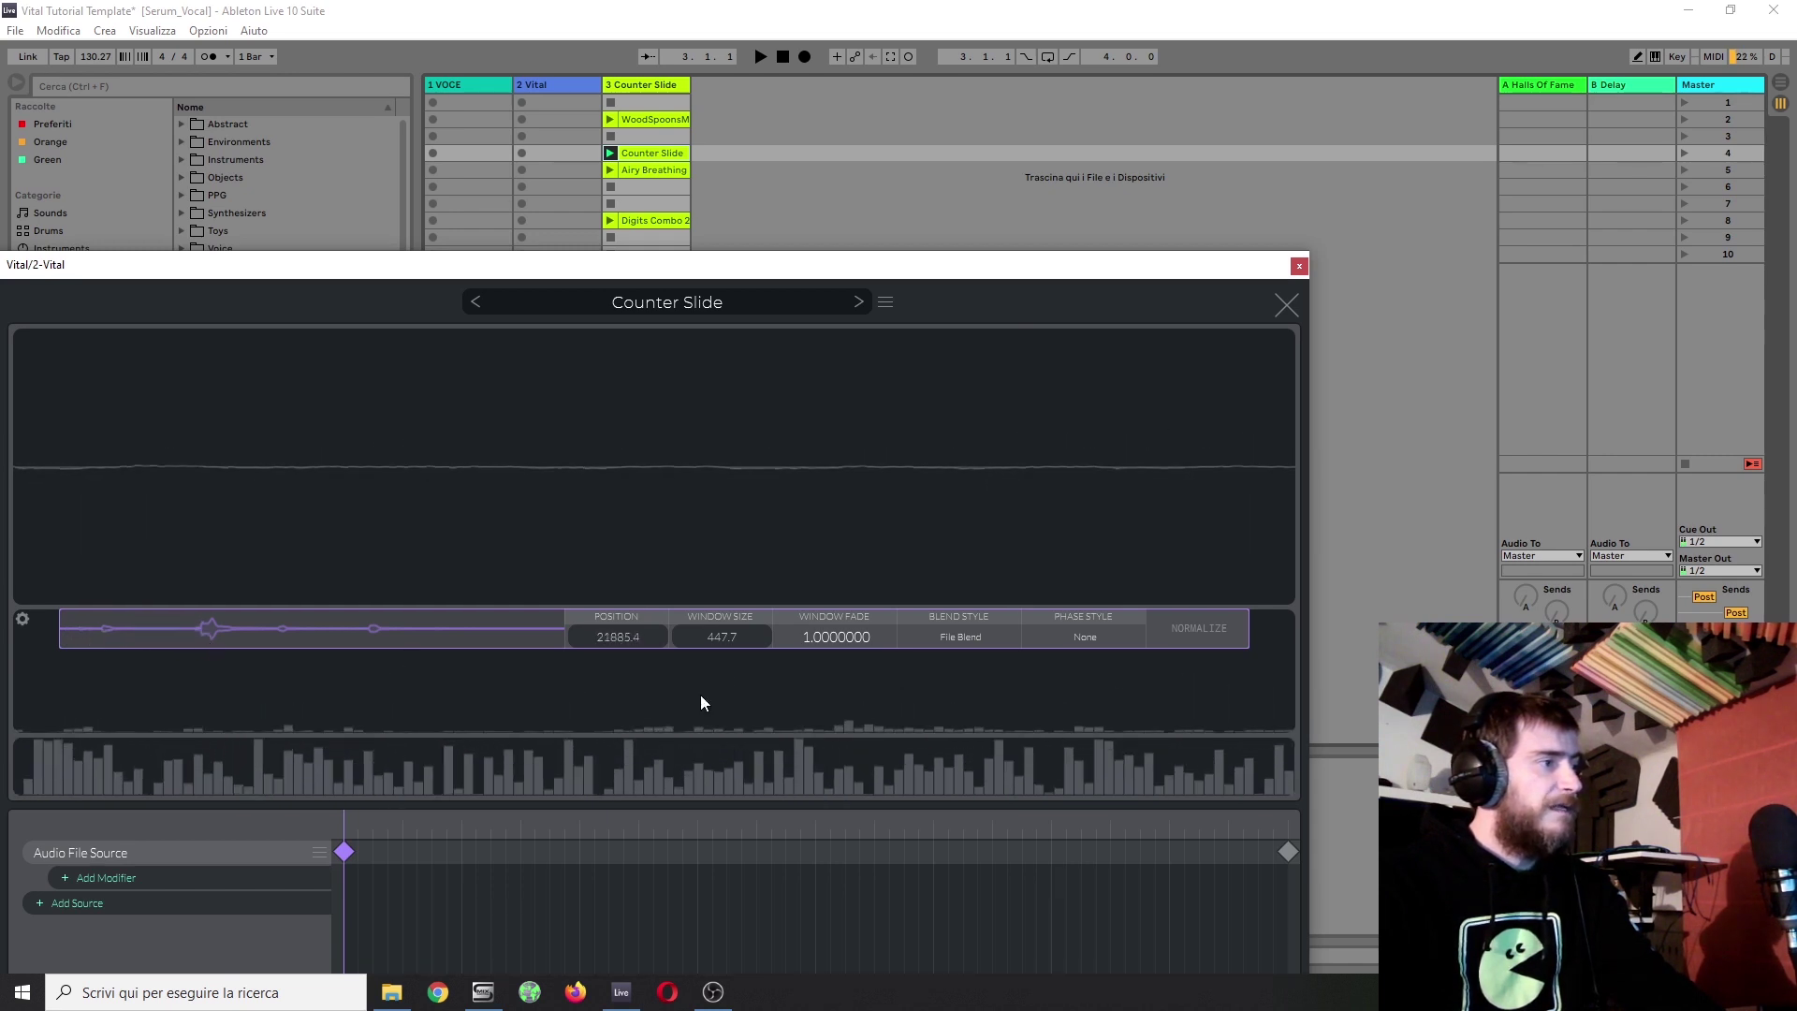
click(1287, 850)
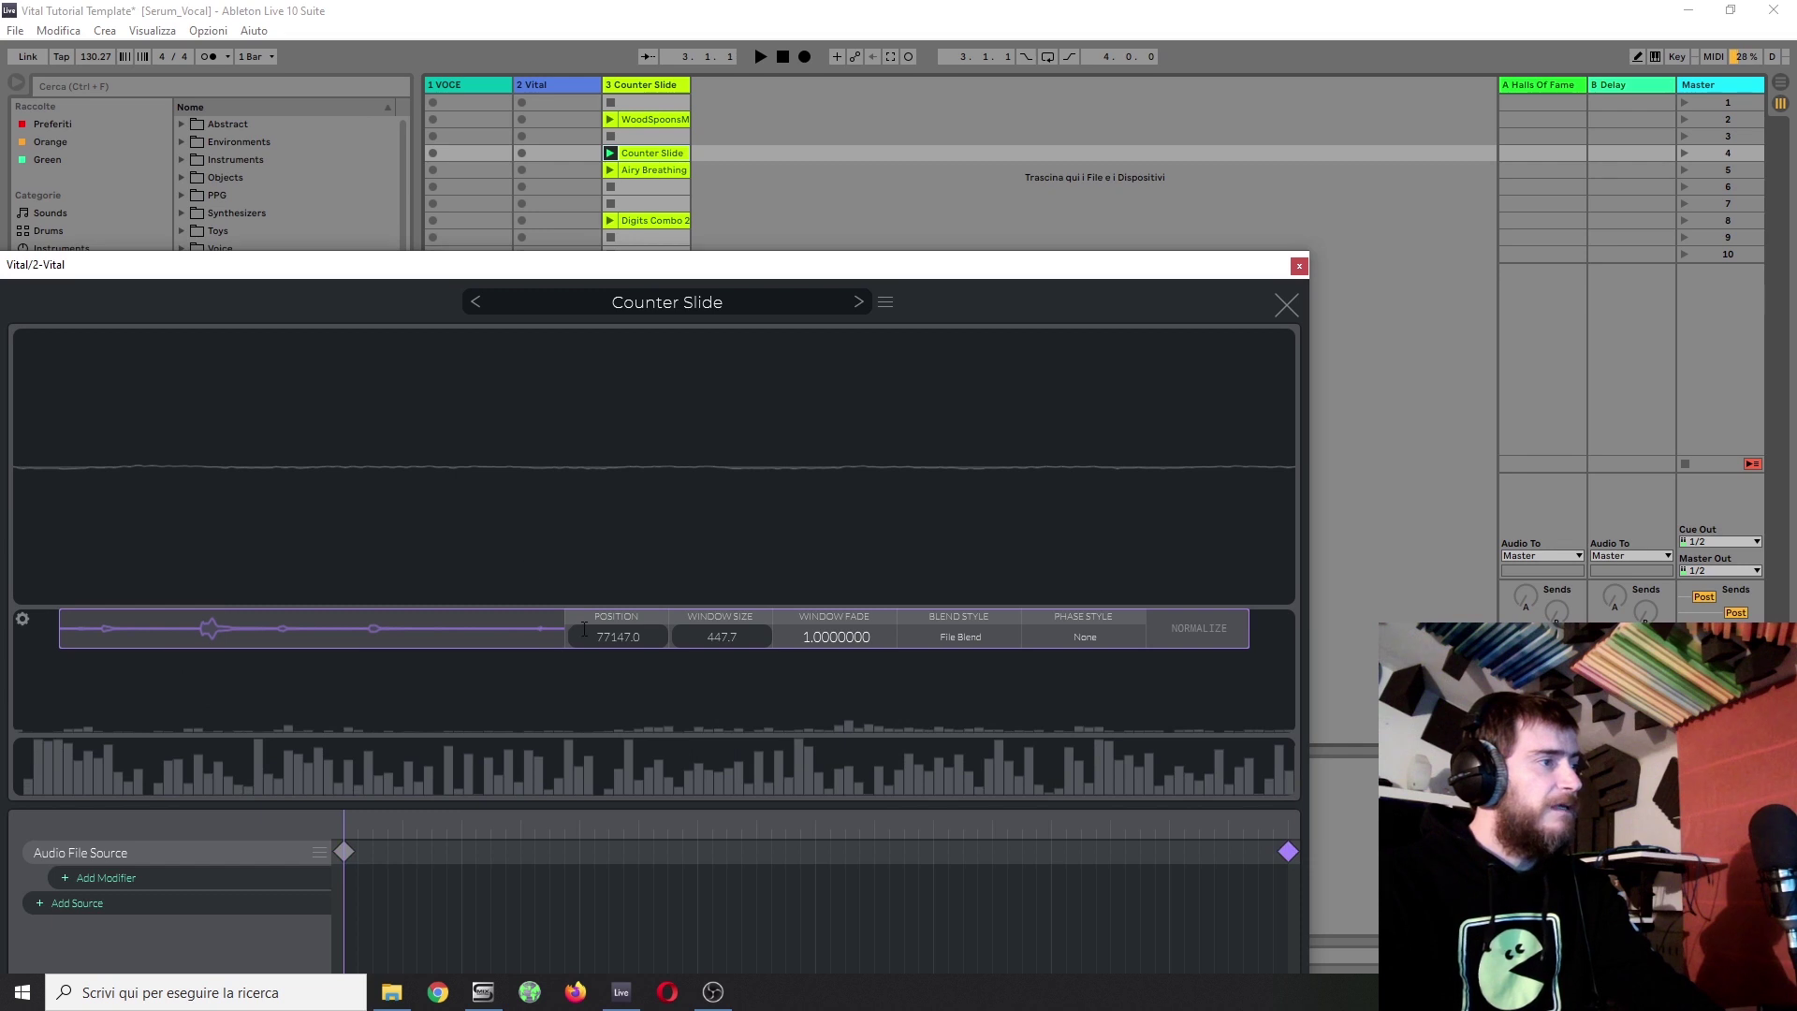
drag(539, 626, 232, 648)
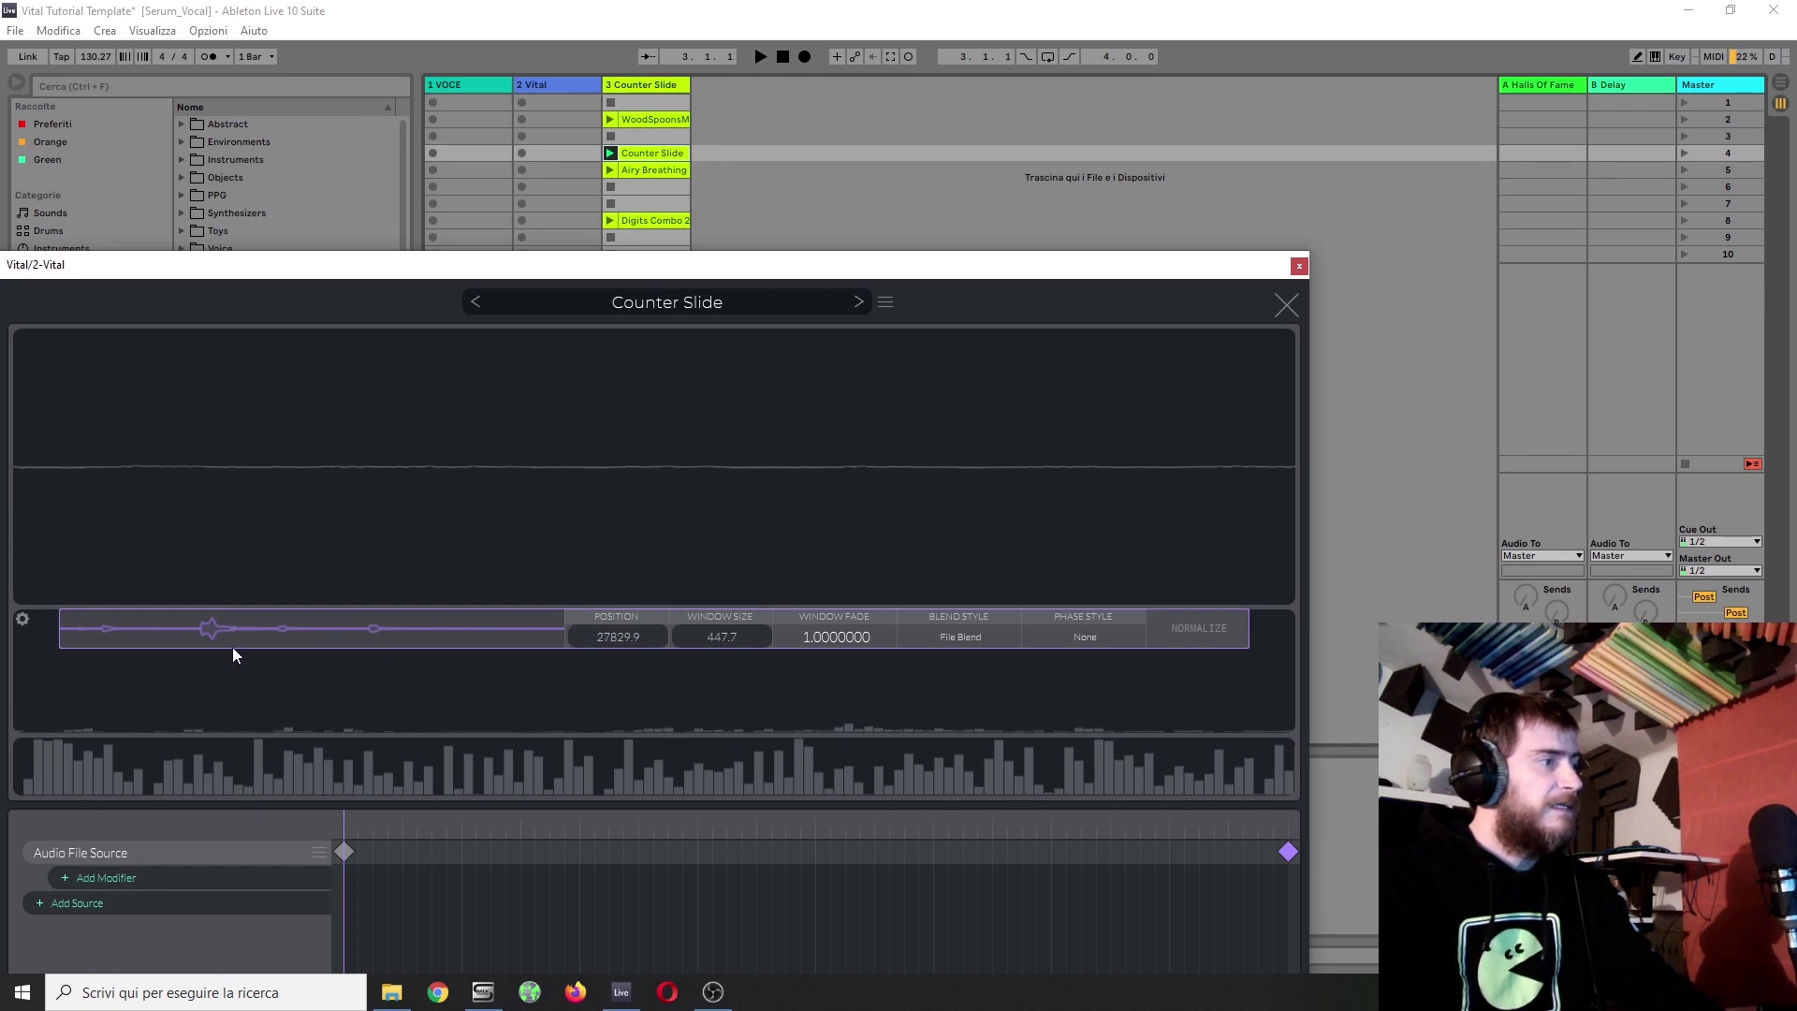
click(1286, 305)
drag(992, 272, 1032, 185)
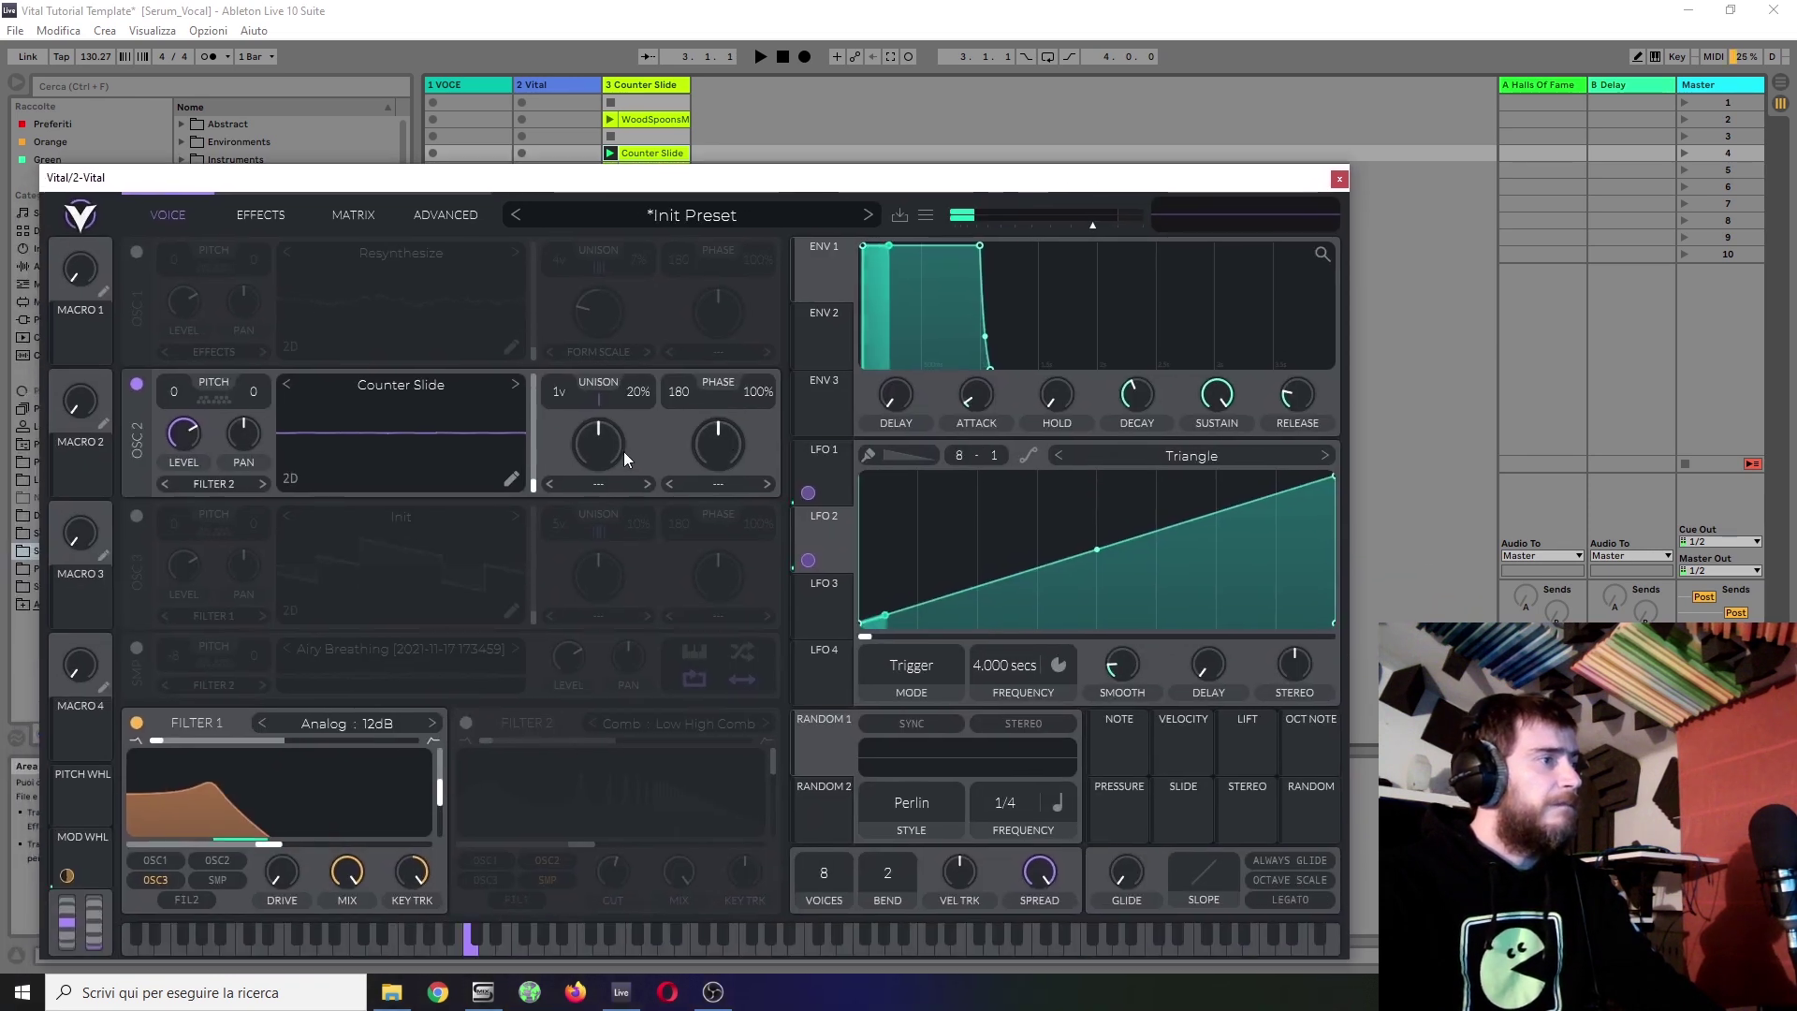
Step: Set oscillator 2's spectral morph to Formant Scale with the amount below centre and modulate its wavetable position with LFO 2
drag(528, 481, 545, 396)
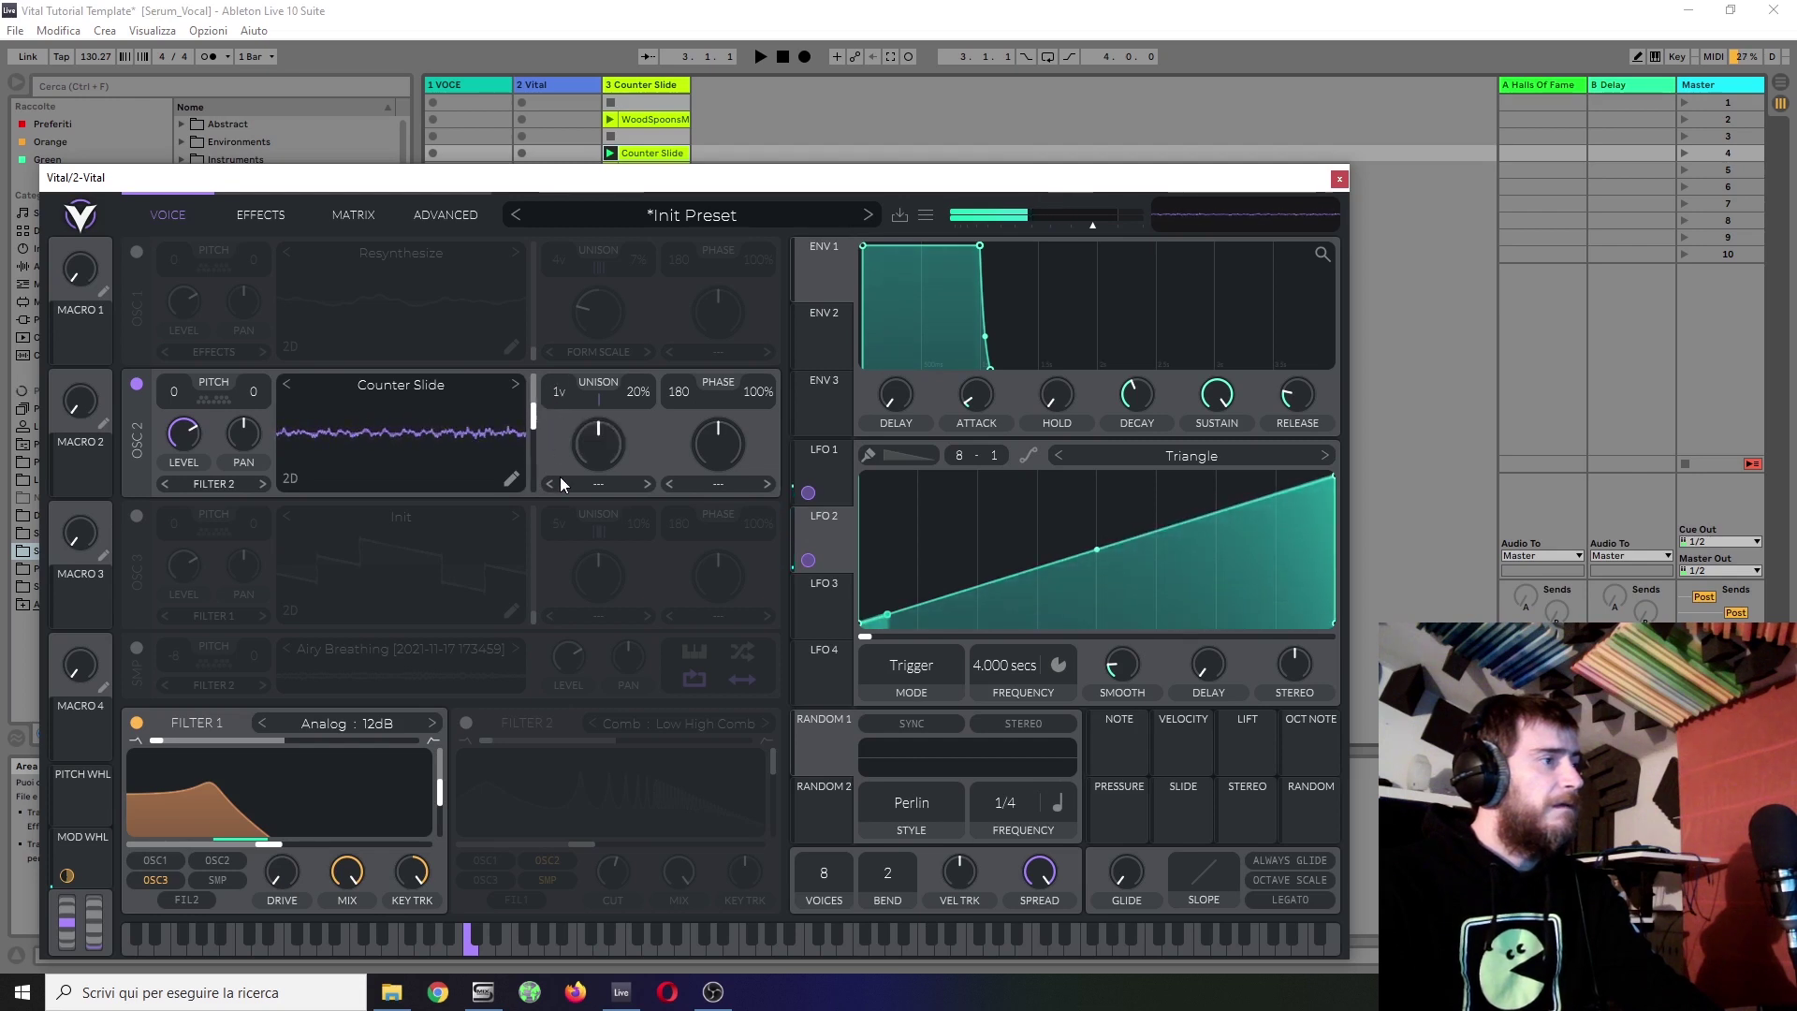
click(575, 487)
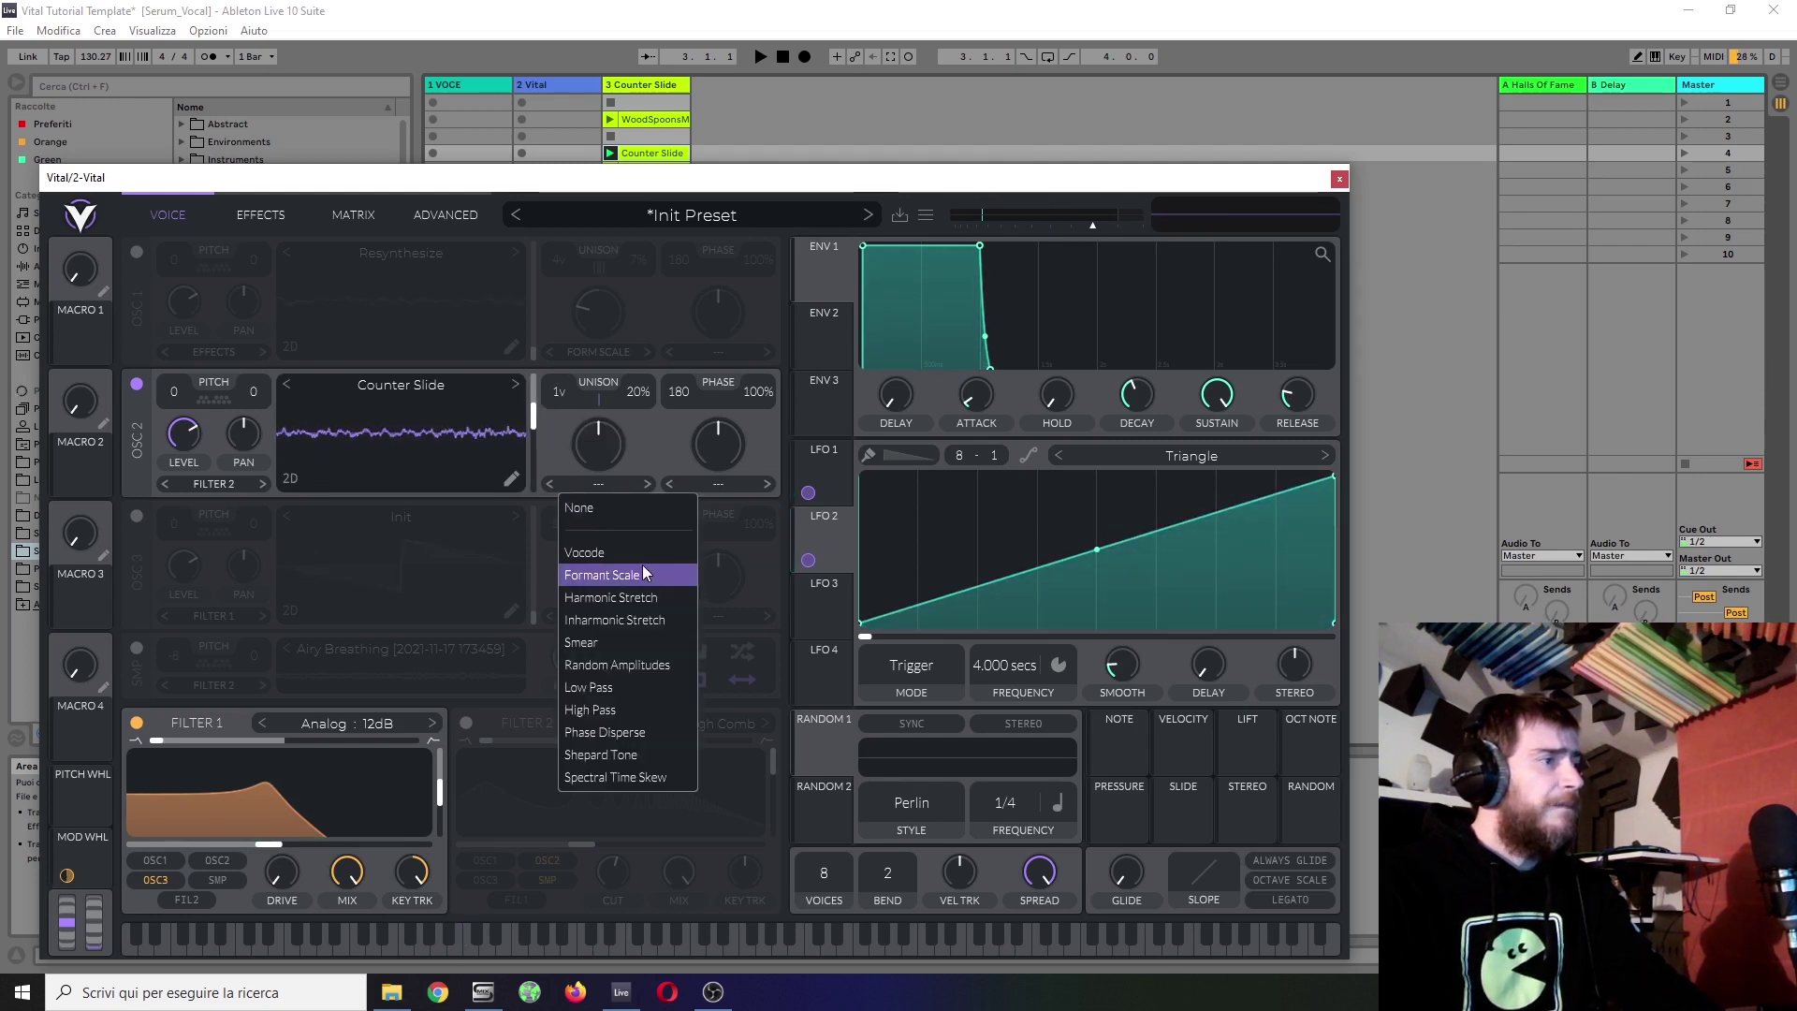
click(642, 567)
drag(611, 447, 604, 476)
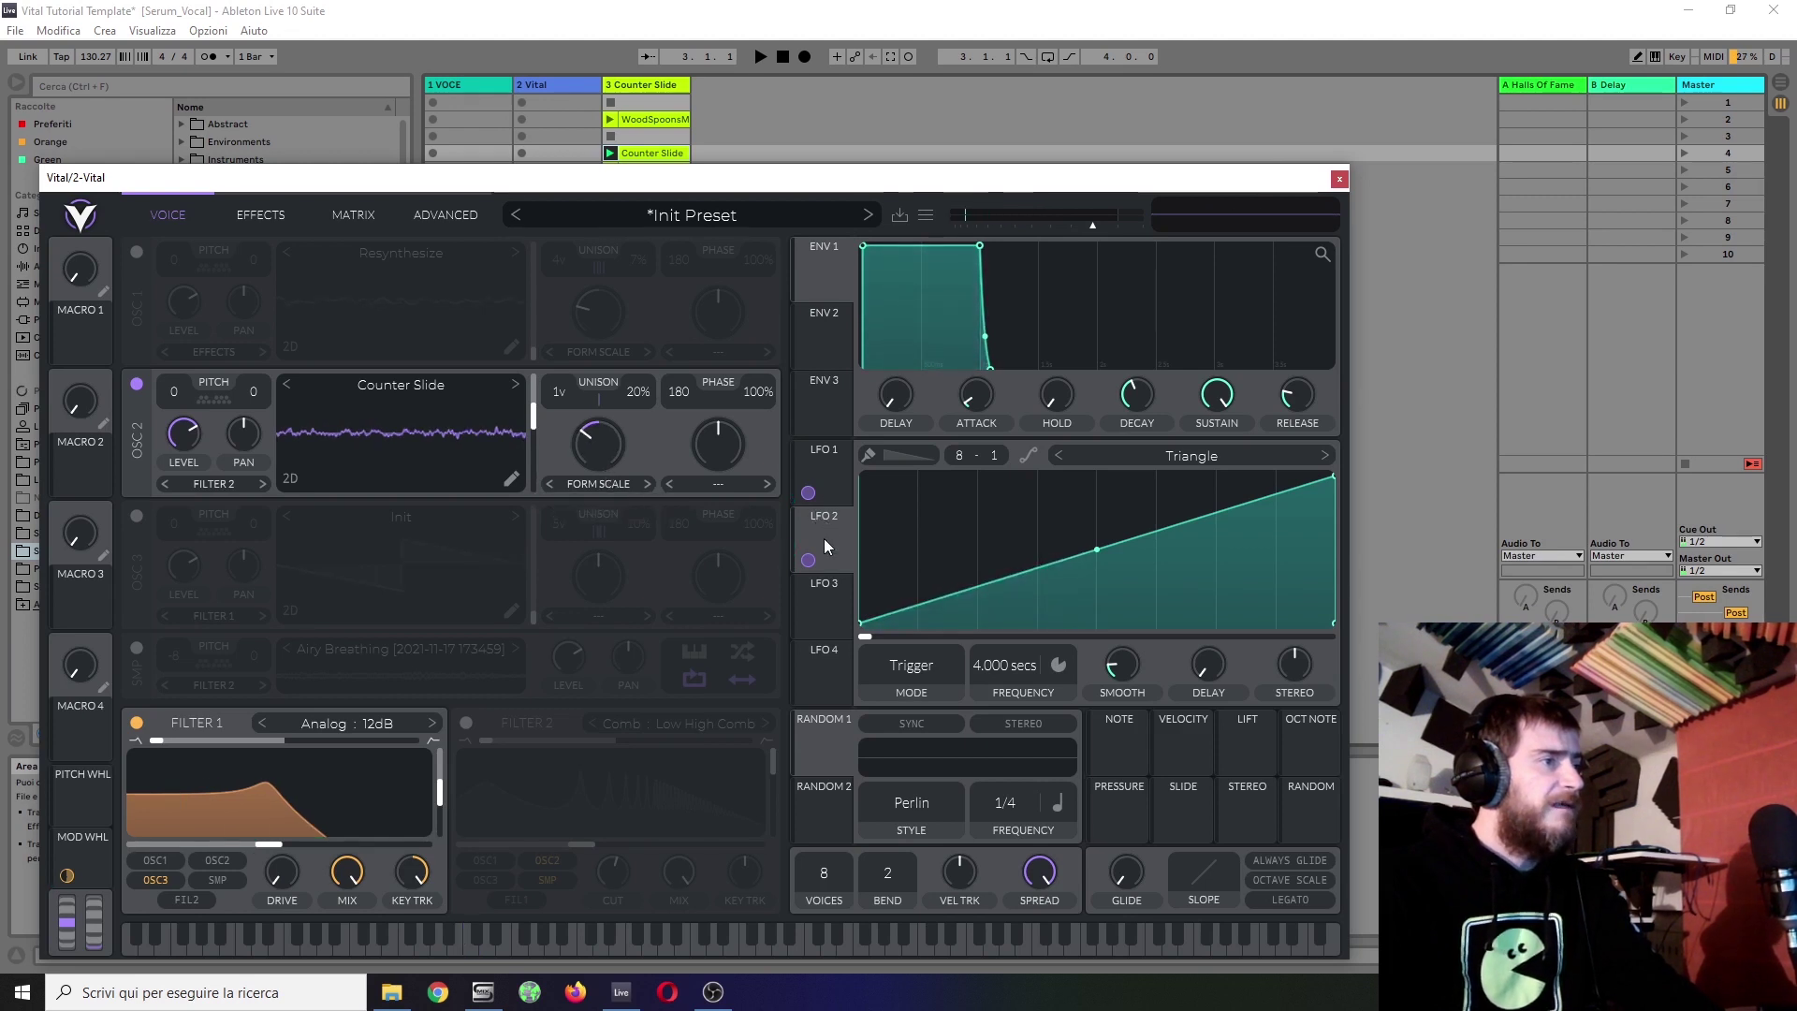
drag(808, 559, 599, 445)
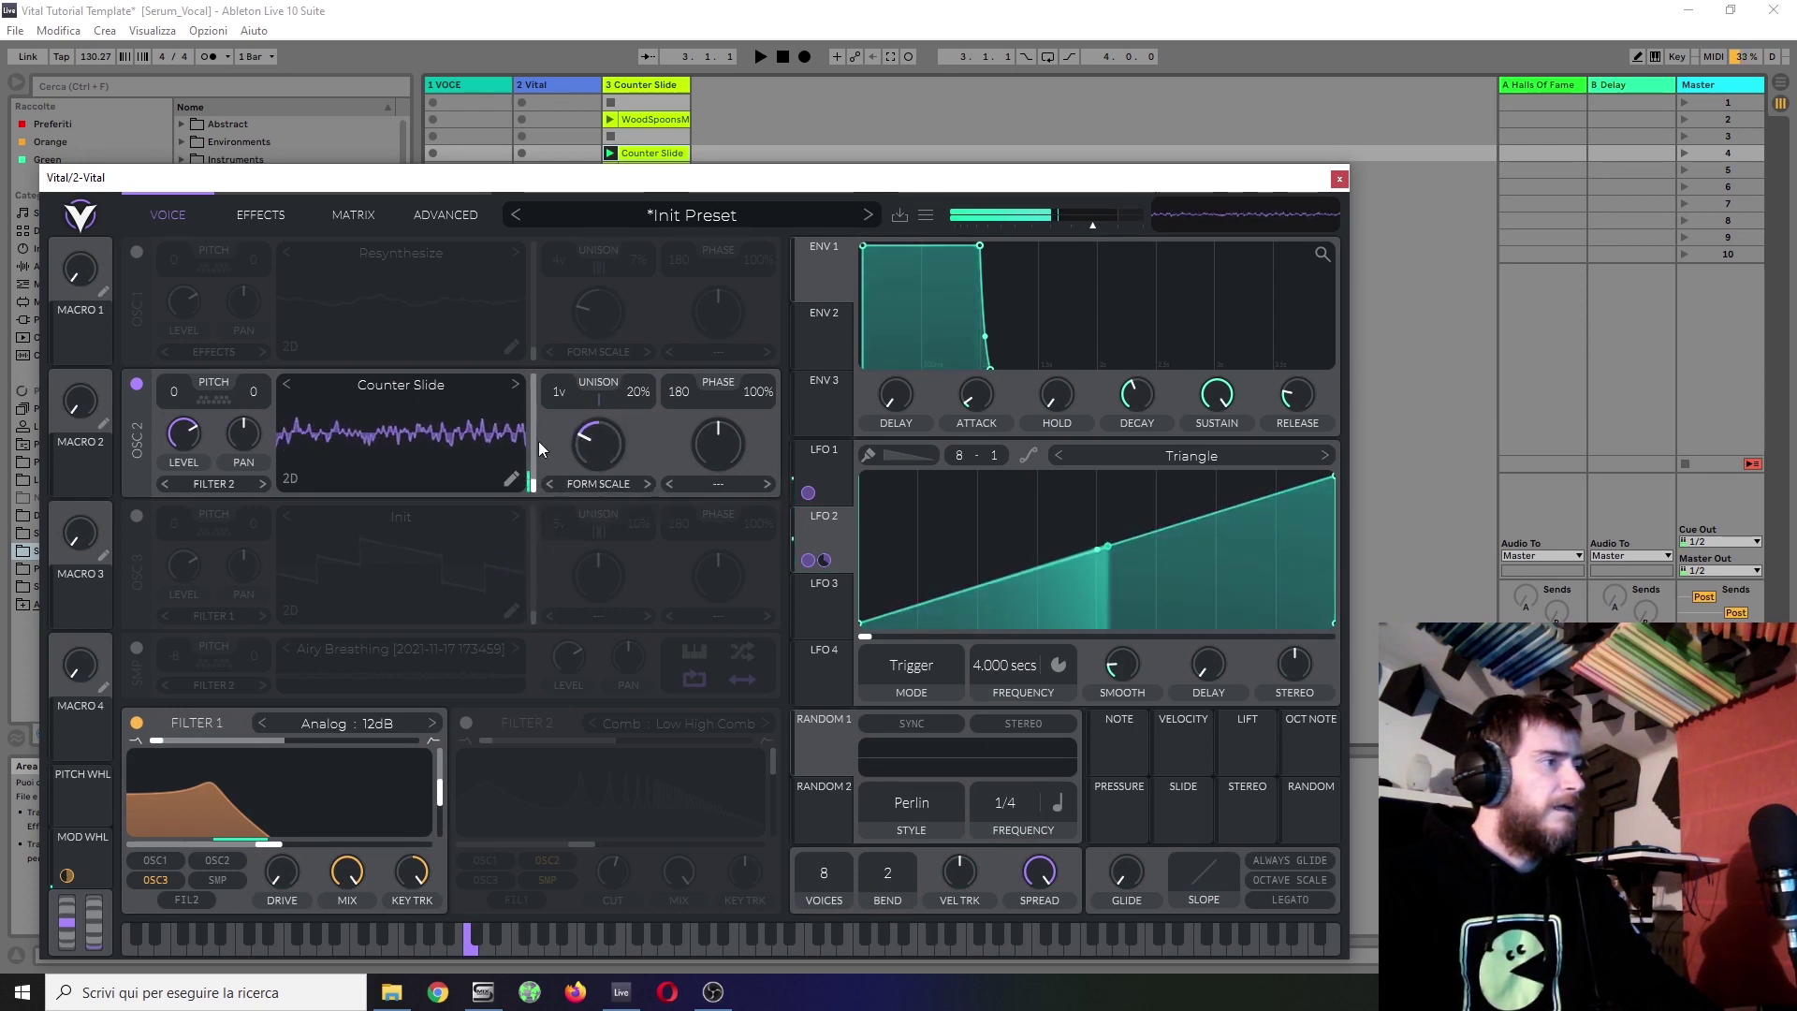
Step: Shift the first keyframe of oscillator 2's audio file source to position 22185.2, where the sound's transient starts
click(510, 479)
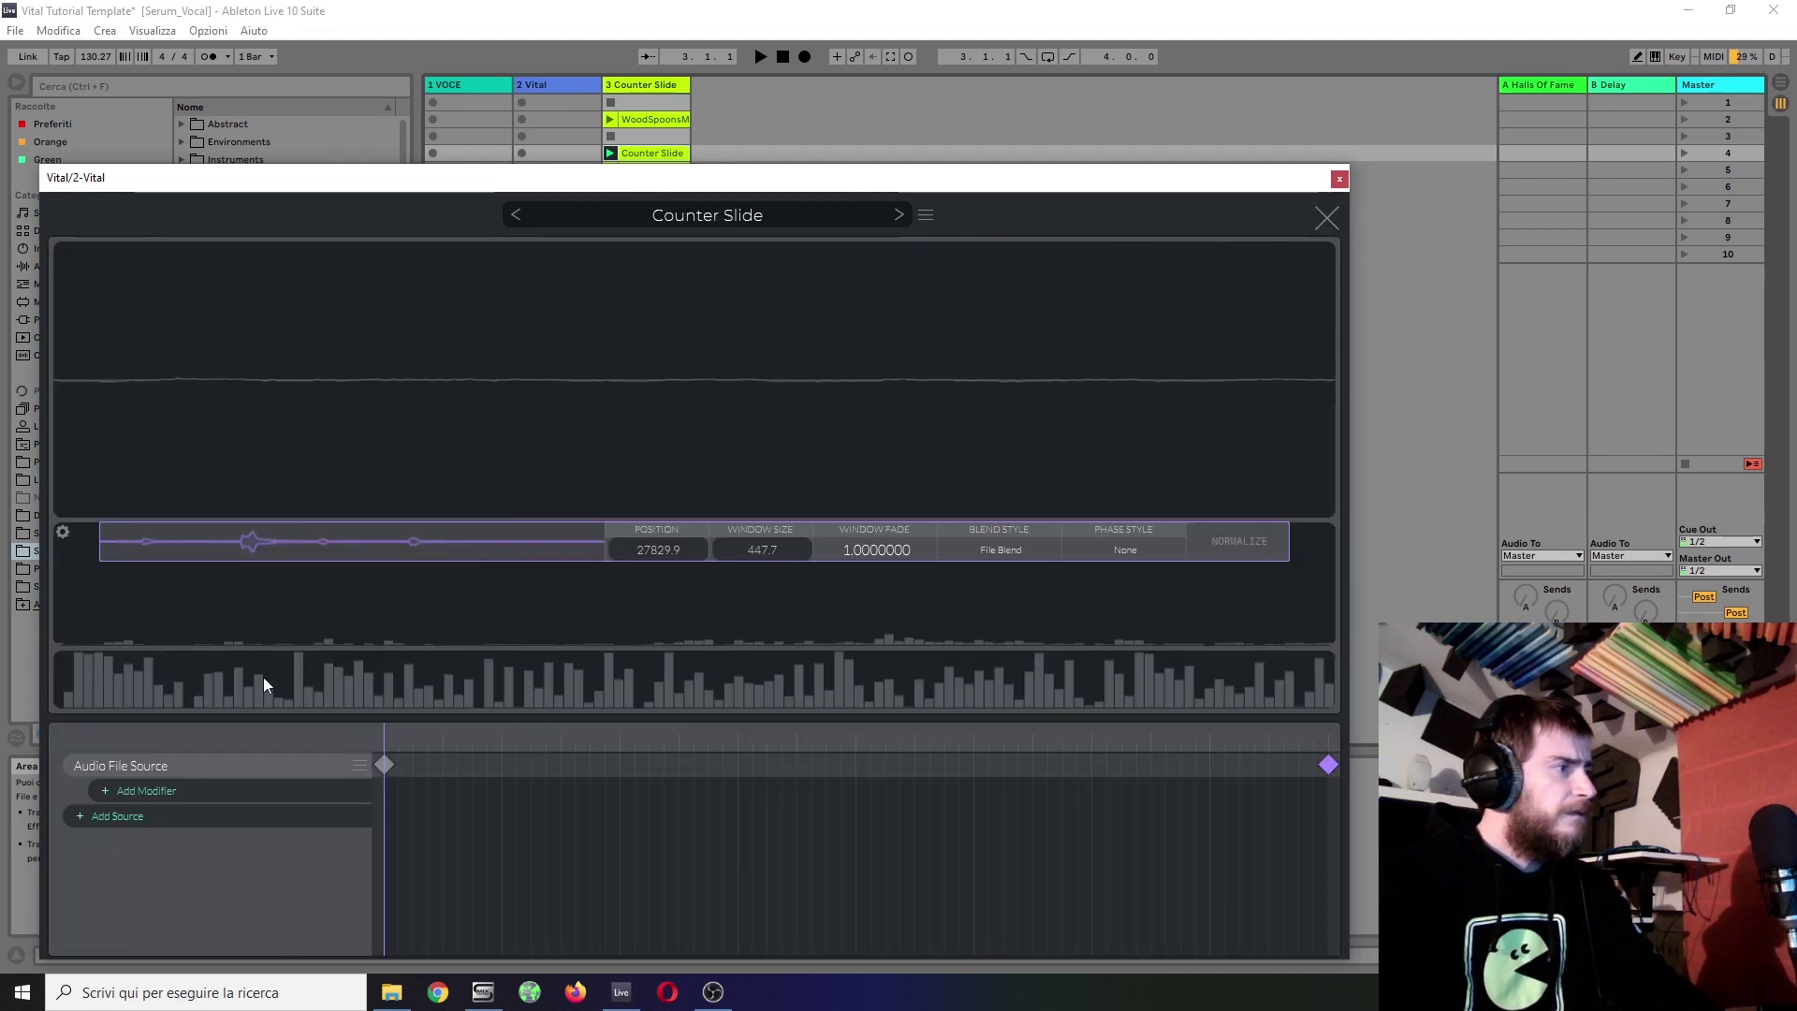
click(385, 766)
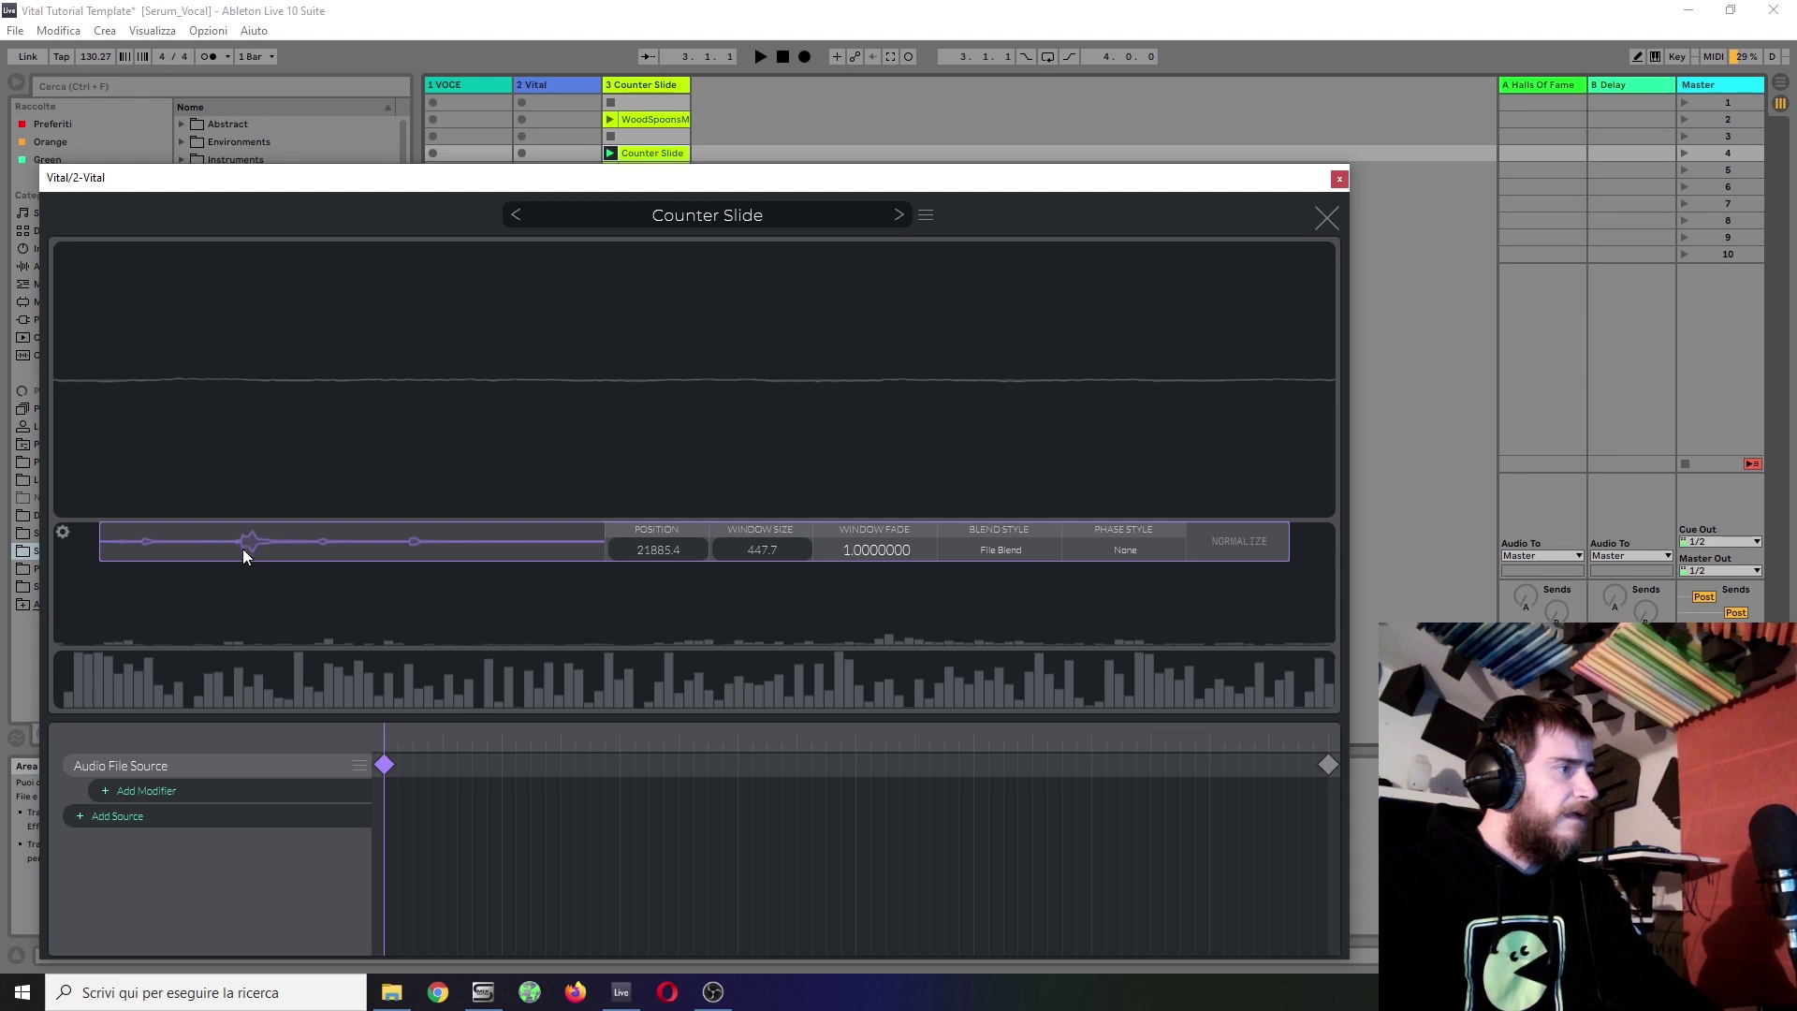
drag(244, 548, 251, 569)
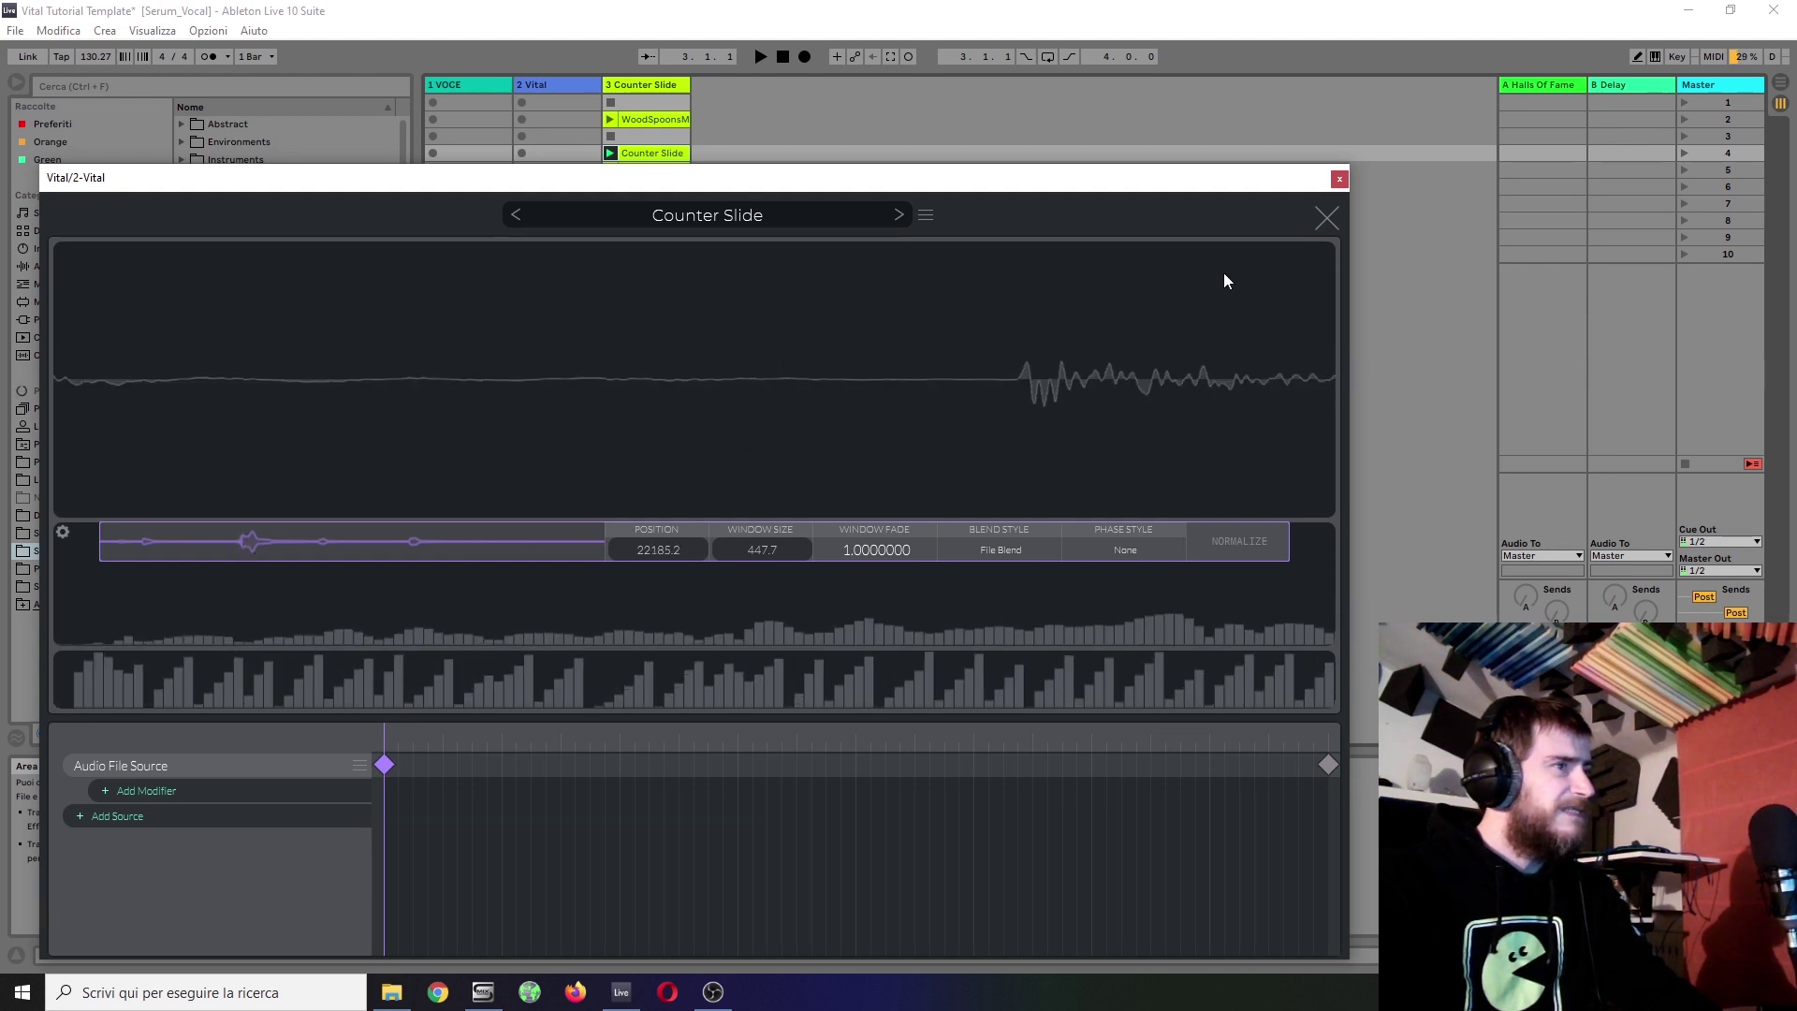
click(1327, 218)
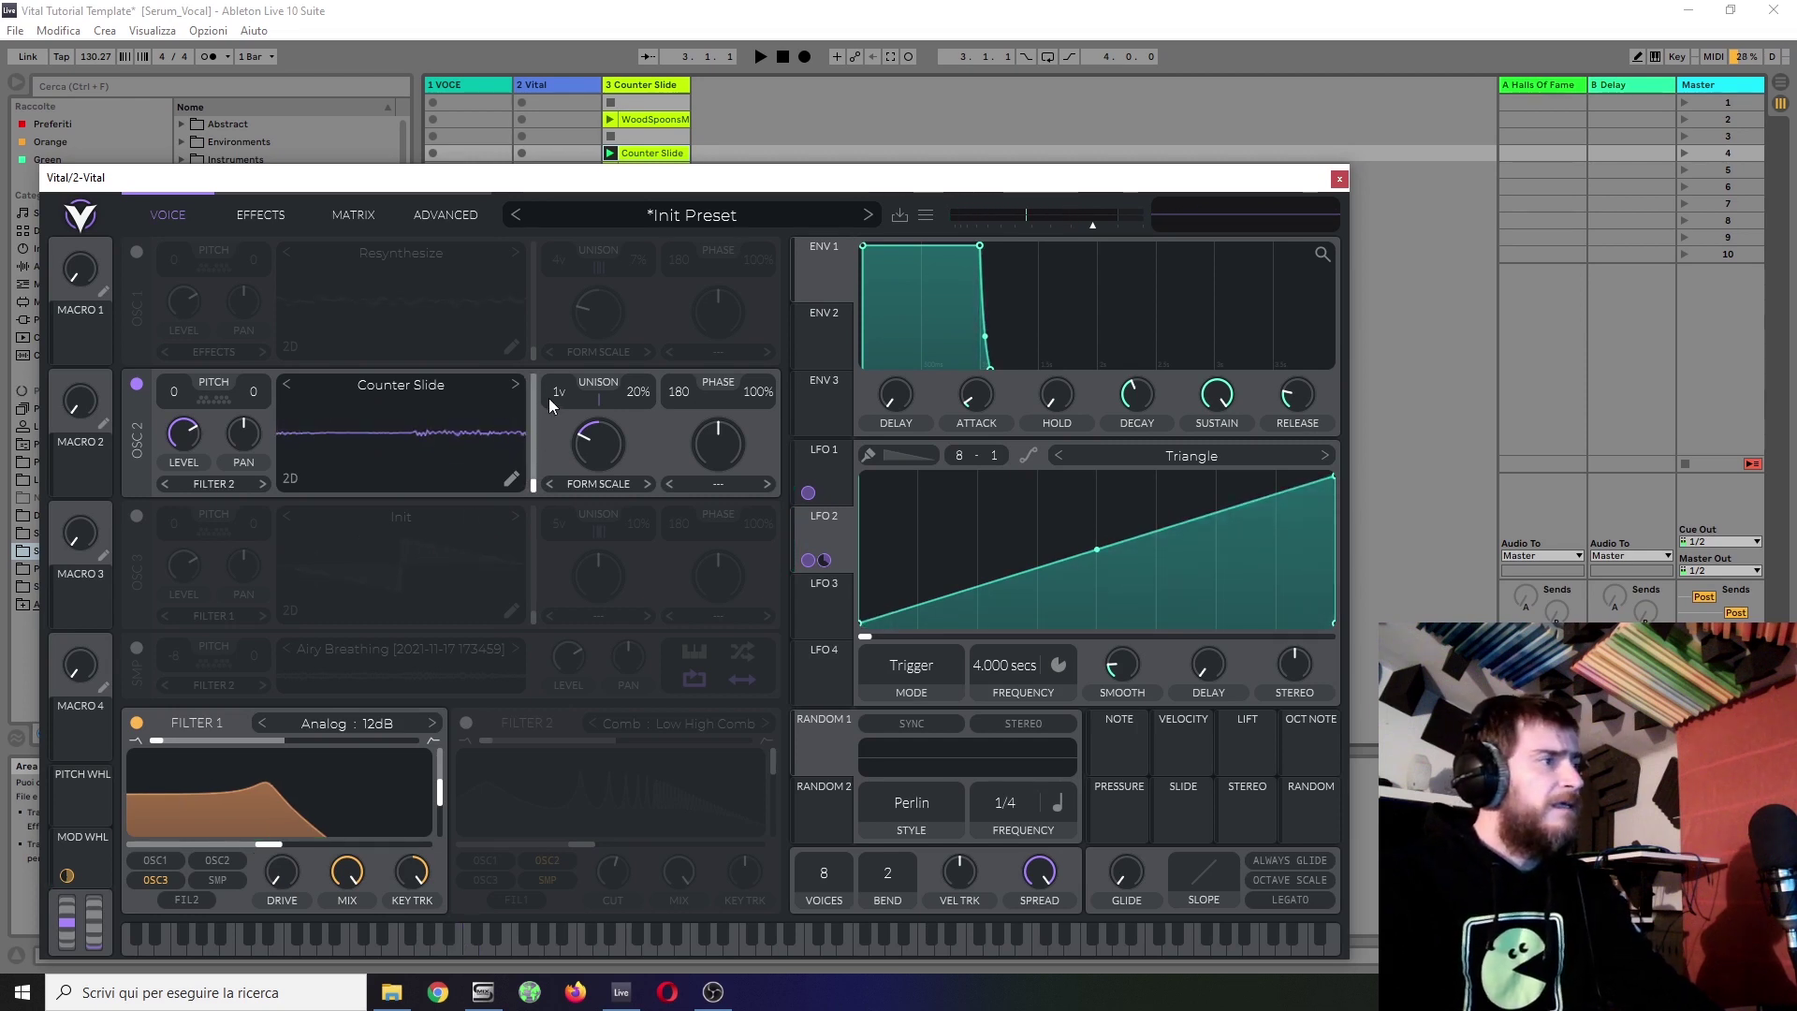
Step: Try 4 unison voices on oscillator 2, lower its detune to 8%, and return it to a single voice
scroll(552, 393, up, 3)
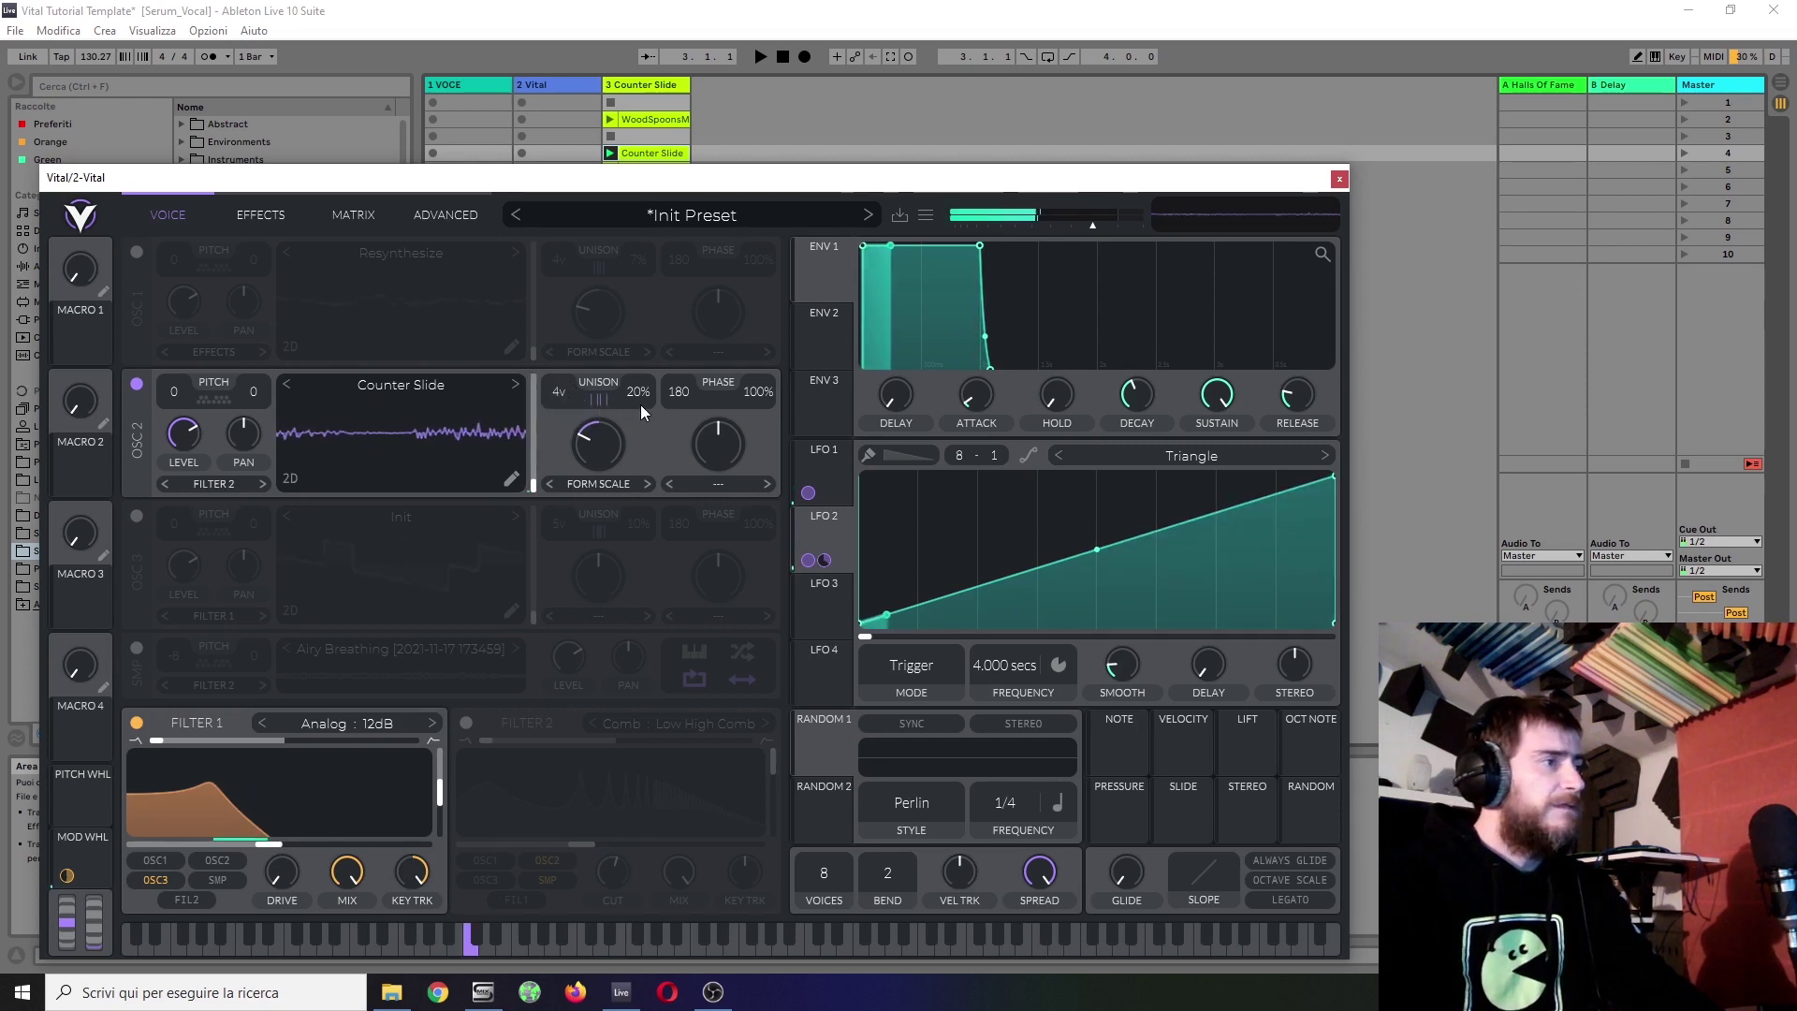
scroll(636, 405, down, 3)
scroll(632, 418, down, 1)
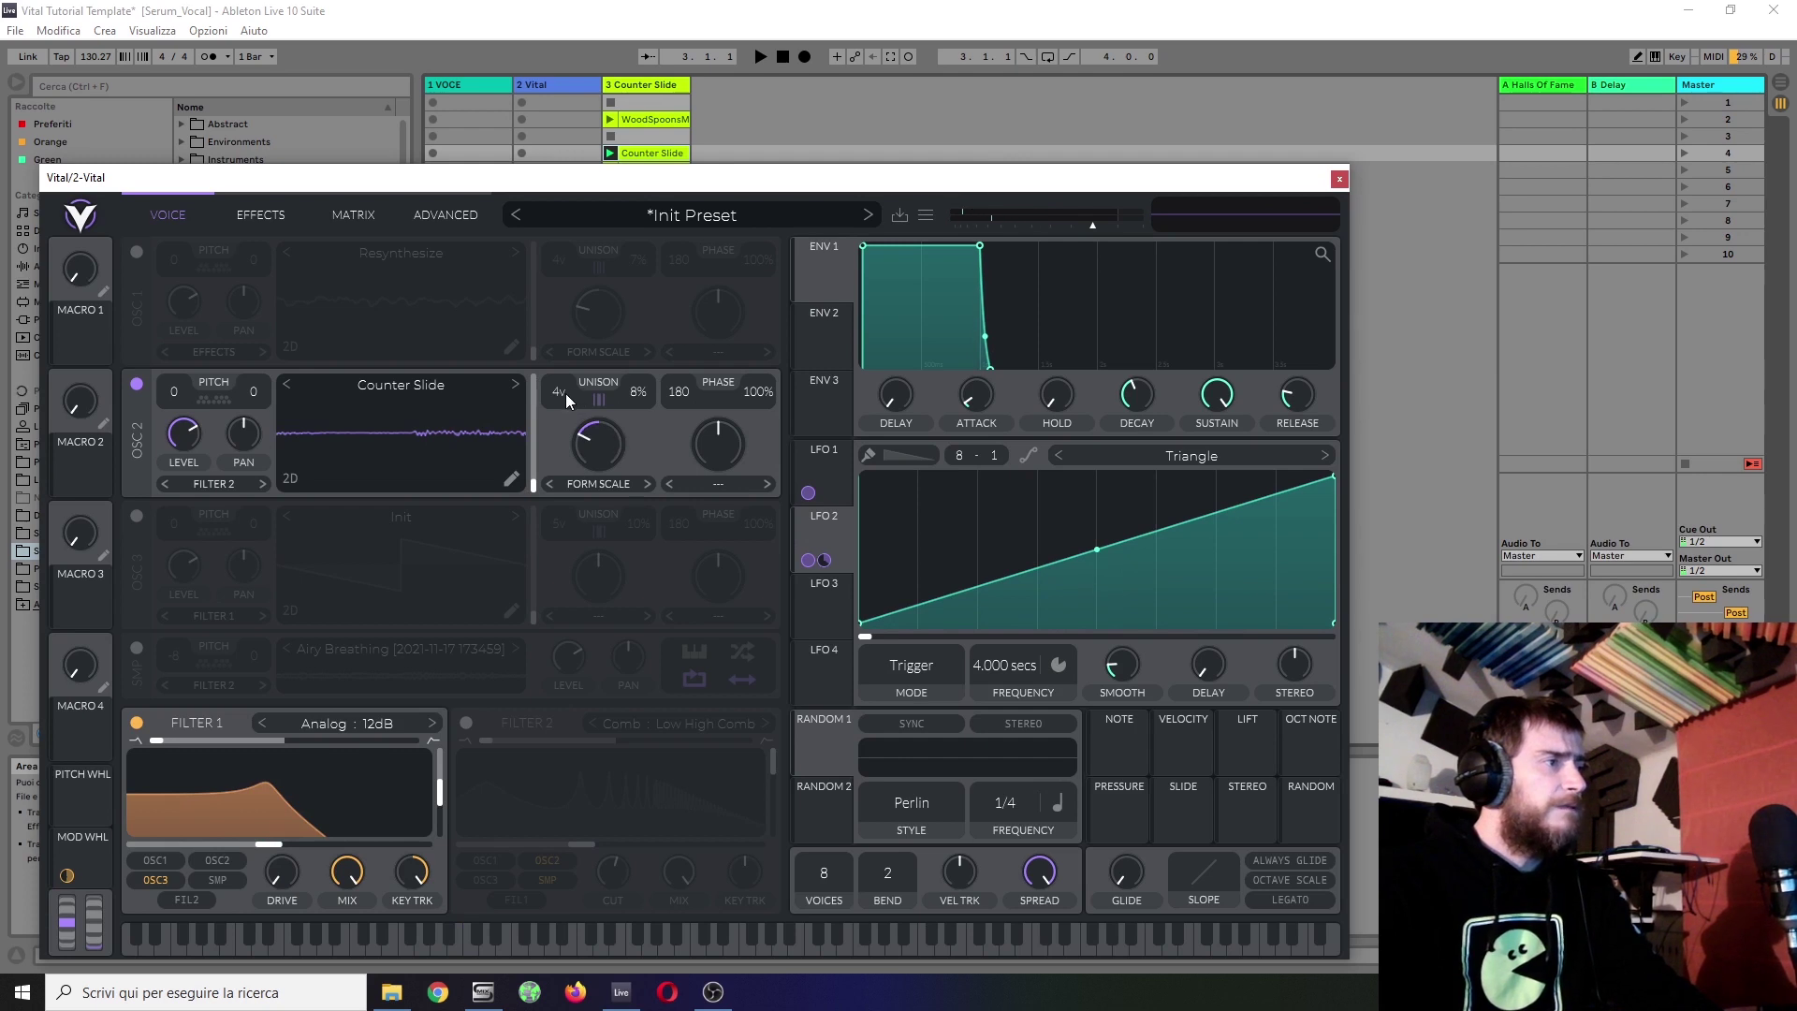
drag(565, 395, 560, 436)
Step: Resynthesize the preset into oscillator 2's wavetable and reset that oscillator's spectral morph to None
right_click(368, 474)
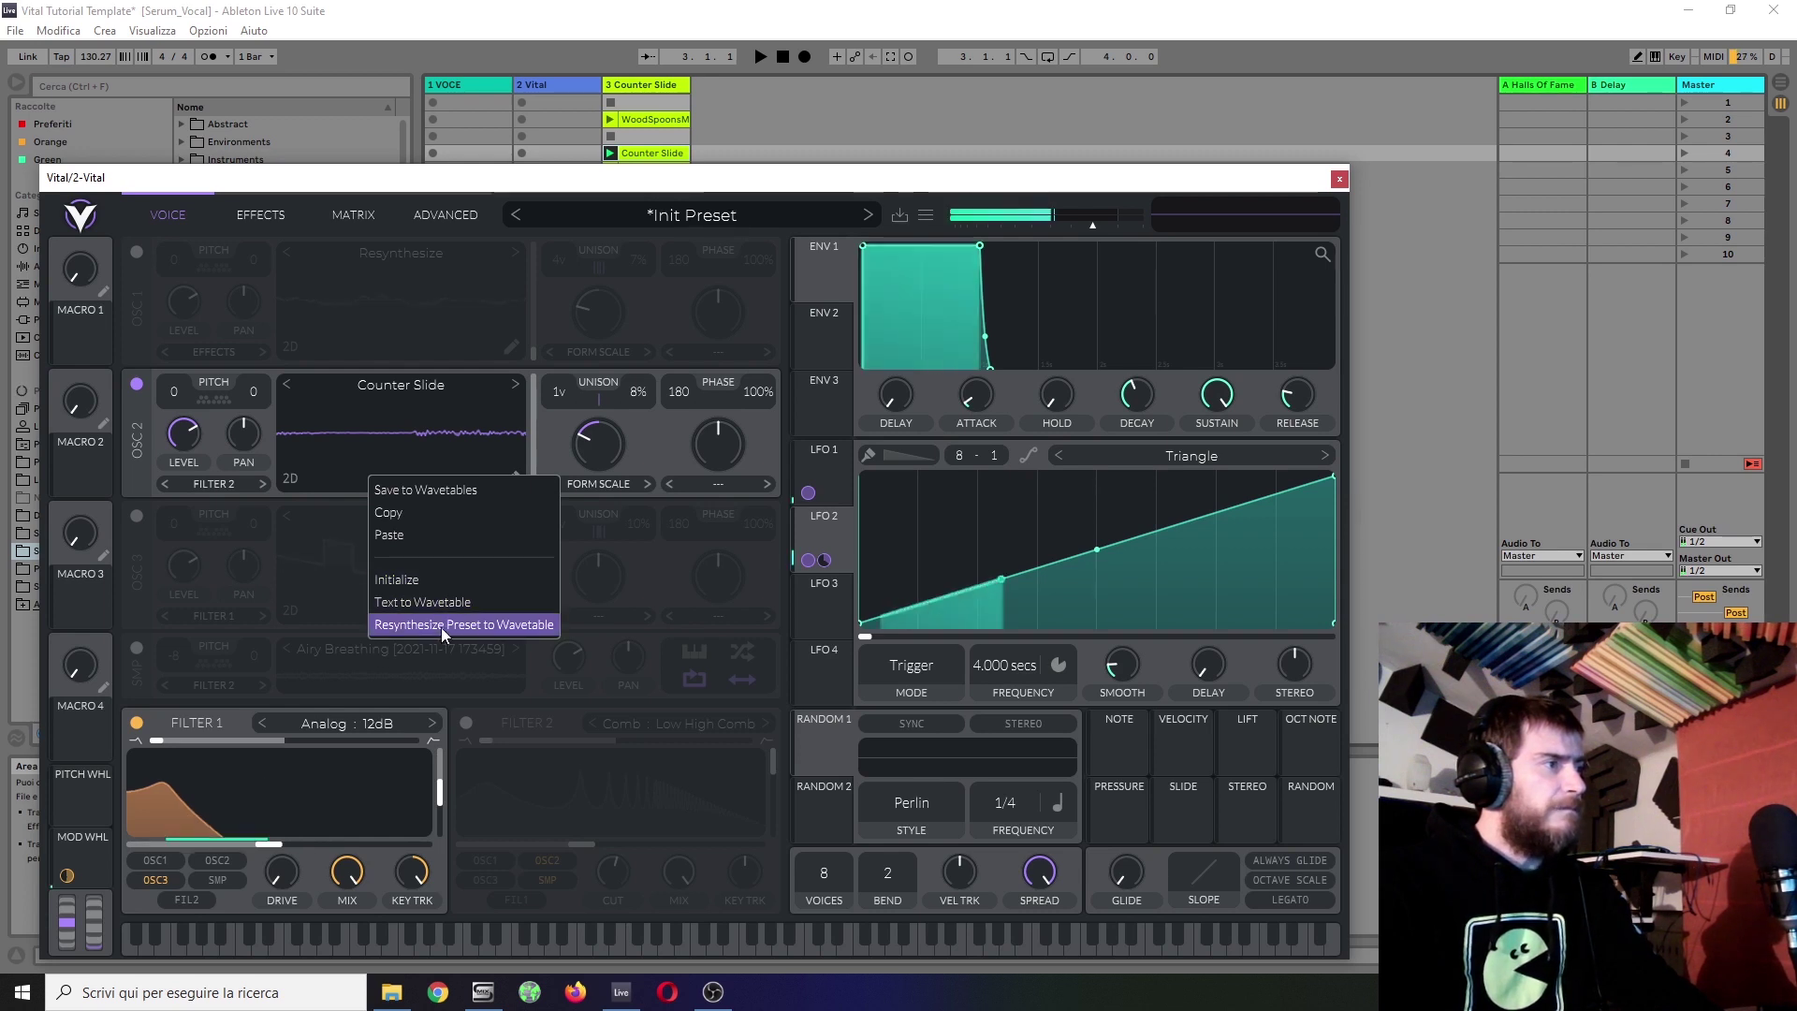
click(576, 487)
click(580, 485)
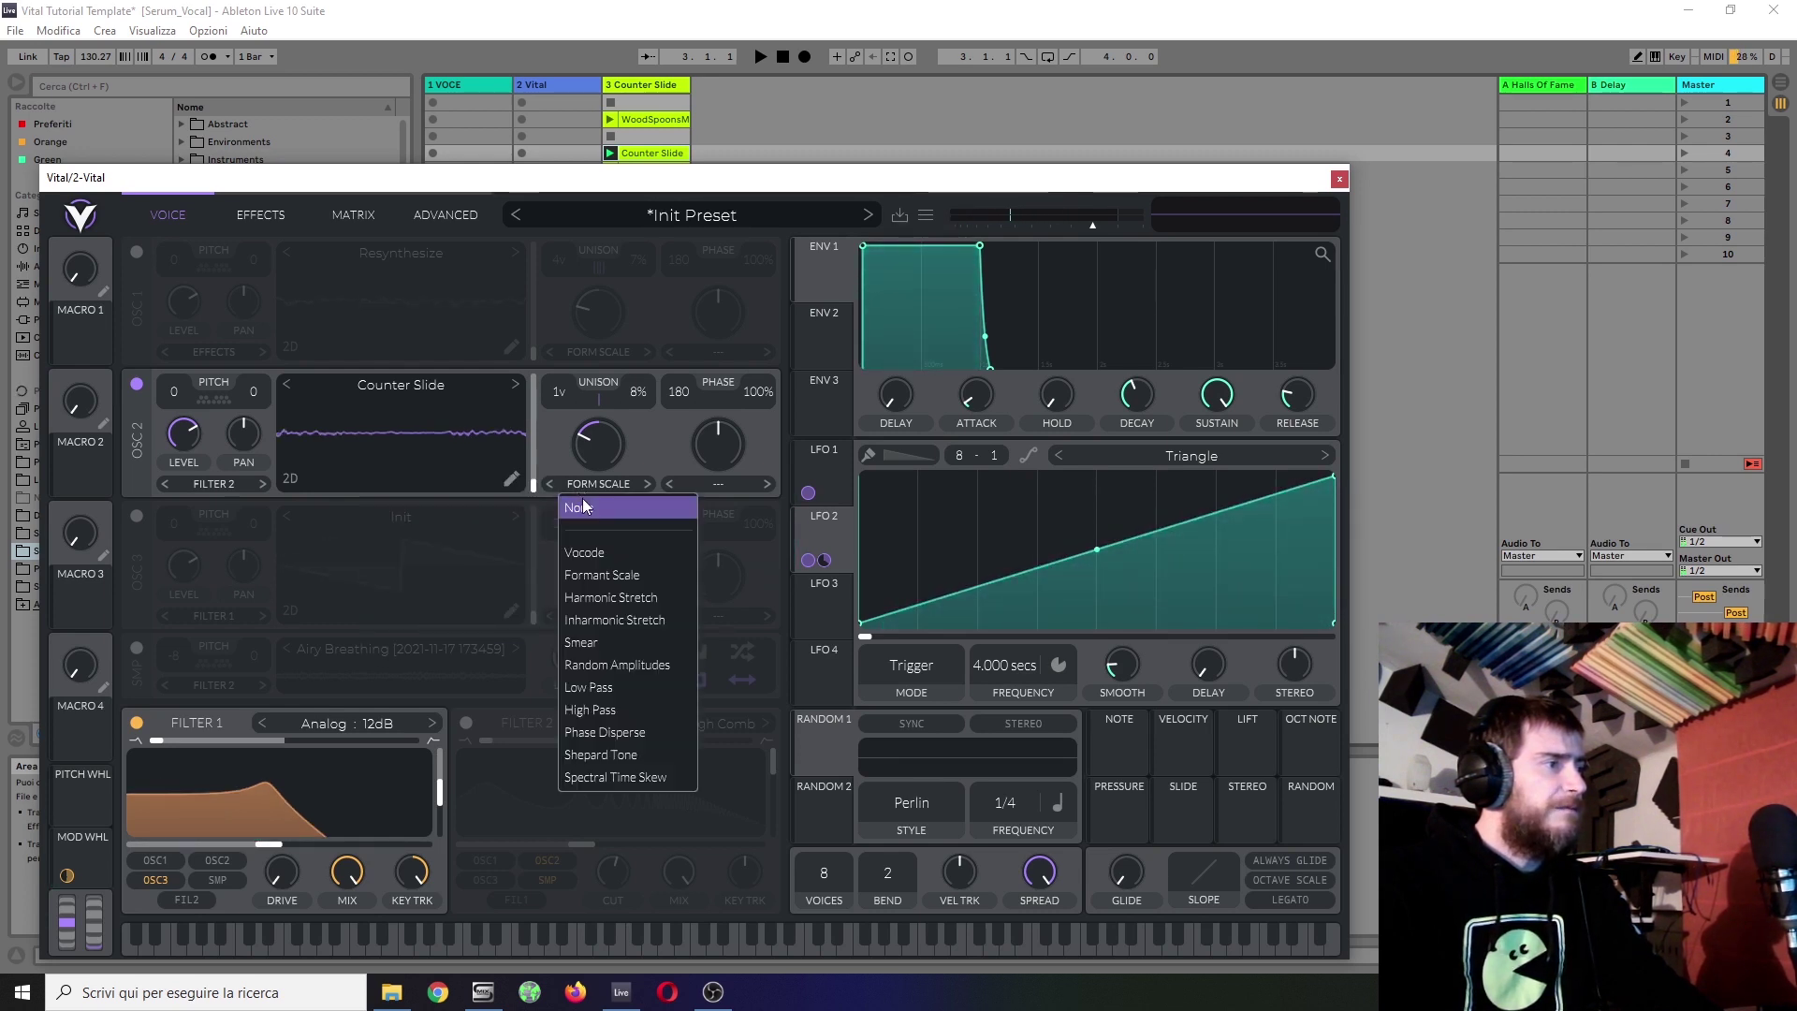
click(580, 505)
Step: Set oscillator 1's spectral morph to None and turn oscillator 1 back on
click(582, 354)
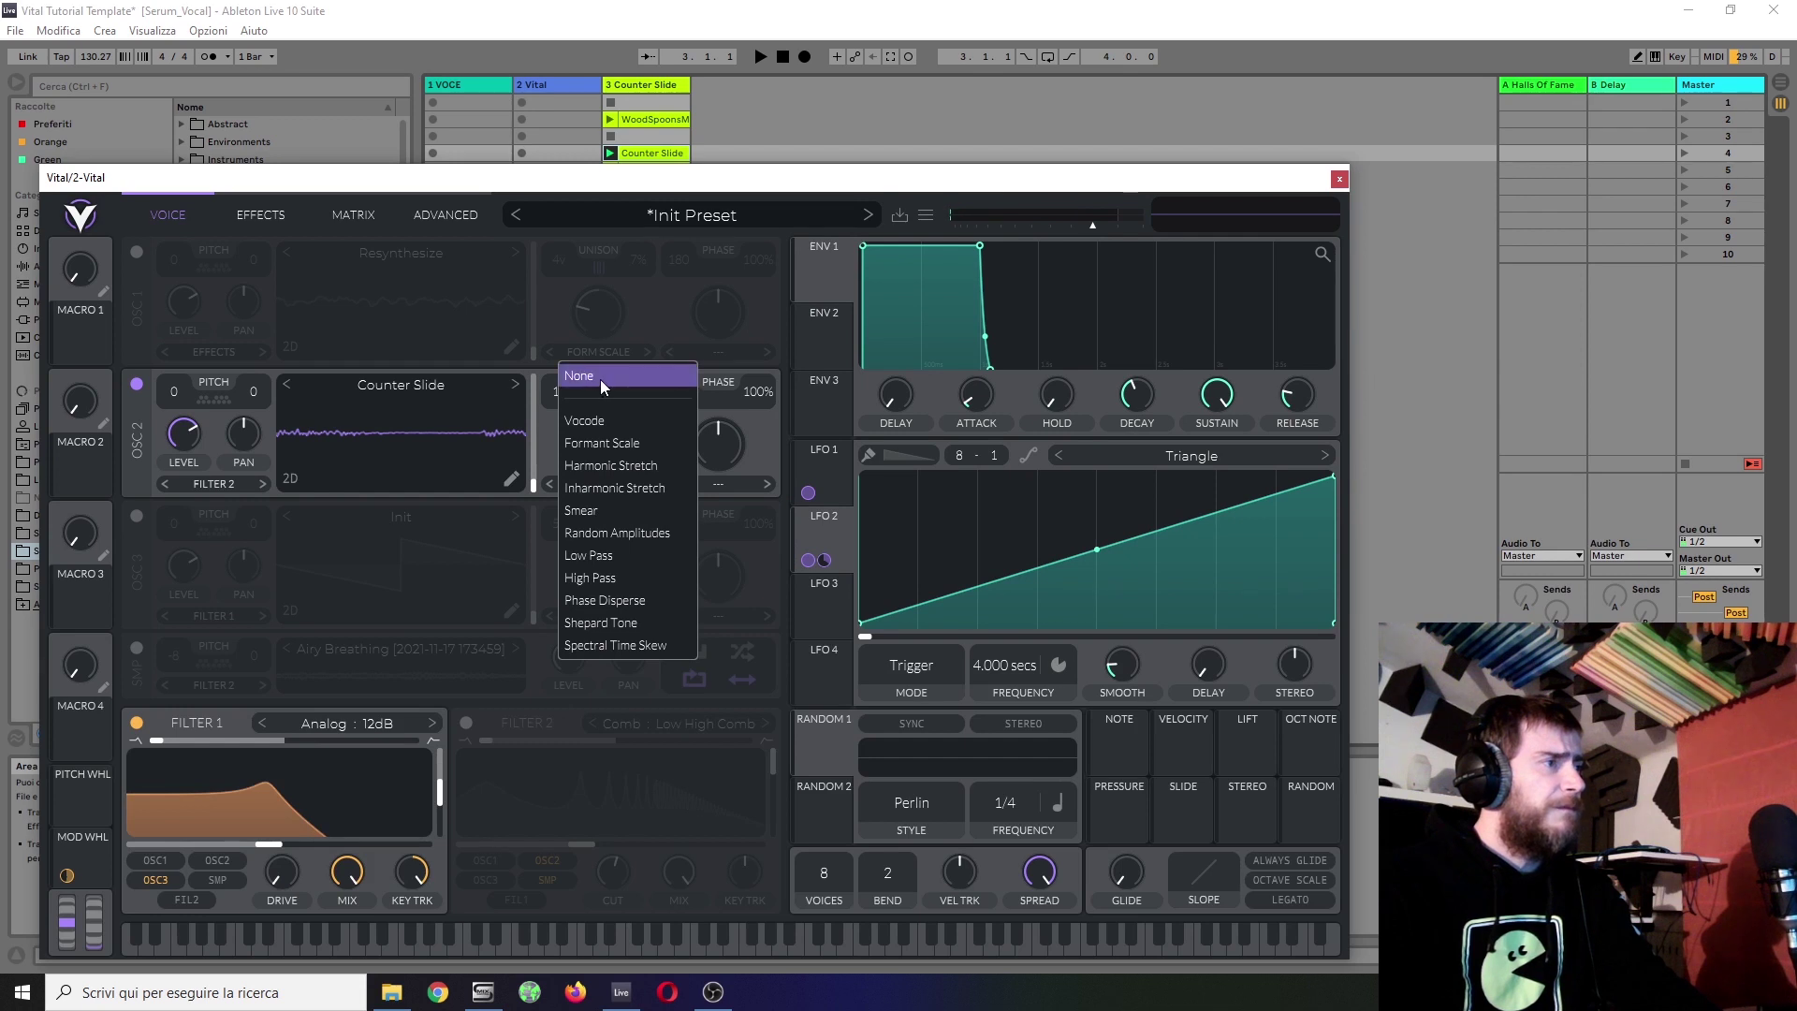
click(599, 379)
click(137, 260)
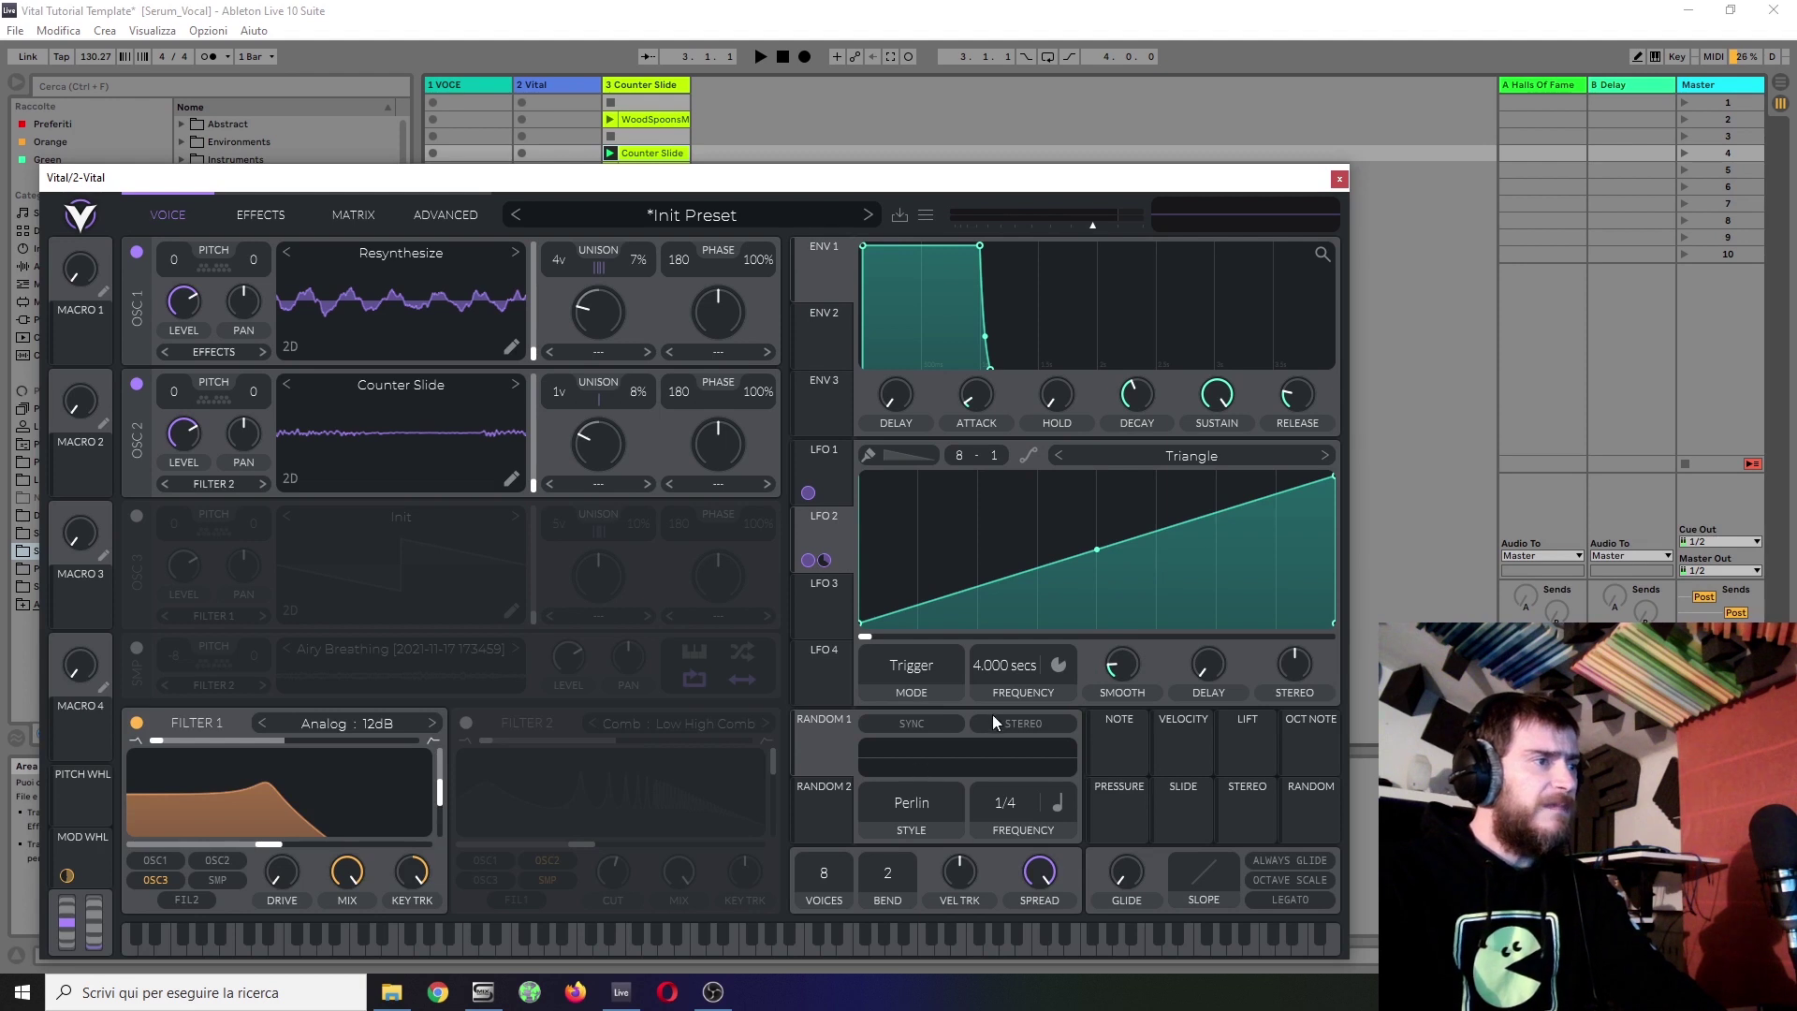
Step: Switch LFO 2's rate to tempo sync at 4/1 and raise its modulation of Osc 2 Wave Frame to the maximum
click(1057, 666)
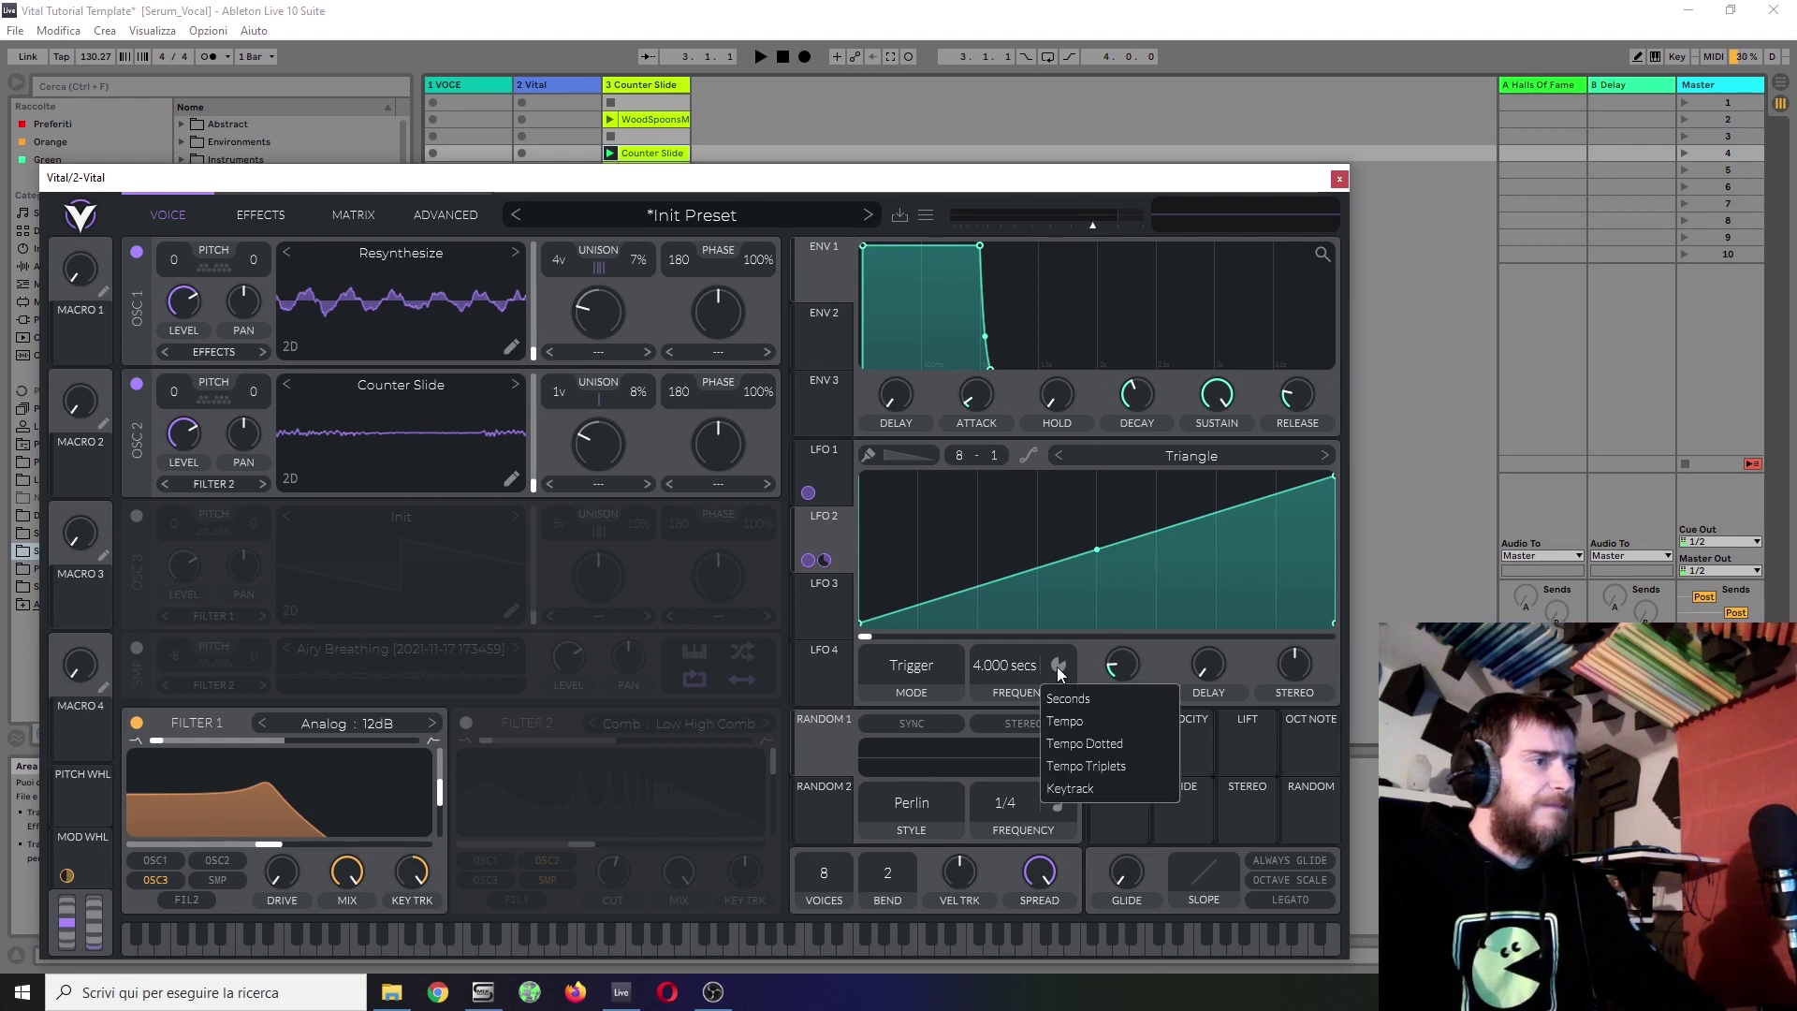
click(1110, 722)
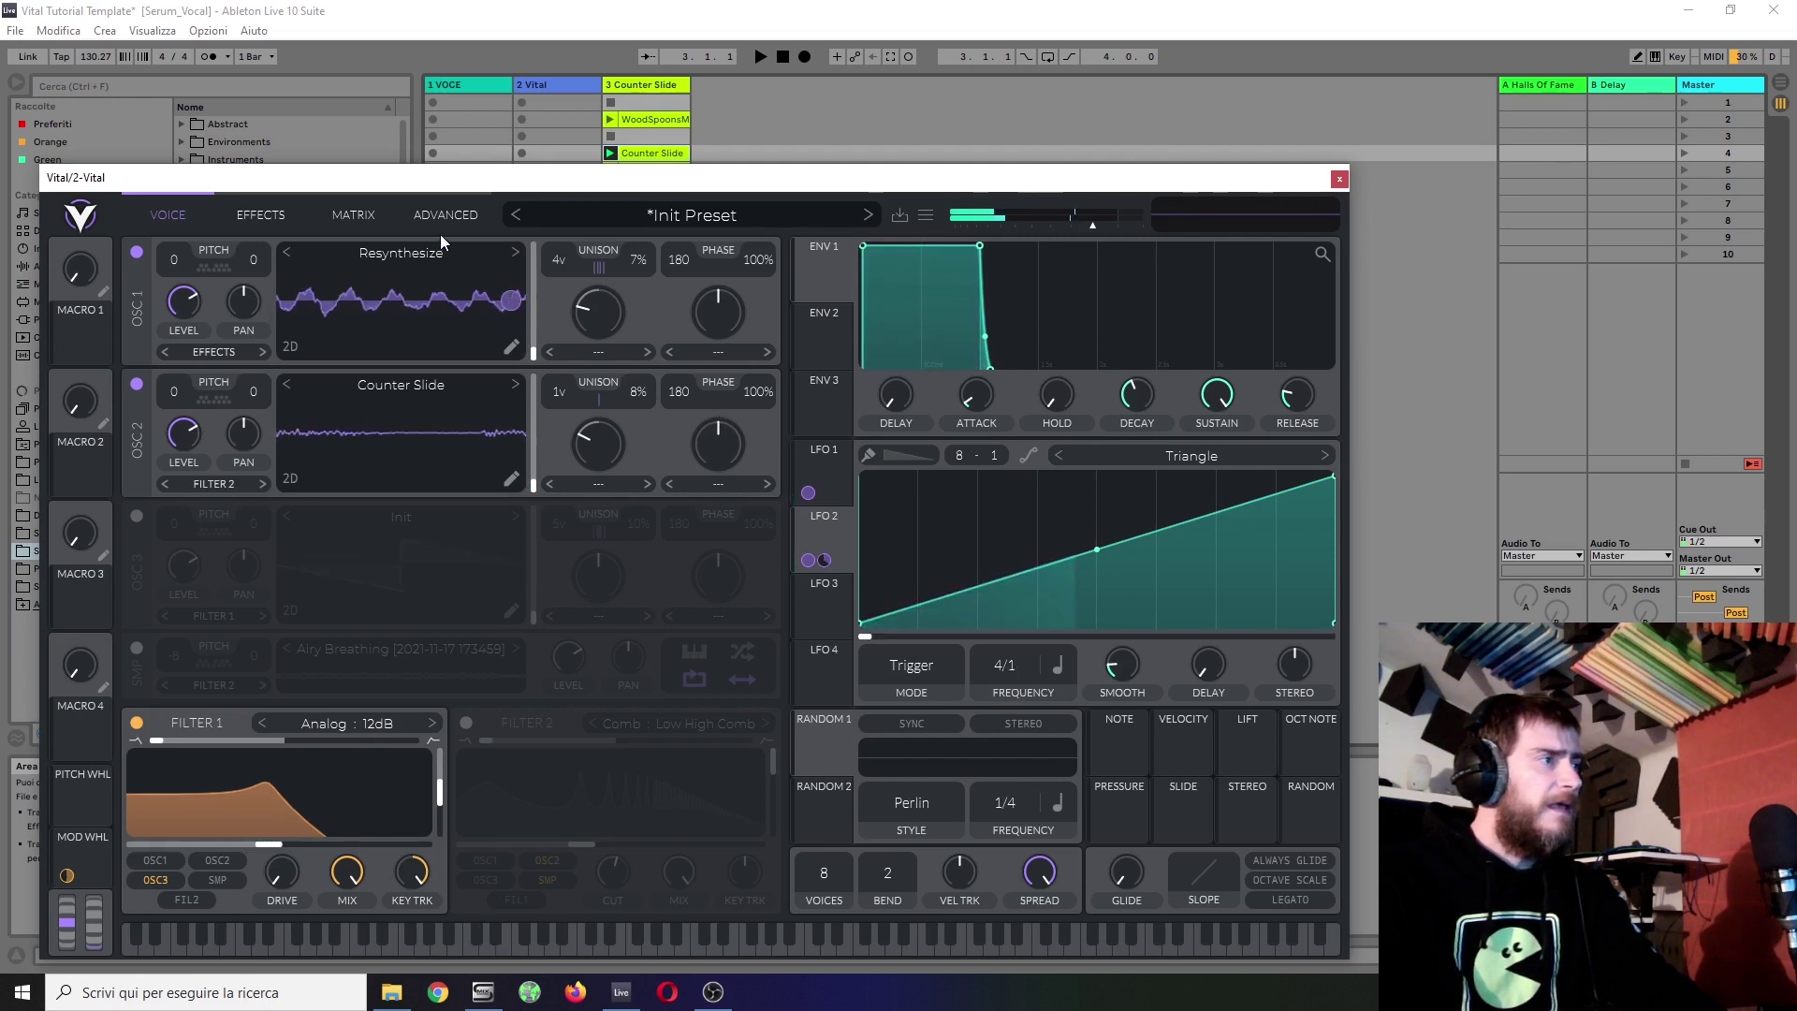
click(337, 219)
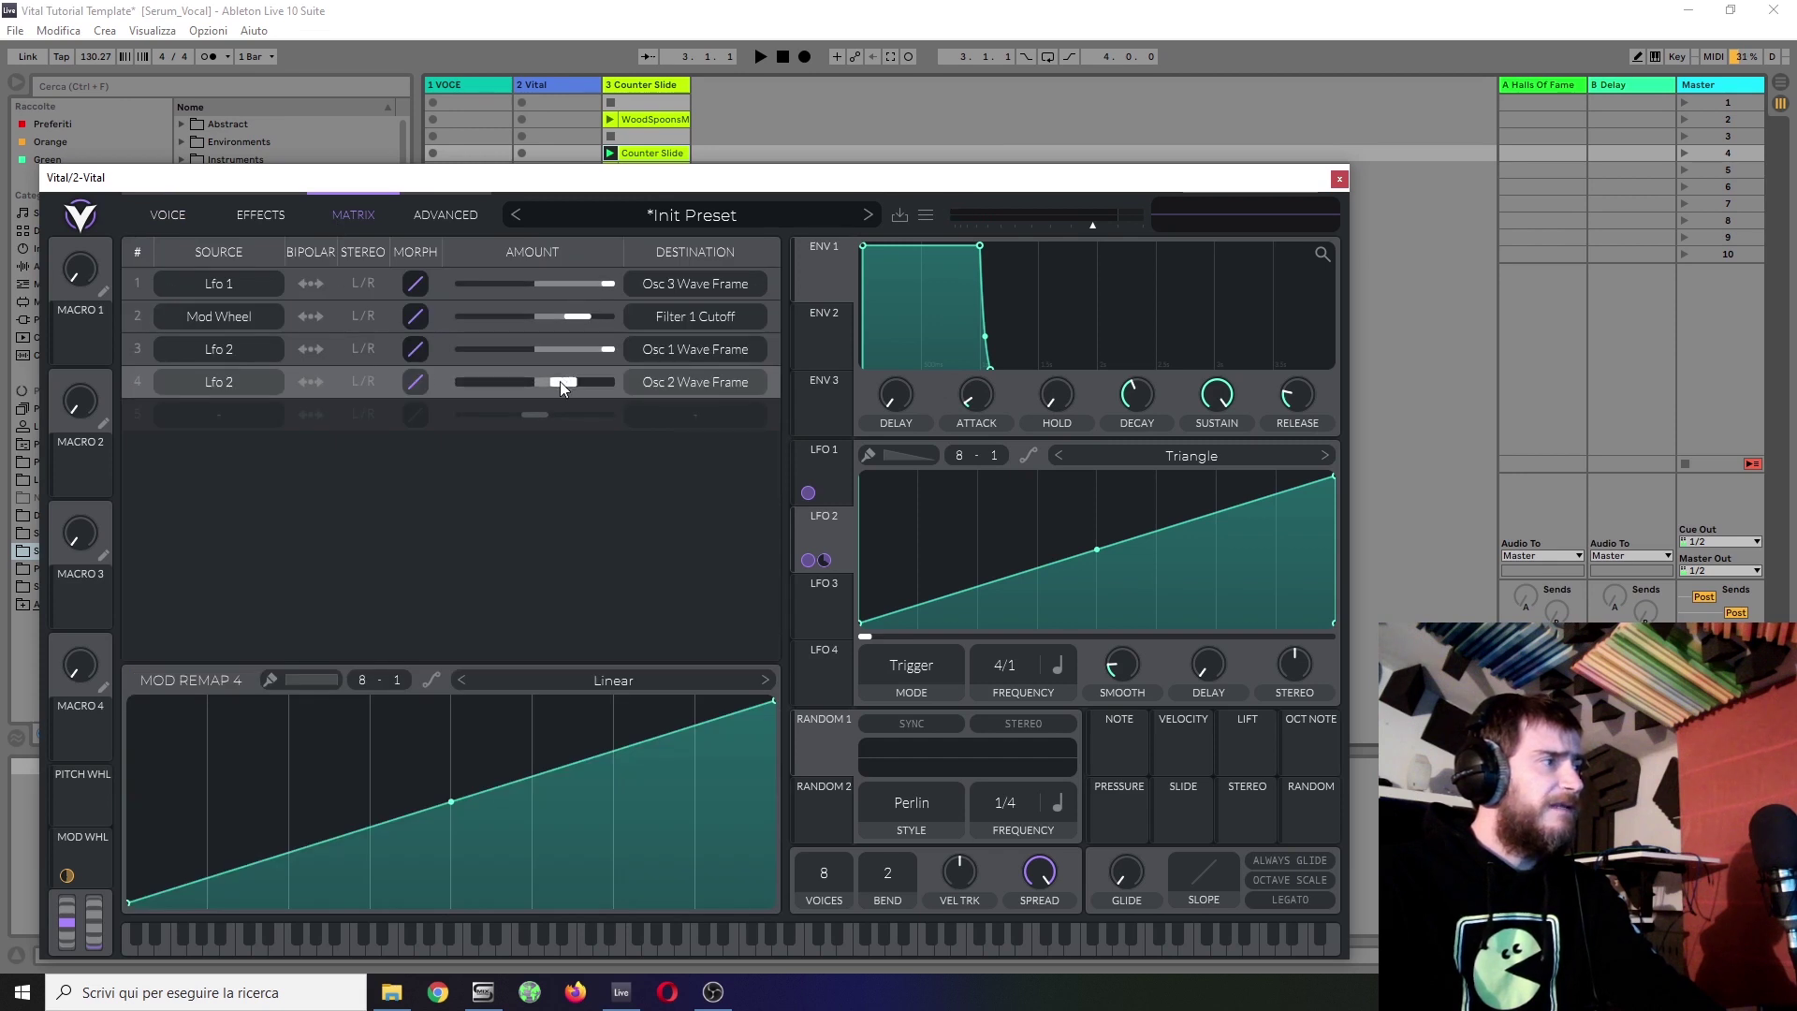
drag(558, 378, 620, 376)
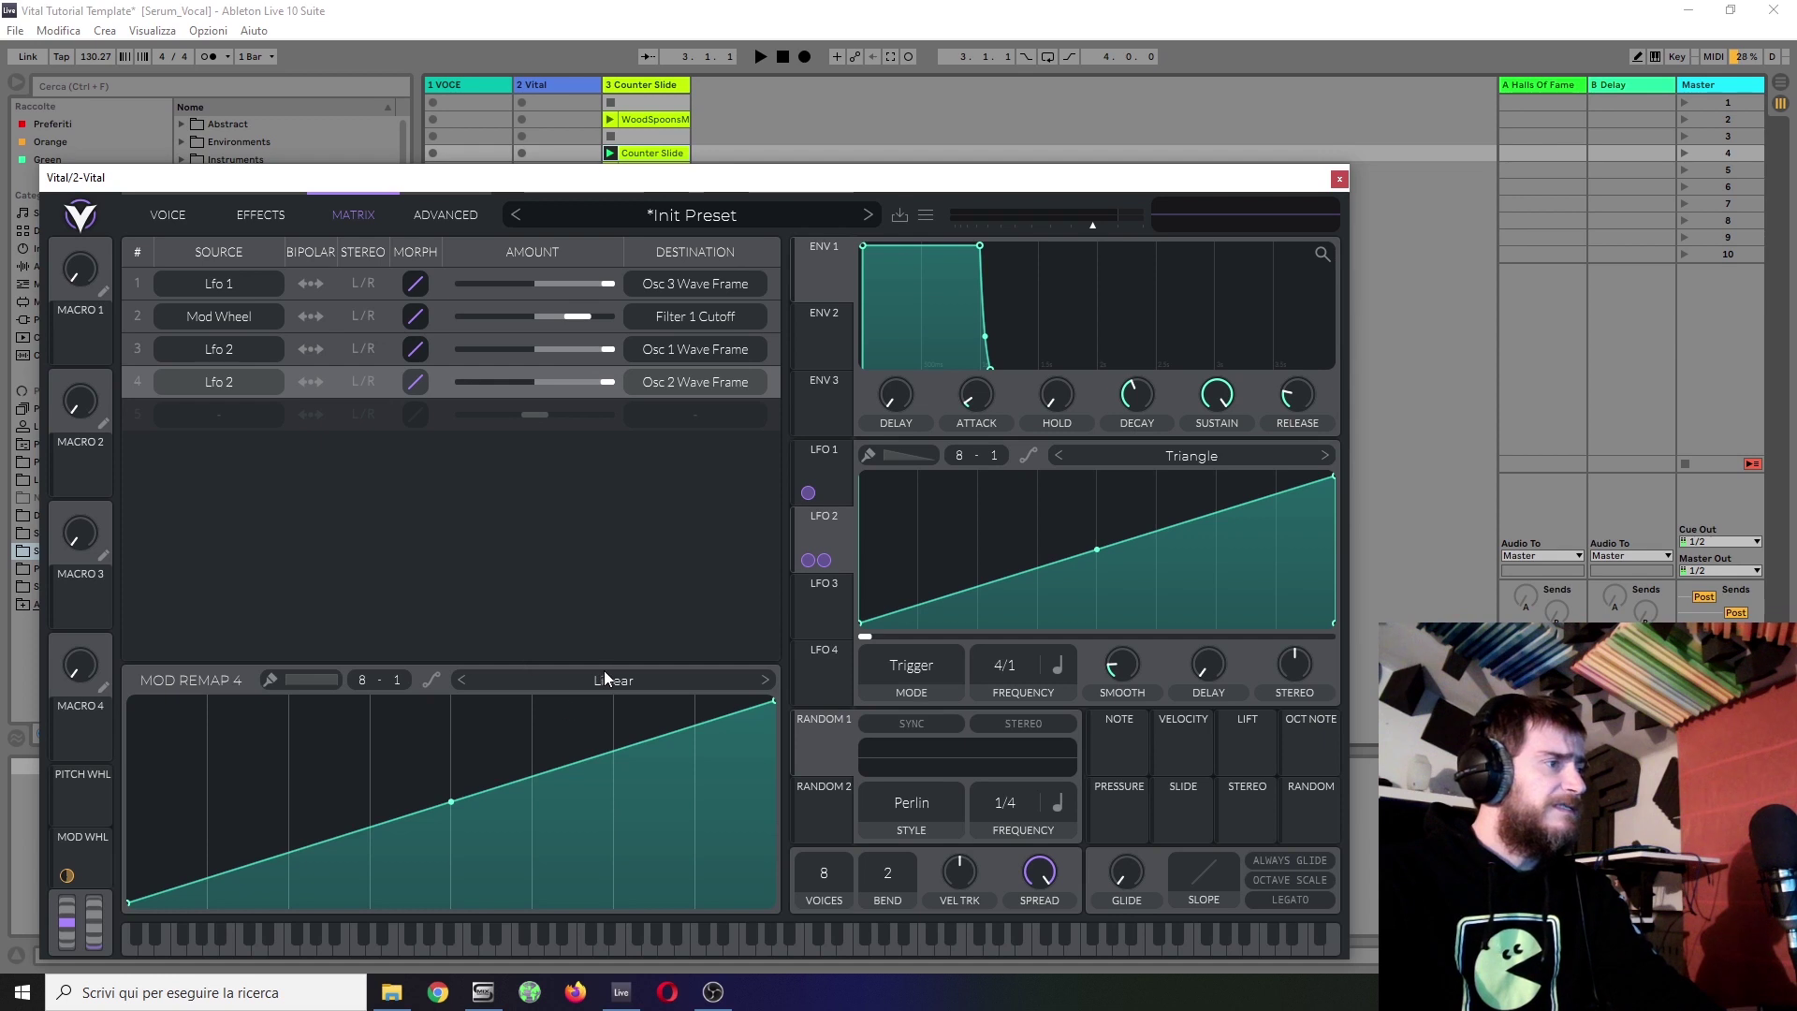
Step: Reshape the remap curve for LFO 2's modulation of Osc 2 Wave Frame into a triangle peaking slightly before the midpoint
double_click(453, 720)
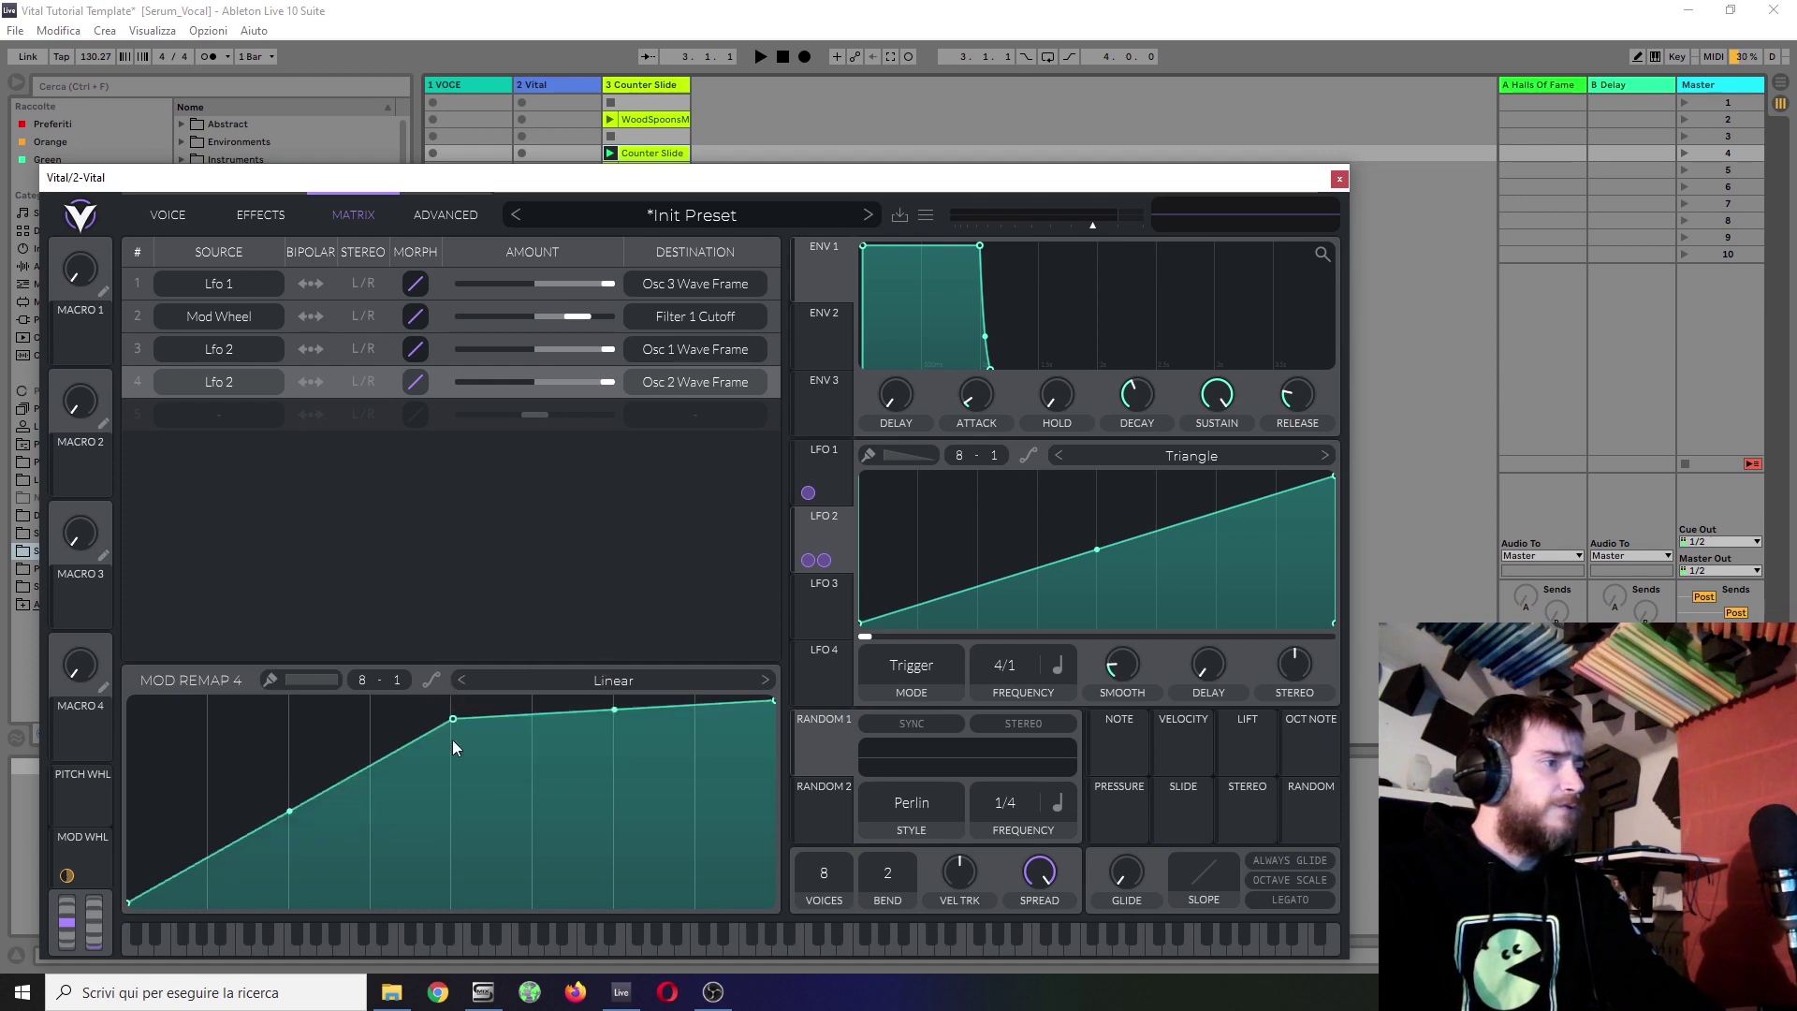
drag(453, 719, 381, 679)
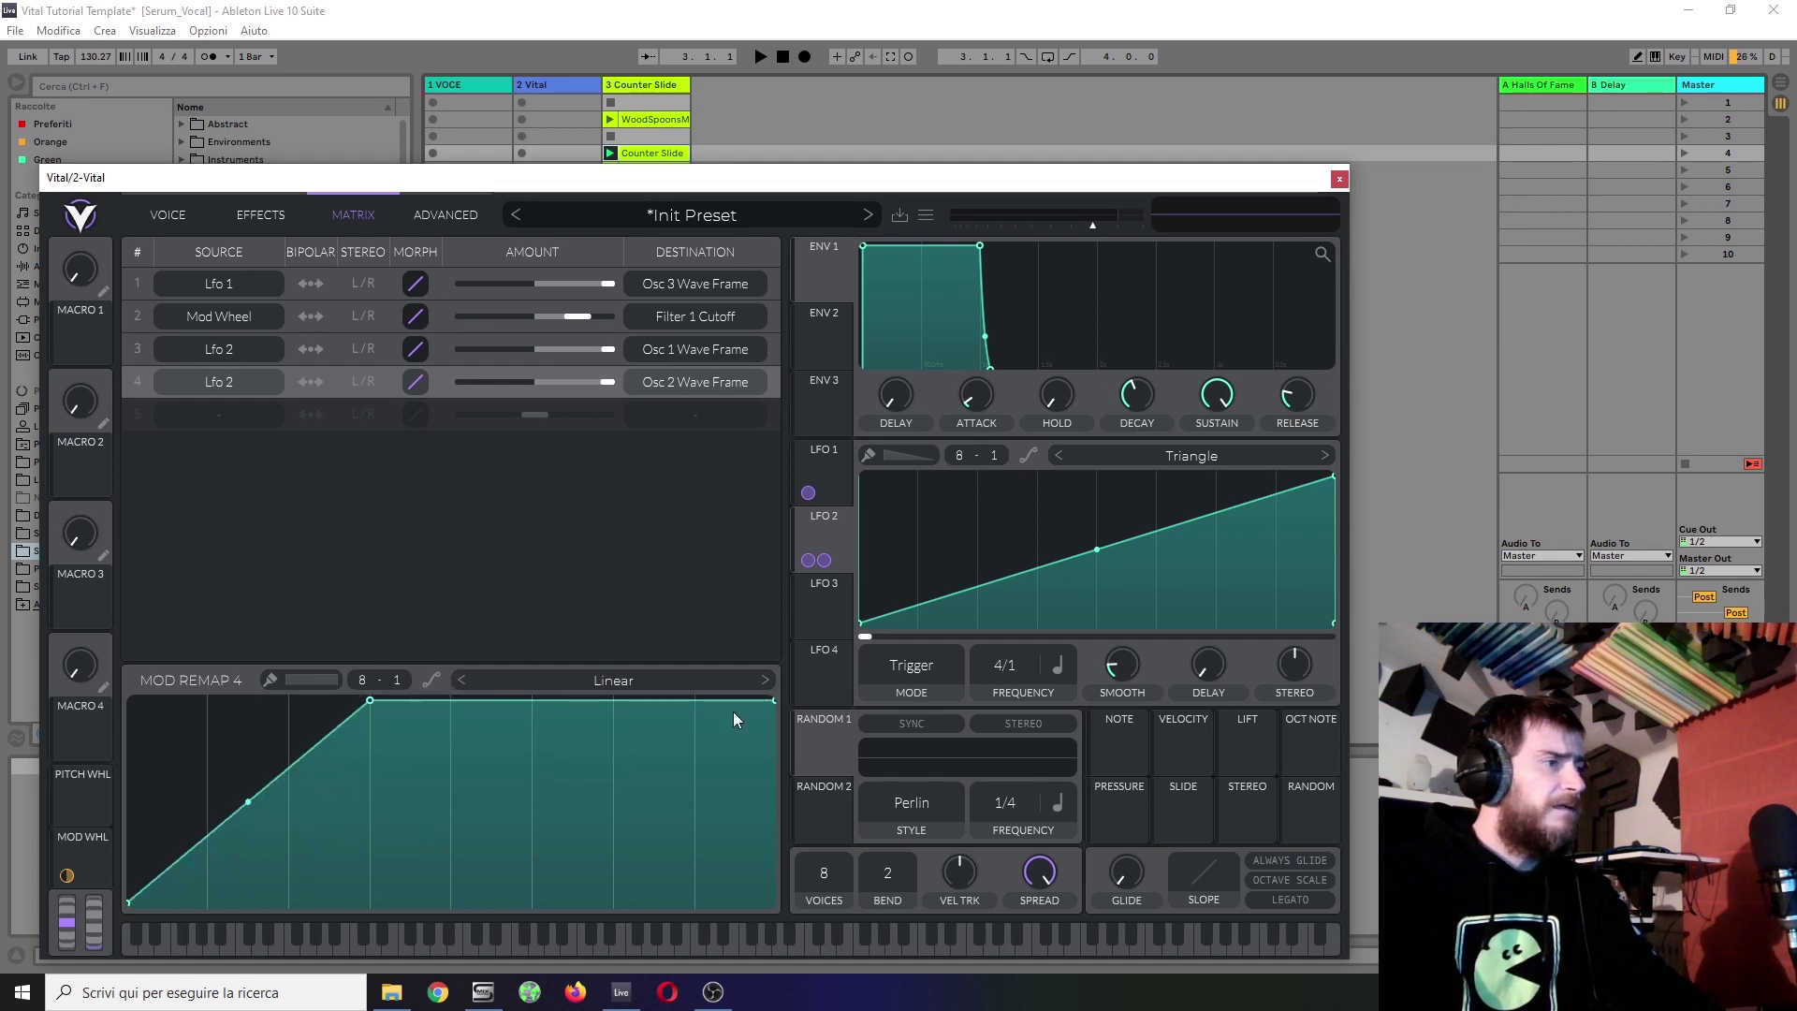
drag(771, 696, 789, 919)
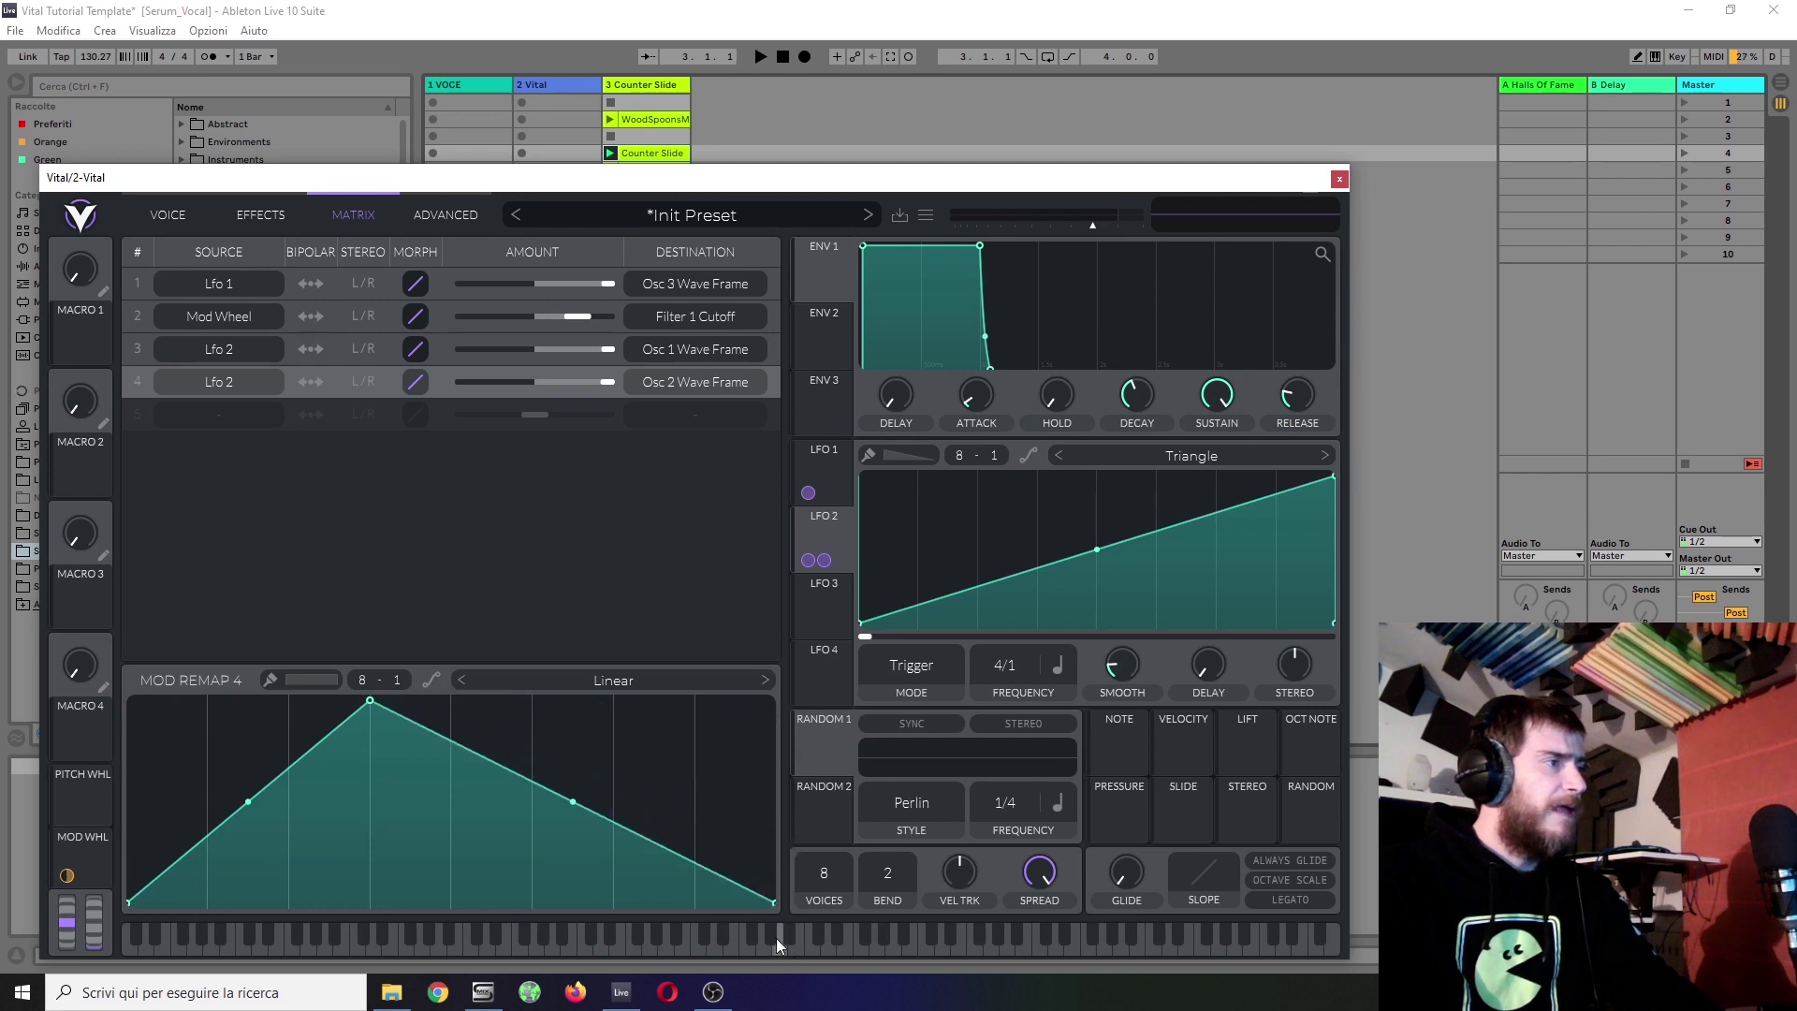
Step: Reshape the remap curve for LFO 2's modulation of Osc 1 Wave Frame into a triangle peaking past the midpoint
click(608, 352)
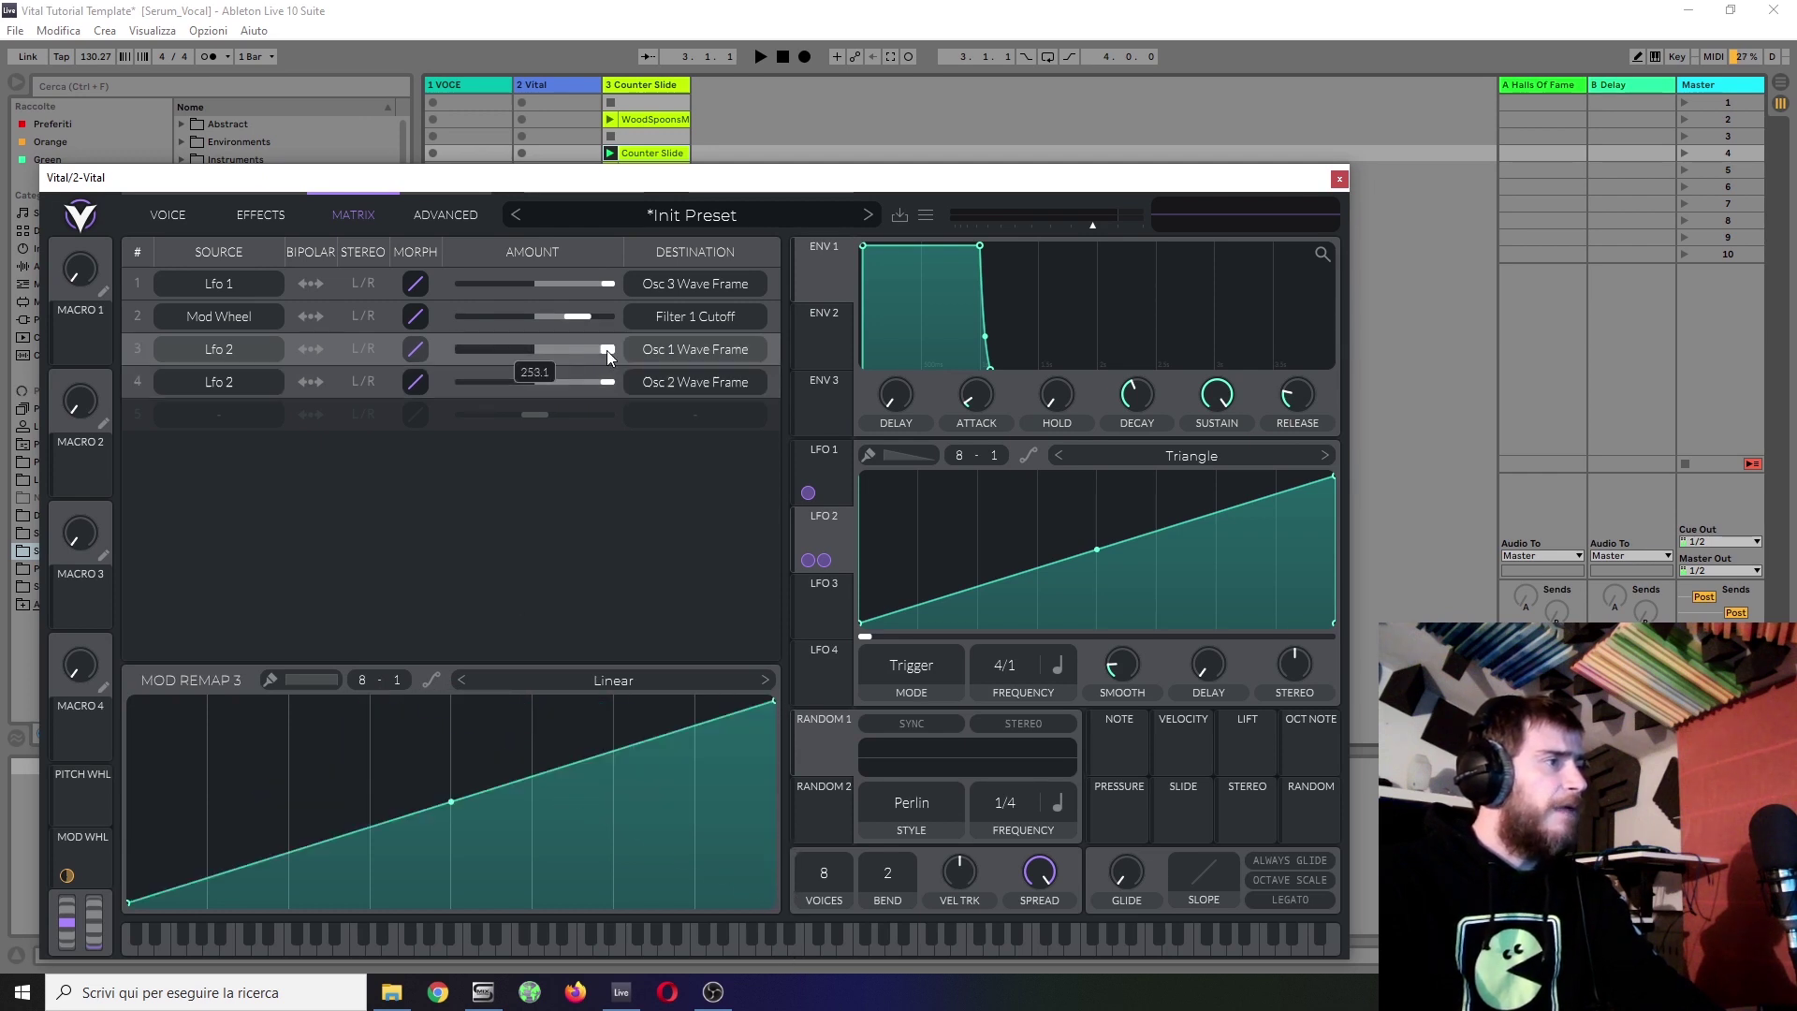
double_click(529, 696)
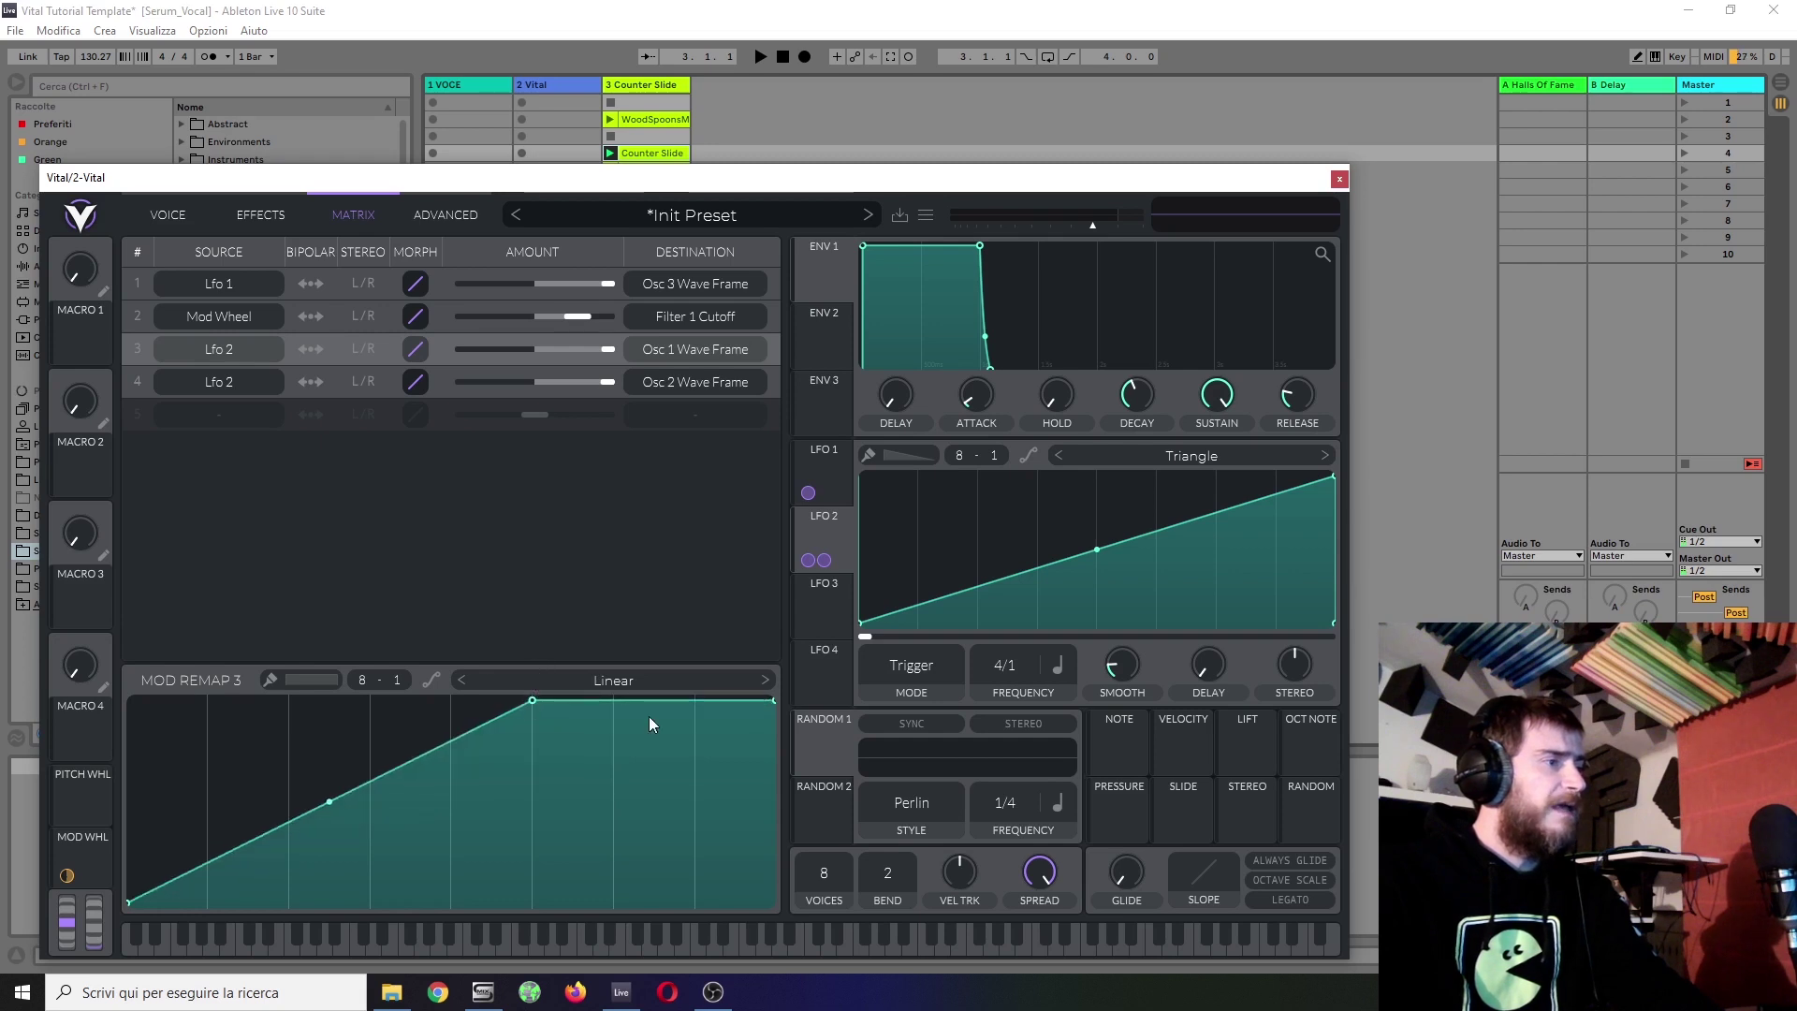
drag(769, 706, 788, 957)
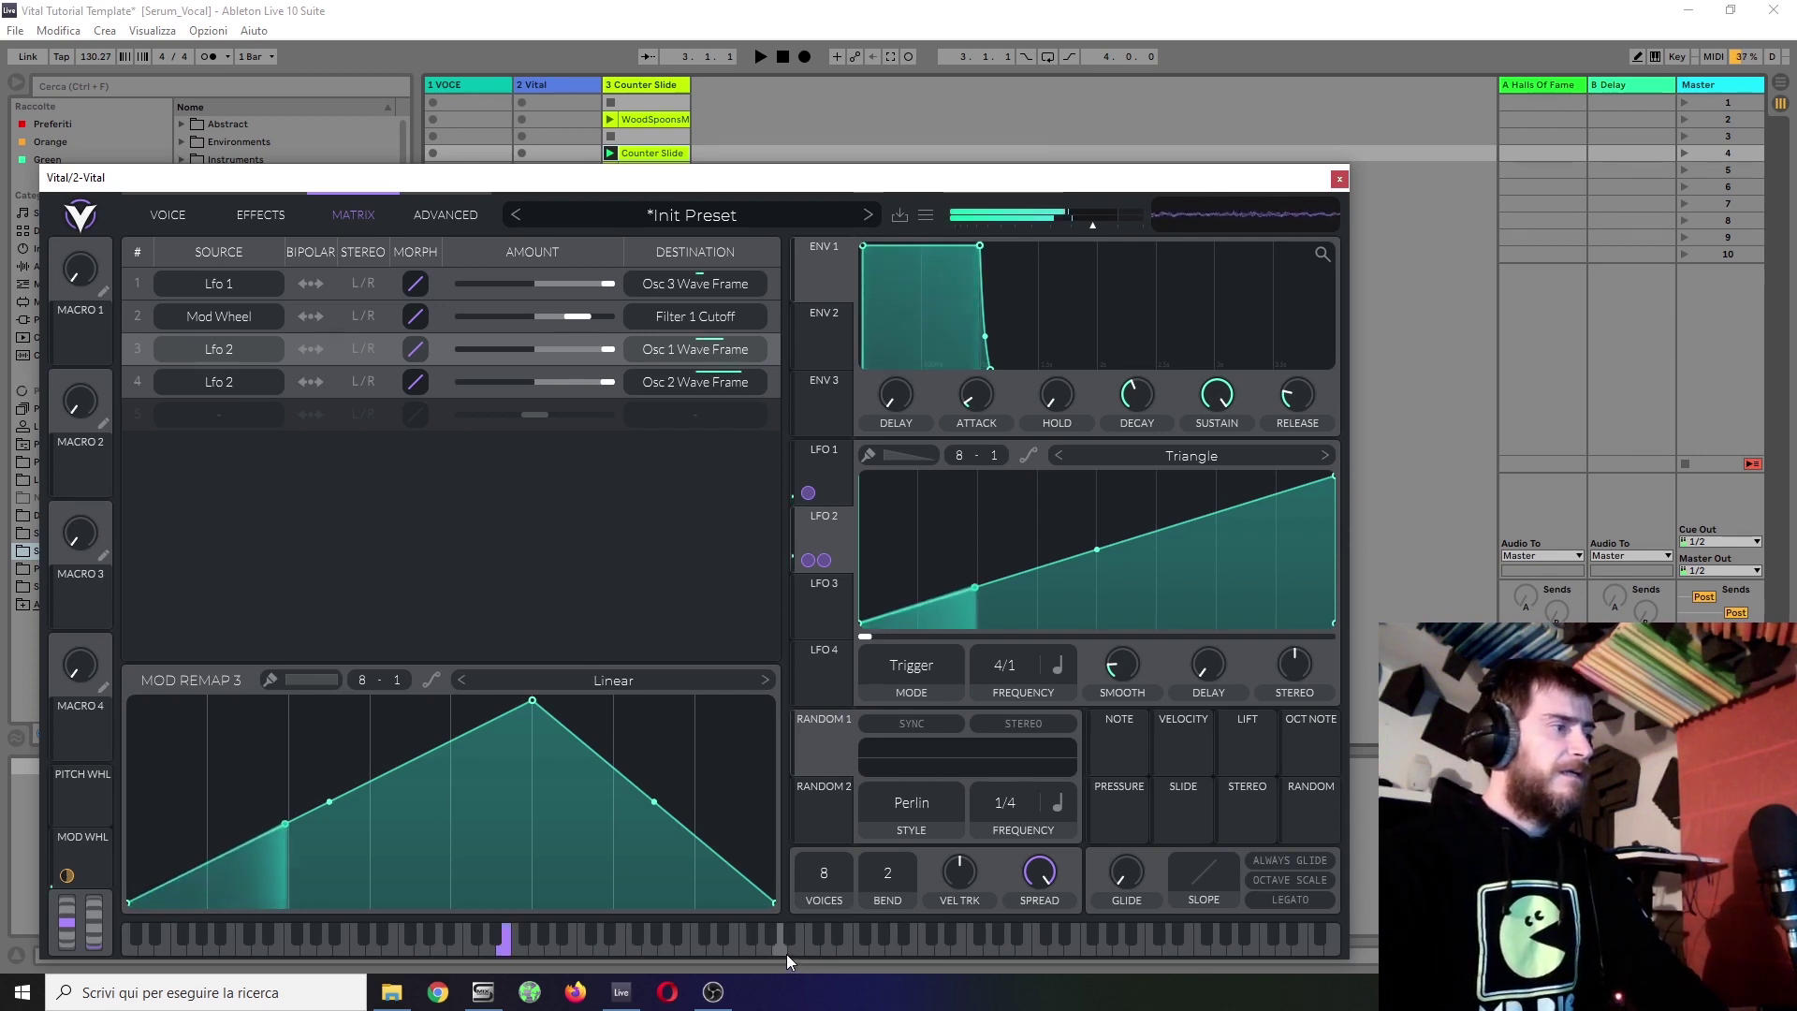
Step: Raise LFO 2's stereo offset and set oscillator 2's unison to 5 voices
click(187, 210)
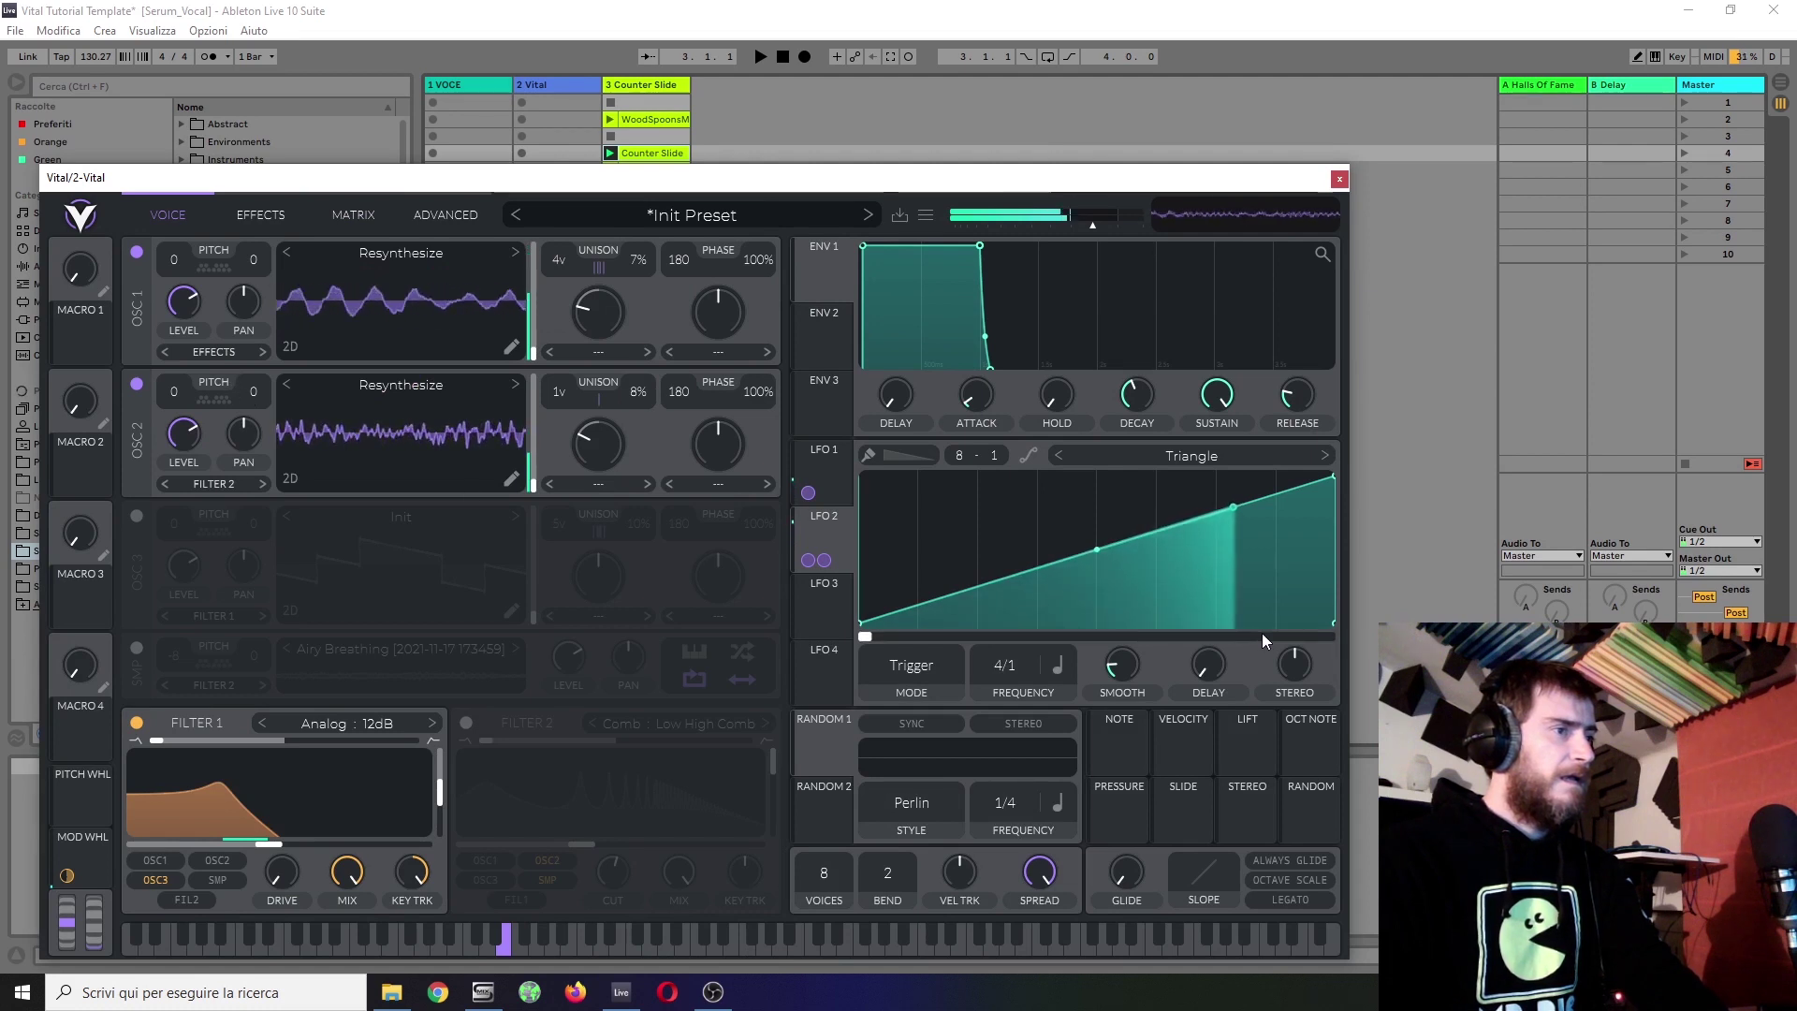
drag(1307, 653, 1329, 626)
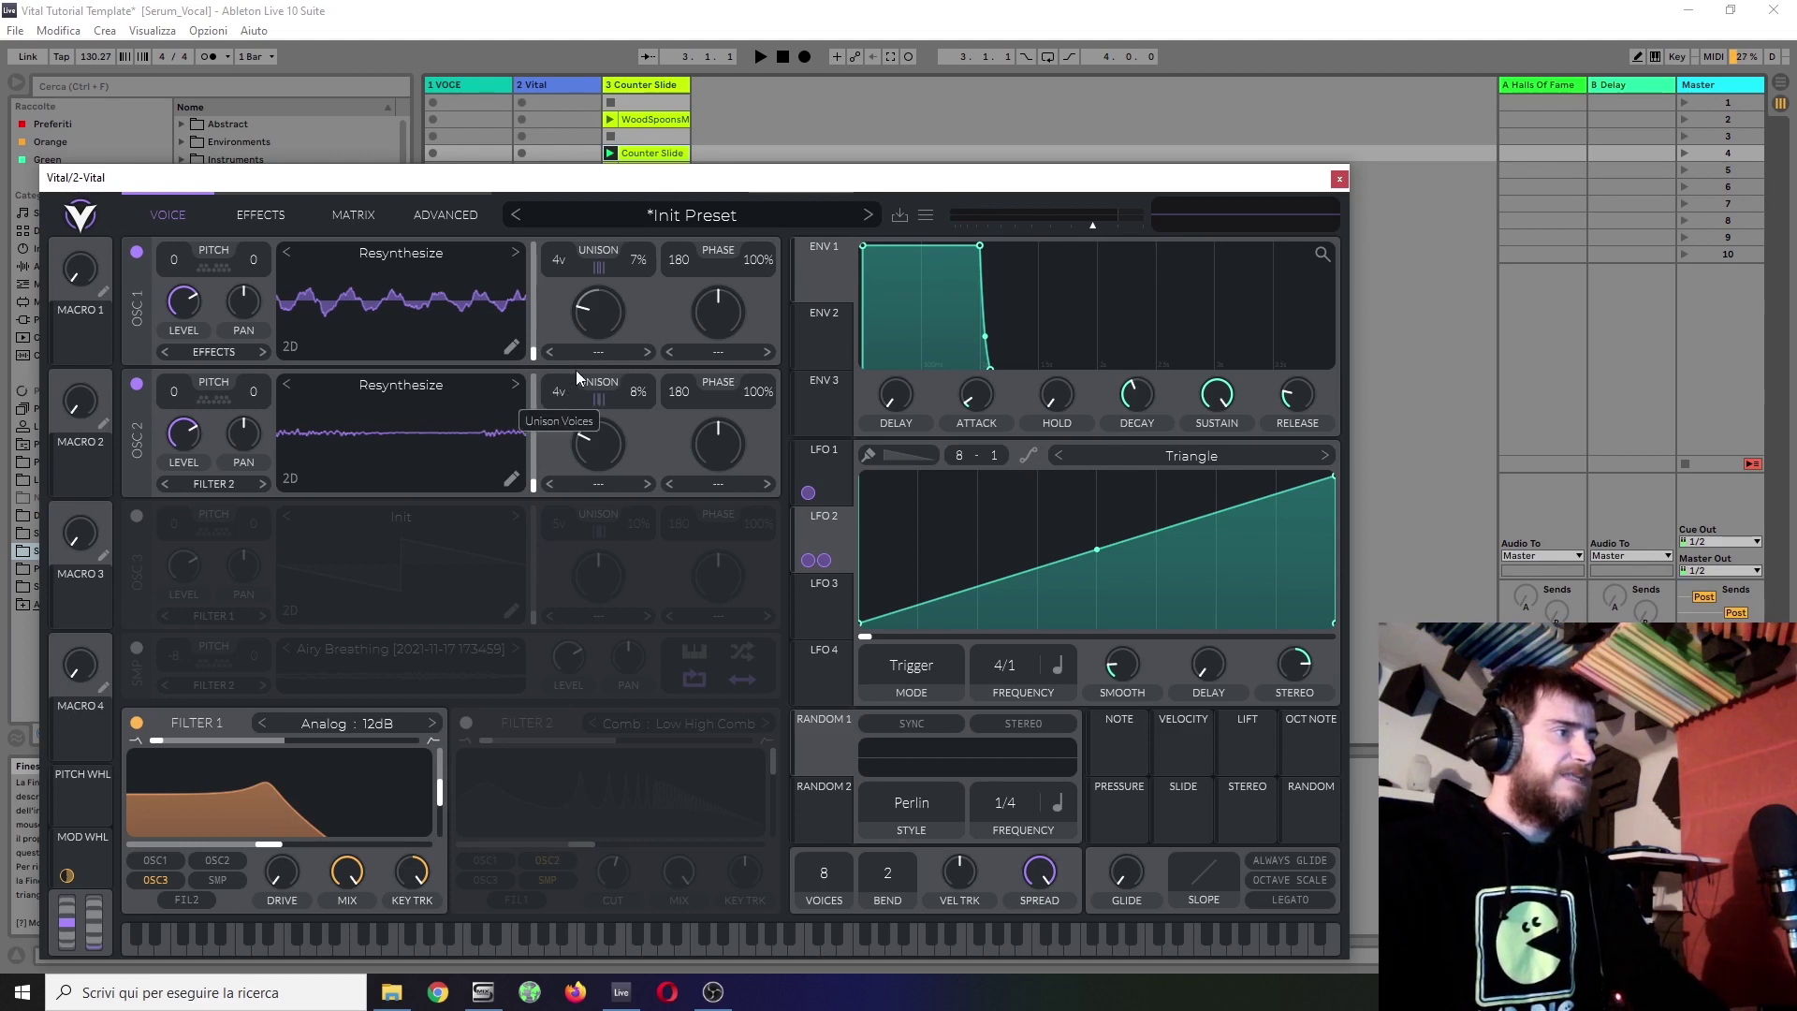
scroll(575, 367, up, 1)
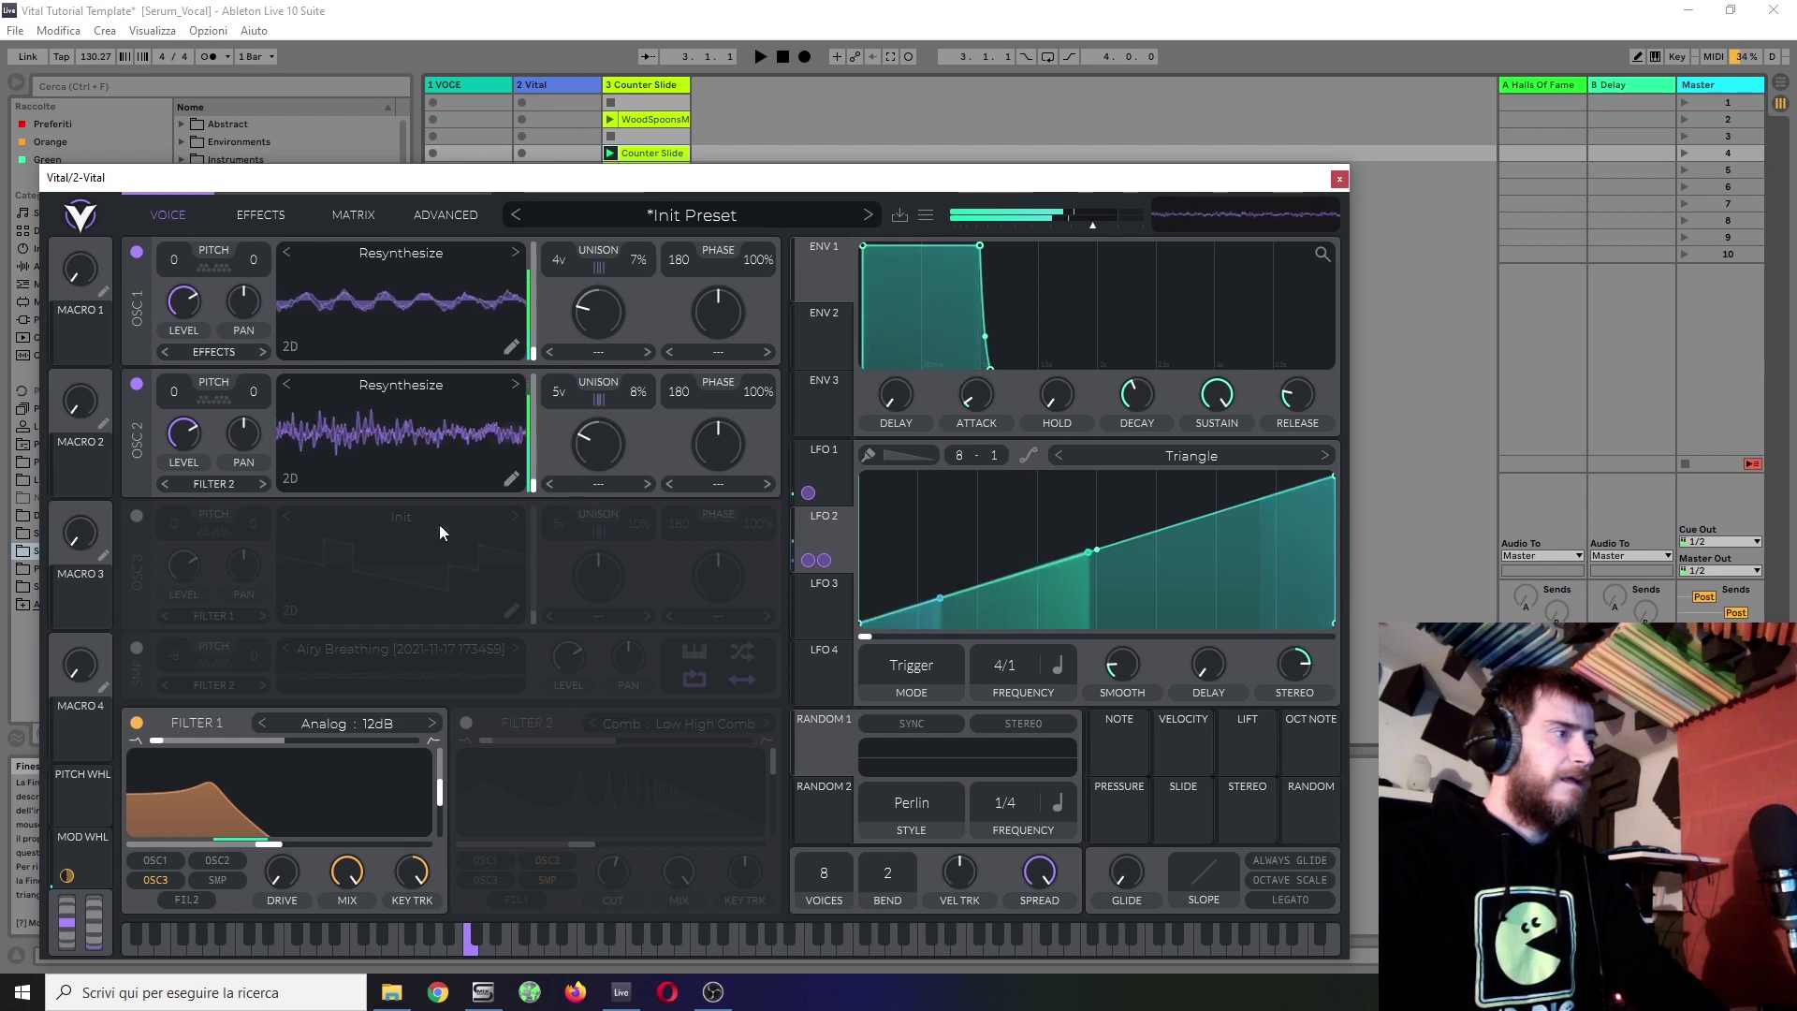
Step: Turn on oscillator 3 and filter 2, and set filter 2's model to Formant
click(140, 517)
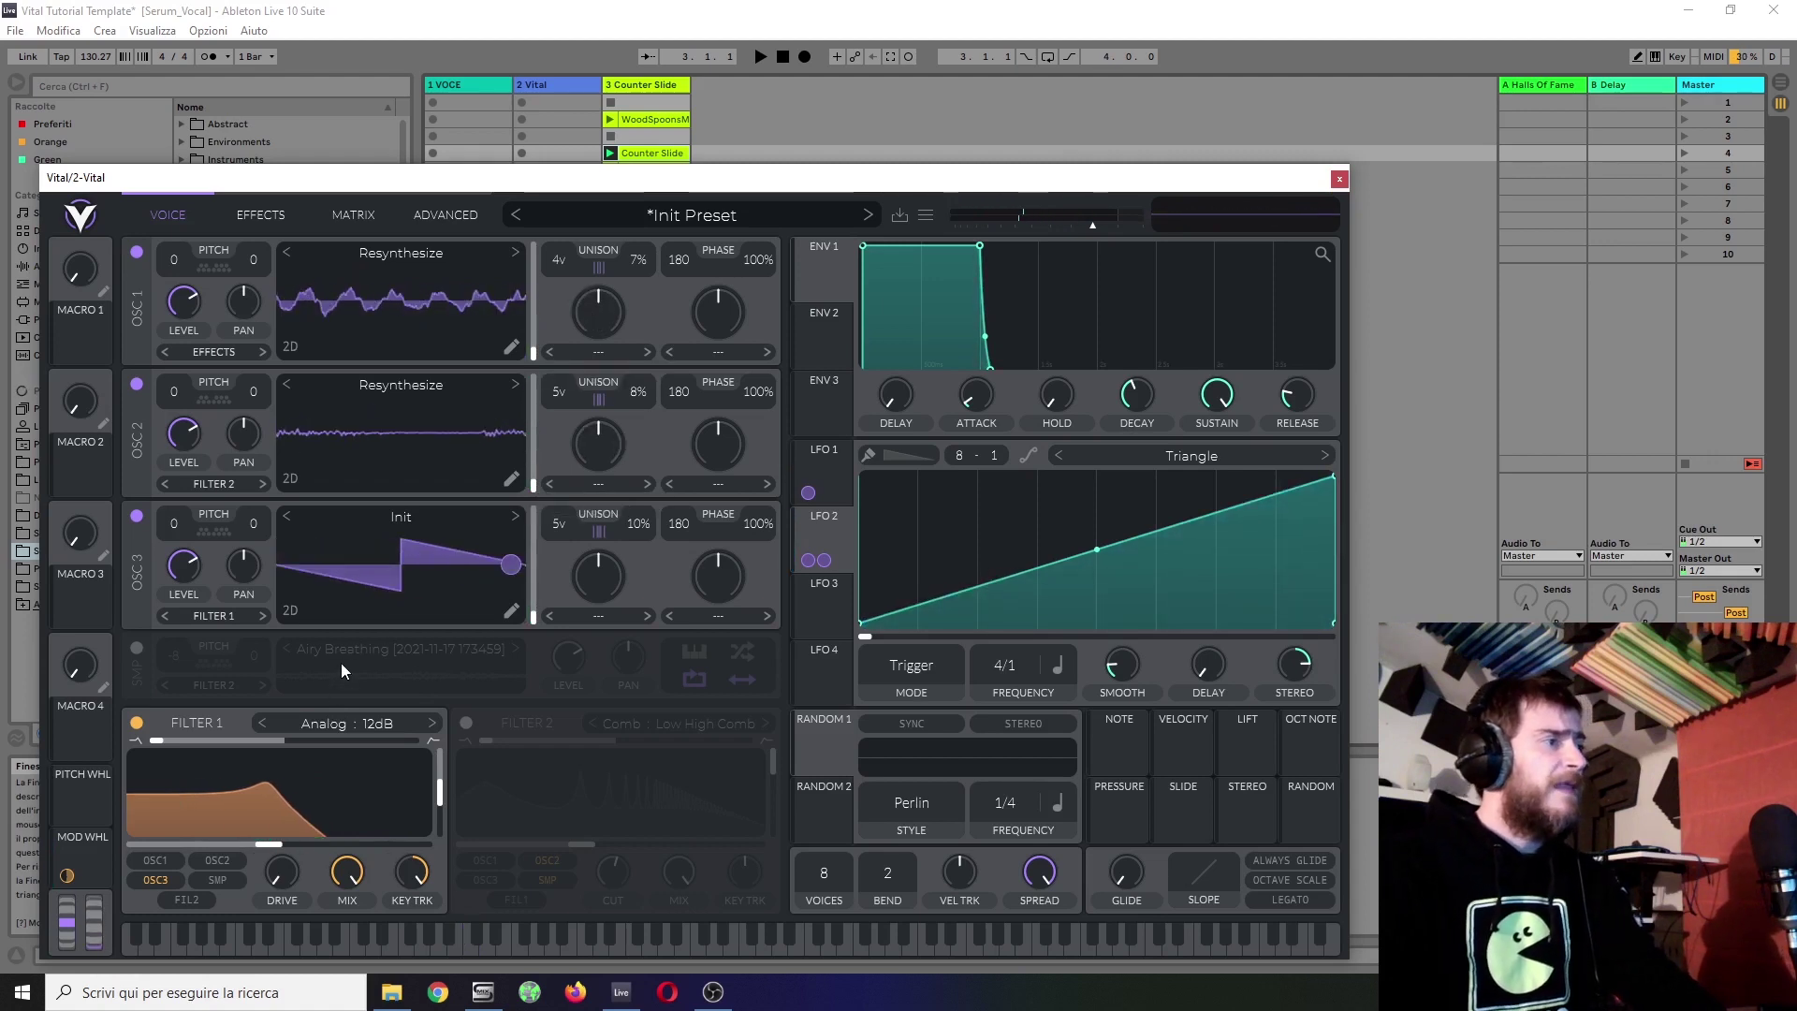
click(463, 718)
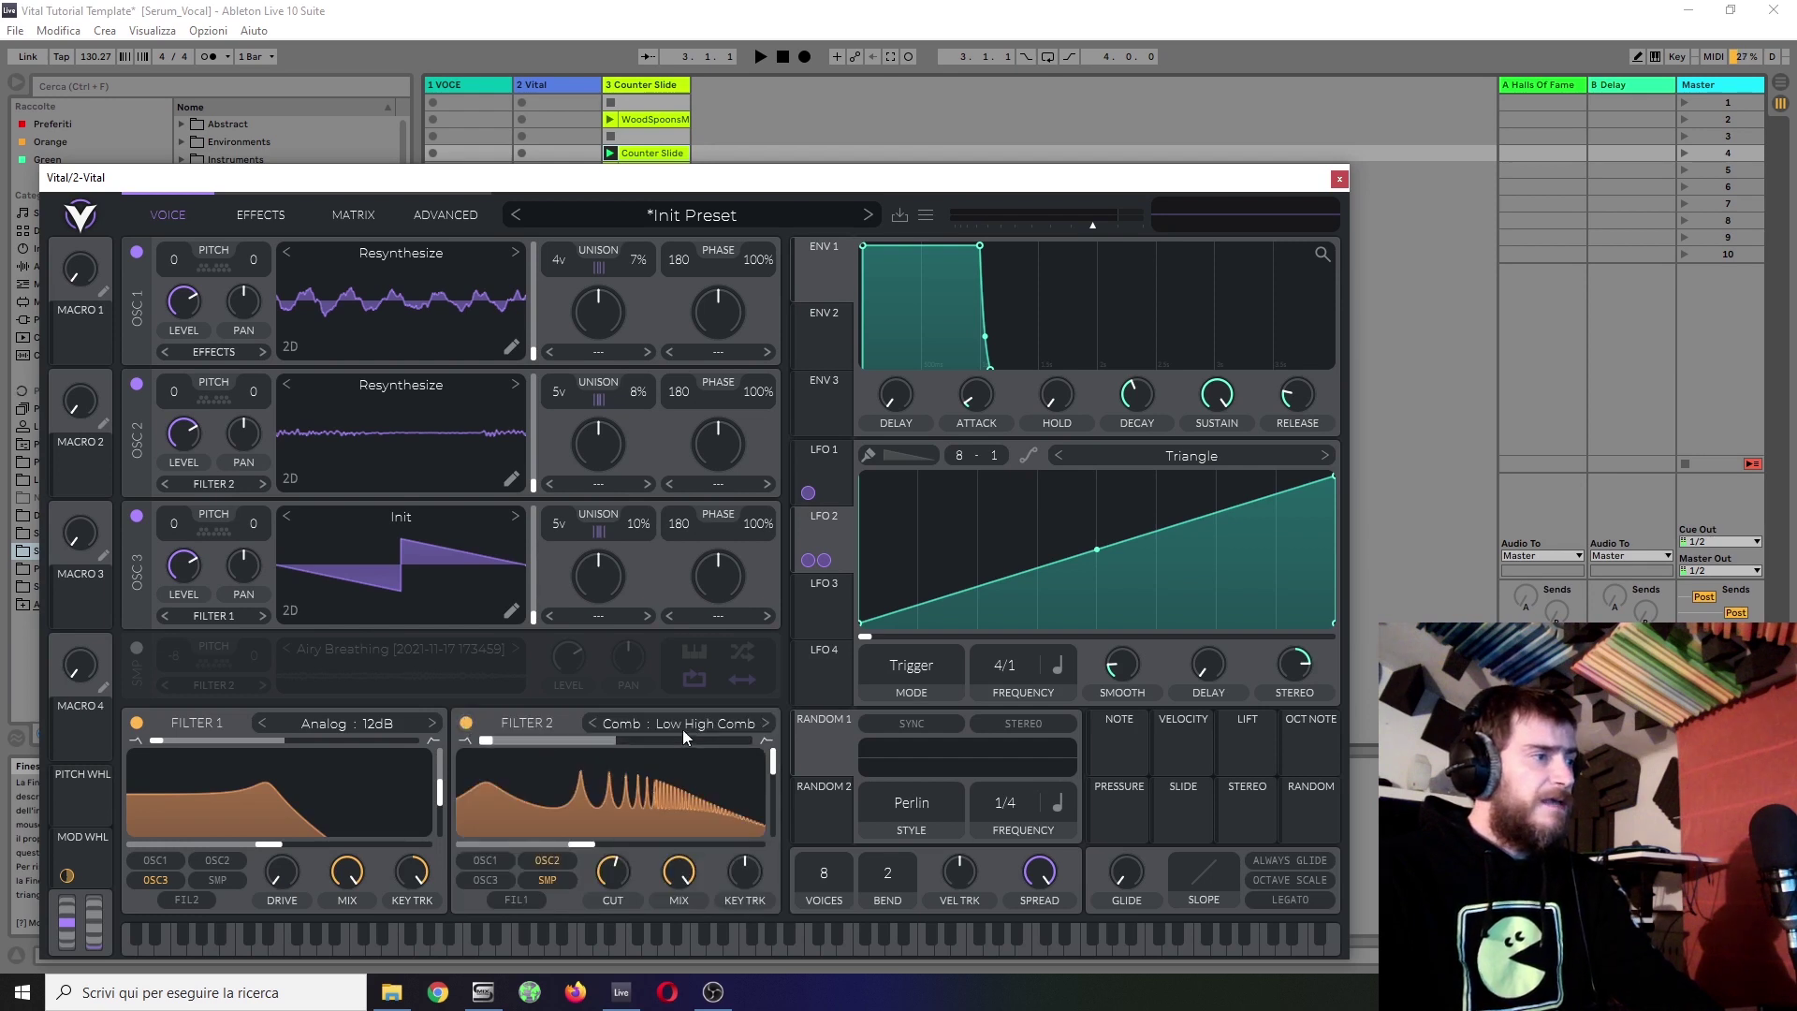
click(721, 726)
click(838, 843)
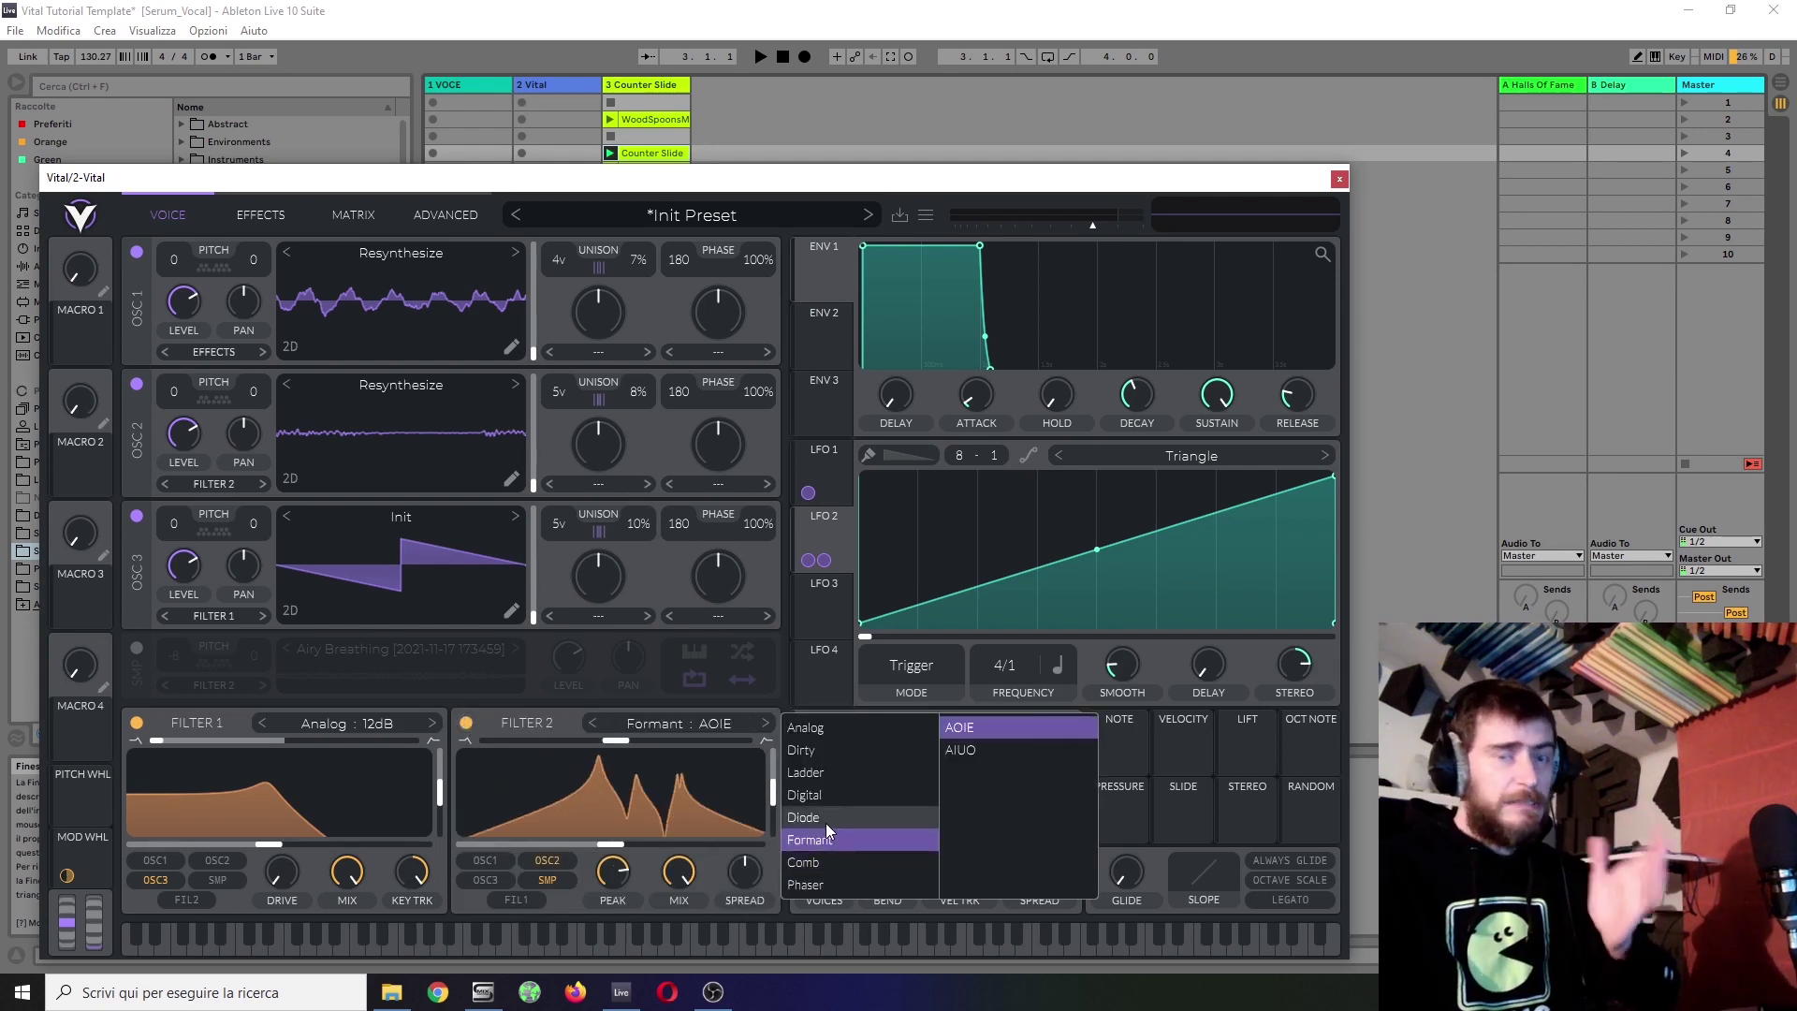
Step: Switch filter 2's formant style to AIUO and lower its formant transpose and spread
click(613, 743)
drag(598, 740, 591, 741)
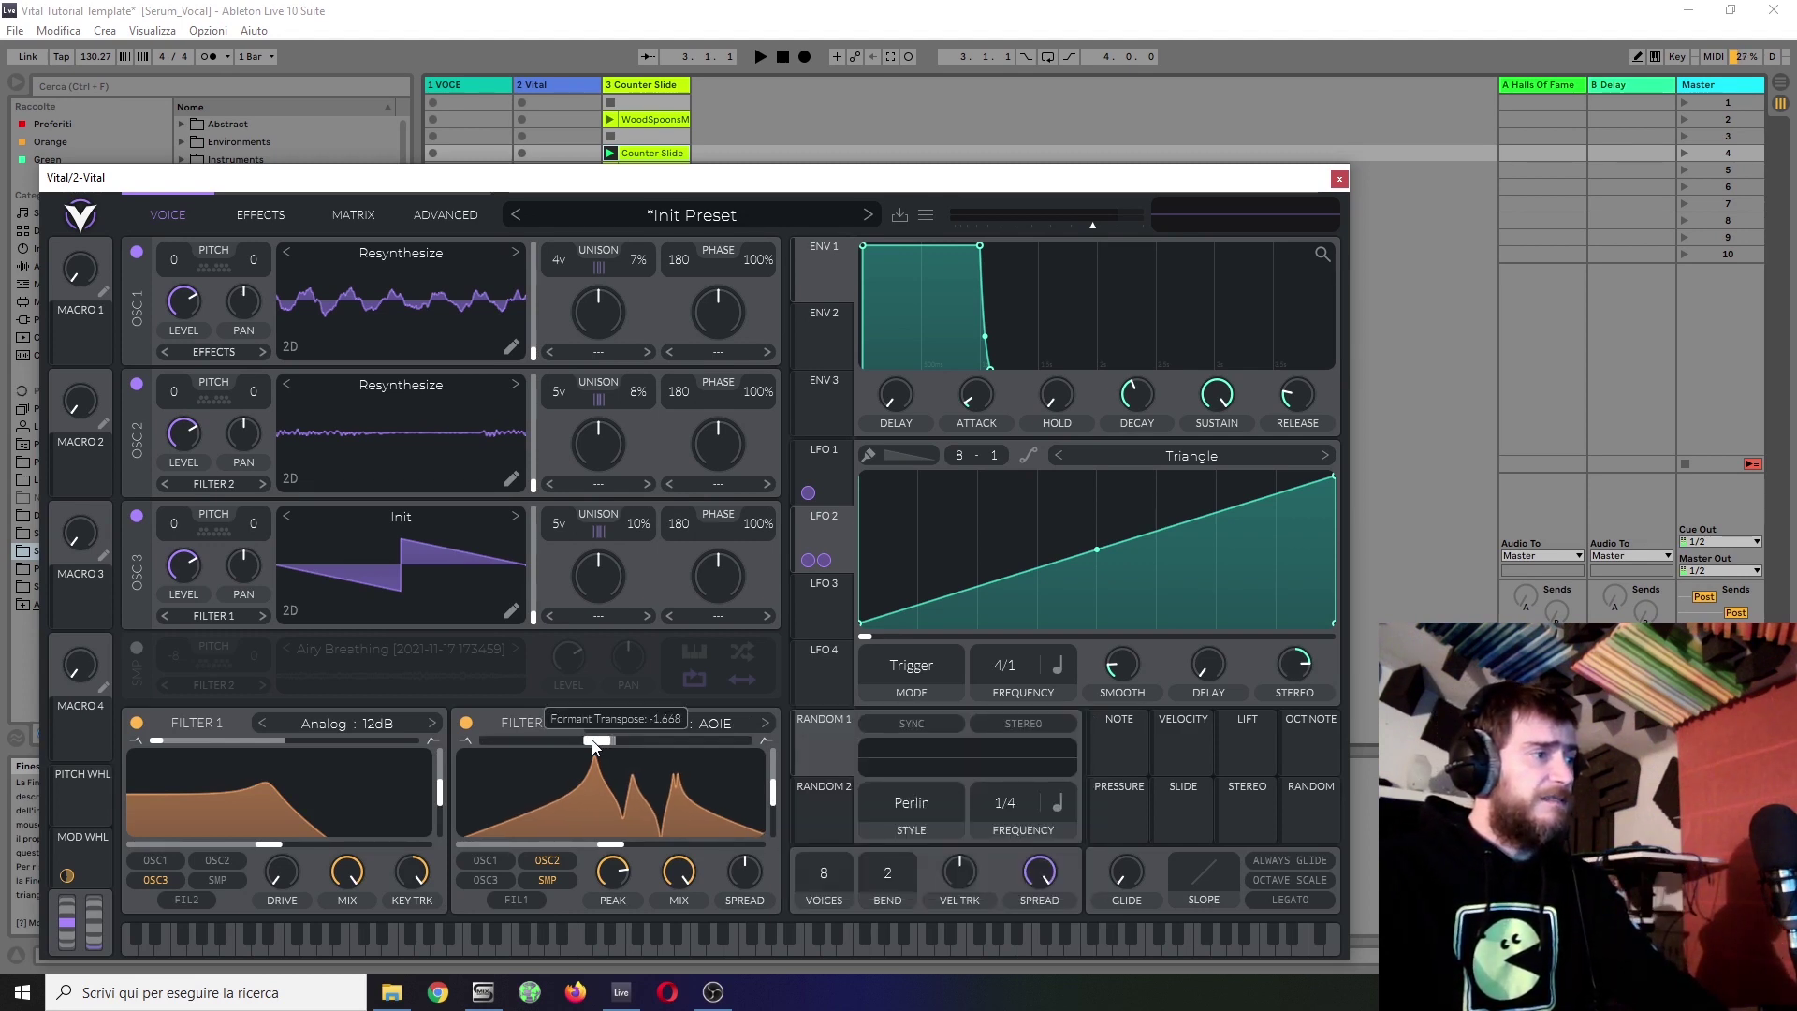
click(716, 726)
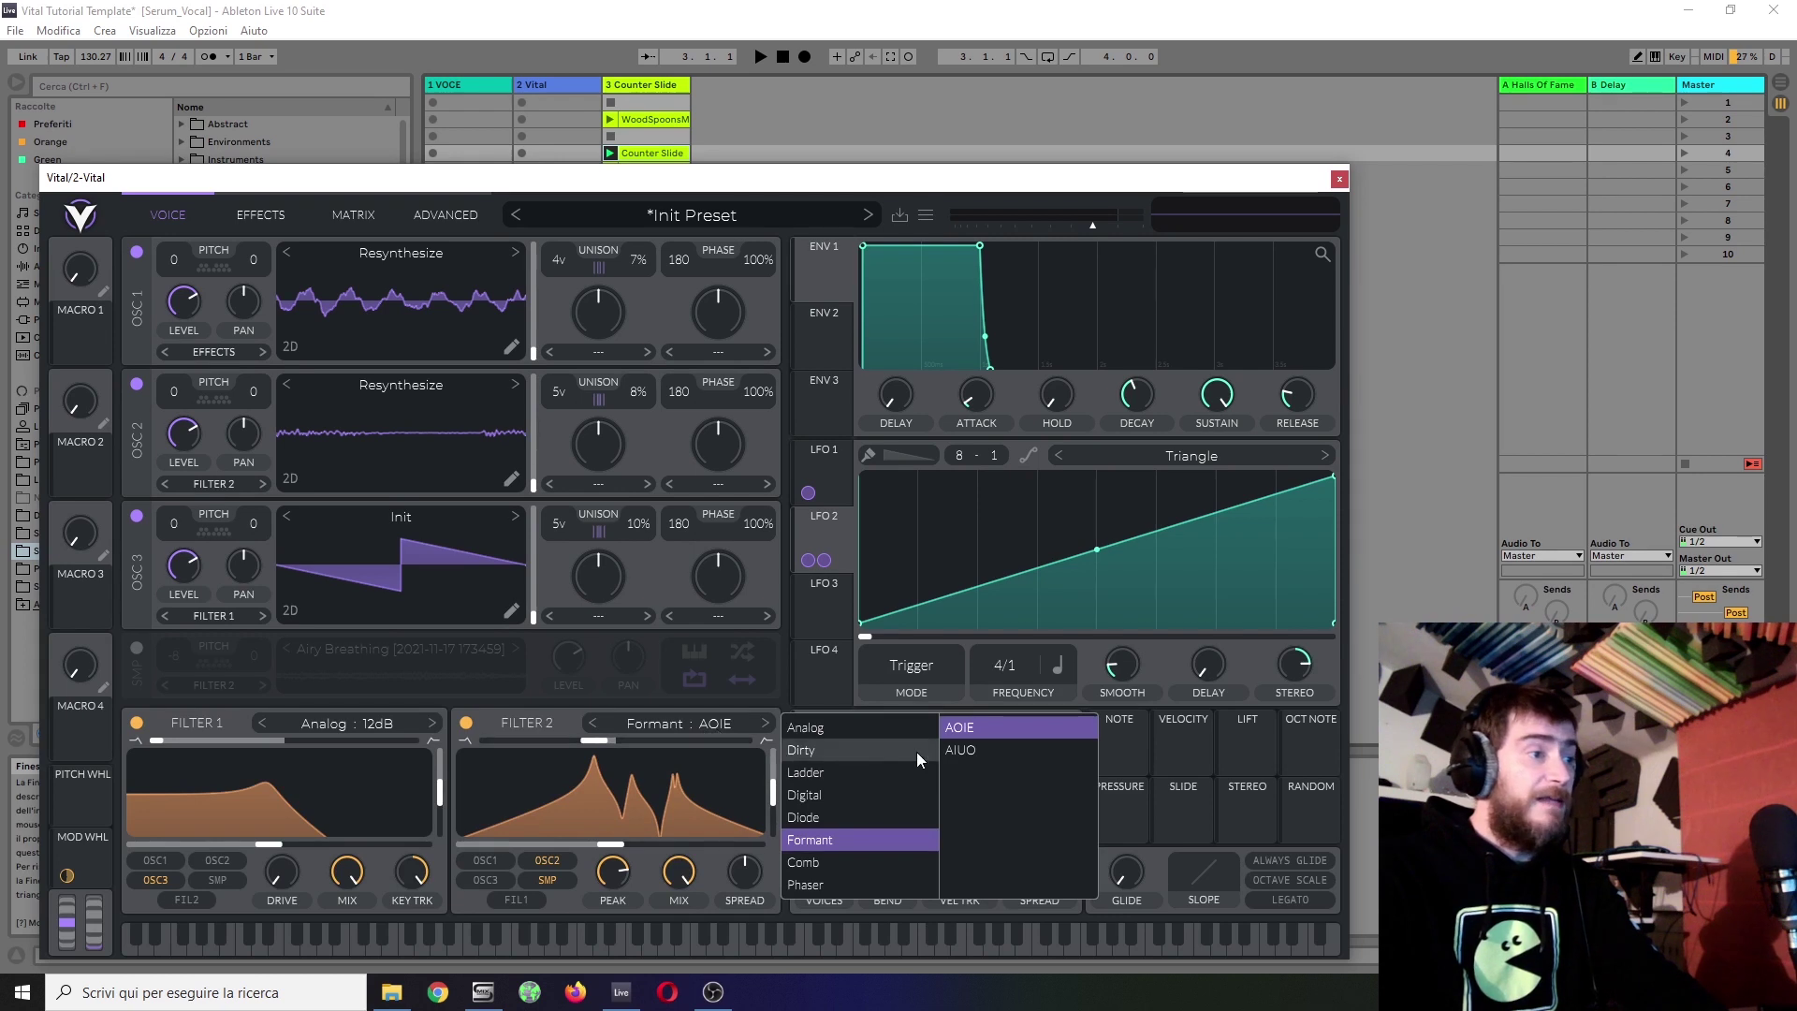
click(962, 750)
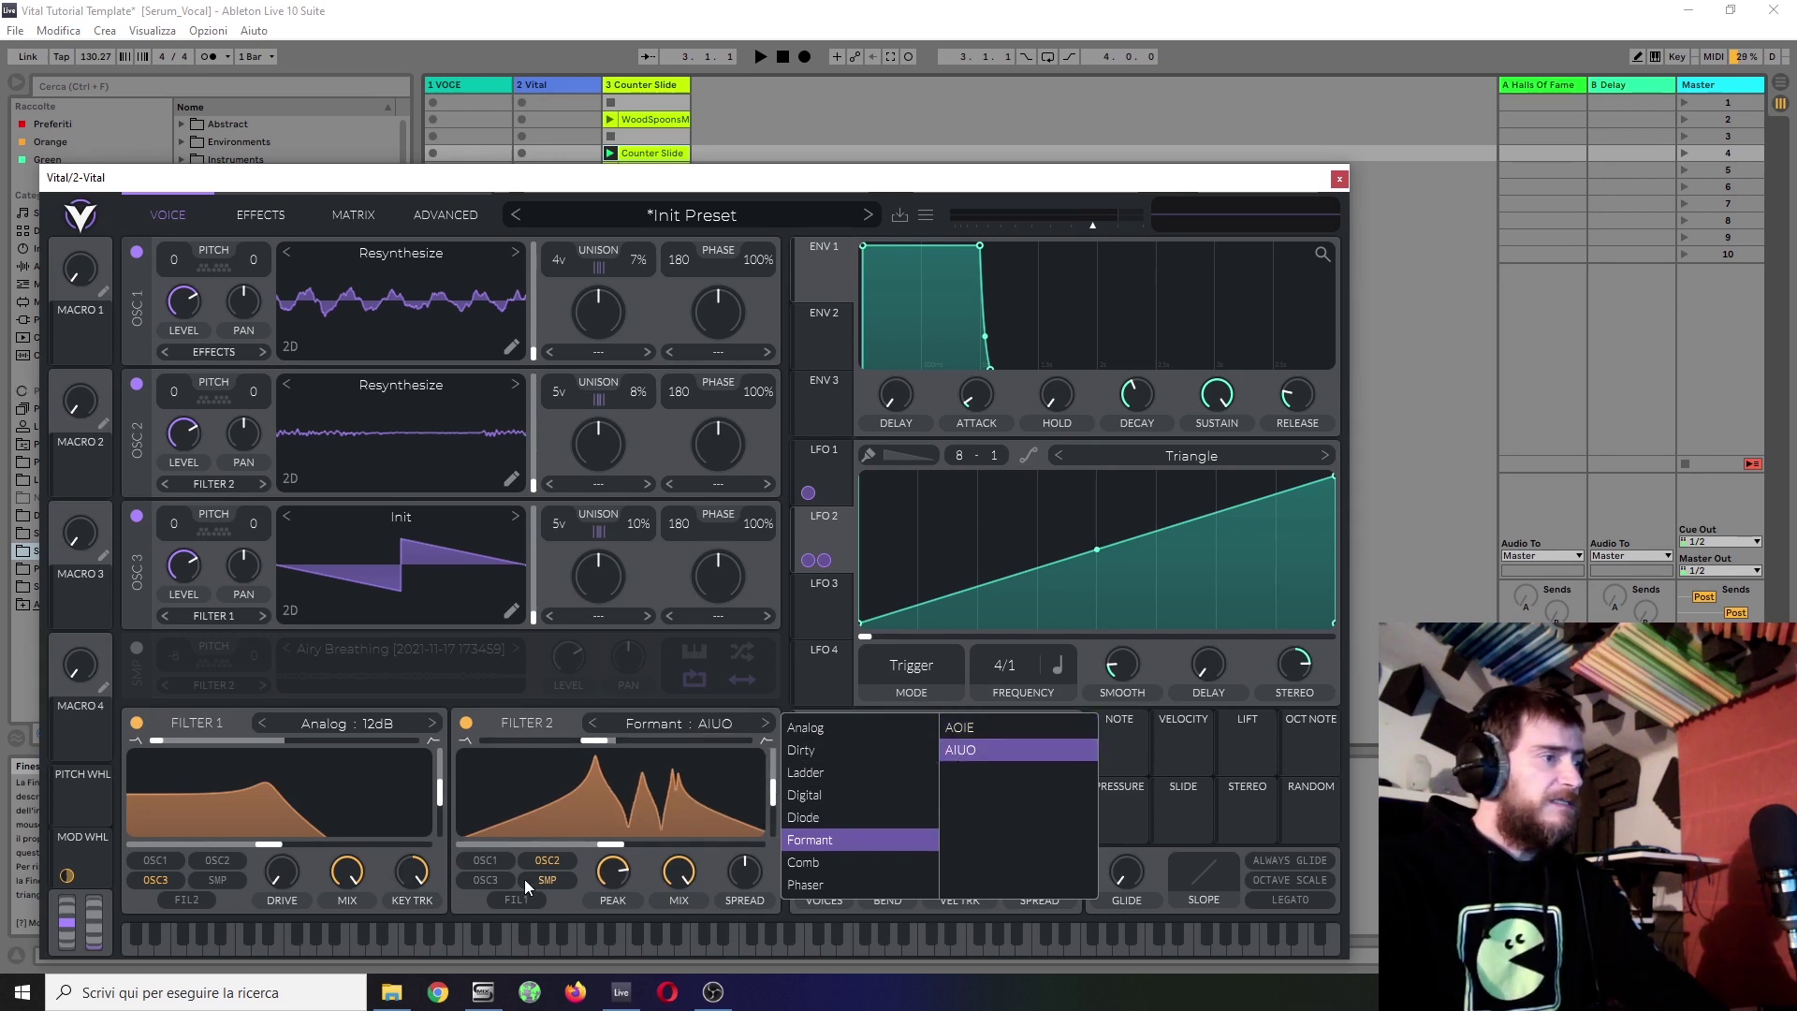
click(742, 875)
drag(739, 875, 717, 887)
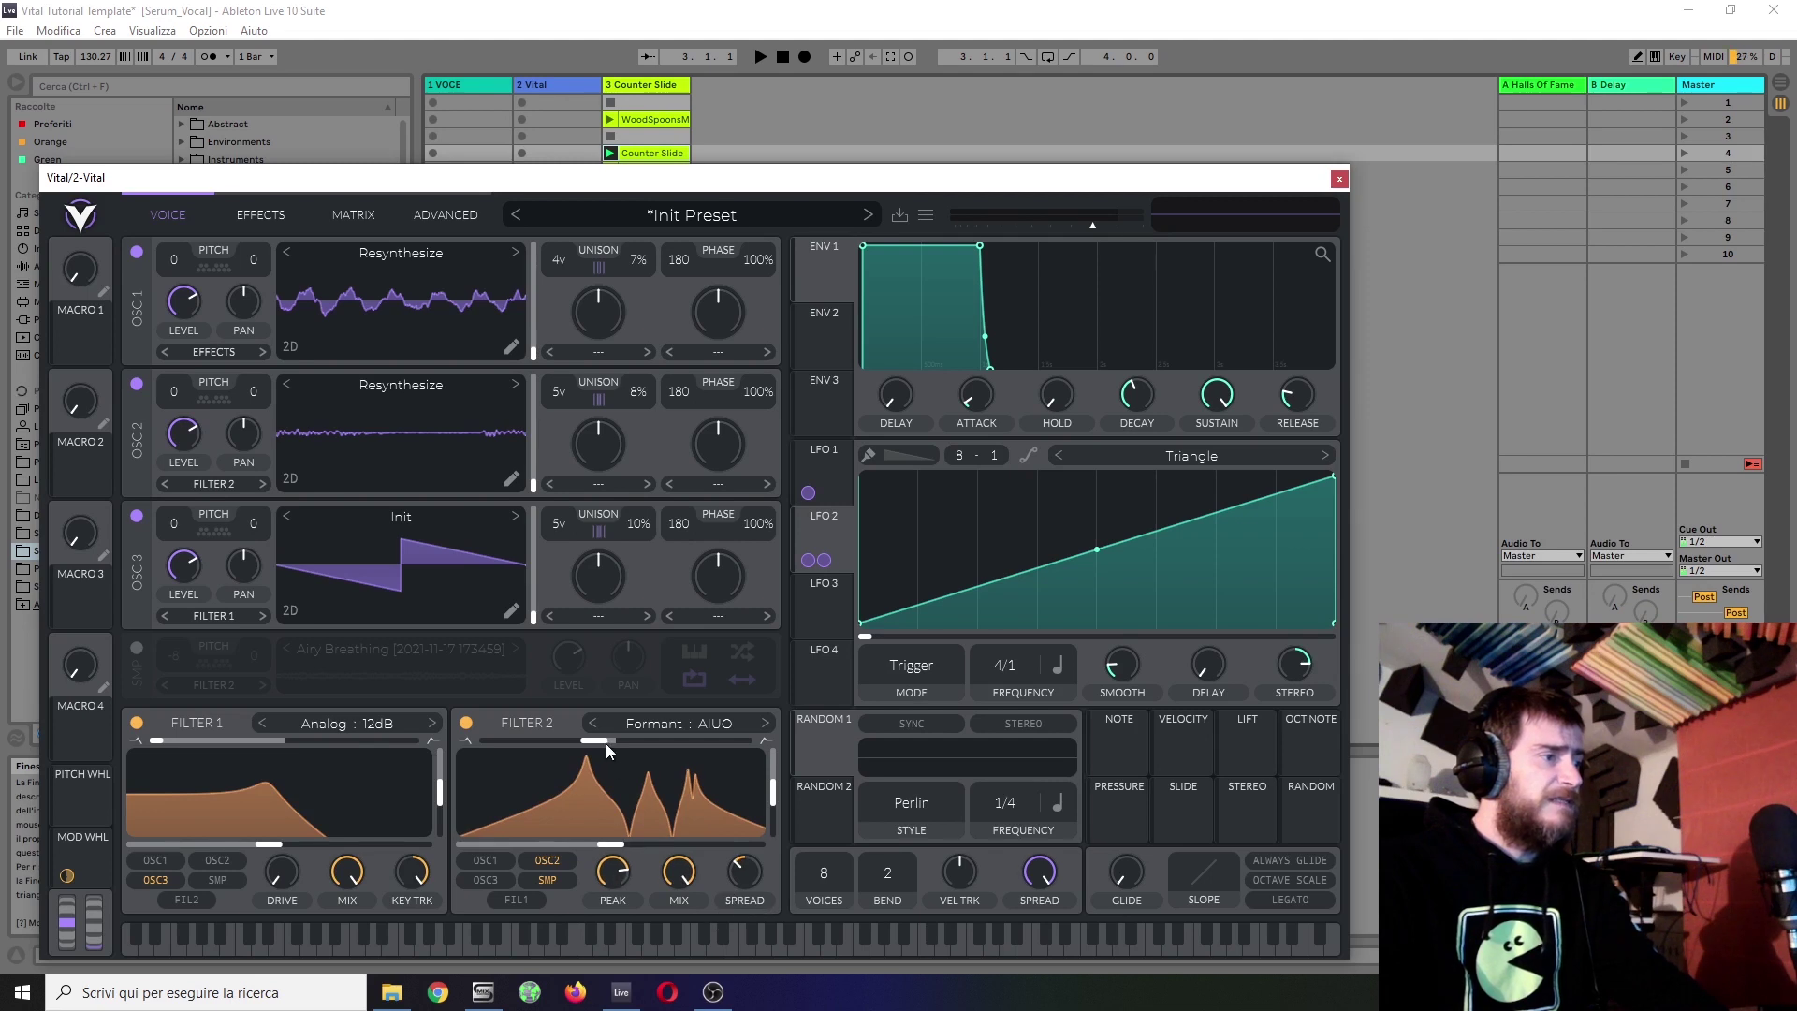
drag(605, 743, 581, 743)
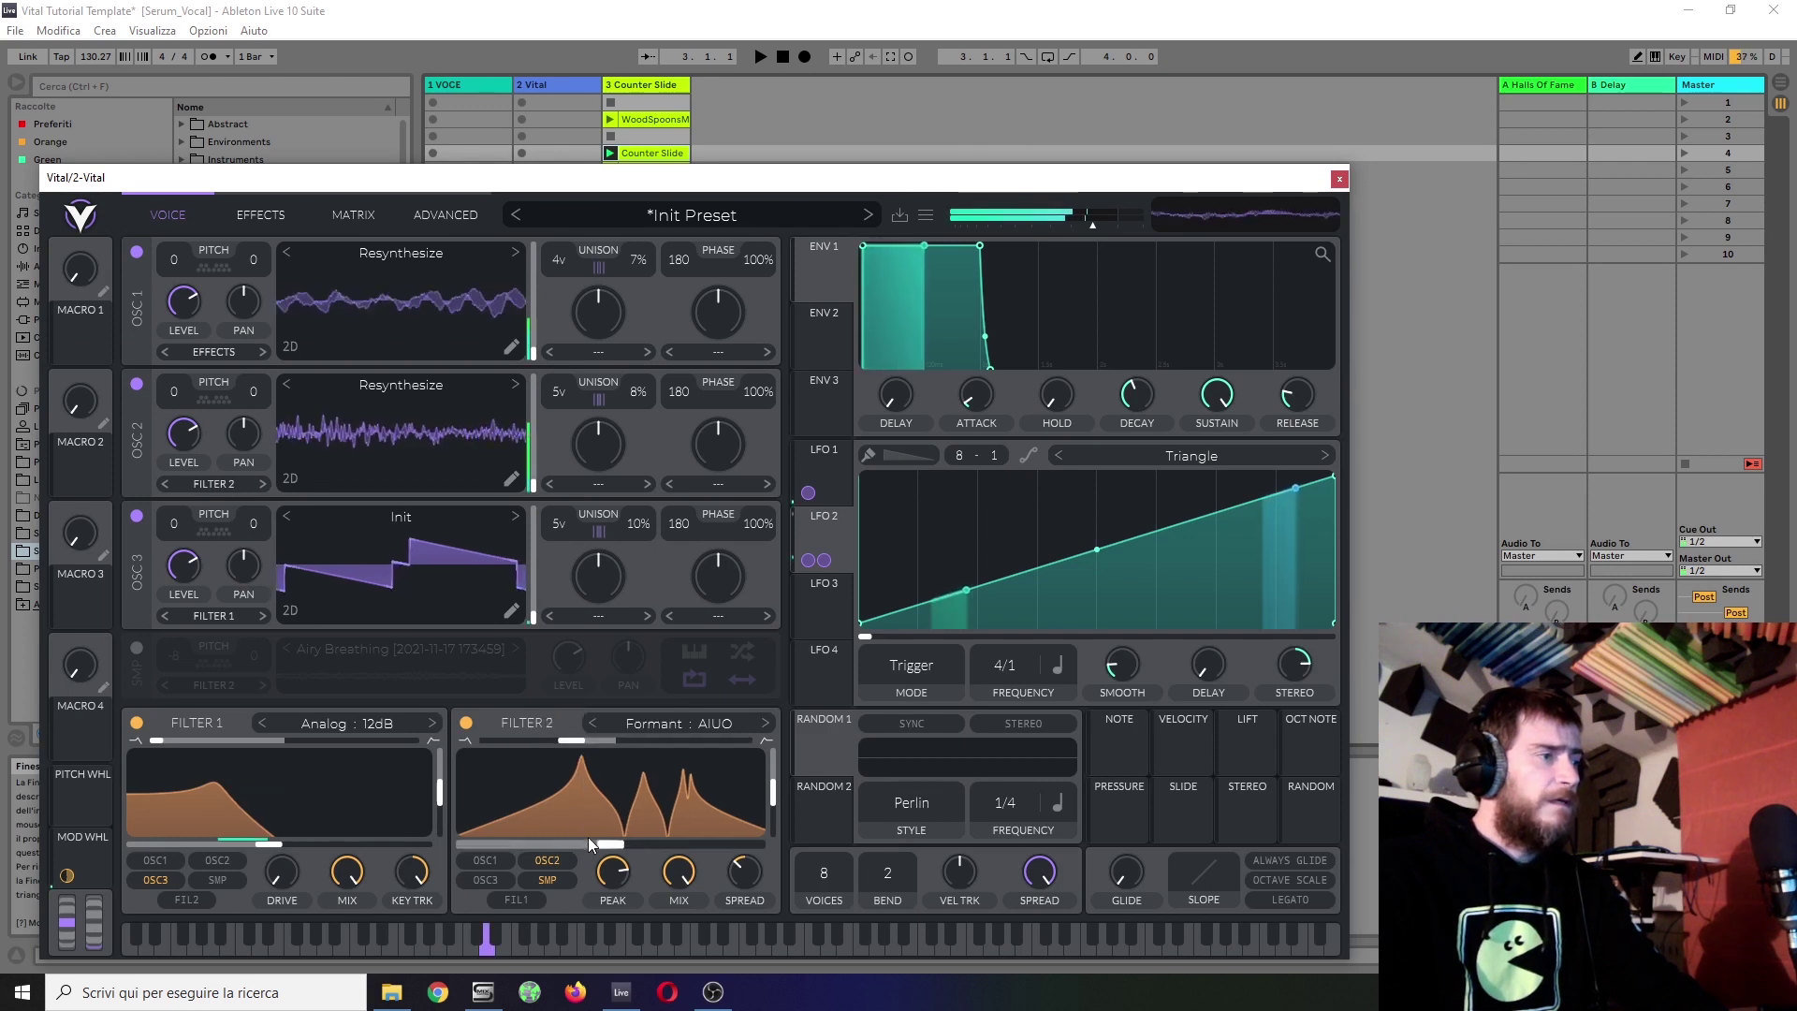
Step: Feed oscillator 1 instead of the sample into filter 2 and modulate that filter's formant transpose with the mod wheel by about 4.37
click(543, 880)
click(486, 865)
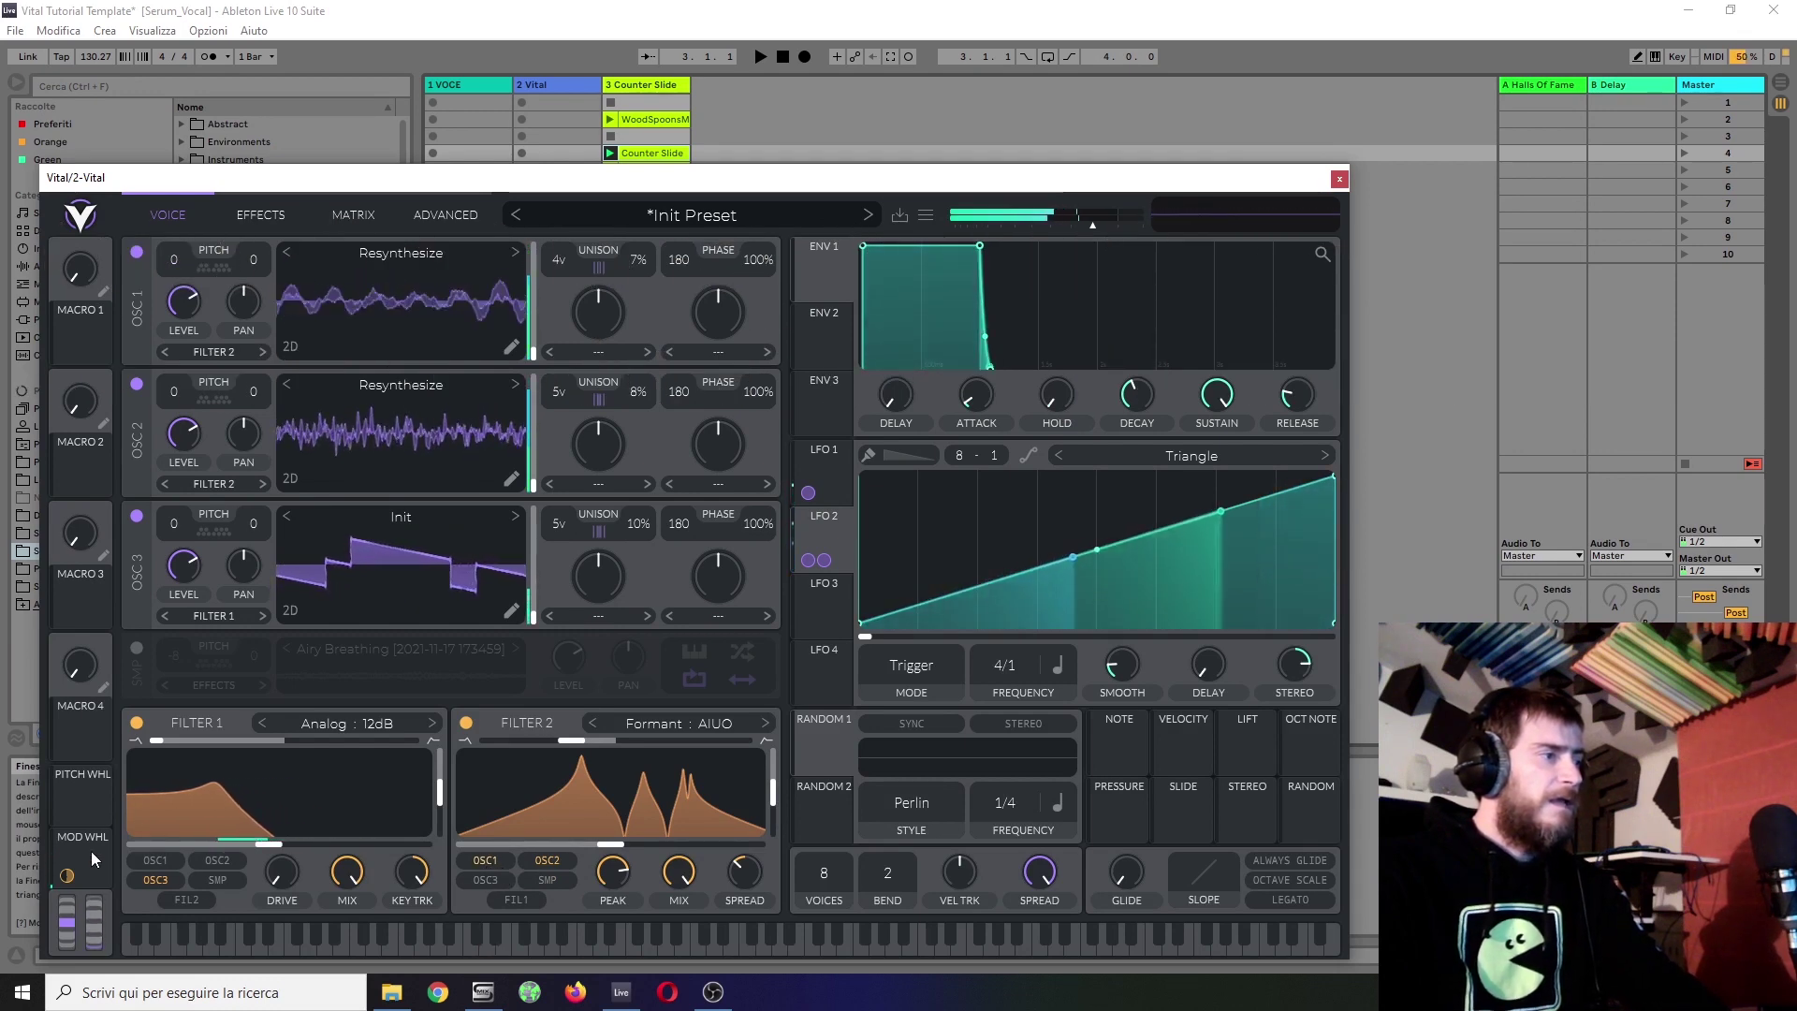
drag(91, 852, 615, 779)
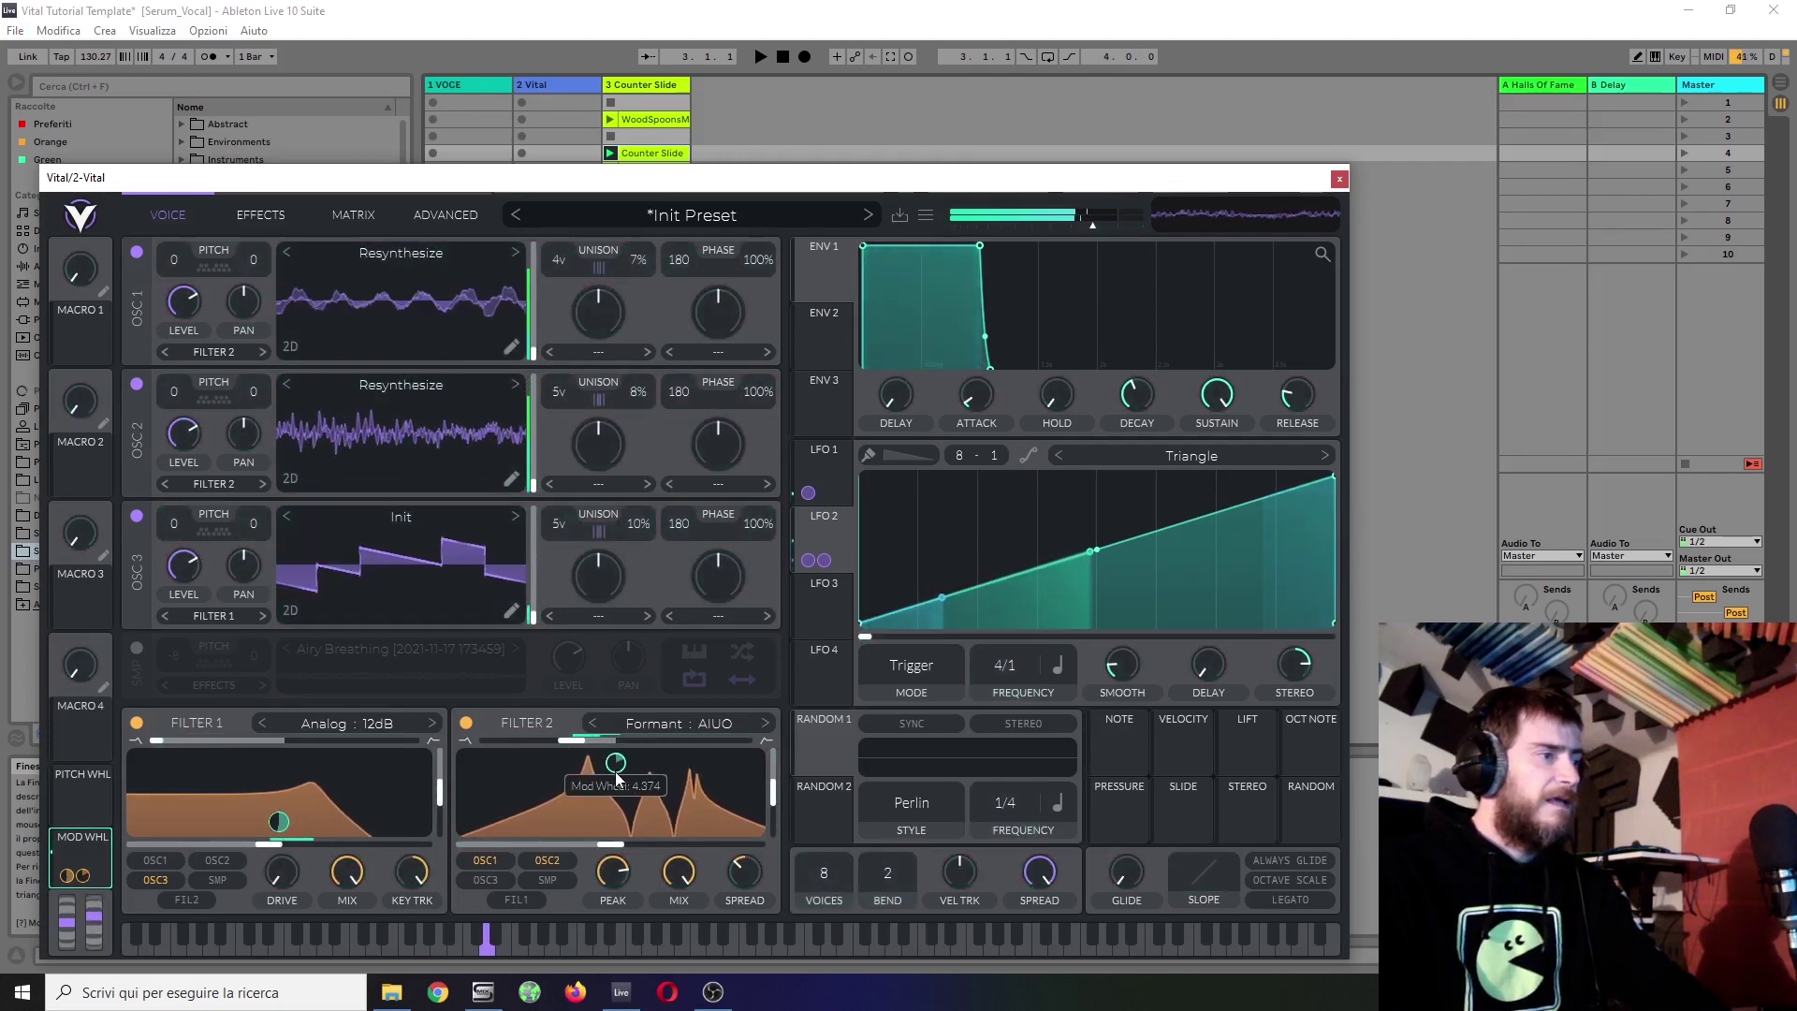
mouse_move(615, 872)
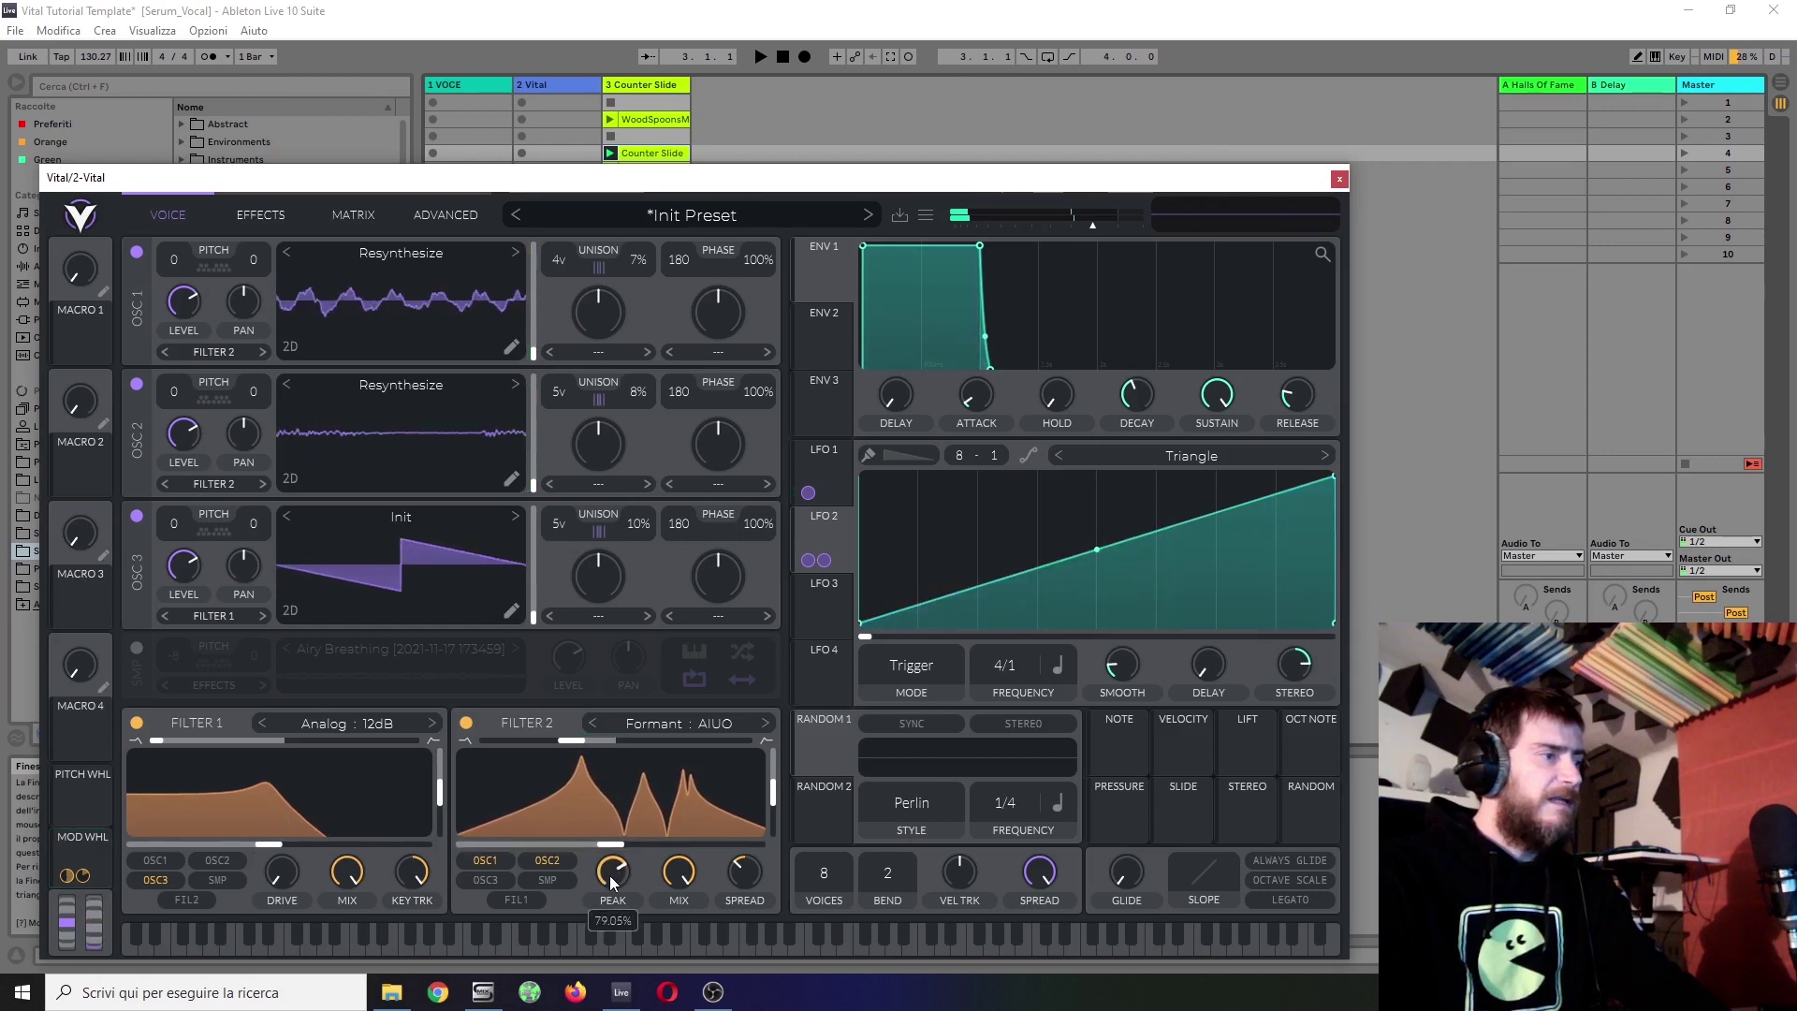
mouse_move(670, 875)
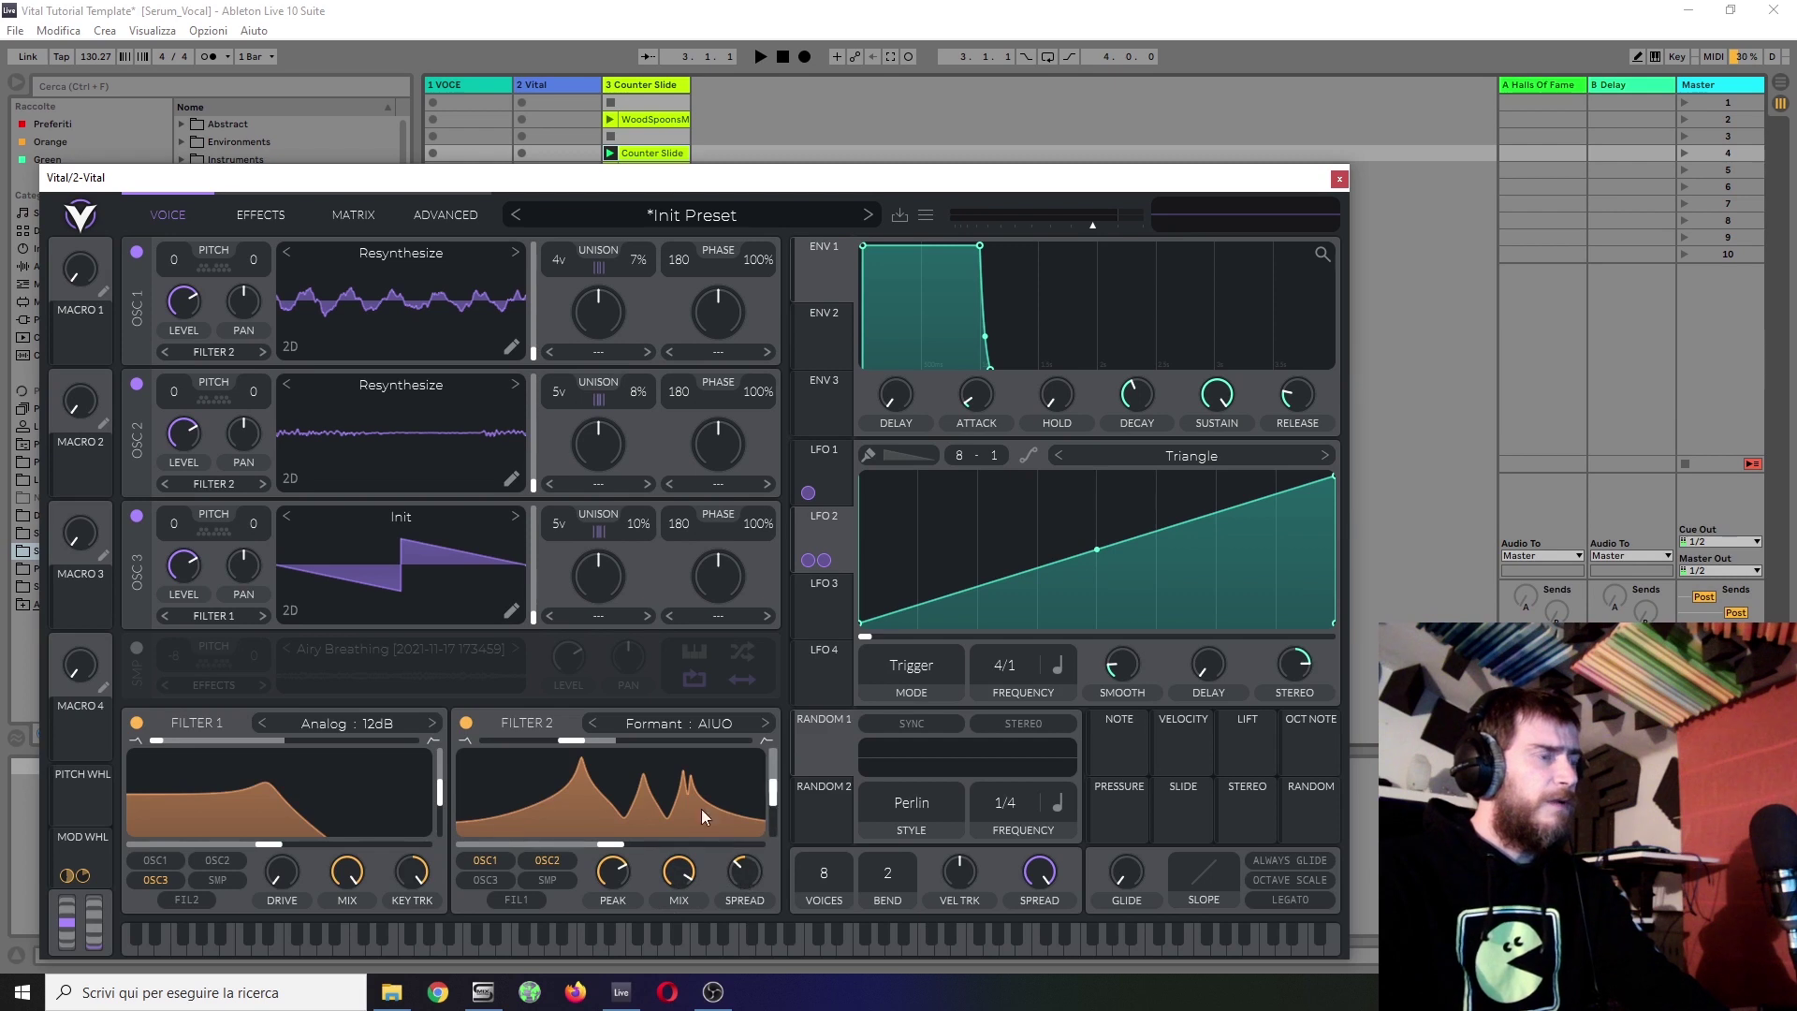
mouse_move(564, 817)
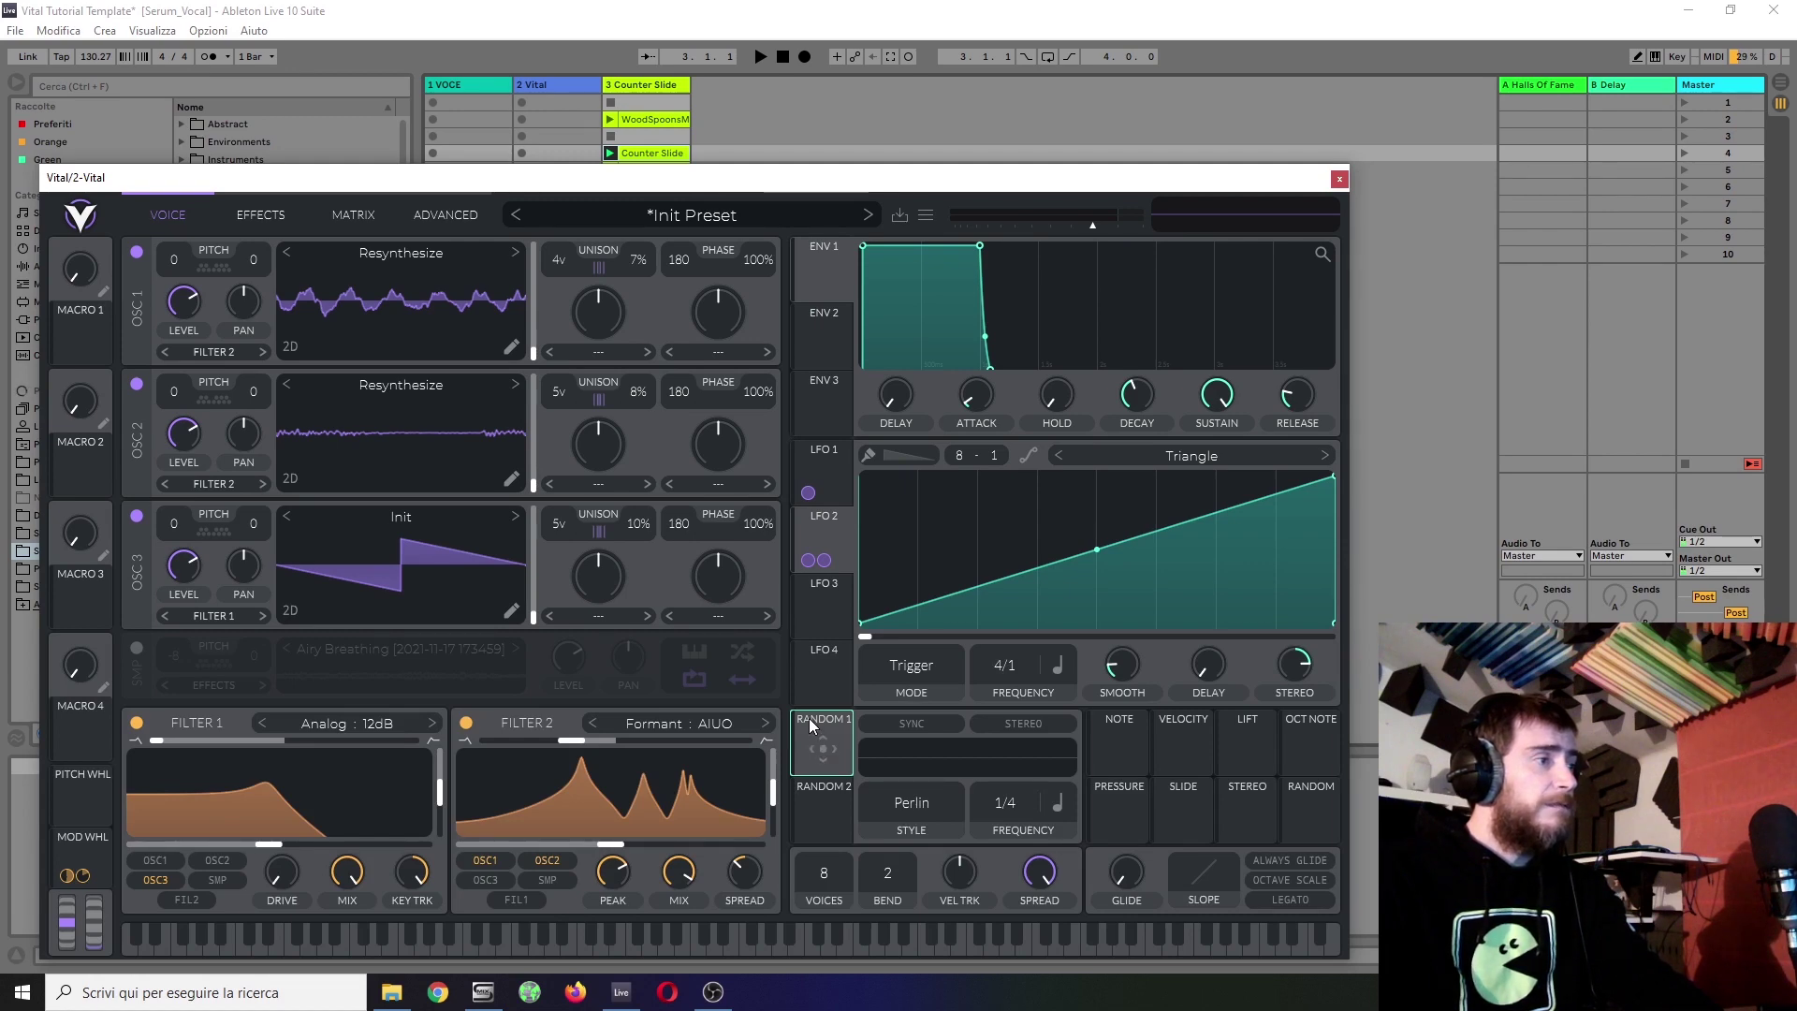
Step: Modulate LFO 2's phase with Random 1, and set Random 1 to stereo with the Sample & Hold style at 1/8
drag(808, 717, 981, 632)
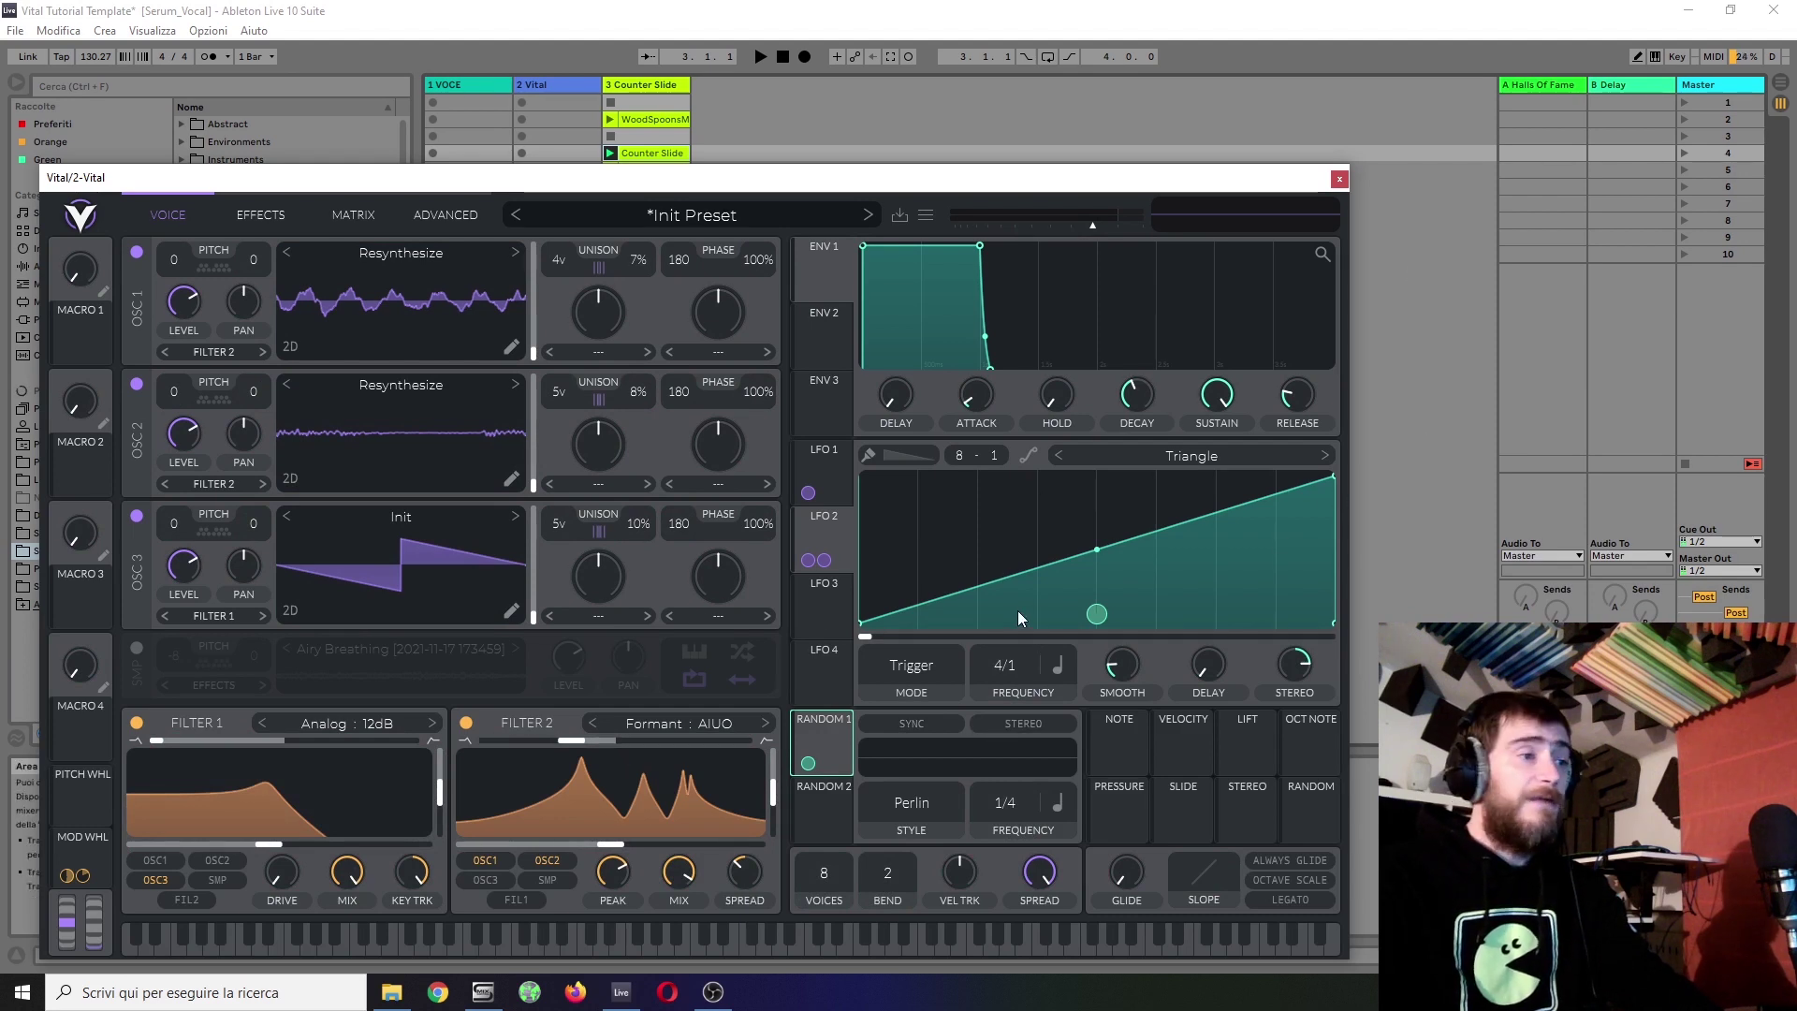
click(1007, 723)
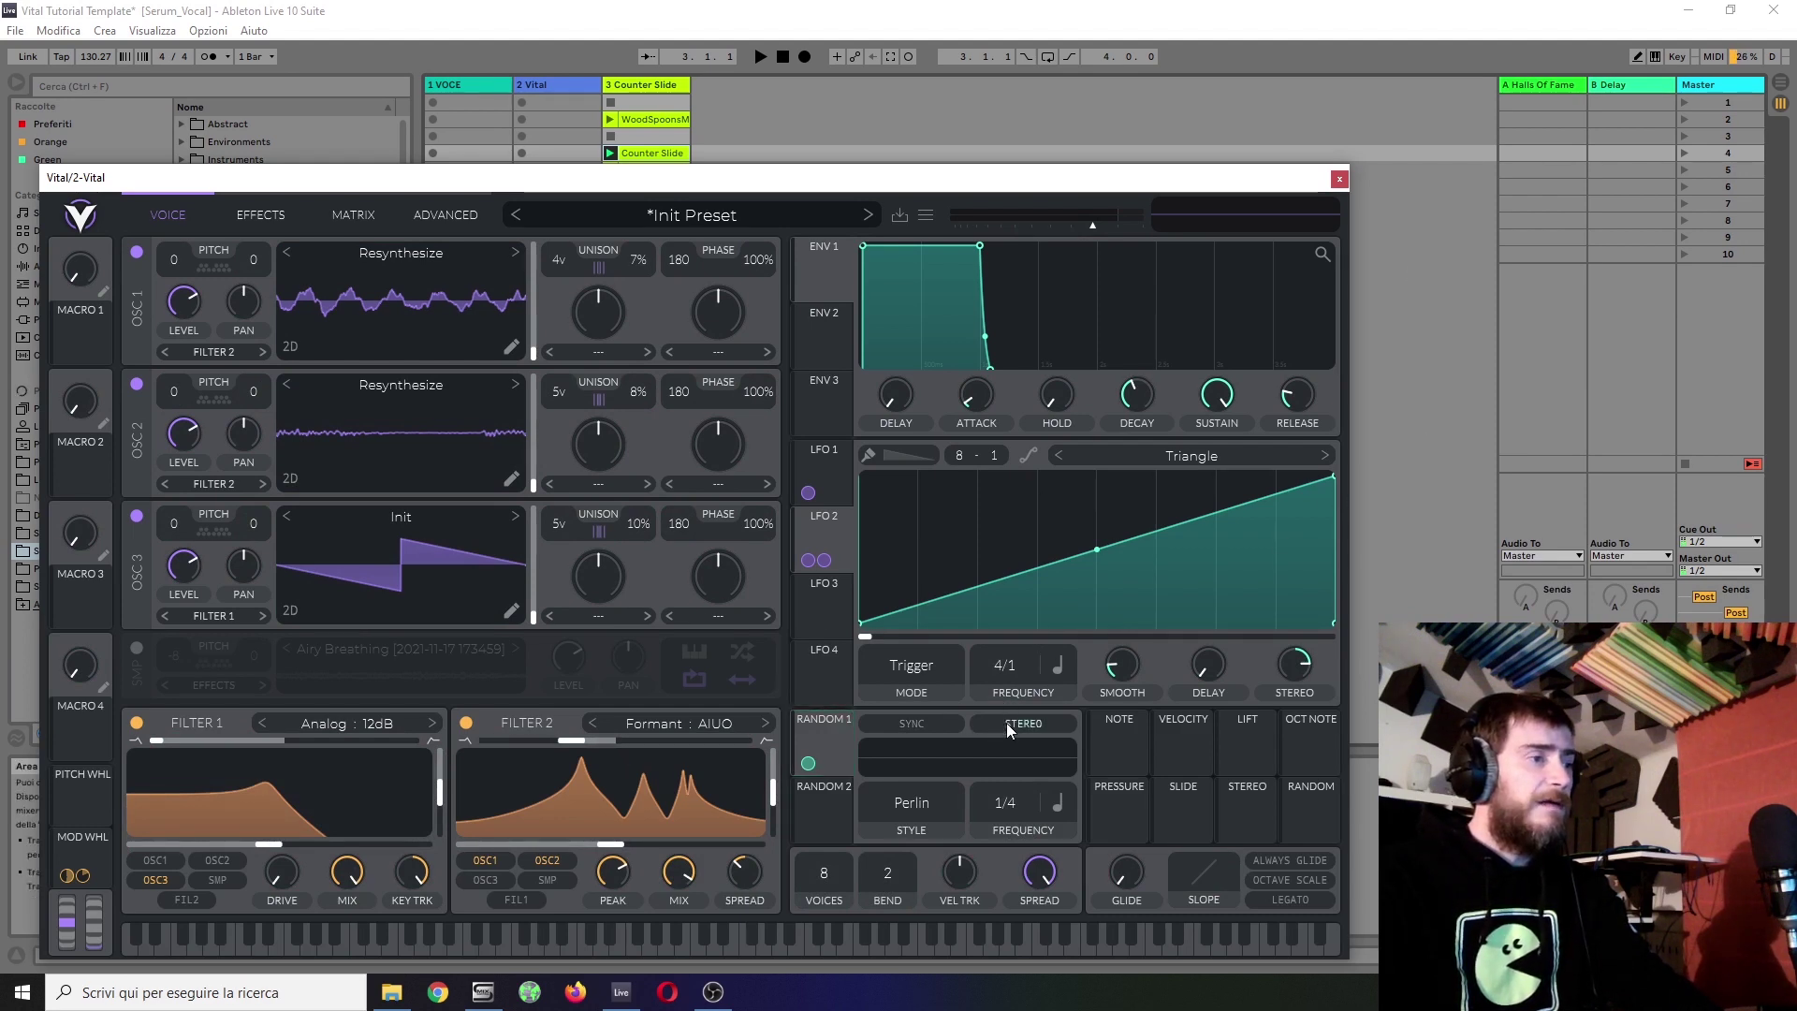
click(941, 809)
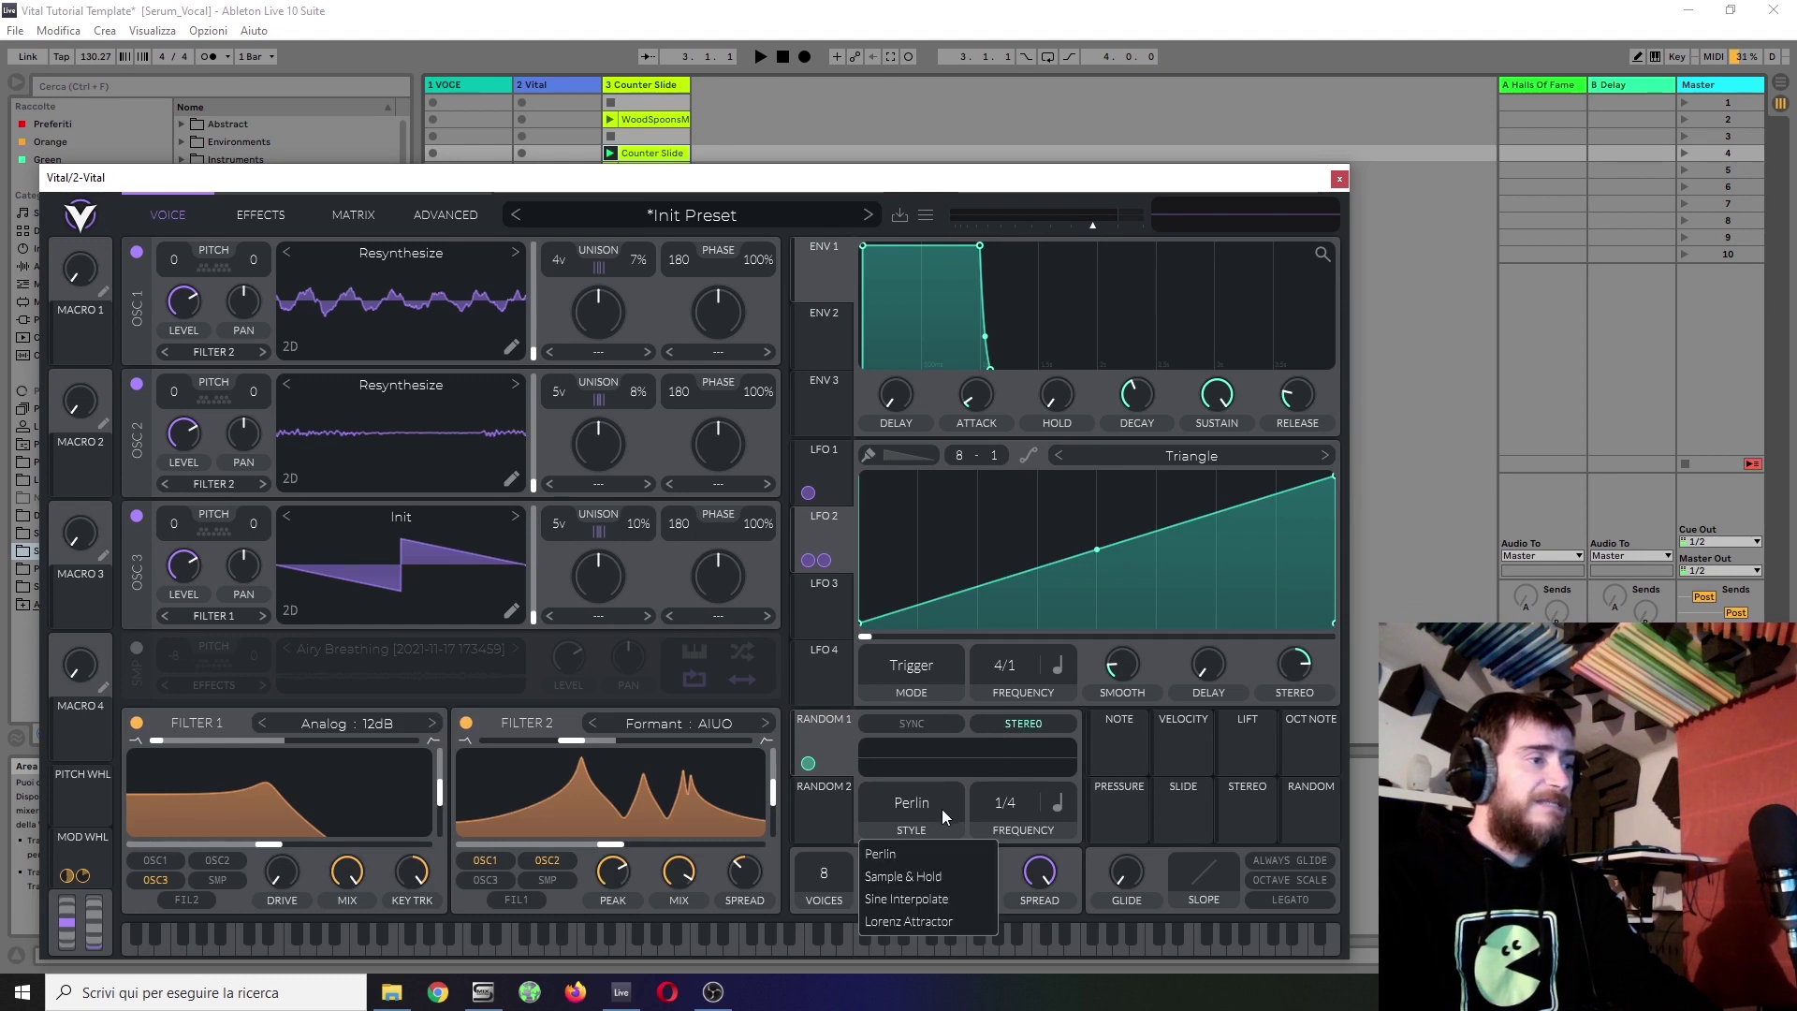
click(912, 875)
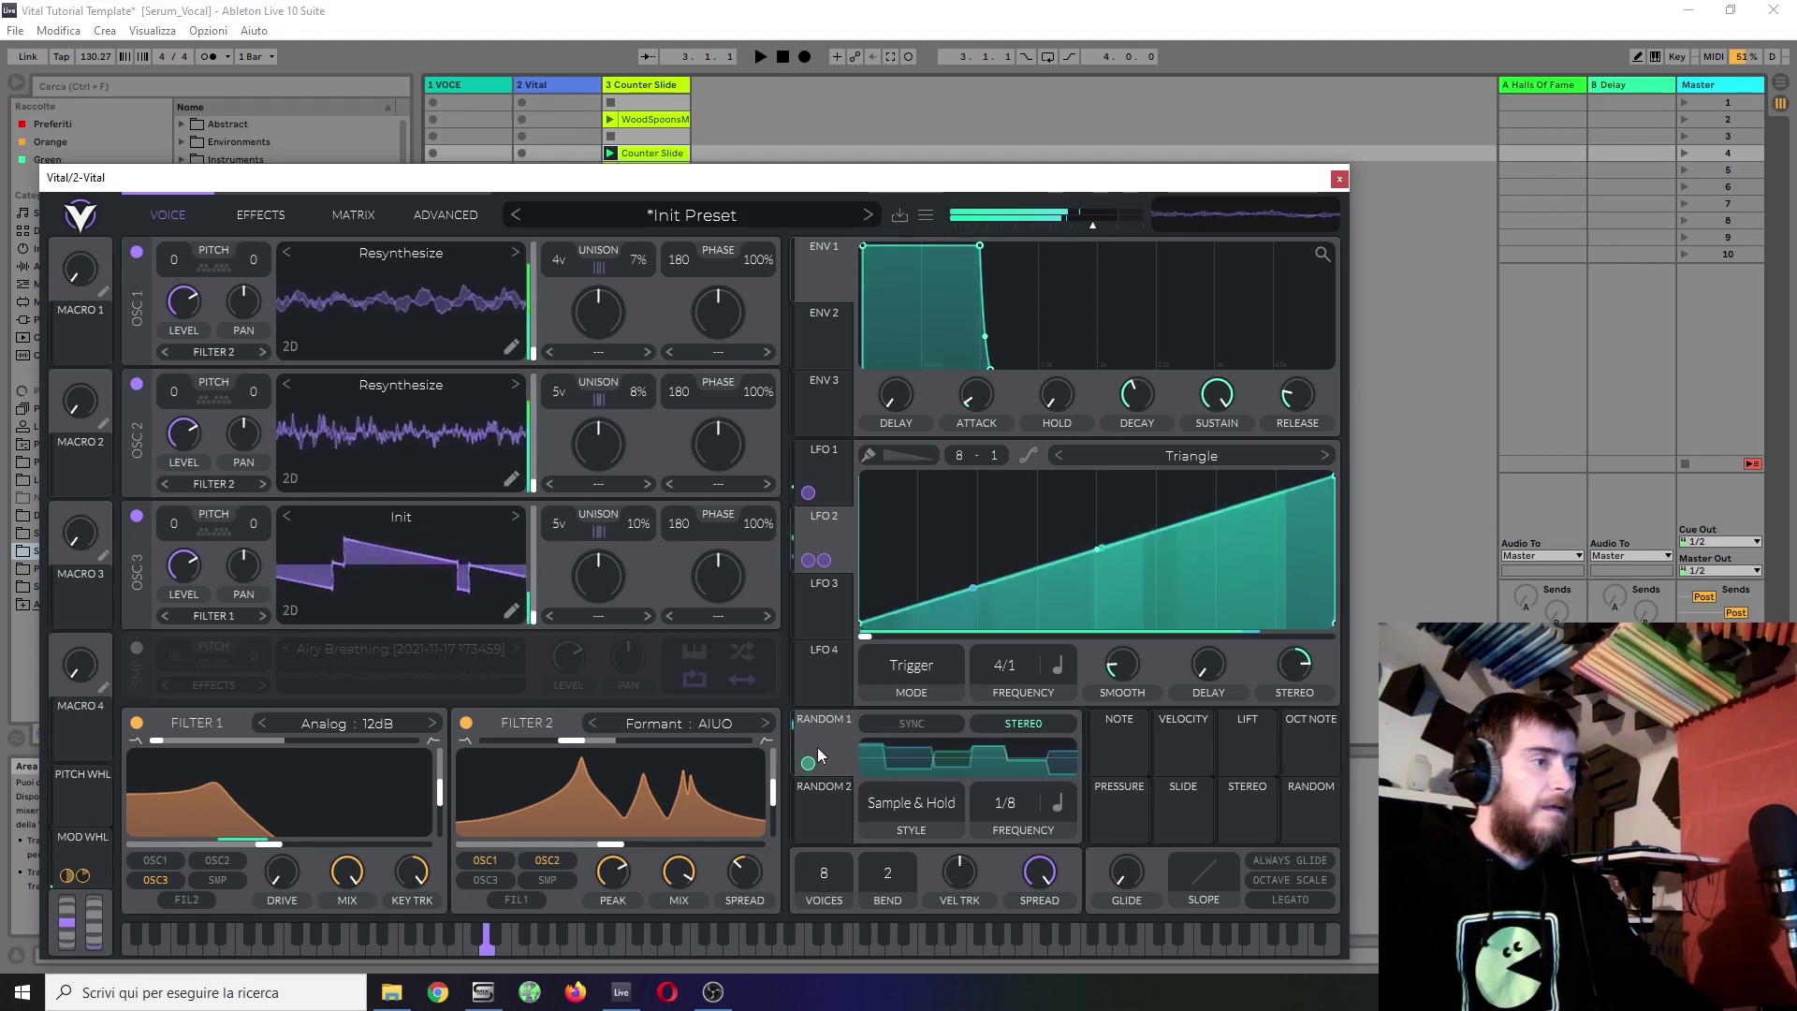
Step: Assign Random 2 to LFO 2's stereo offset with an amount of about -0.45 and reset the stereo offset itself to its centre
click(828, 811)
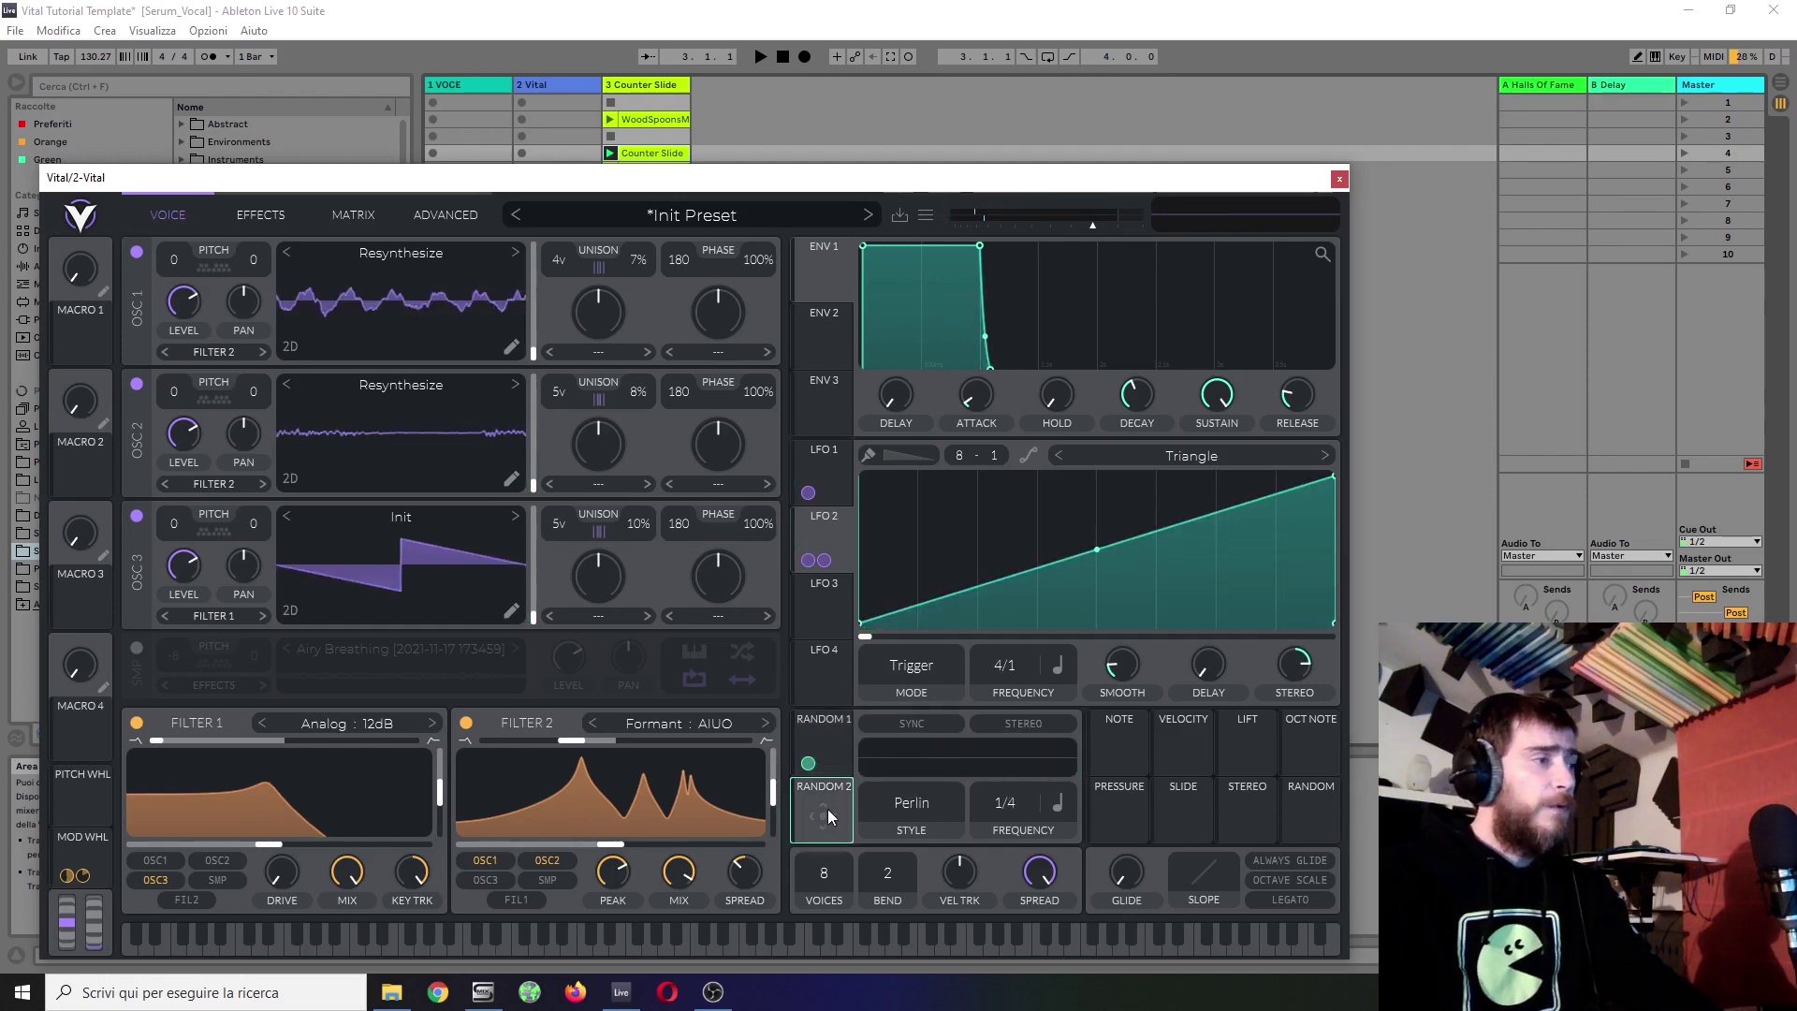
drag(822, 811, 1294, 726)
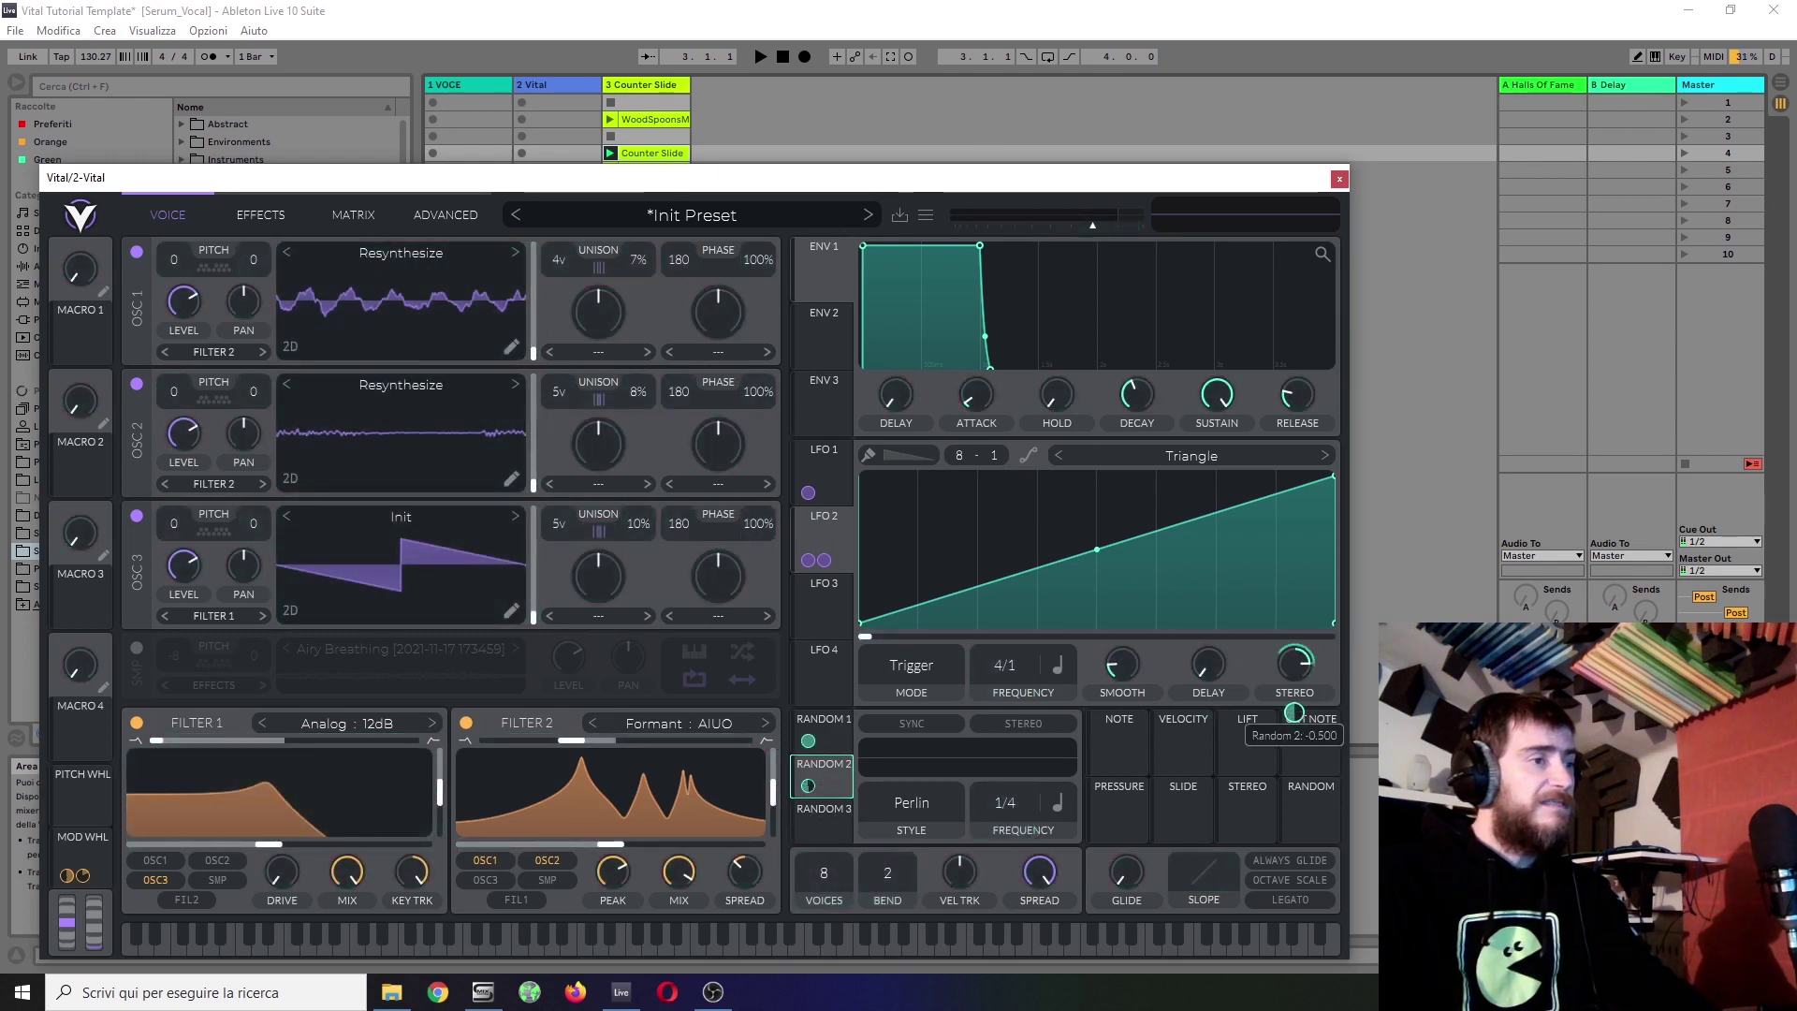
double_click(1298, 673)
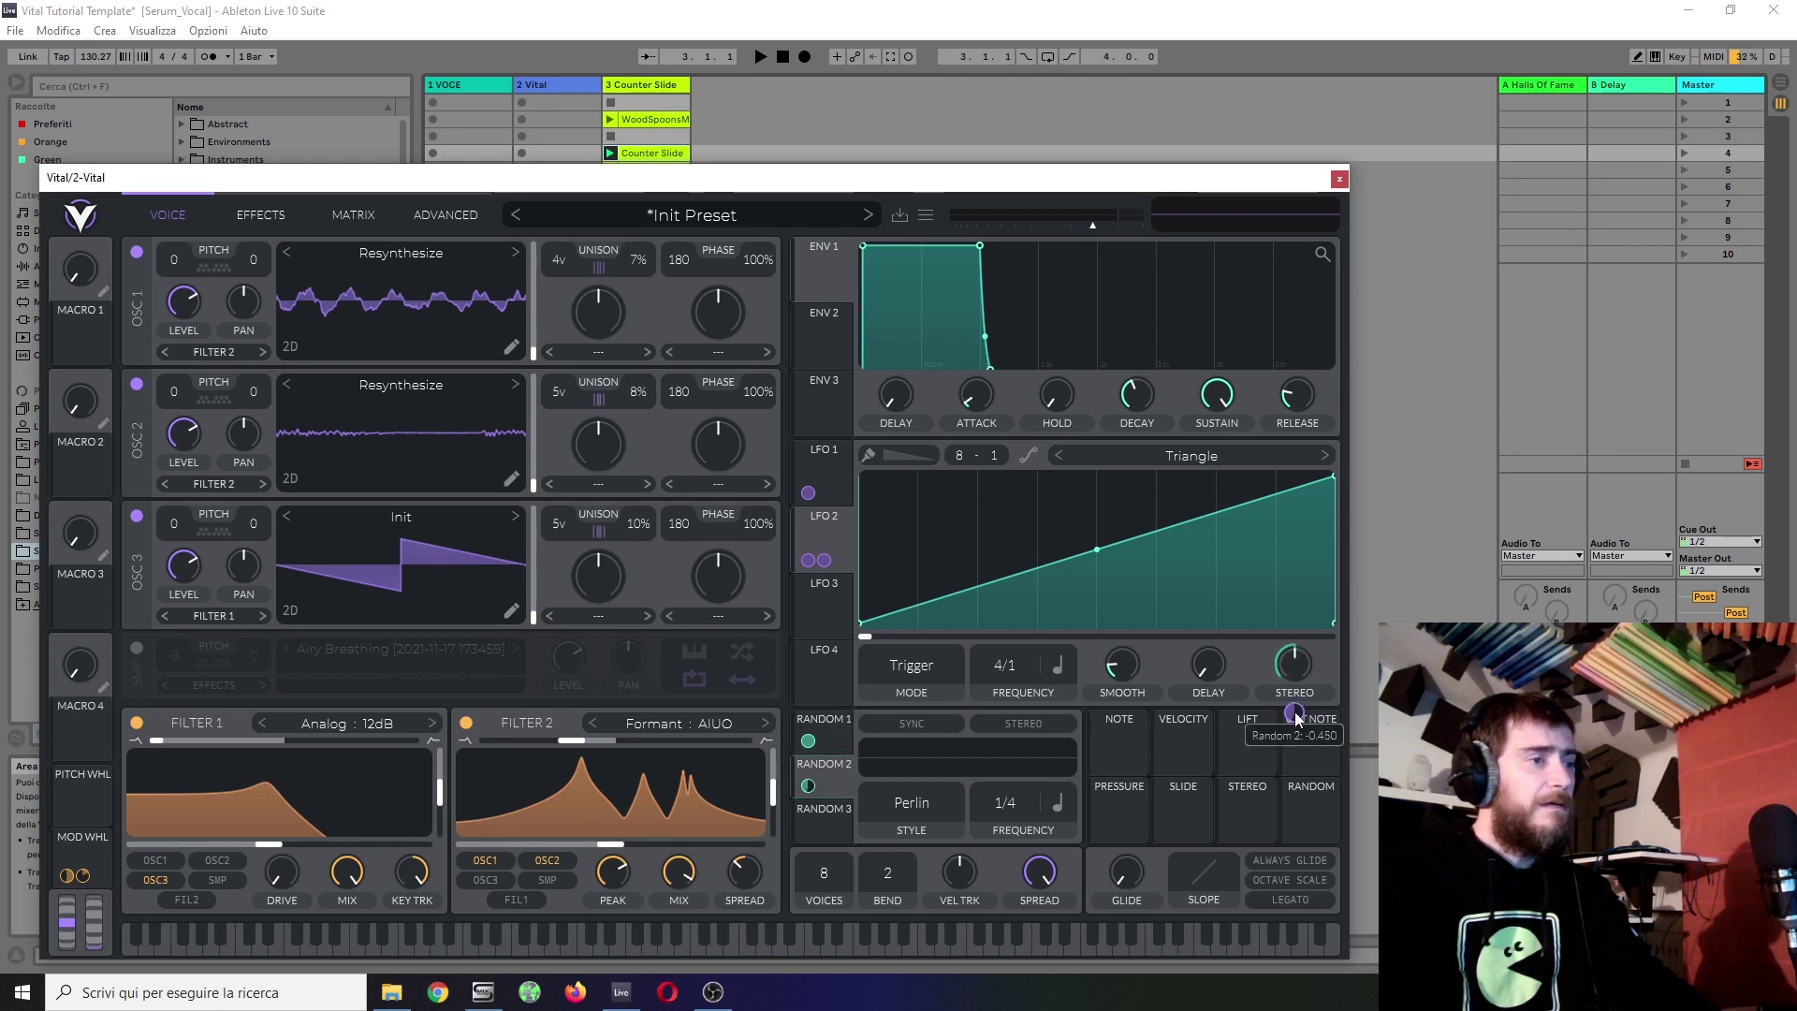
right_click(1296, 717)
click(1261, 769)
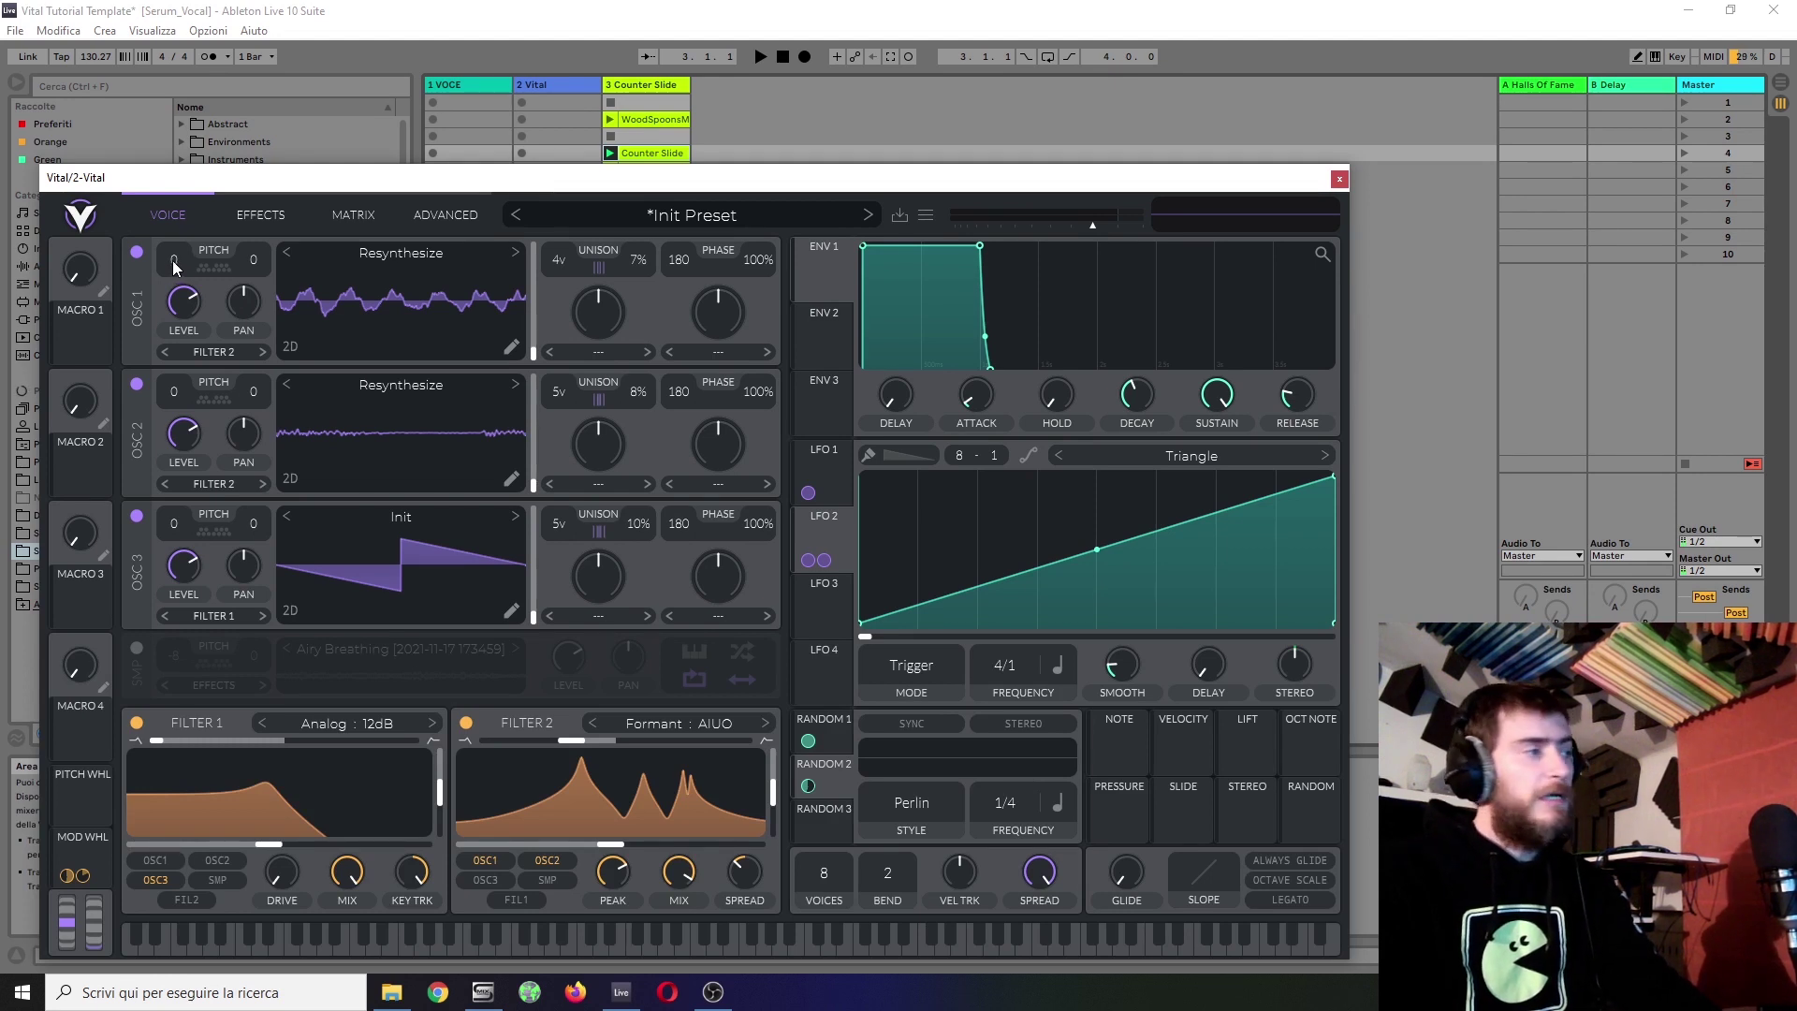
Step: Transpose oscillator 1 to -12 semitones, and lower oscillator 1's level to about 0.4 and oscillator 2's level slightly
drag(176, 312, 172, 374)
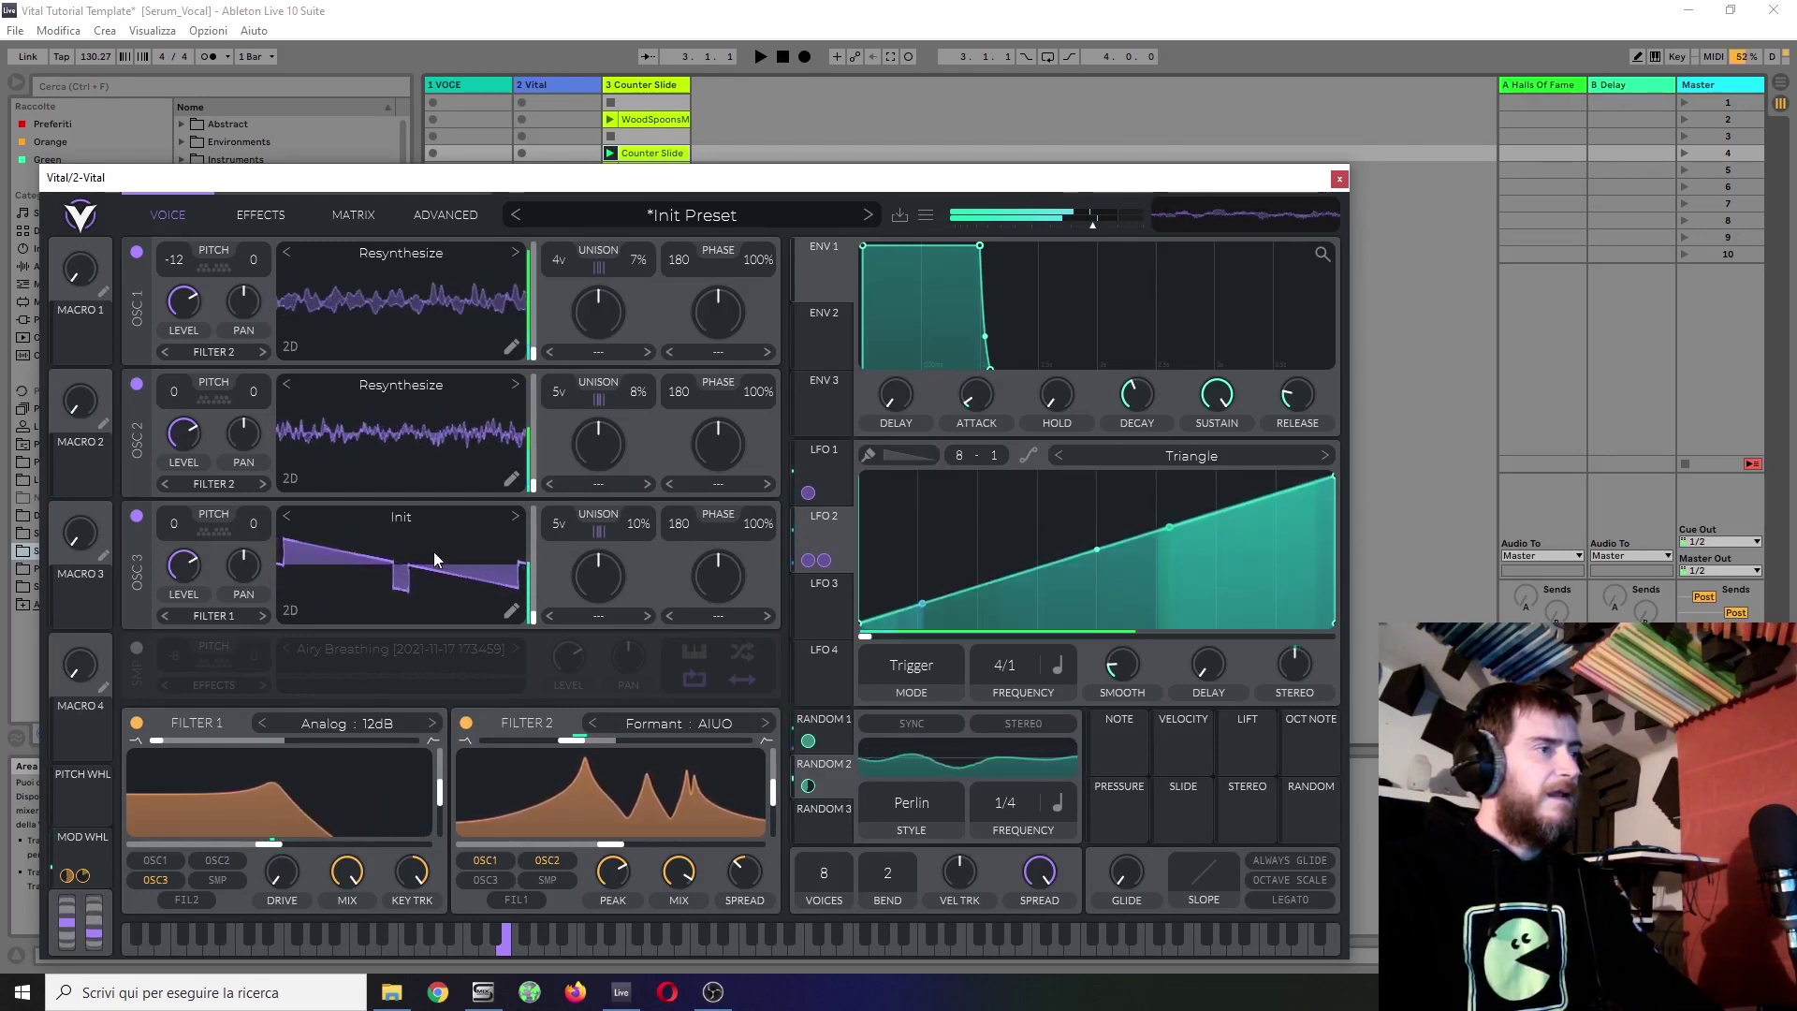
mouse_move(182, 316)
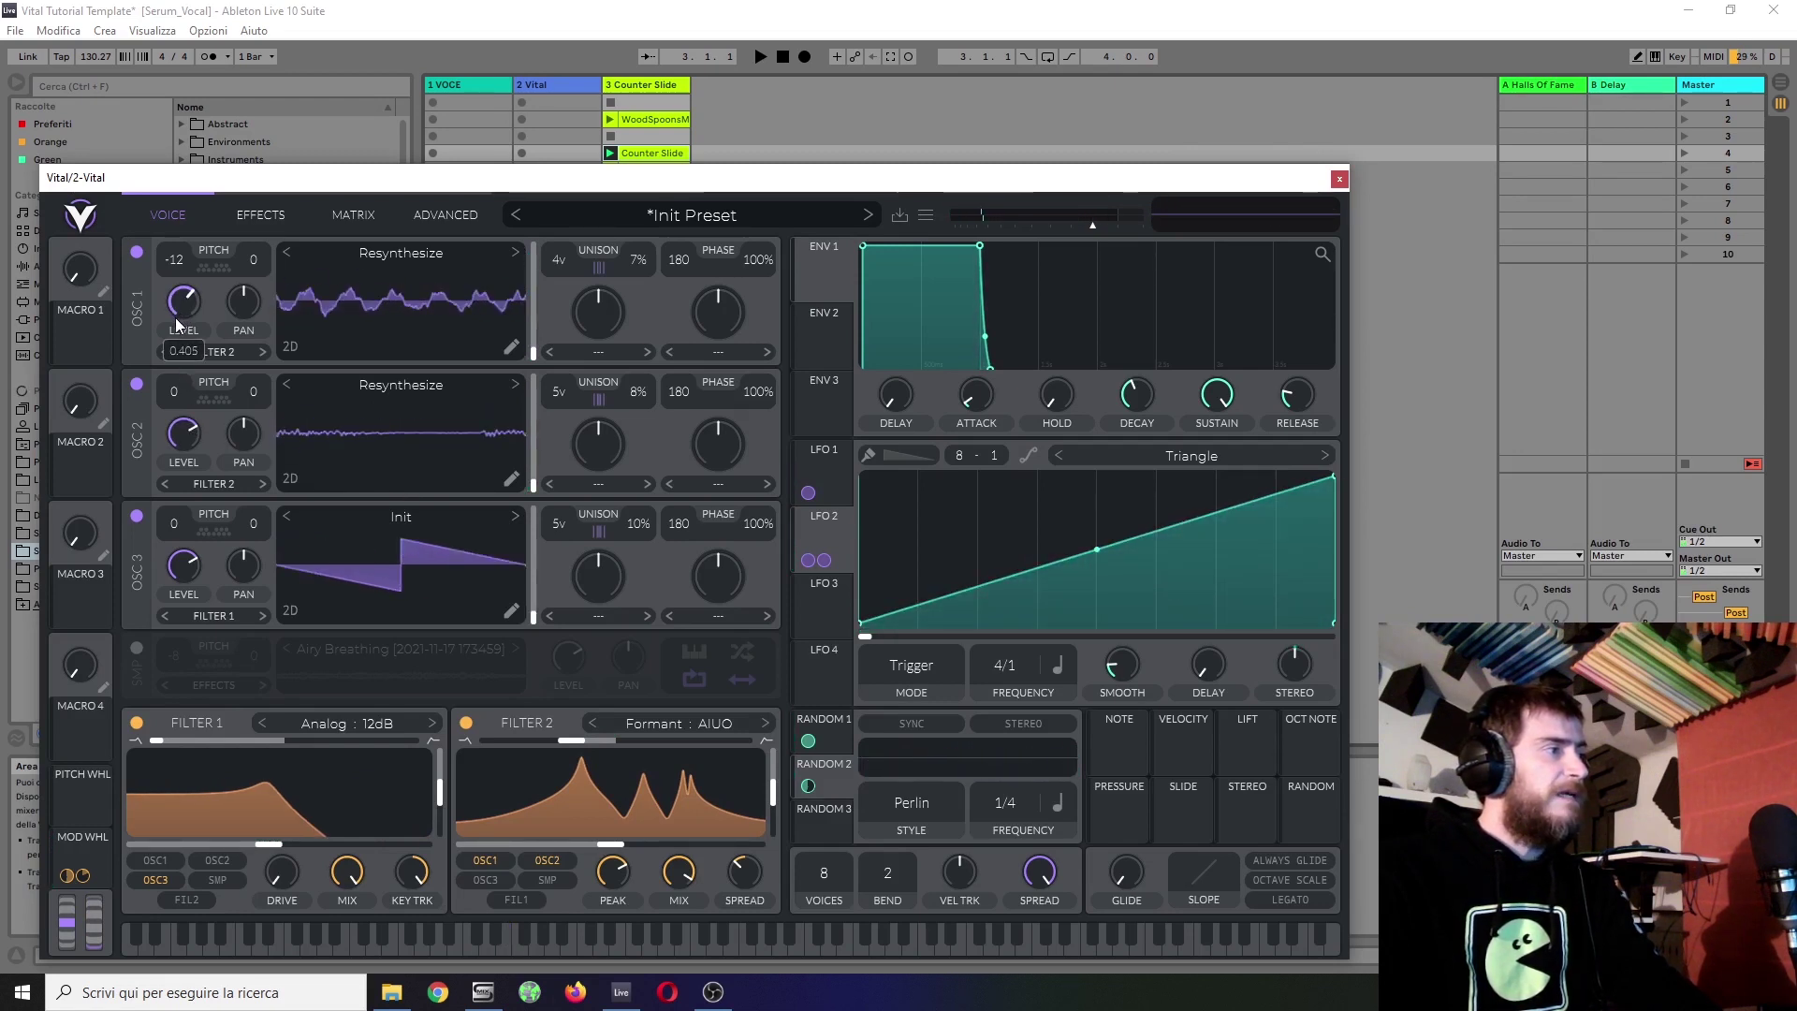
drag(193, 441, 183, 451)
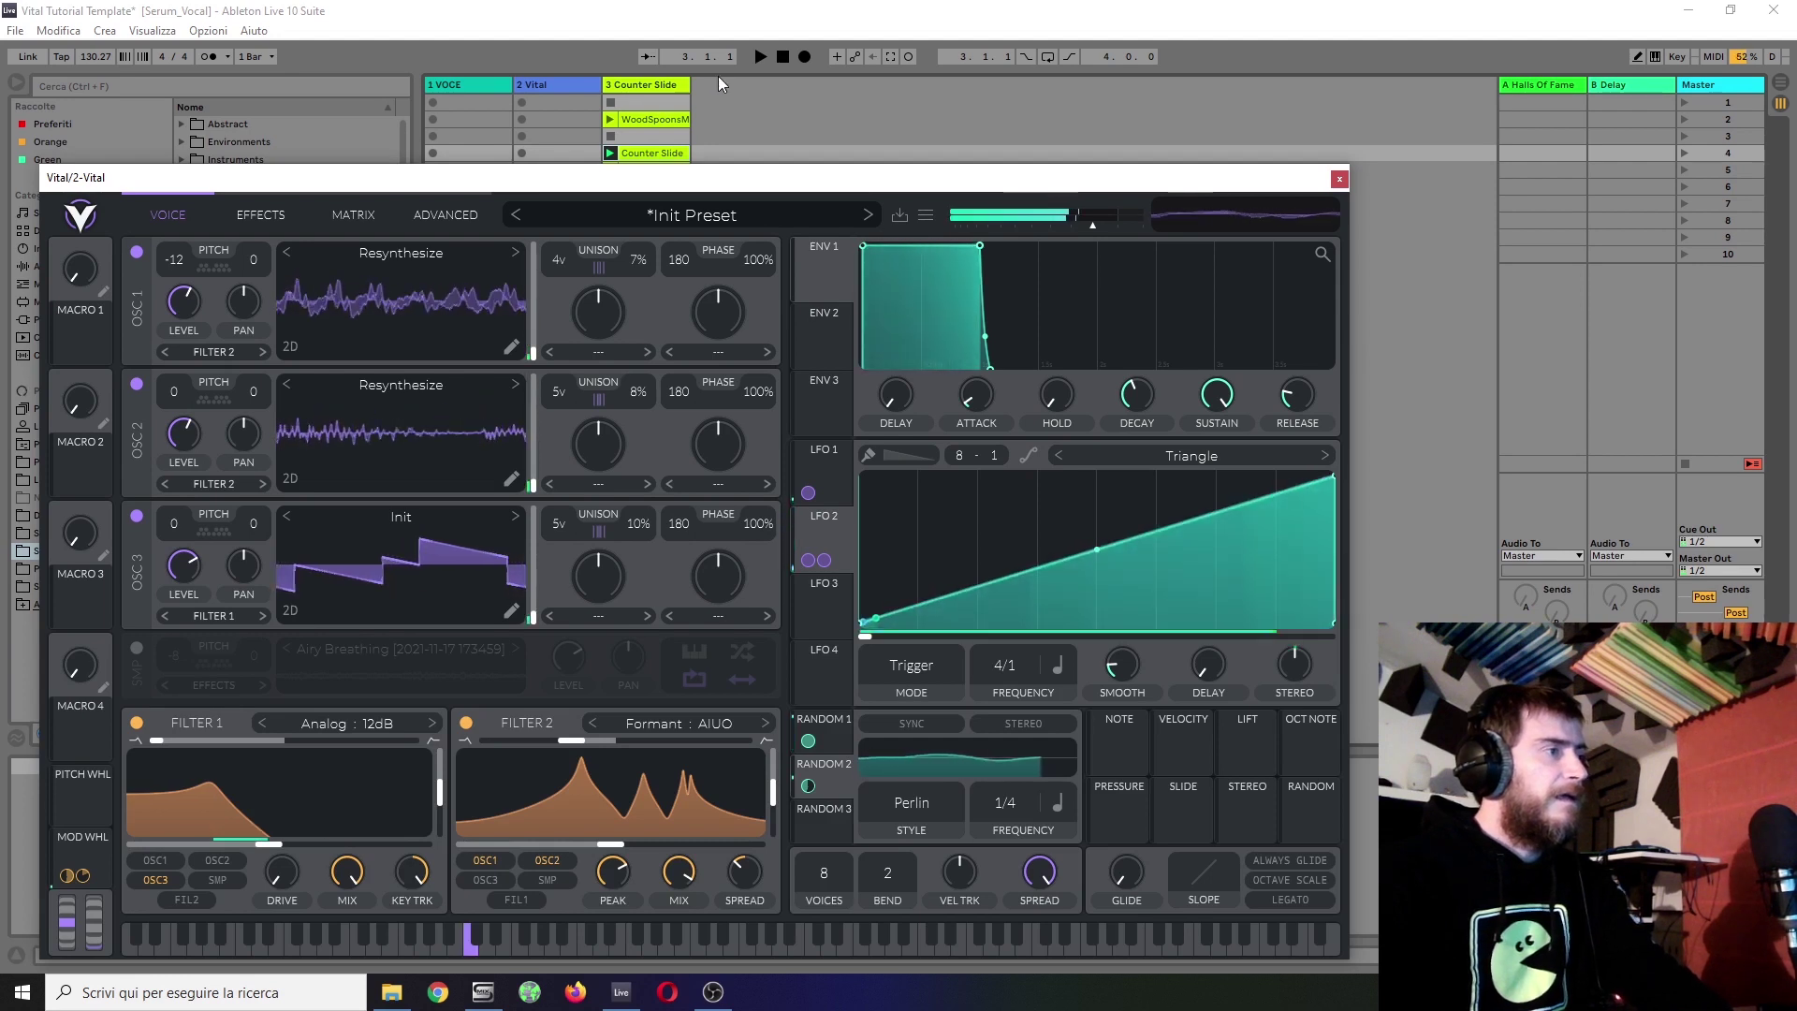
Step: Move the plugin window higher on the screen and turn on stereo for Random 2
drag(640, 186, 631, 119)
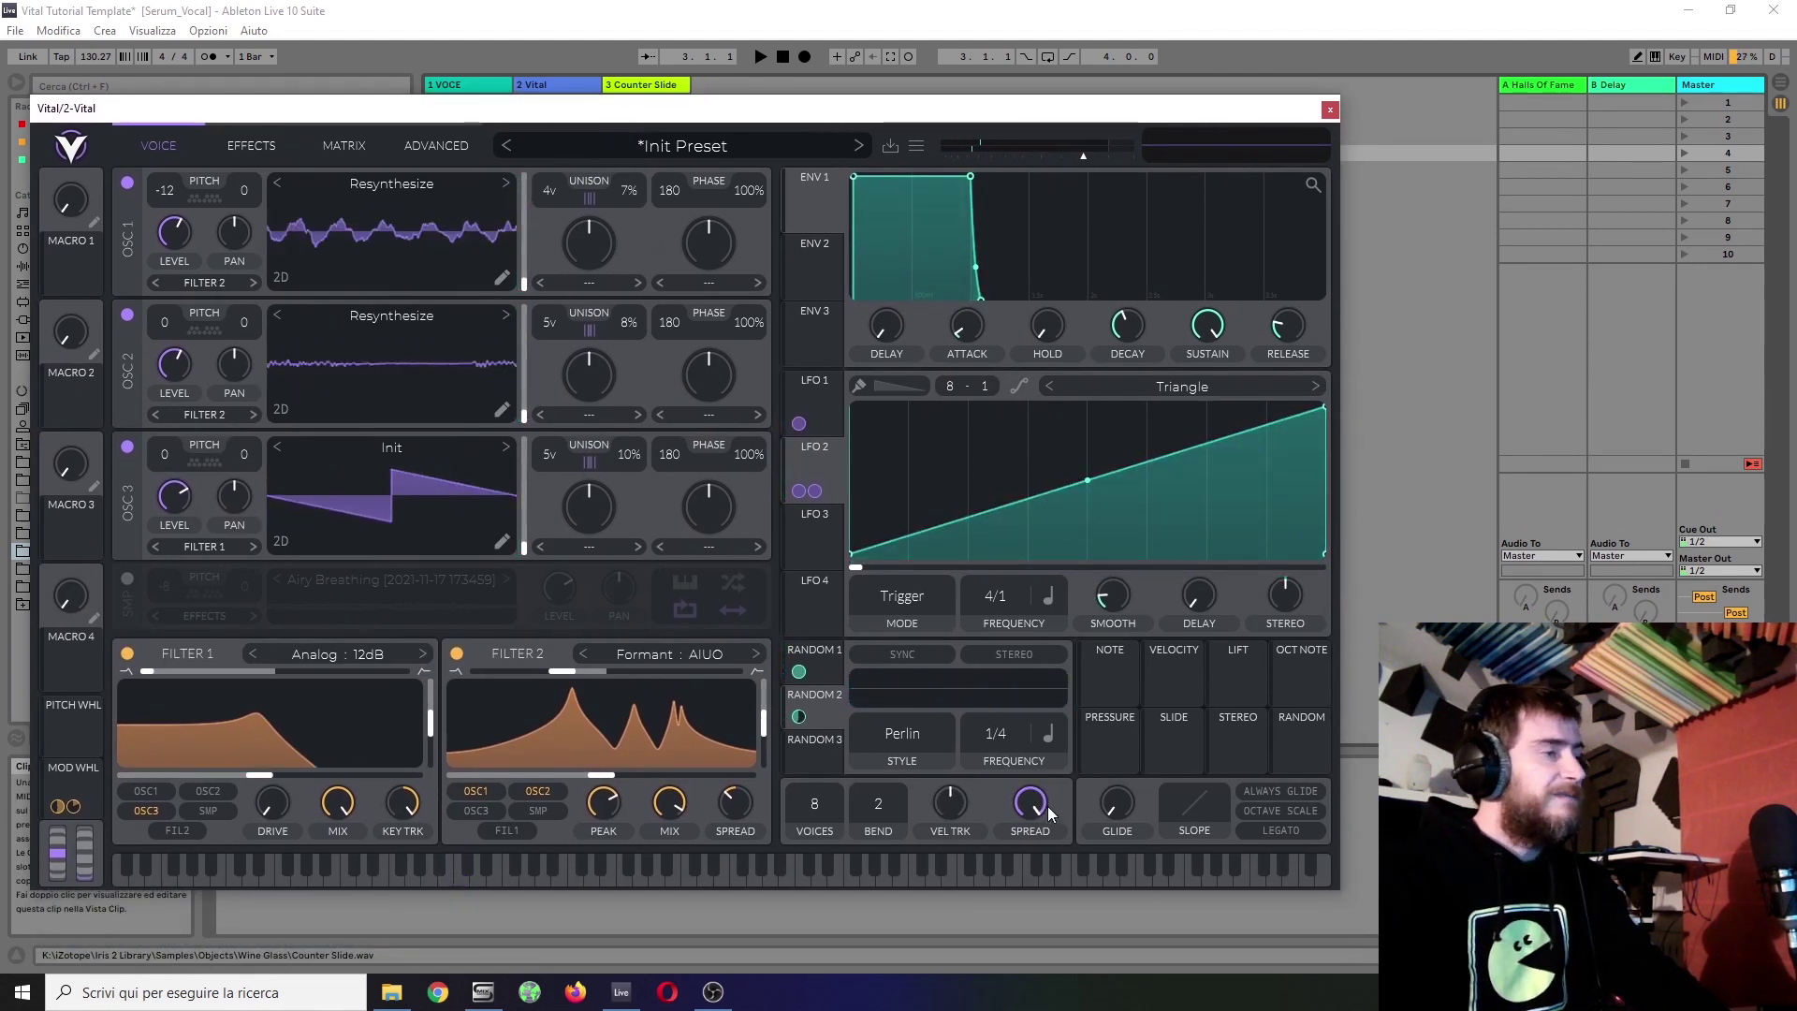
click(829, 666)
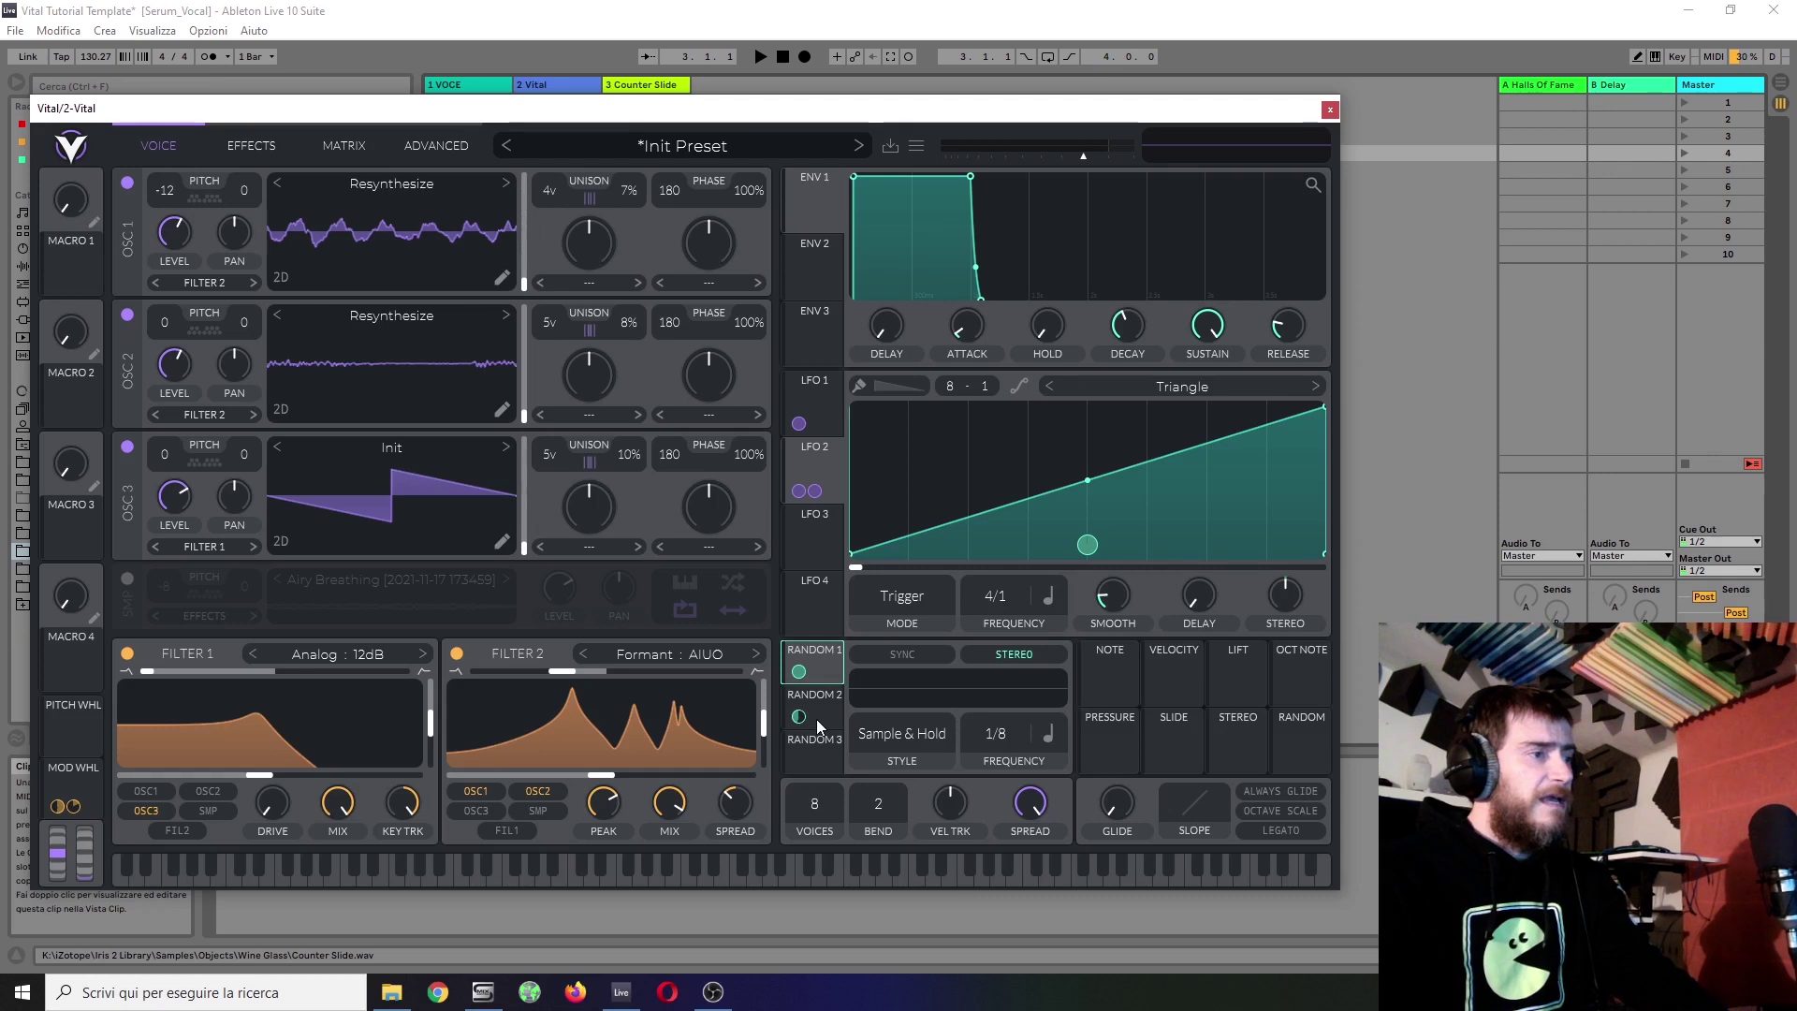
click(816, 719)
click(816, 669)
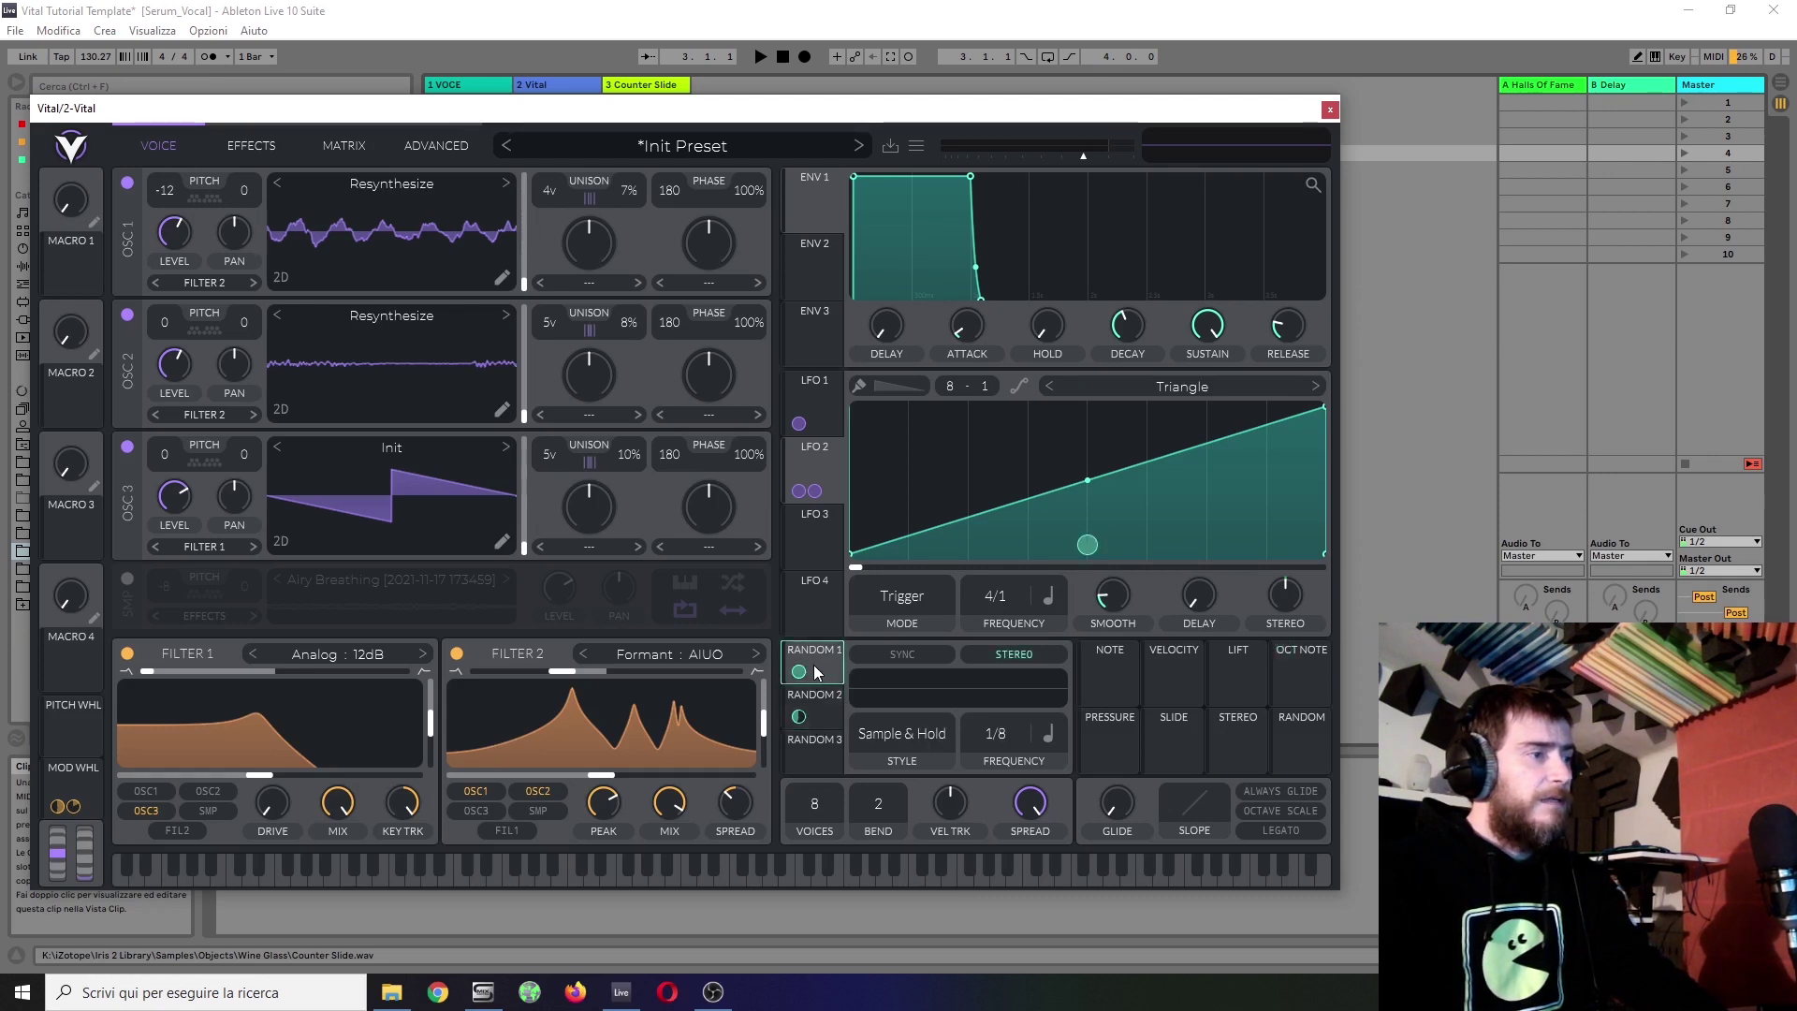
click(826, 713)
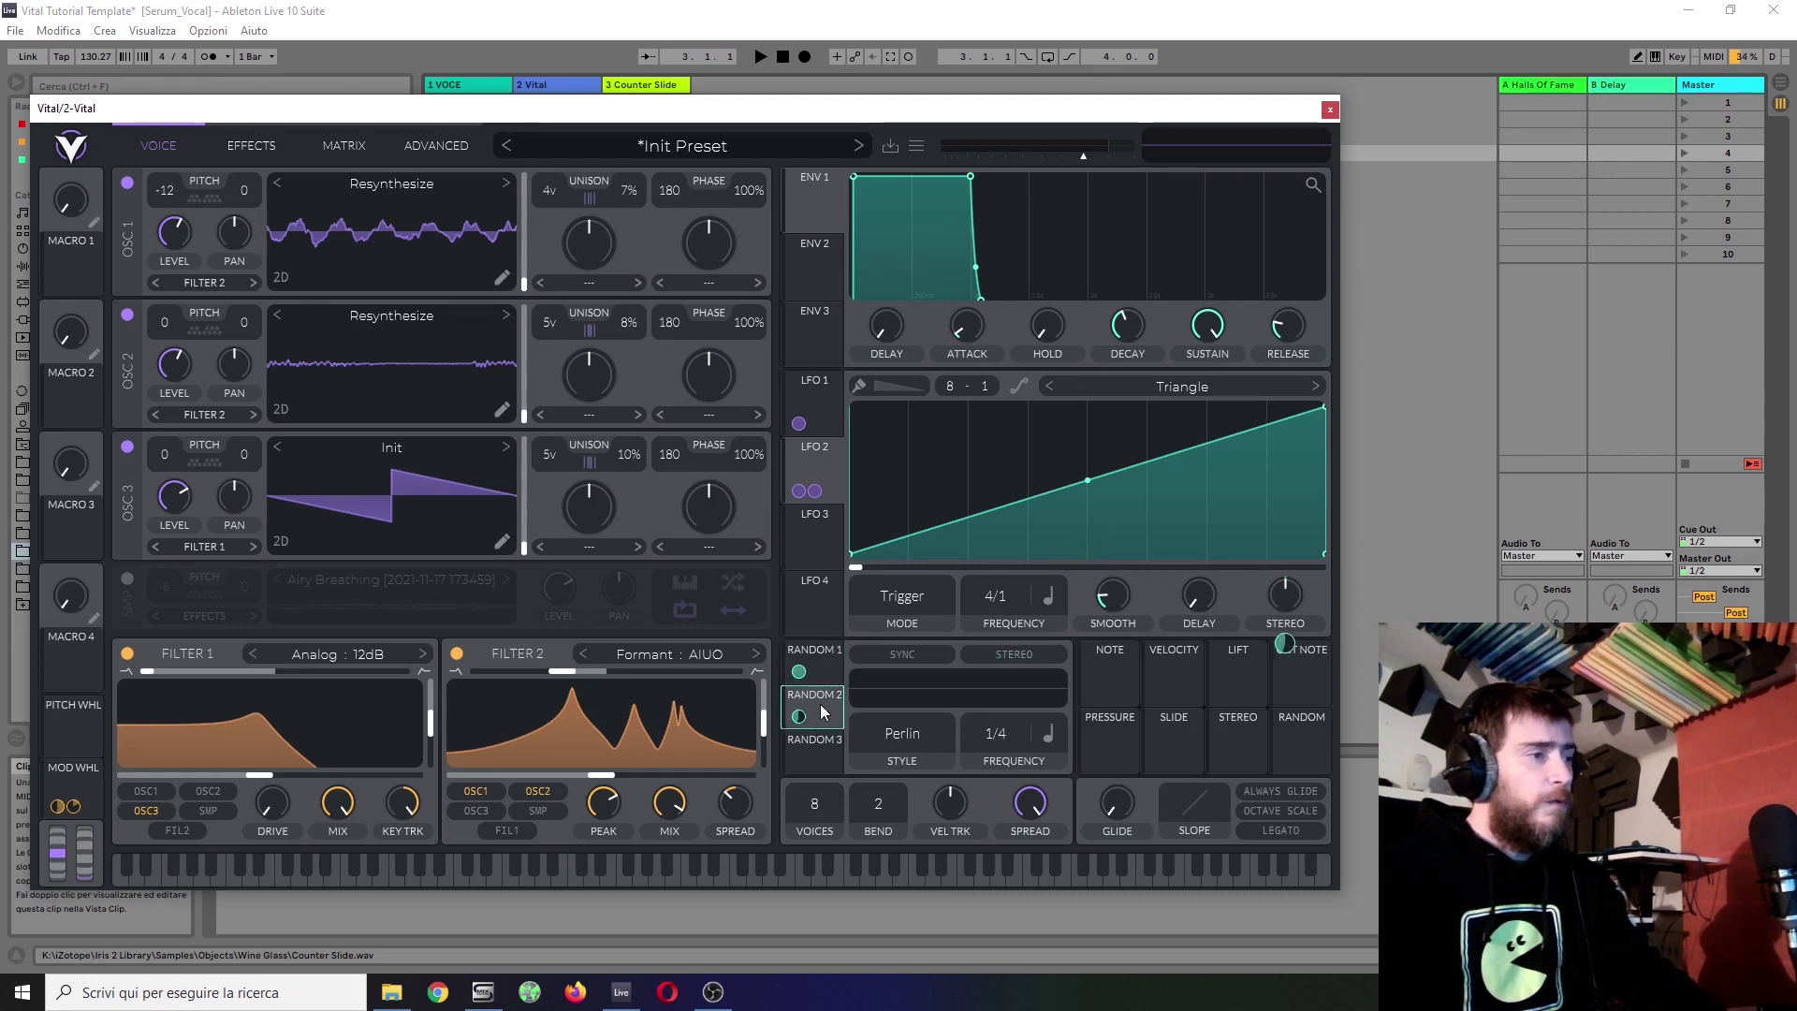
click(999, 657)
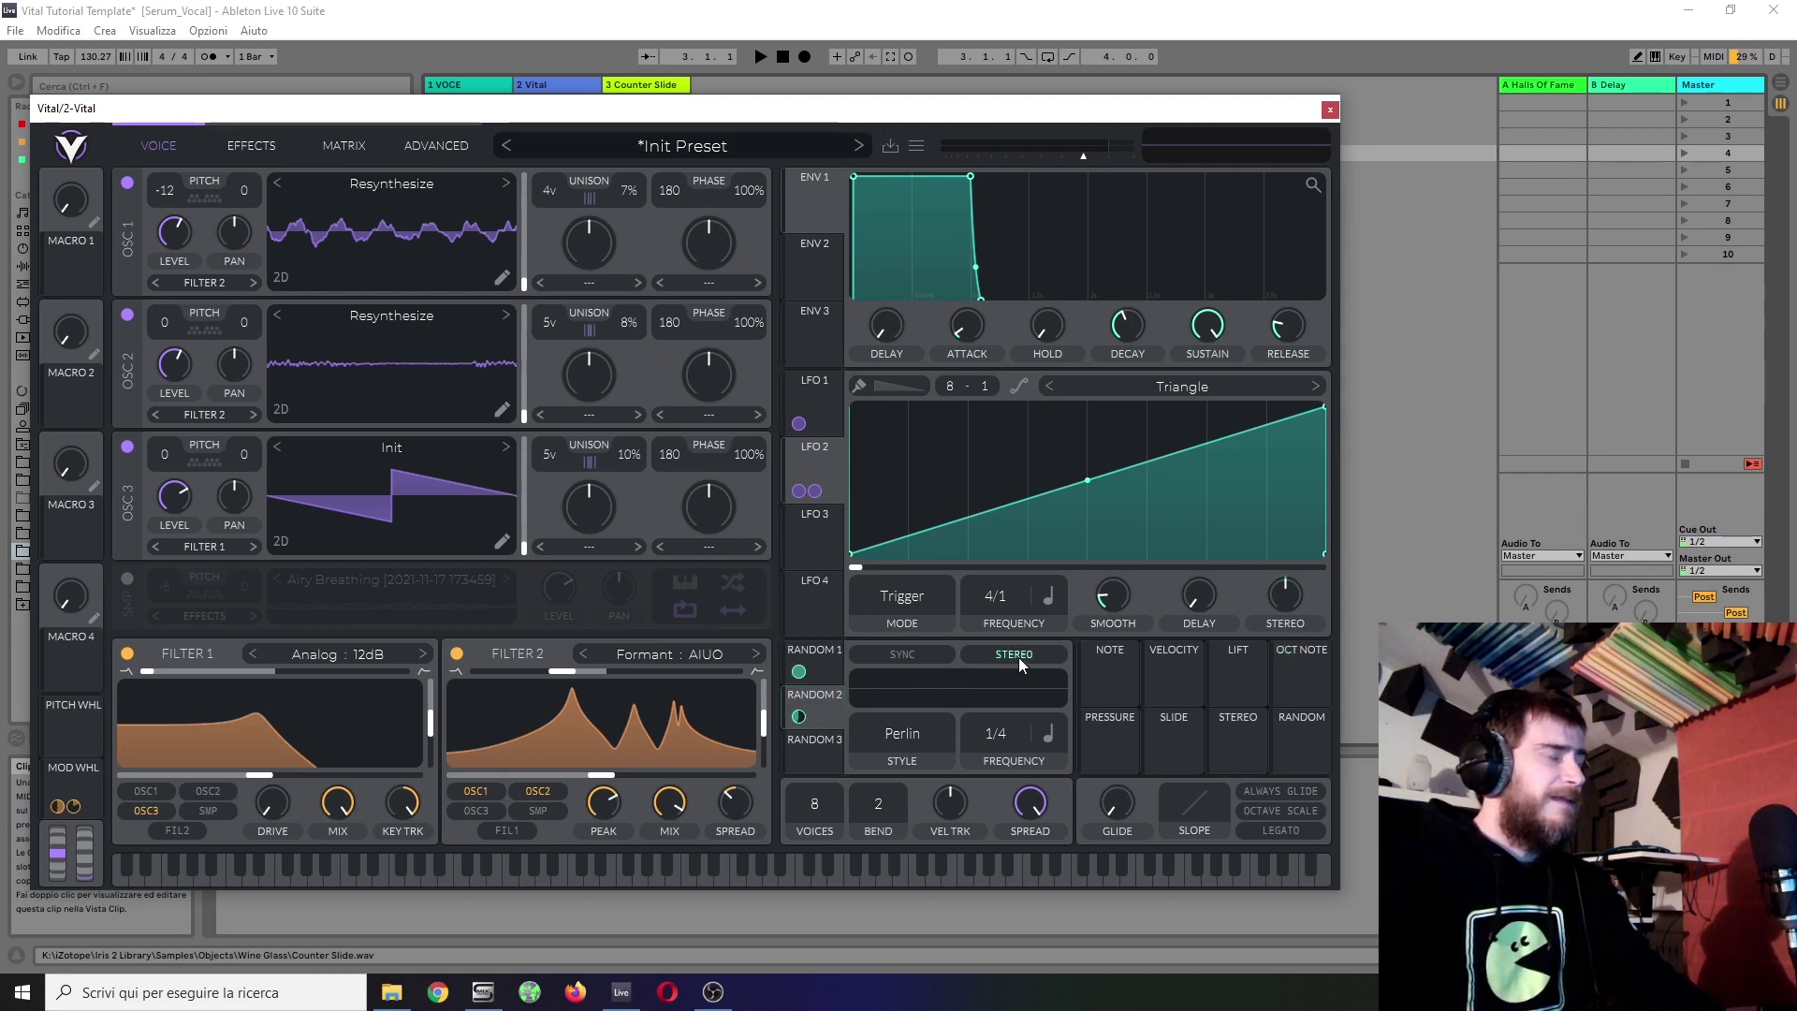
Step: Reduce Random 2's modulation of LFO 2's stereo offset and Random 1's modulation of LFO 2's phase
mouse_move(1288, 602)
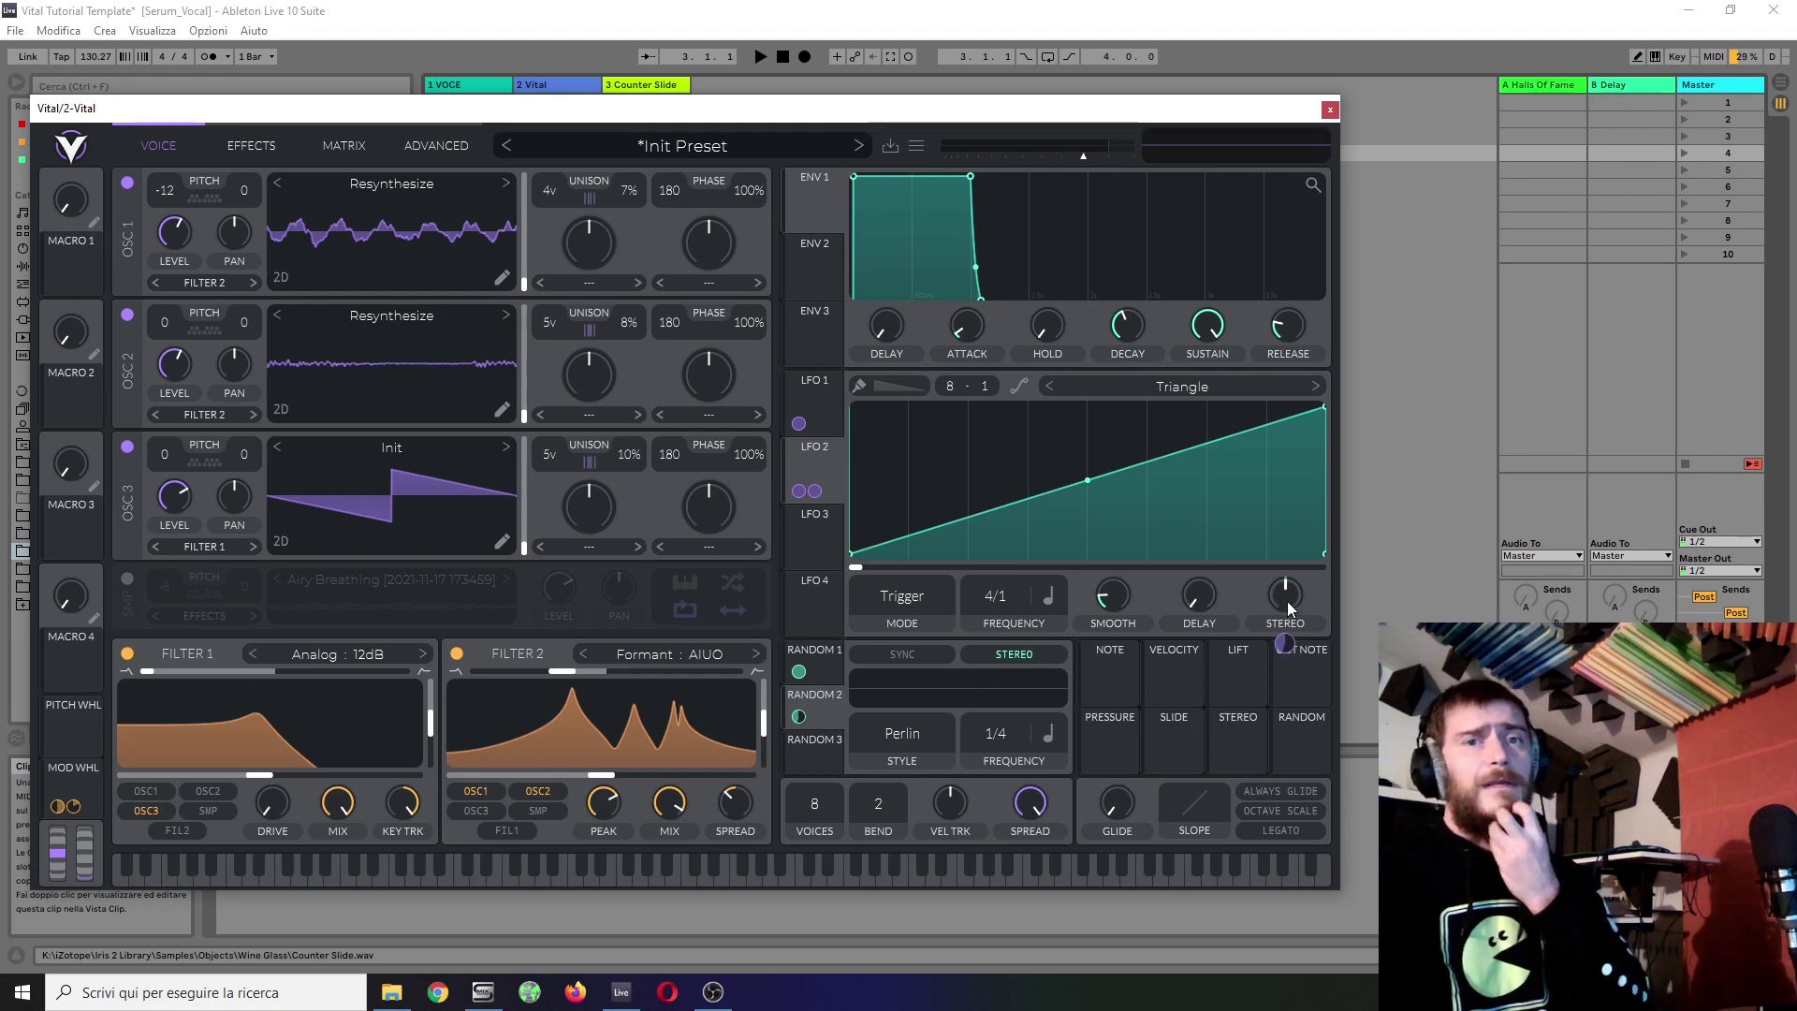
mouse_move(1289, 649)
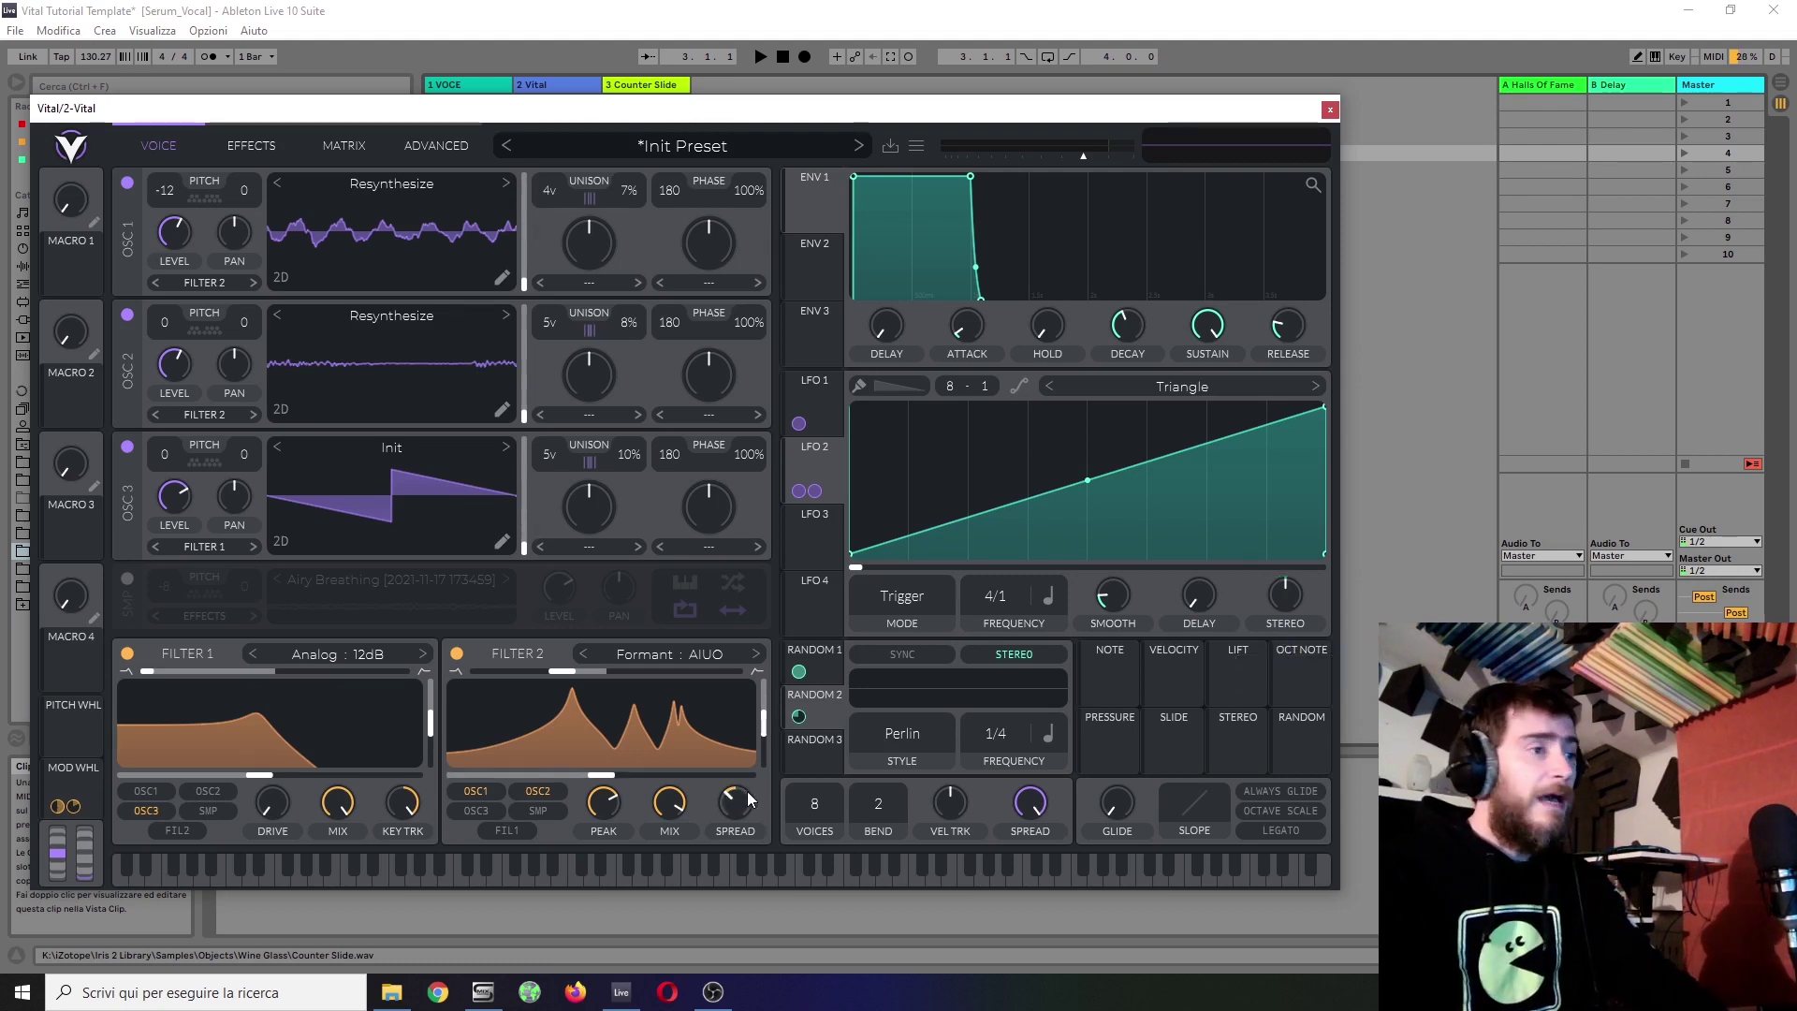
mouse_move(1247, 626)
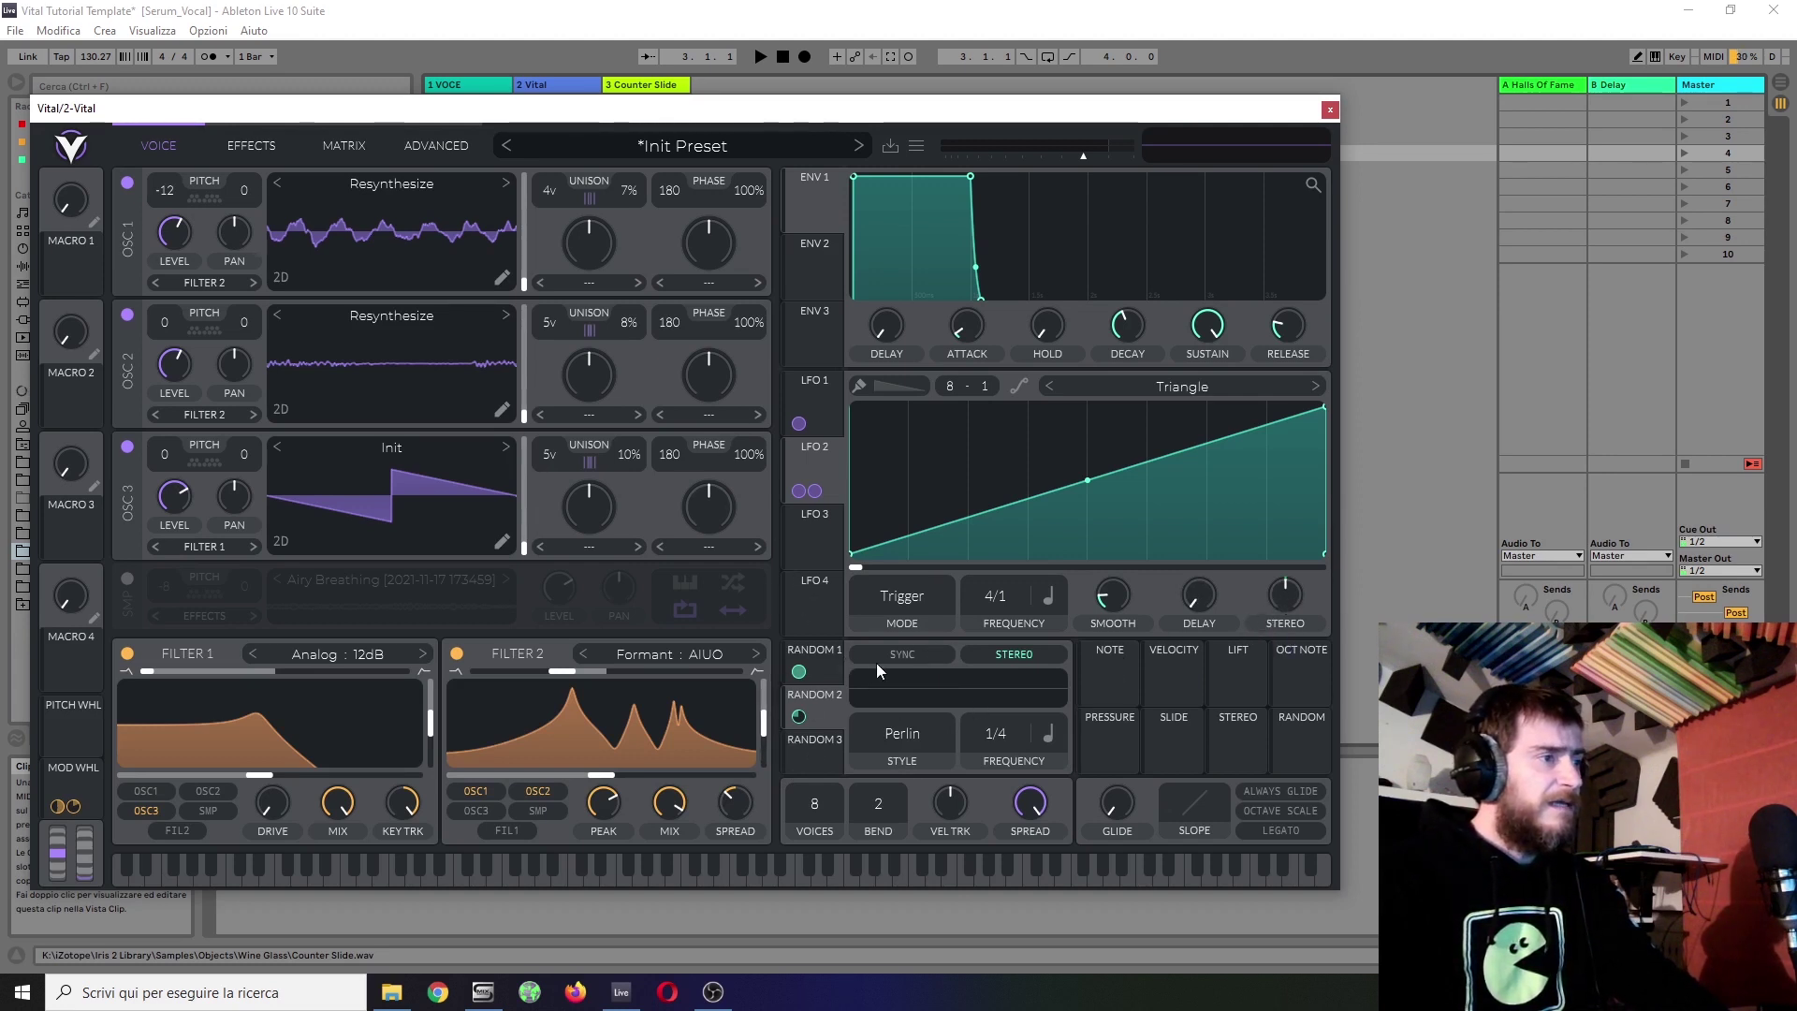
mouse_move(799, 676)
drag(798, 671, 798, 679)
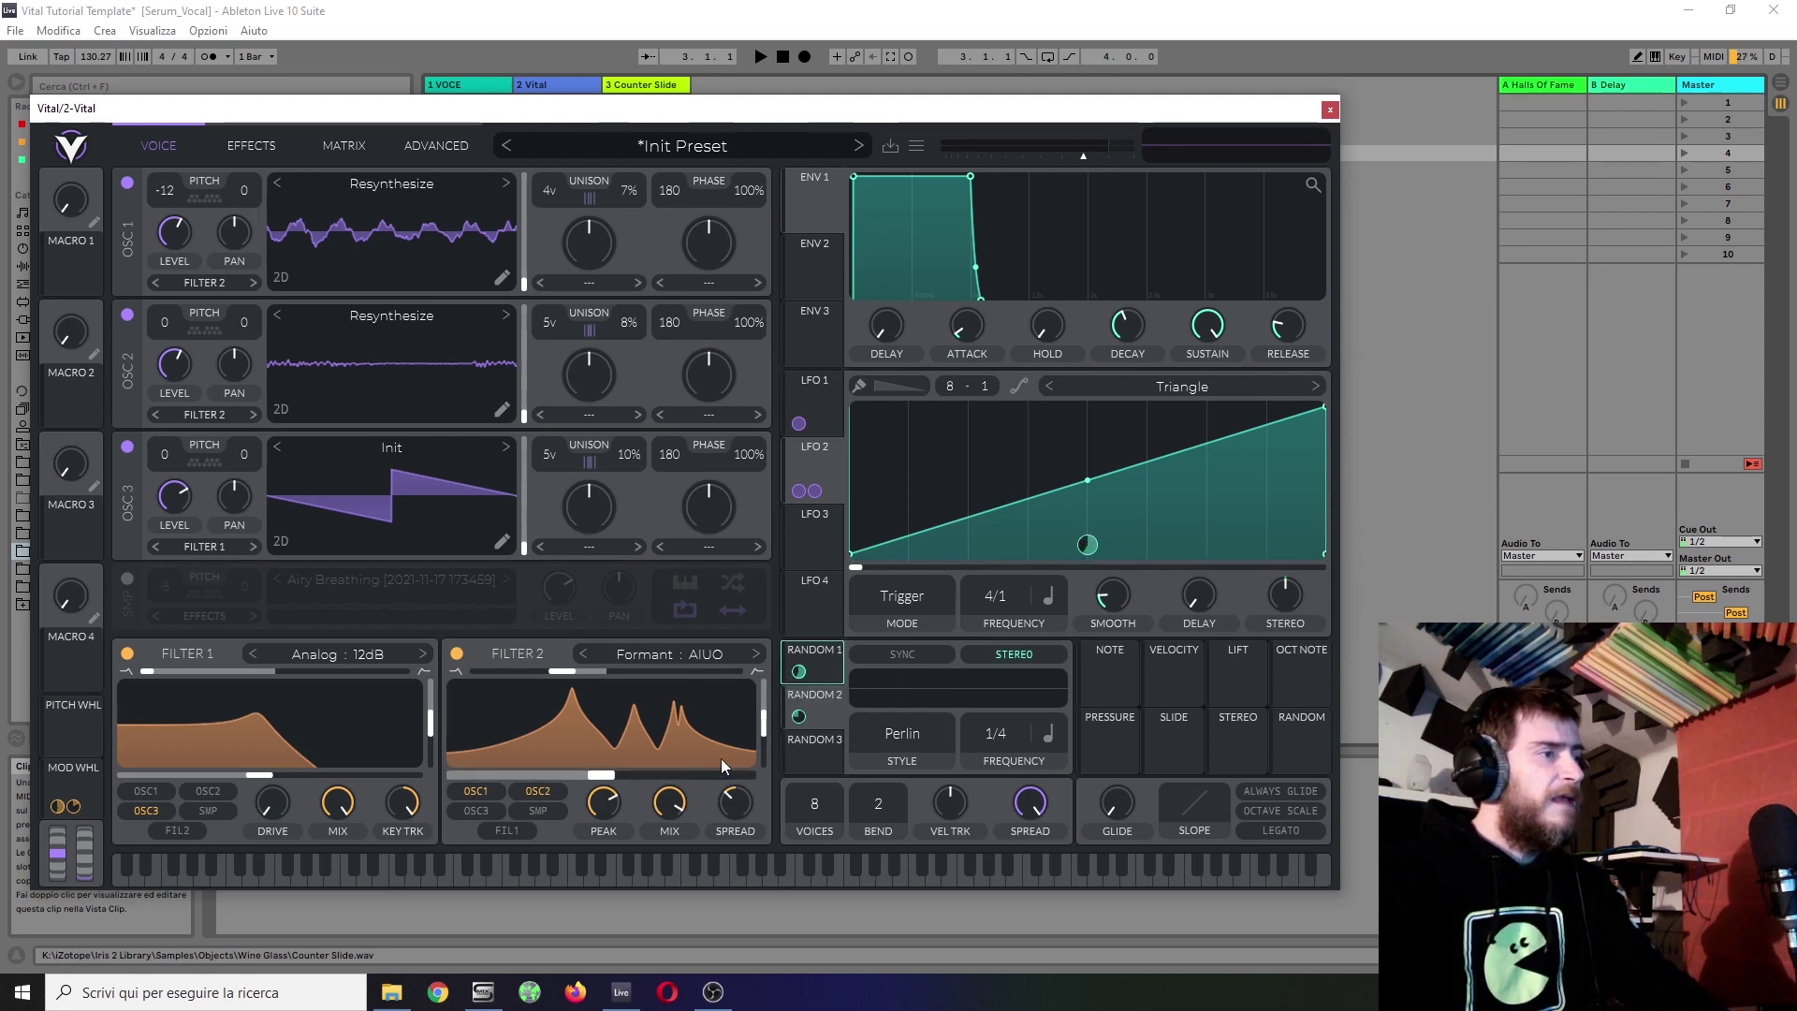
Step: Assign Random 2 and the mod wheel to Filter 2's vertical formant position, and lower that position's base value
click(820, 709)
drag(798, 716, 749, 734)
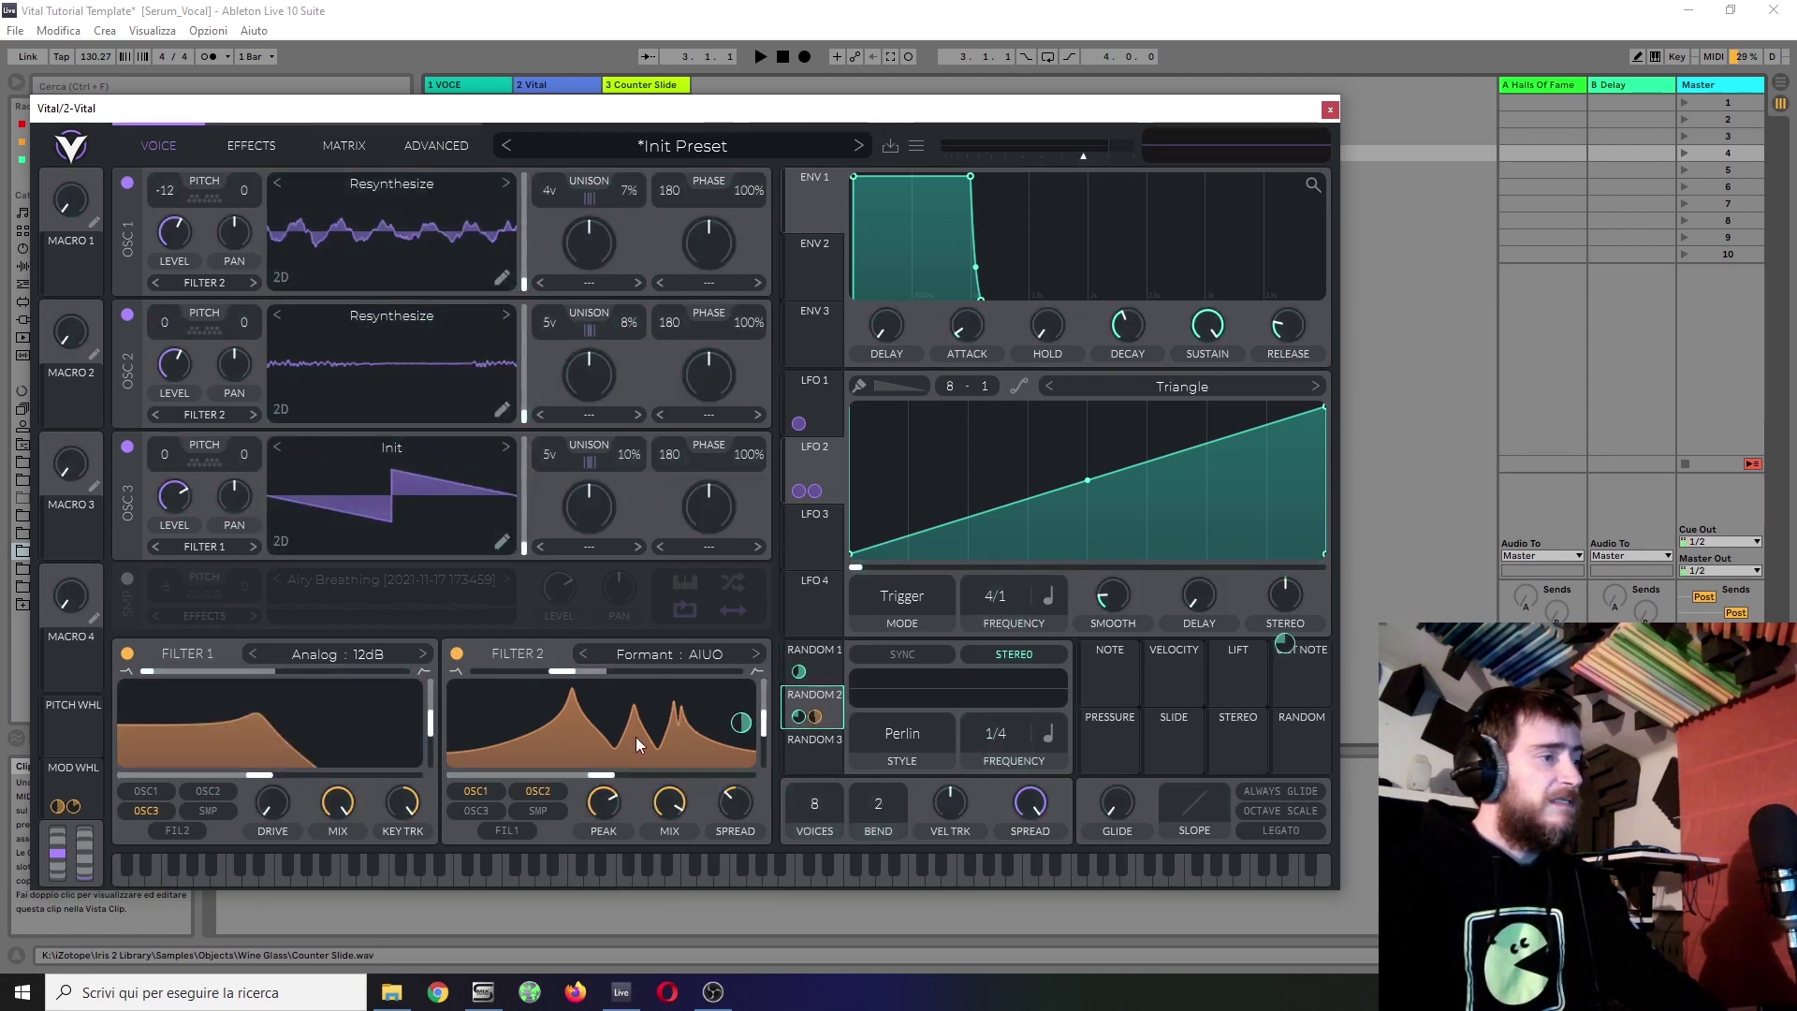
mouse_move(763, 725)
mouse_down()
mouse_move(762, 704)
mouse_move(765, 756)
mouse_up()
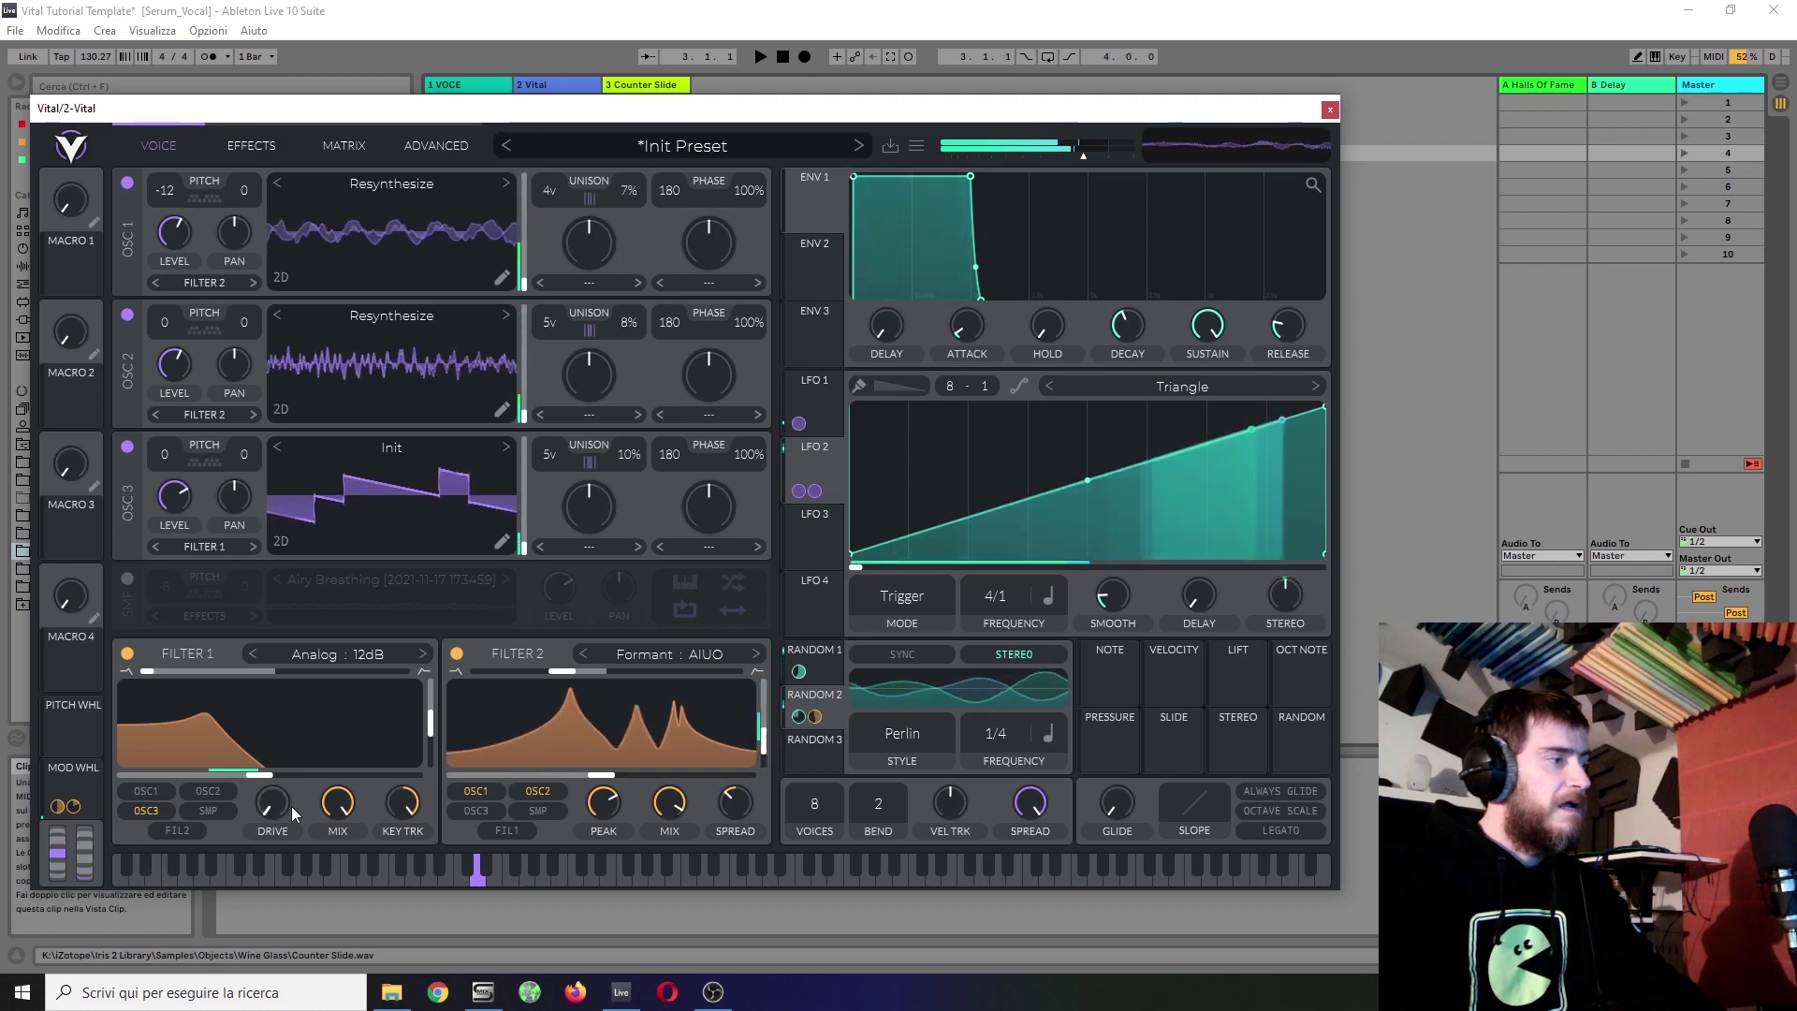
drag(73, 779, 744, 732)
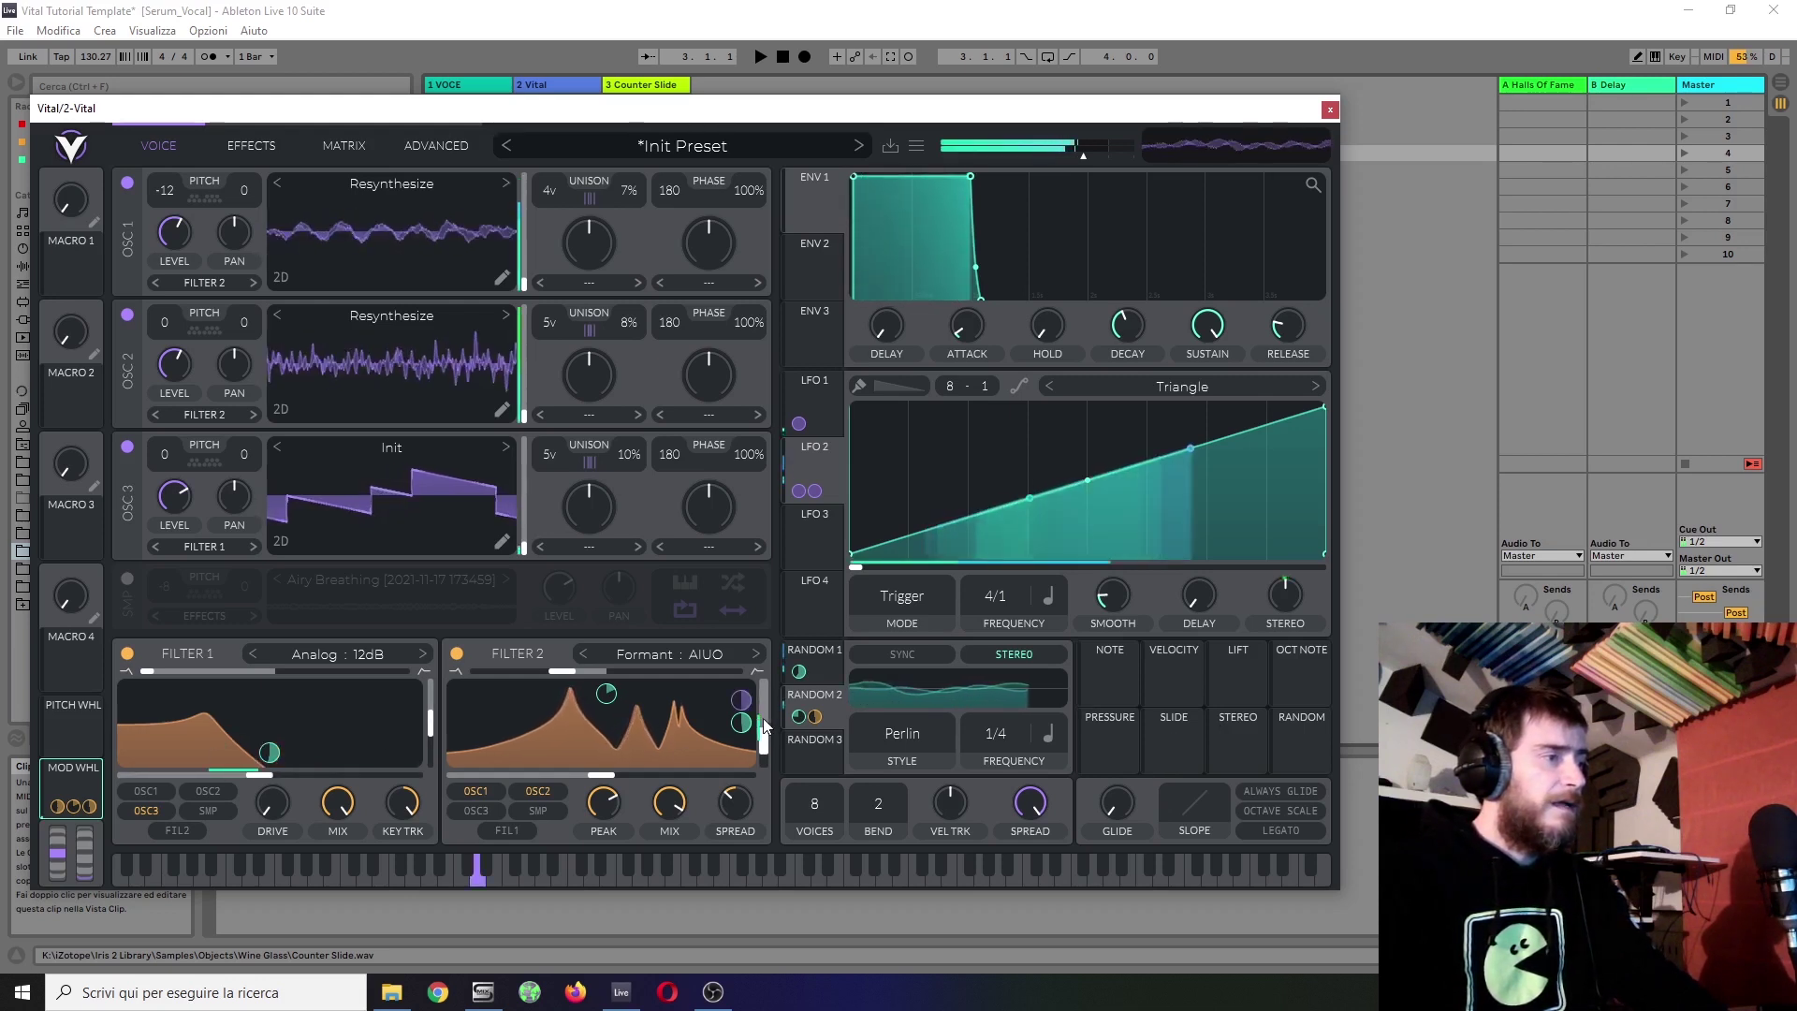
mouse_move(752, 728)
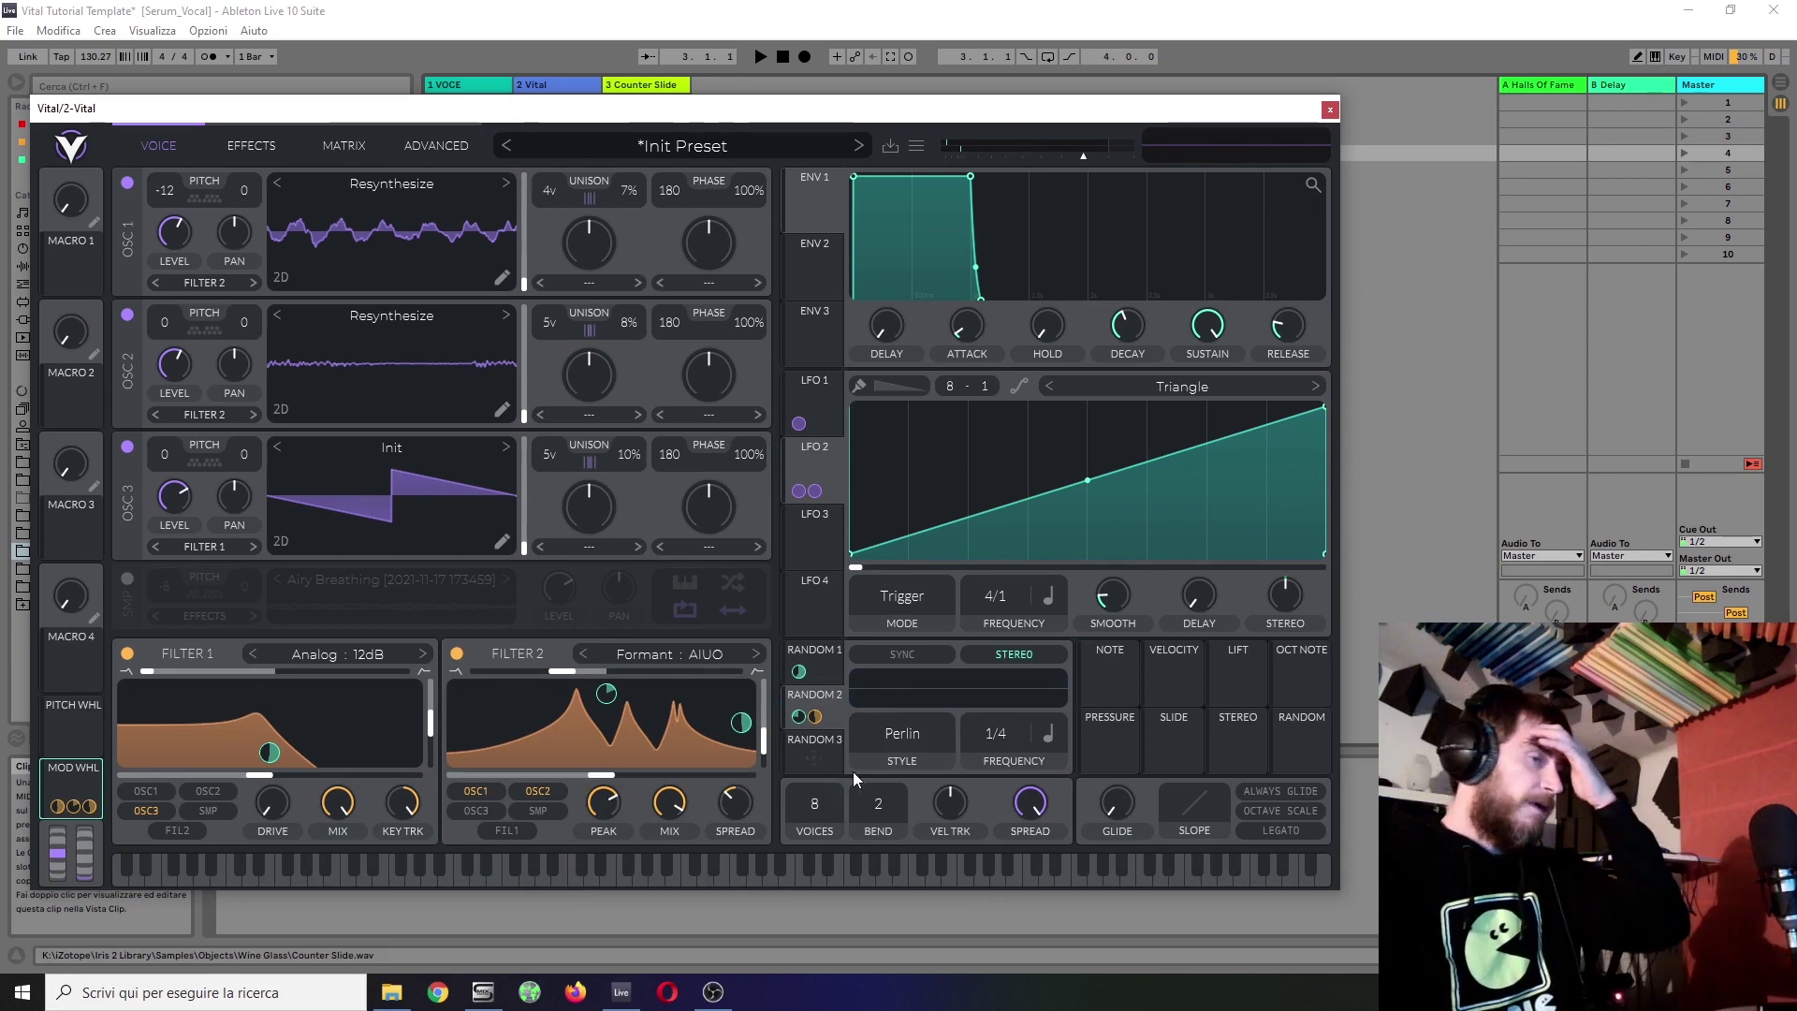
Step: Assign Random 2 to Filter 2's horizontal formant position and make the modulation bipolar
mouse_move(813, 723)
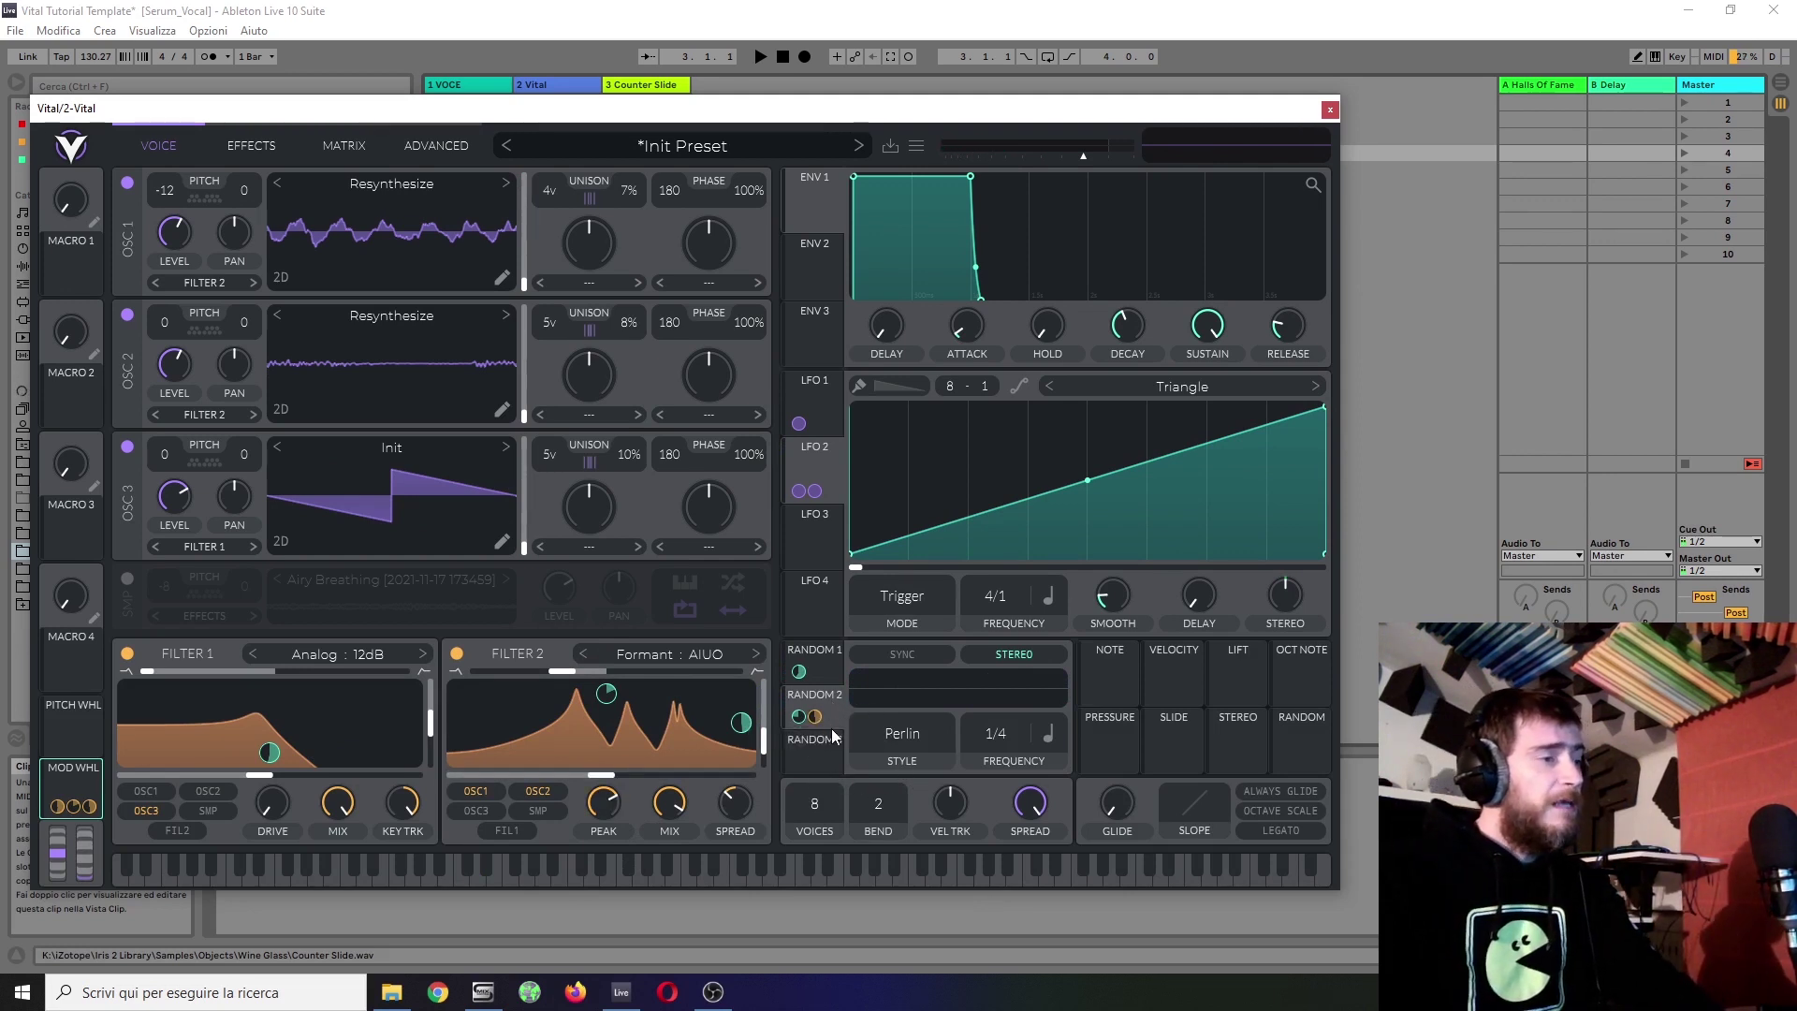
drag(815, 717, 640, 777)
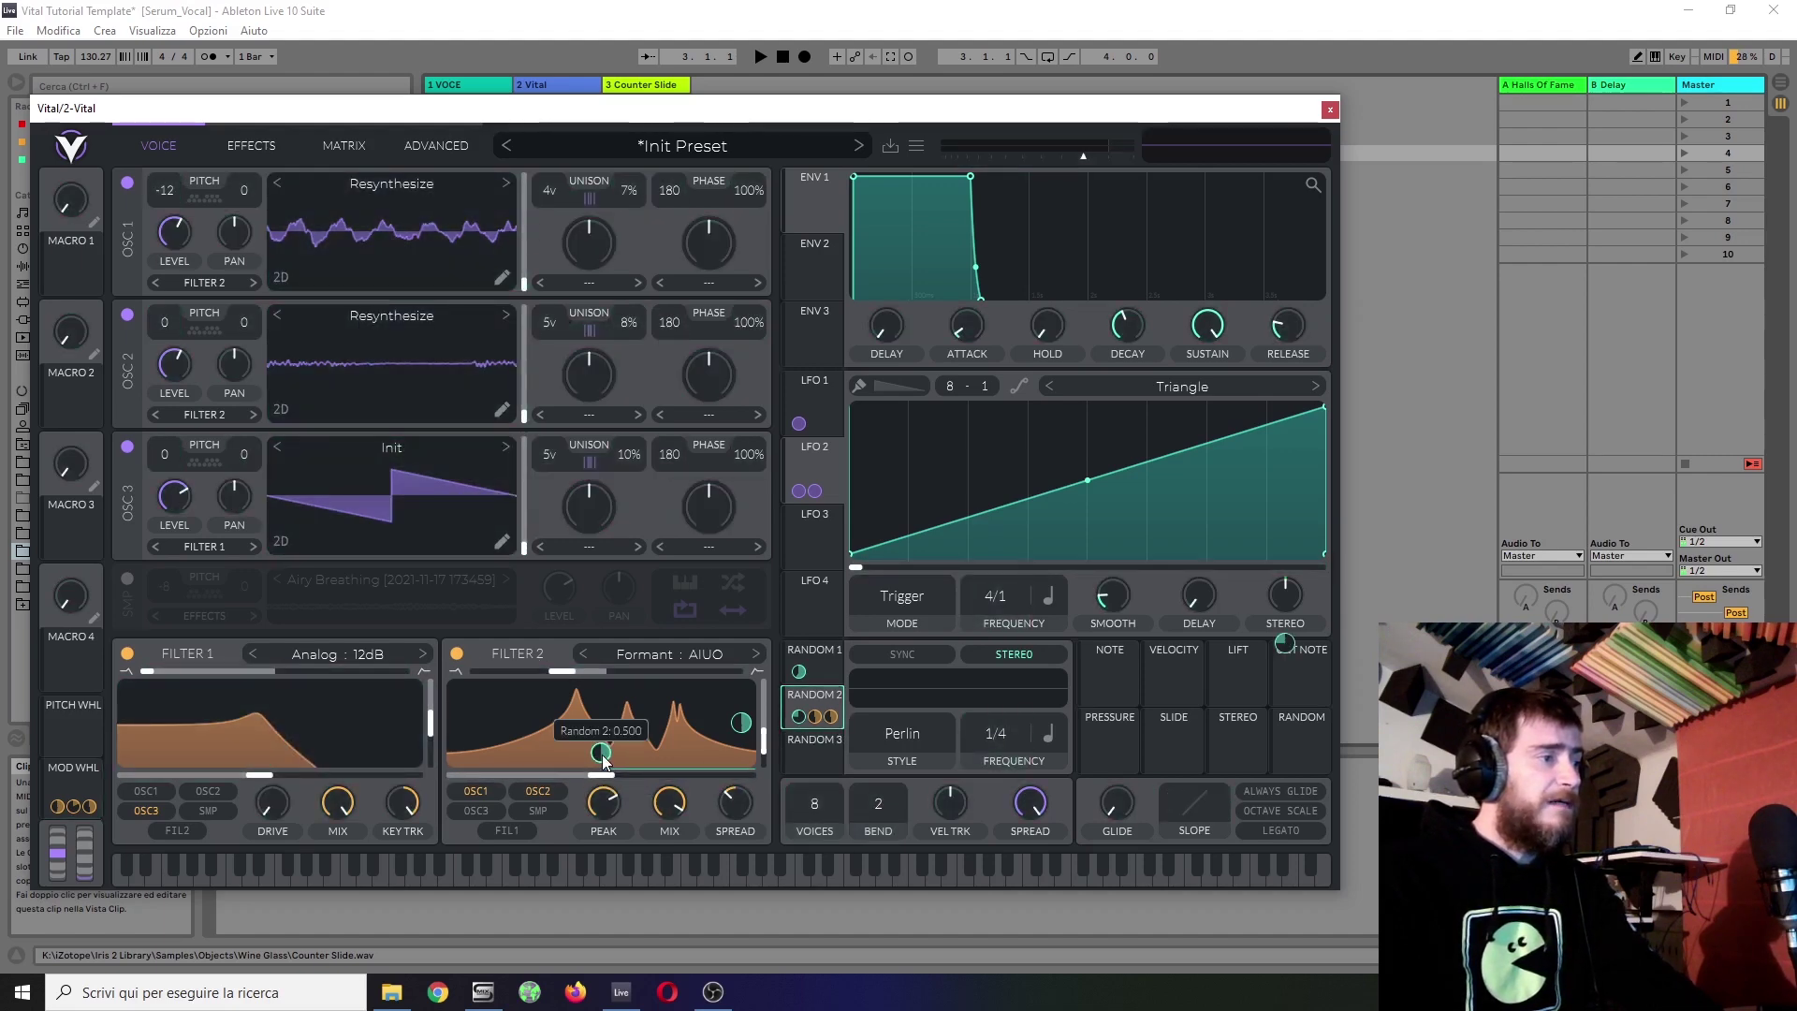
right_click(600, 749)
click(642, 785)
Step: Try stereo on Random 2's horizontal formant modulation in Filter 2, reduce its amount to about 0.33, and return it to mono
right_click(603, 750)
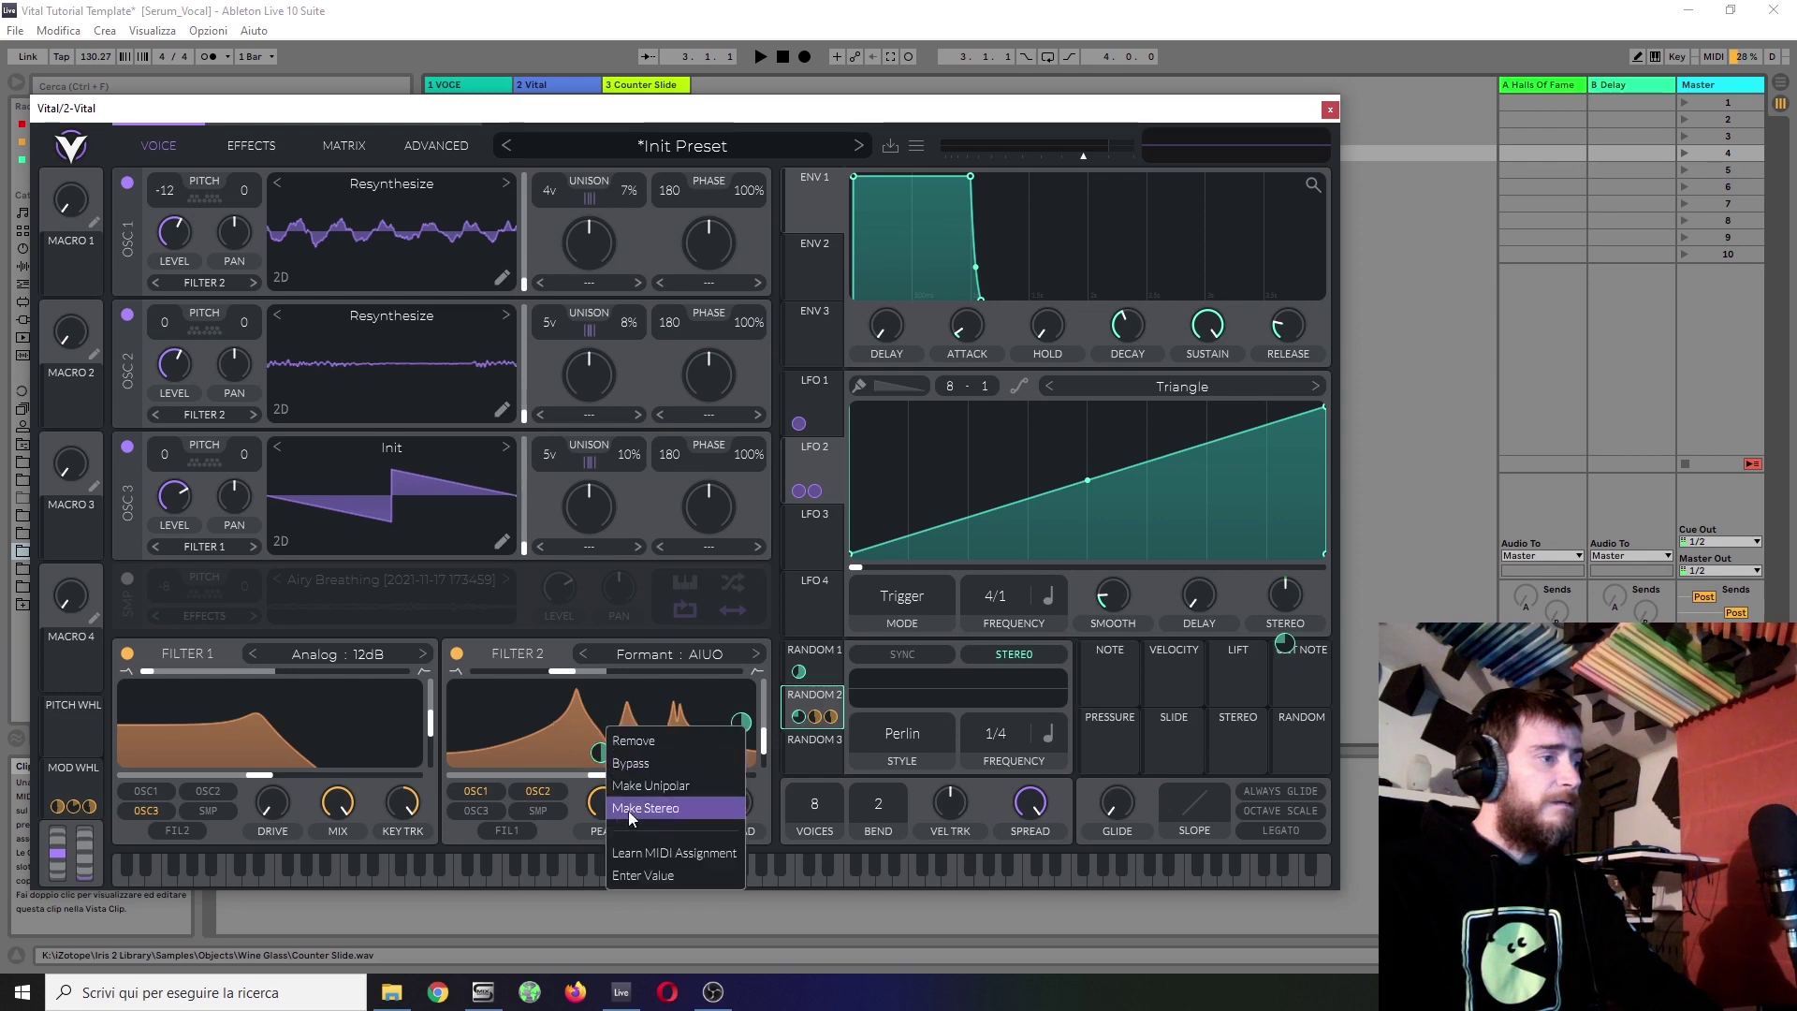
click(634, 808)
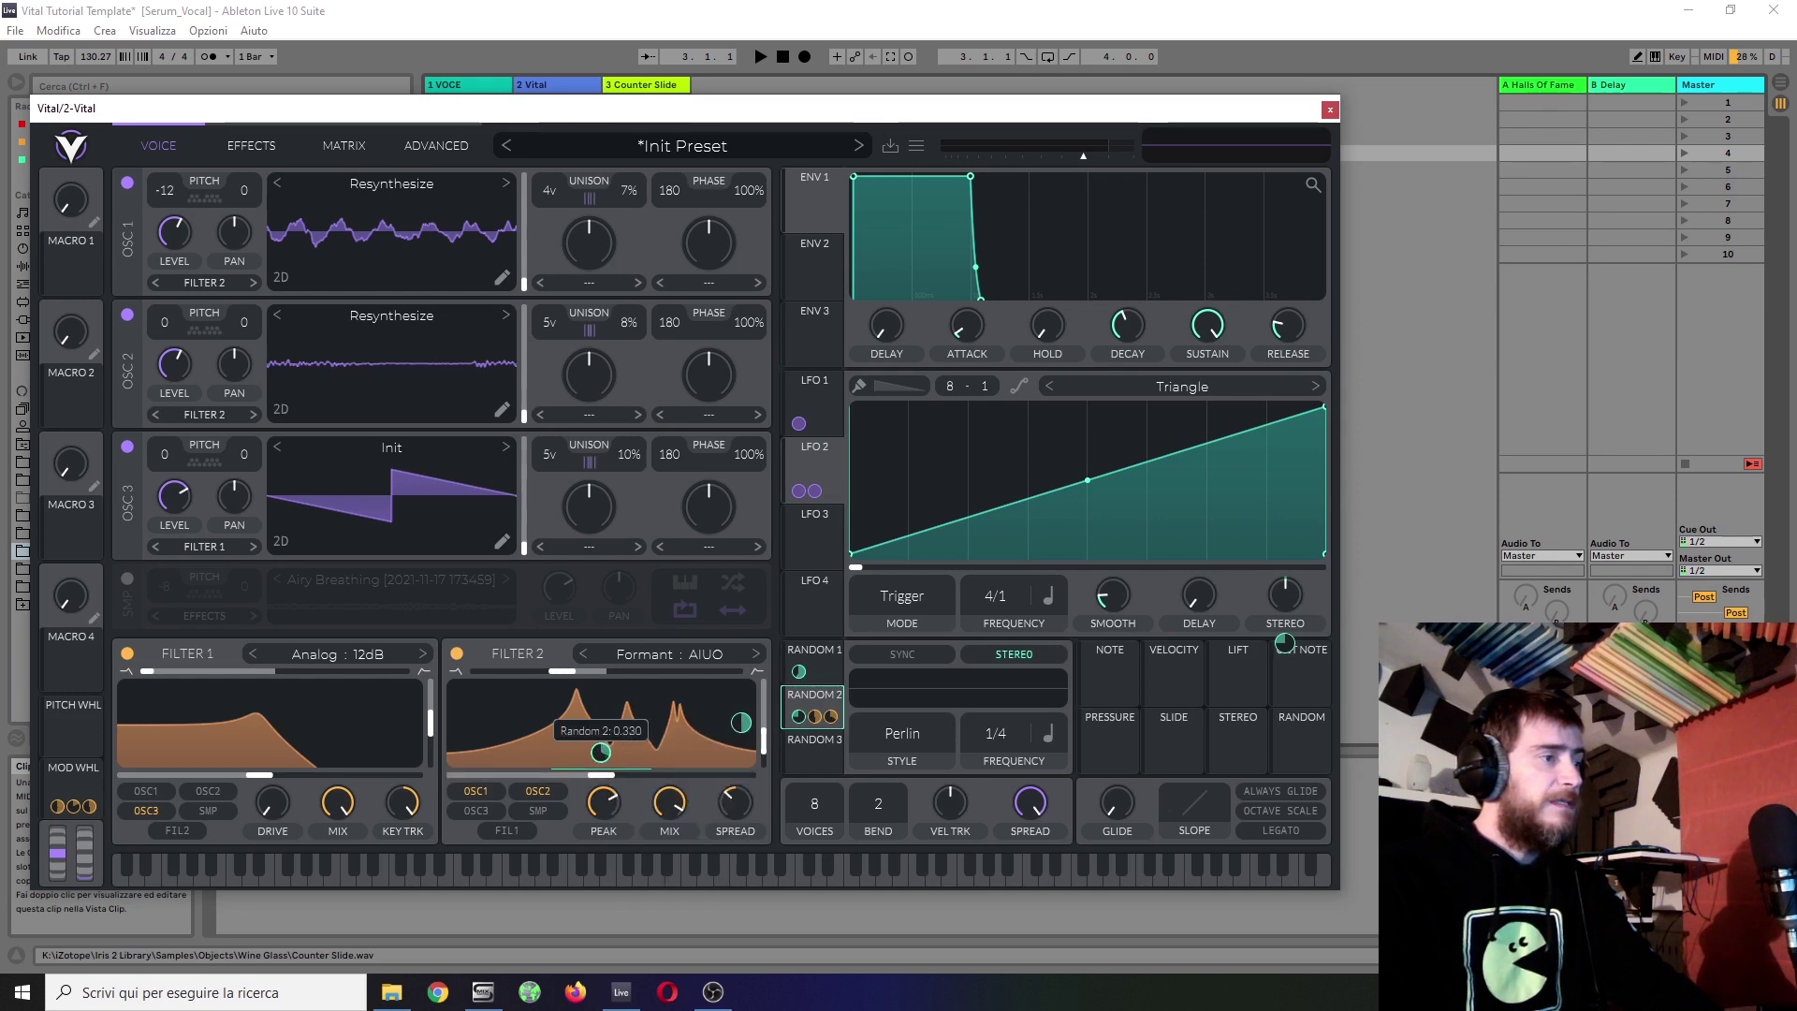
drag(600, 751, 629, 829)
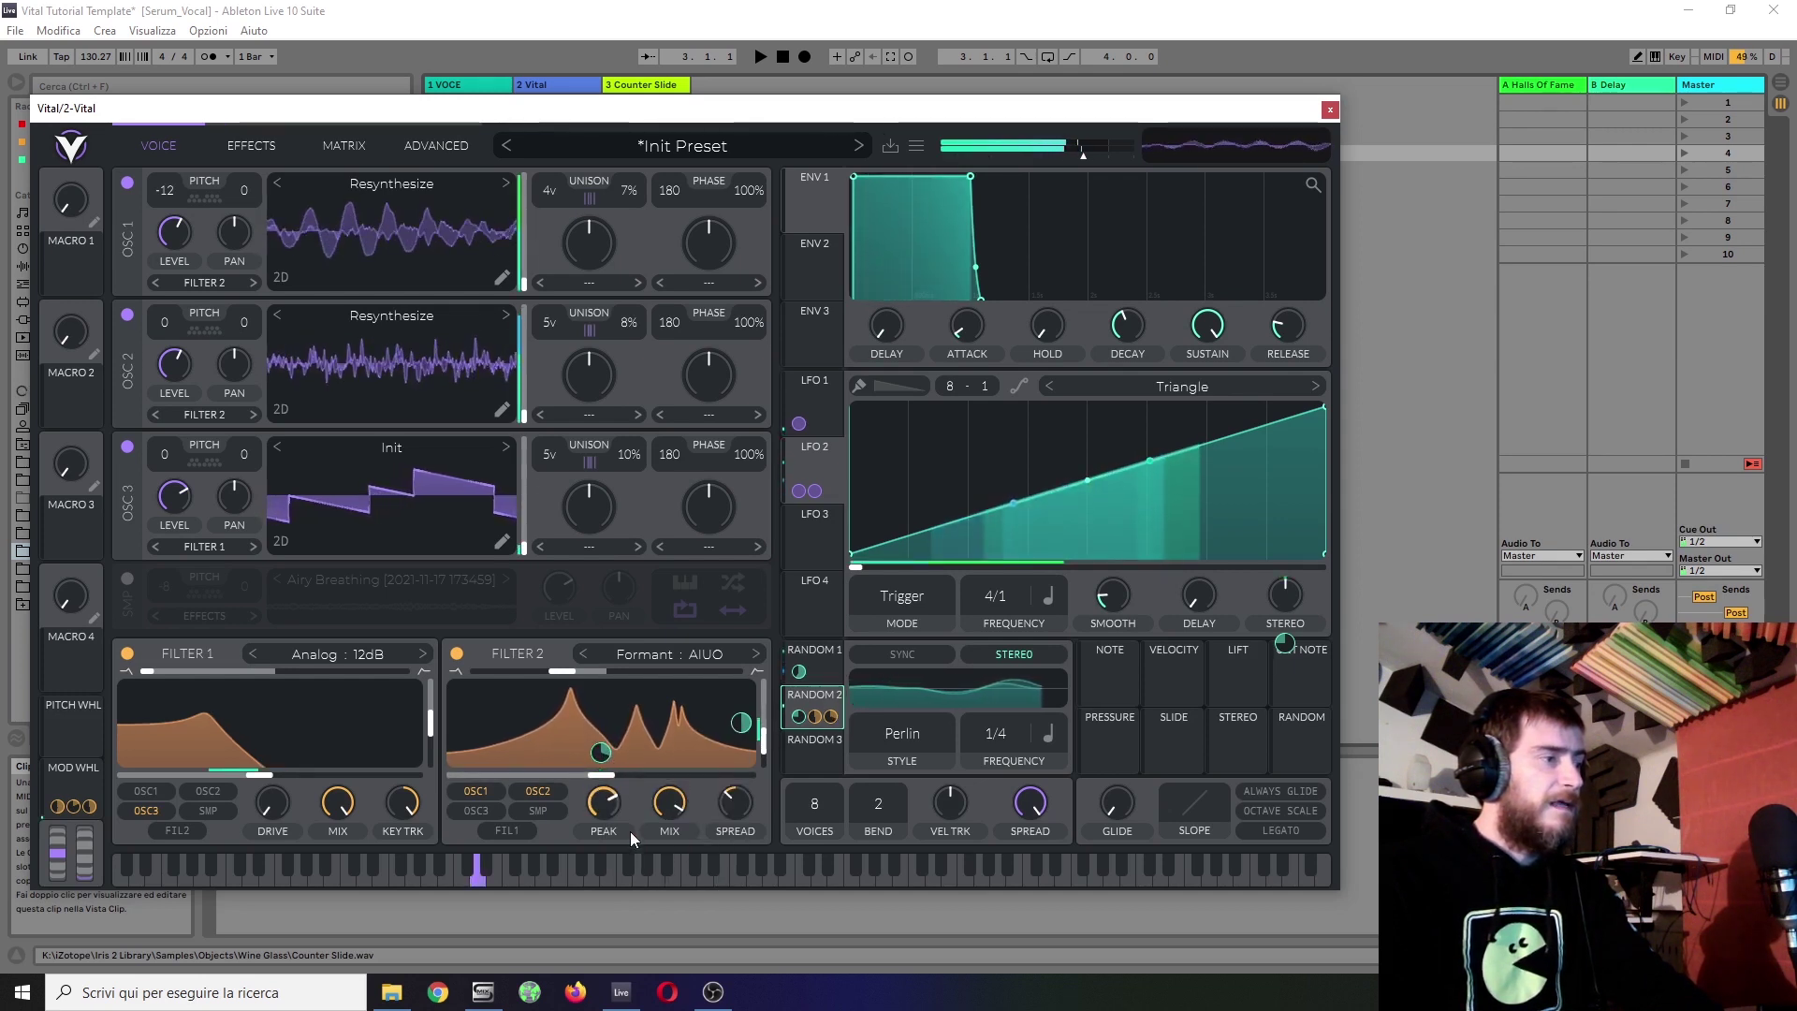
right_click(600, 751)
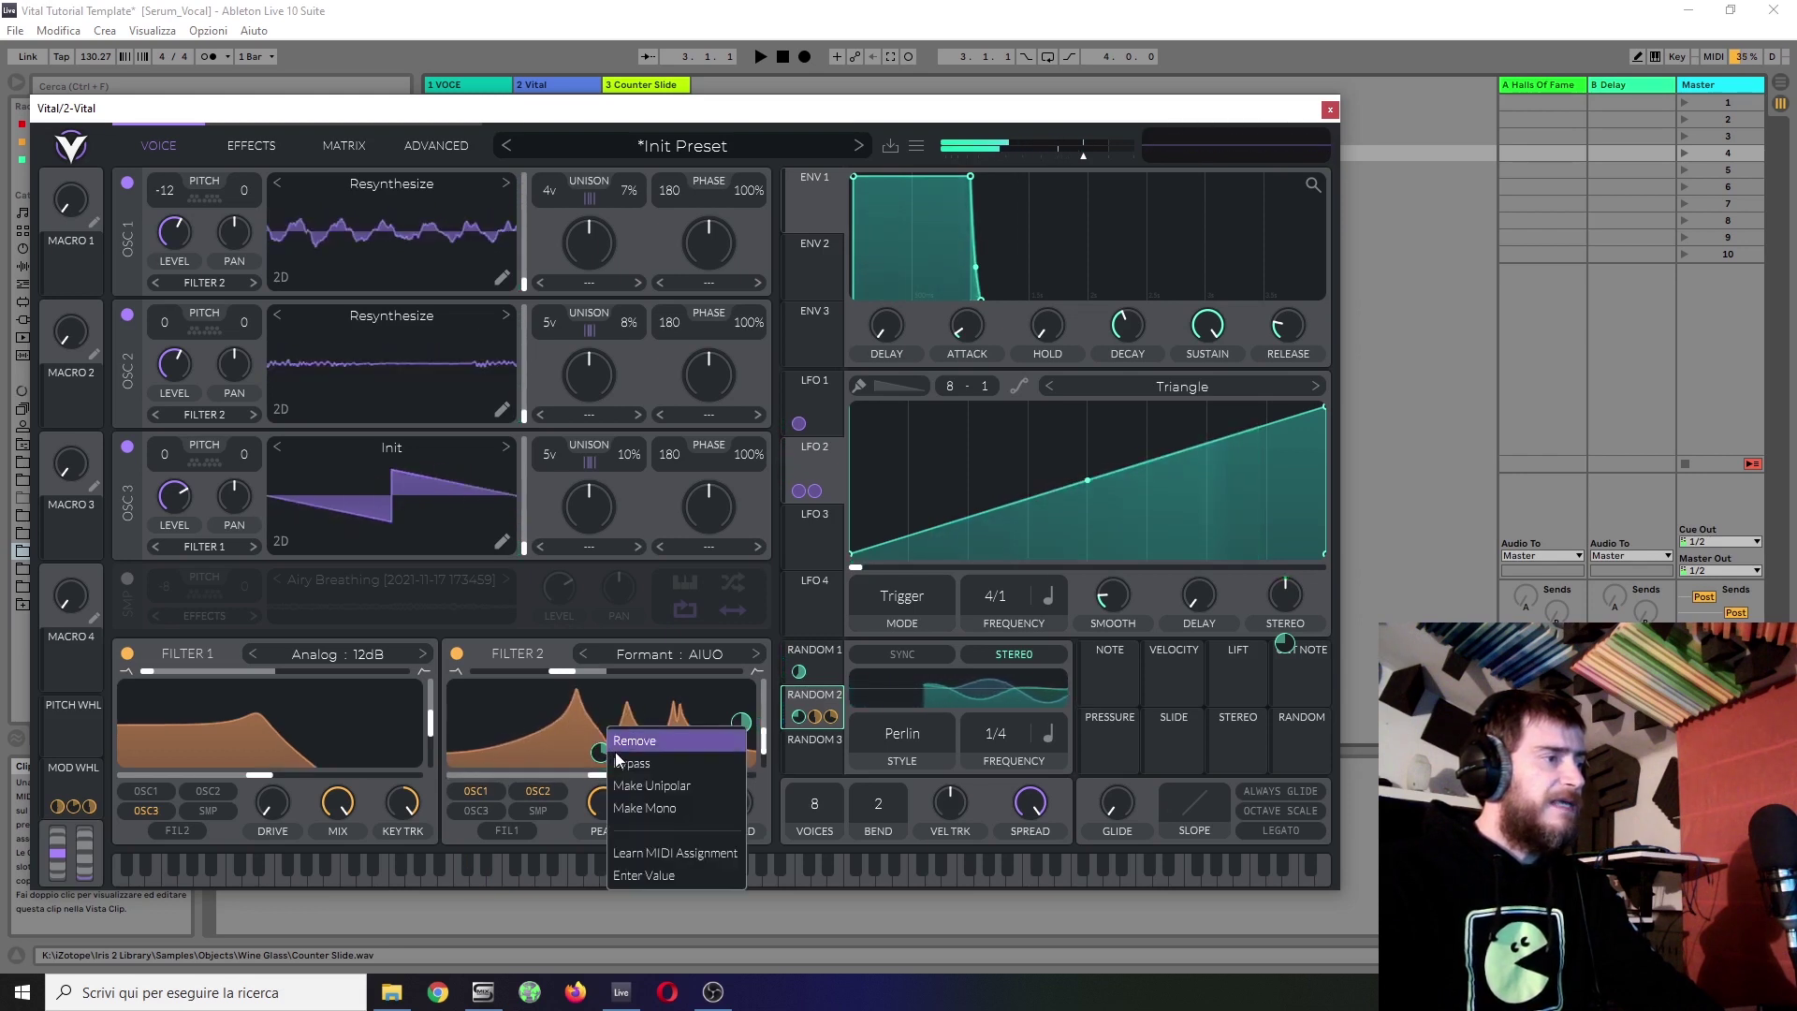
click(645, 807)
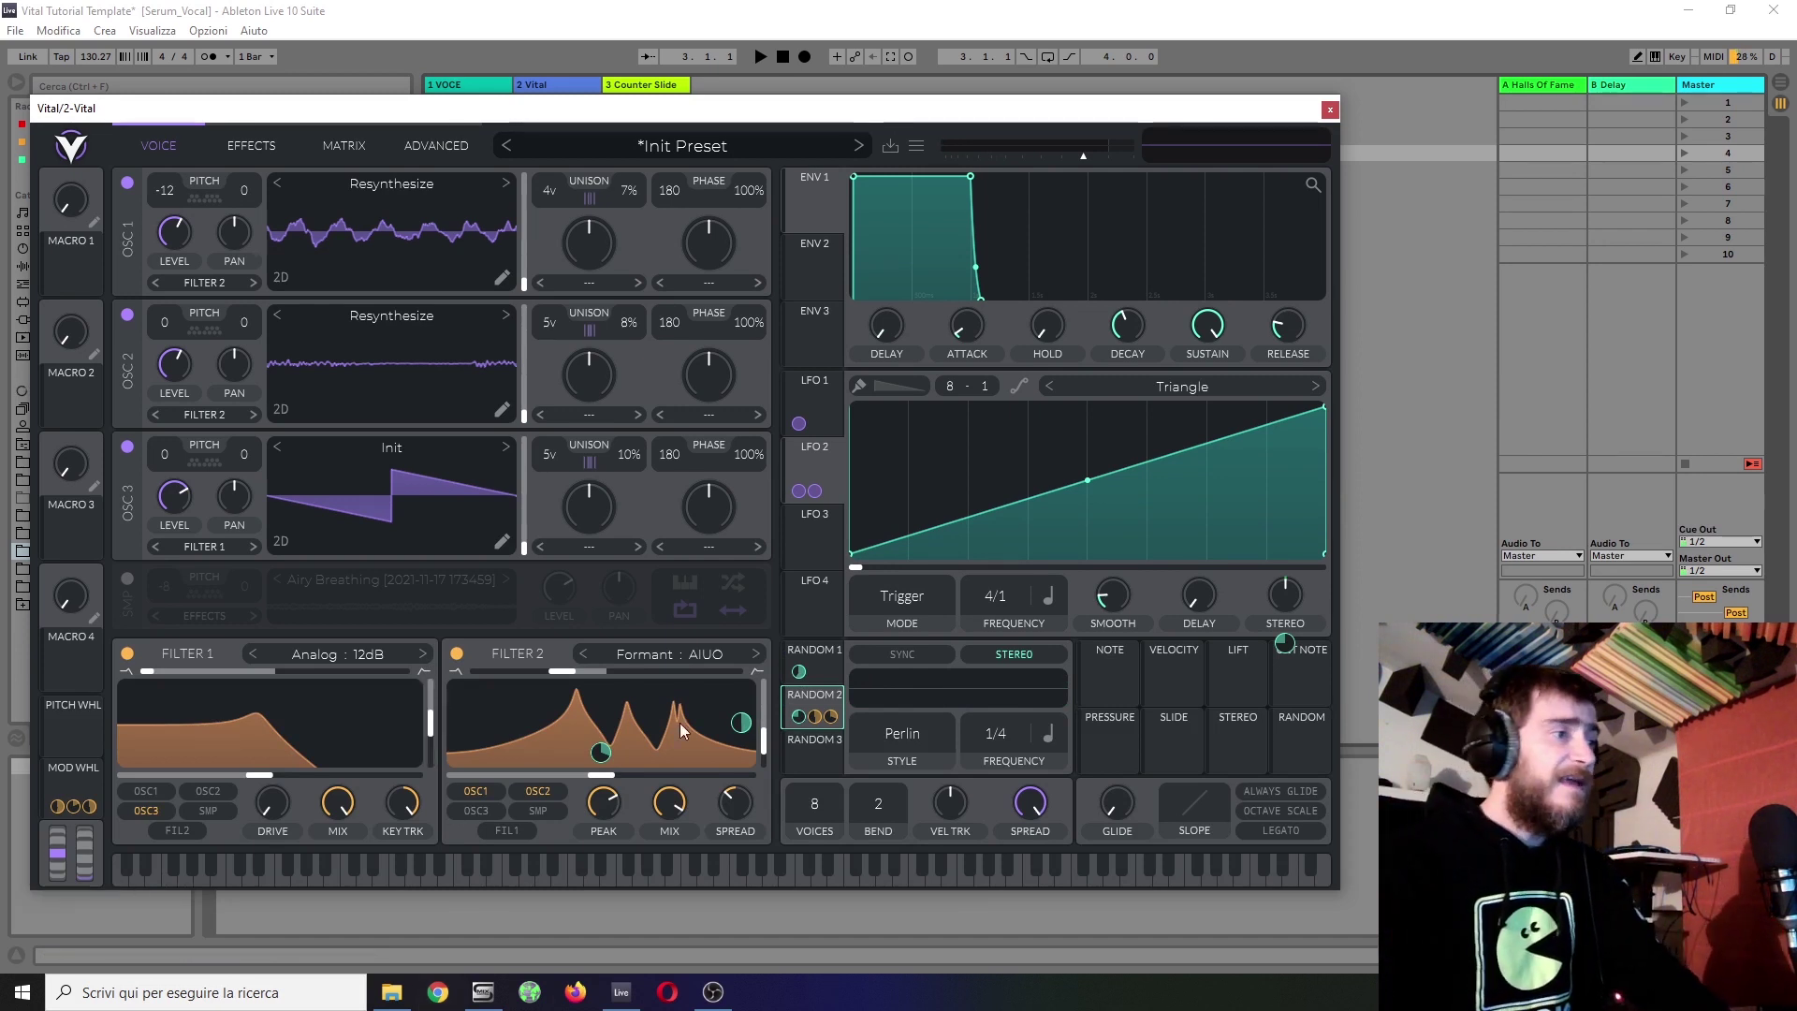
Step: Set Random 1's frequency to 1/16
click(823, 652)
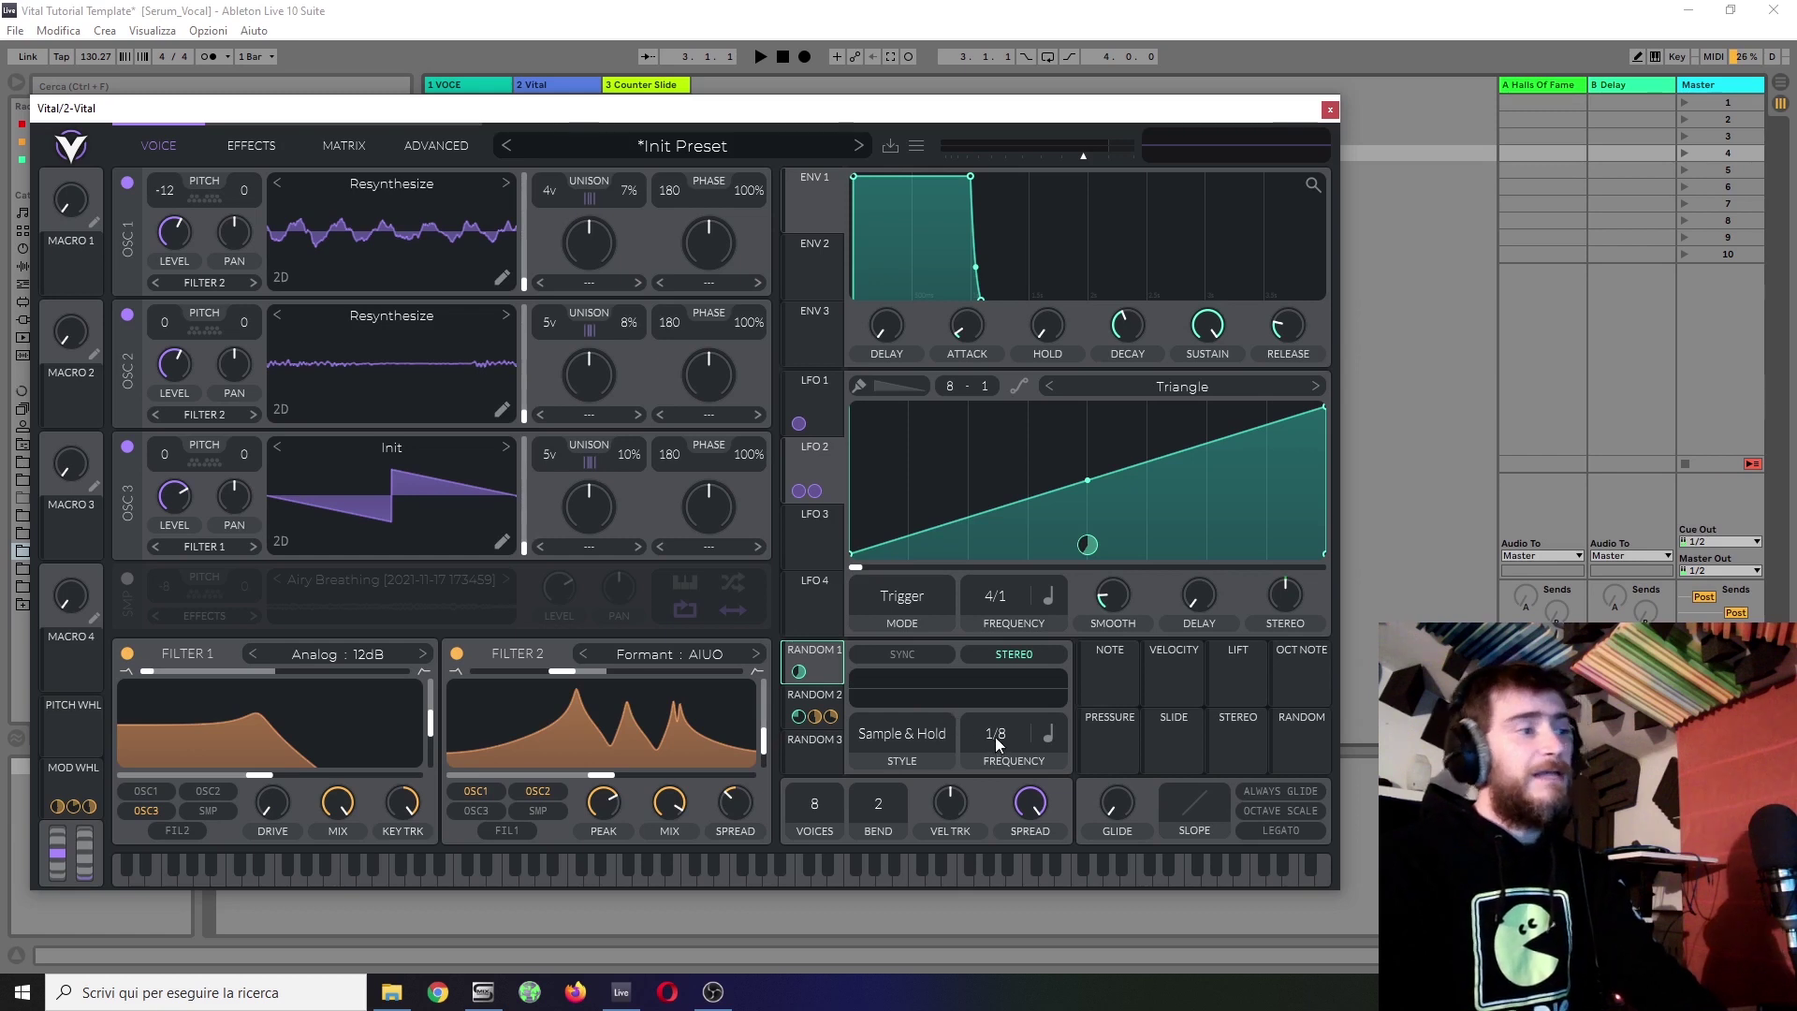
drag(996, 737, 1009, 710)
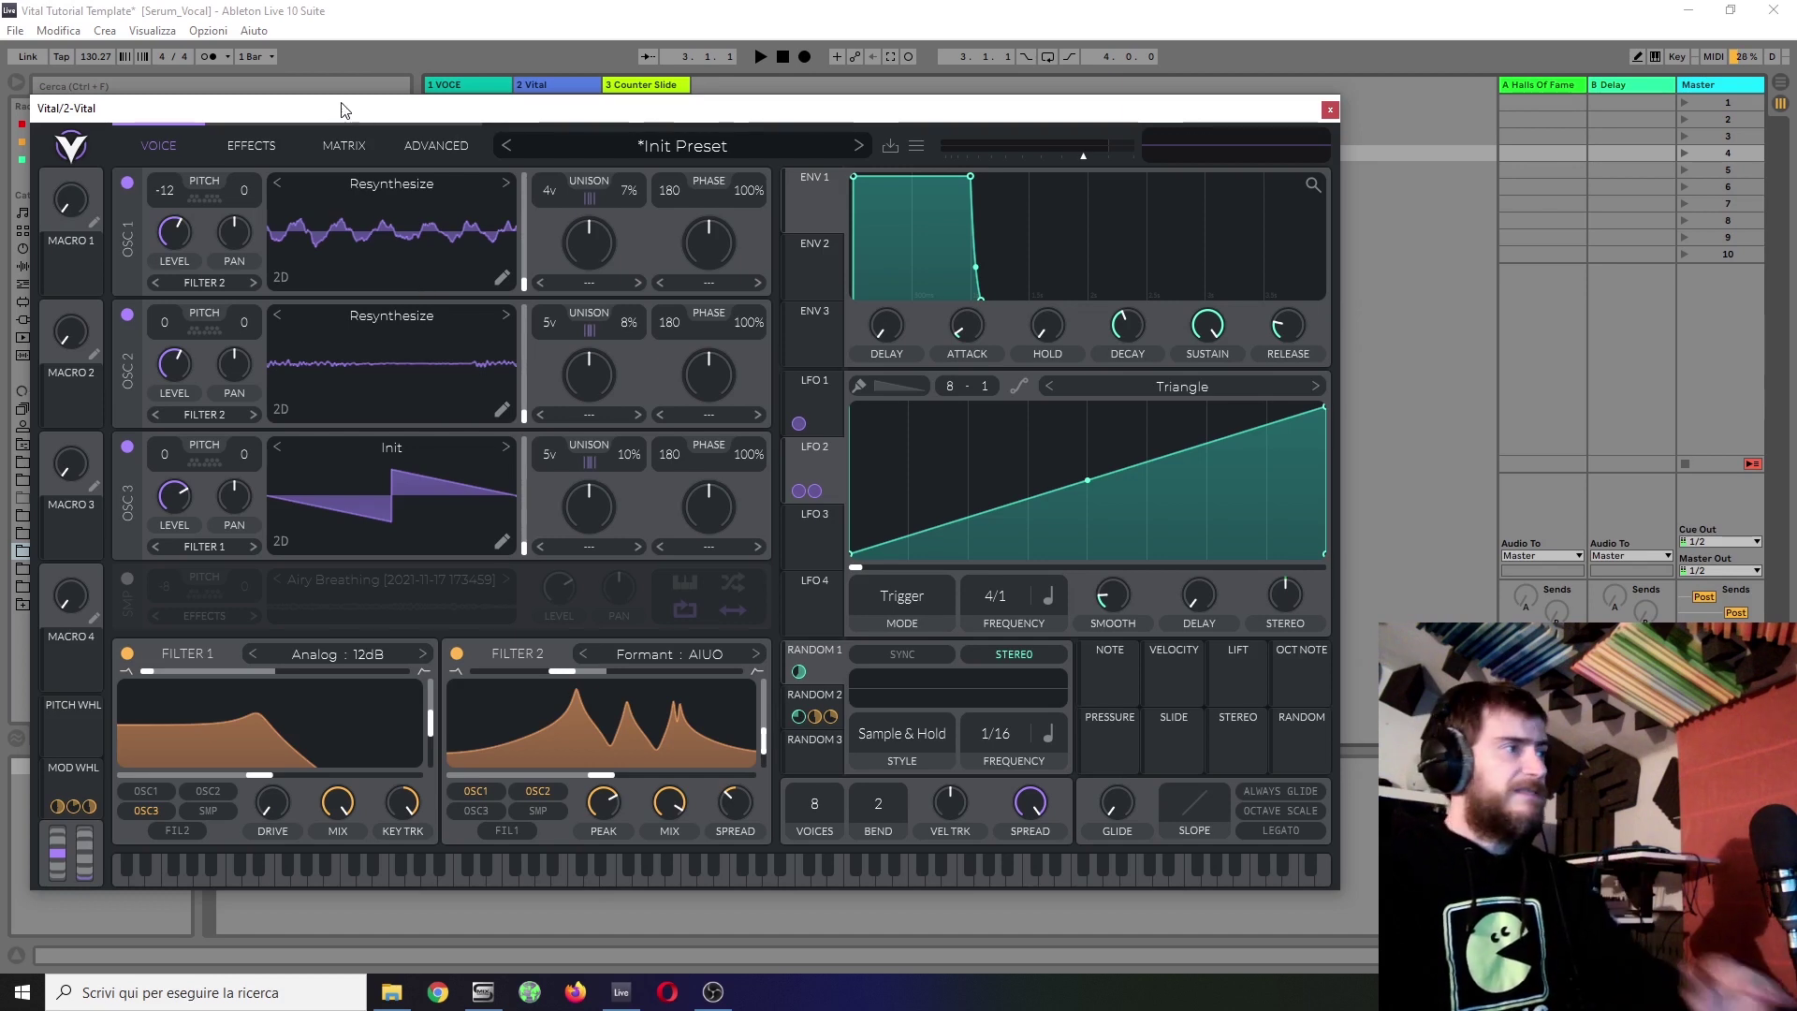
click(262, 146)
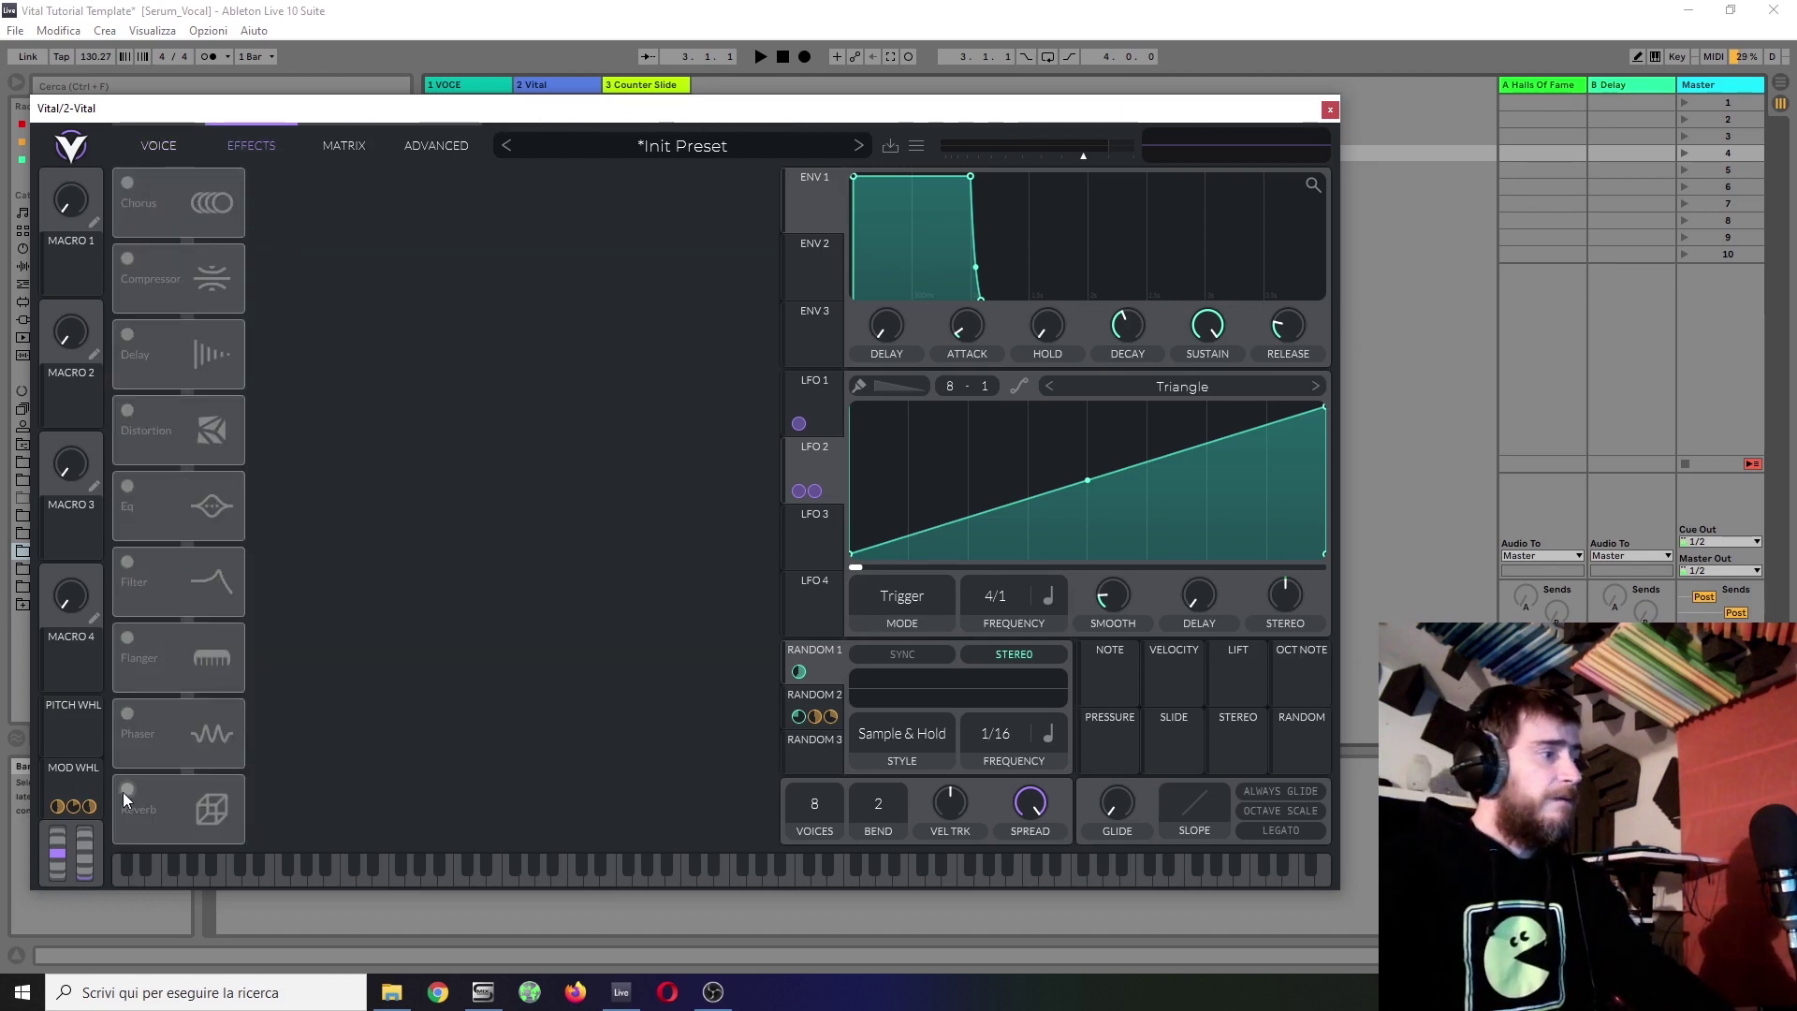
click(434, 143)
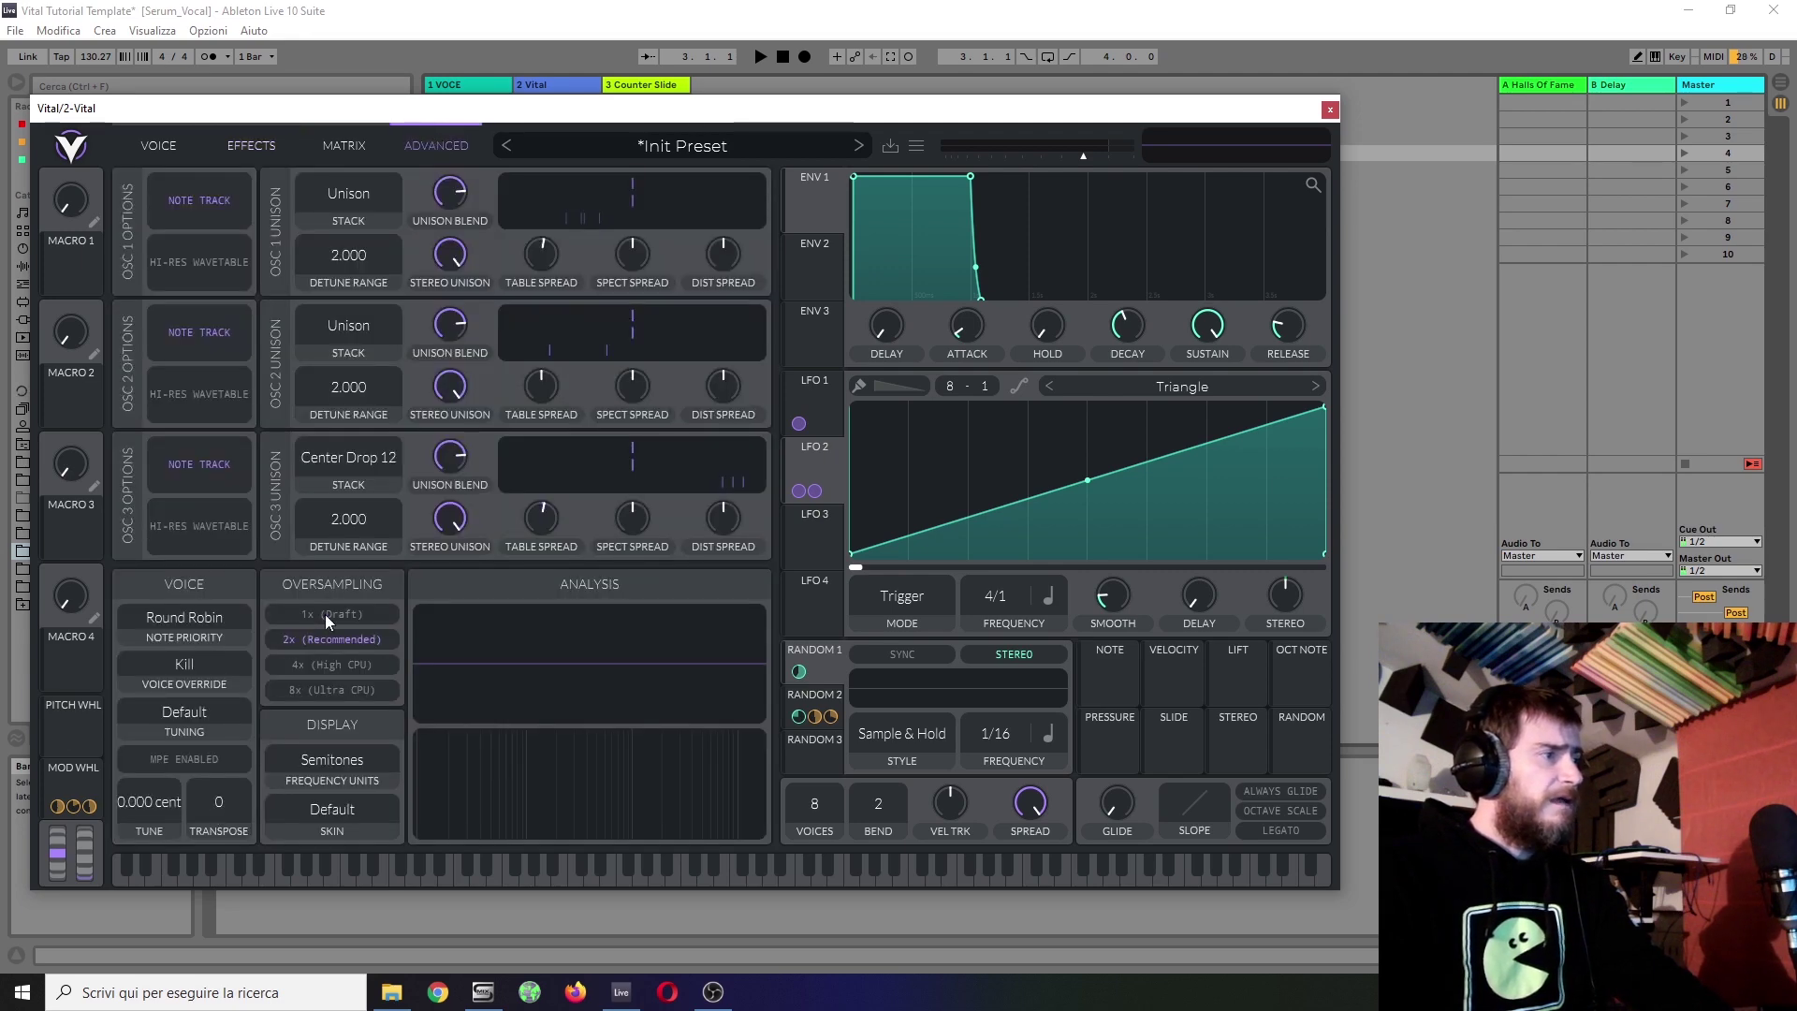
click(159, 147)
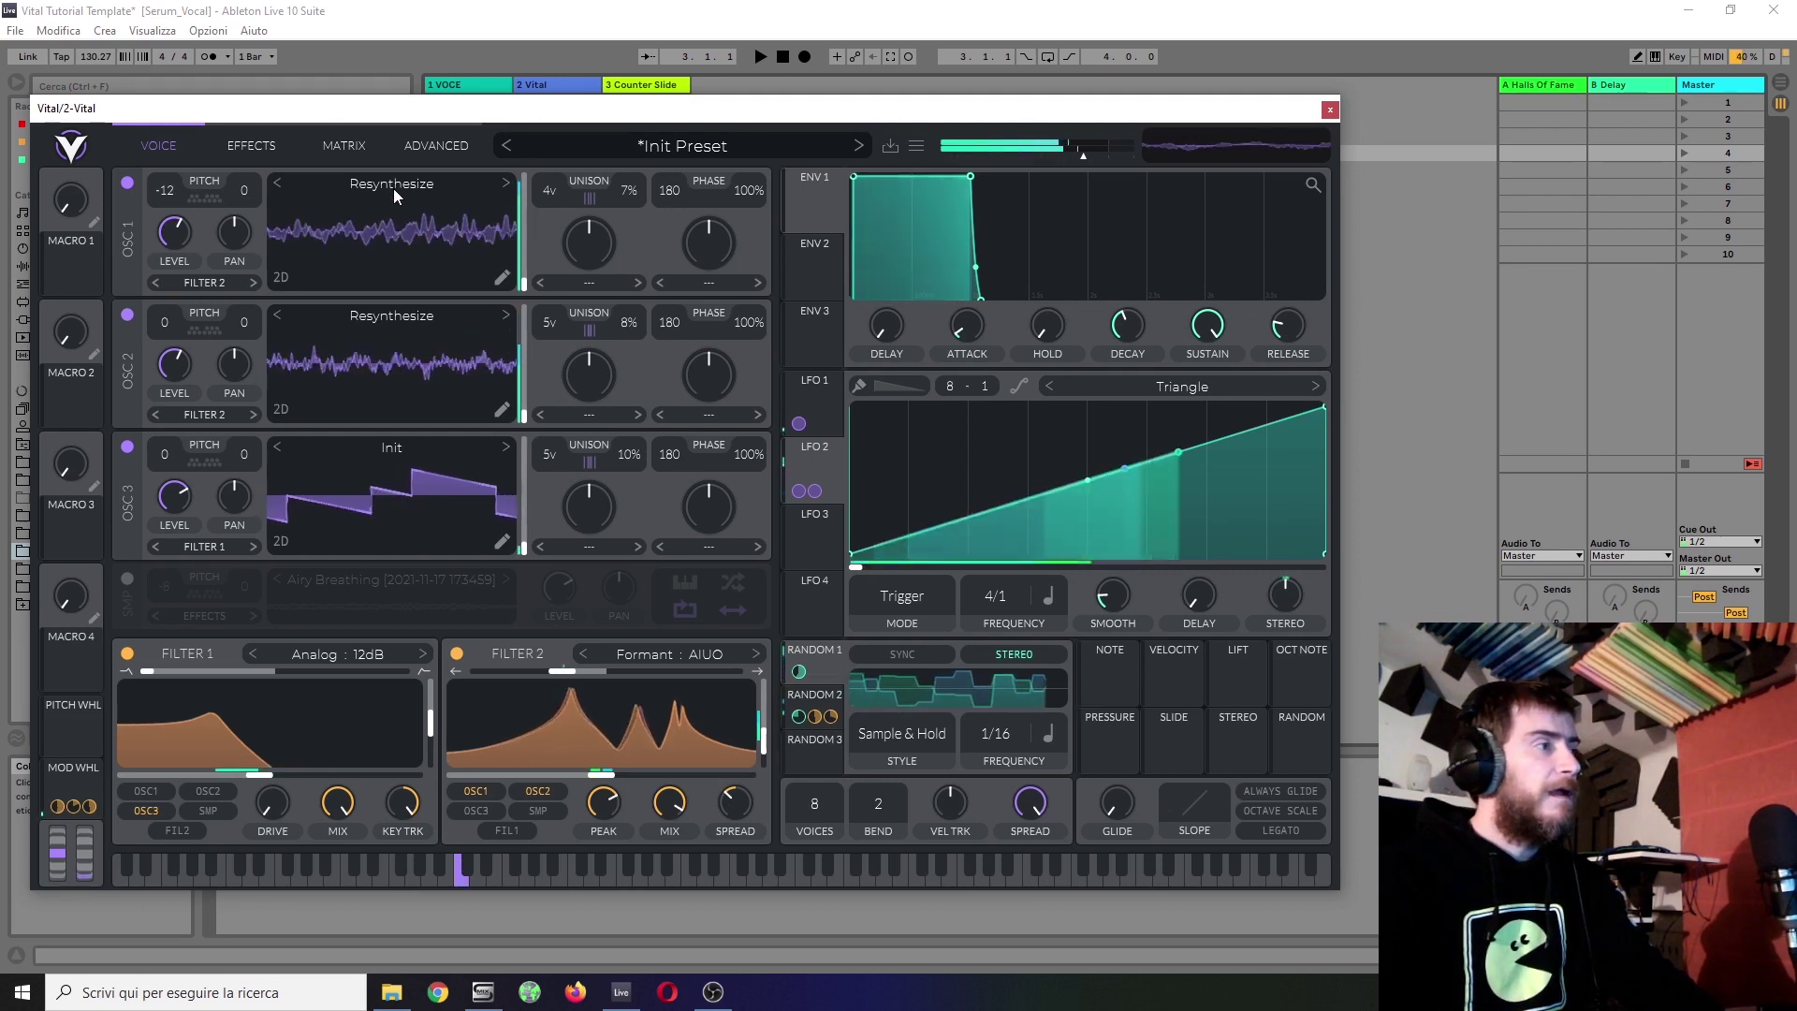
Step: Enable the reverb, set its size to minimum, raise its mix and delay slightly, and cut its low band to the lowest gain
click(251, 145)
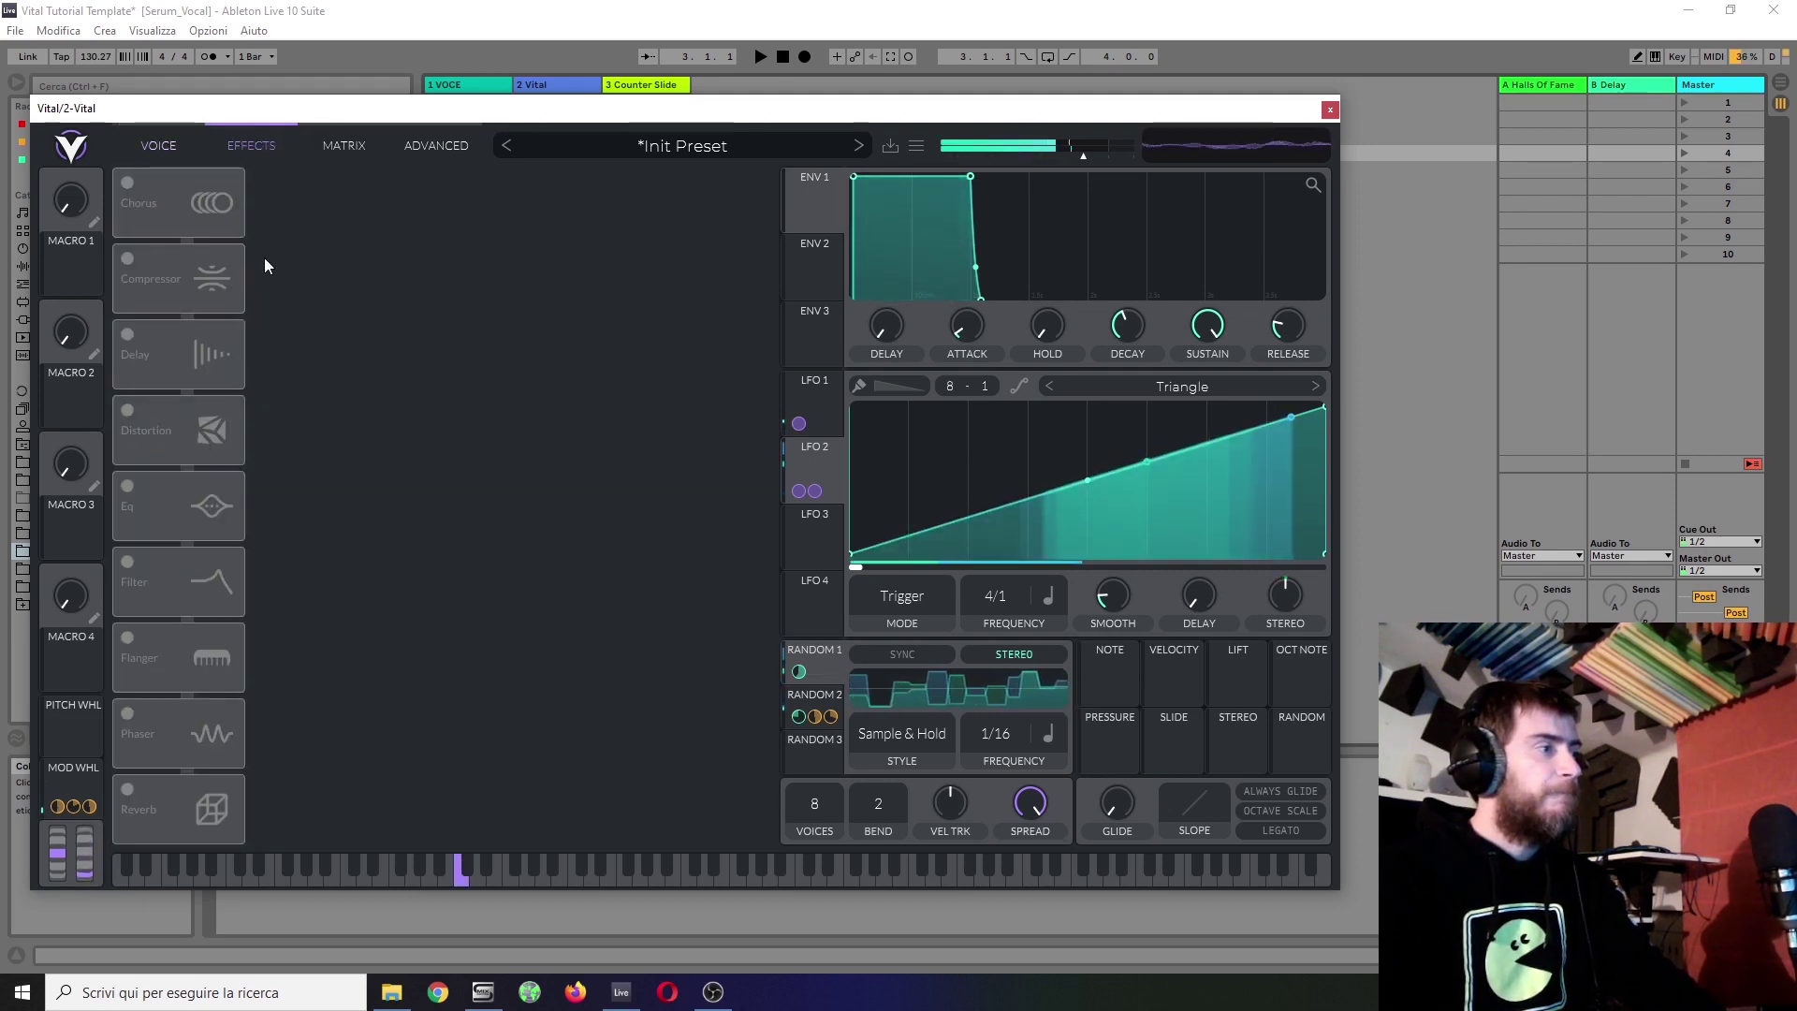
click(131, 797)
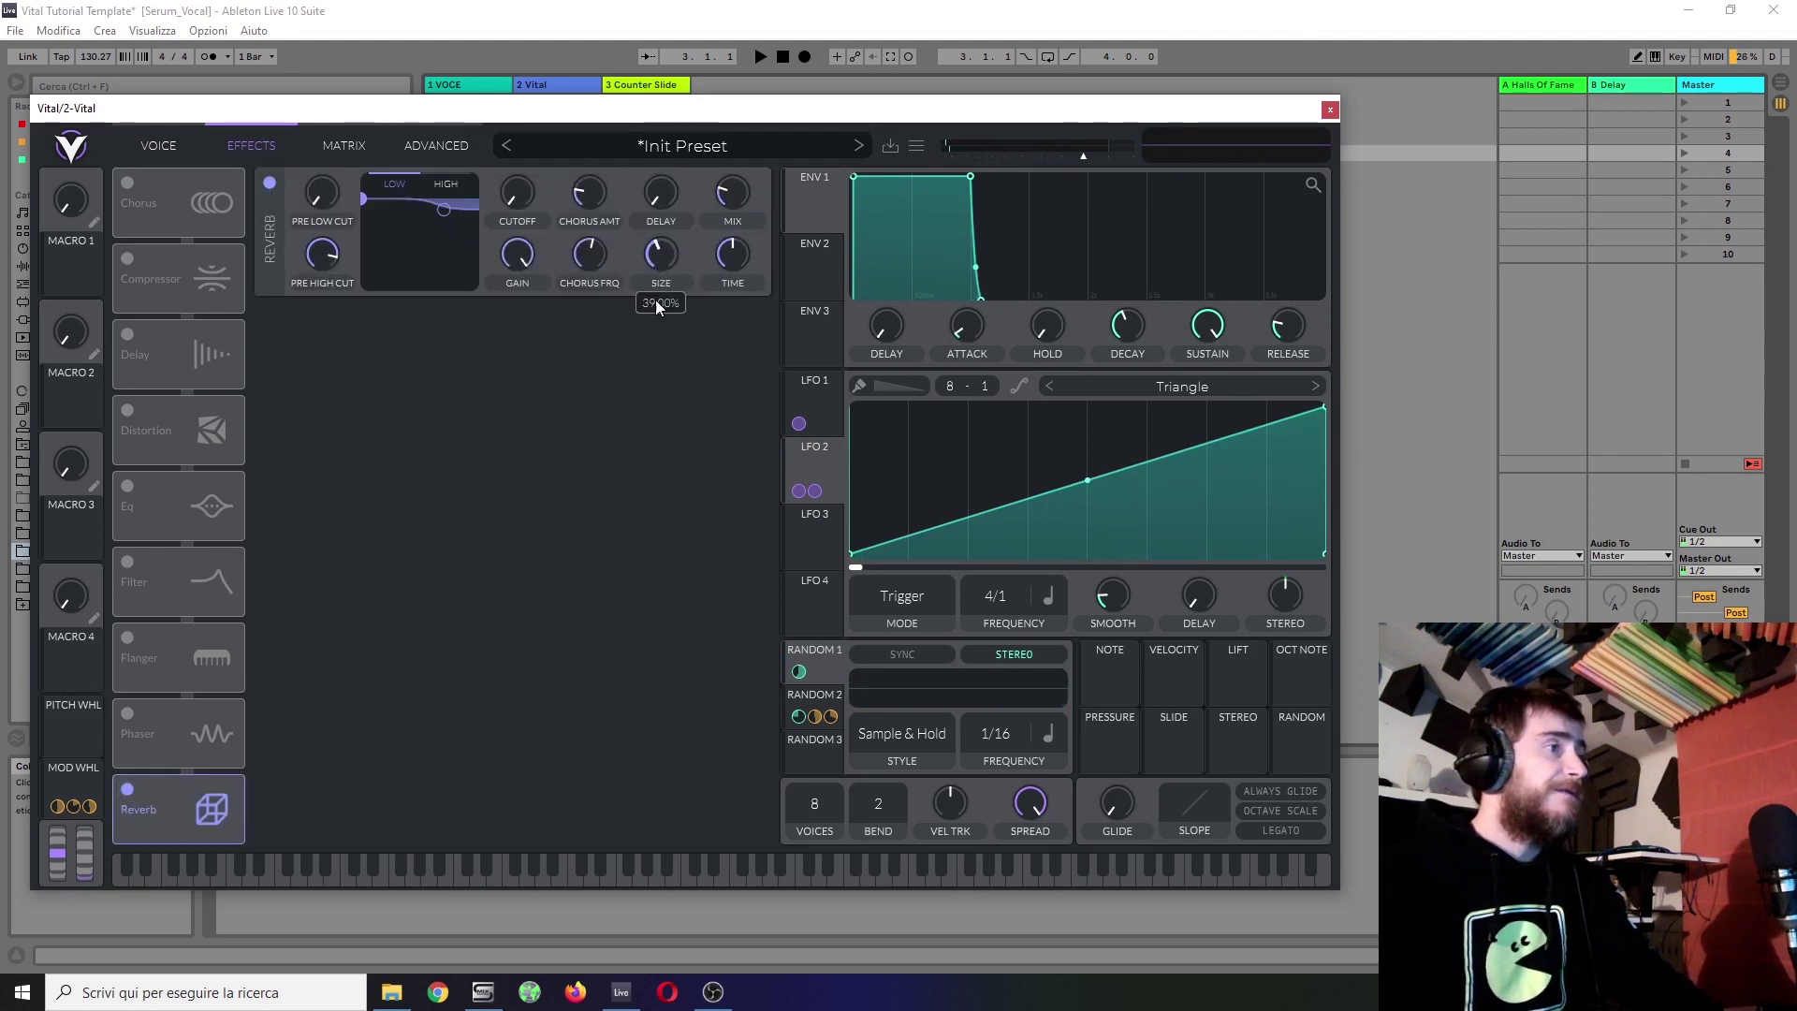
drag(658, 307, 651, 434)
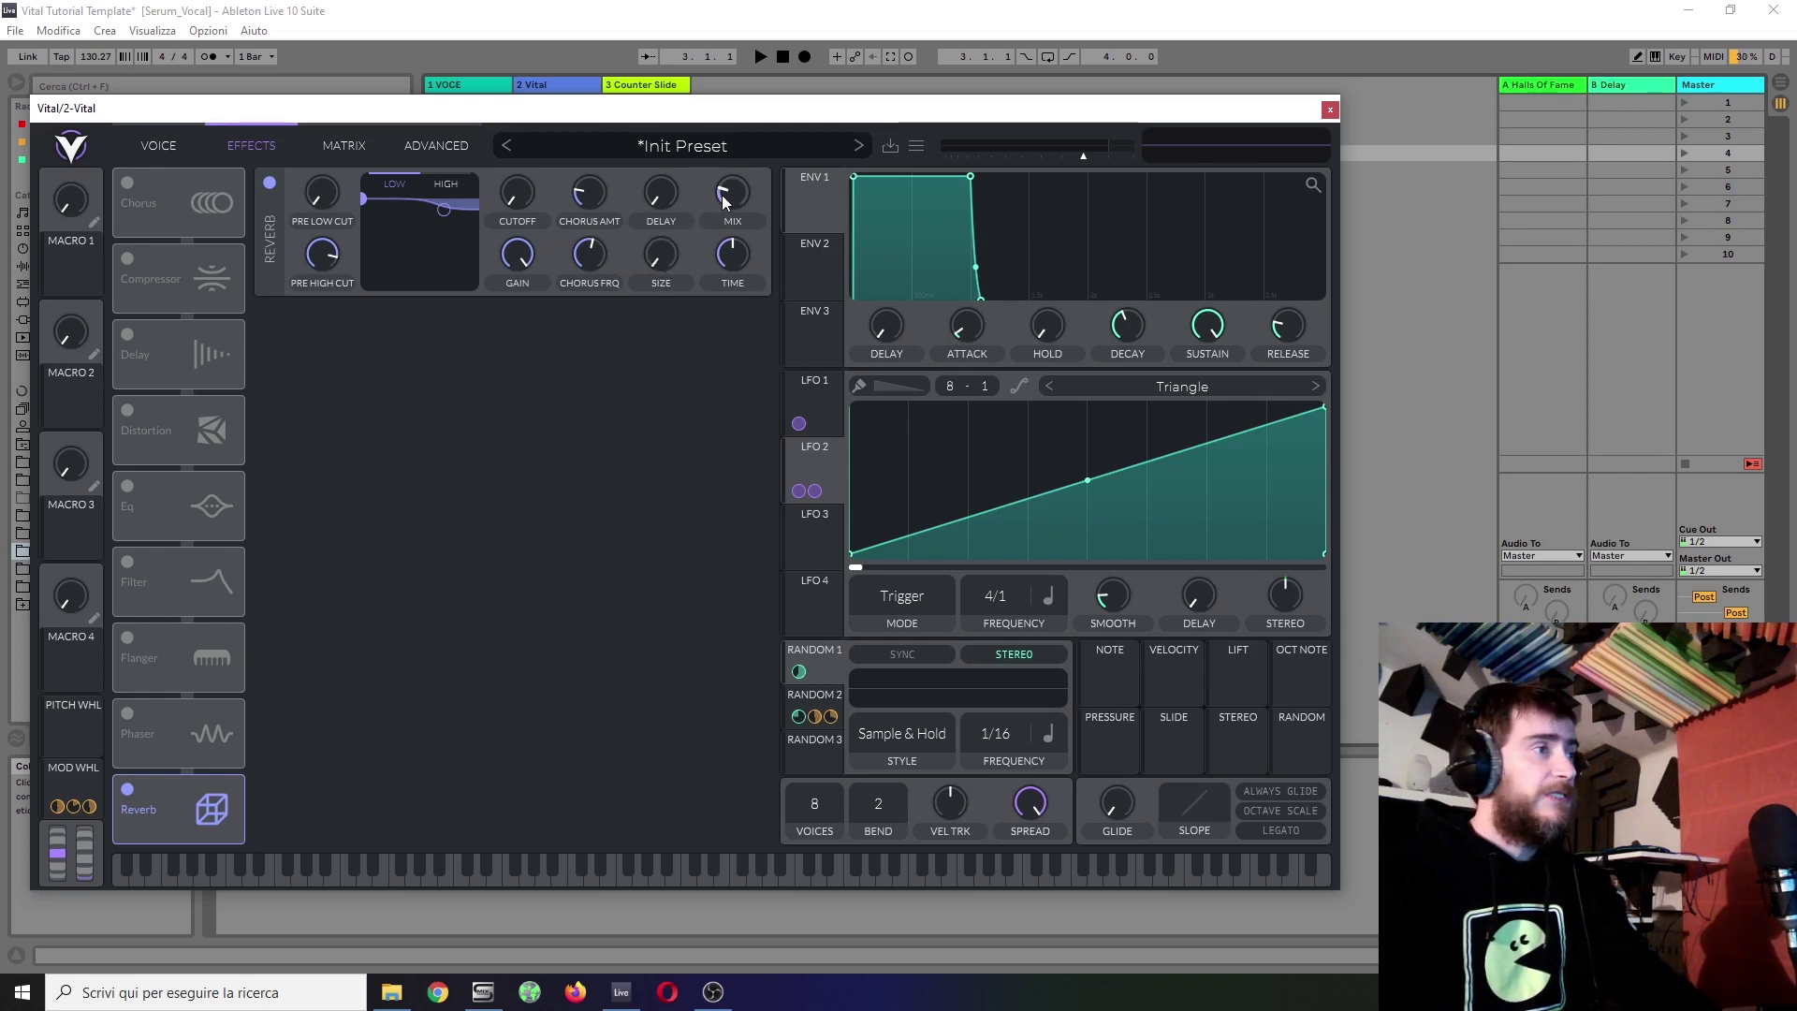
mouse_move(675, 190)
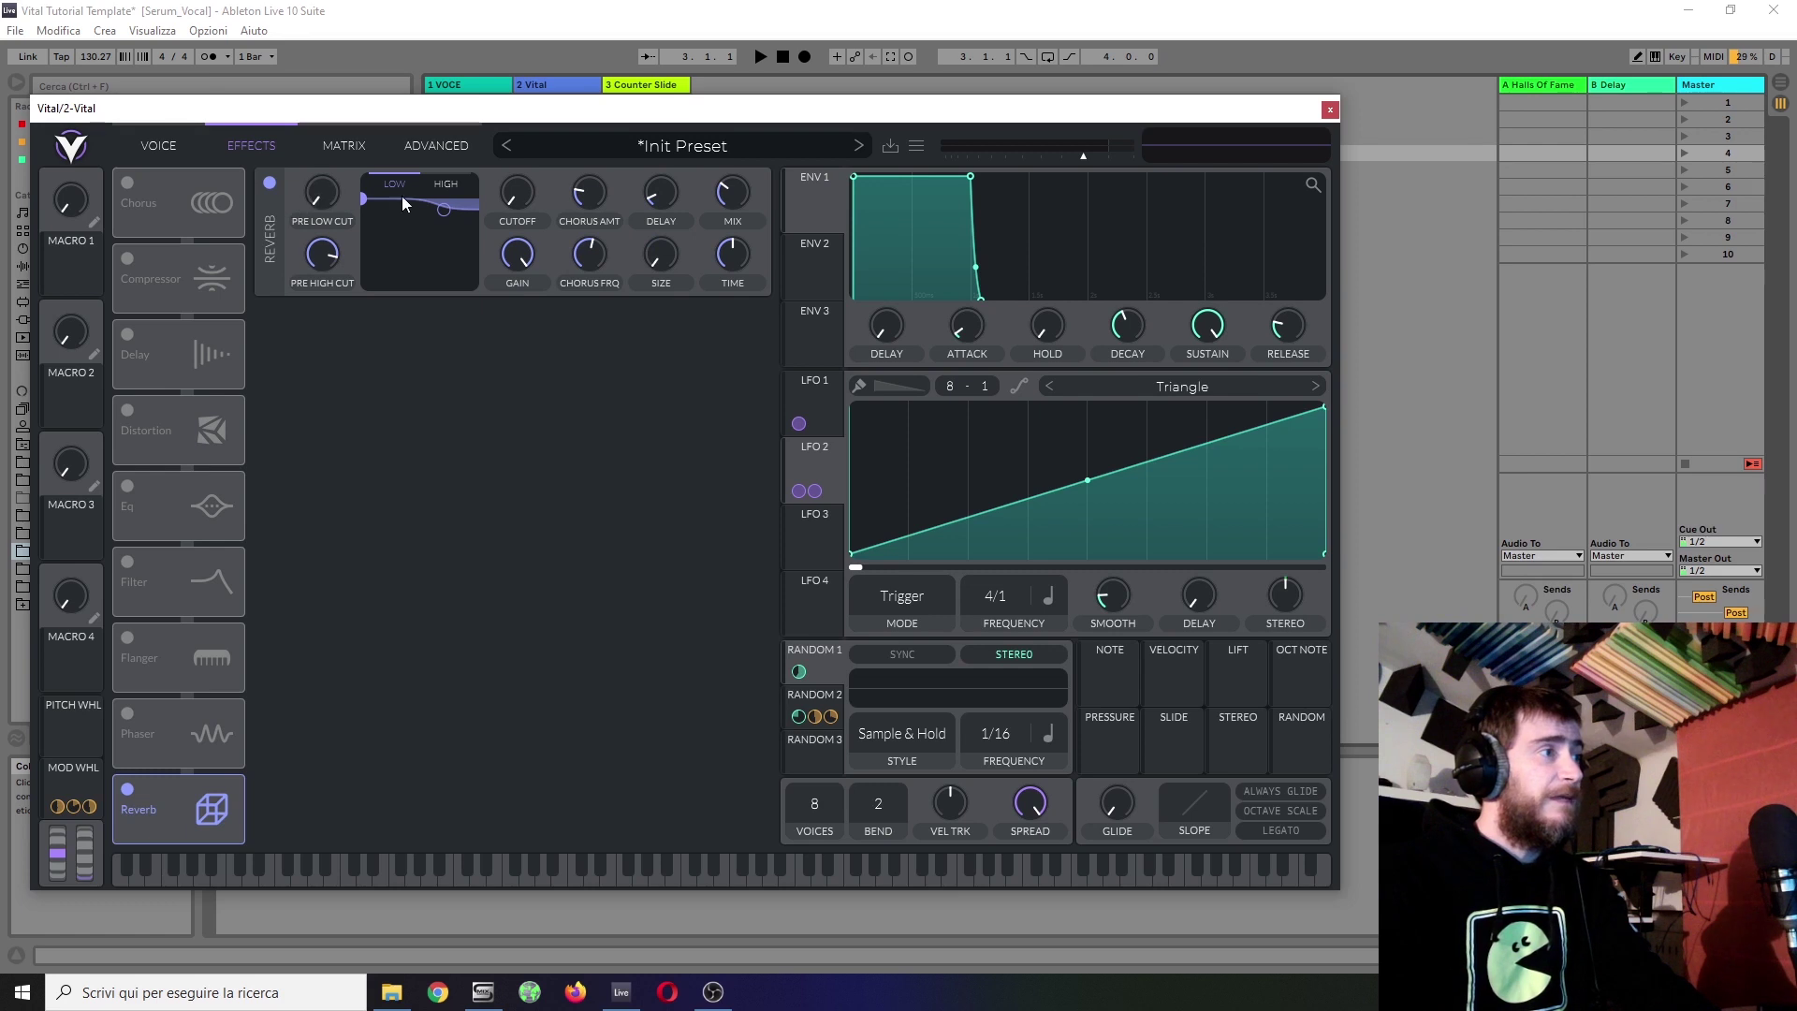
drag(368, 196, 395, 333)
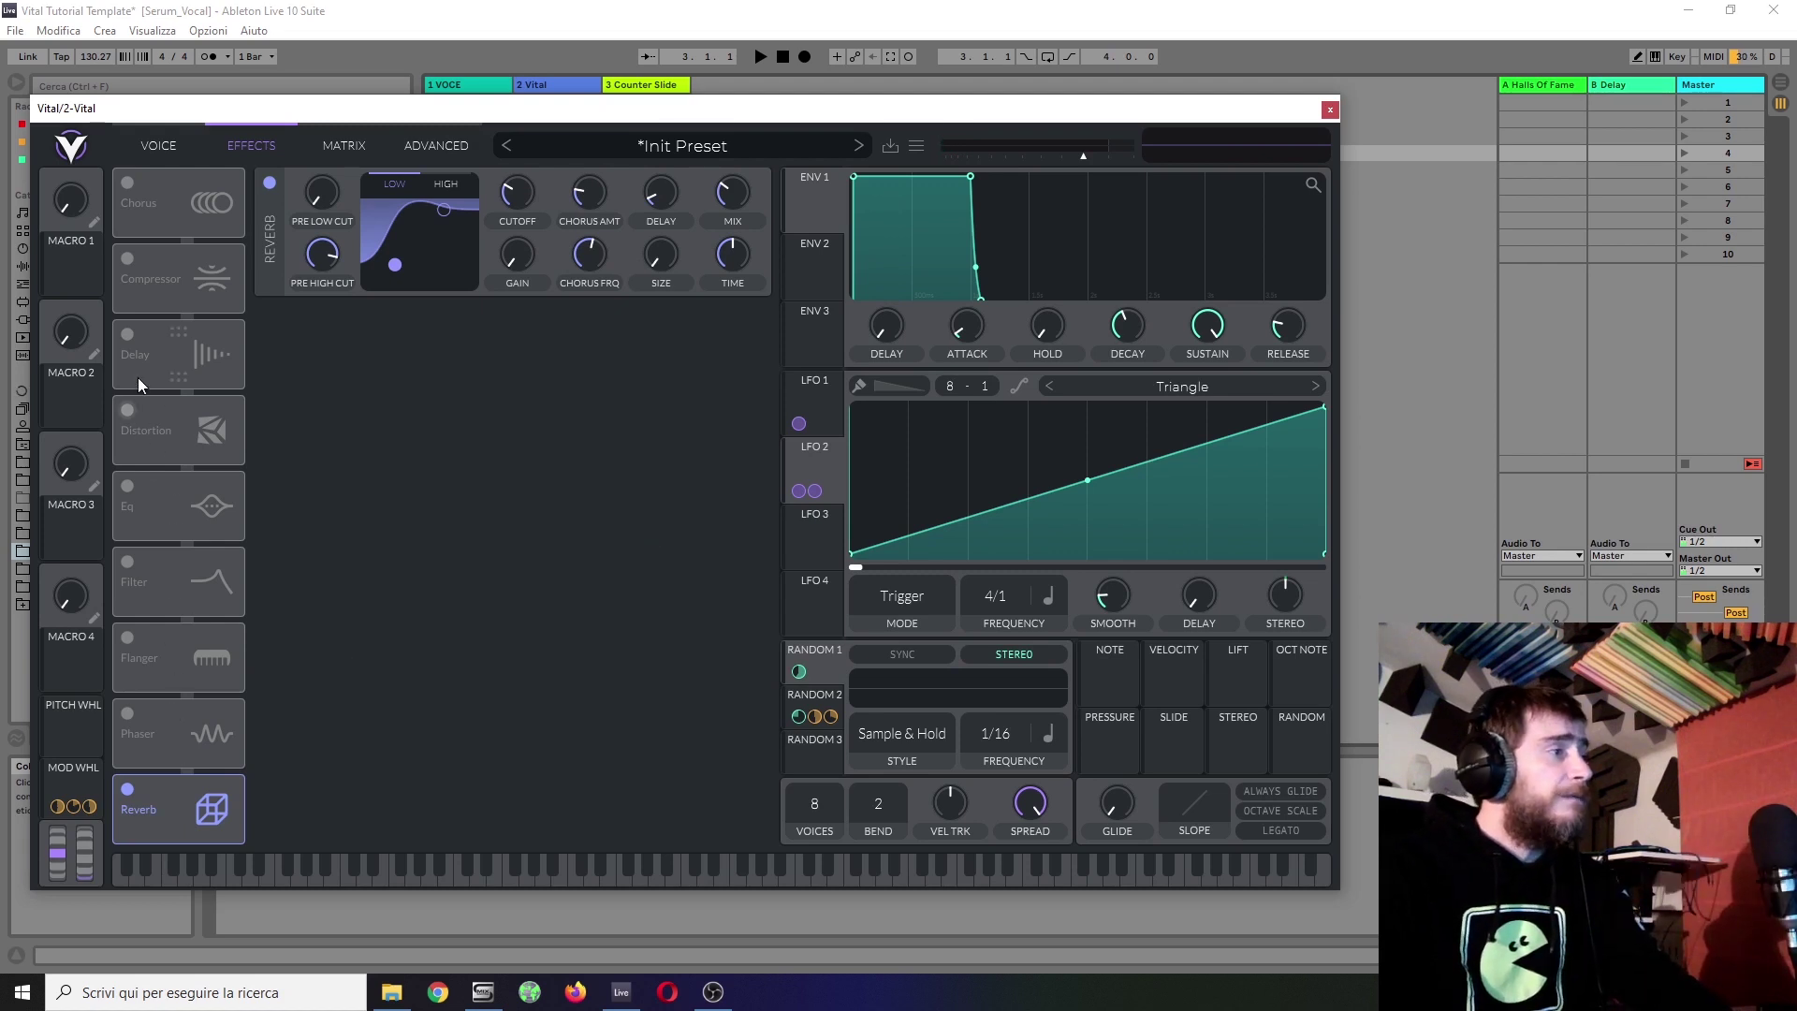
Step: Enable the delay, narrow its filter spread, raise its cutoff slightly, and set its mode to Stereo
click(128, 335)
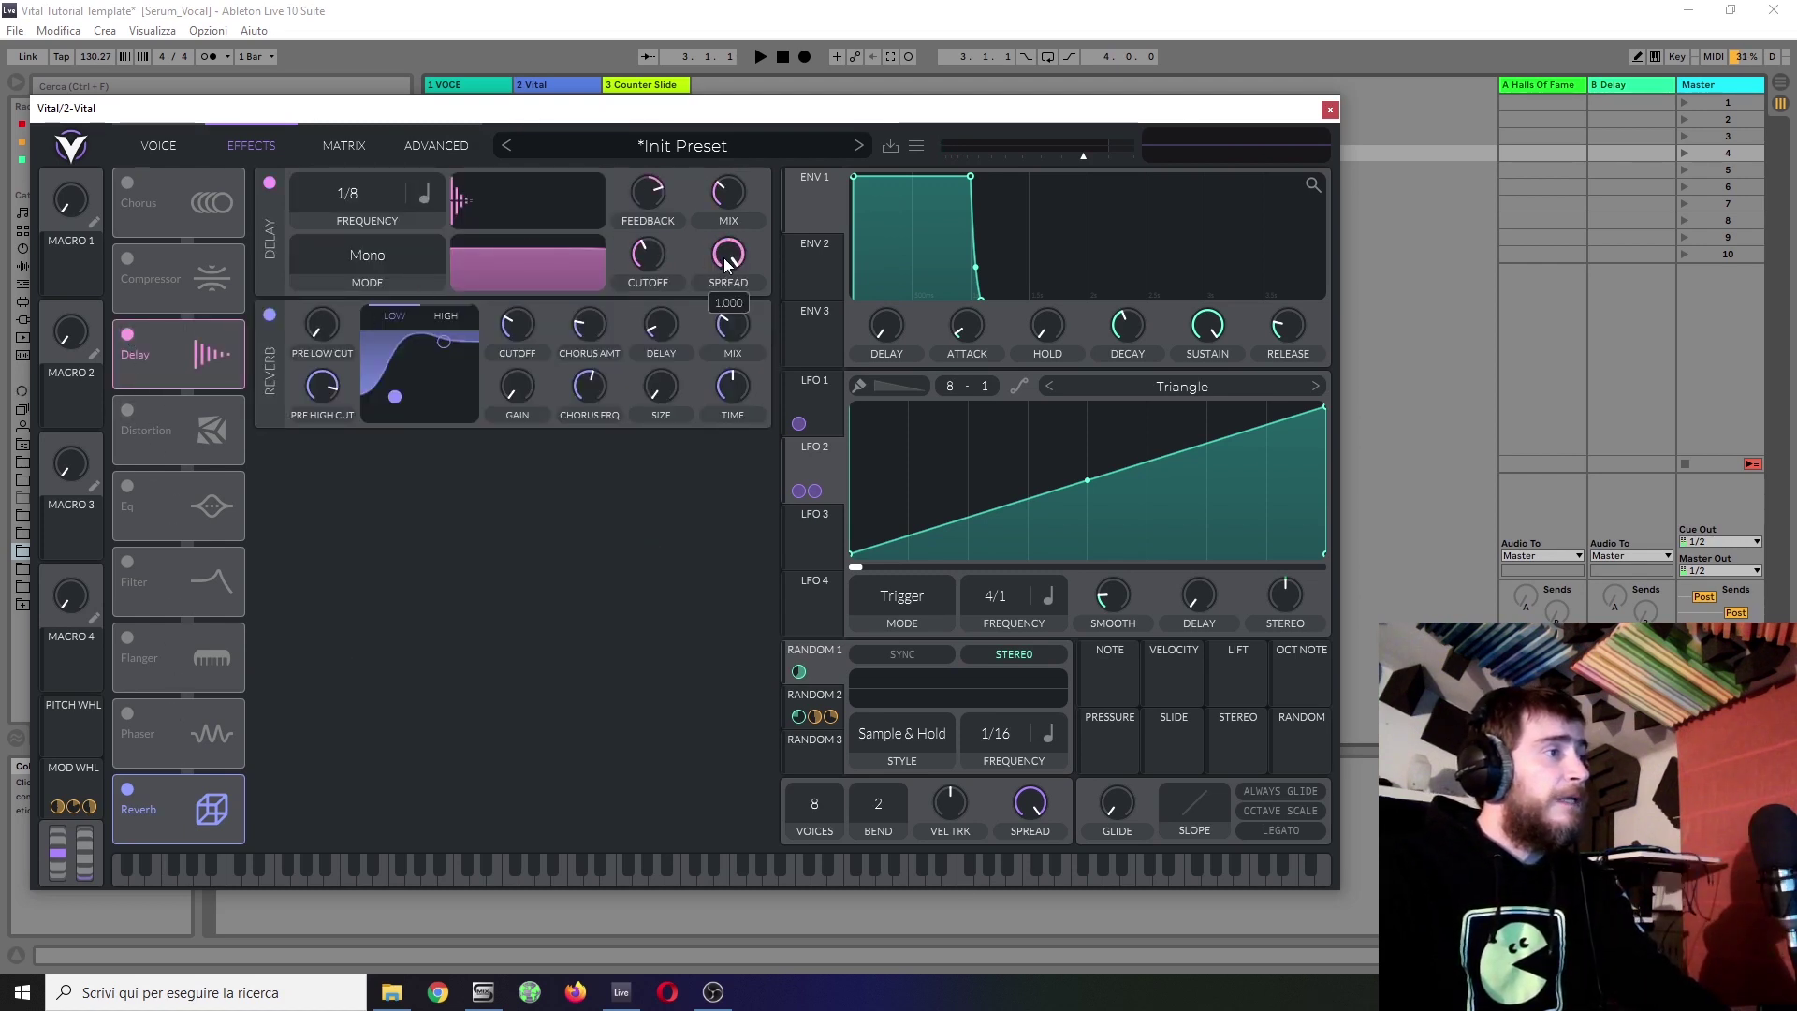
drag(726, 265, 711, 428)
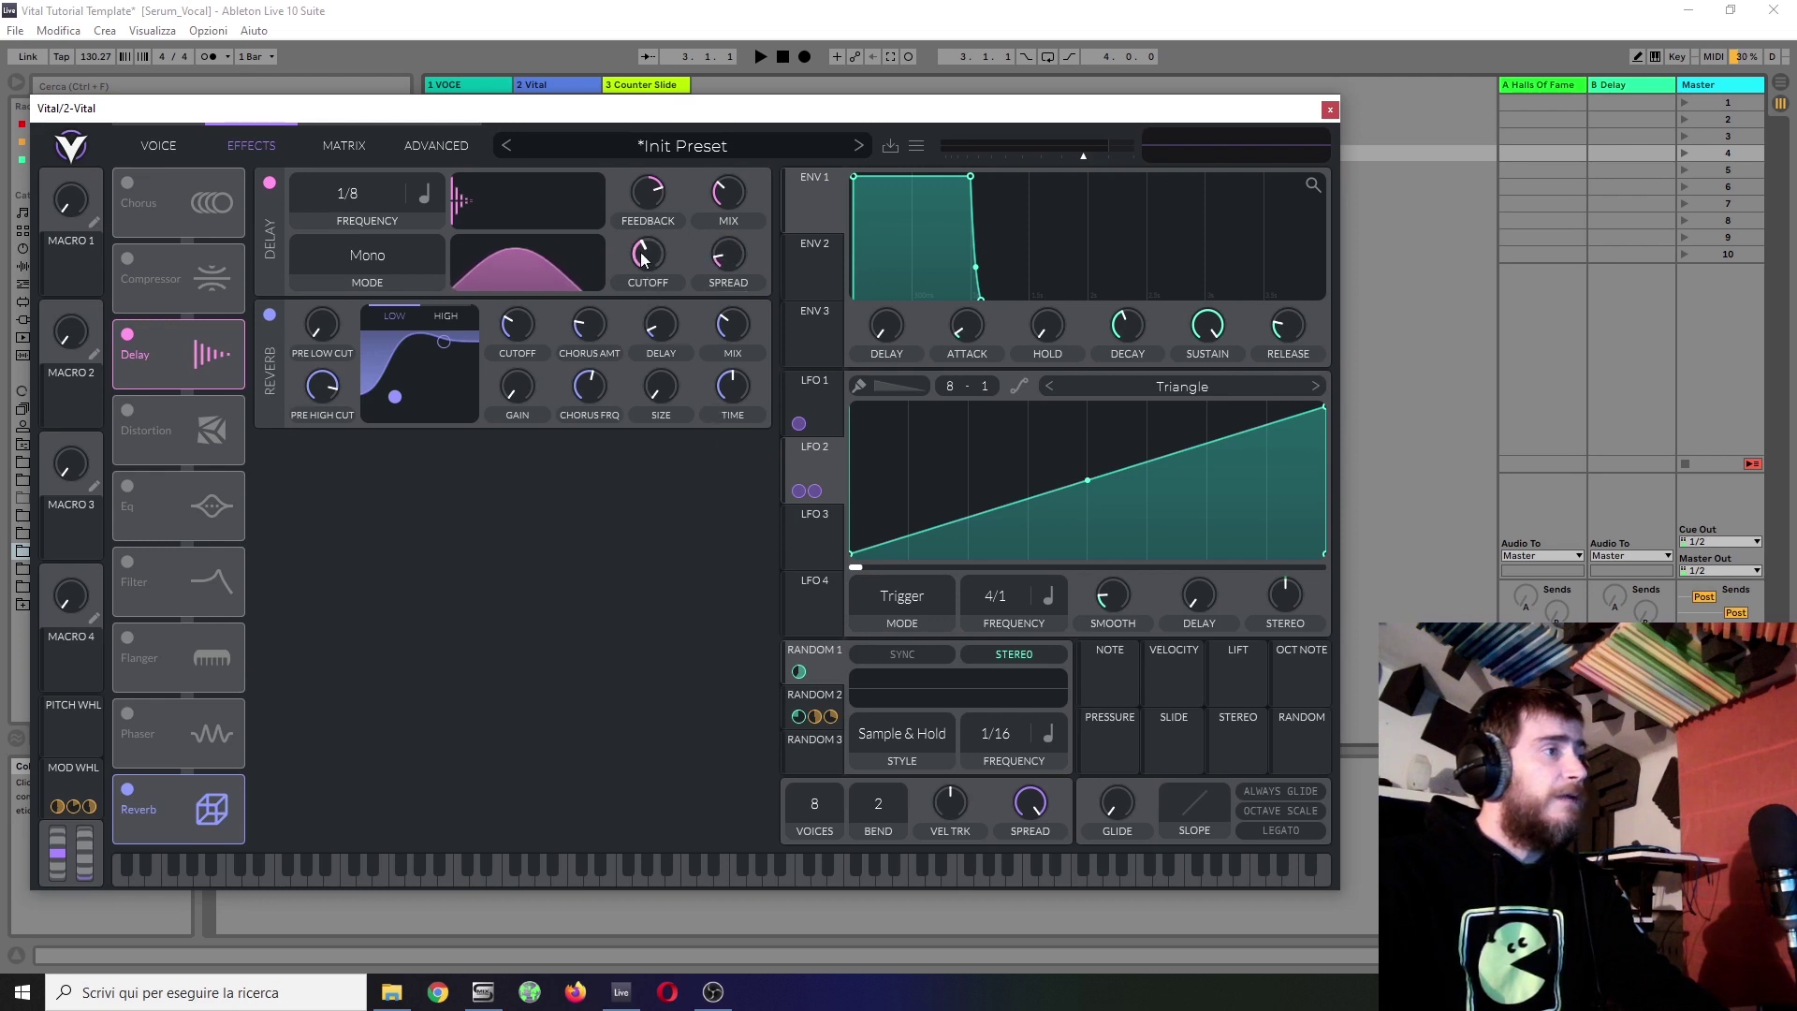
drag(643, 259, 659, 248)
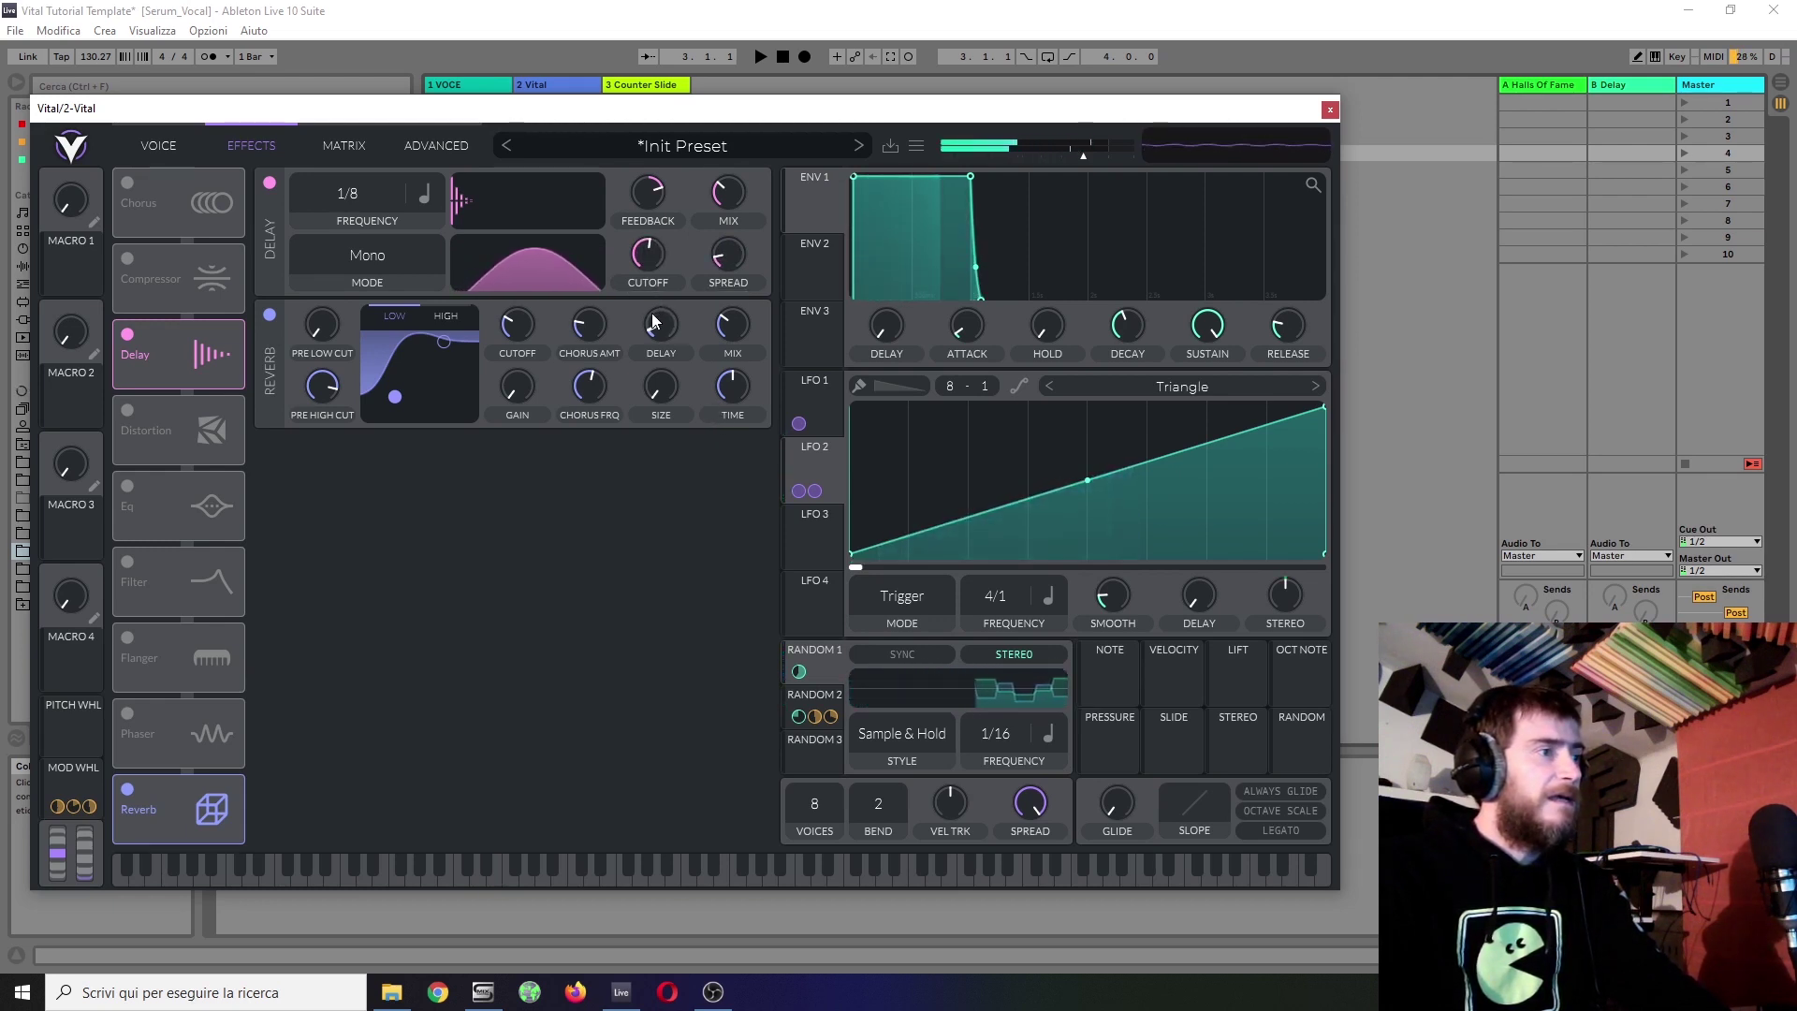
click(379, 268)
click(368, 335)
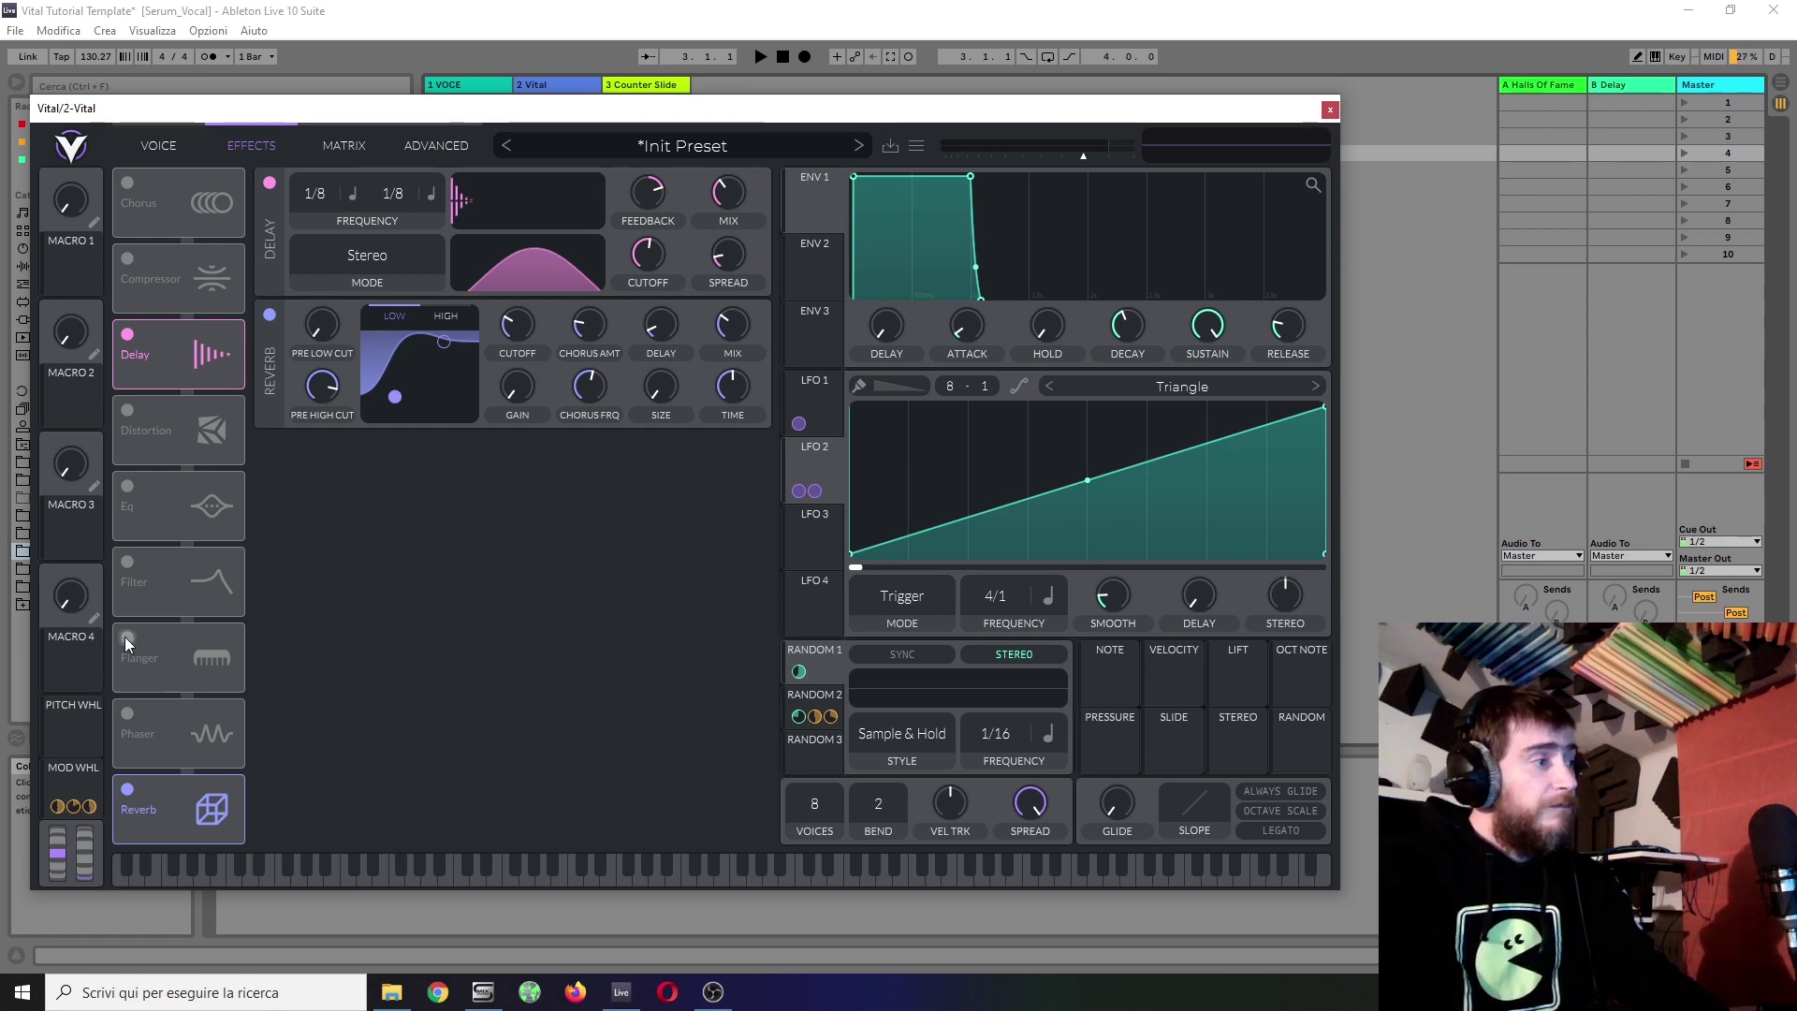
Step: Enable the phaser, and try the flanger before switching it off again
click(129, 712)
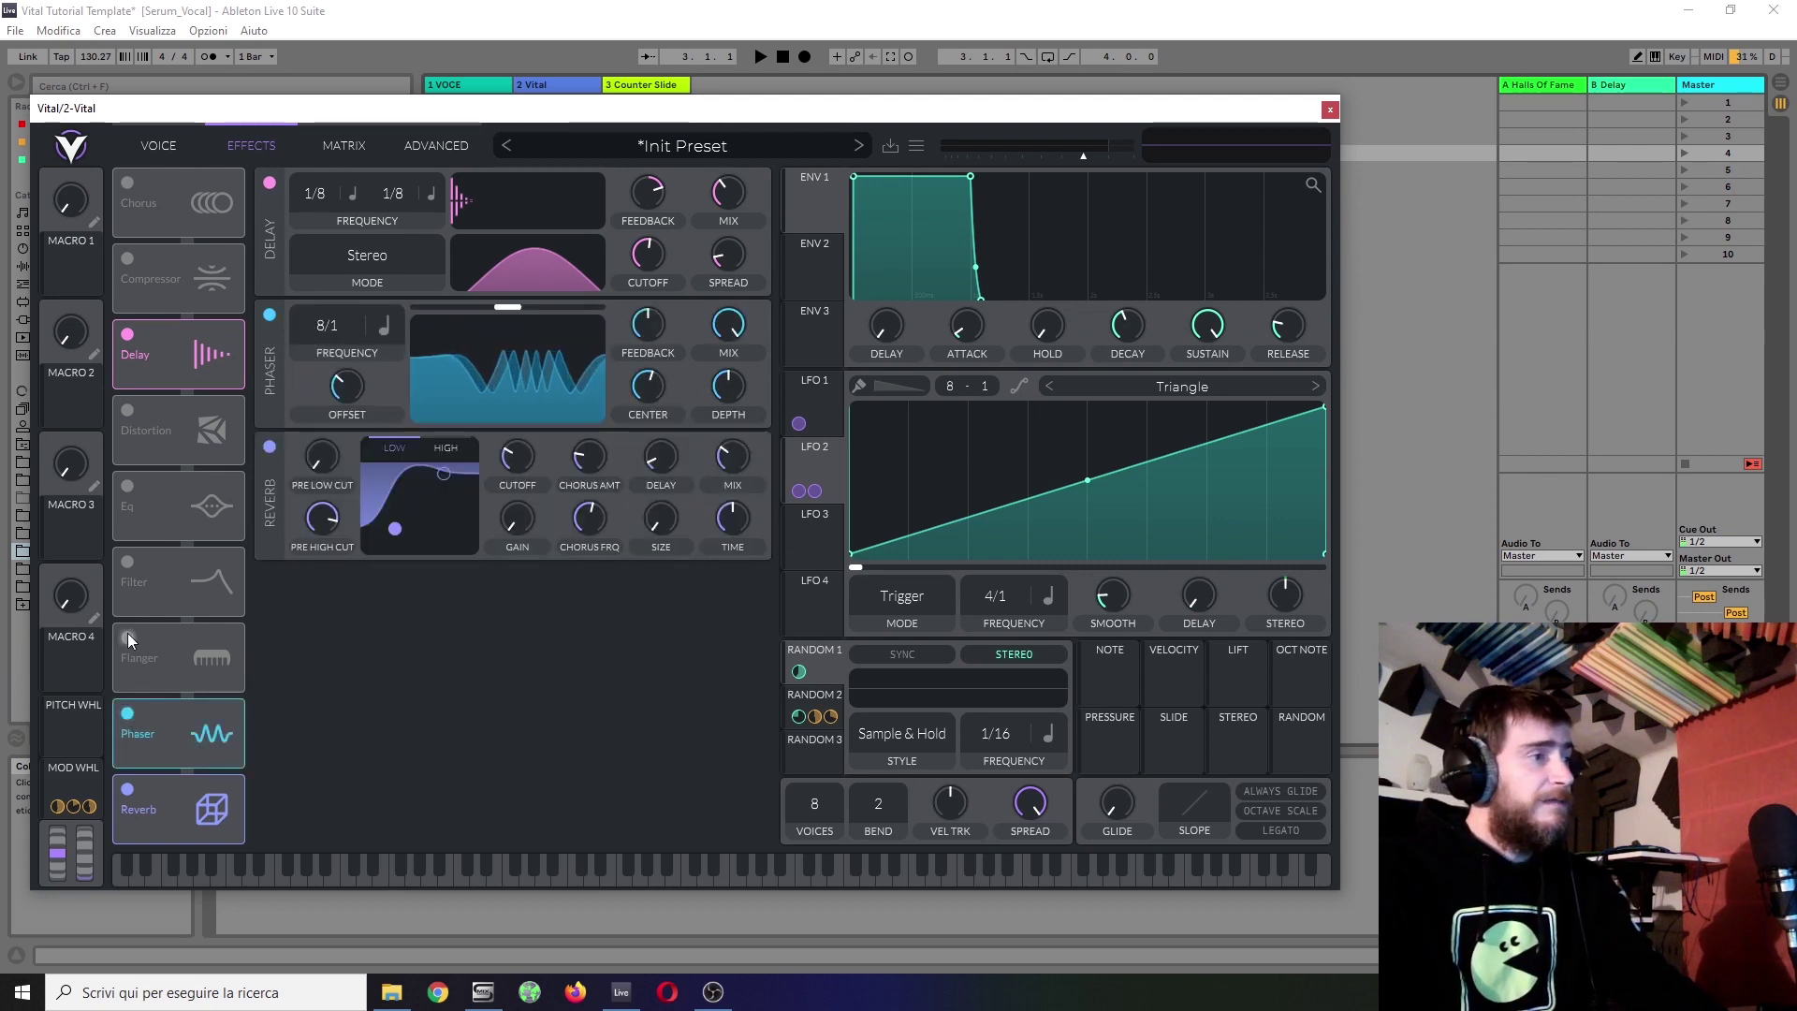
click(127, 636)
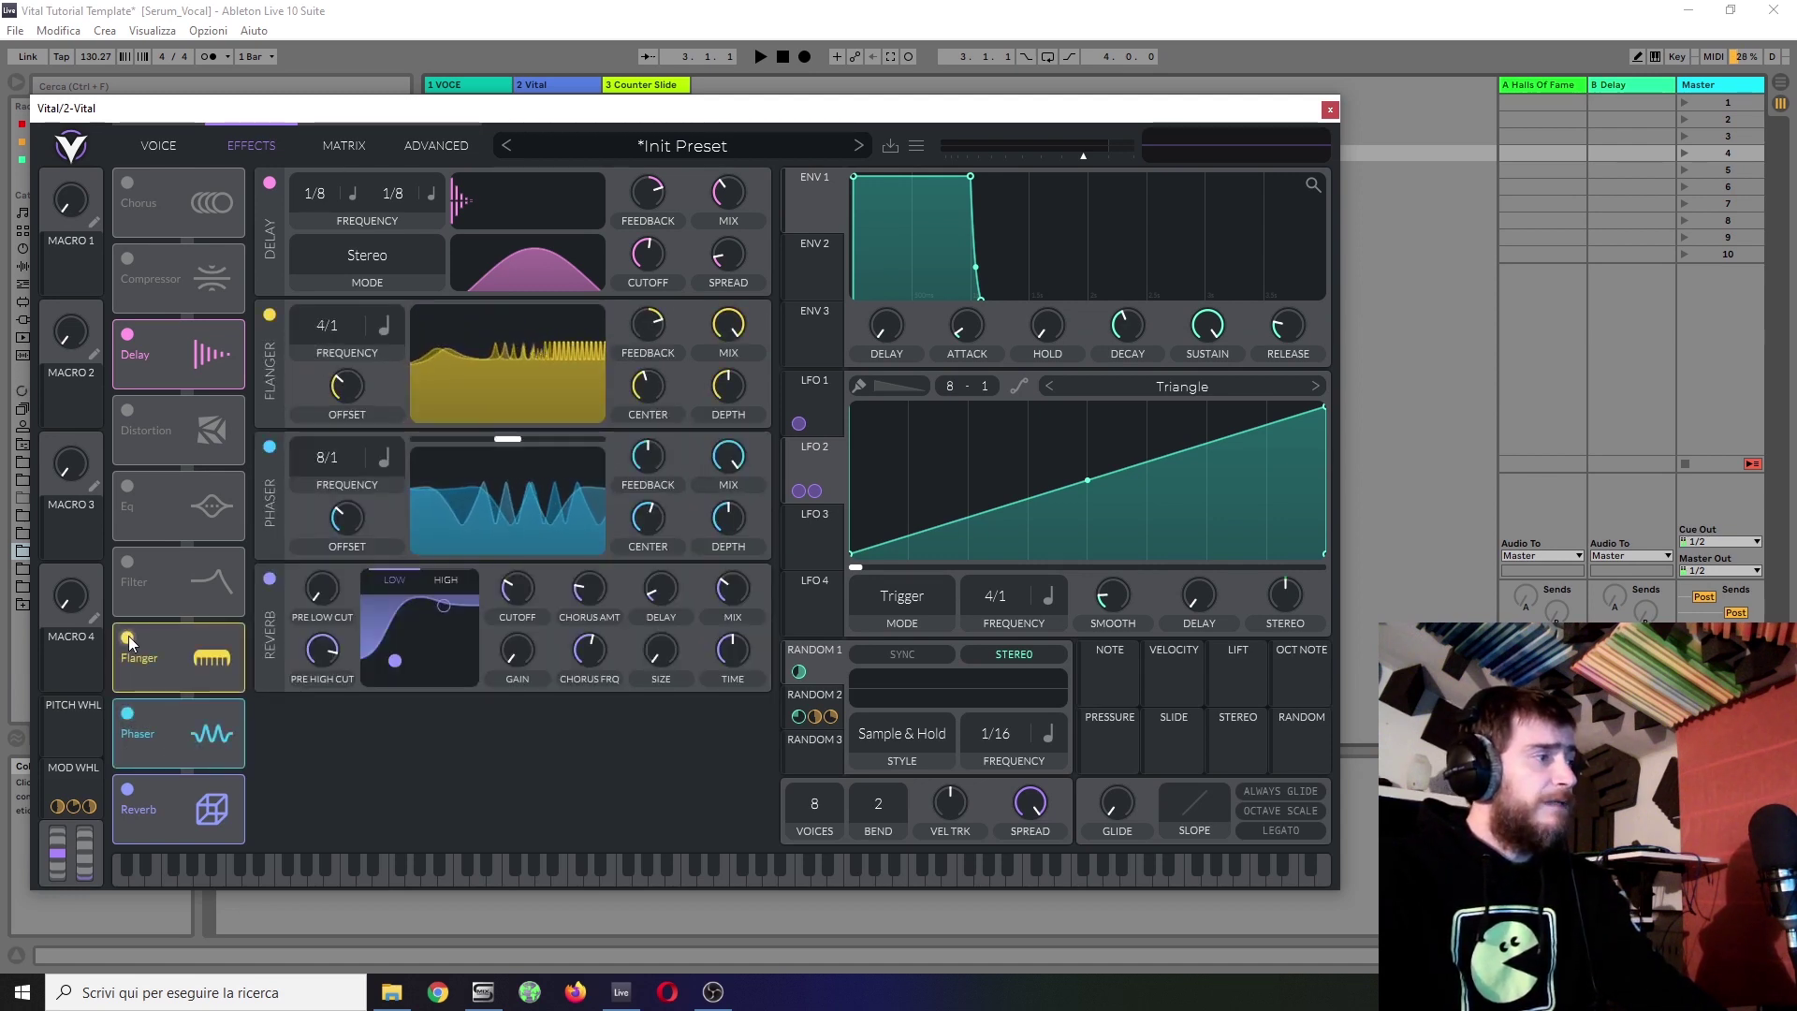
click(127, 637)
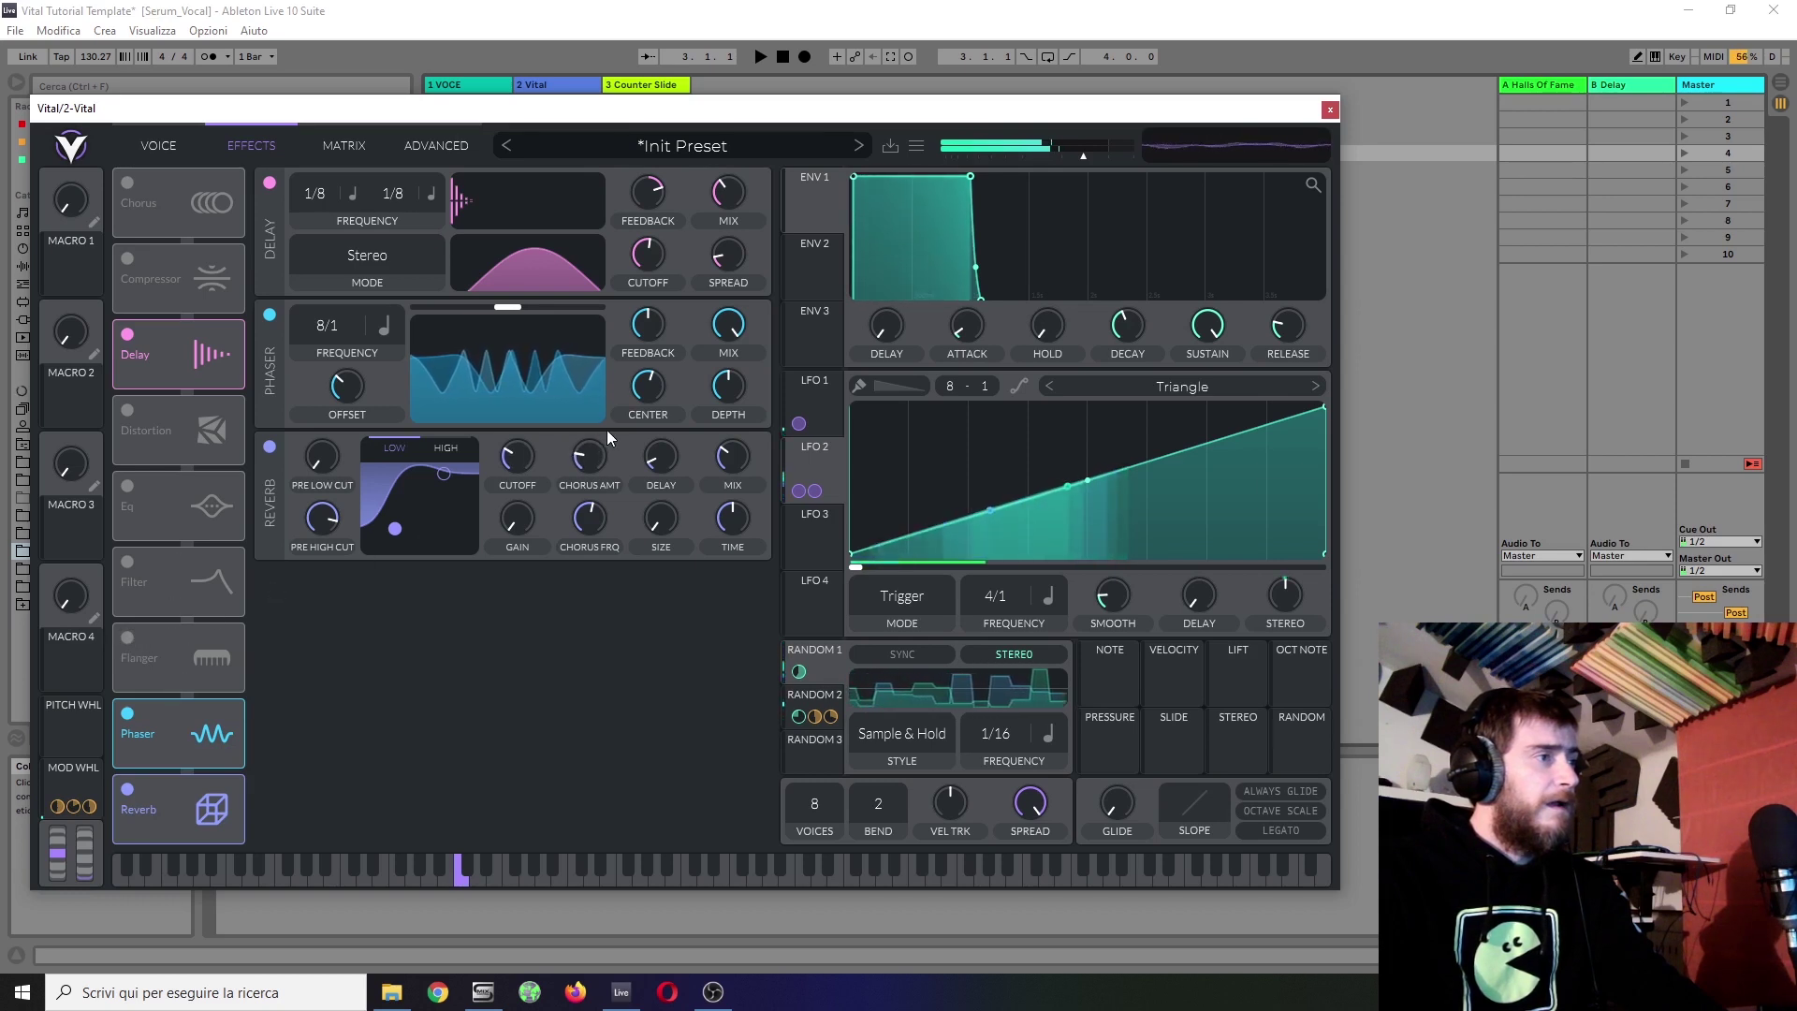
Step: Lower the phaser's mix to about 38%, move its blend slider to maximum, and raise its feedback slightly
drag(728, 324, 728, 355)
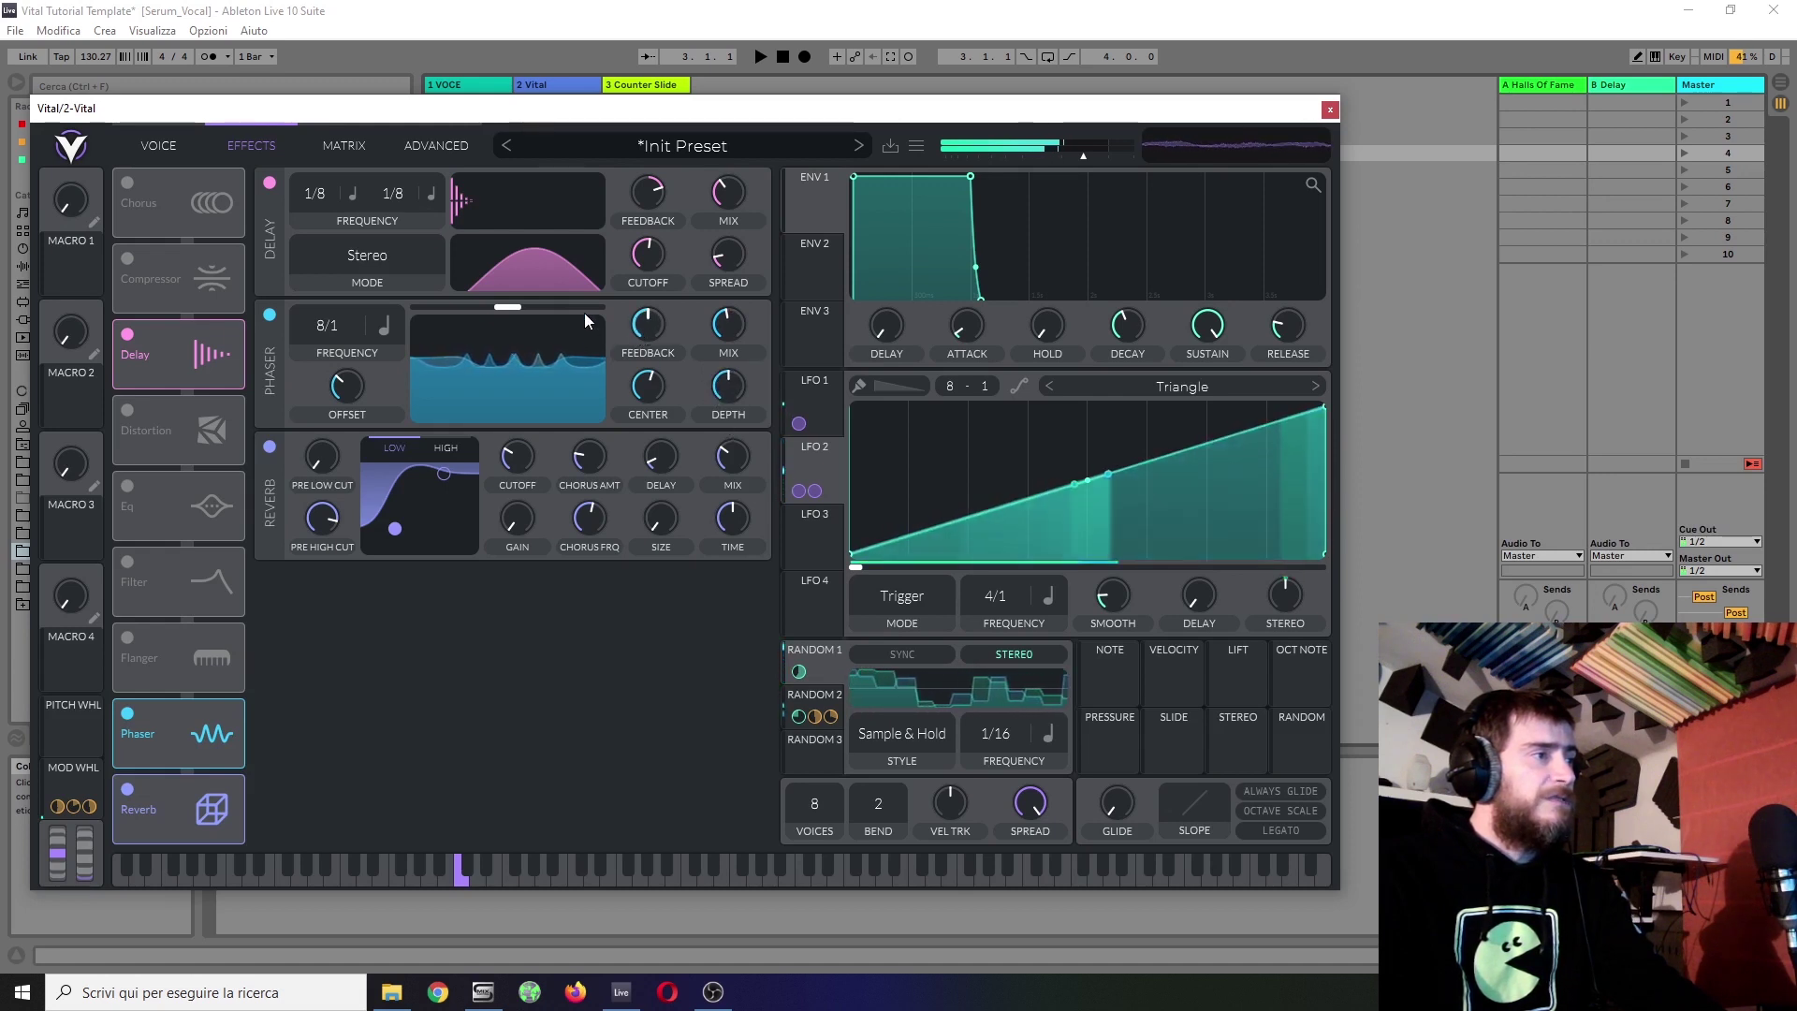
drag(507, 307, 603, 312)
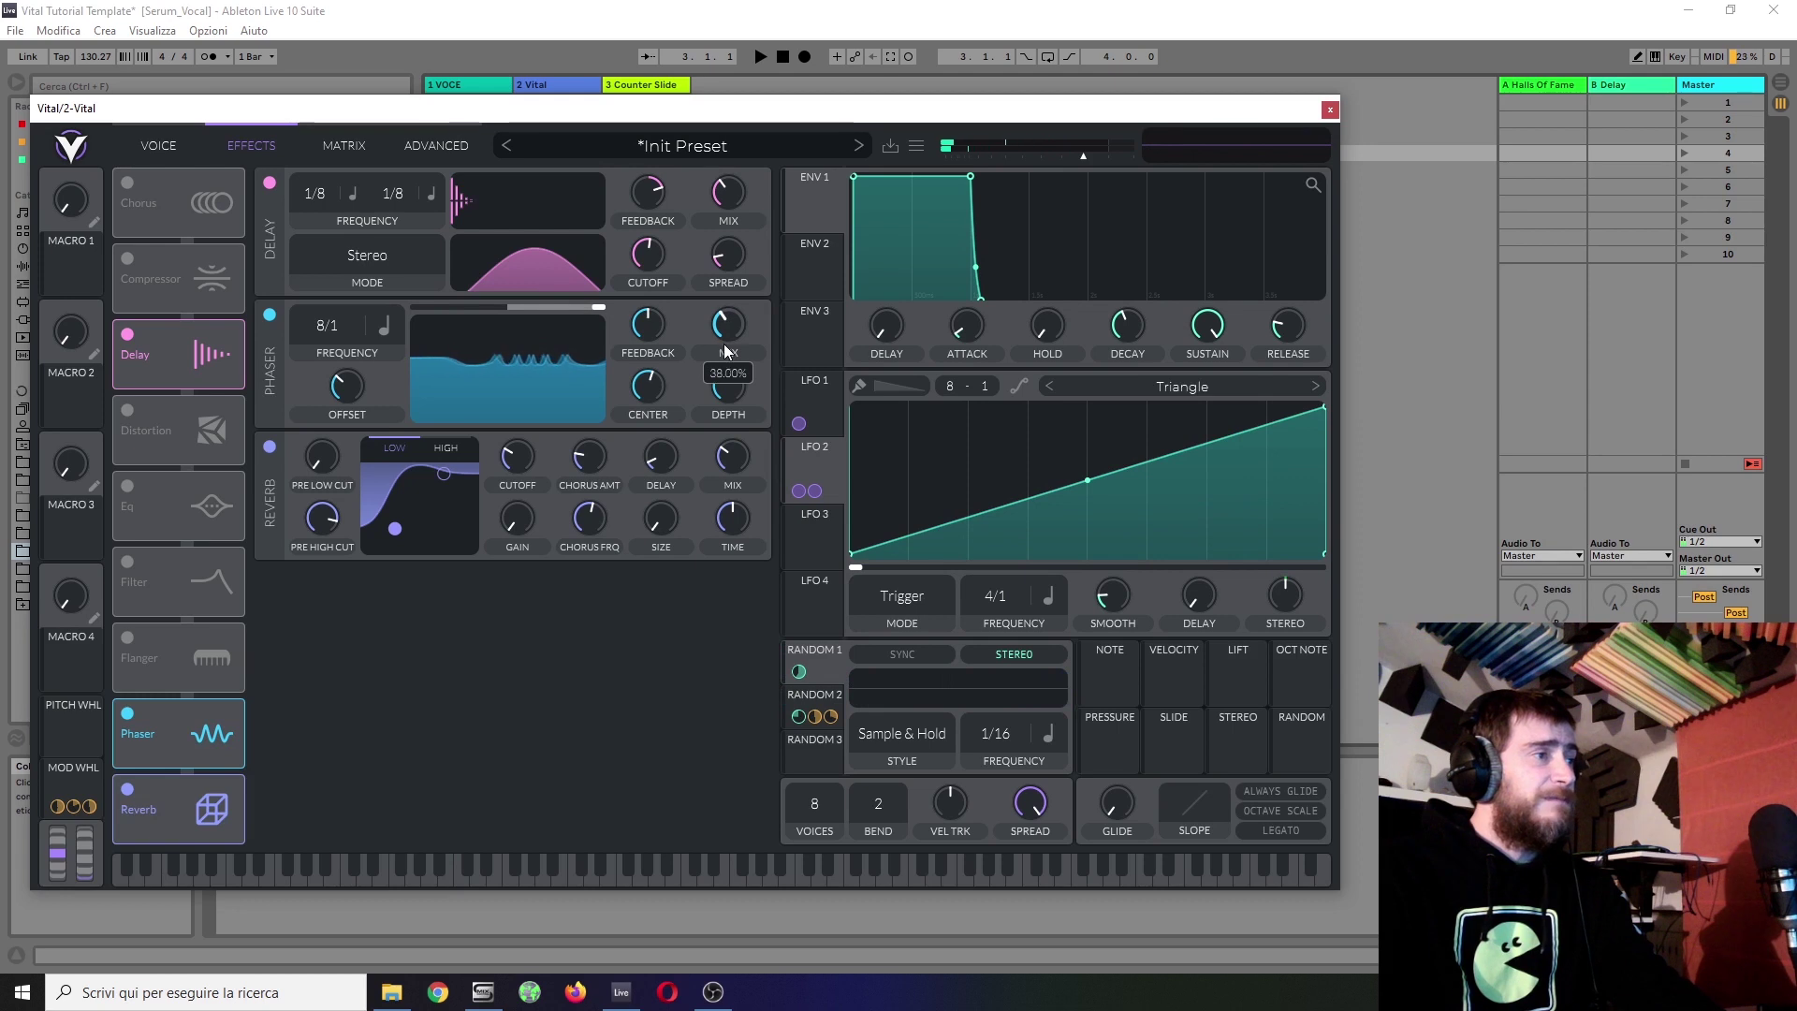
mouse_move(644, 325)
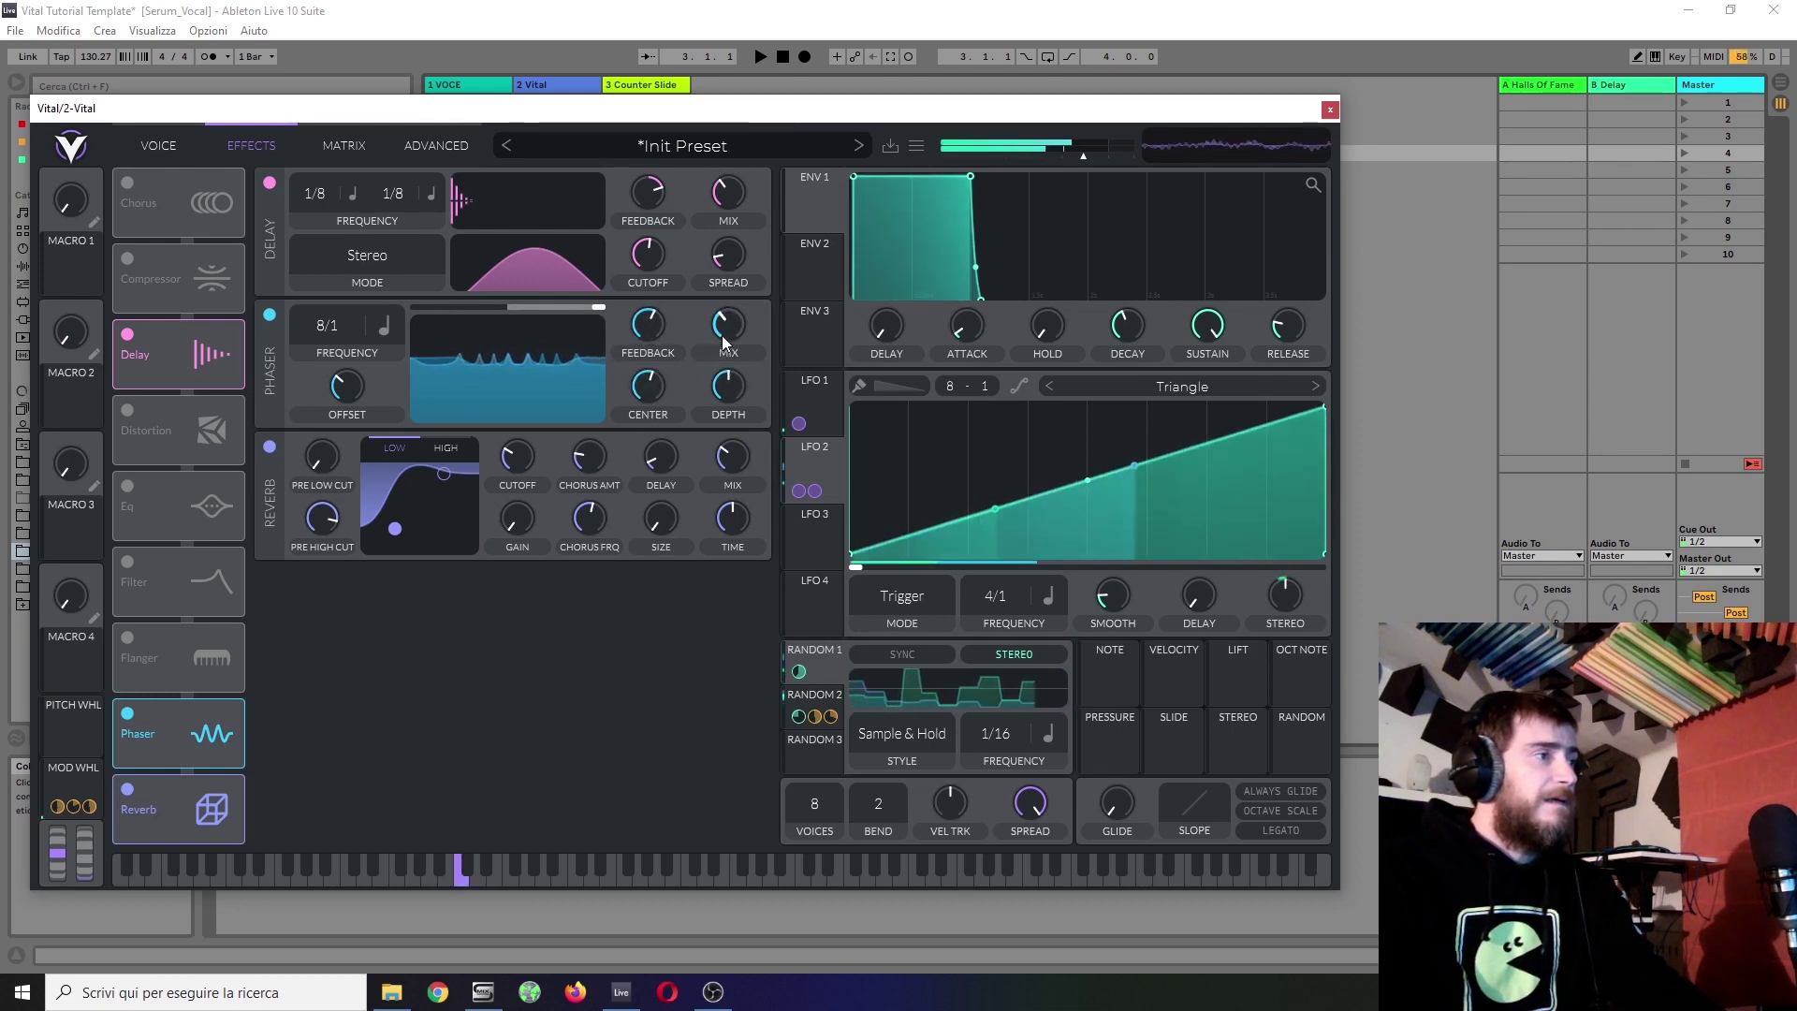
Step: Enable the flanger, lower its mix to roughly a third with the phaser bypassed, and switch the phaser back on
mouse_move(720, 335)
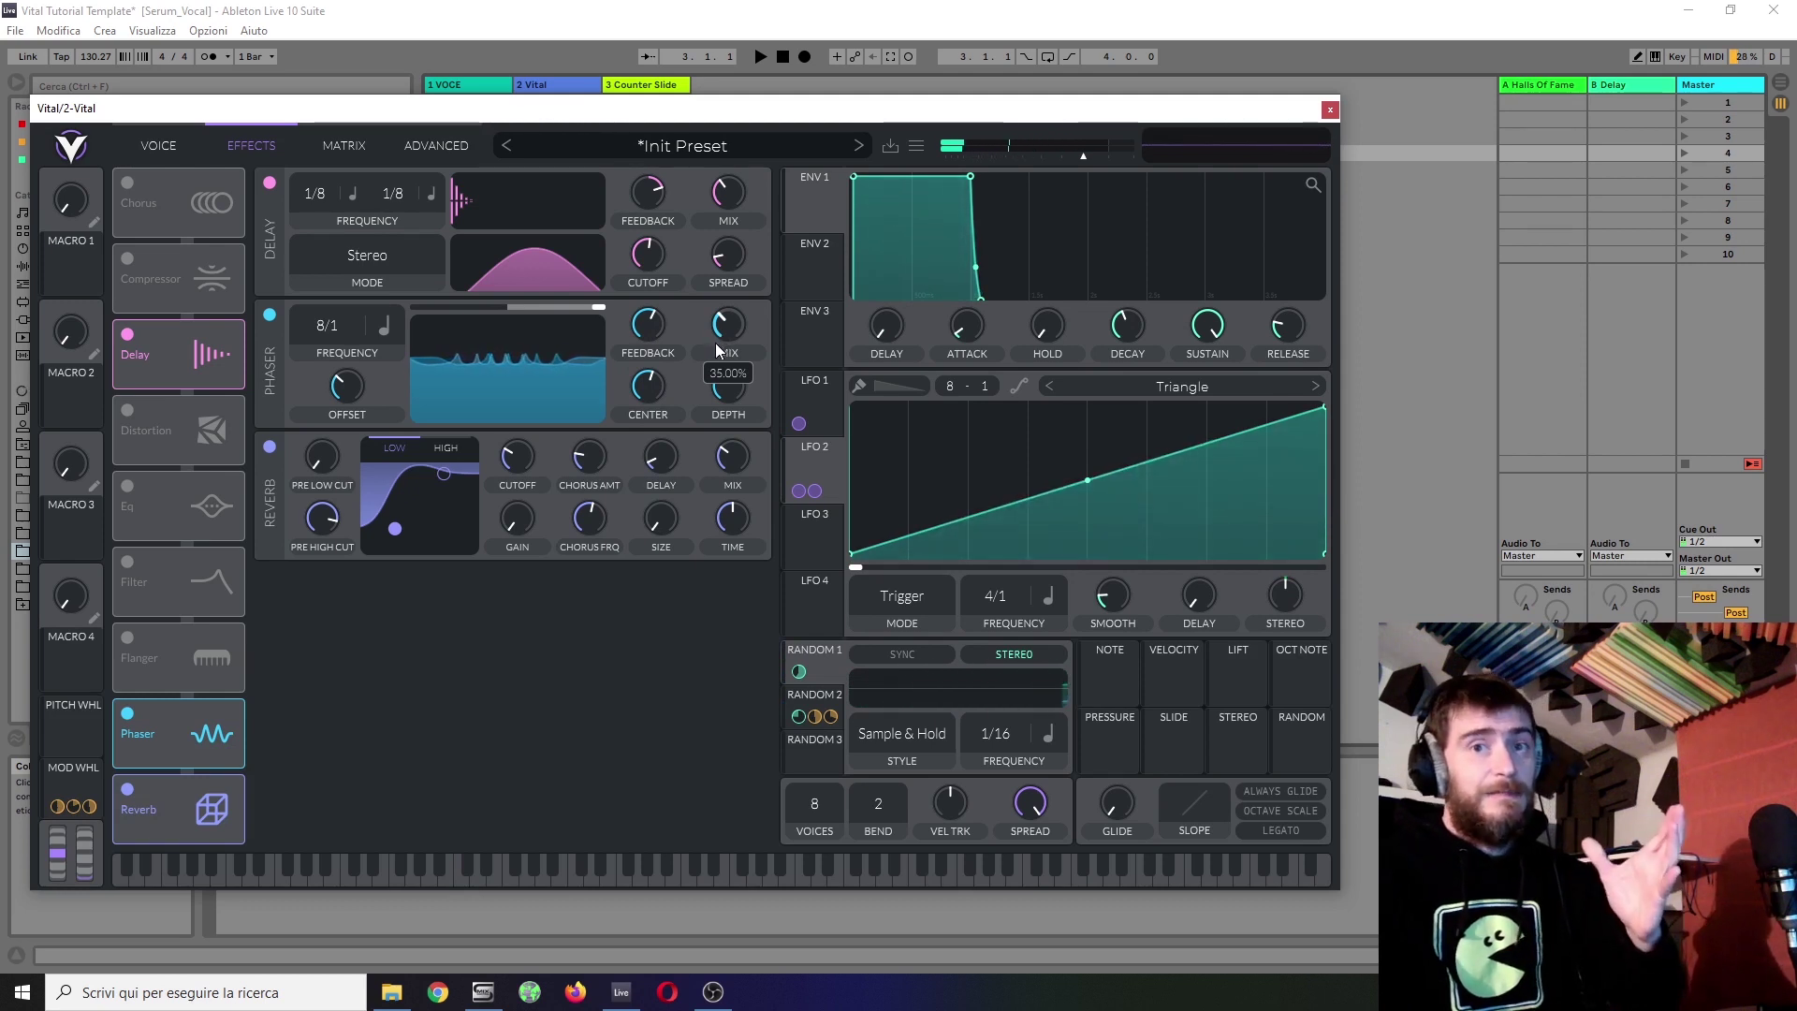
click(128, 635)
click(127, 711)
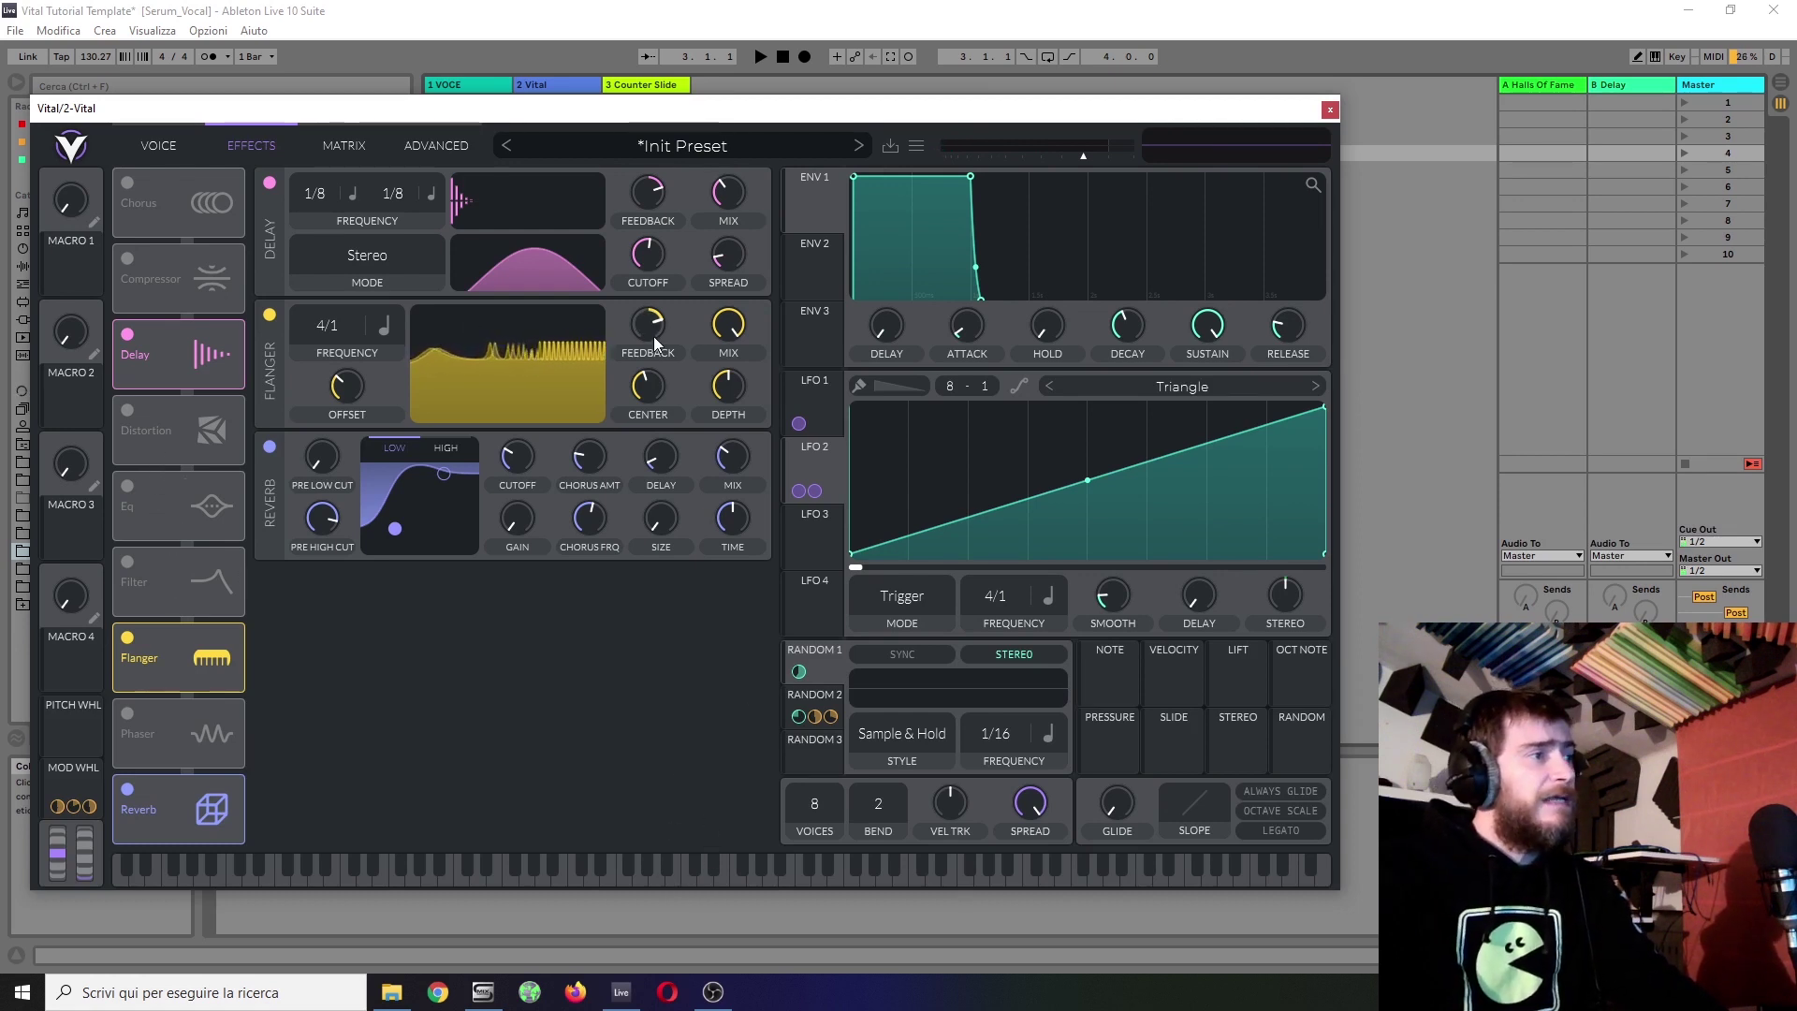
mouse_move(737, 322)
drag(738, 322, 727, 438)
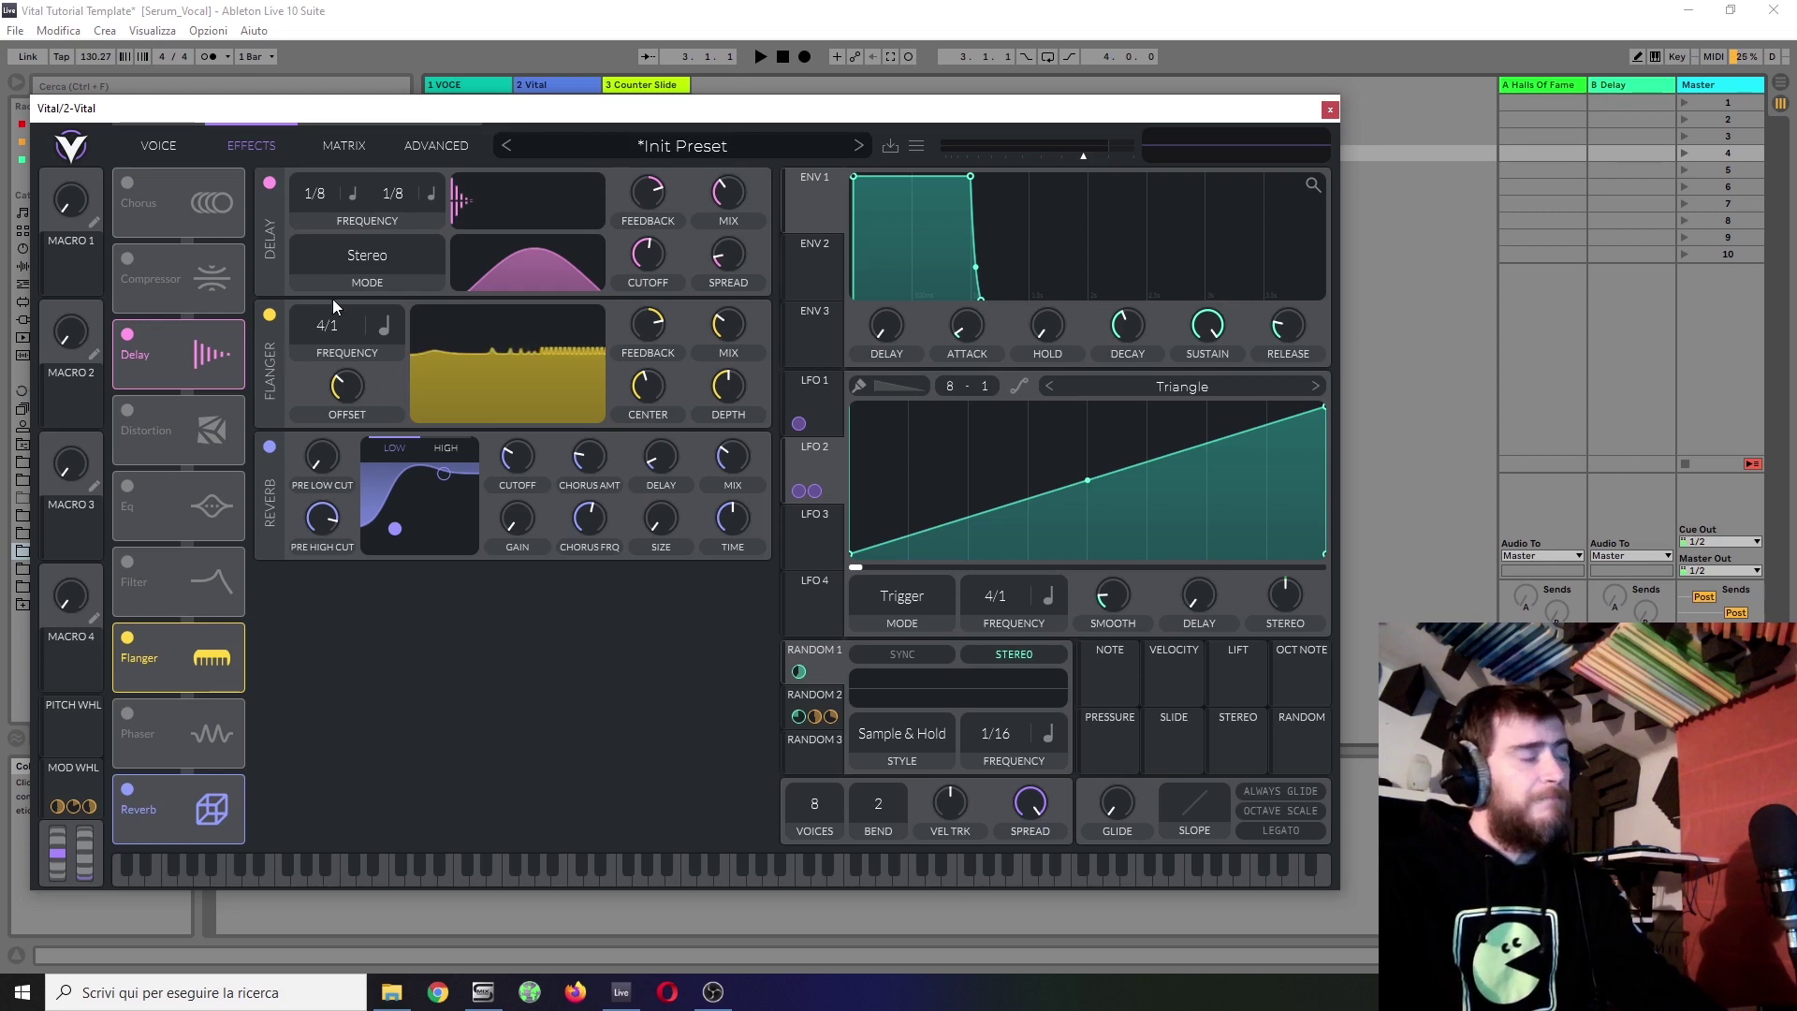
click(142, 710)
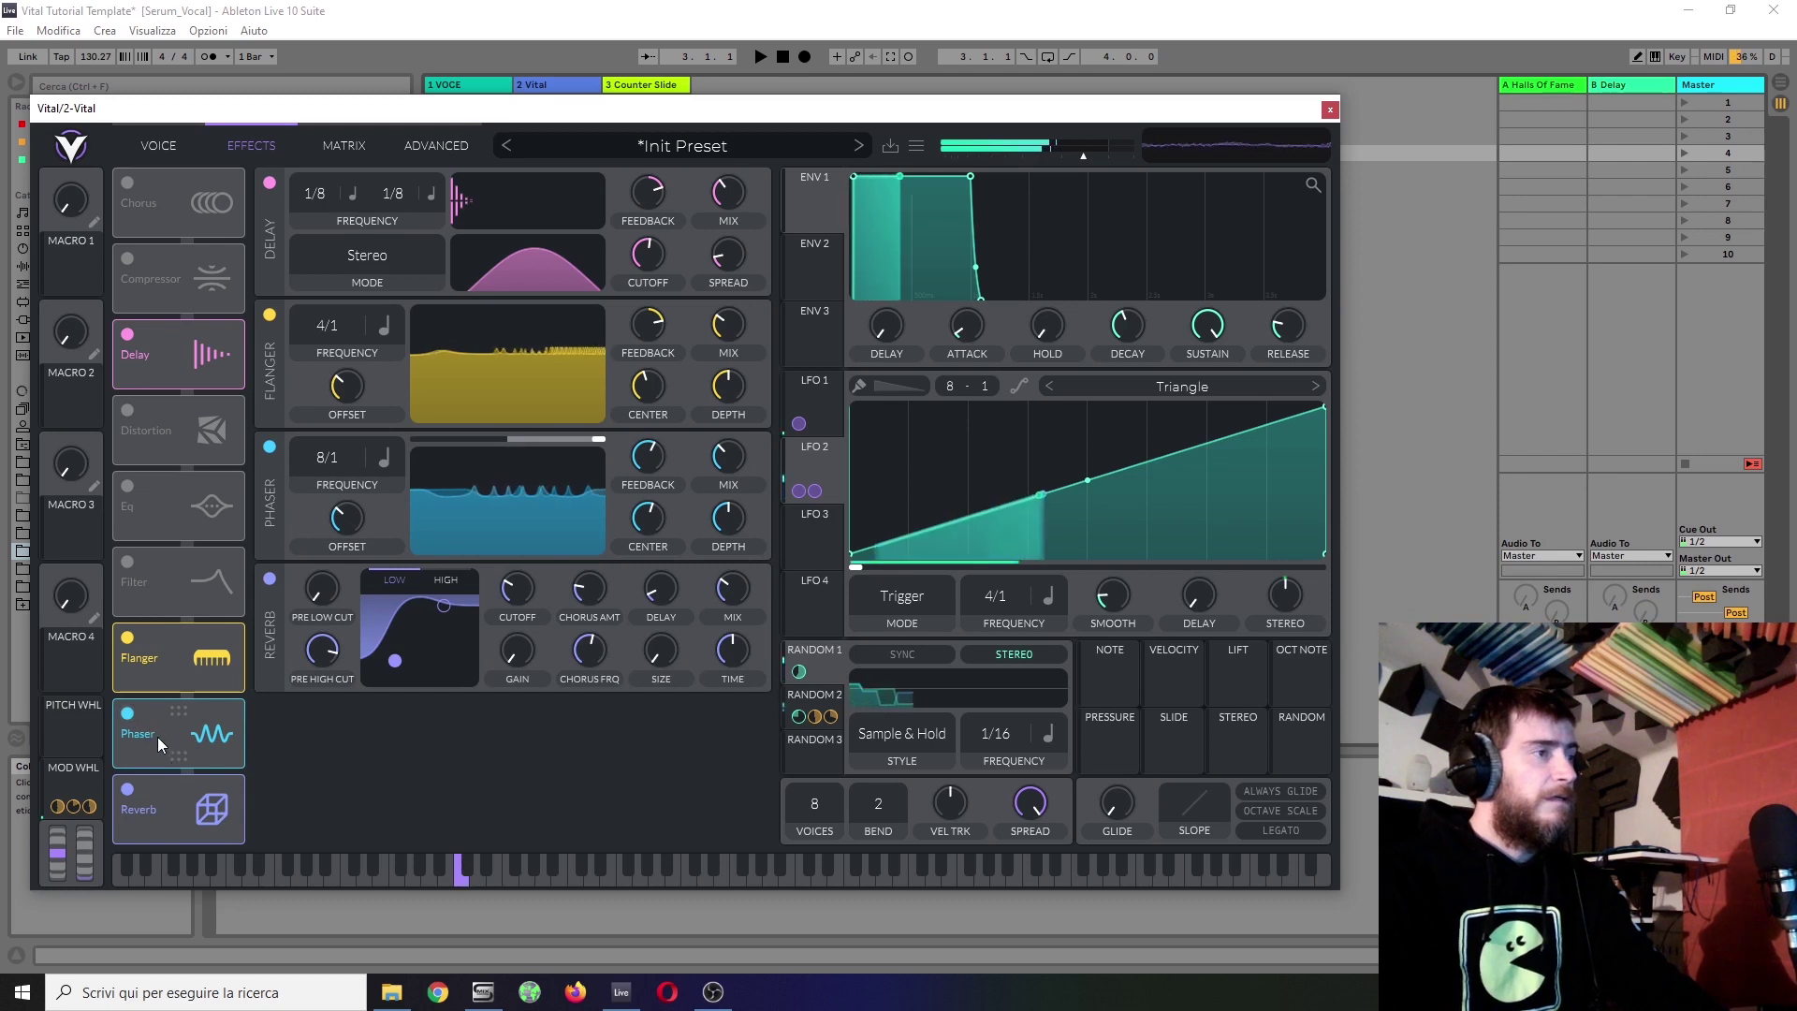
Step: Add the Soft Clip distortion, raise its drive to about 7 dB, and bypass the effect
mouse_move(404, 1006)
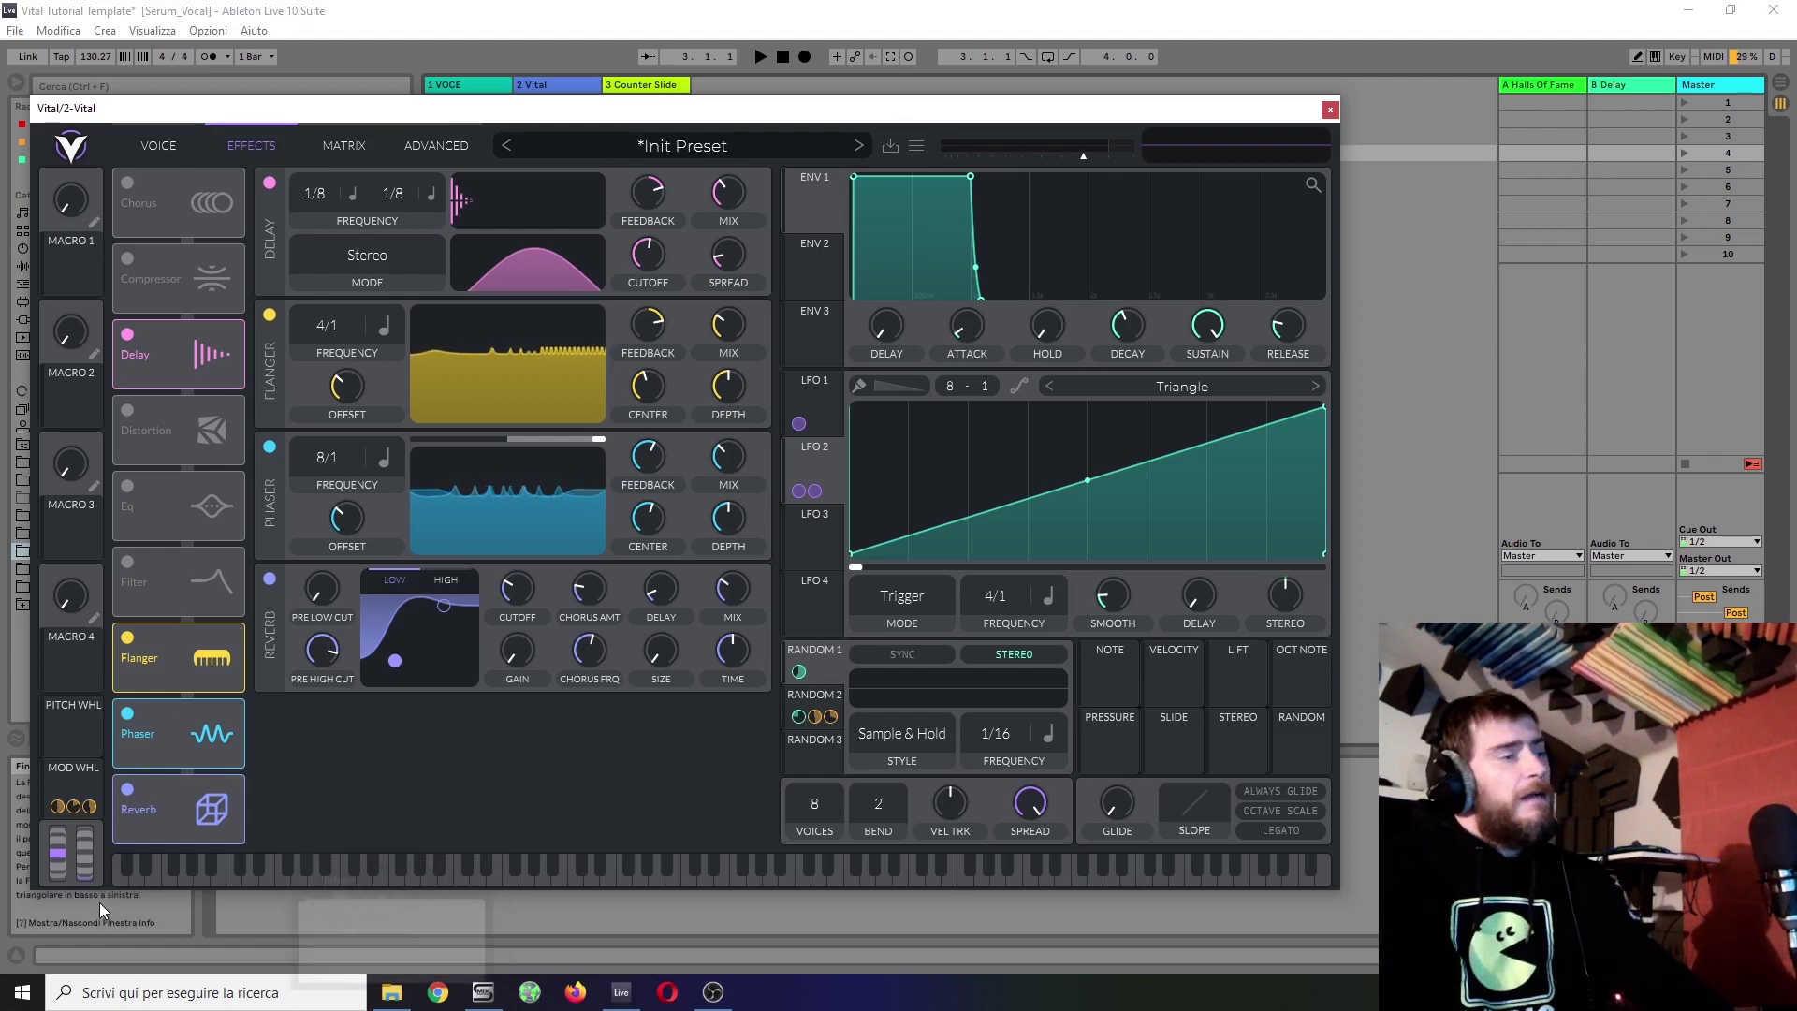
click(122, 412)
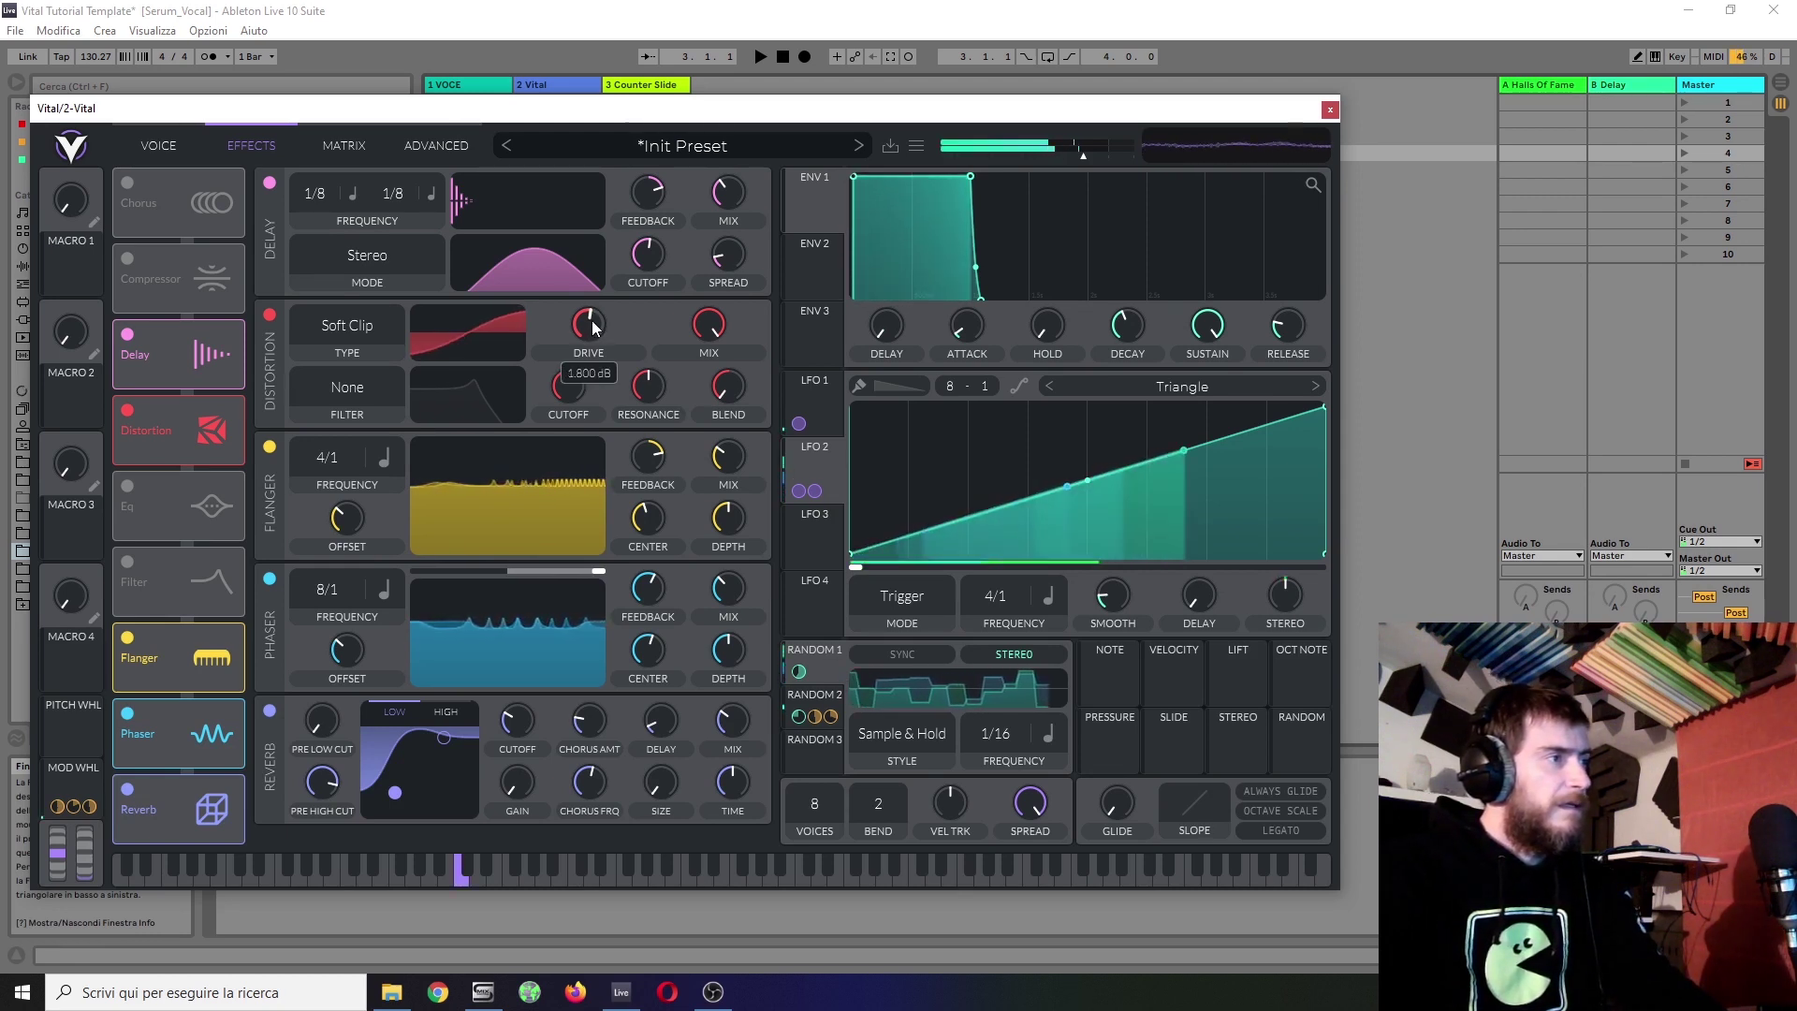
drag(590, 333, 603, 314)
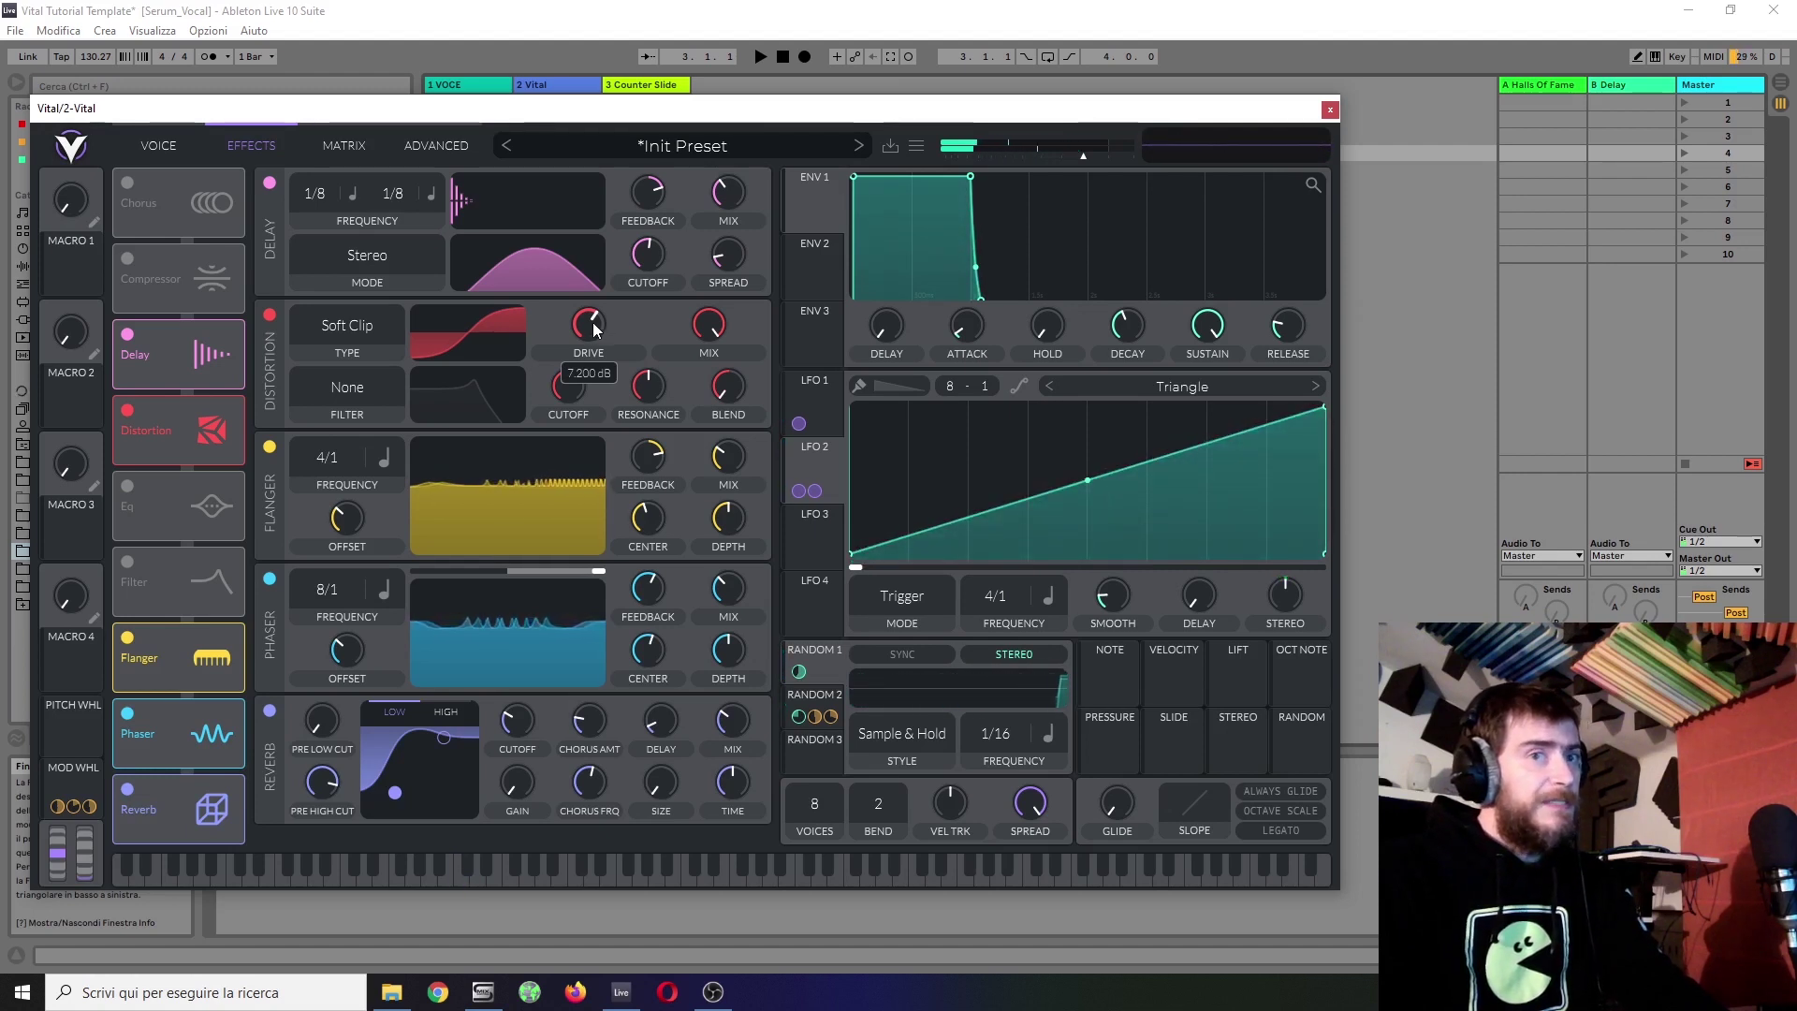
drag(592, 329, 593, 331)
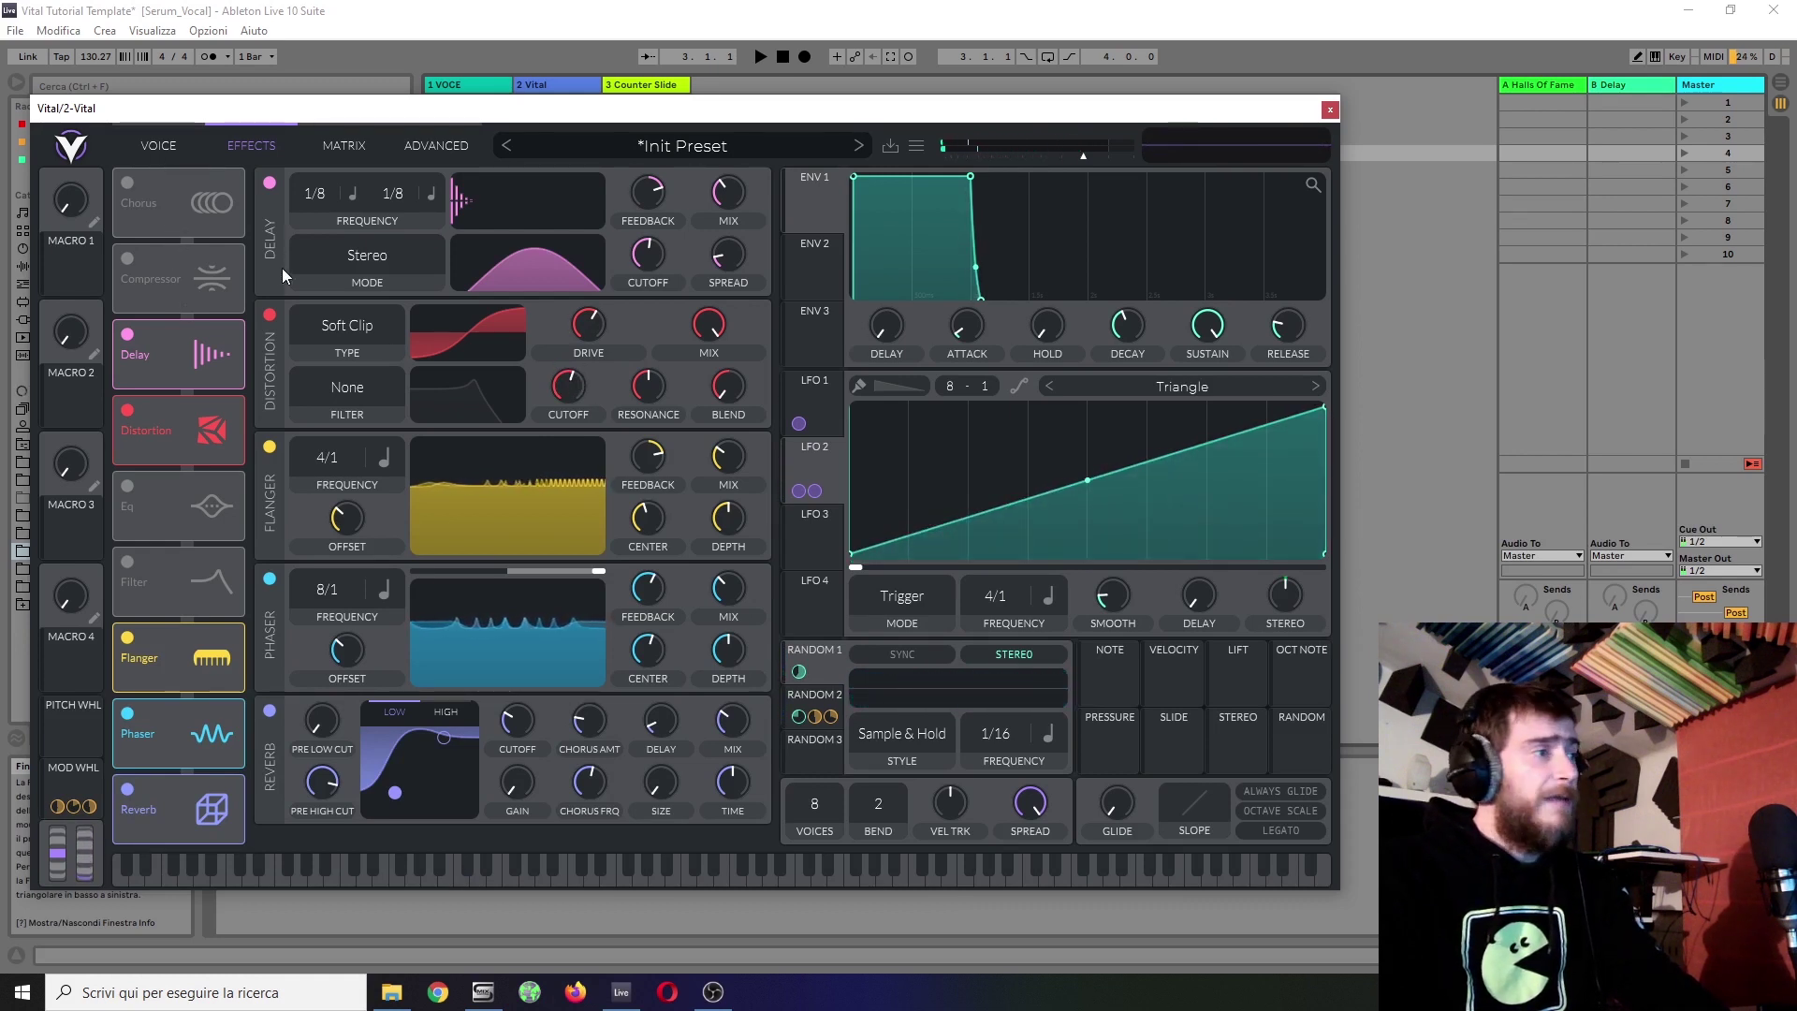
click(268, 315)
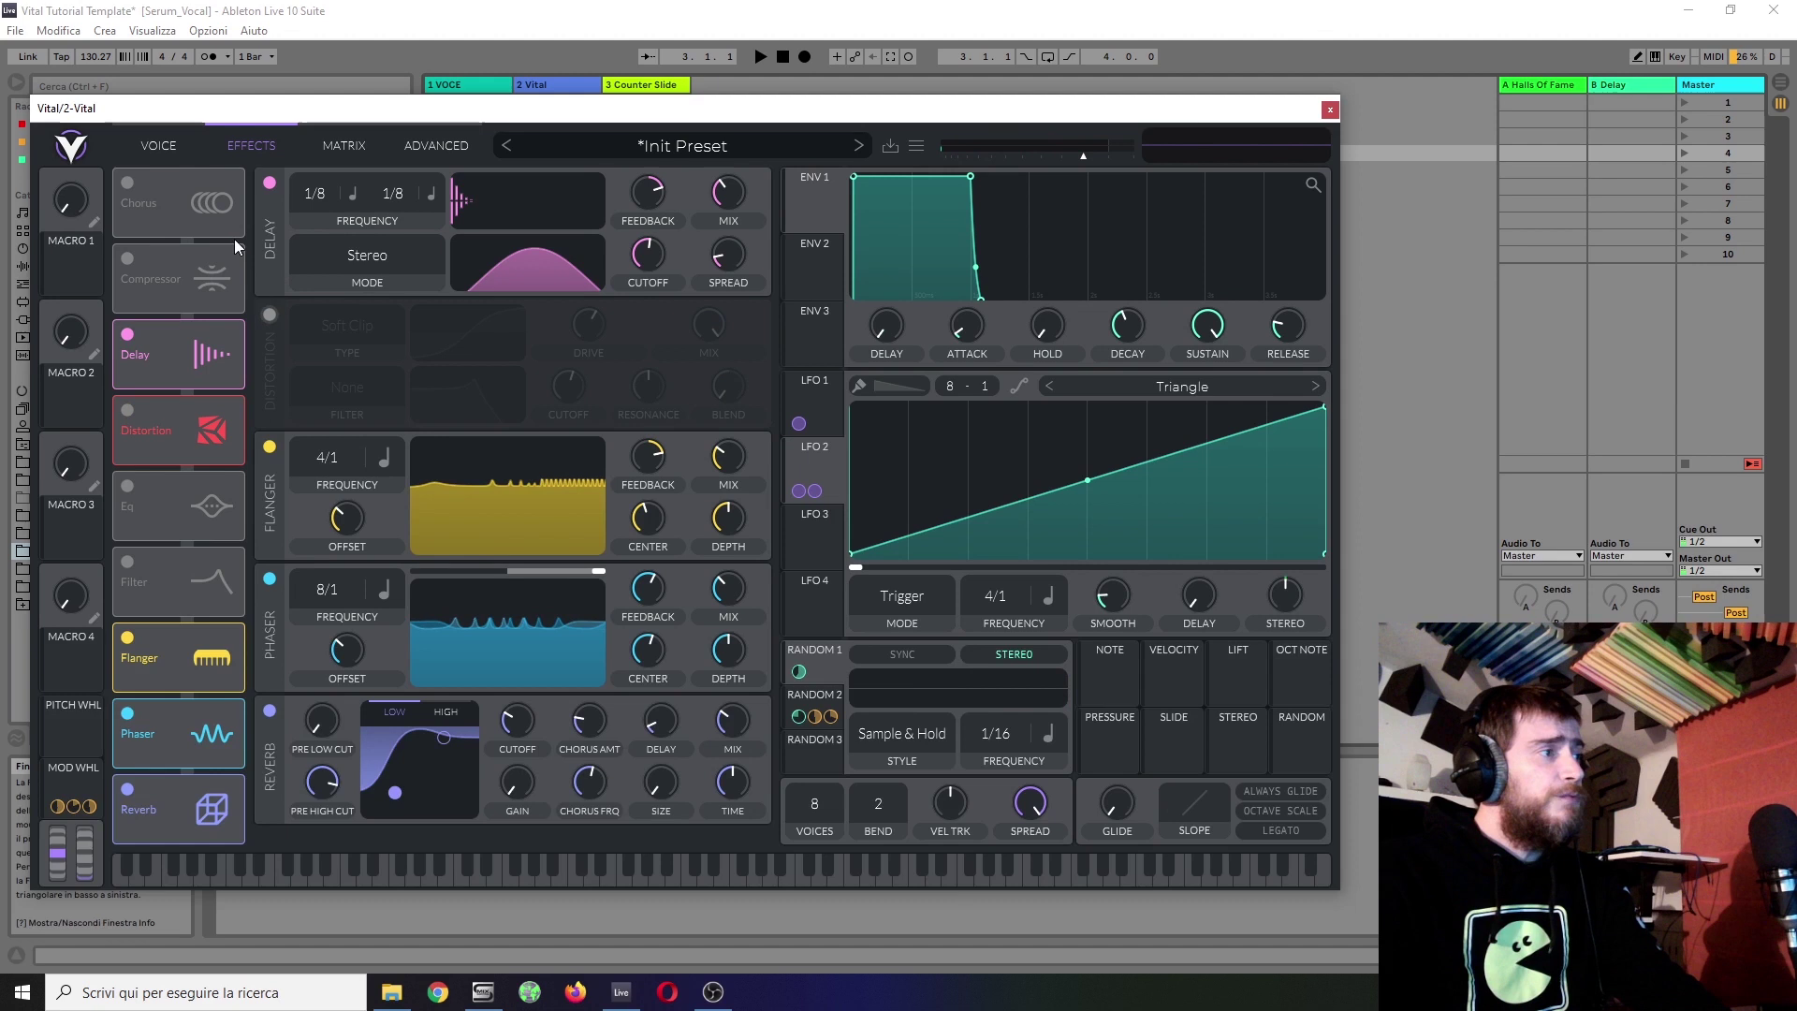
Step: Raise Filter 1's drive to about the middle of its range, keeping the Analog 12dB type
click(143, 142)
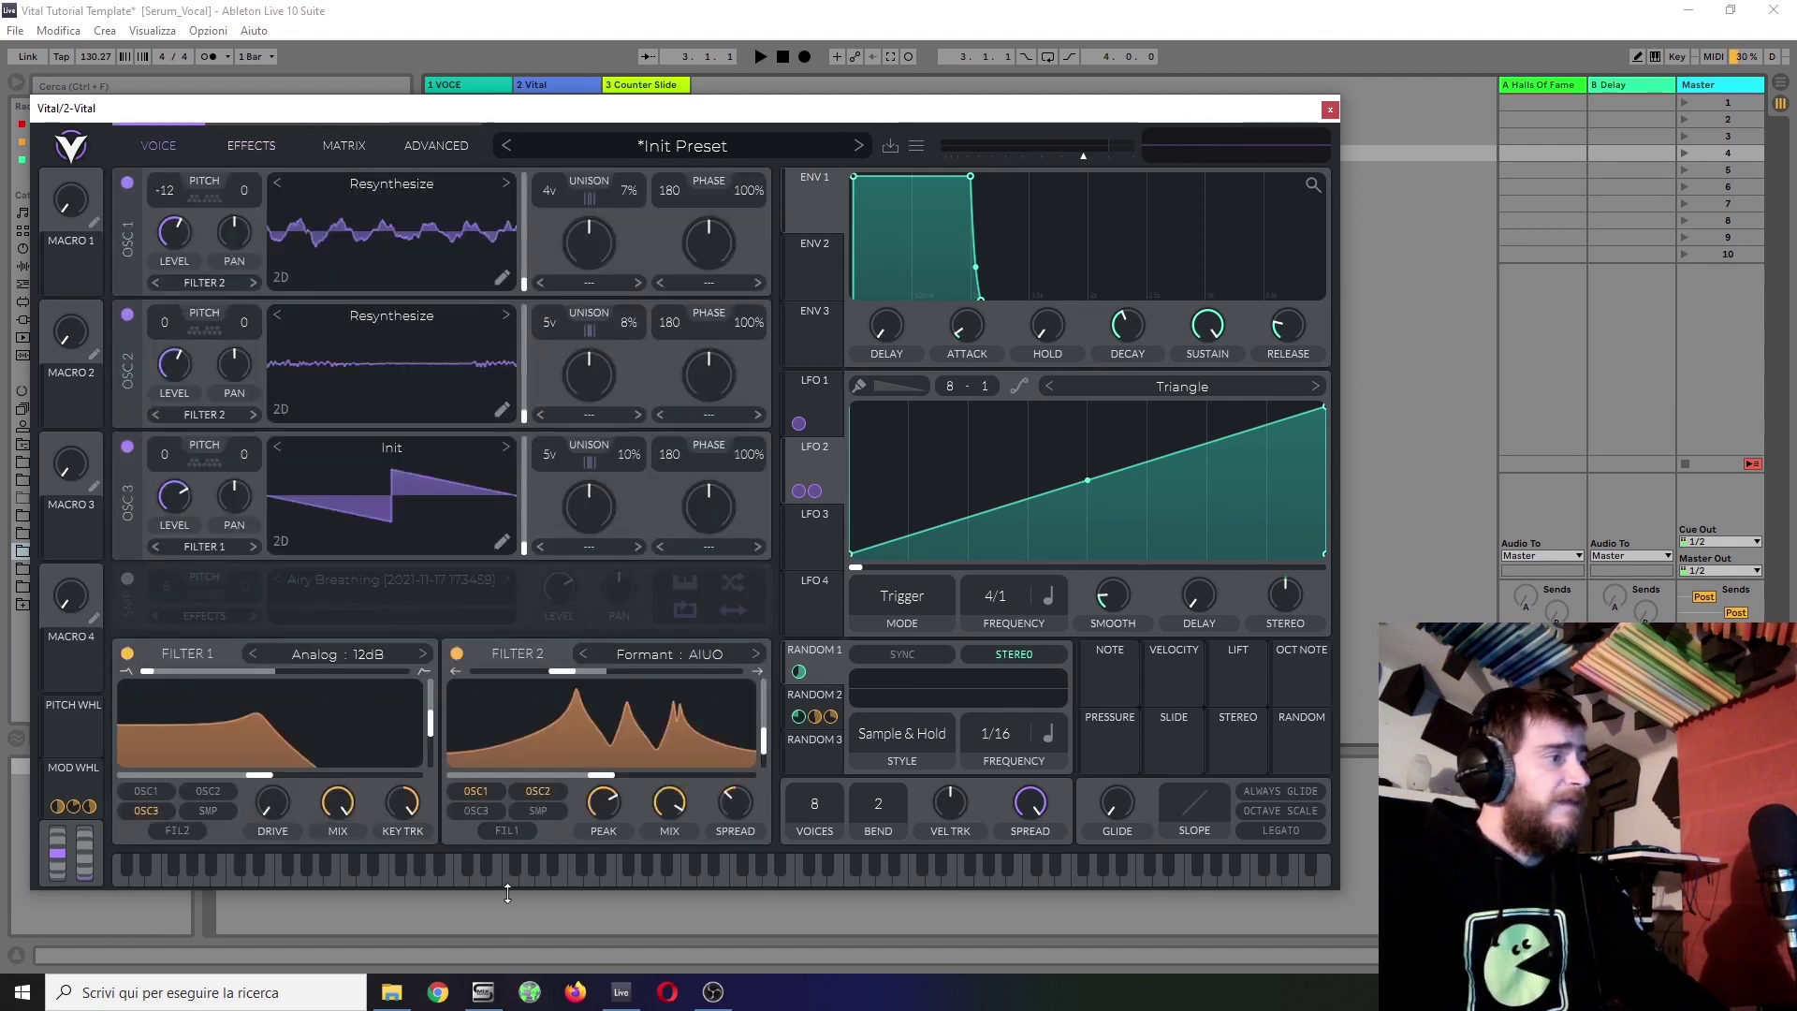
click(356, 654)
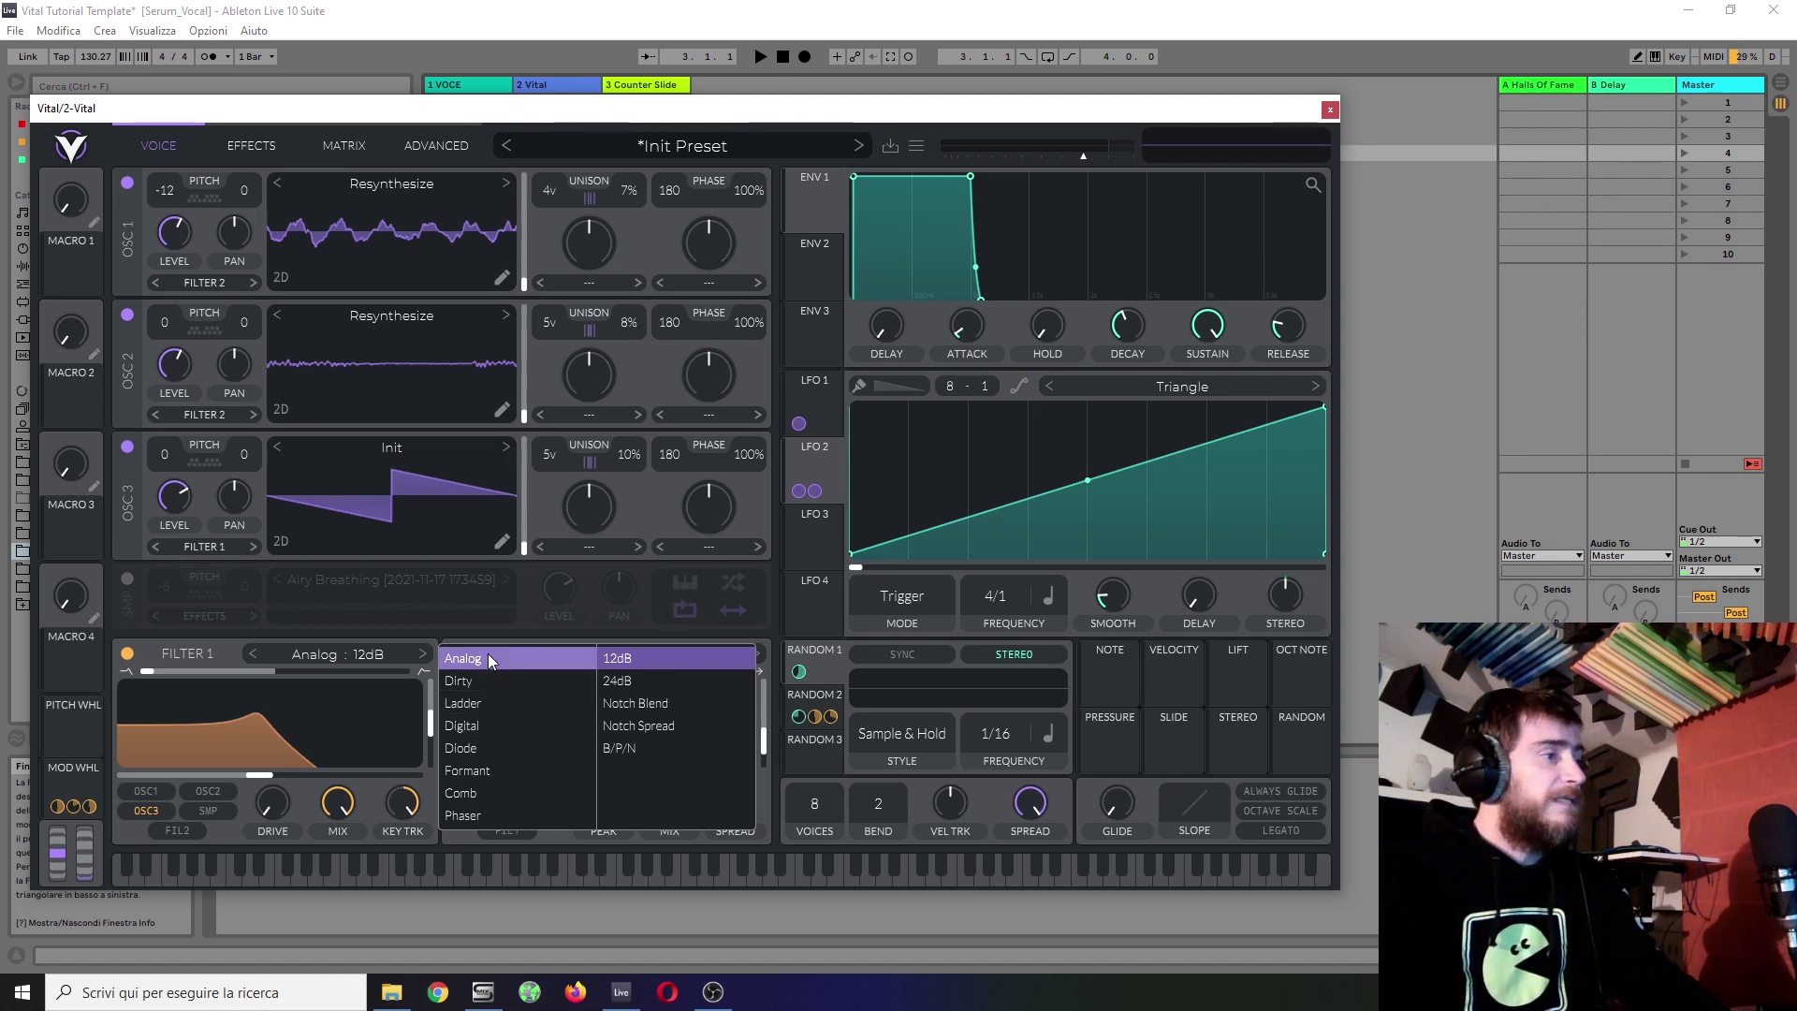
click(312, 717)
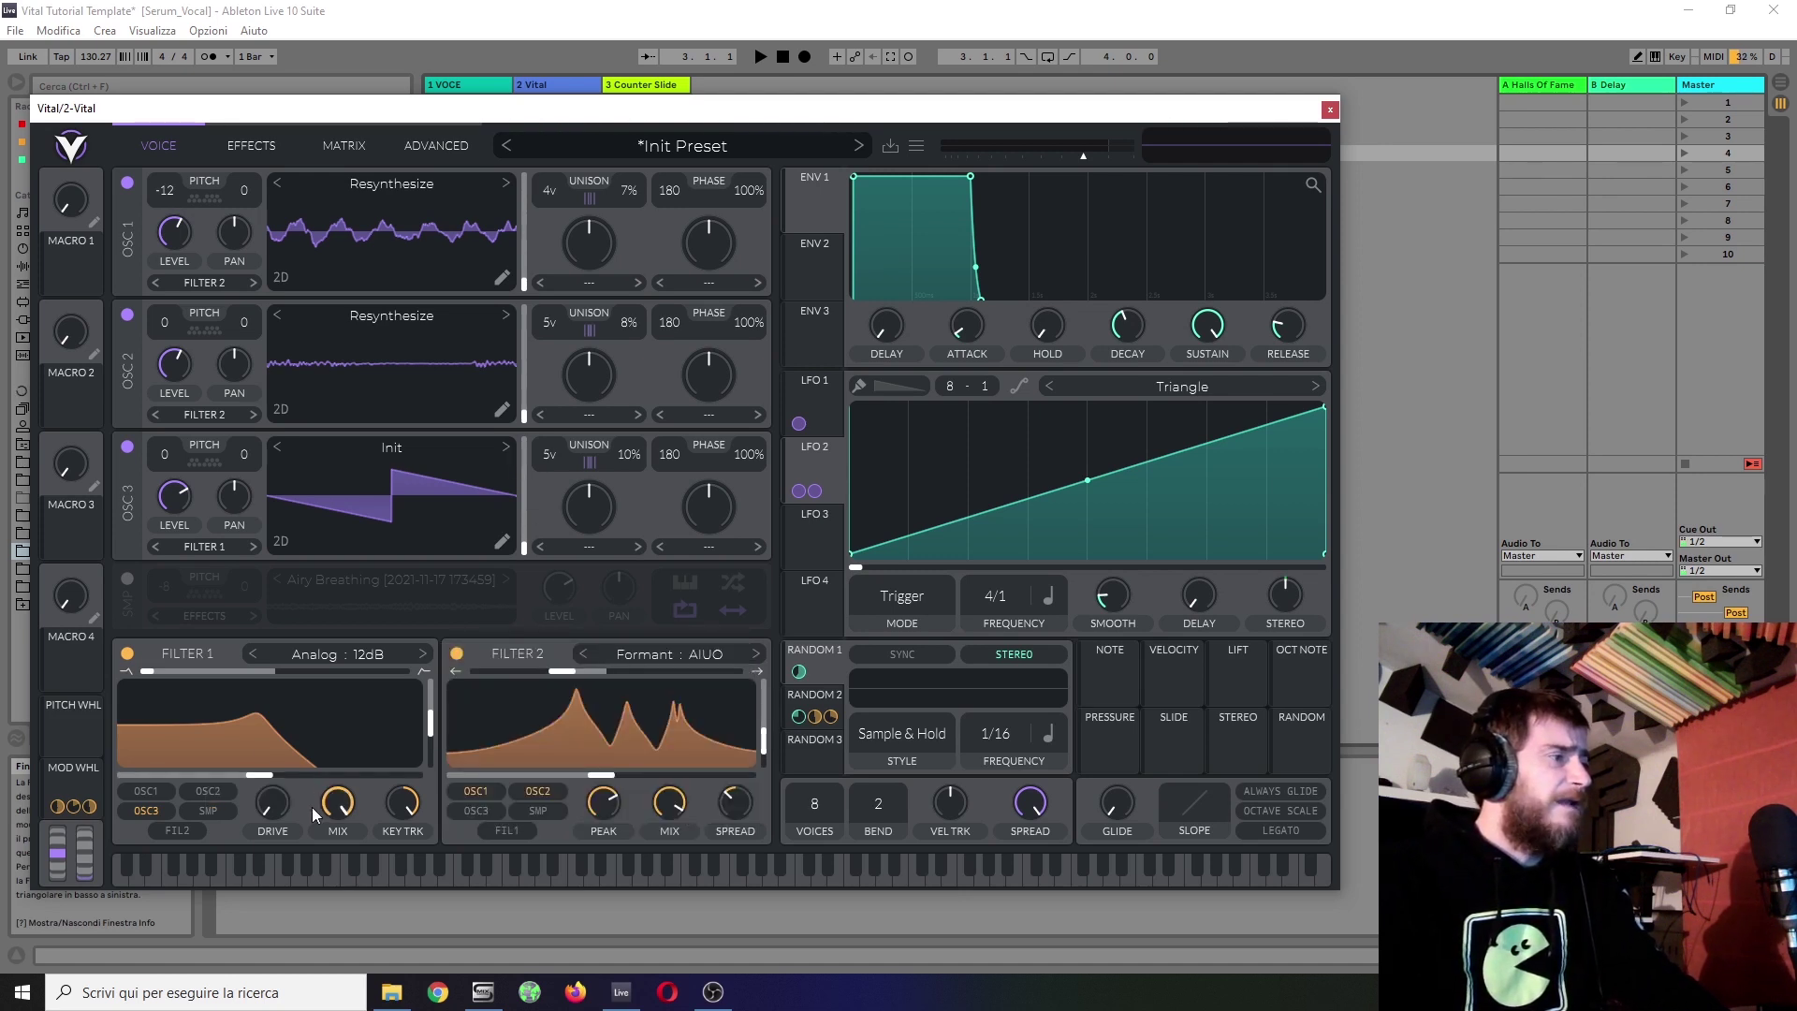
drag(273, 801, 301, 734)
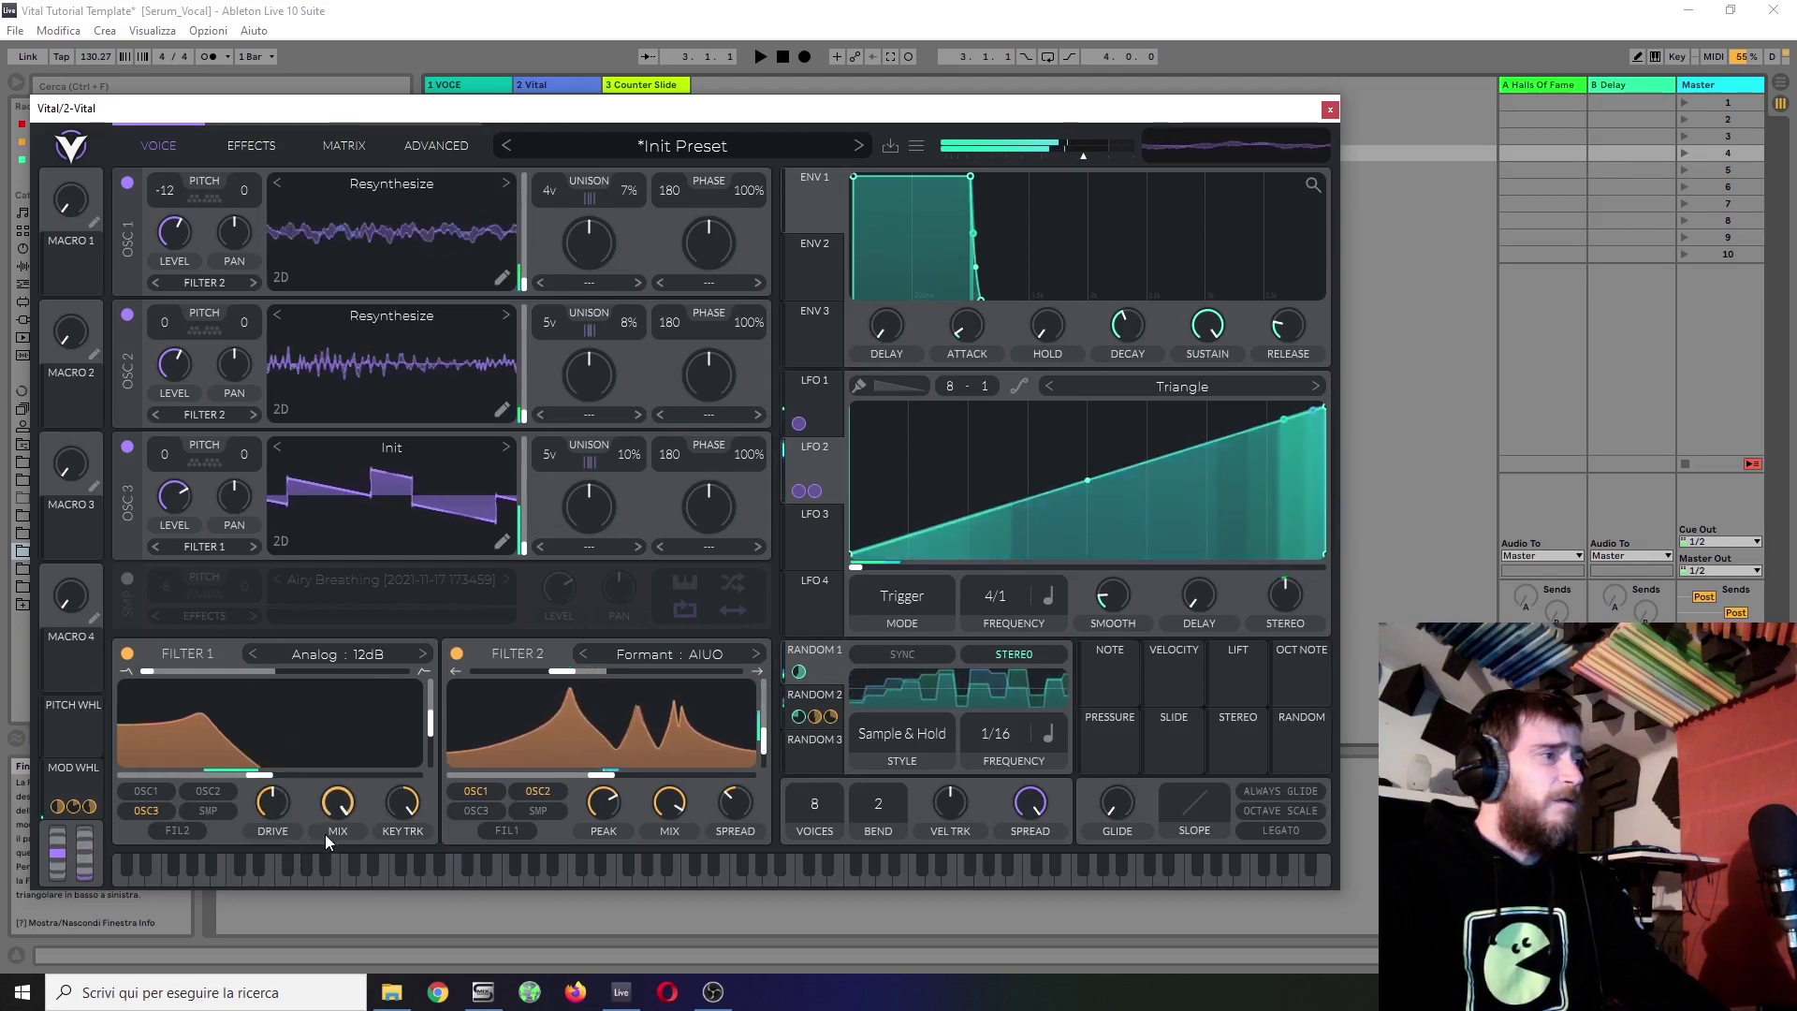
Step: Examine the oscillators' advanced unison options, especially the table spread of oscillator 1
click(438, 143)
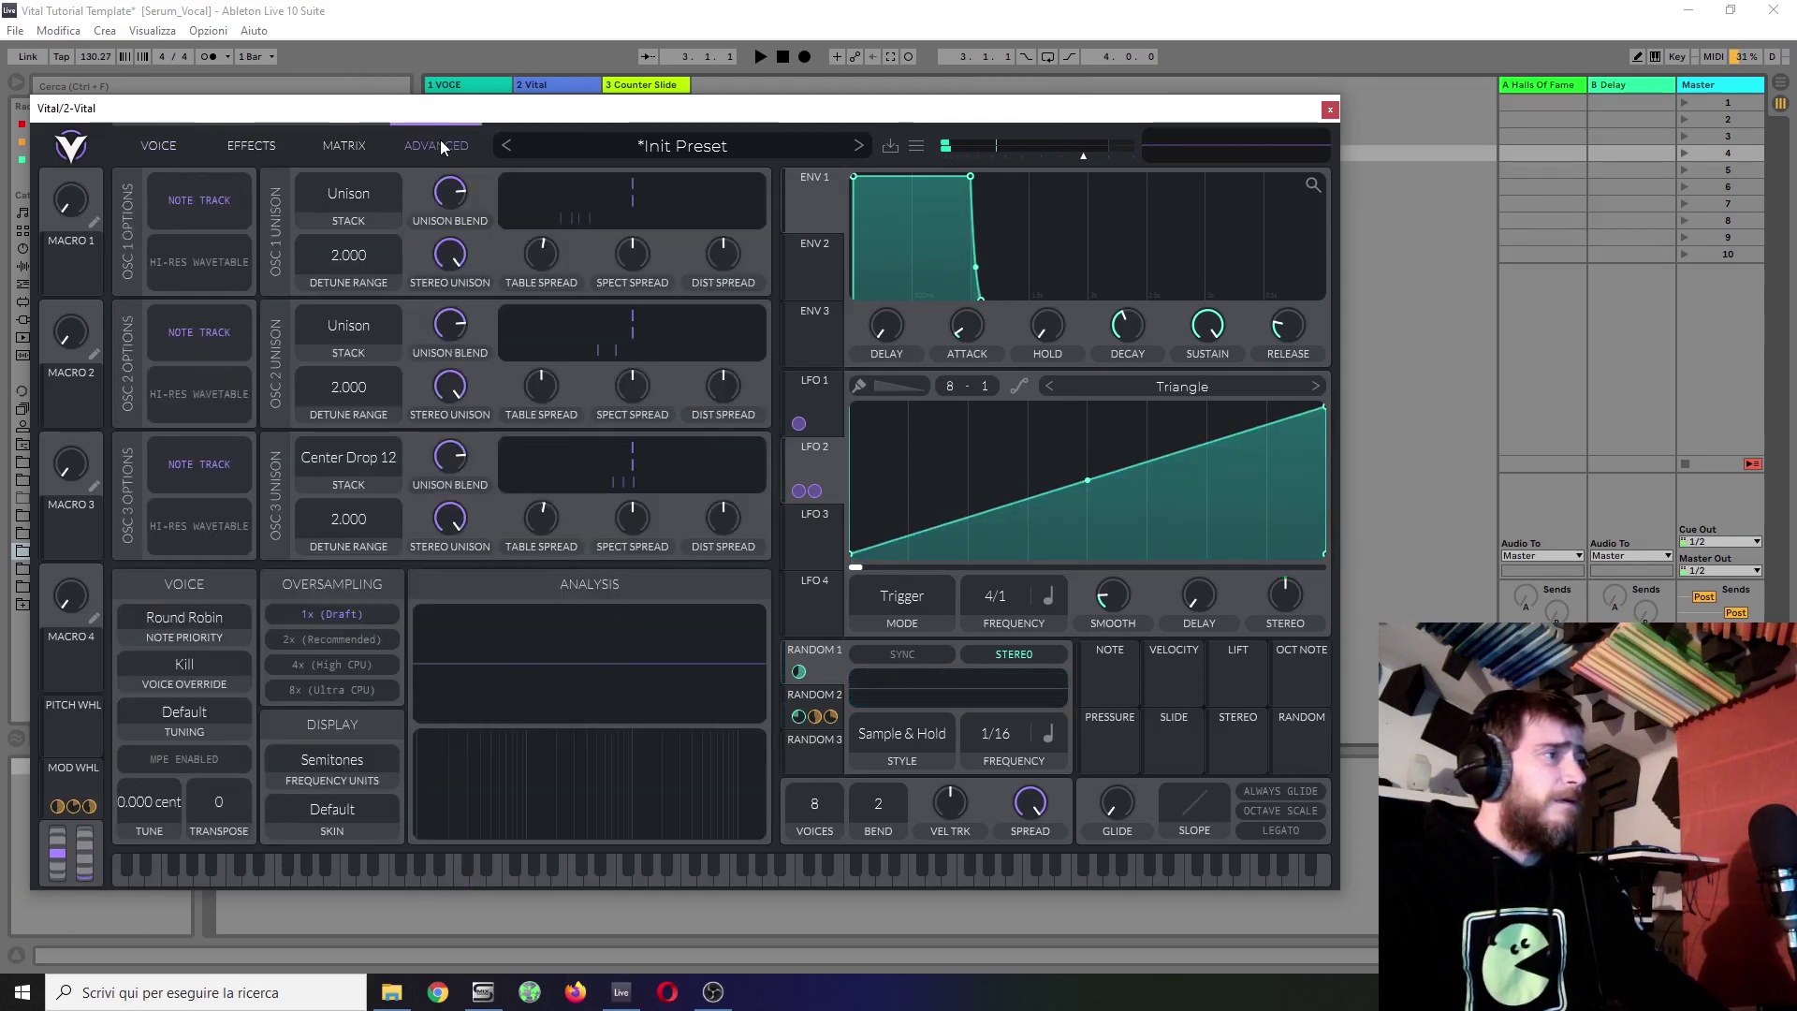
mouse_move(543, 254)
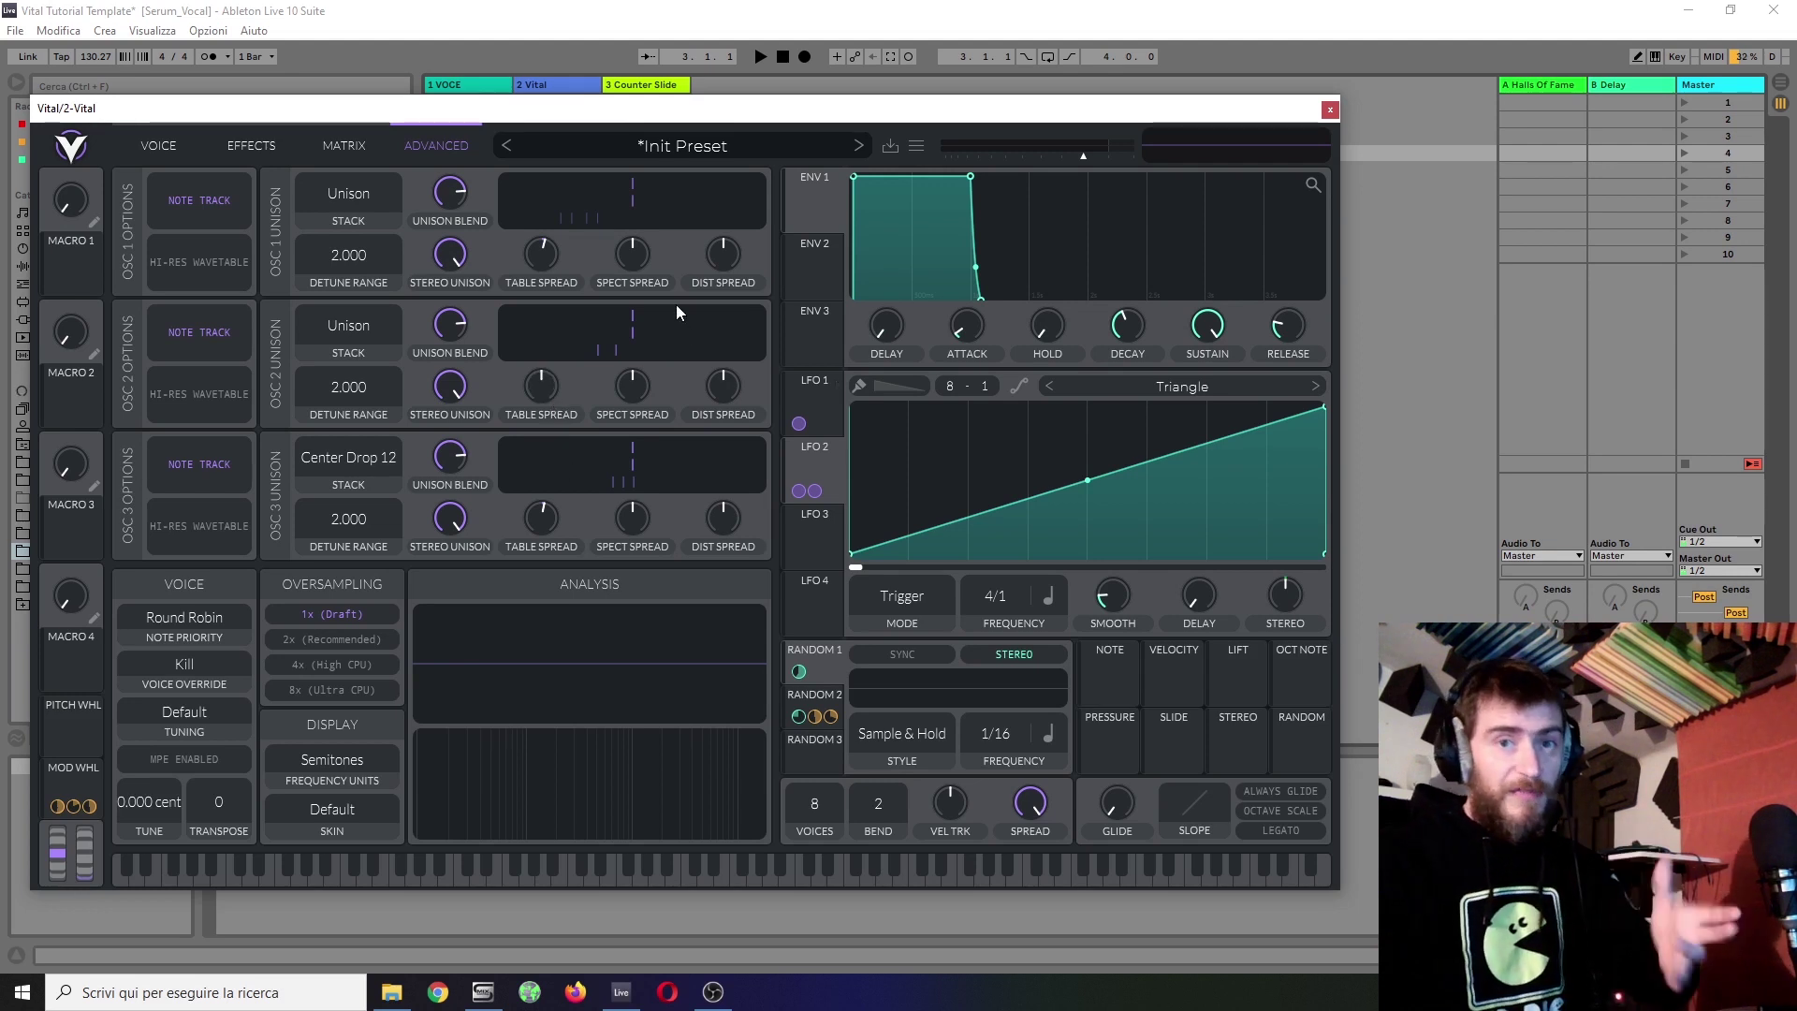
click(148, 153)
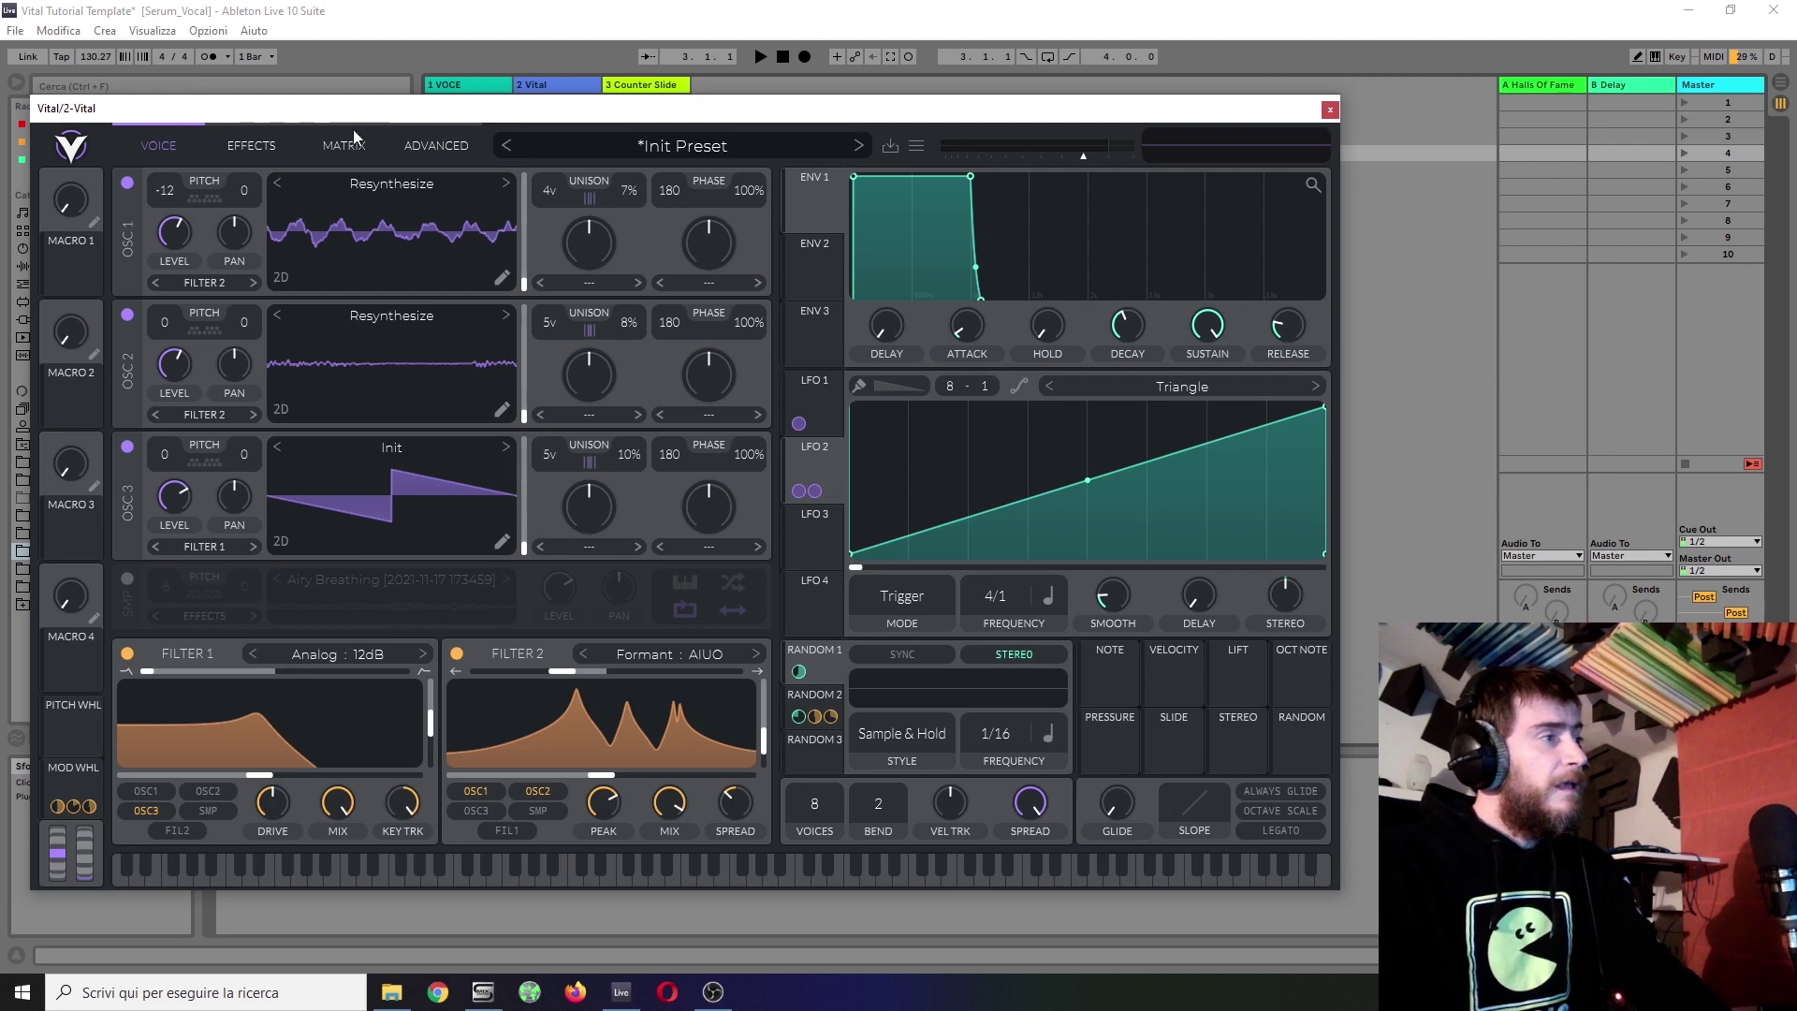
Step: Re-enable the distortion, set its filter to Post with lower resonance, and assign the mod wheel to its cutoff
click(247, 153)
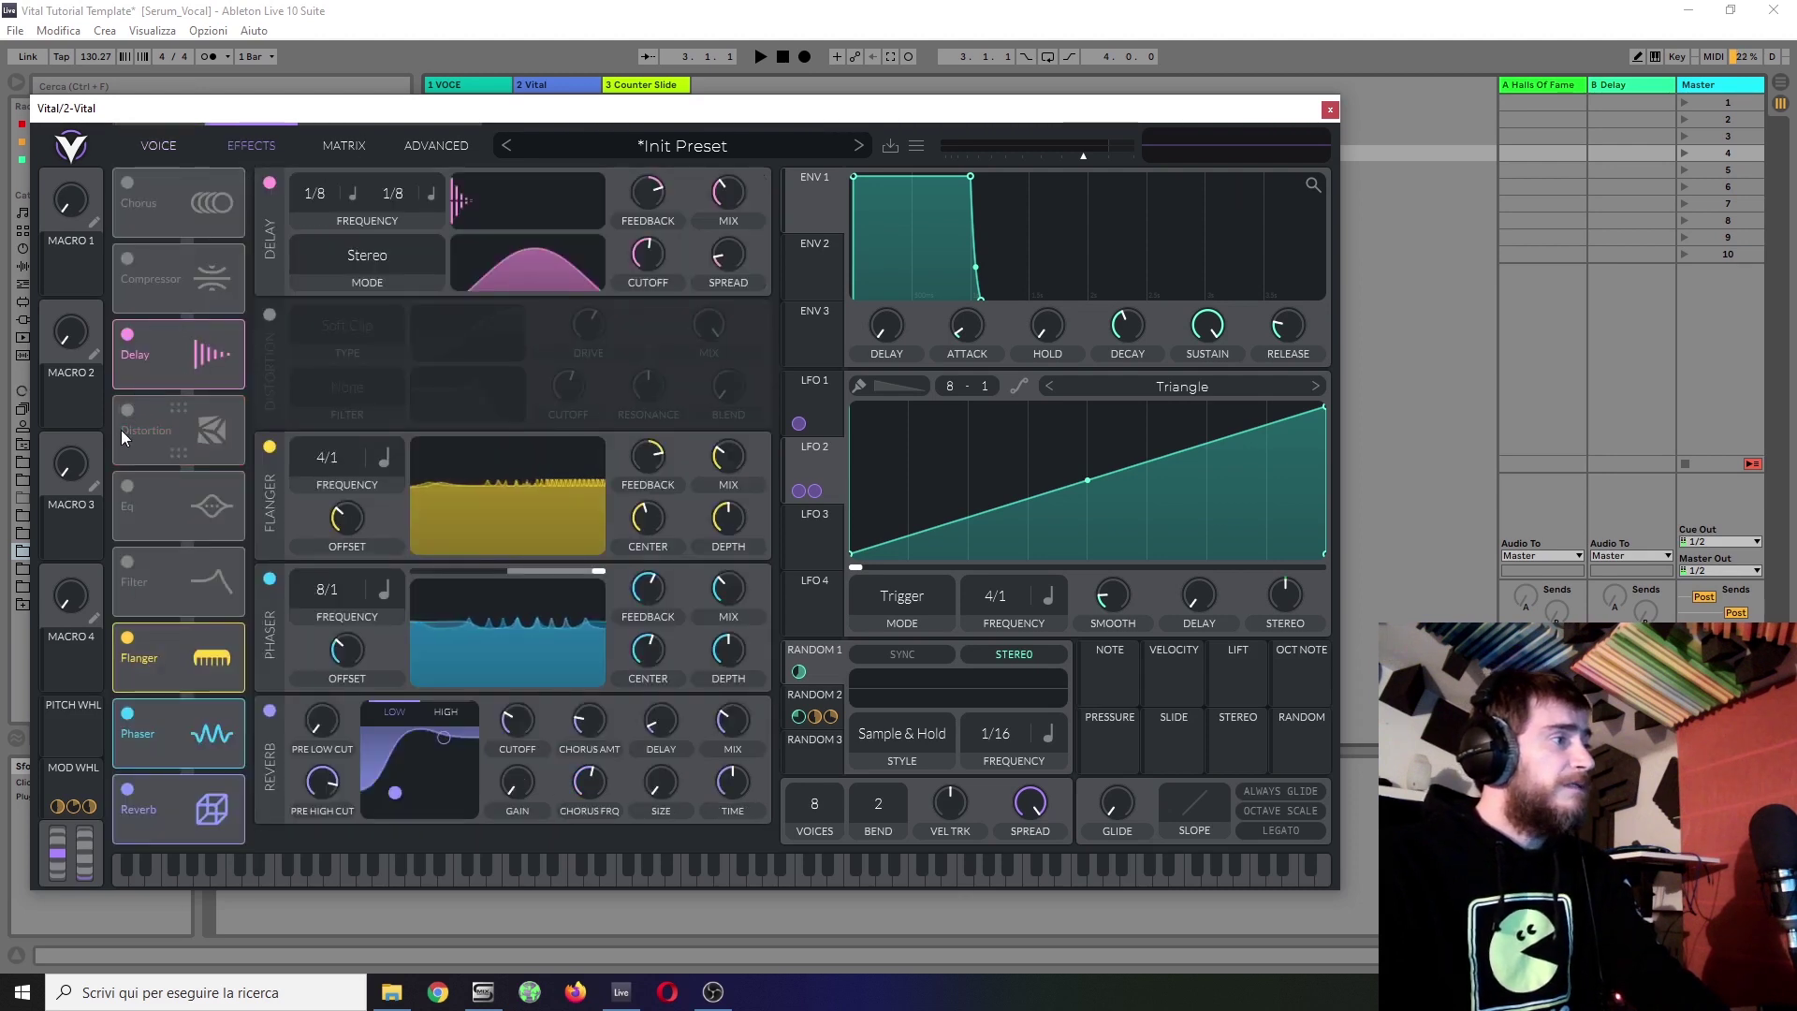
click(128, 409)
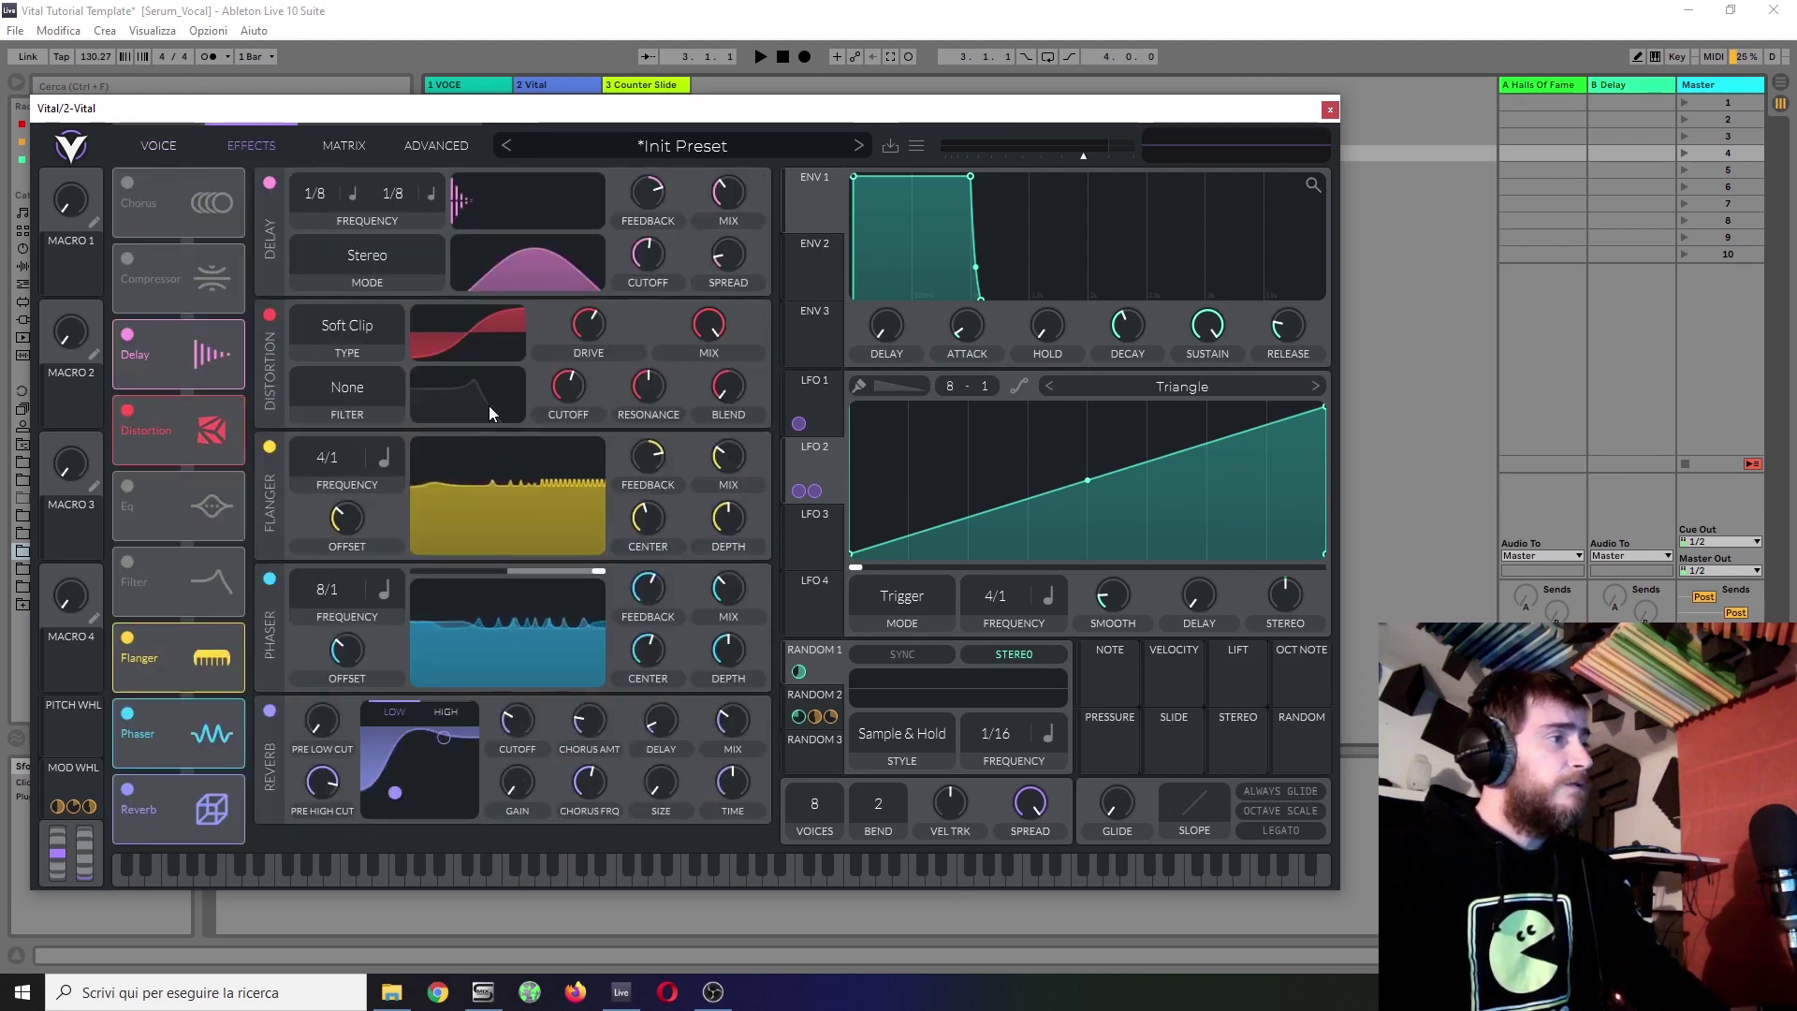
click(321, 392)
click(327, 482)
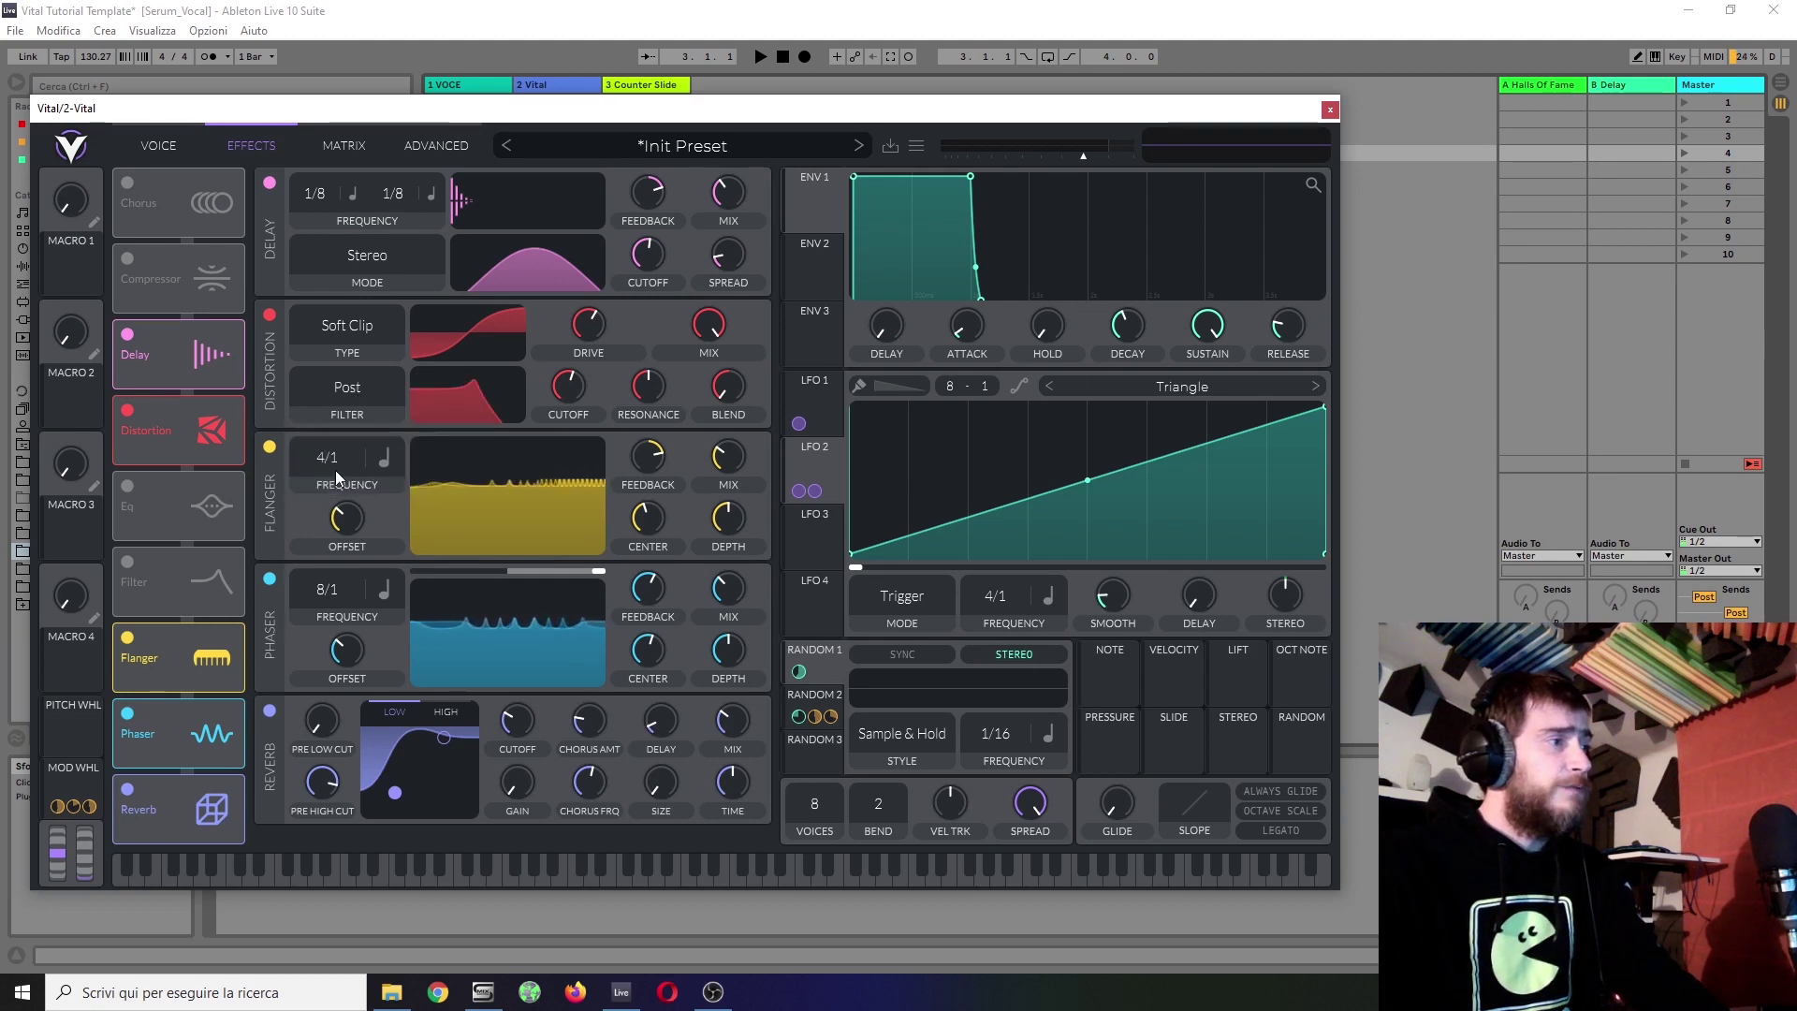
drag(642, 401, 620, 398)
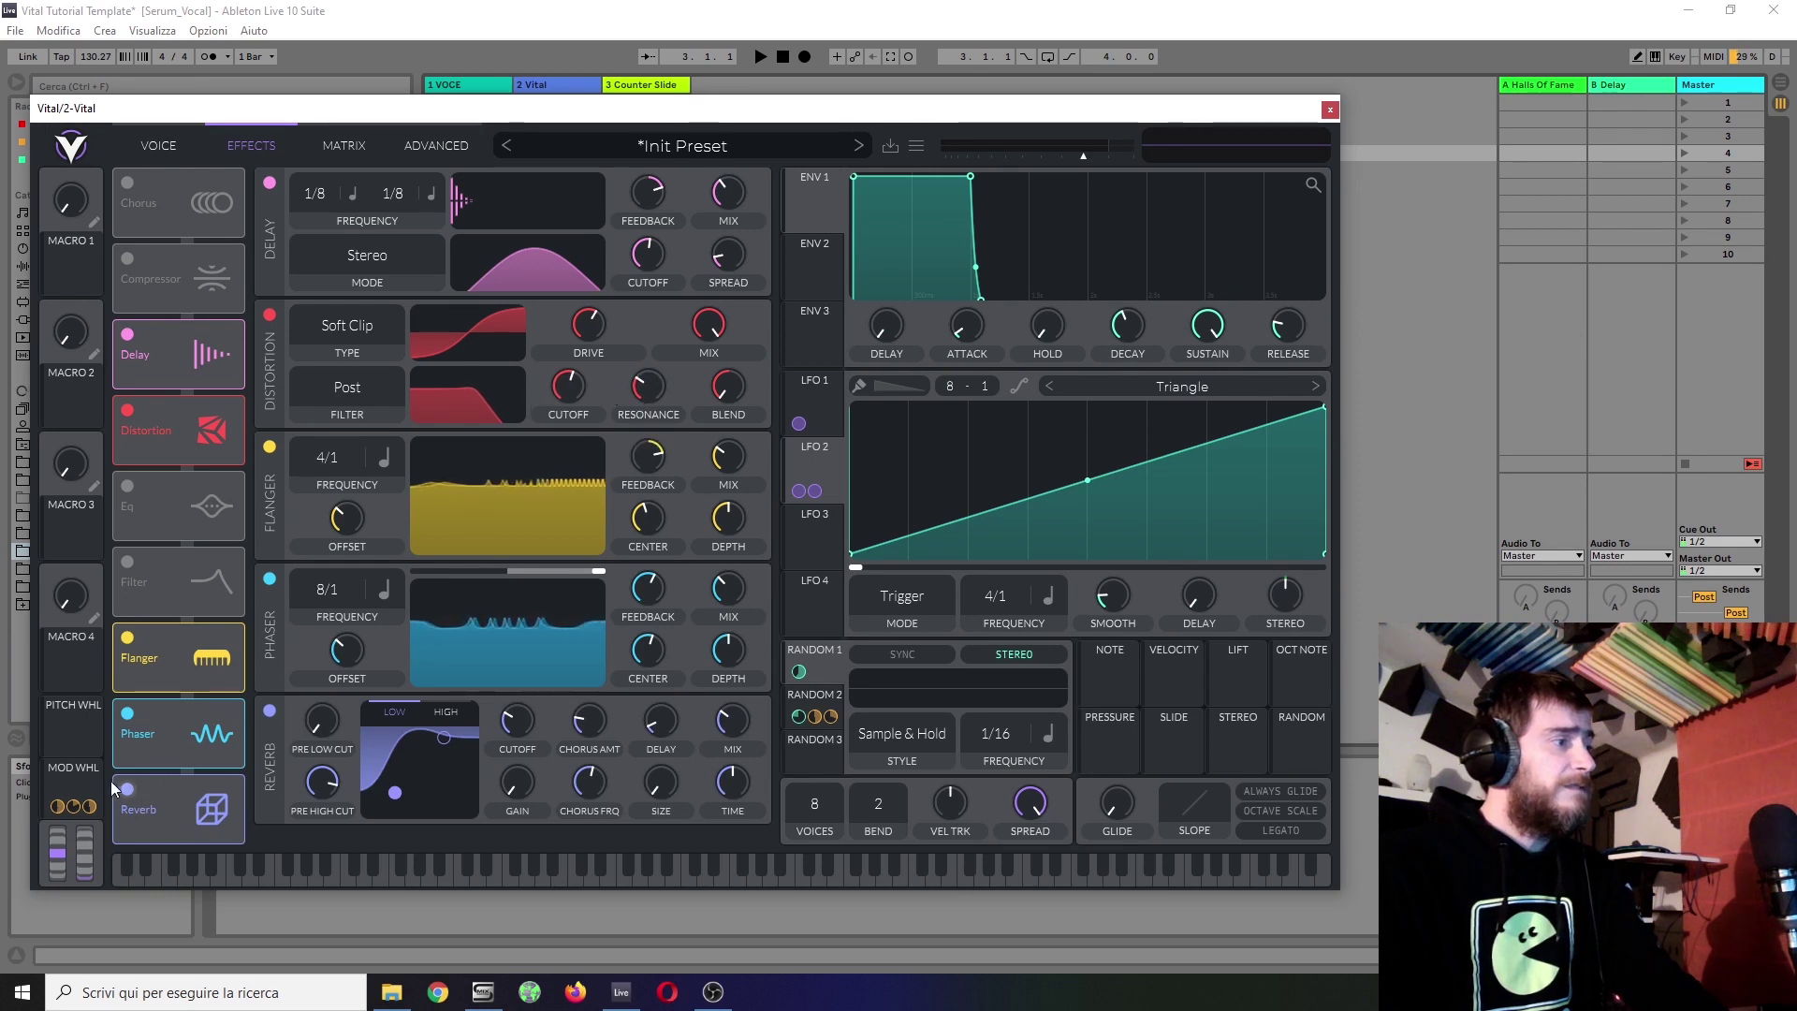
drag(73, 803, 581, 379)
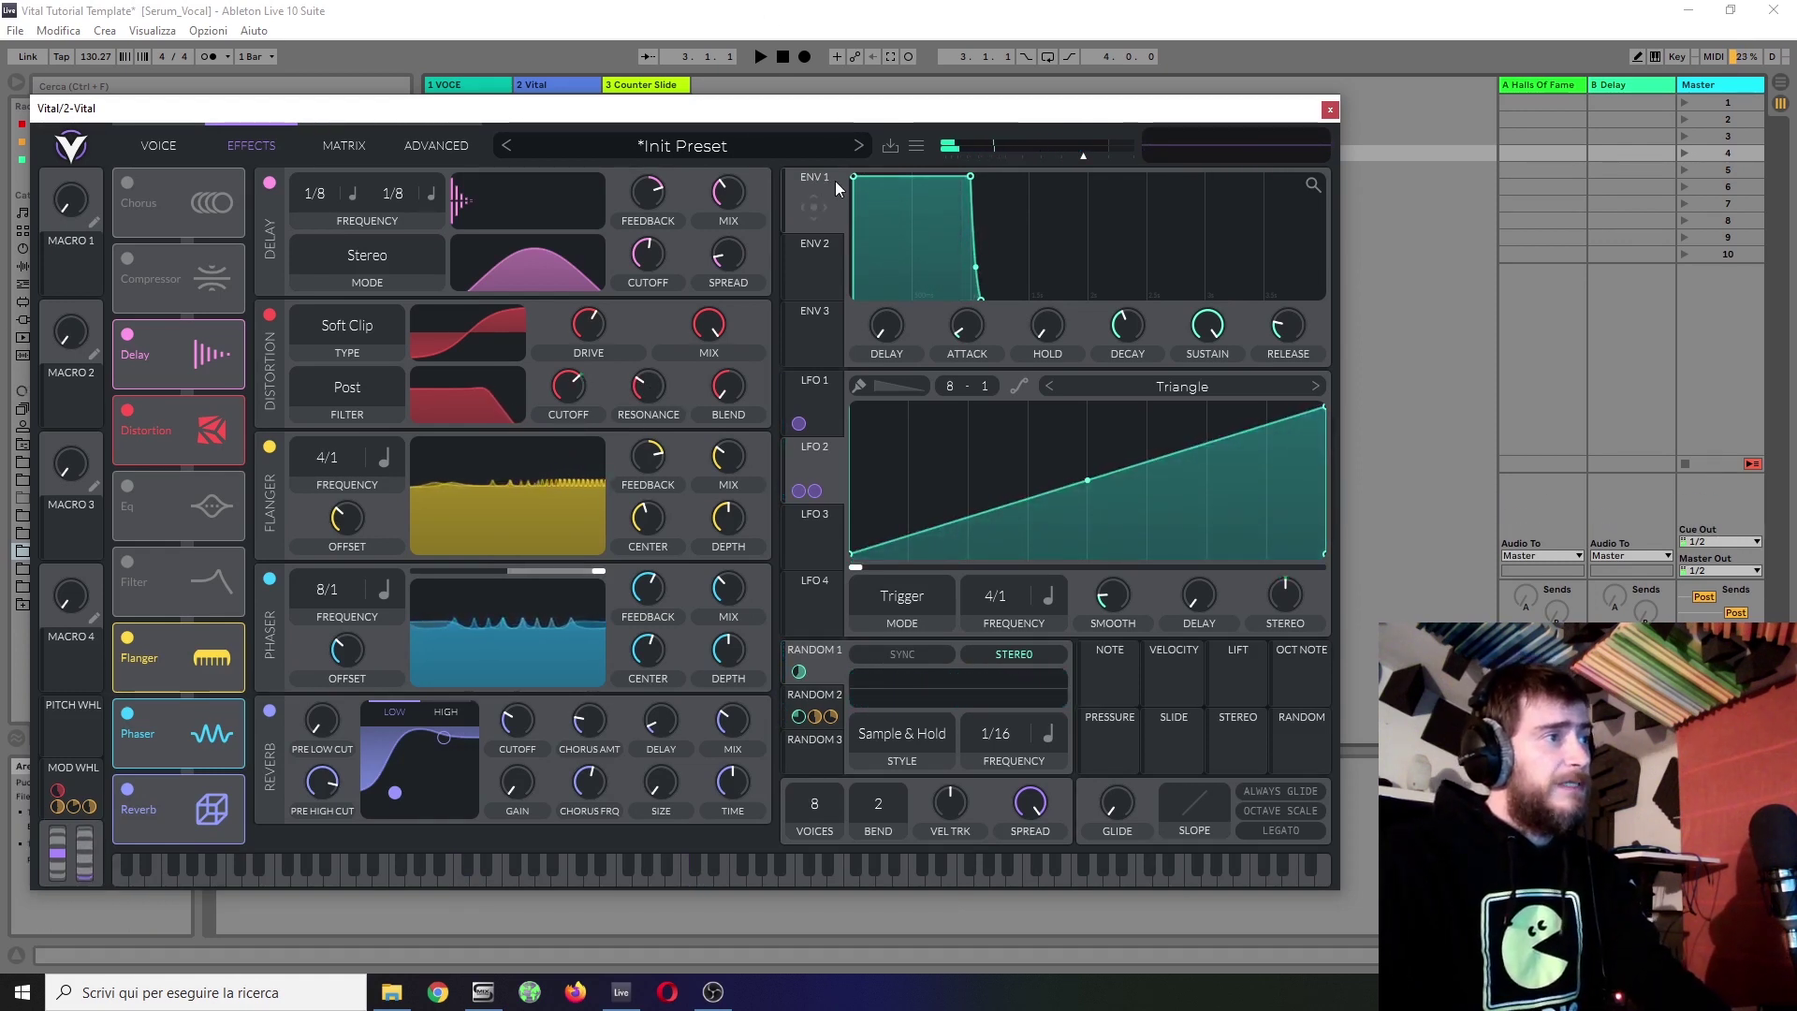
Step: Reshape envelope 1 with a long attack that rises in a convex curve, and lengthen its release slightly
drag(860, 181, 868, 175)
drag(947, 165, 968, 157)
drag(924, 228, 985, 174)
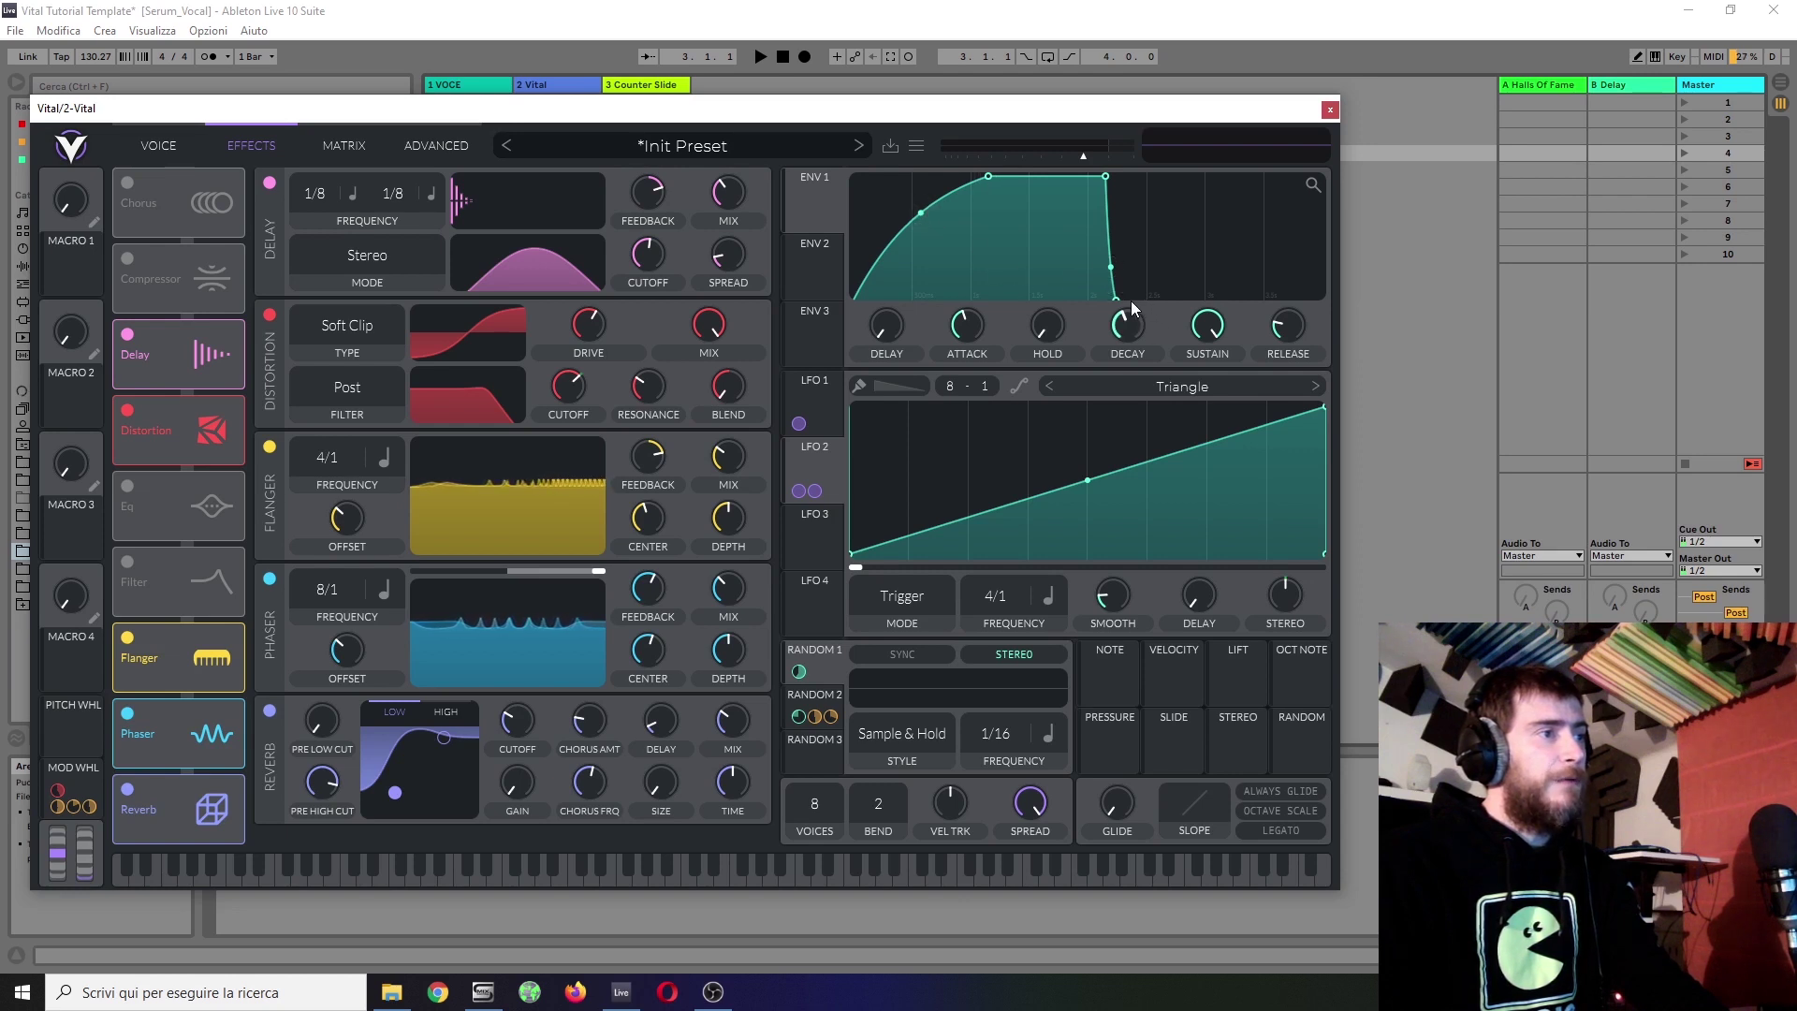
drag(1123, 302, 1146, 299)
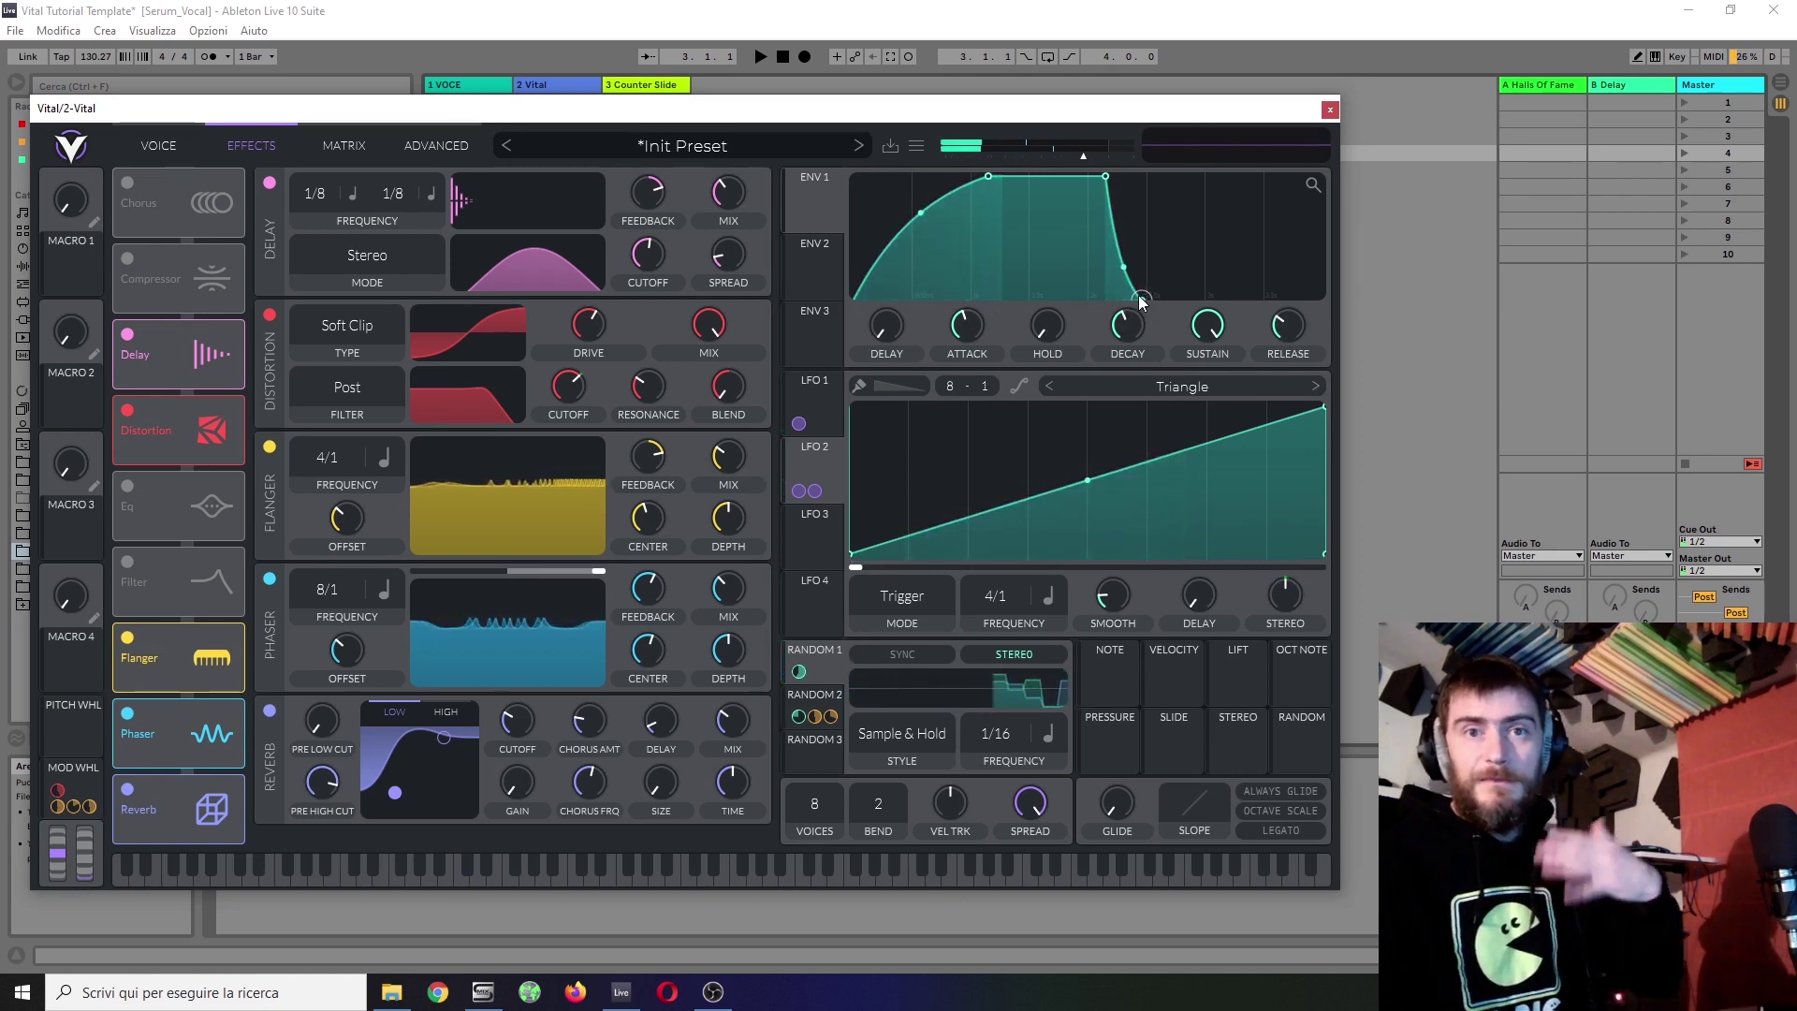
drag(988, 176, 1039, 193)
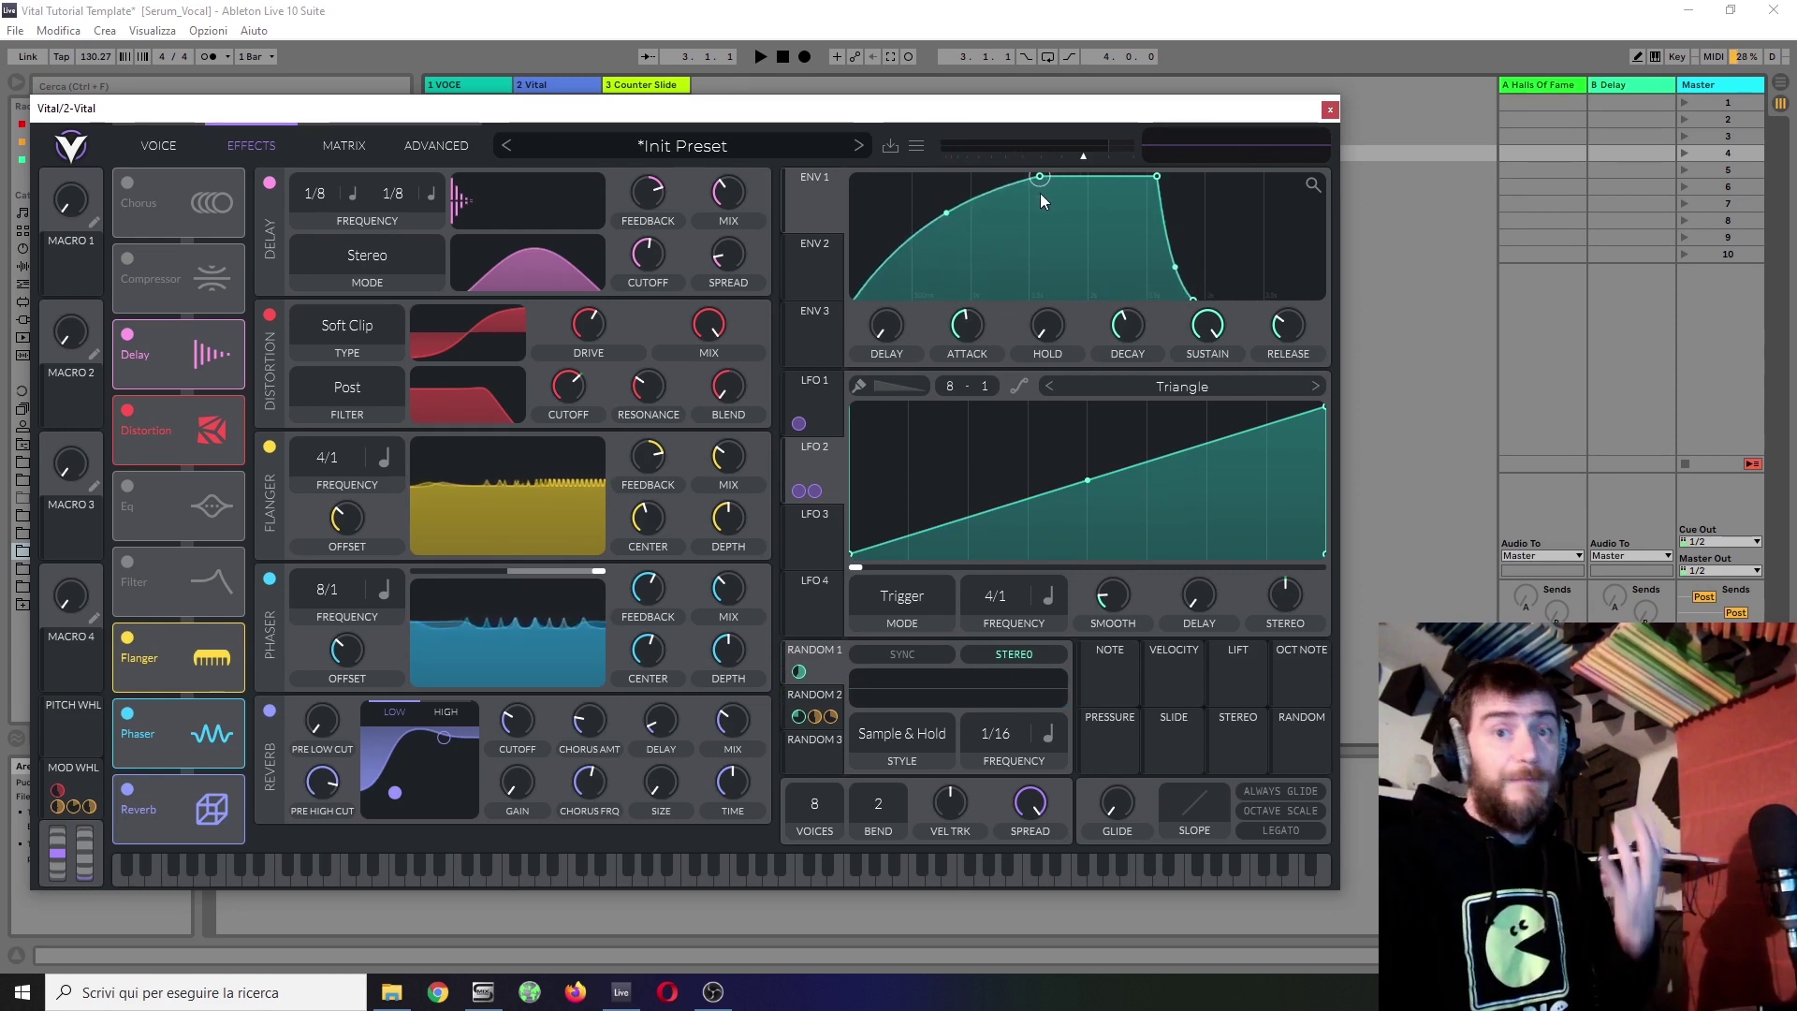
Step: Compare the AOIE and AIUO formant styles on Filter 2 while playing, and return to AIUO
click(177, 140)
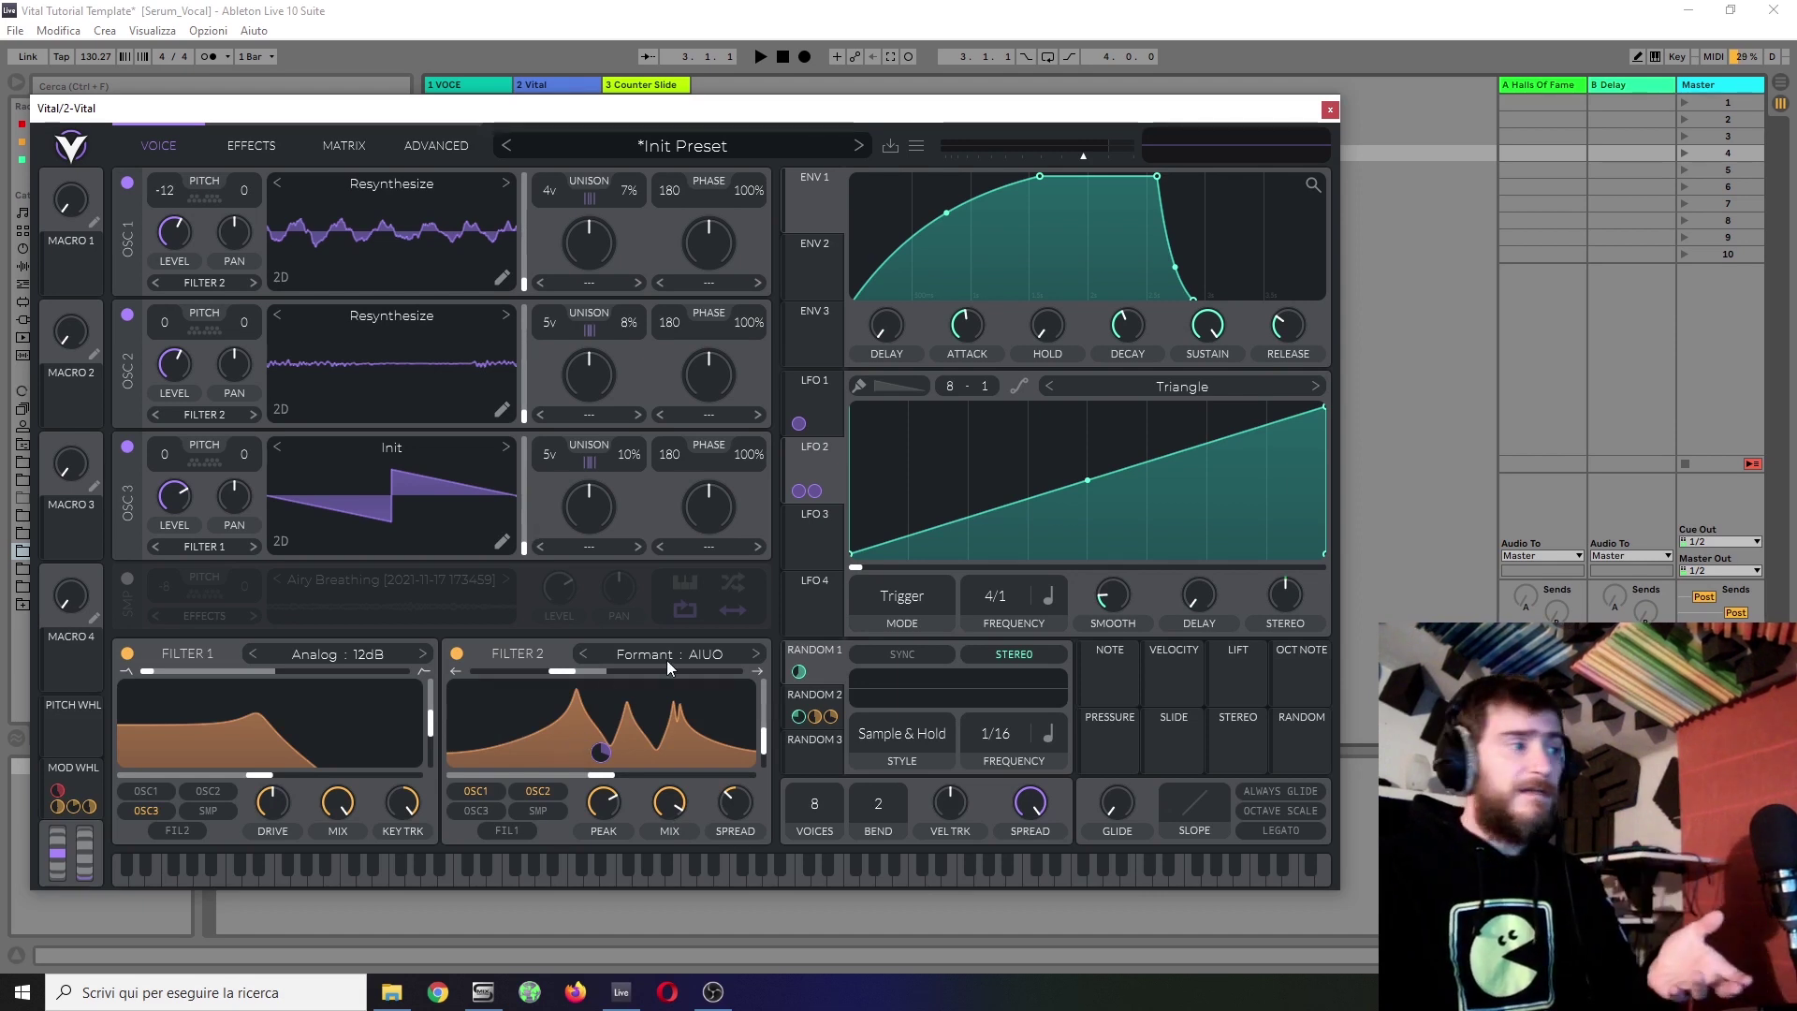
click(709, 653)
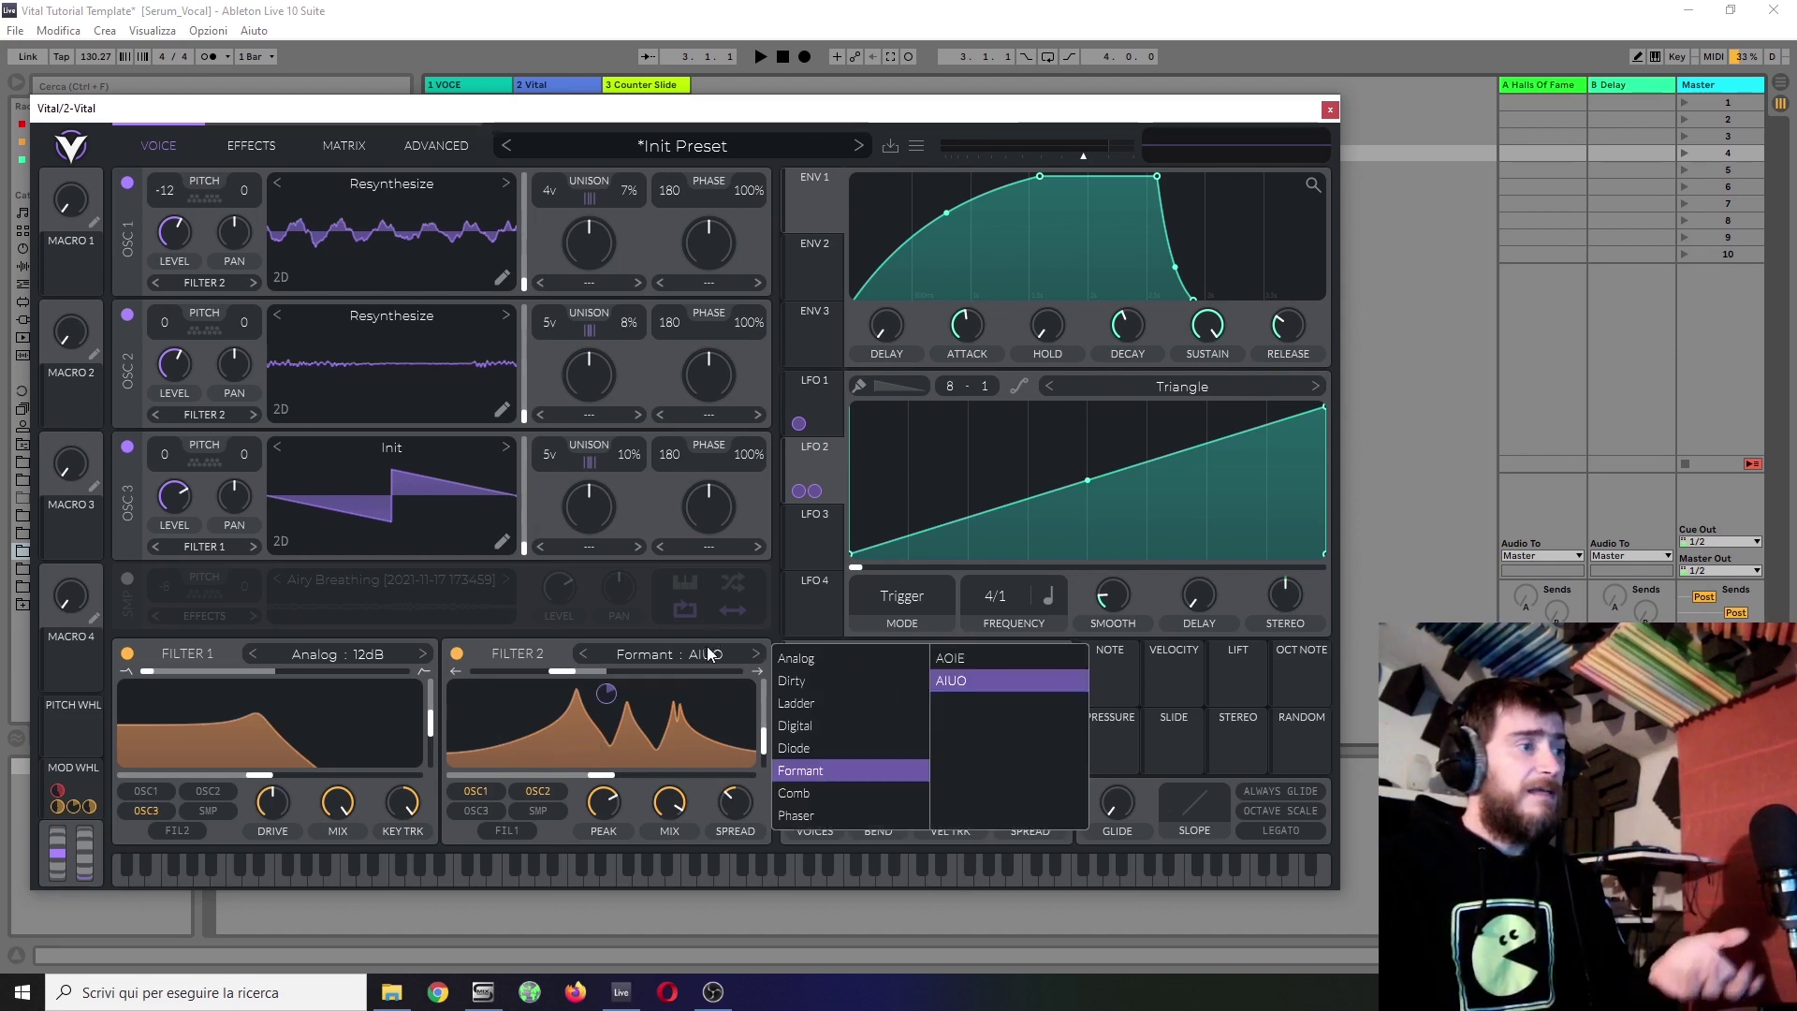
click(990, 664)
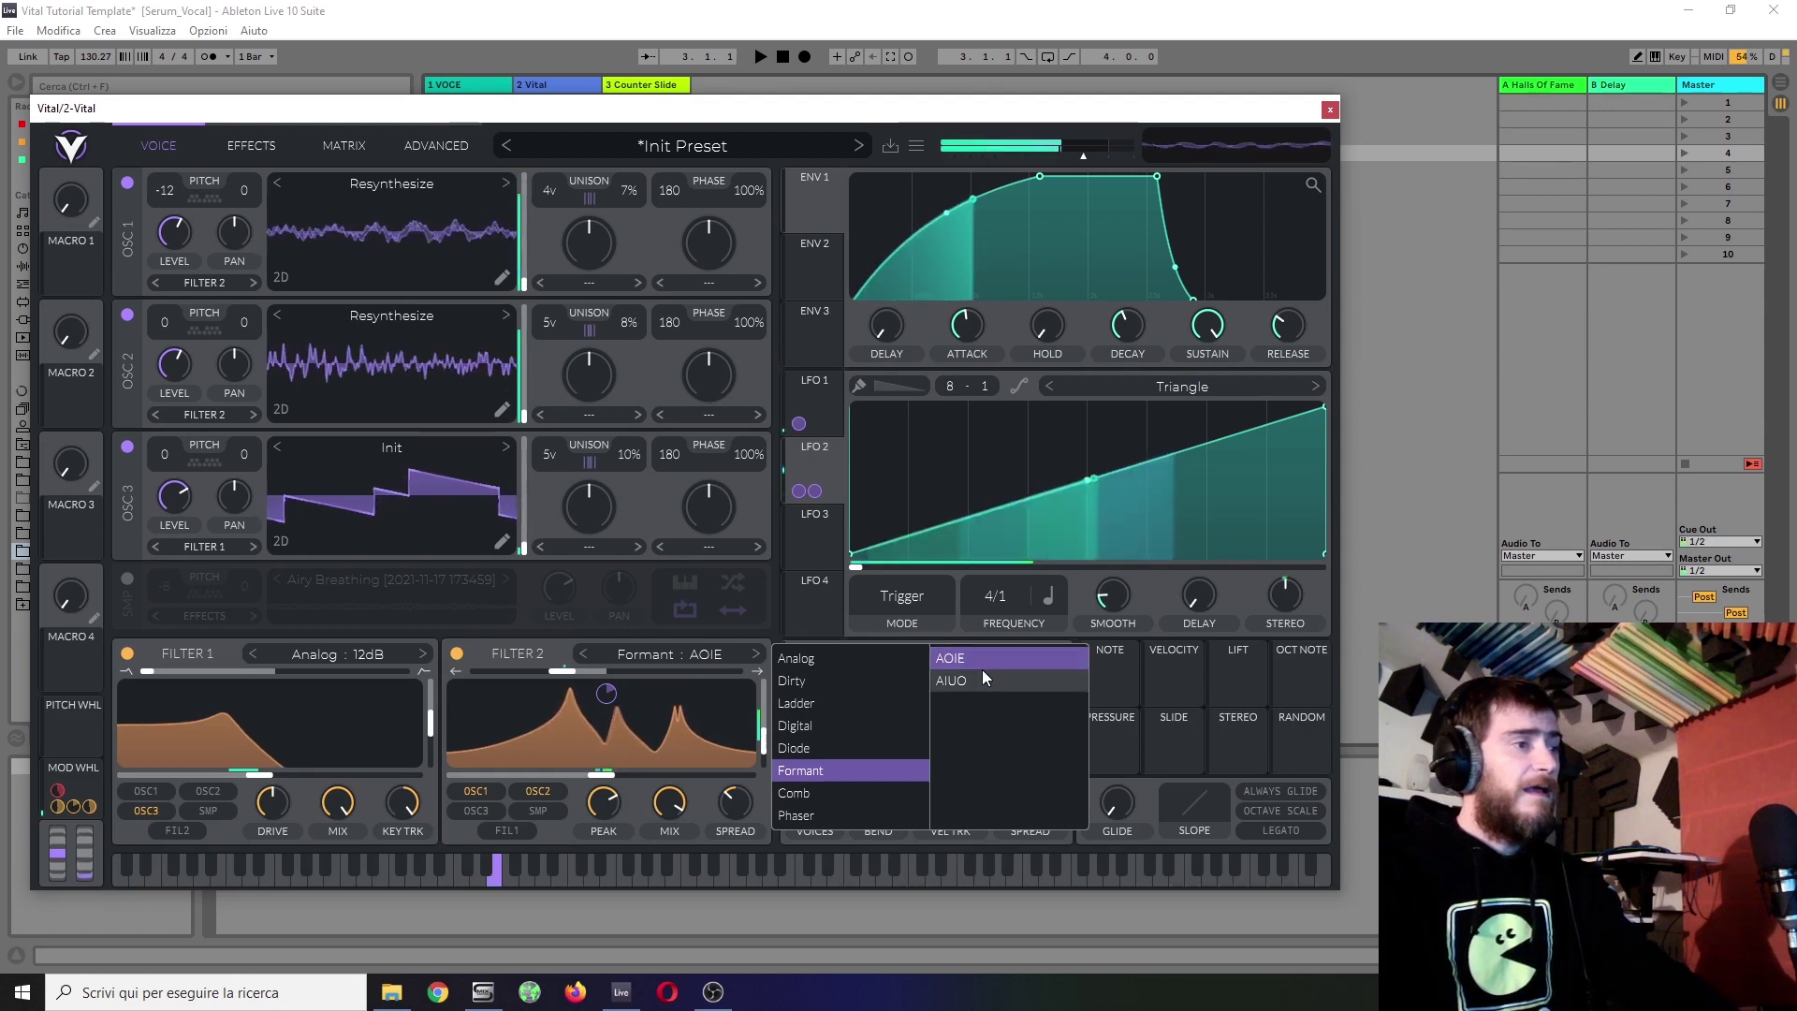
click(971, 677)
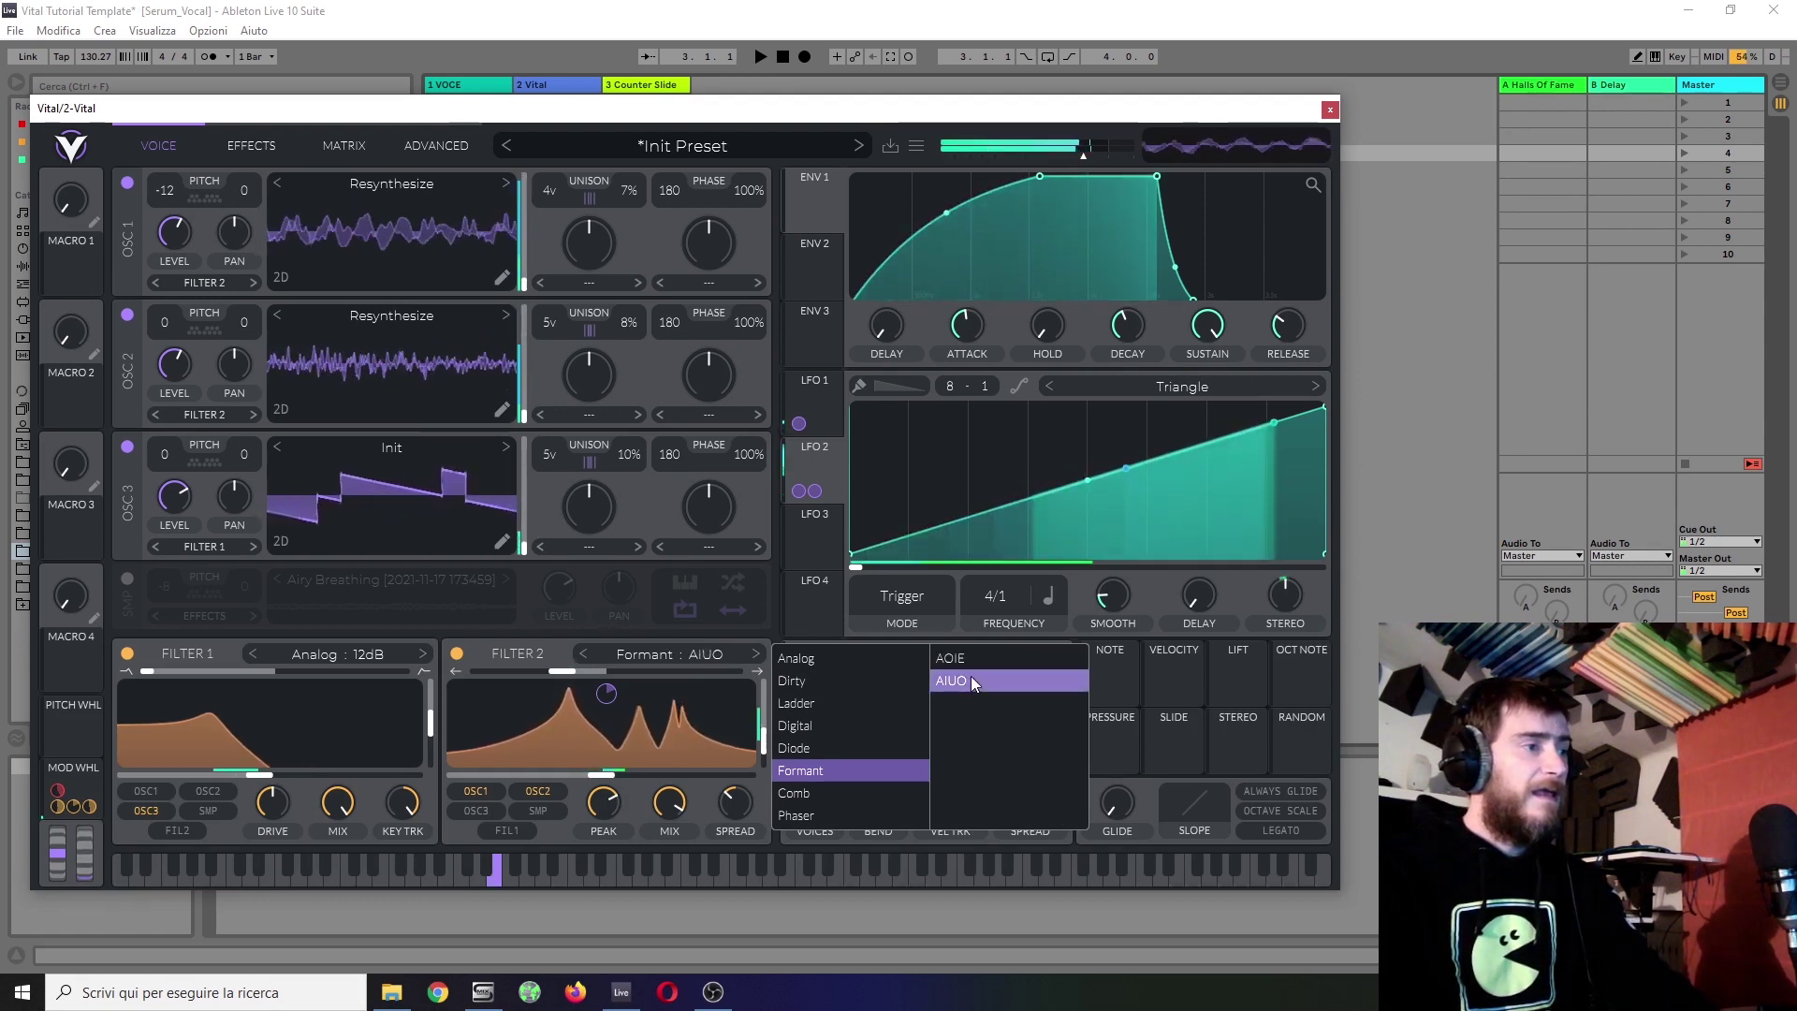
click(969, 666)
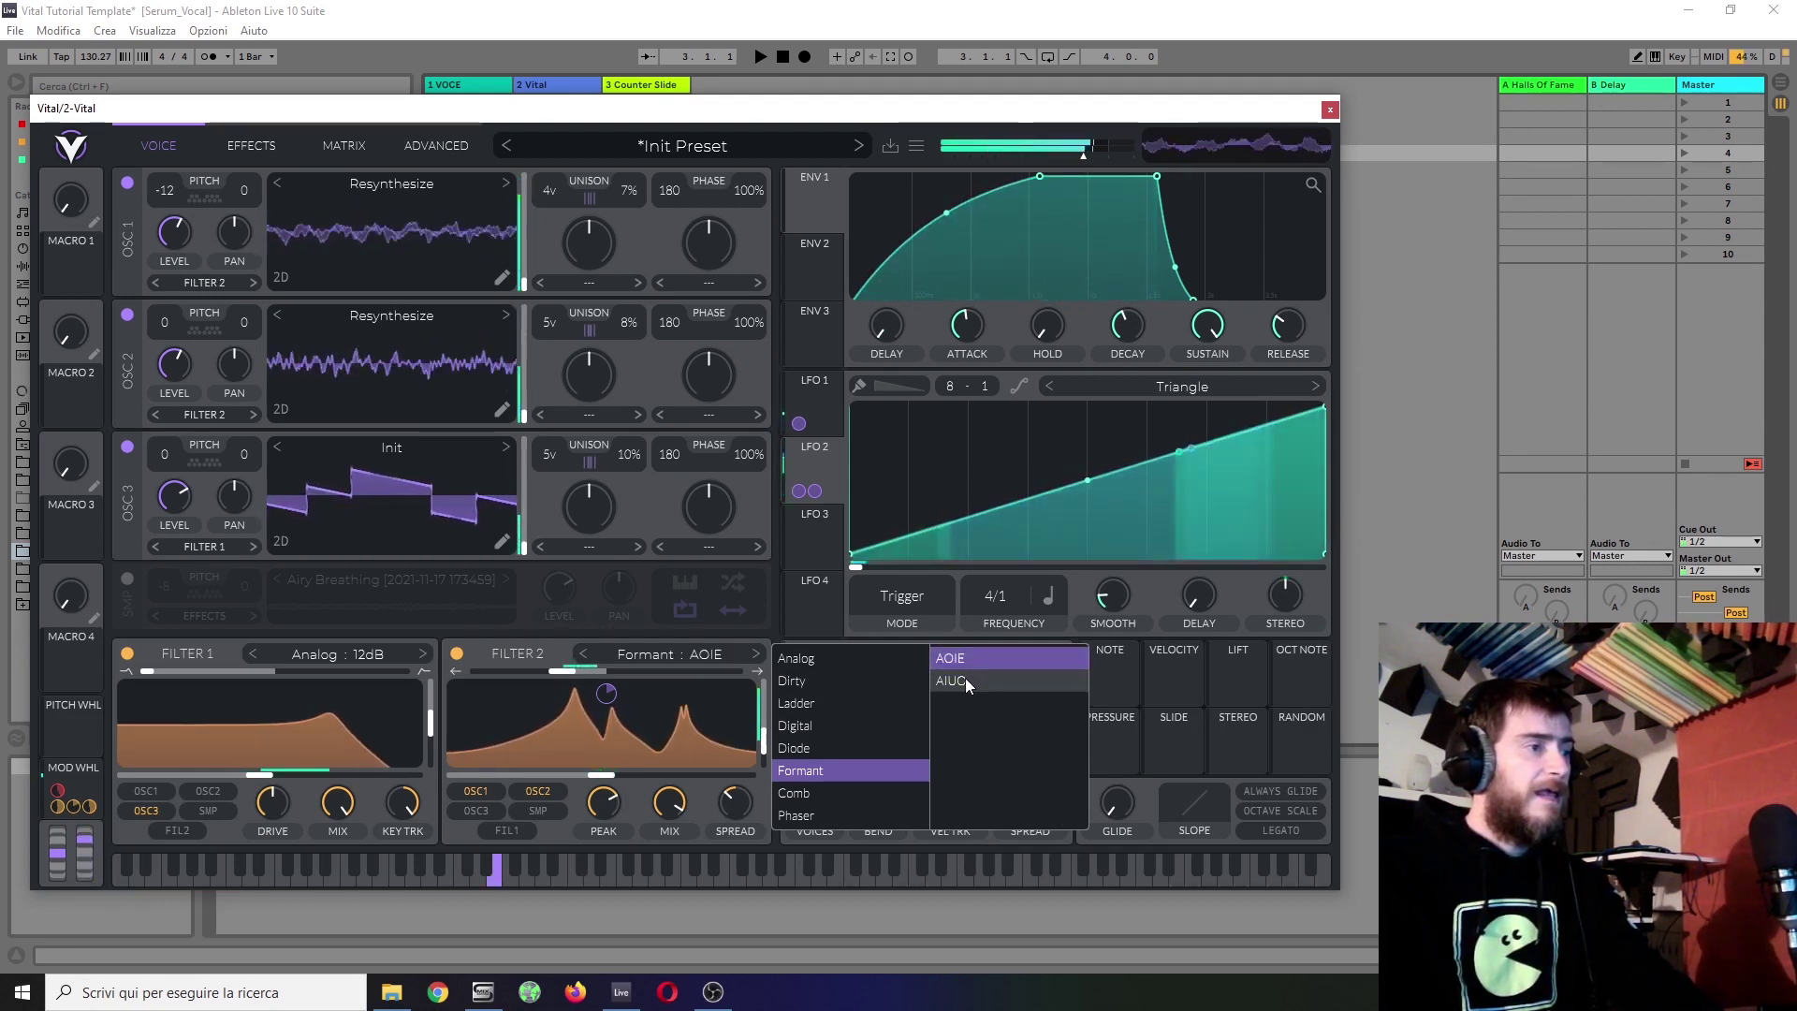
click(963, 683)
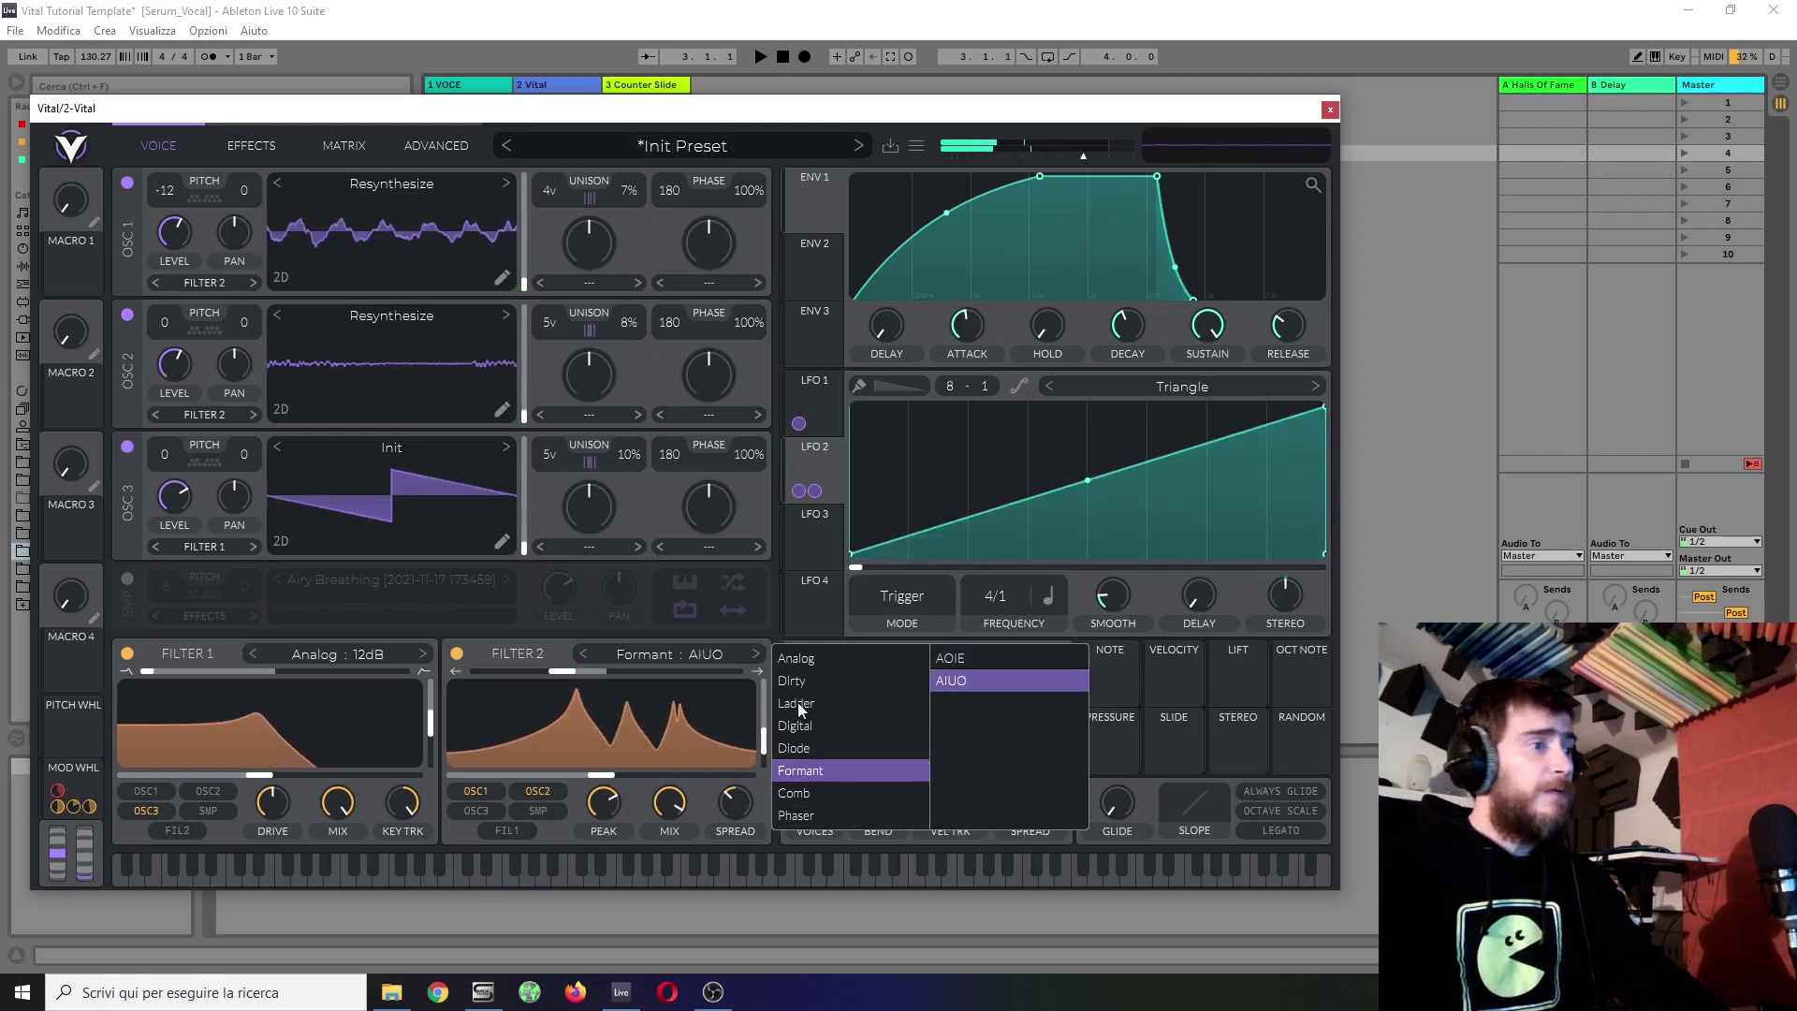
click(447, 697)
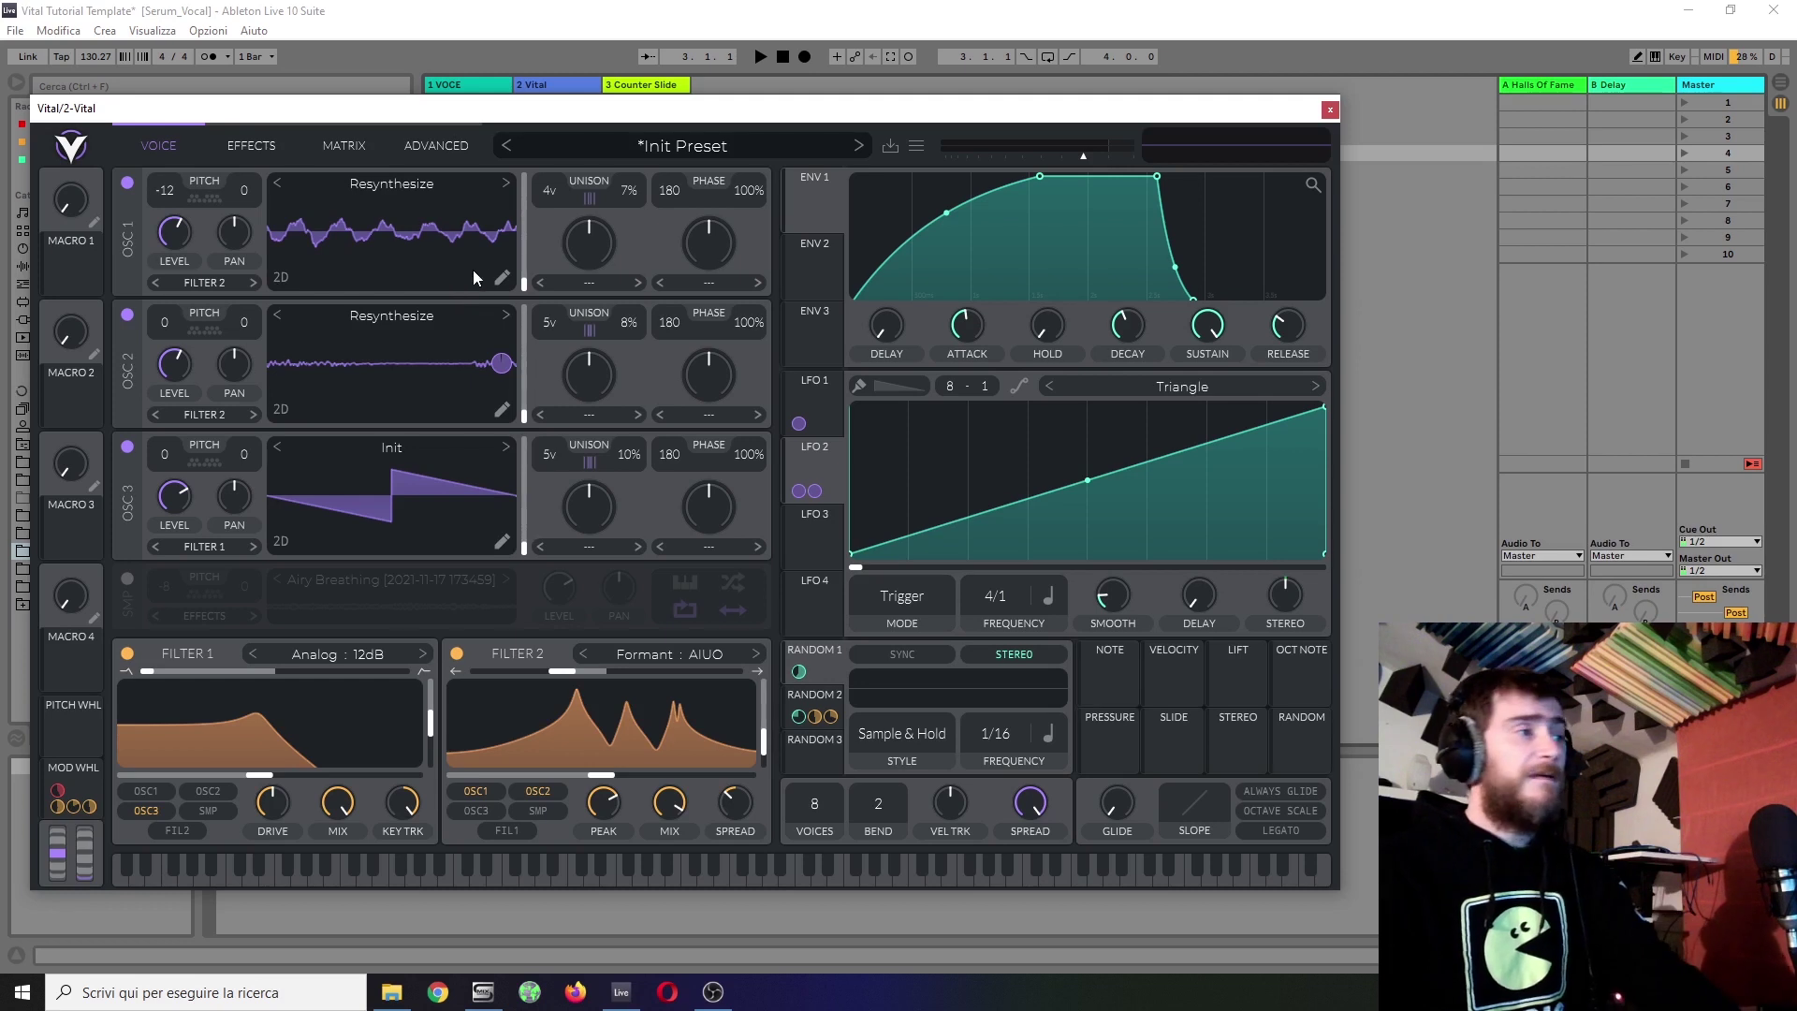
Step: Set the spectral morph type of oscillators 1, 2 and 3 to Shepard Tone
click(609, 279)
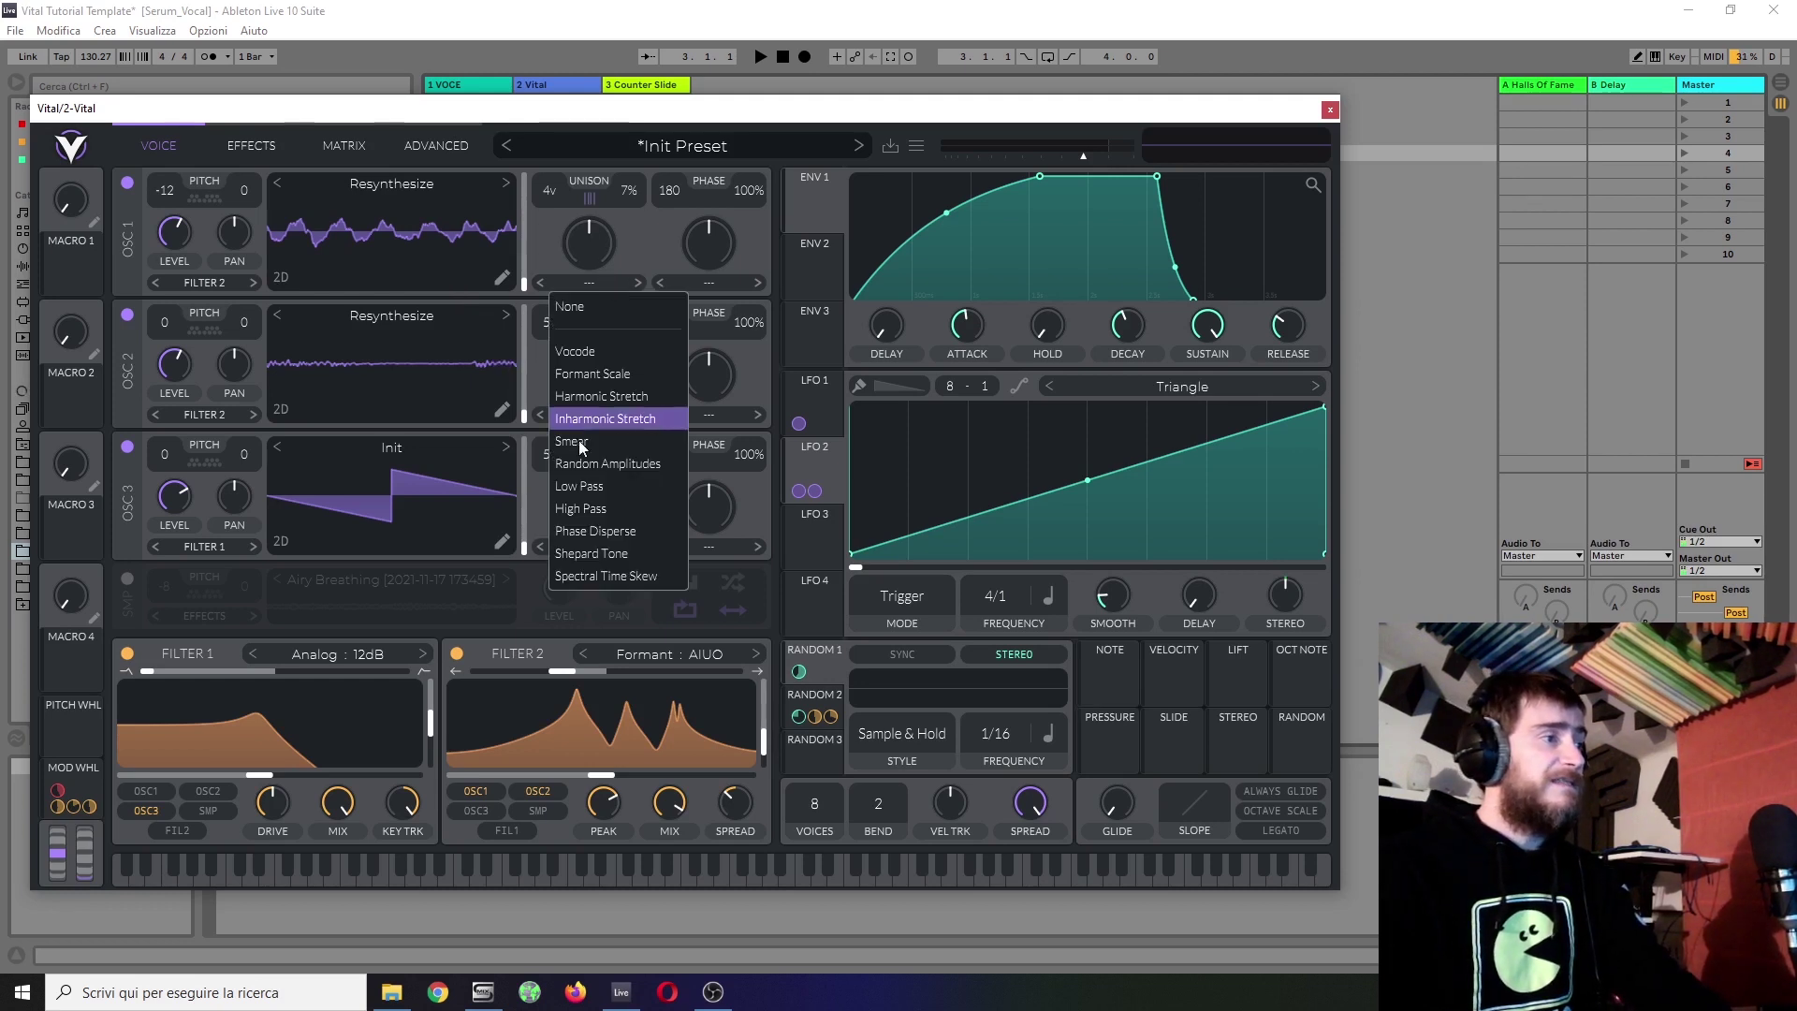
click(611, 555)
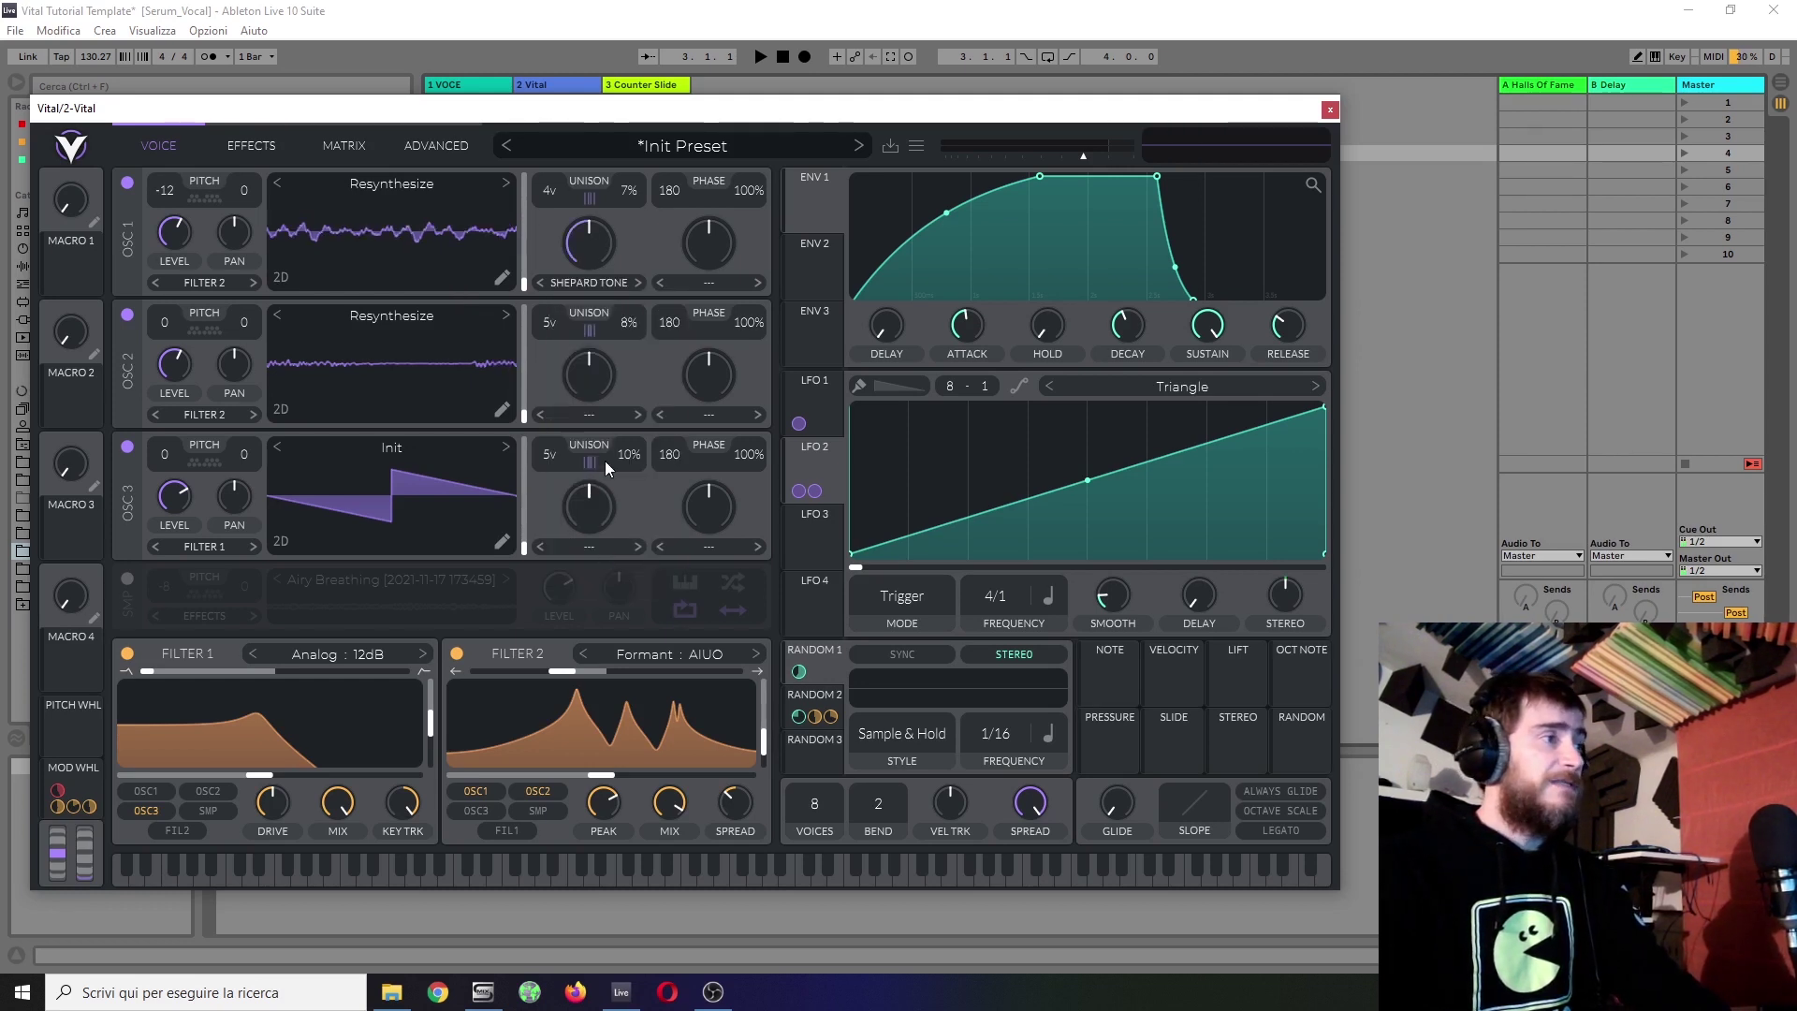
click(614, 410)
click(654, 689)
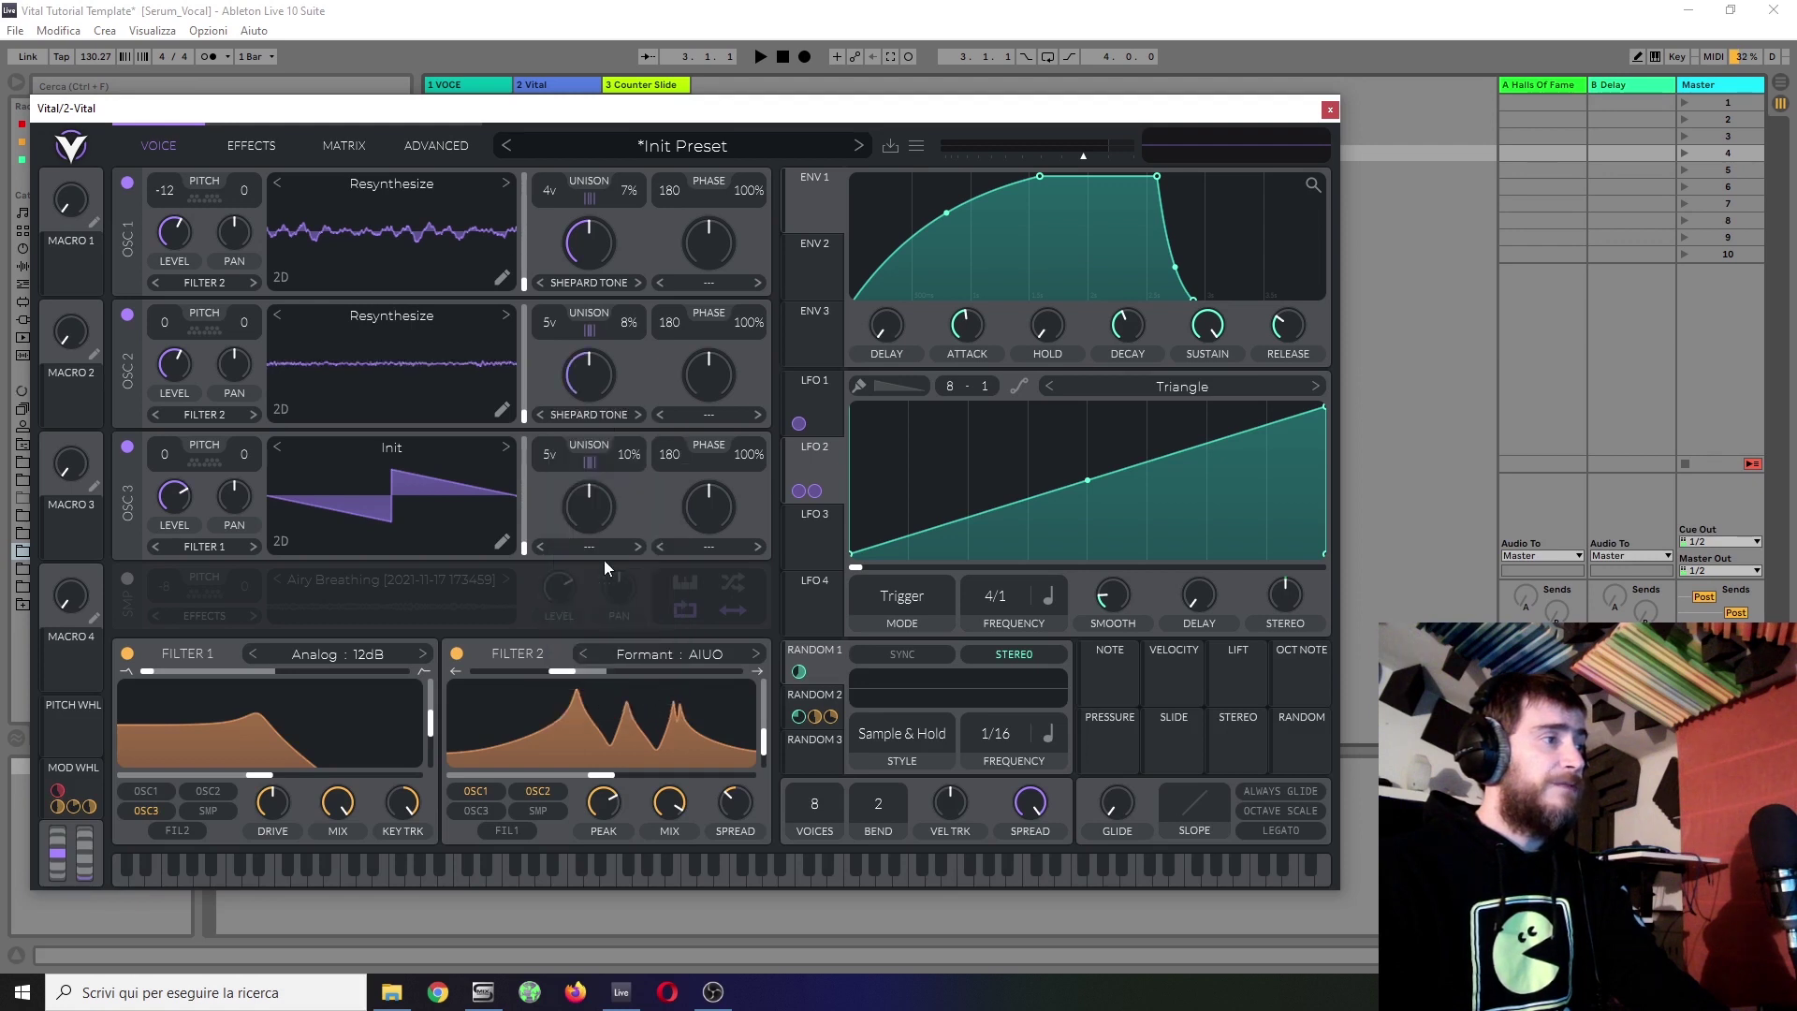
click(580, 544)
click(612, 816)
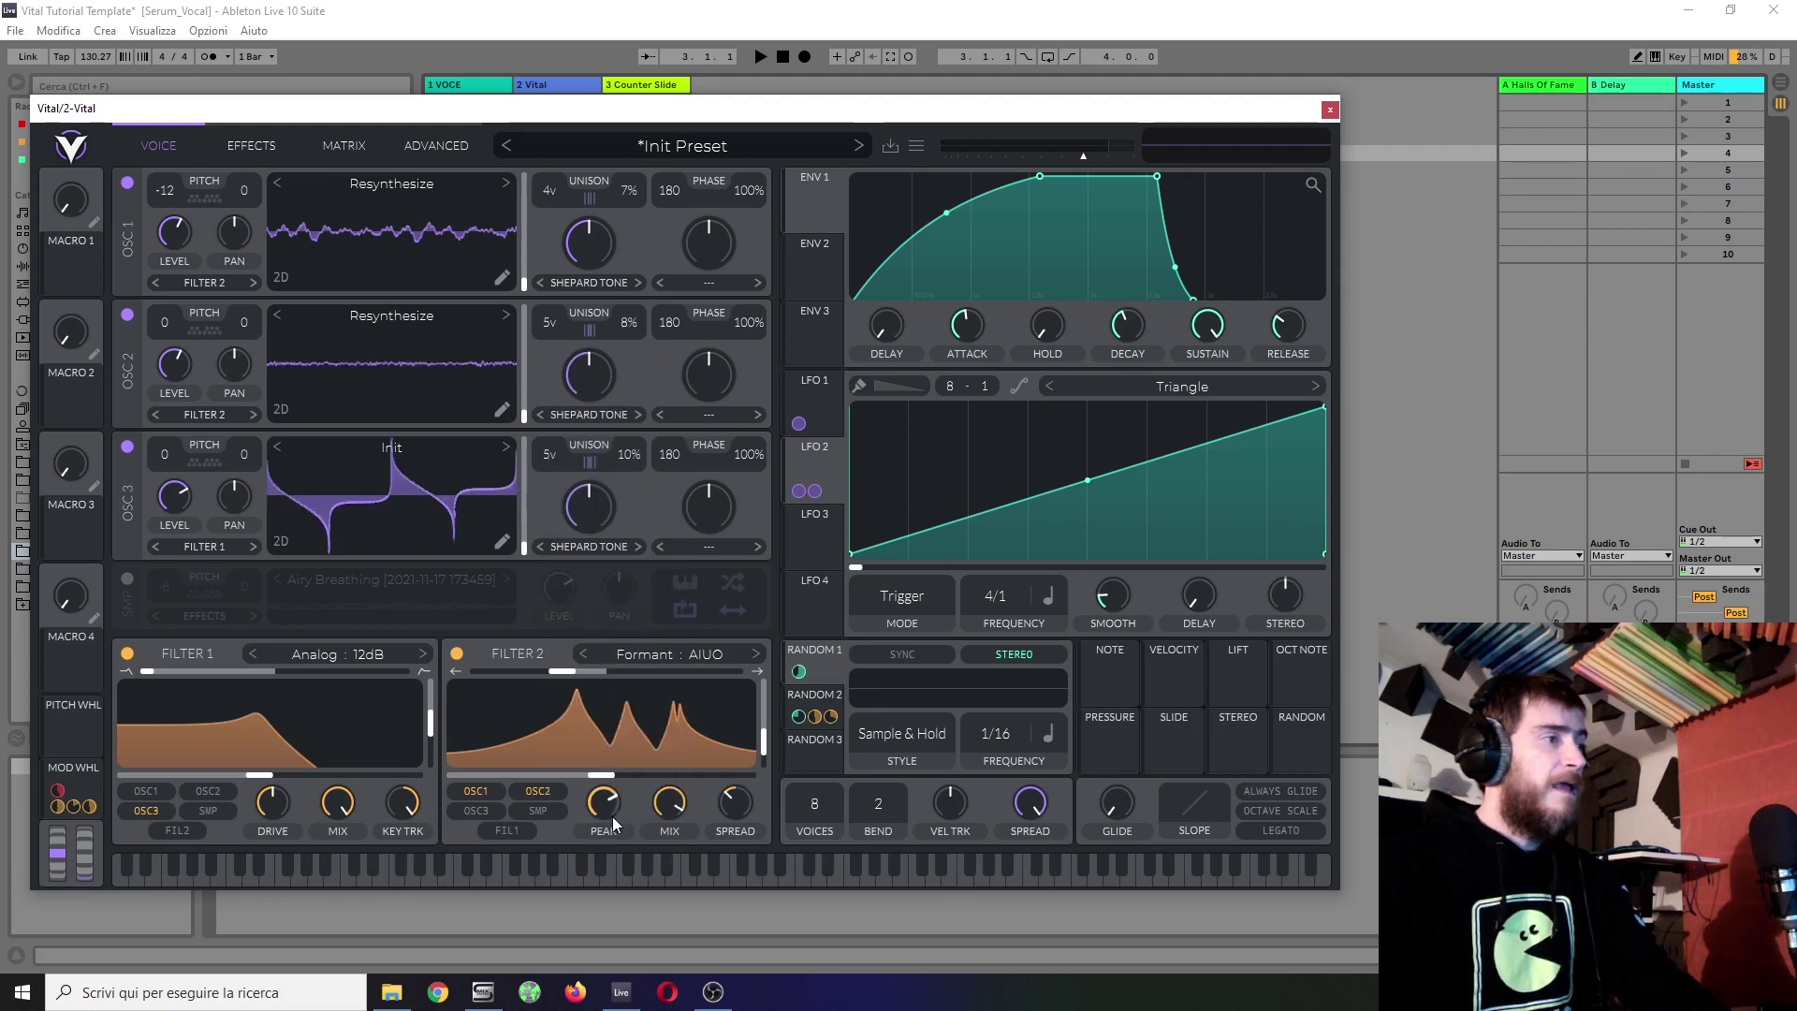
Step: Zero the spectral morph amounts of oscillators 1, 2 and 3, and shape LFO 3 as a rising ramp at 1/1 frequency
drag(597, 520, 588, 582)
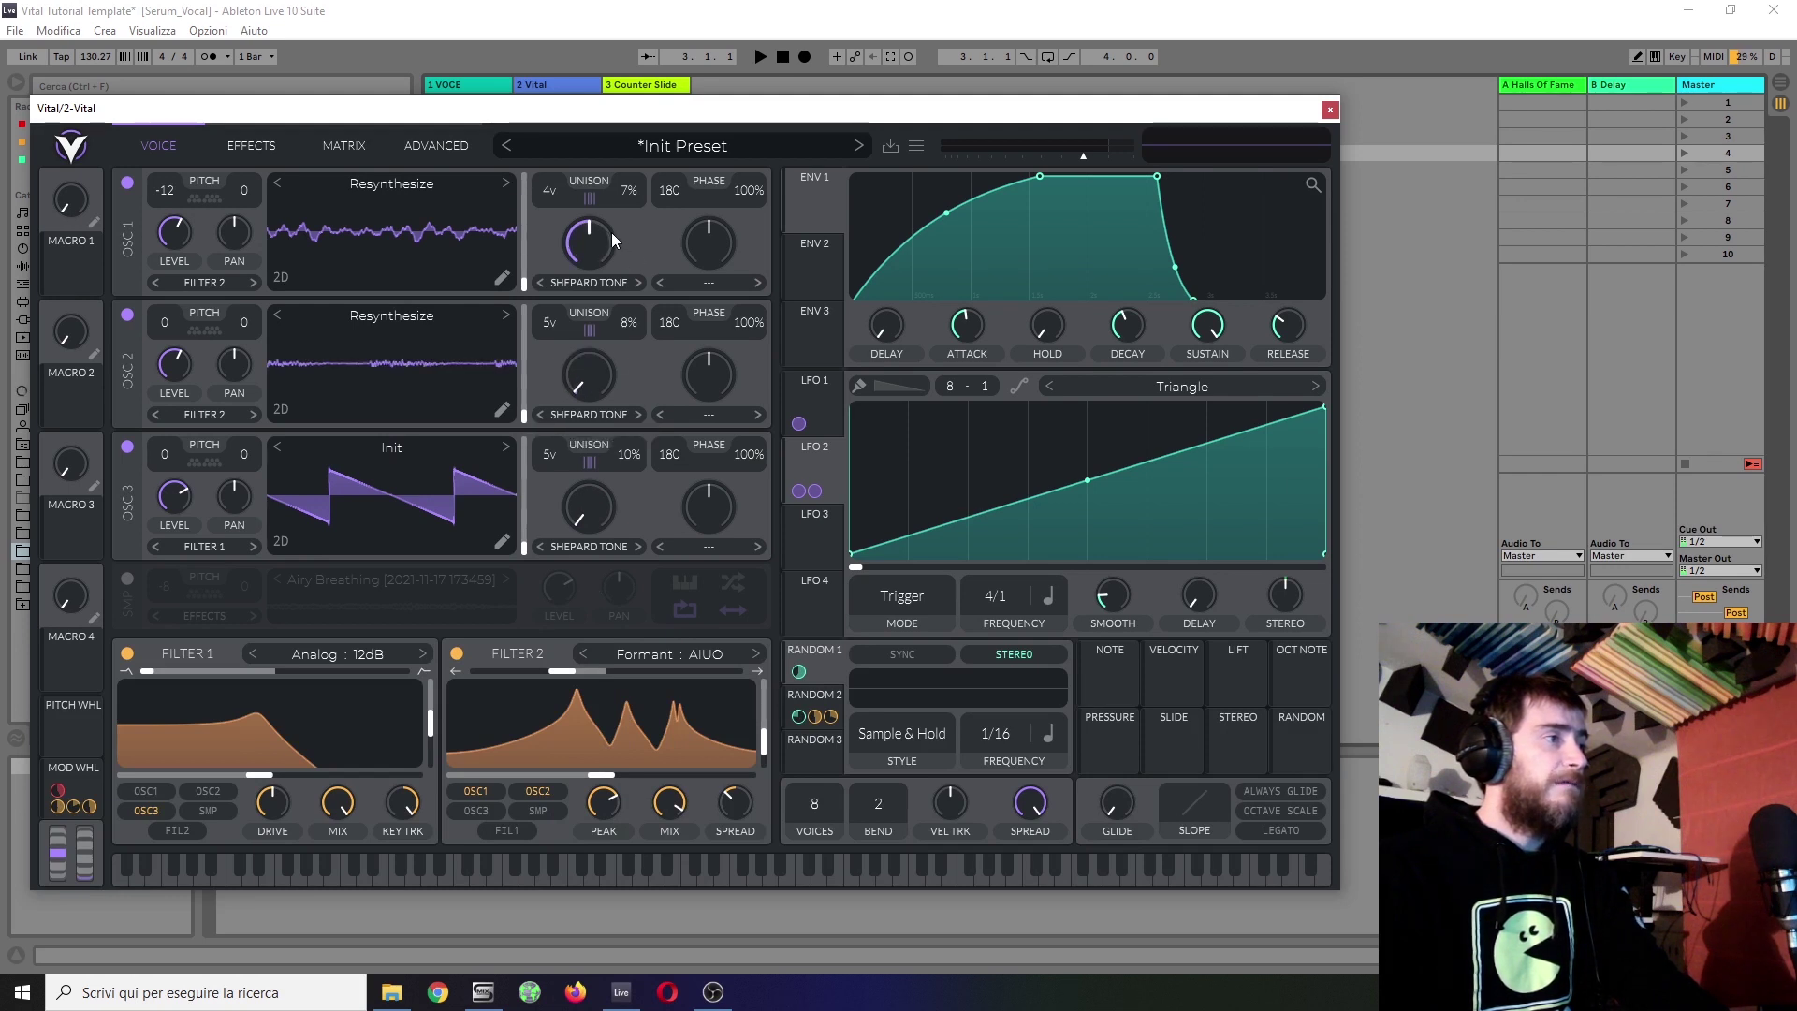
click(823, 542)
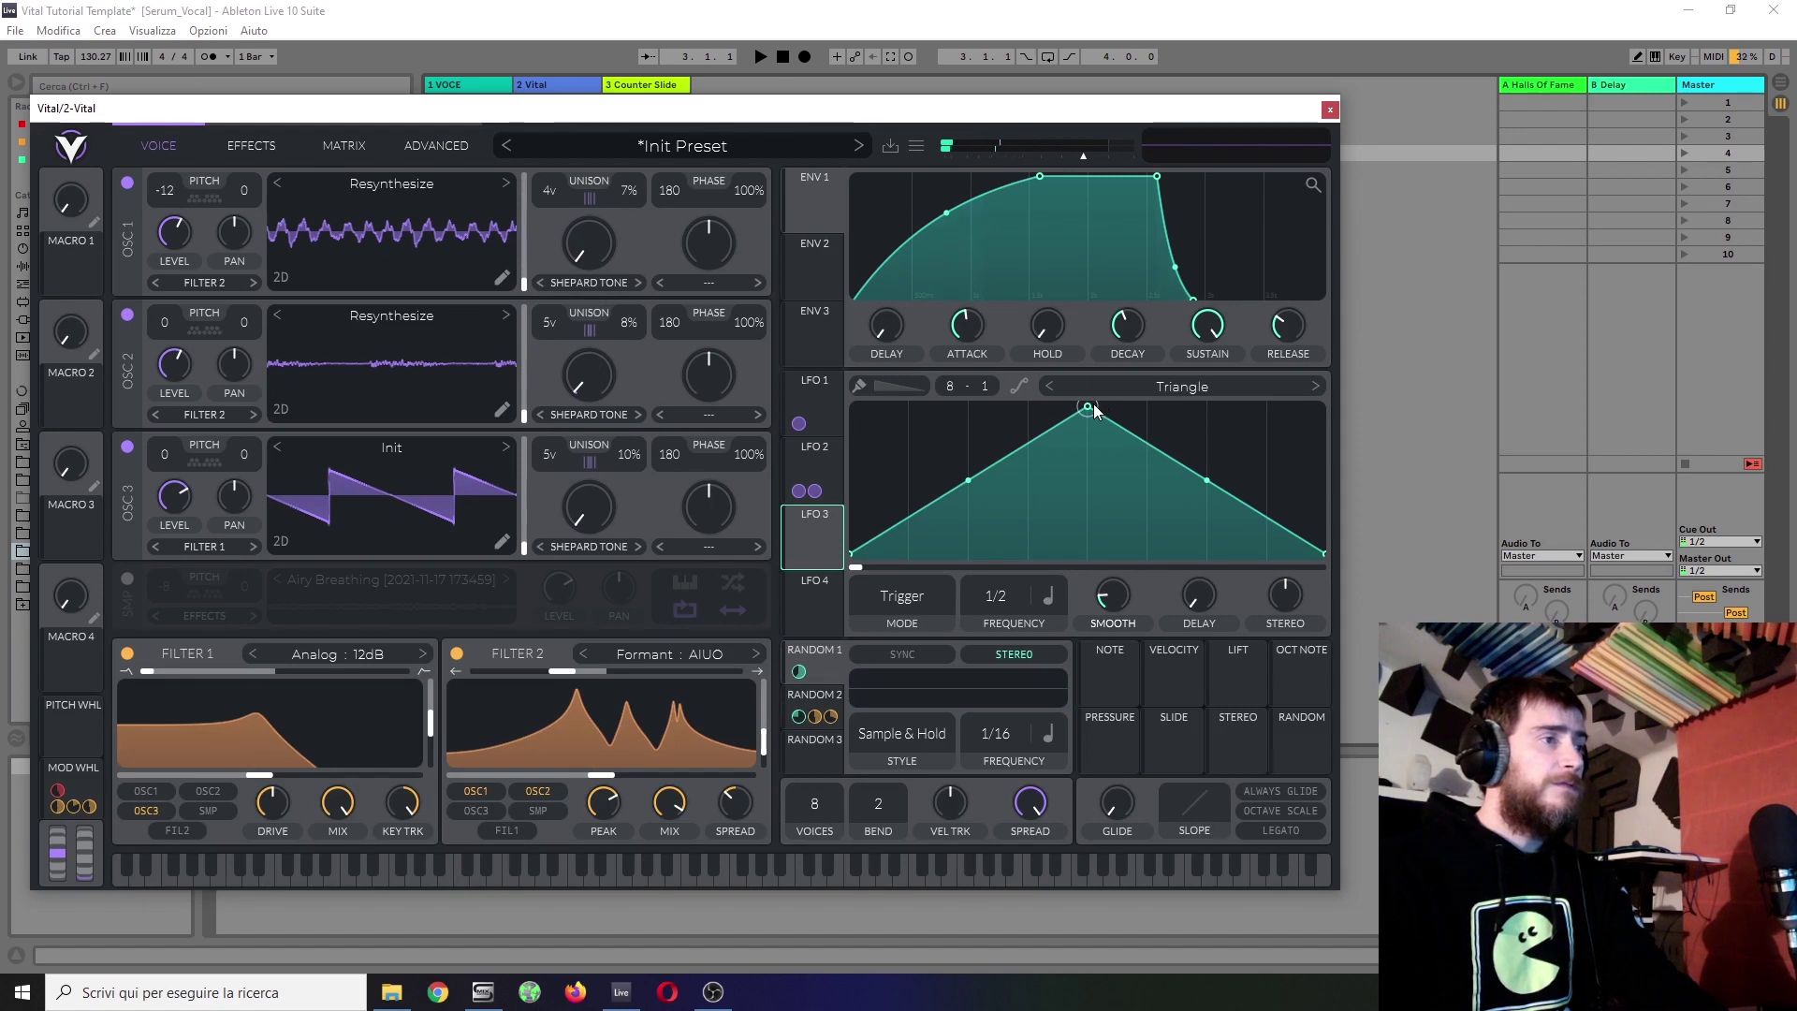
drag(1088, 406, 1324, 406)
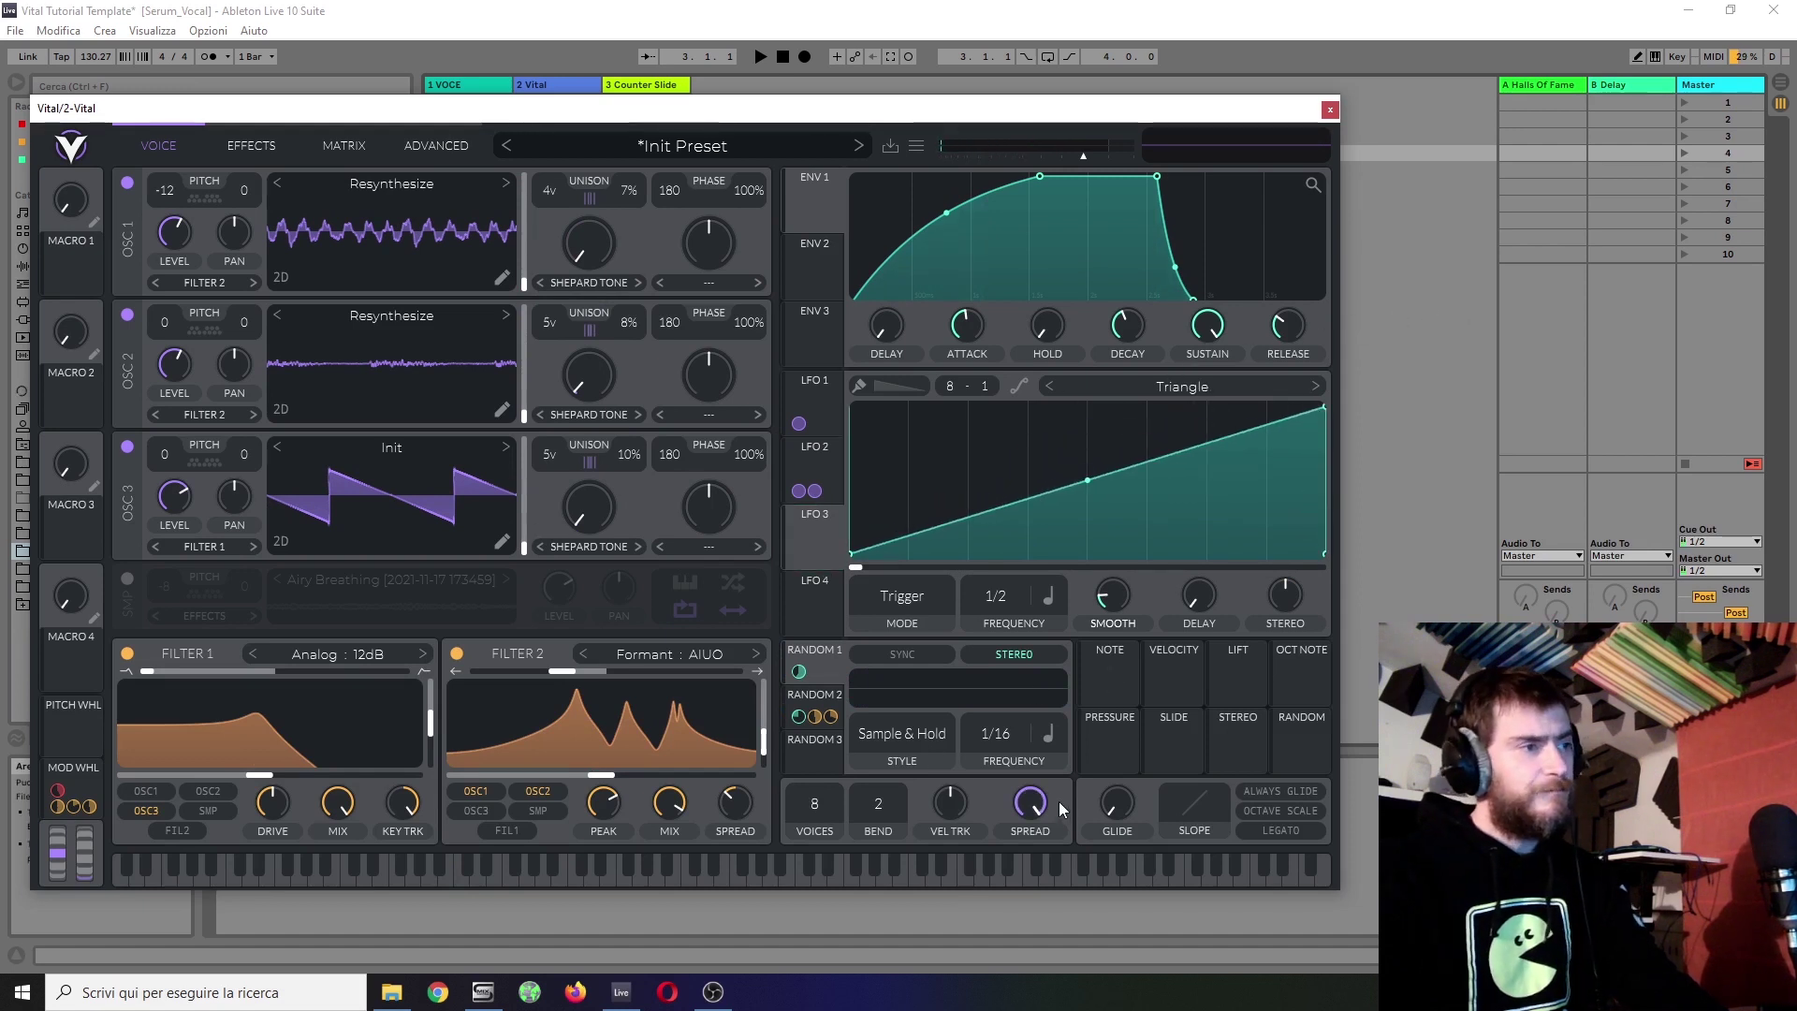
mouse_move(1004, 602)
mouse_down()
mouse_move(1002, 655)
mouse_move(999, 617)
mouse_up()
right_click(1000, 617)
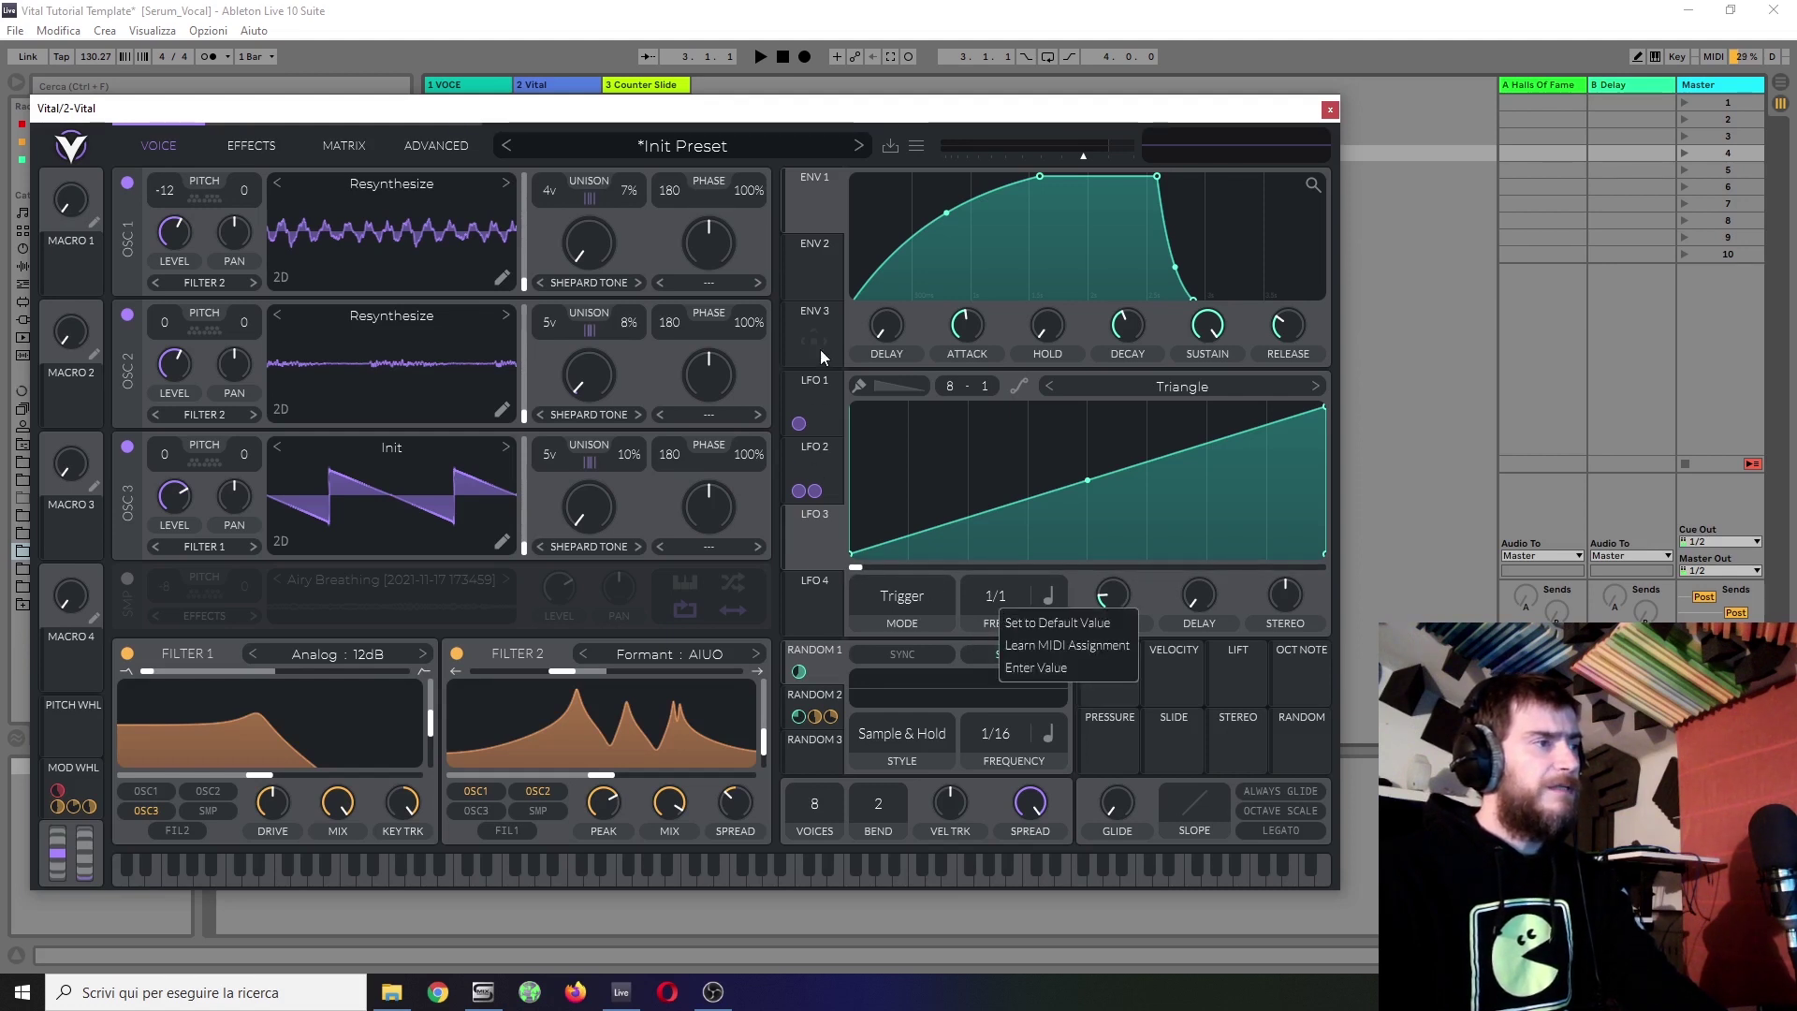
Step: Assign LFO 1 to the spectral morph amounts of oscillators 3, 2 and 1, and play a note
click(820, 438)
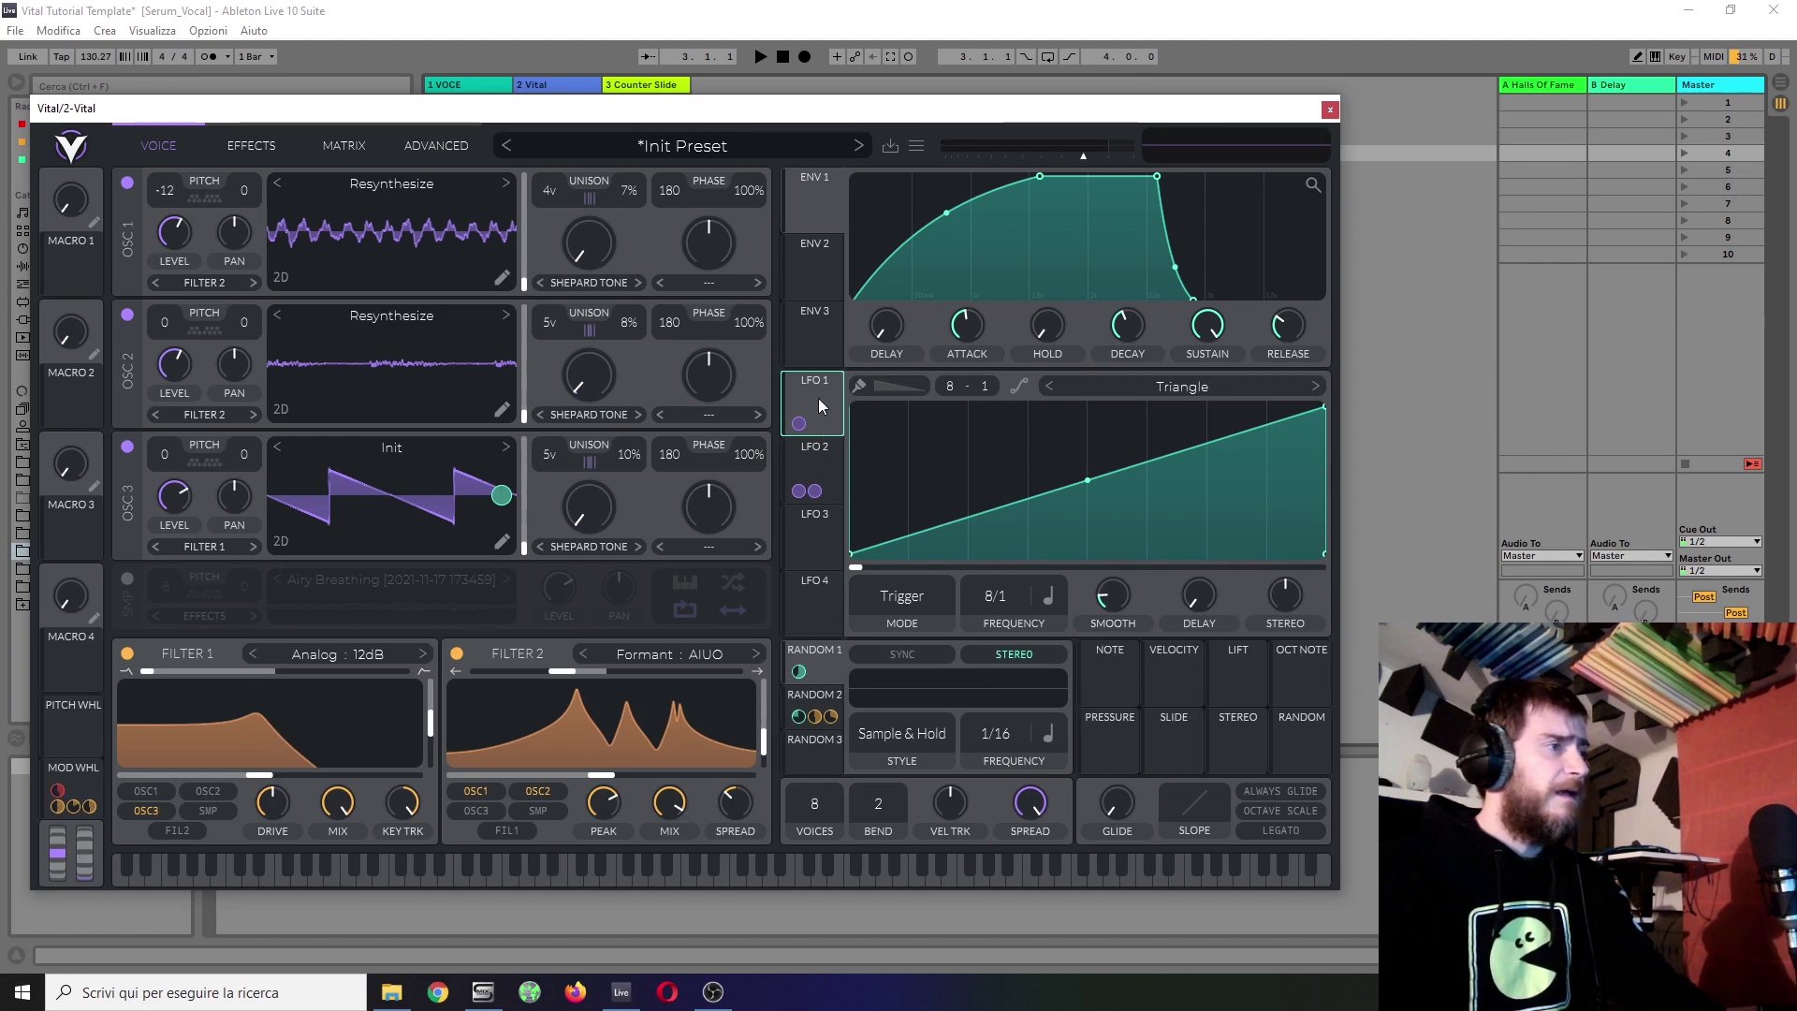
drag(818, 405, 591, 520)
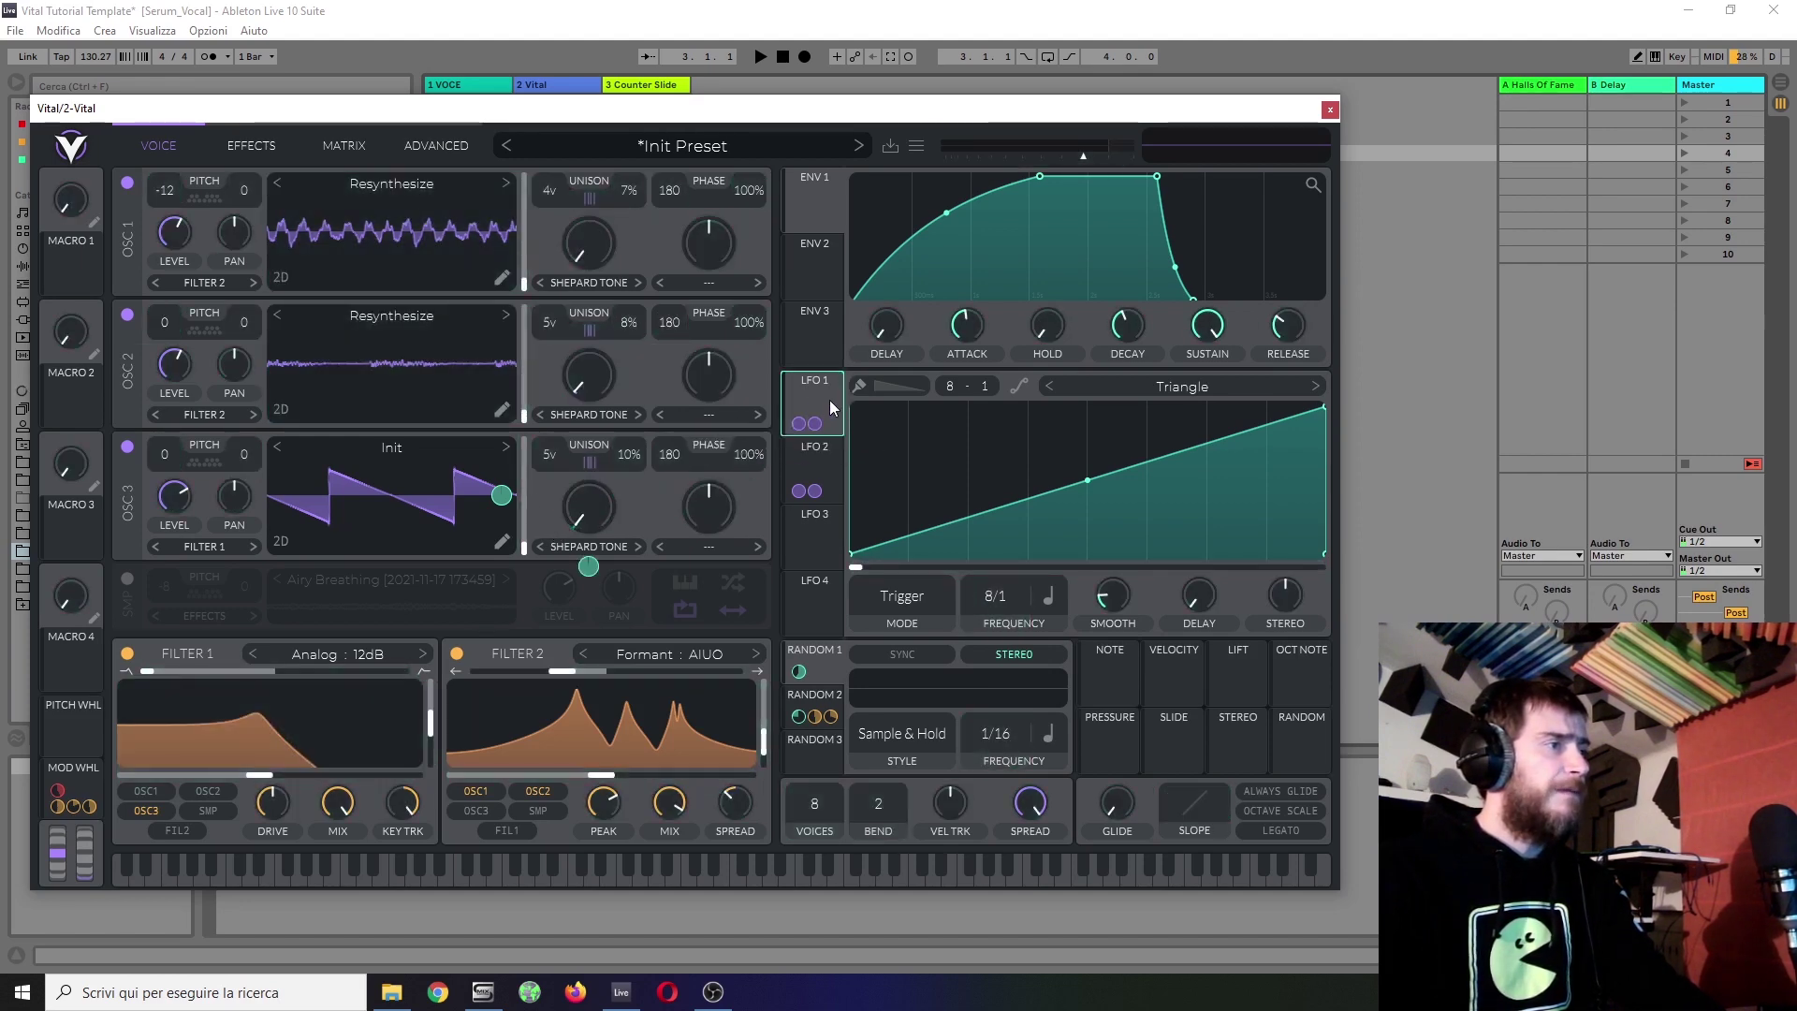
drag(805, 396, 588, 375)
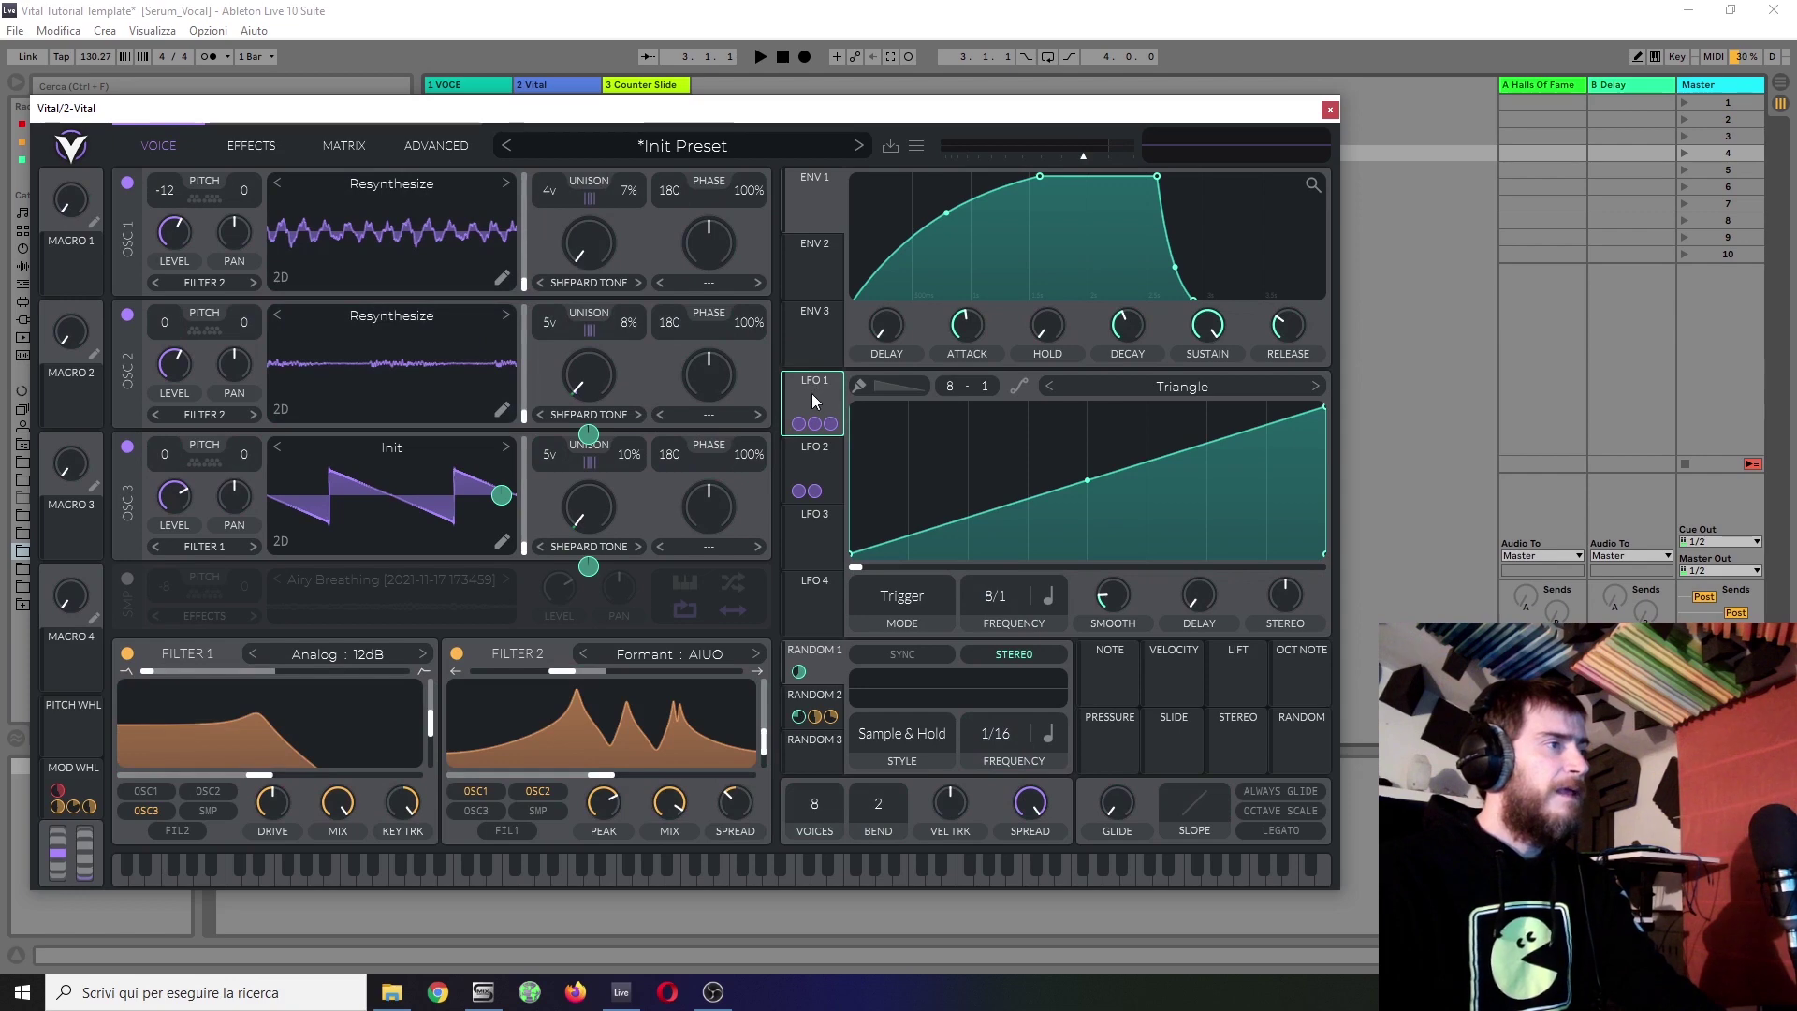
drag(811, 393, 511, 279)
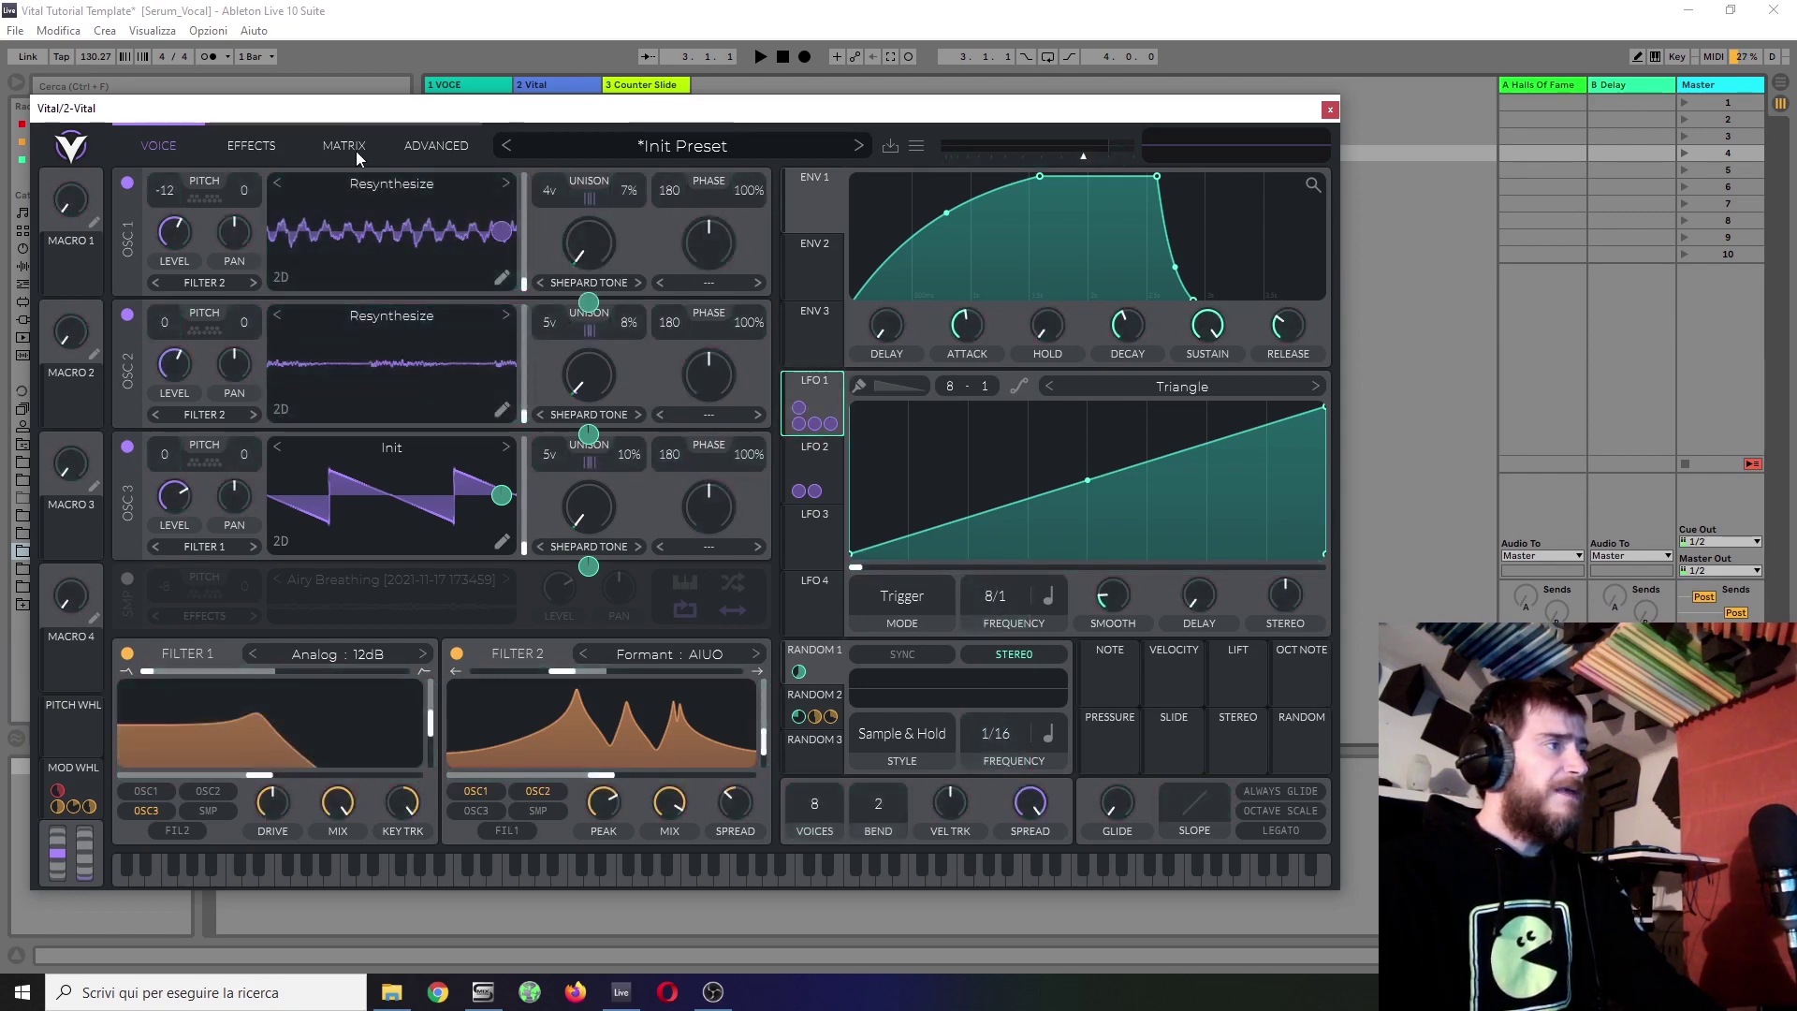
key(a)
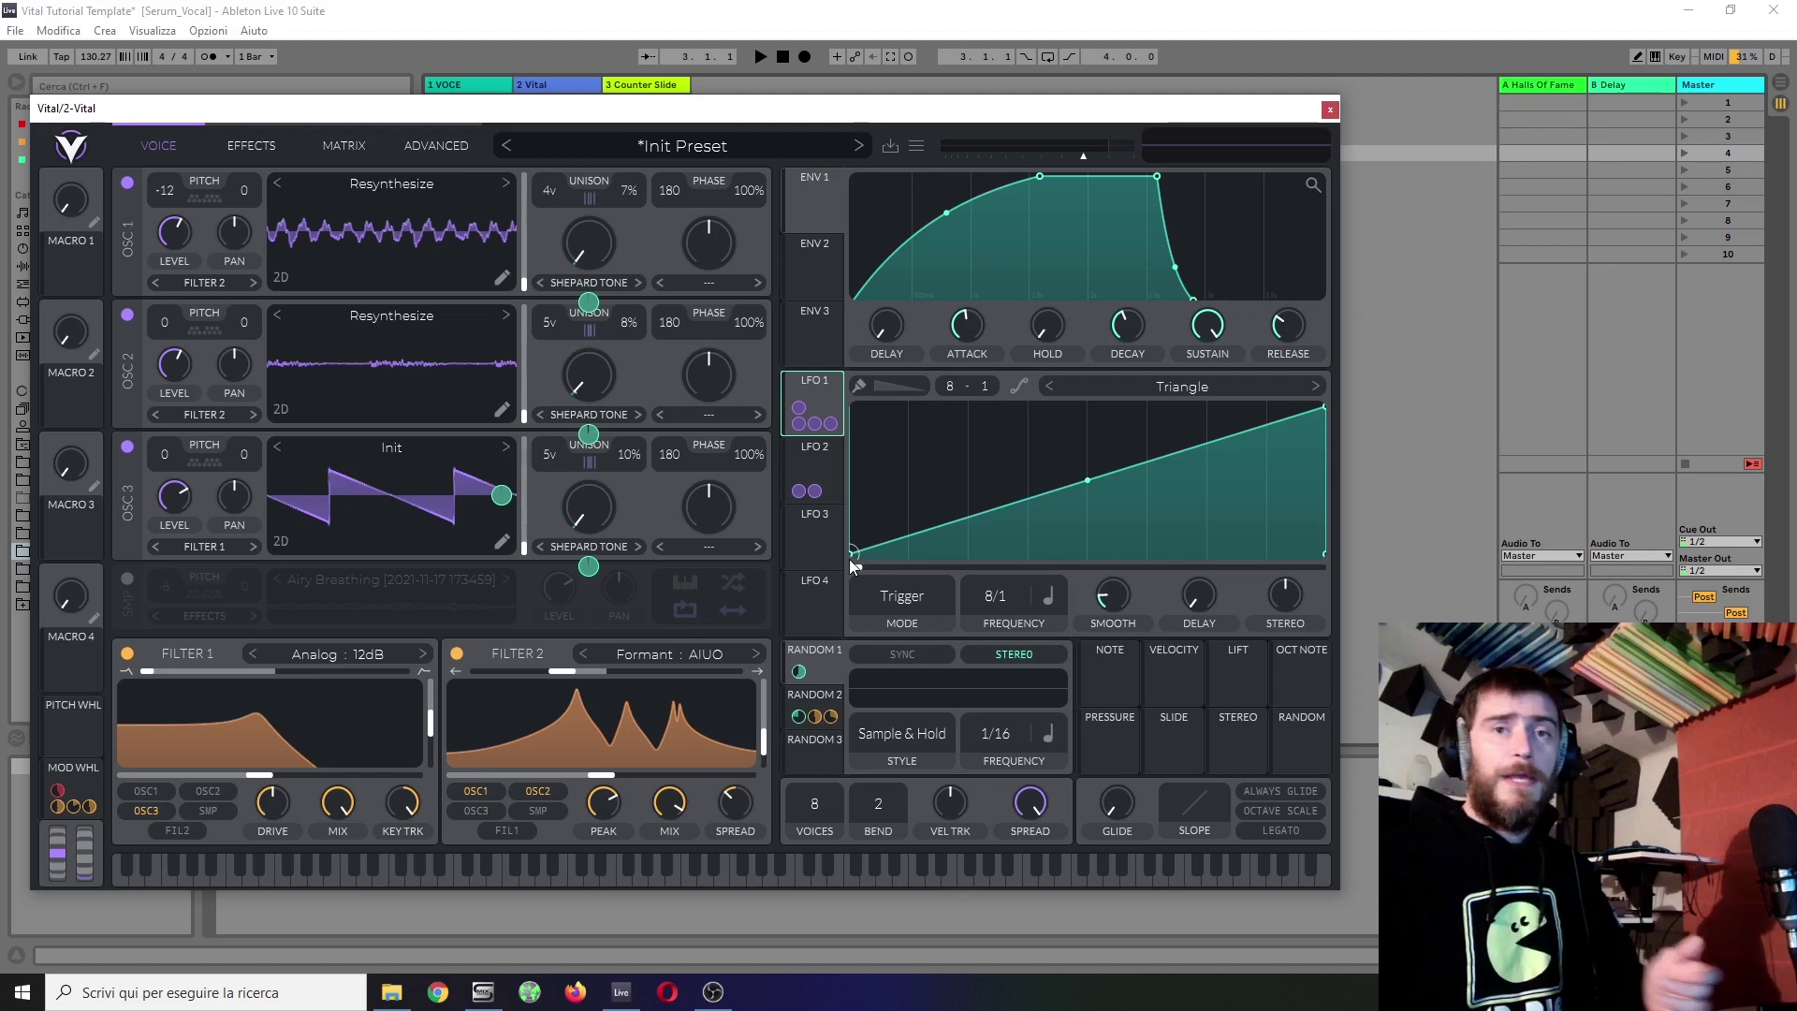
Step: Try LFO 1 as a falling ramp, and return it to a rising ramp
right_click(1323, 409)
click(1030, 487)
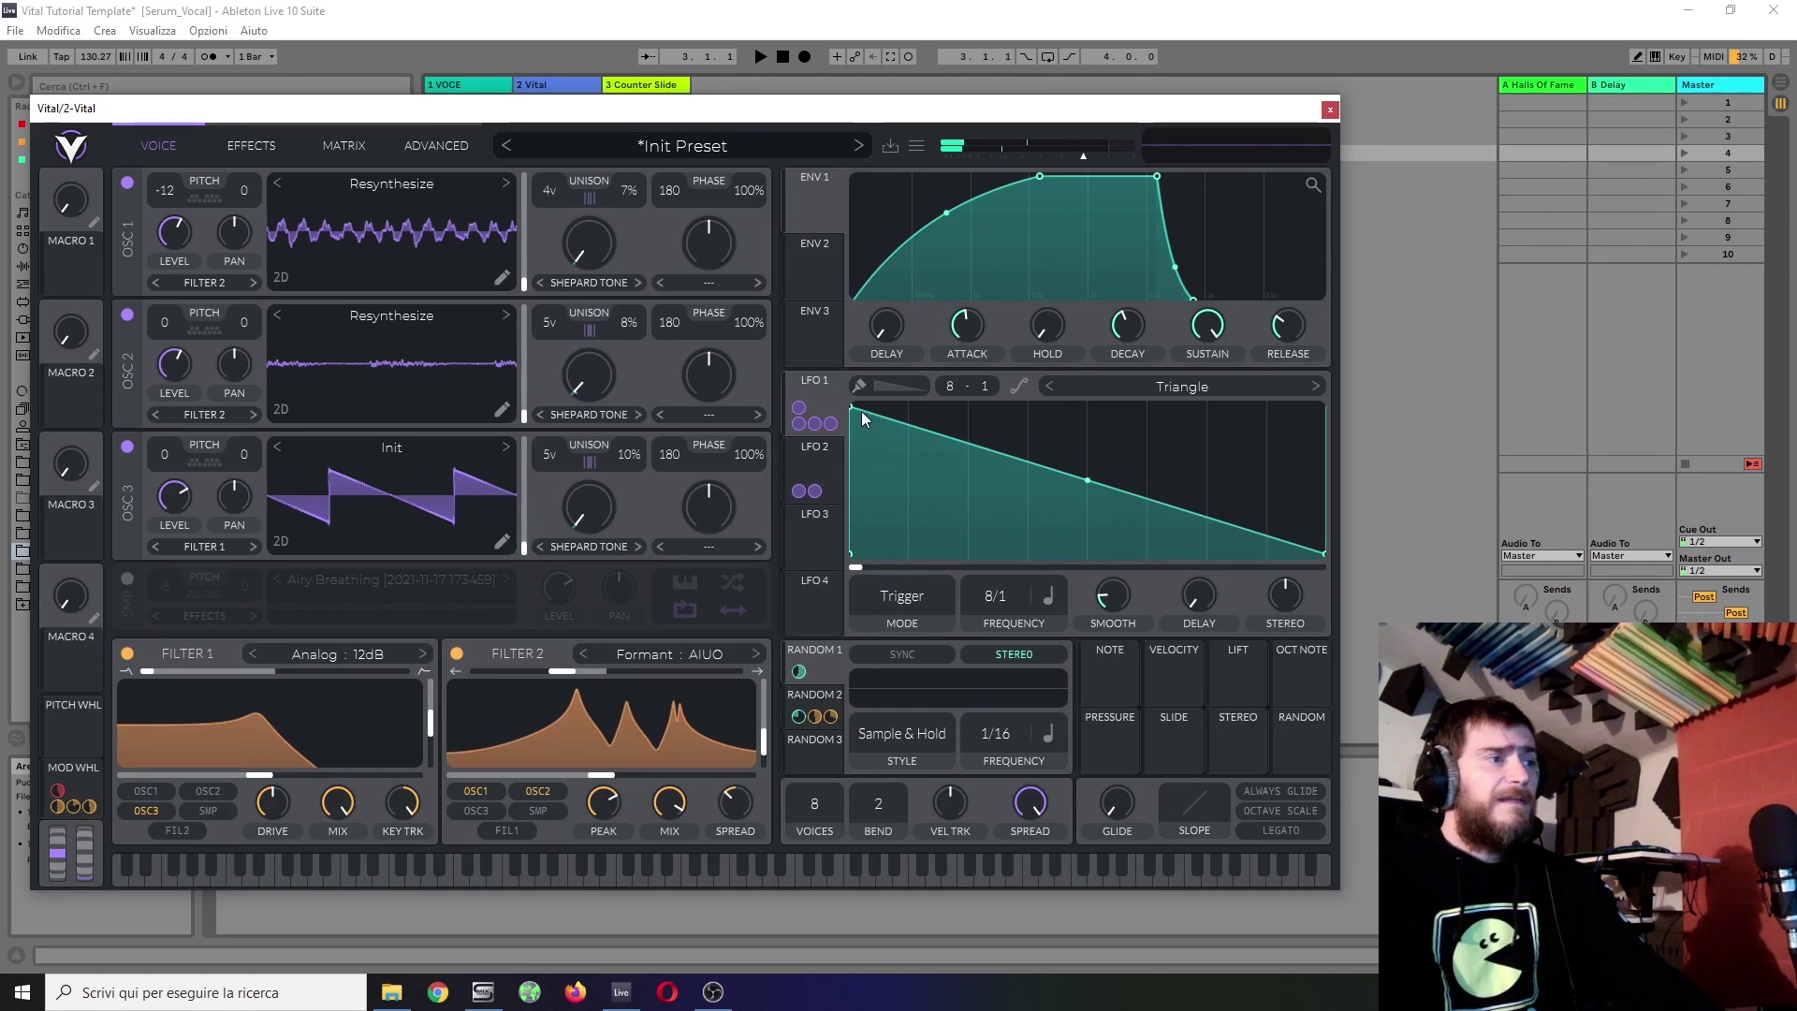
drag(856, 406, 1177, 407)
drag(1210, 309, 1554, 204)
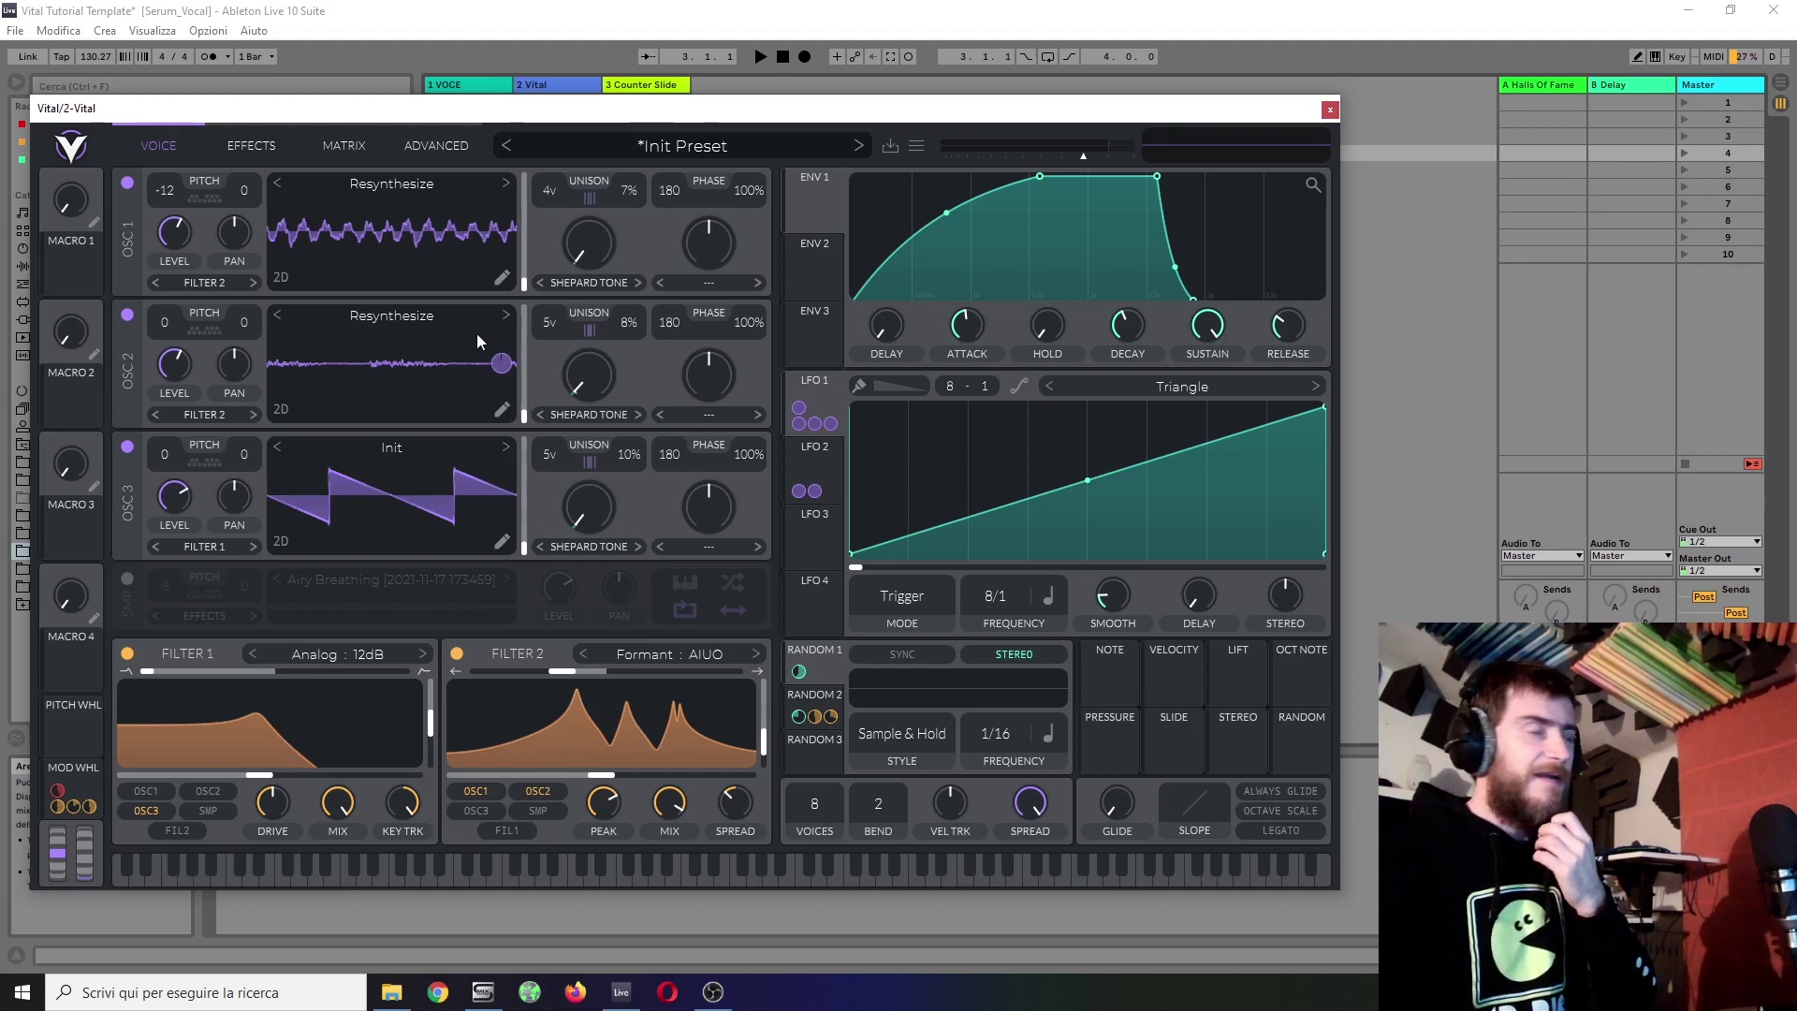
Step: Remap LFO 1's modulation of the oscillator 1 spectral morph into three equal full-height rising ramps on a 12-column grid
click(323, 148)
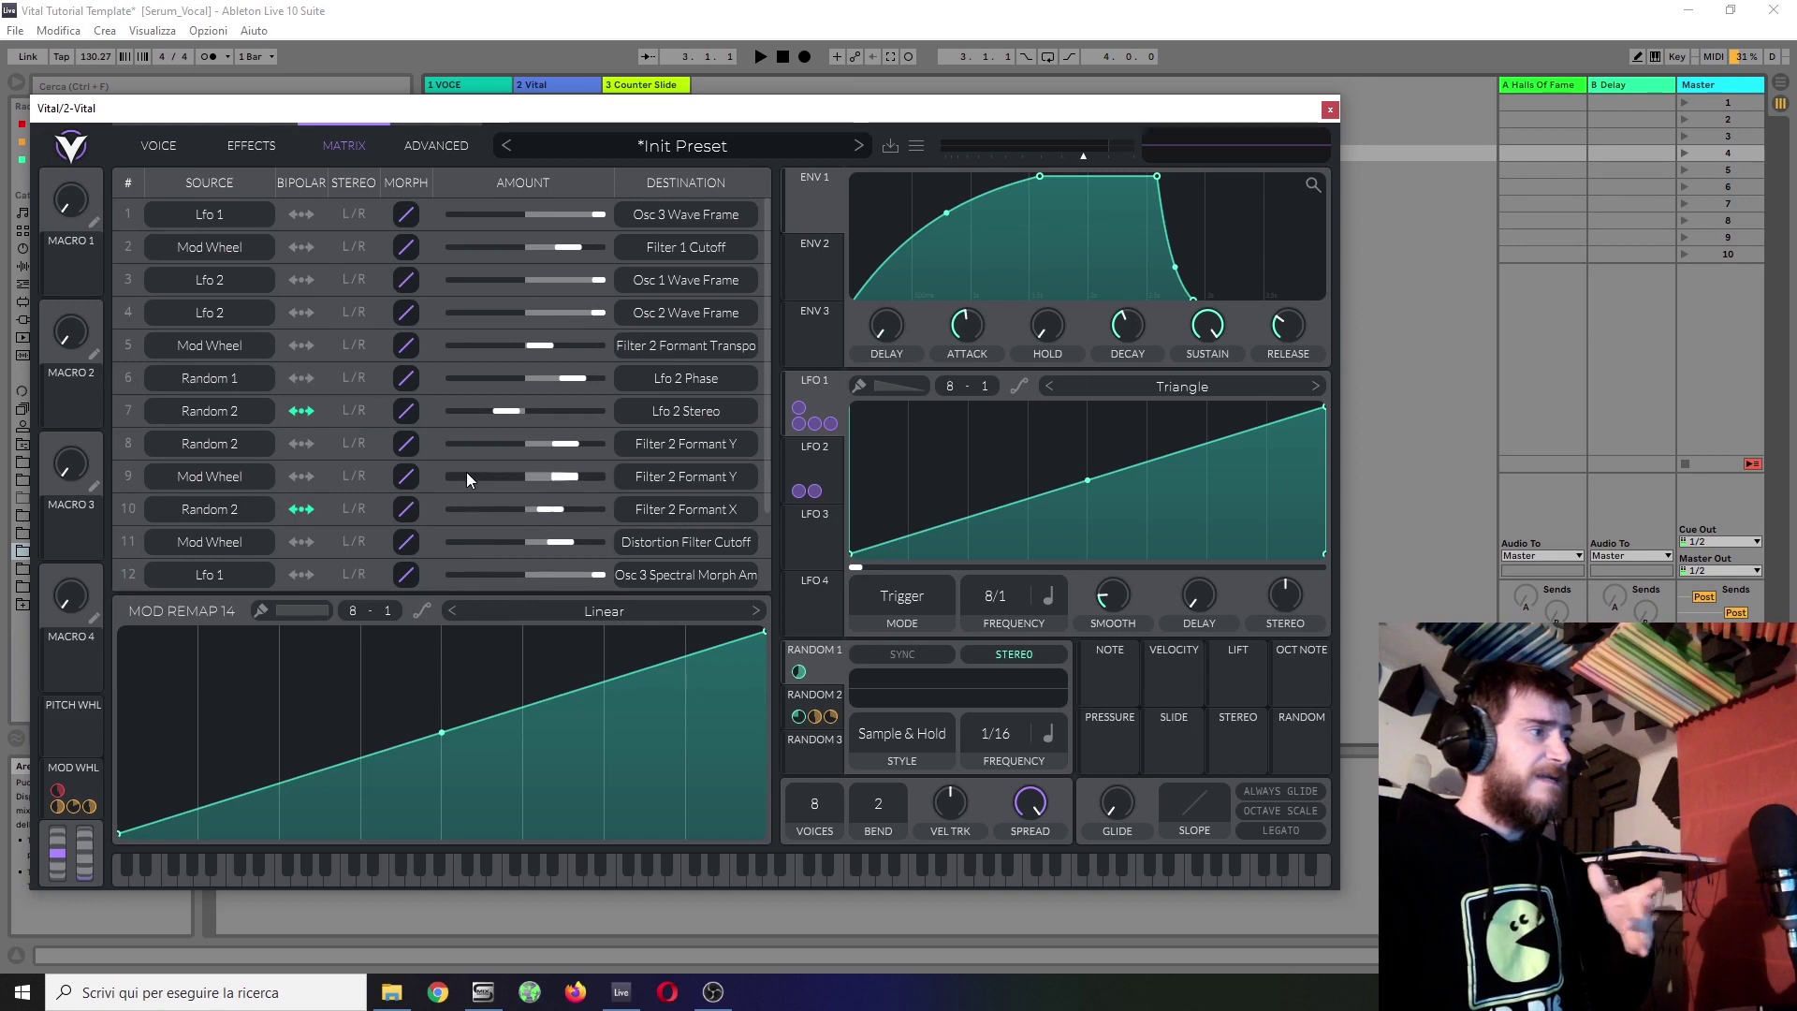
scroll(466, 472, down, 2)
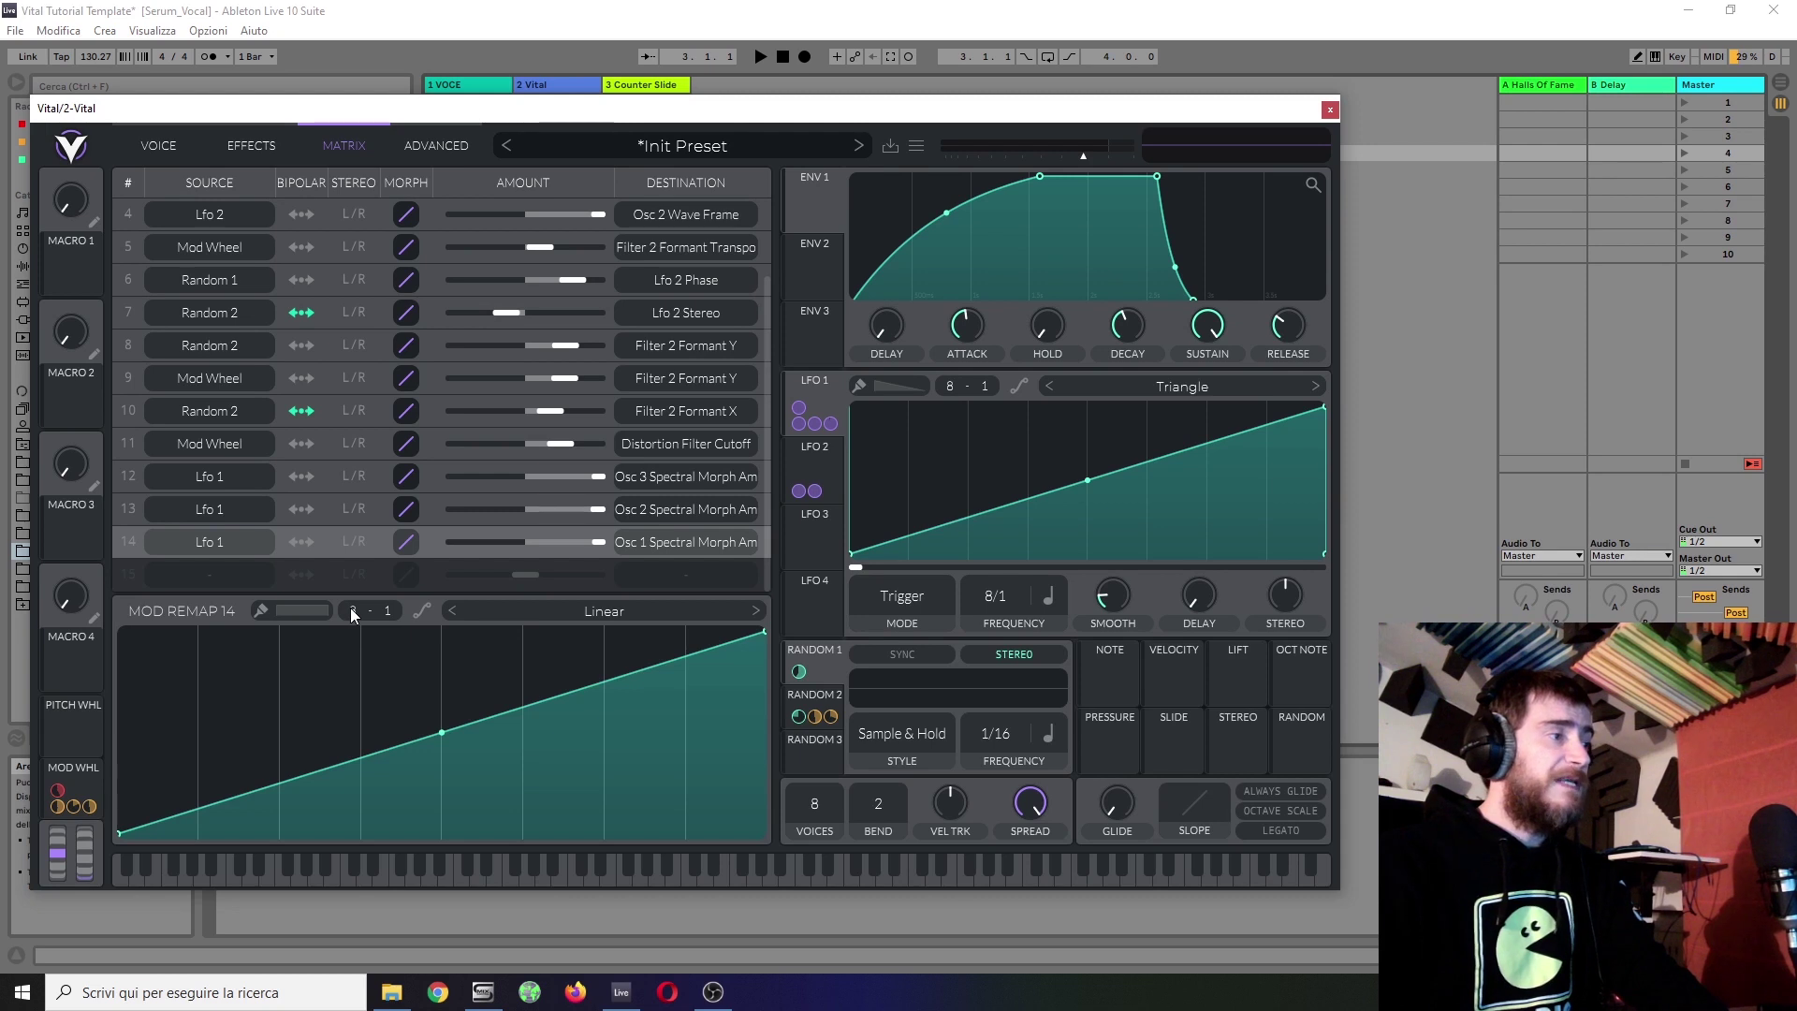
drag(353, 615, 398, 564)
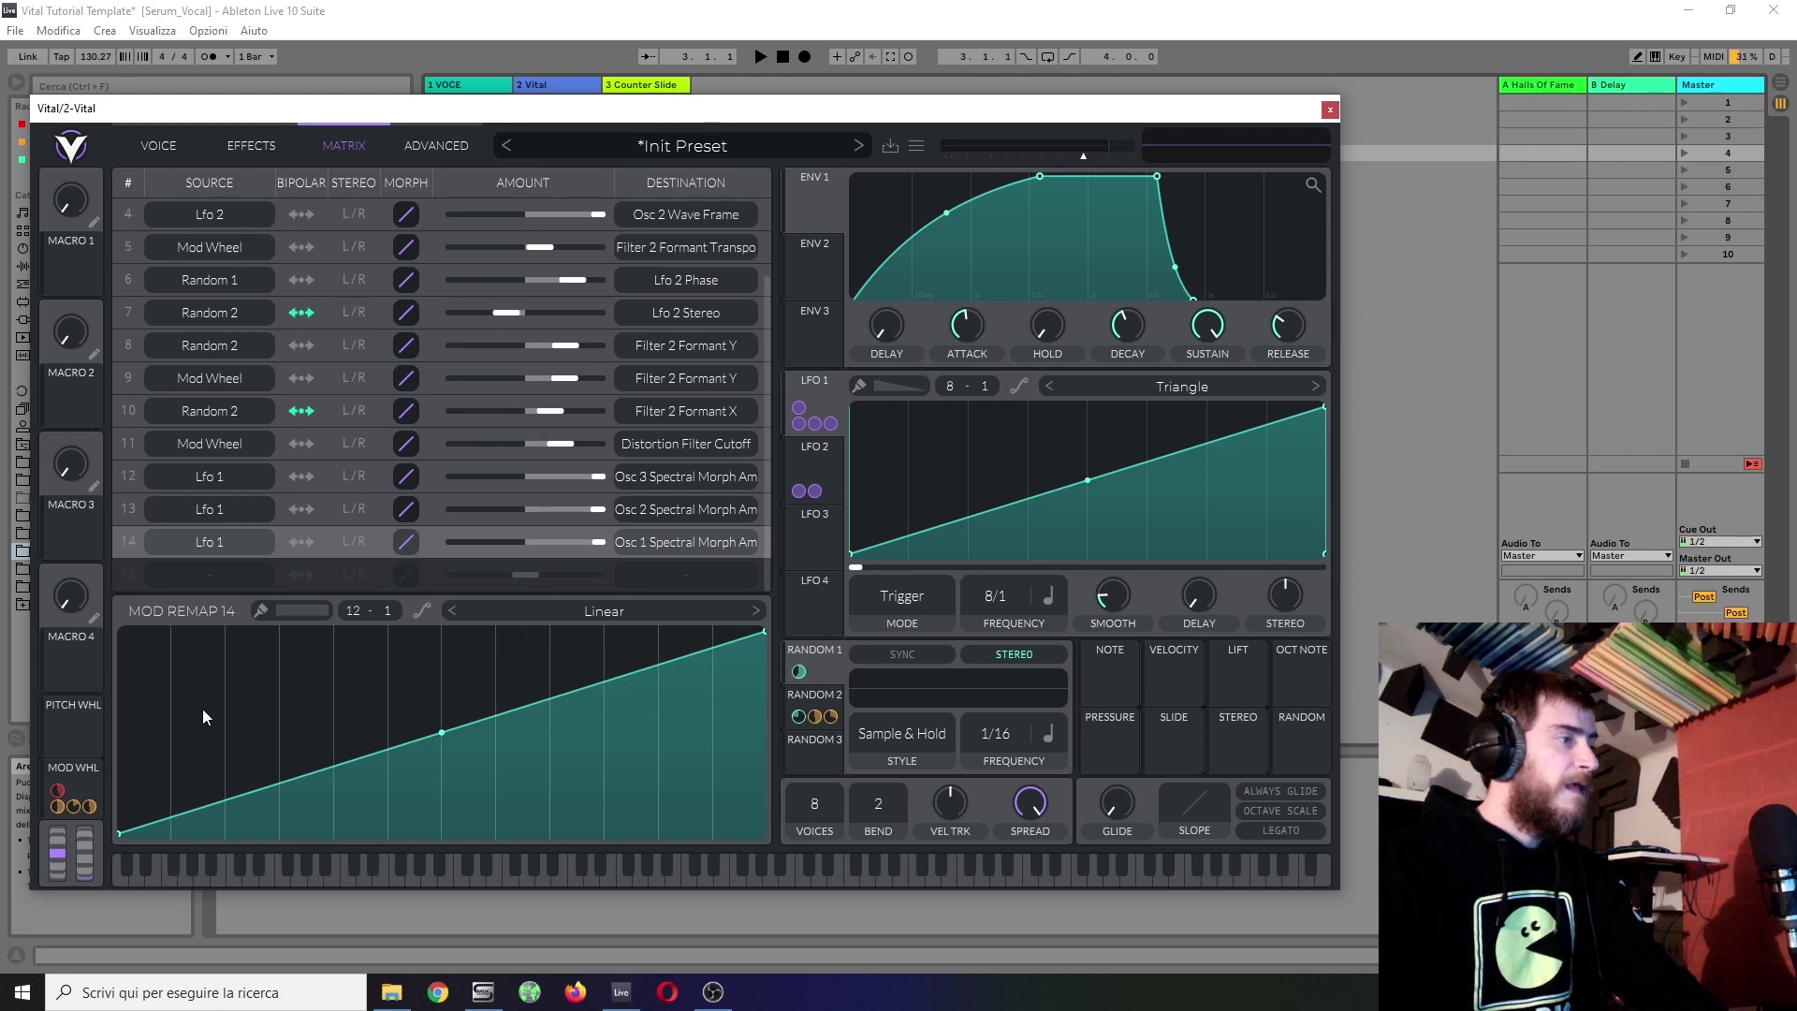
double_click(333, 633)
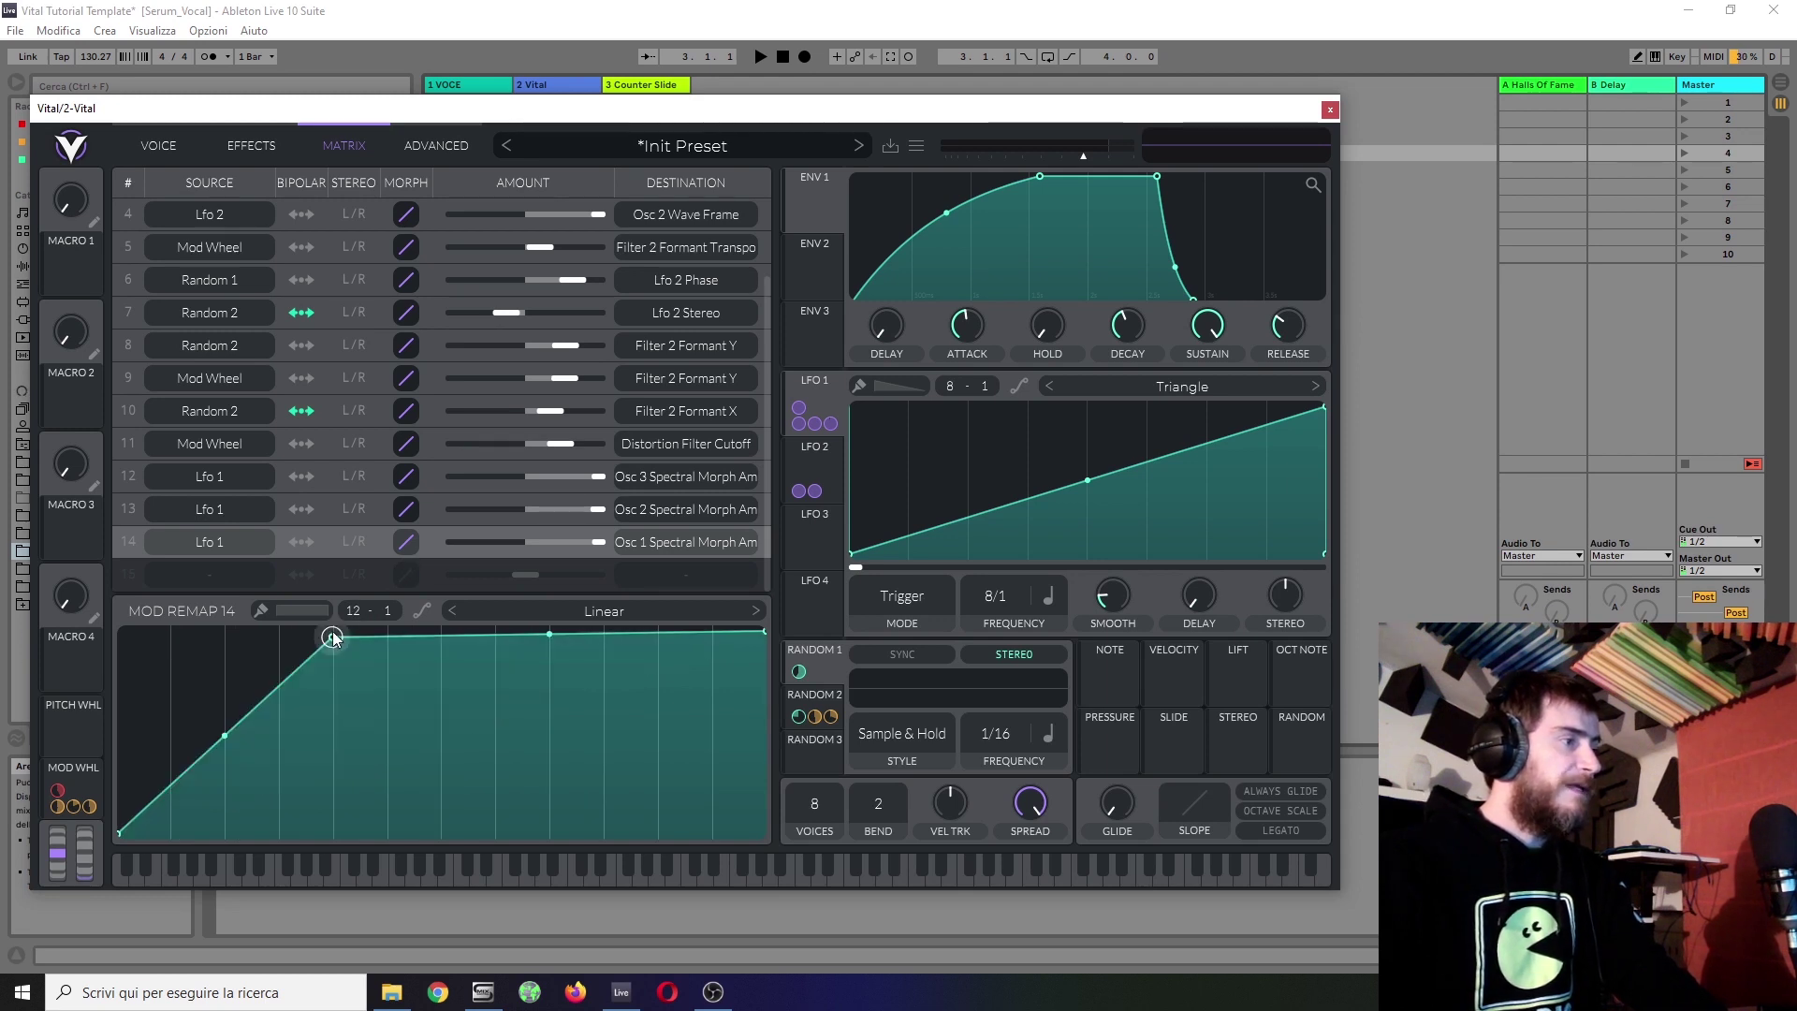
double_click(356, 831)
drag(352, 833, 334, 846)
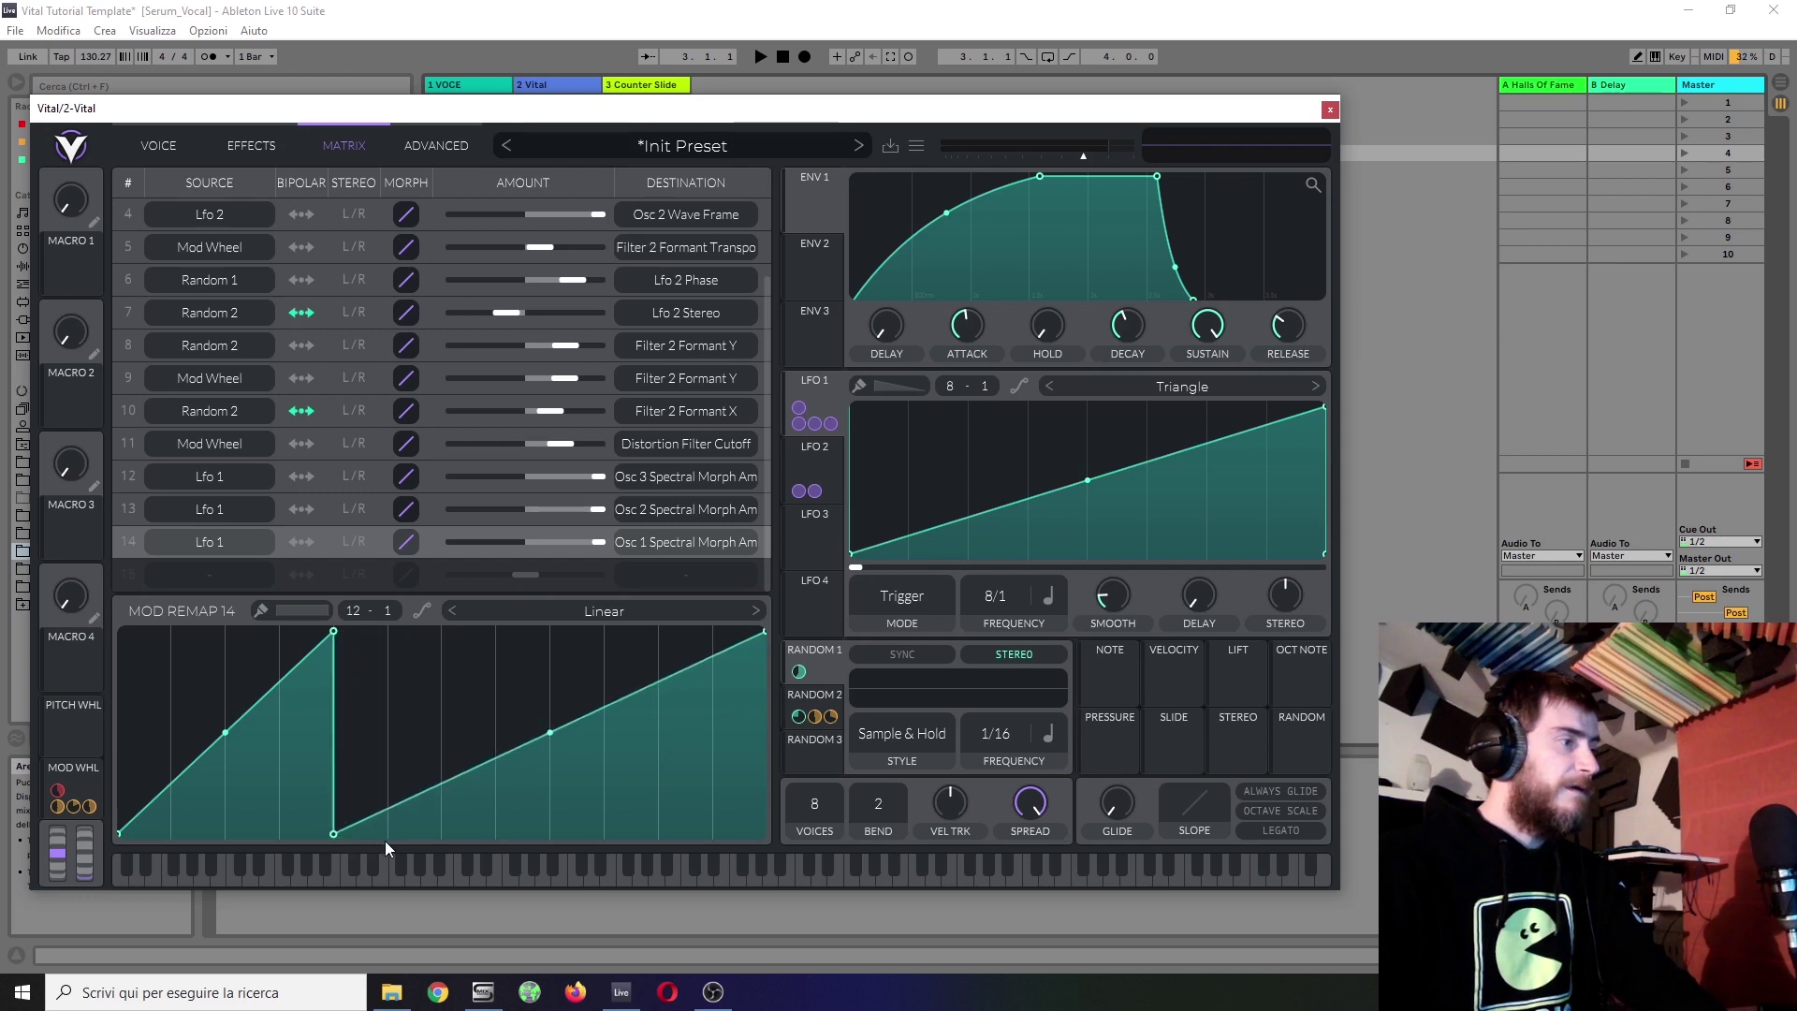
double_click(548, 629)
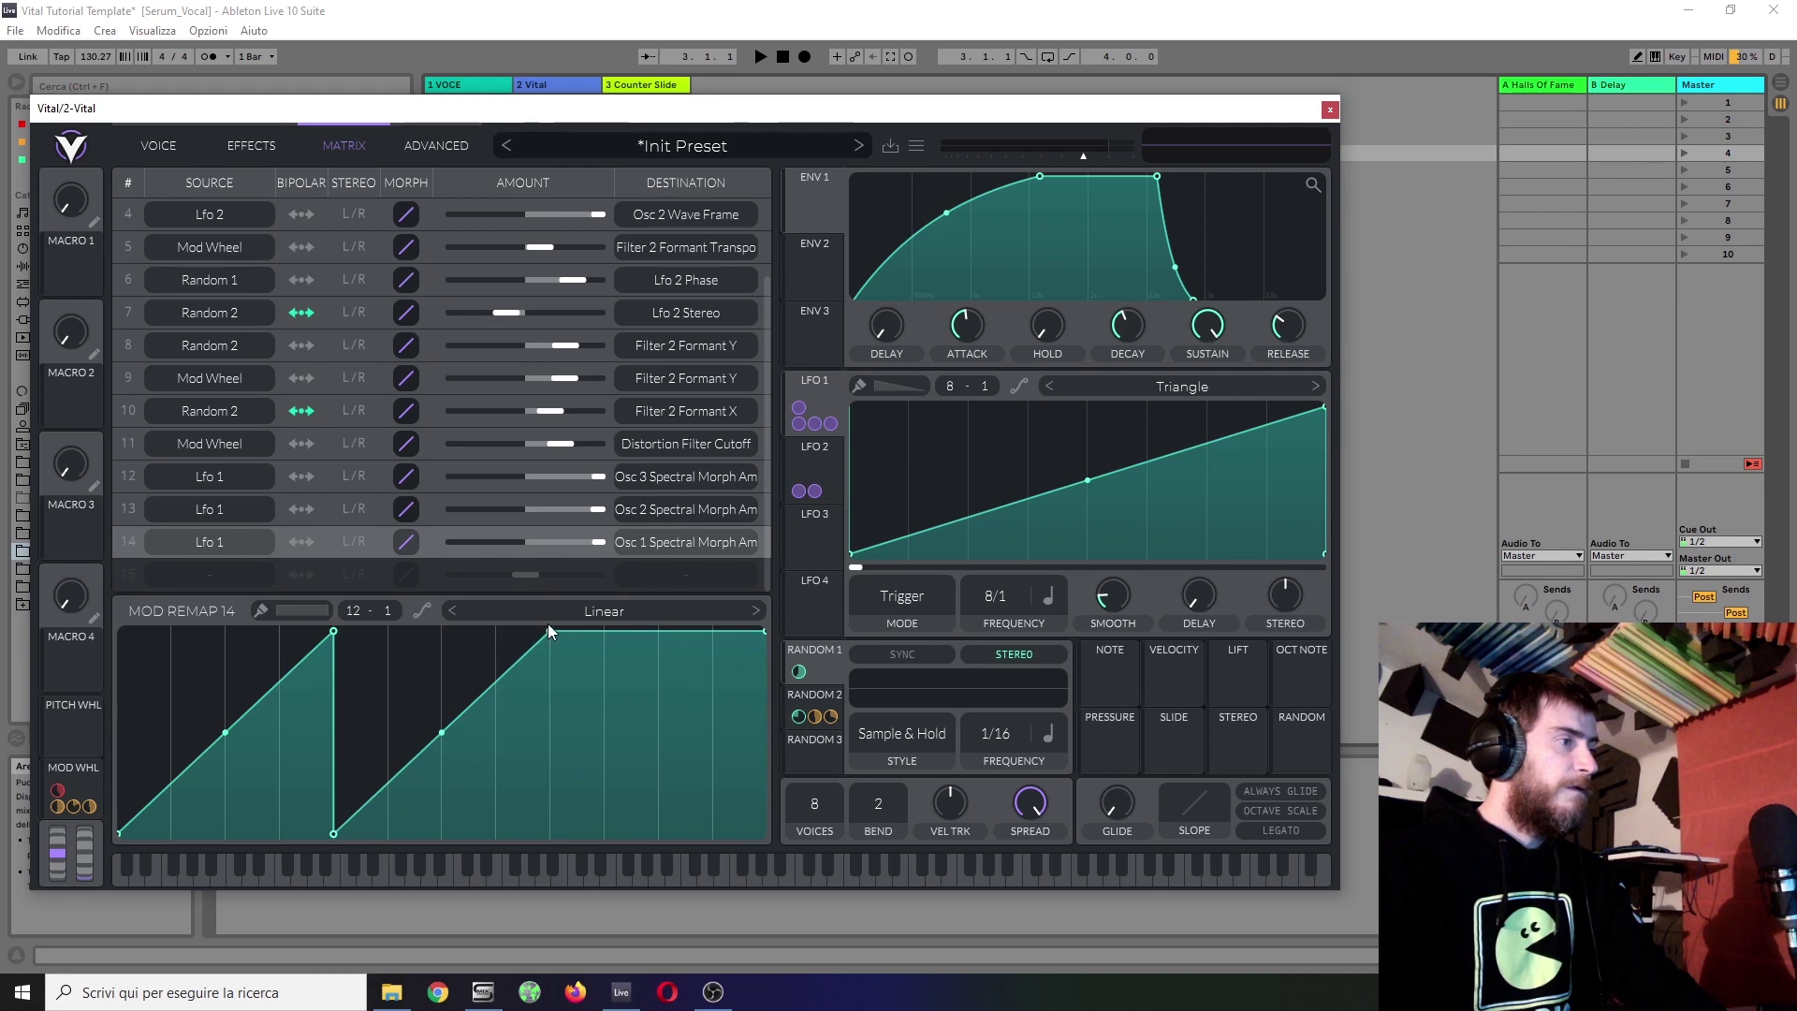
double_click(620, 636)
drag(620, 635, 508, 864)
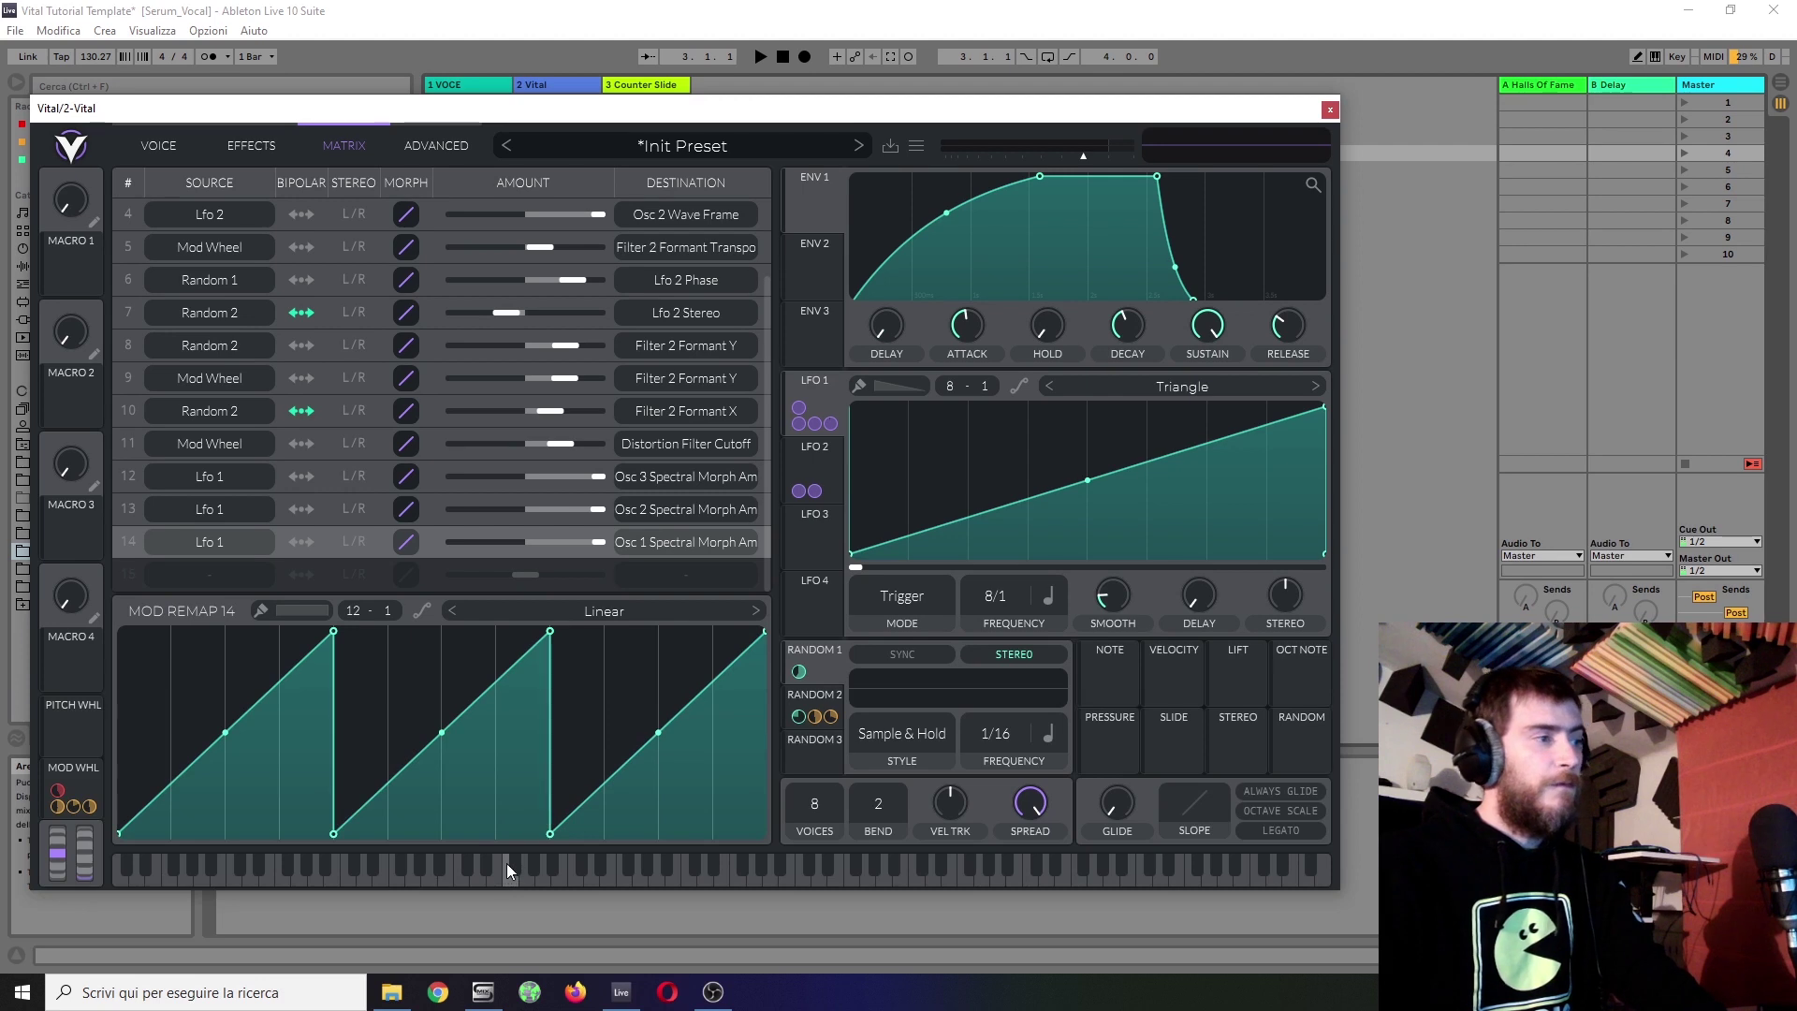
Step: Remap LFO 1's modulation of the oscillator 2 spectral morph into two equal full-height rising ramps
click(600, 508)
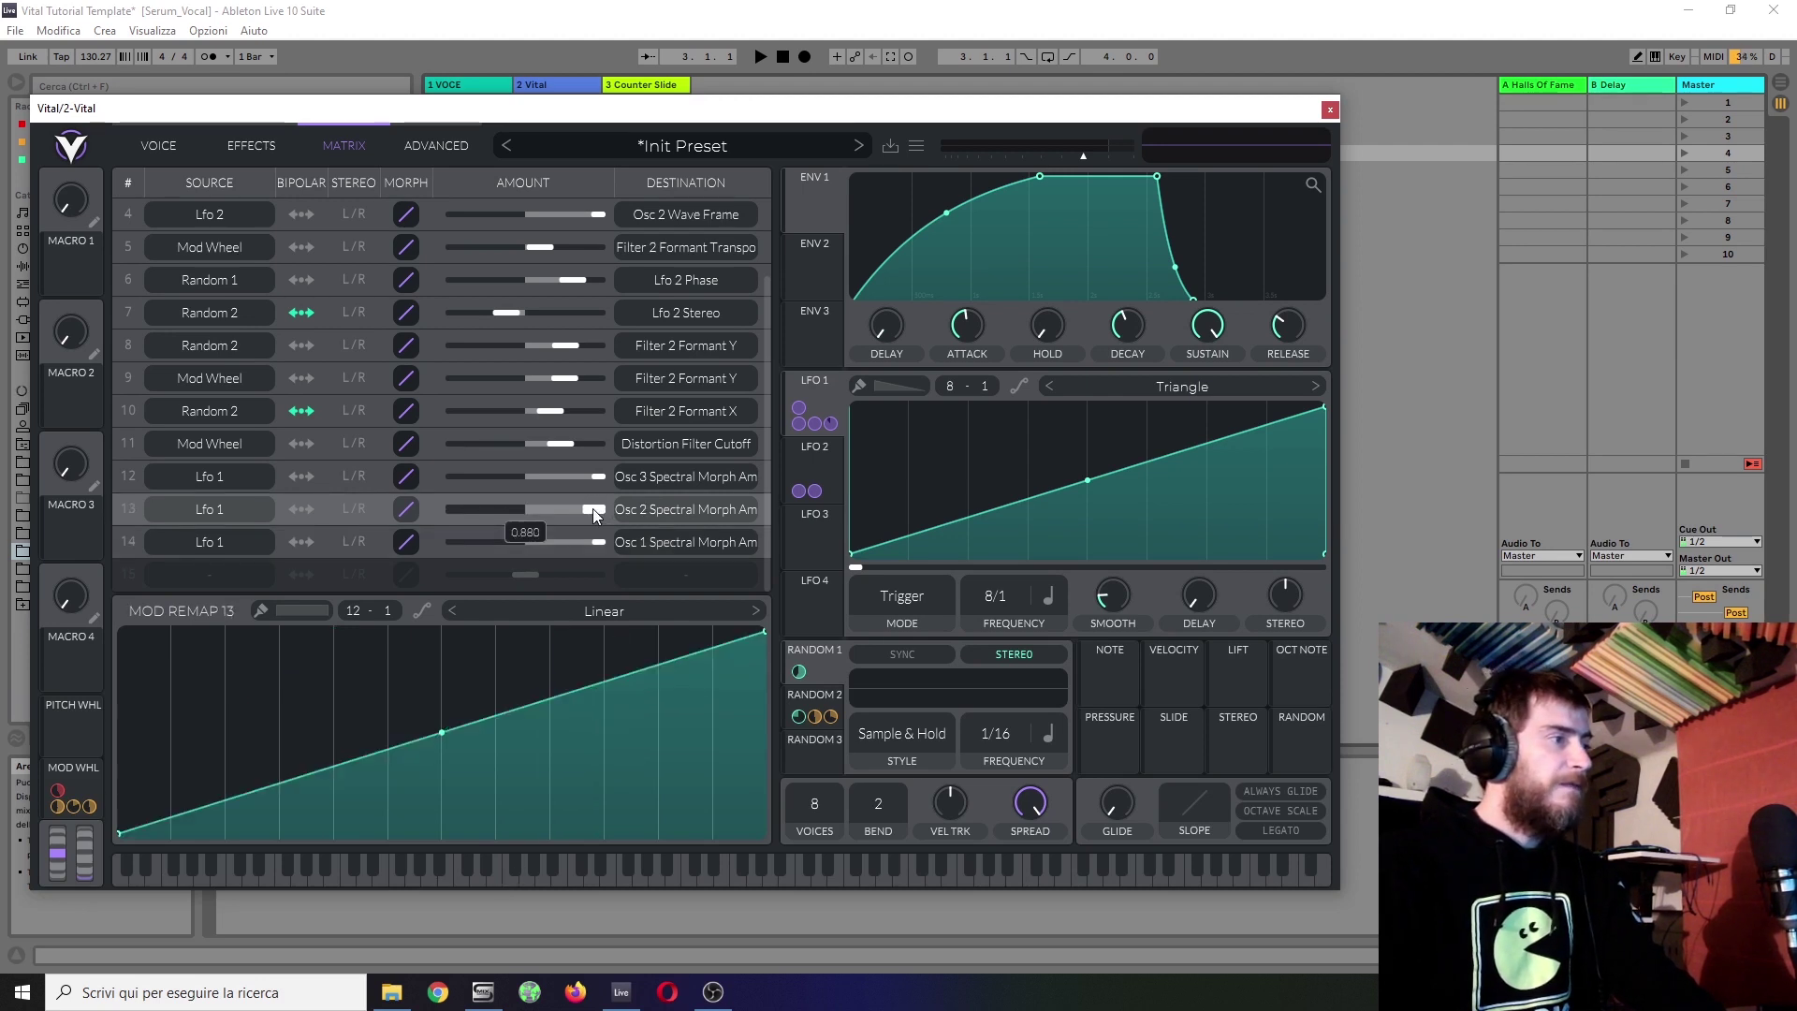
double_click(442, 632)
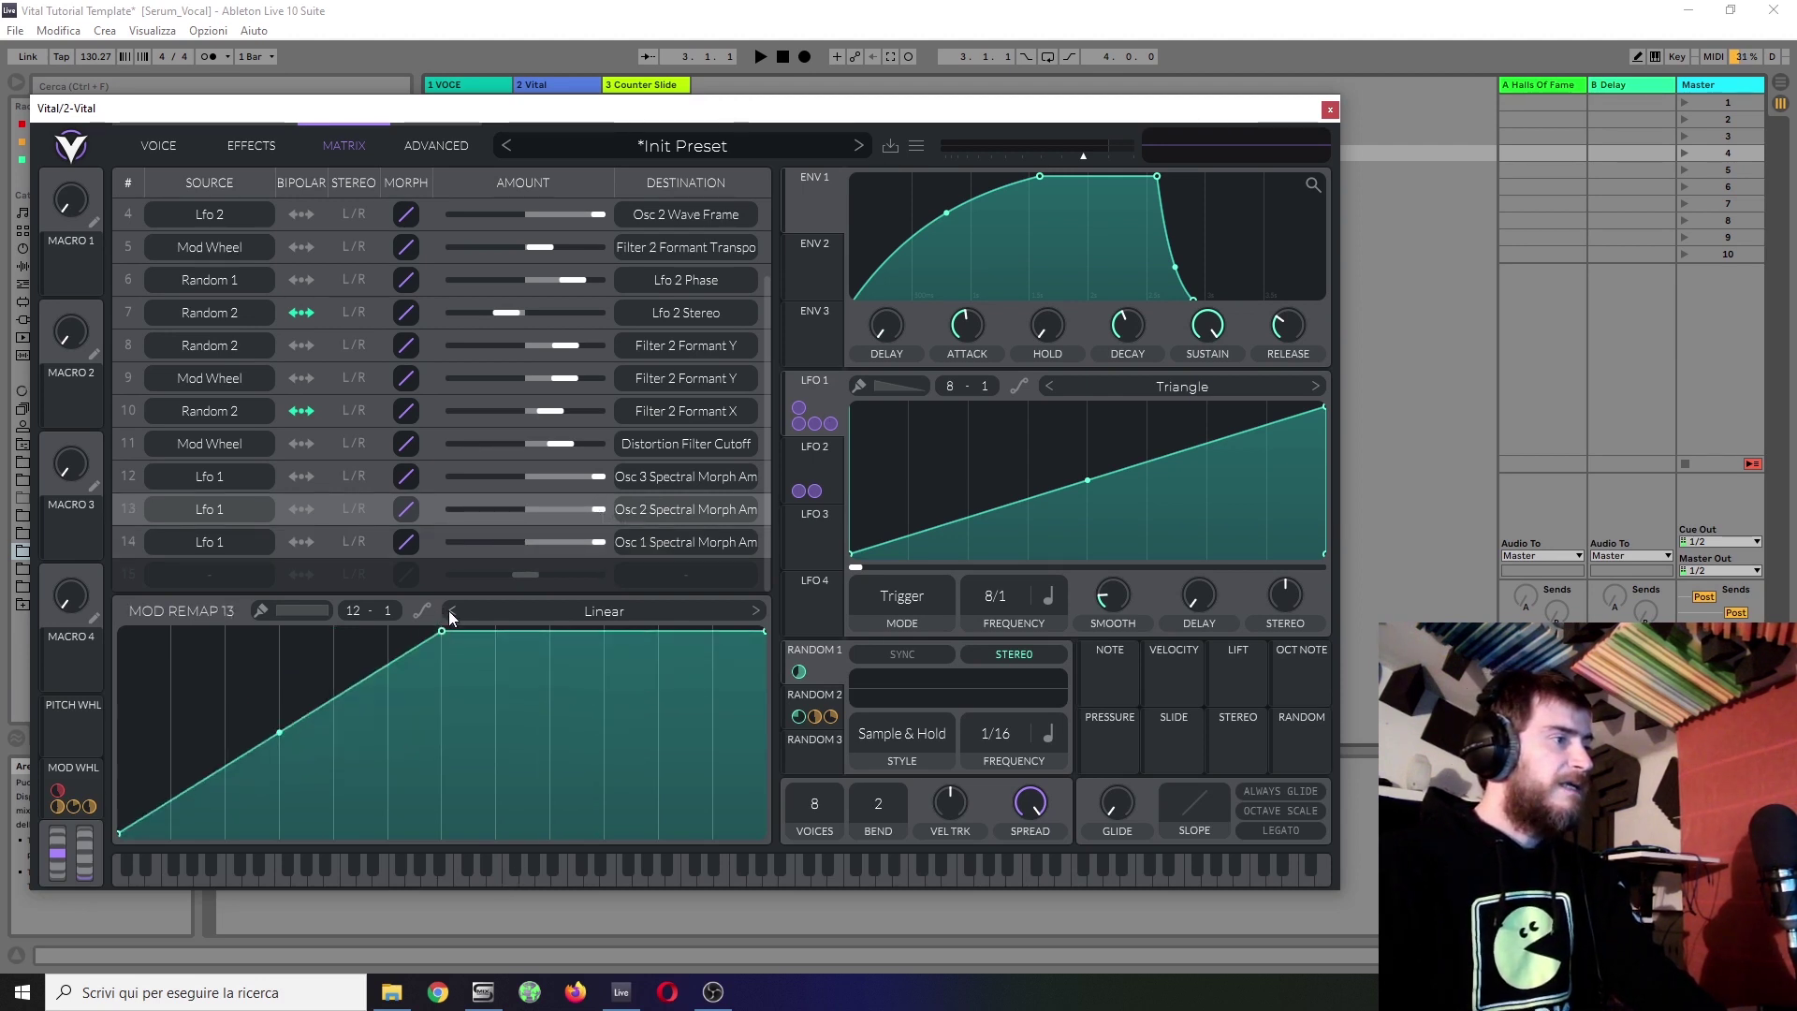
double_click(494, 632)
drag(494, 633, 375, 887)
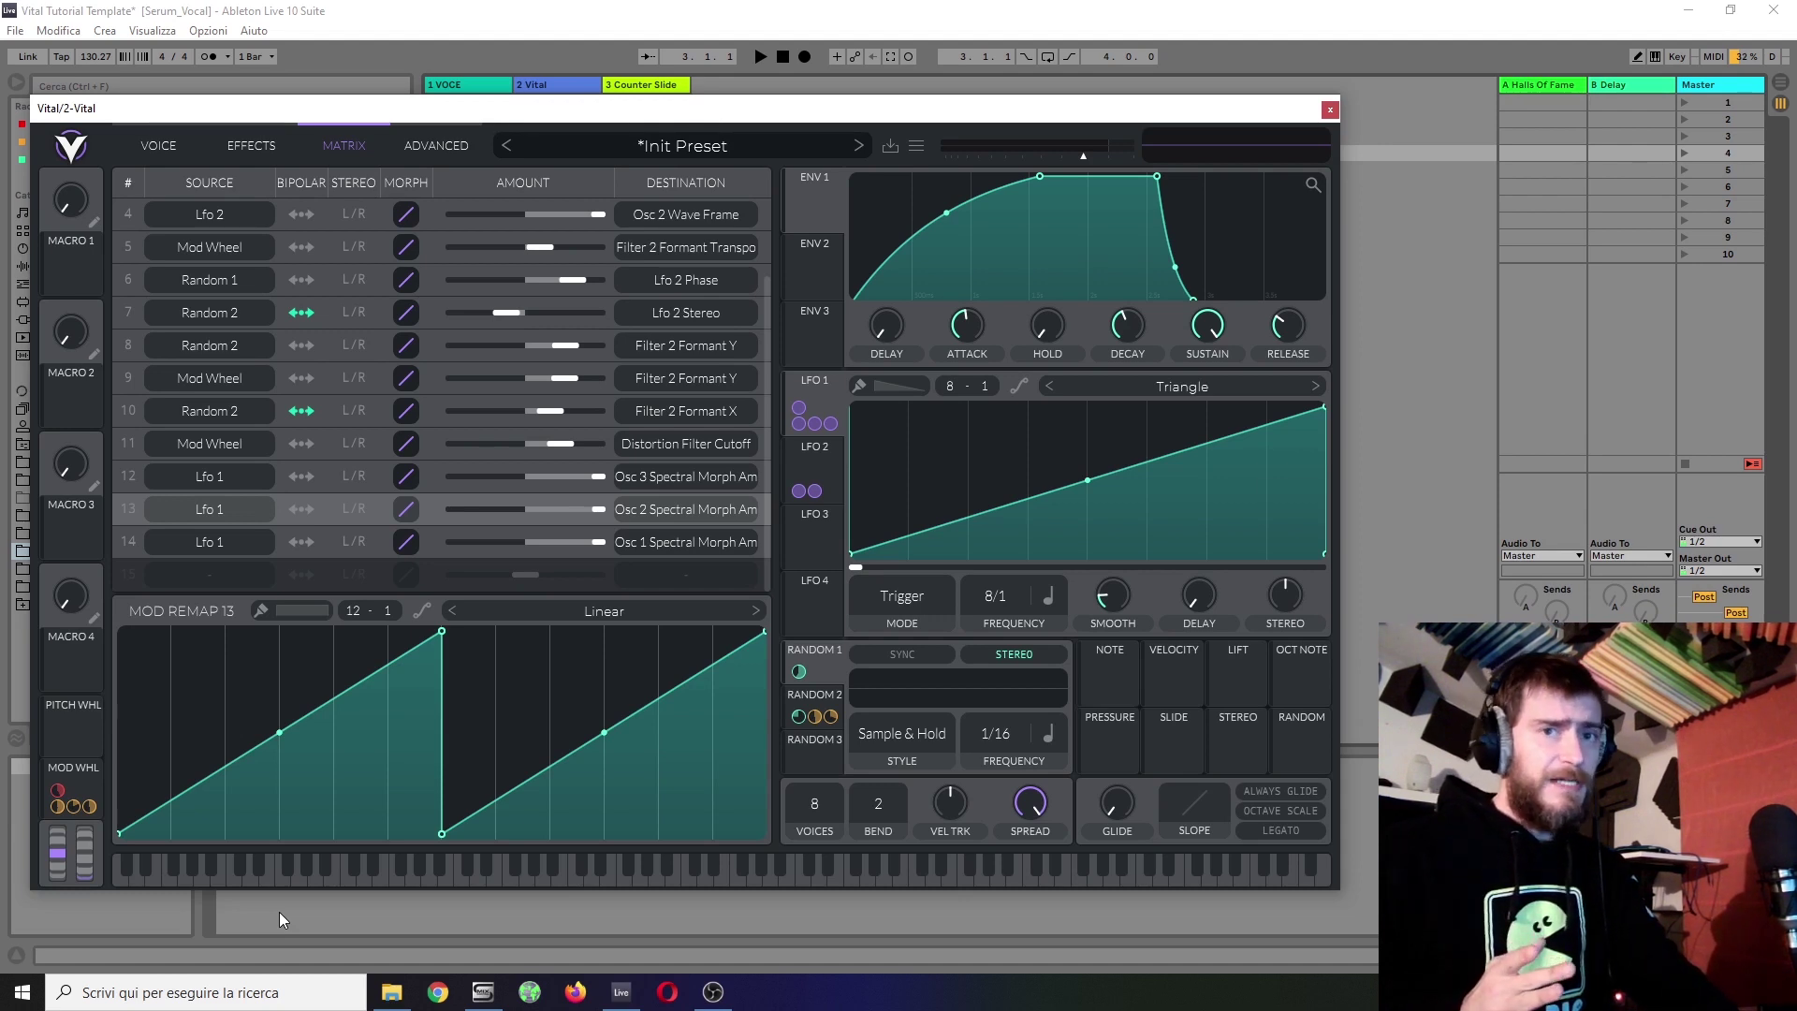
Step: Play a note to audition the remapped modulation, and return to the voice view
key(d)
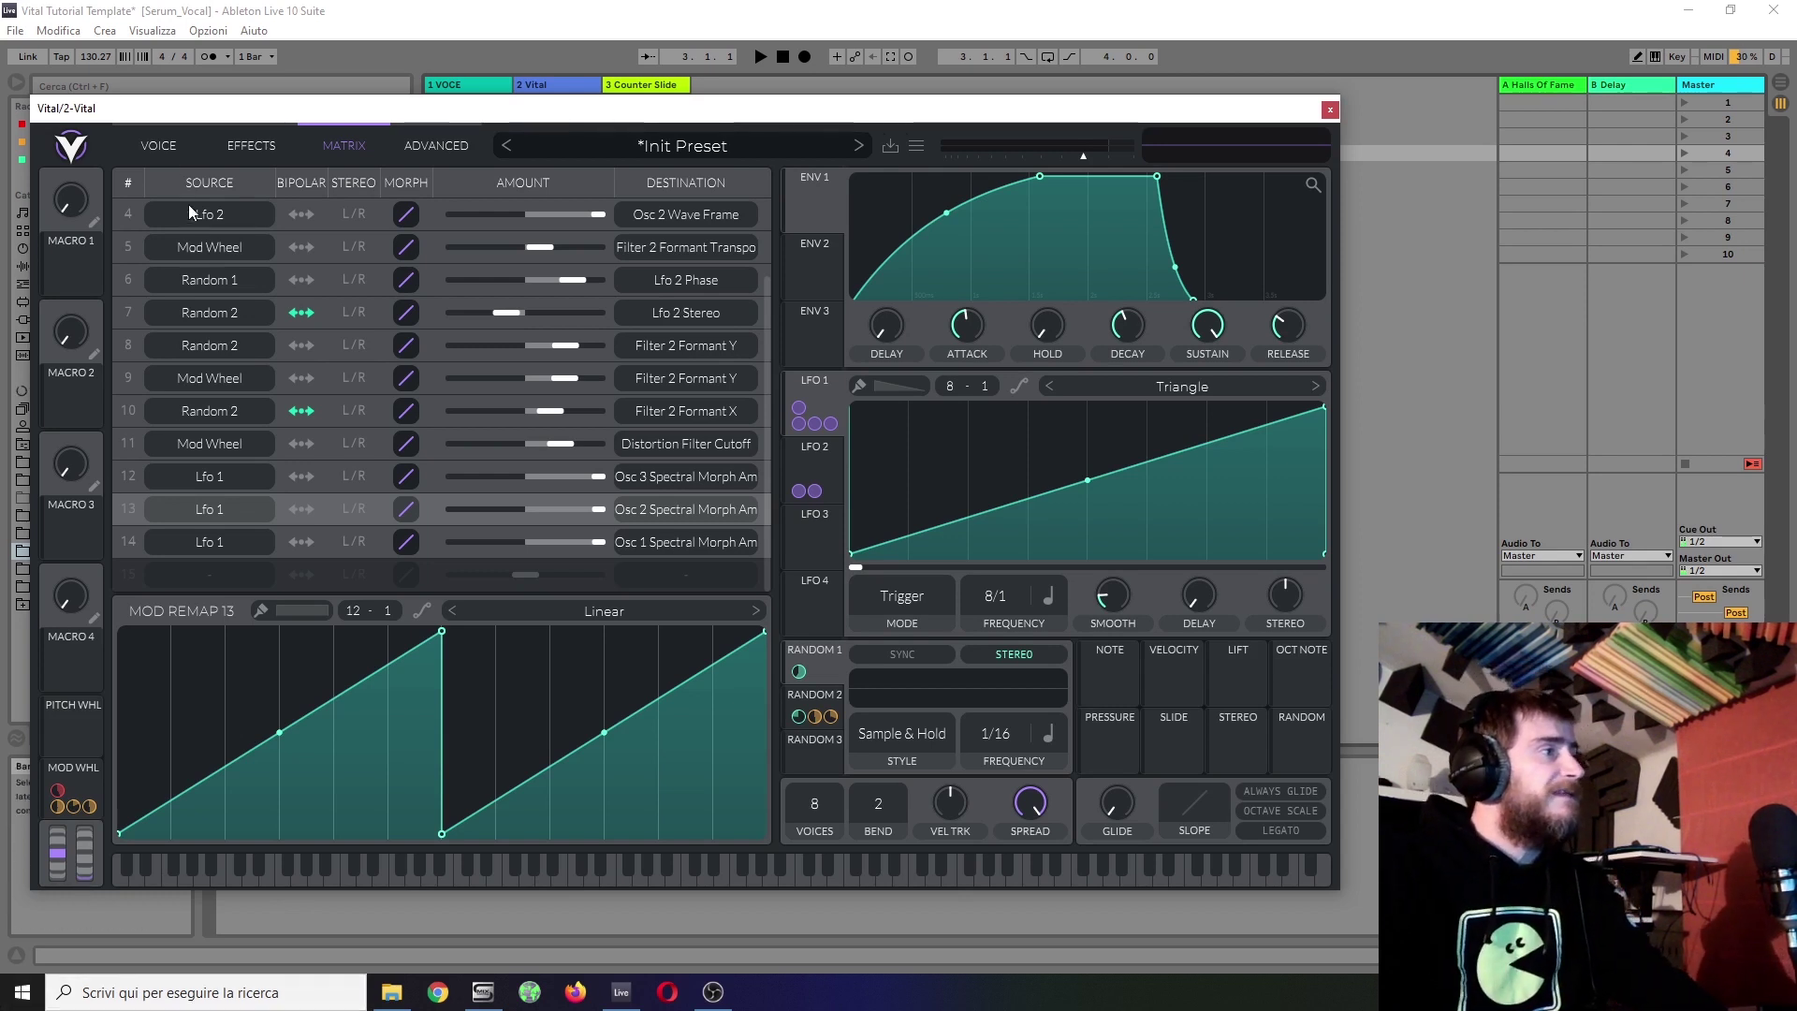
click(169, 155)
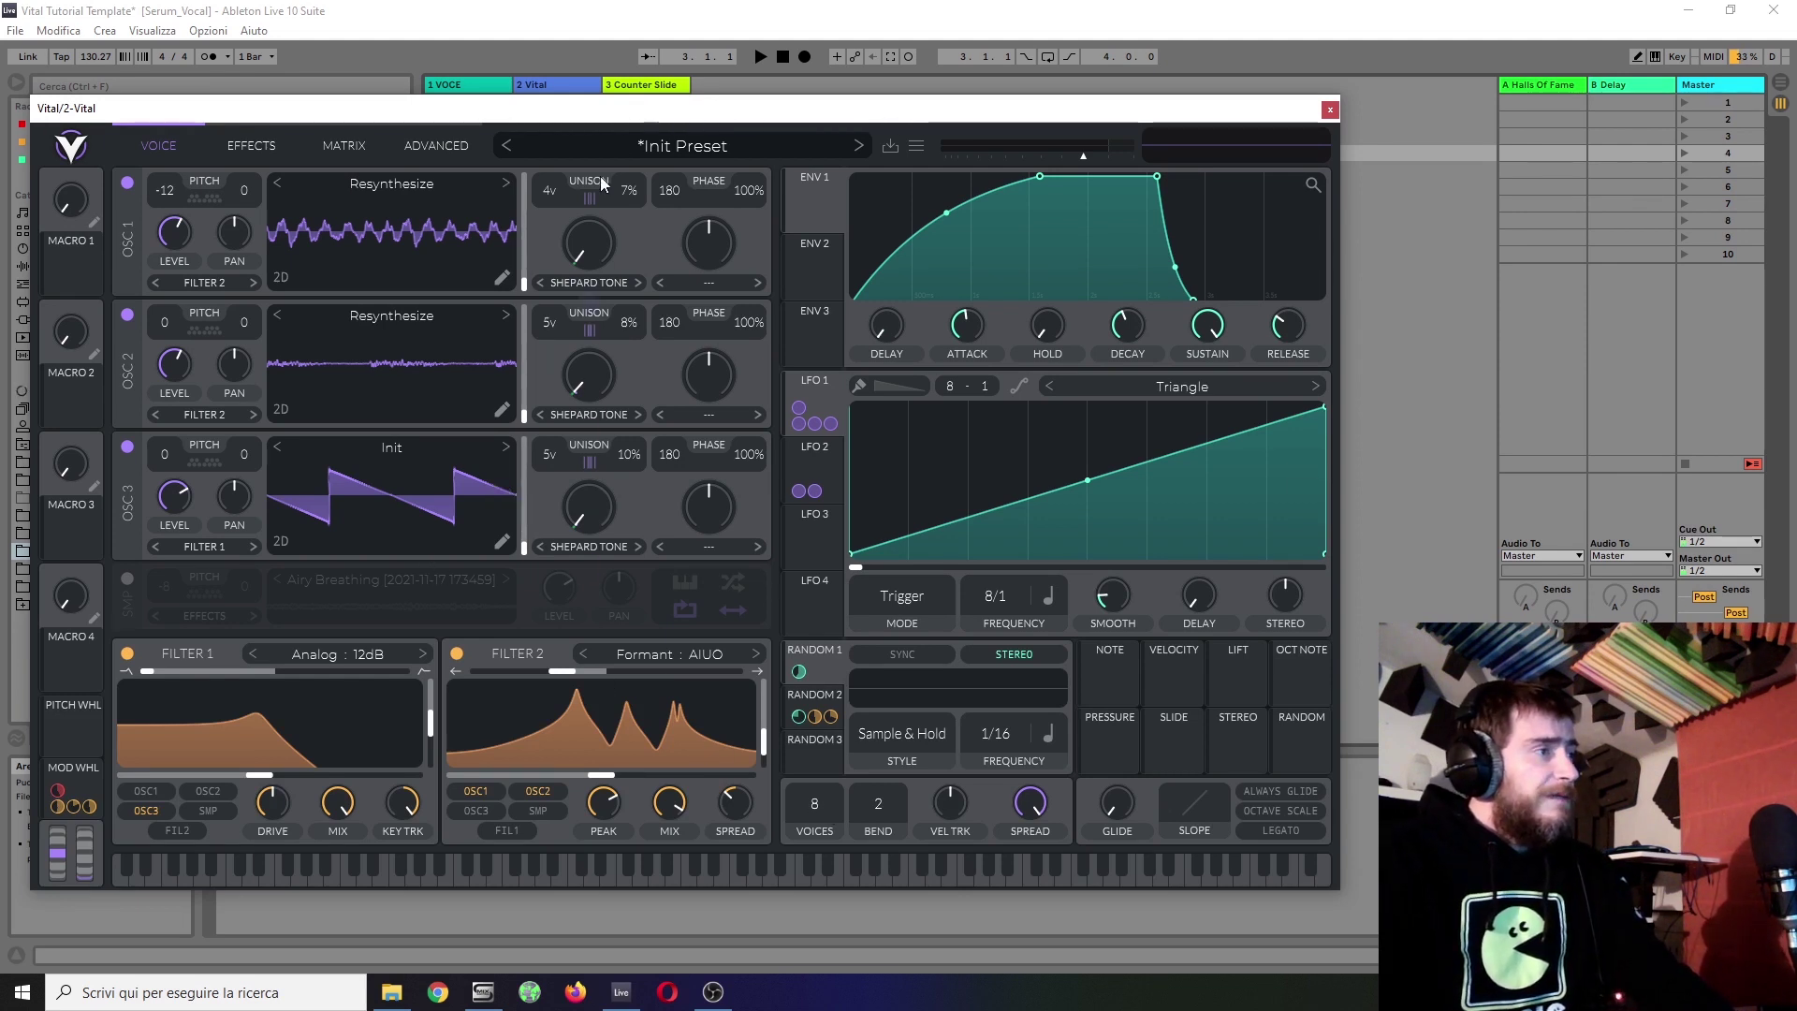
drag(648, 107, 632, 52)
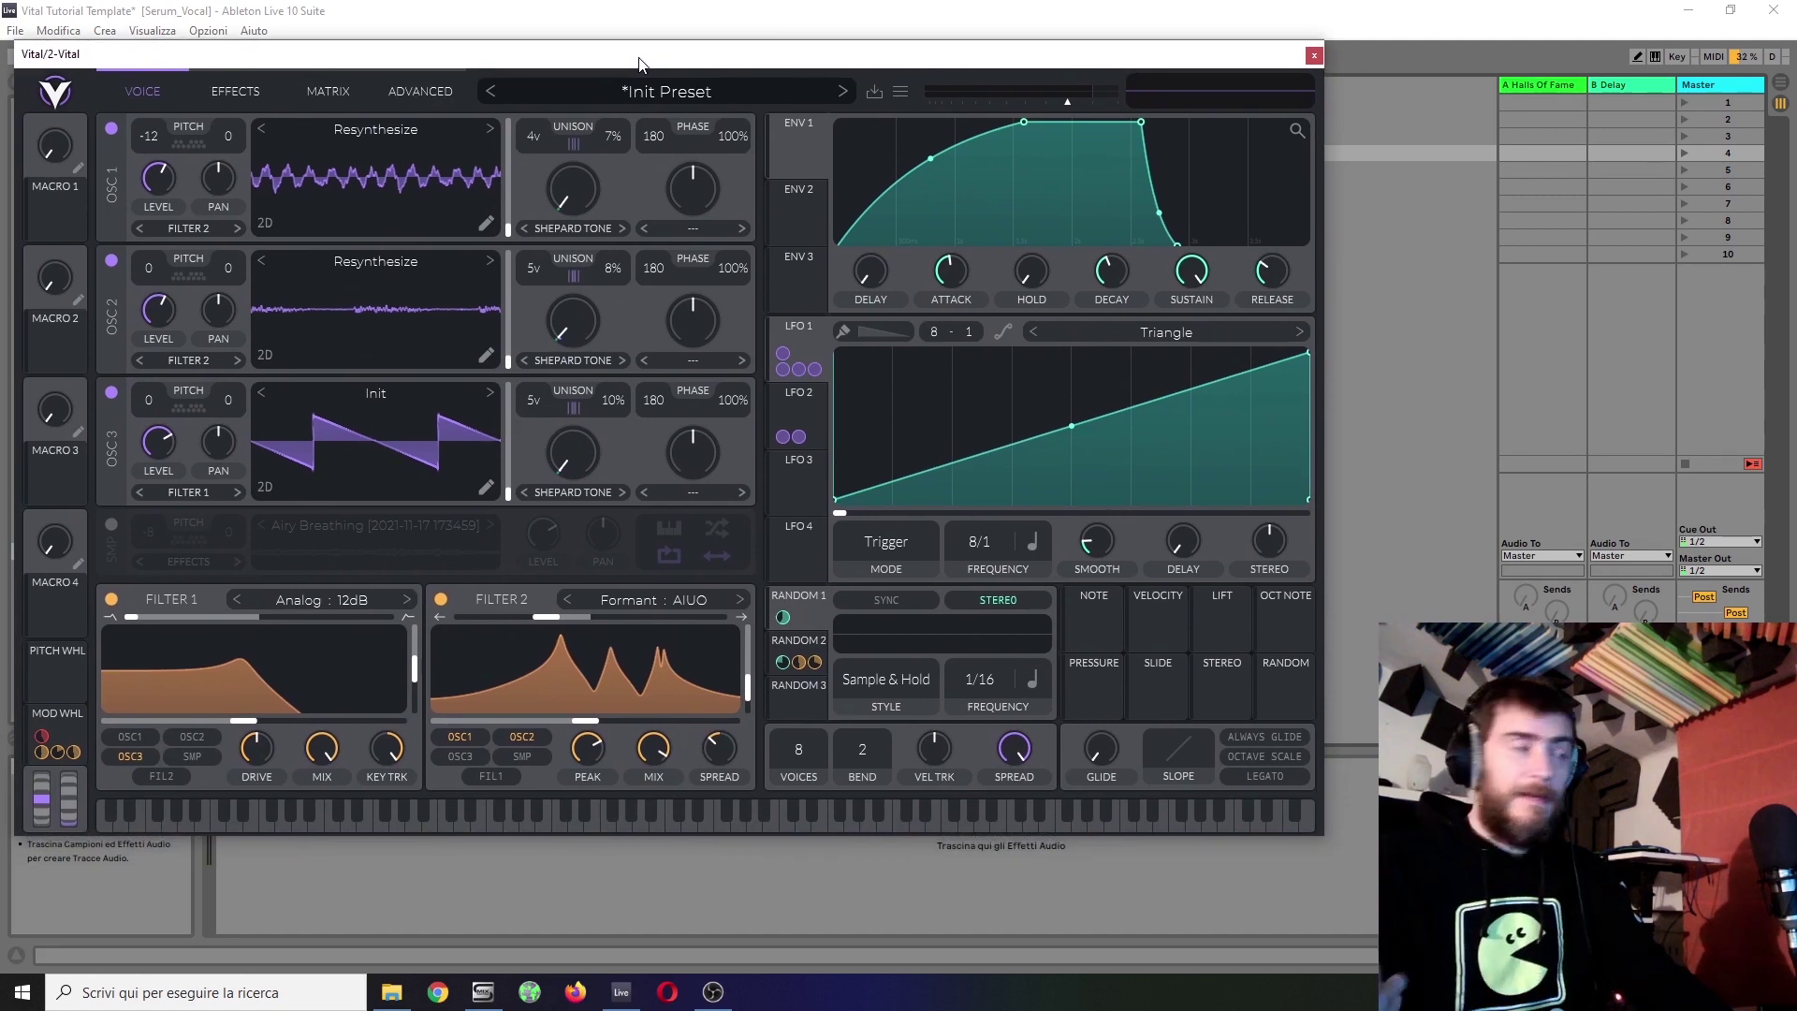